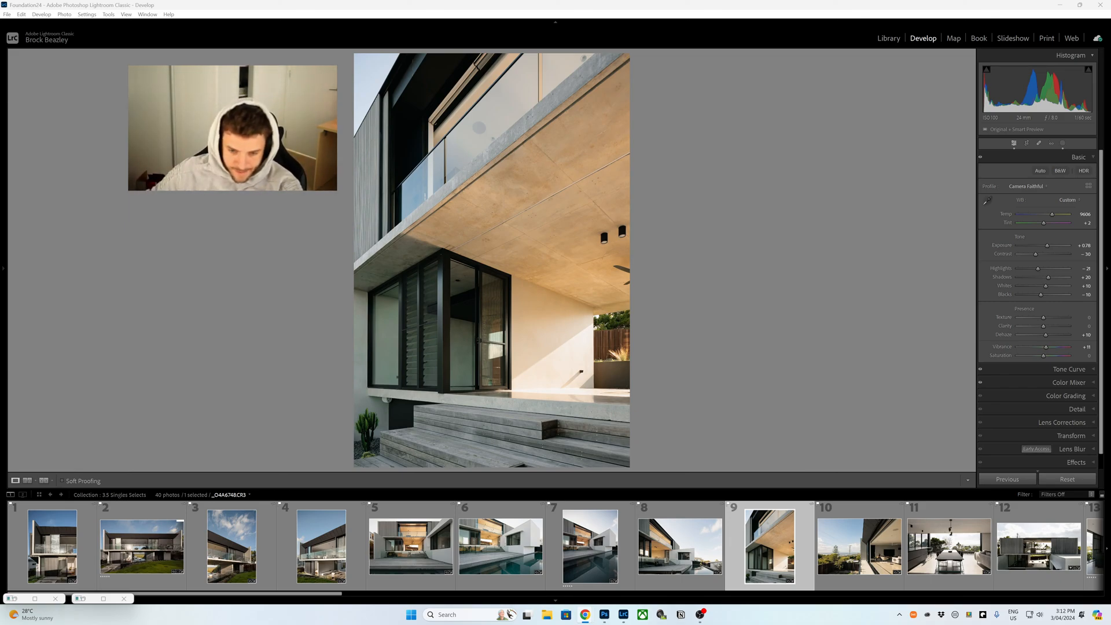
Select all photos in the library and build both 1:1 previews and smart previews for them
left_click(889, 38)
key("ctrl+a")
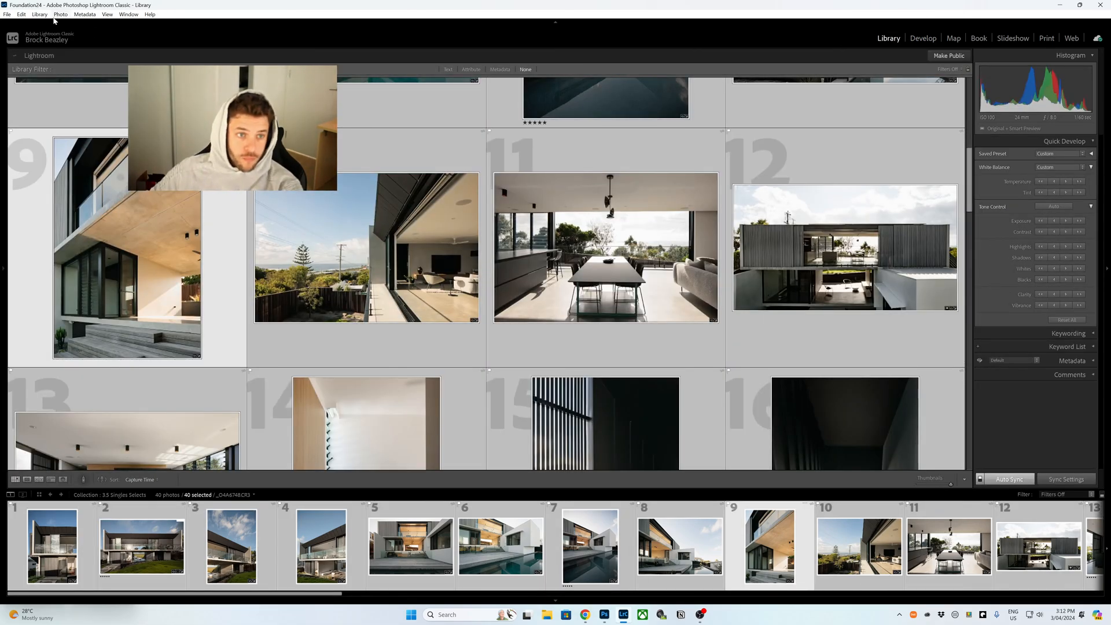
left_click(39, 14)
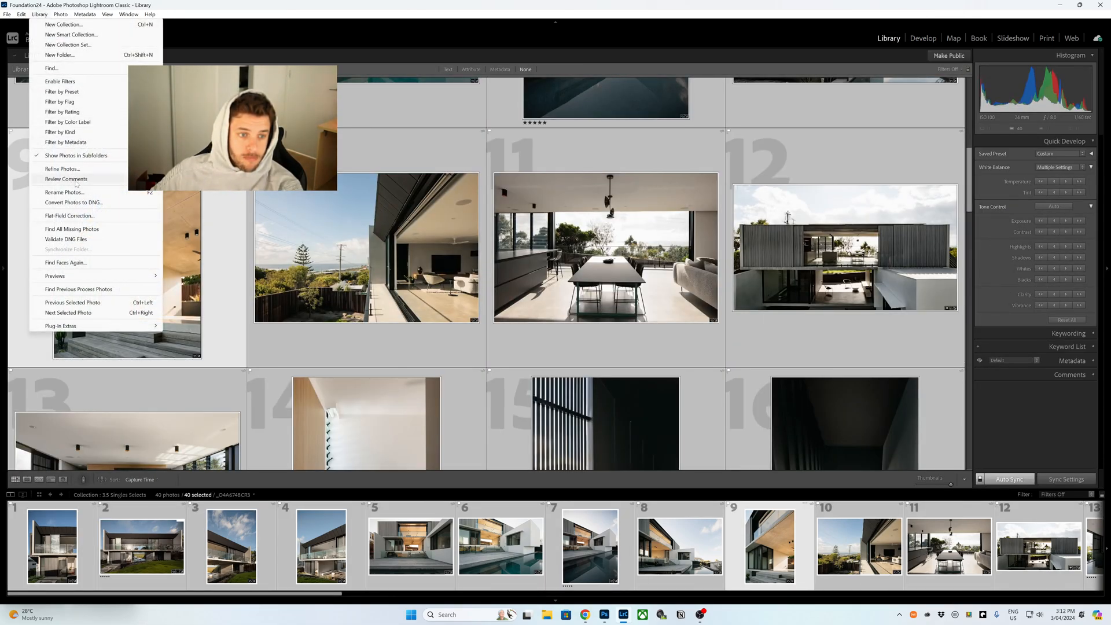
mouse_move(74, 276)
left_click(194, 285)
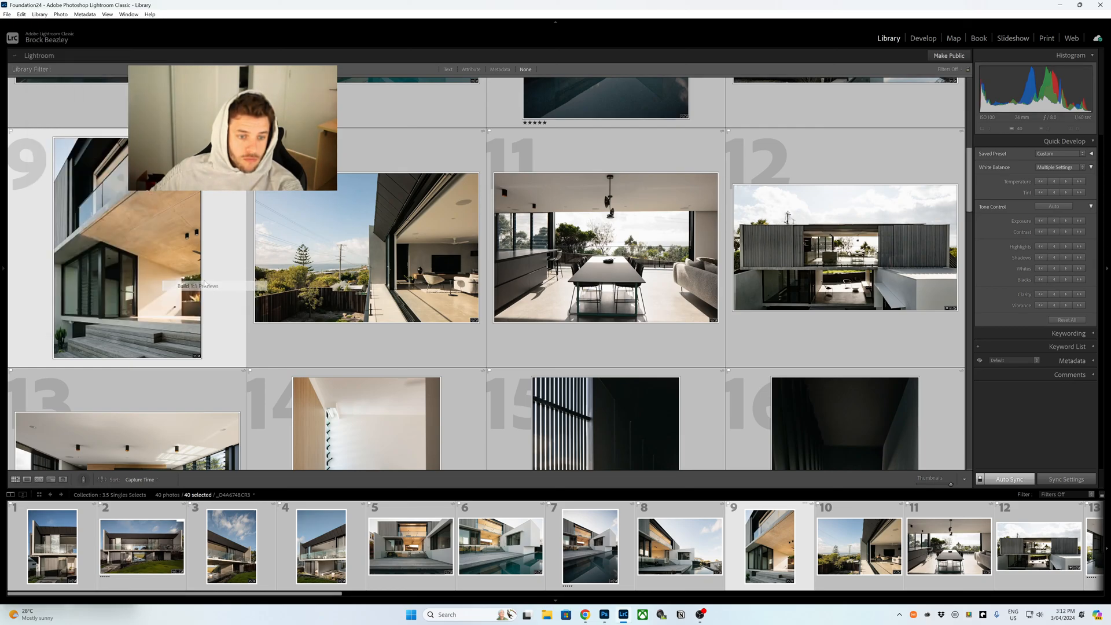
left_click(41, 15)
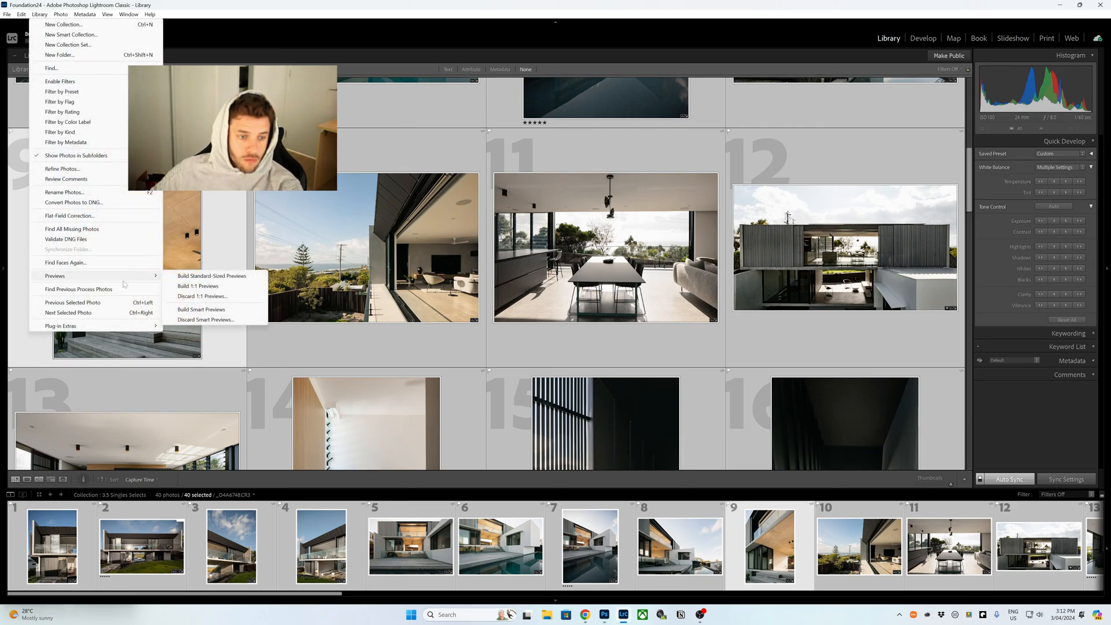
left_click(184, 311)
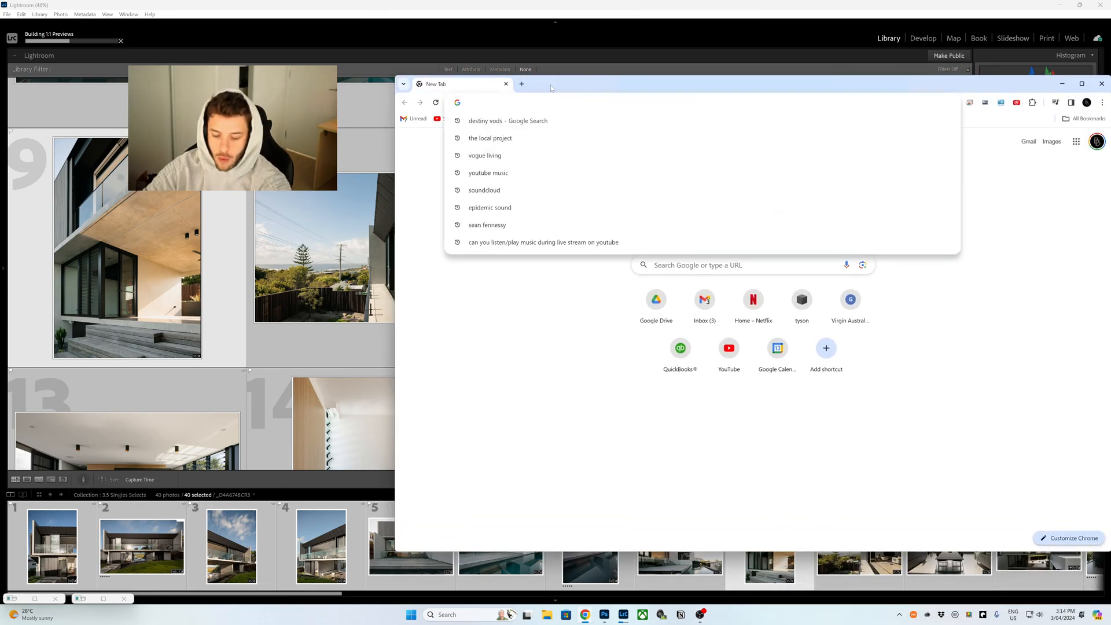
Go to instagram.com in the Chrome browser and view the account's notifications
type("instagram.com")
key("Return")
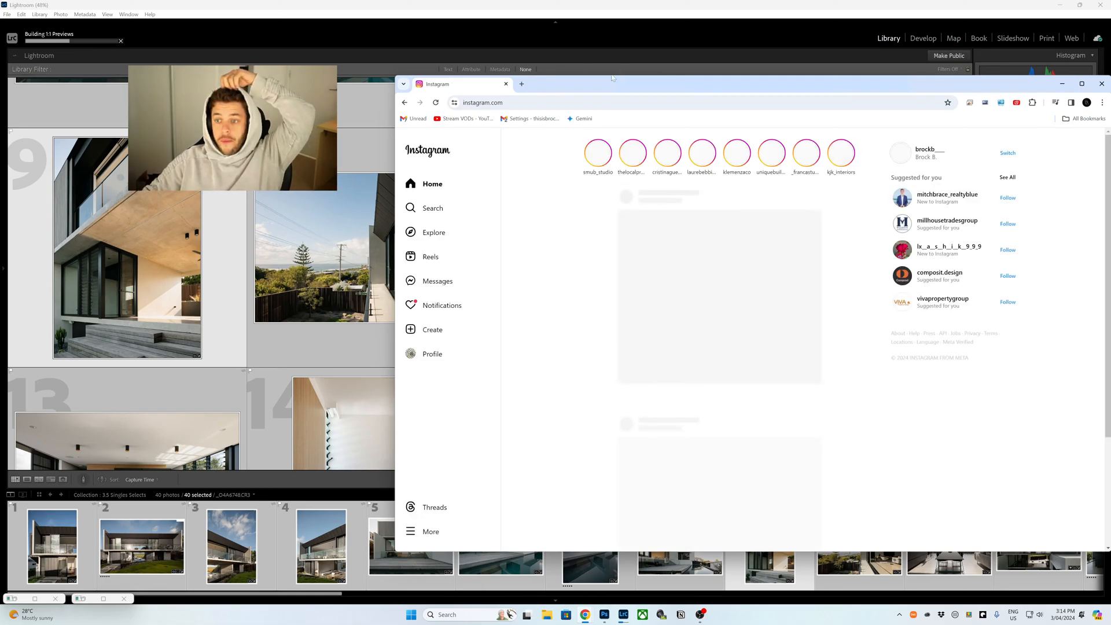
left_click(428, 306)
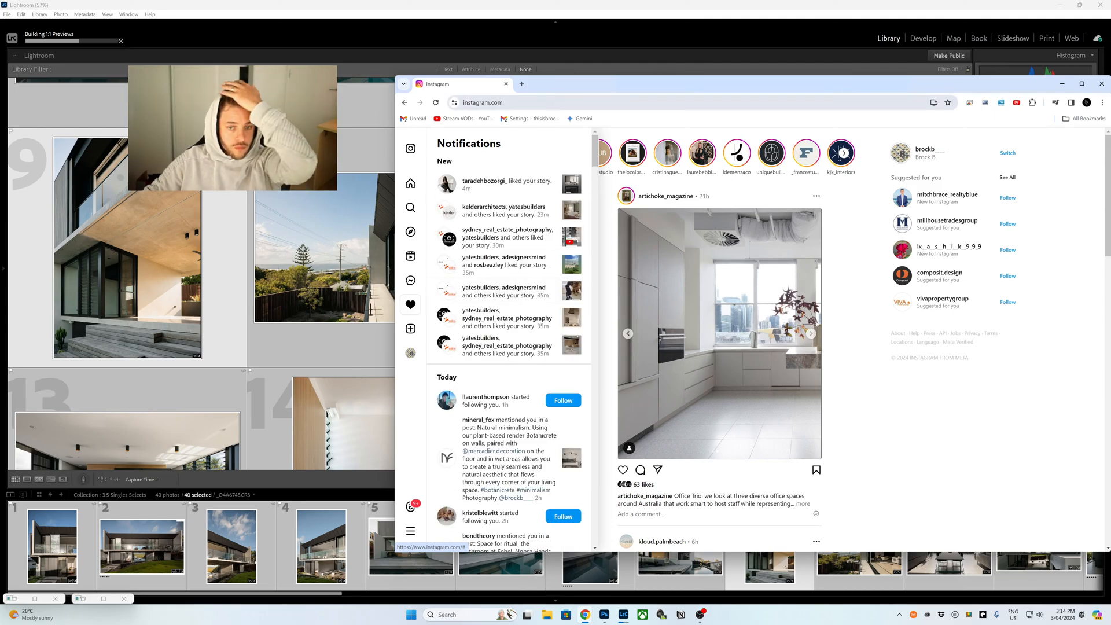
Go to Gmail and read the "Gold Coast Proofs/Selections" email for the images the client wants removed
key("ctrl+l")
type("gmail")
key("Return")
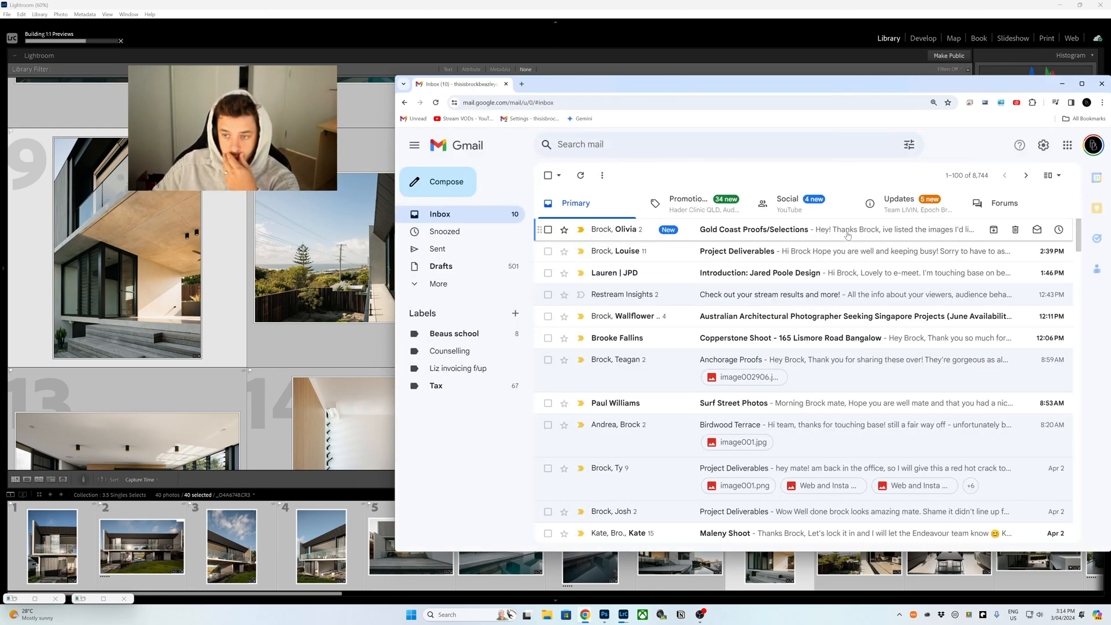
left_click(810, 229)
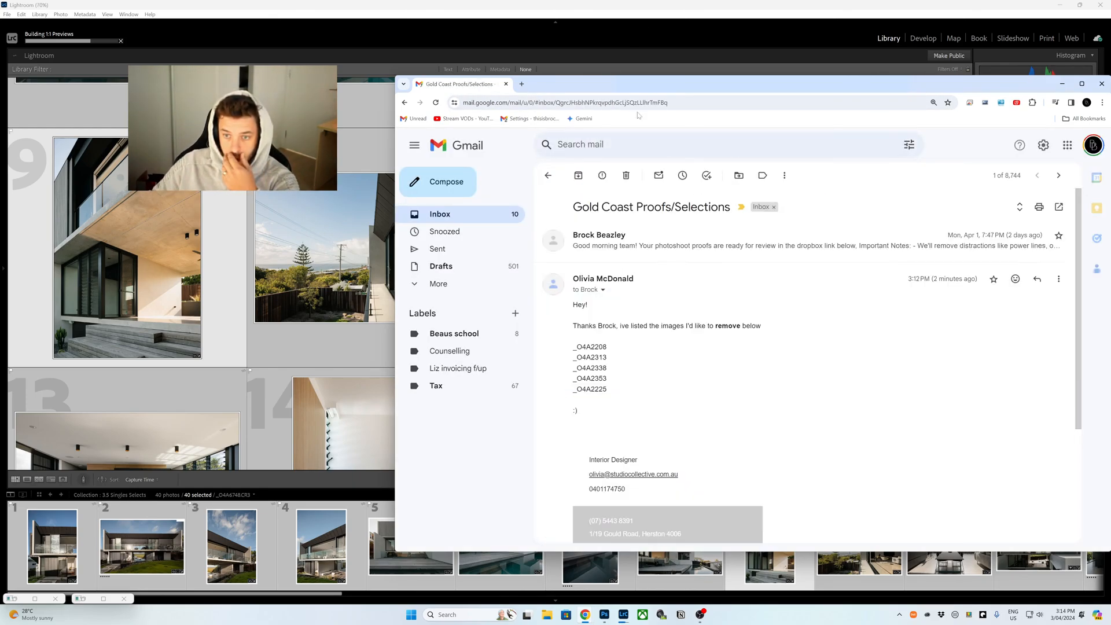
scroll(688, 338, "down", 3)
scroll(705, 289, "up", 2)
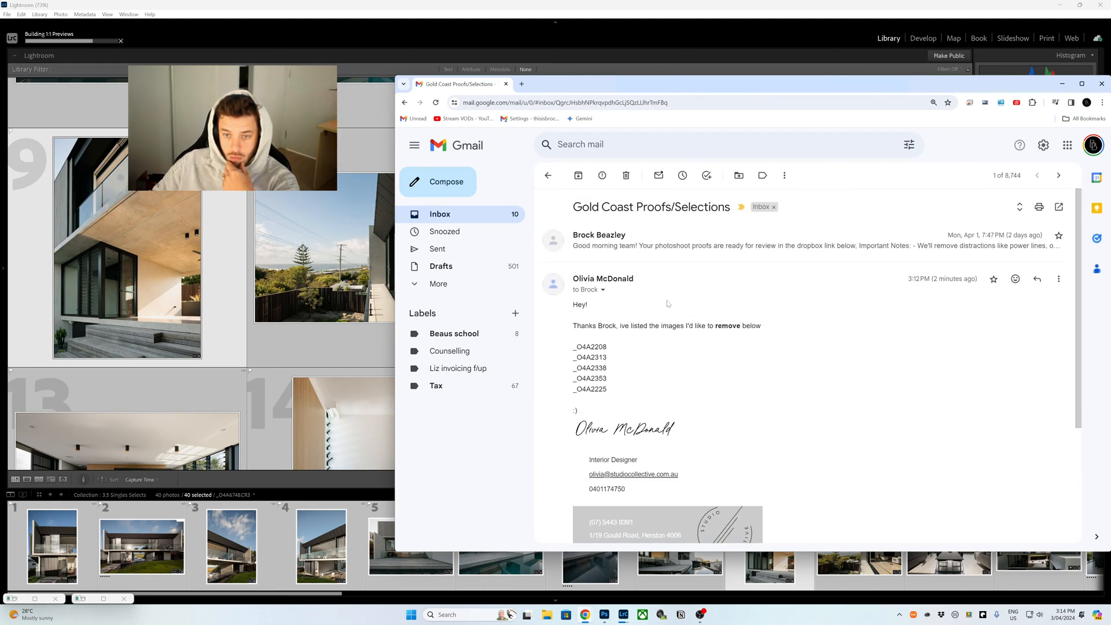
scroll(655, 347, "down", 3)
scroll(654, 367, "up", 3)
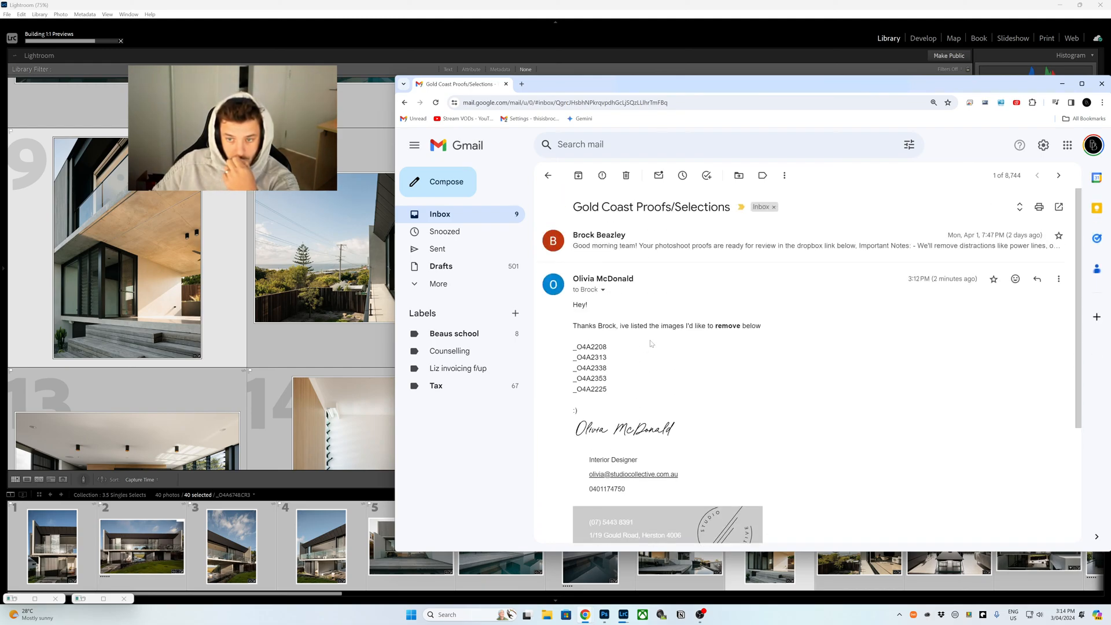
scroll(668, 336, "down", 1)
Mark the "Gold Coast Proofs/Selections" email as unread and close the browser to return to Lightroom Classic
left_click(784, 175)
left_click(795, 193)
left_click_drag(752, 84, 628, 111)
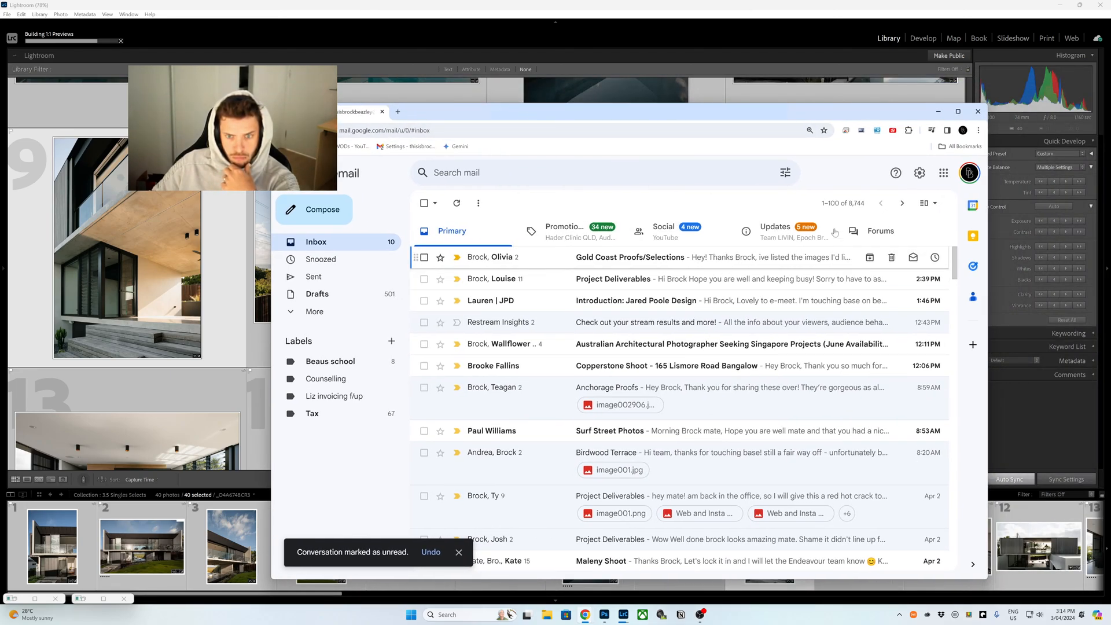
left_click(978, 112)
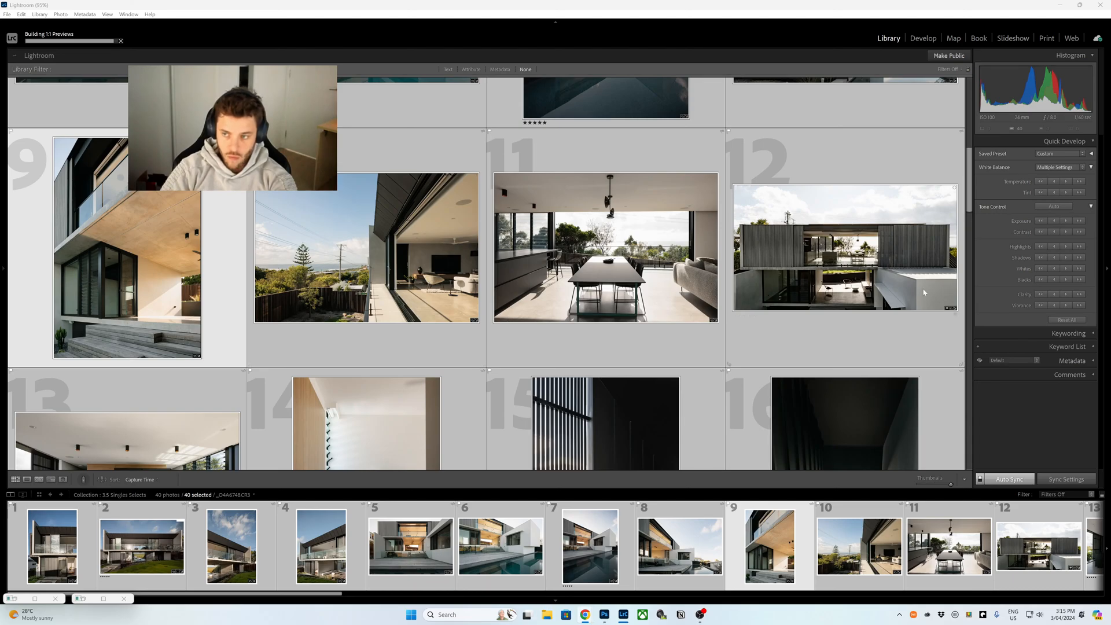
Open the fourth photo of the collection in the Develop module and hide the filmstrip
left_click_drag(971, 197, 972, 124)
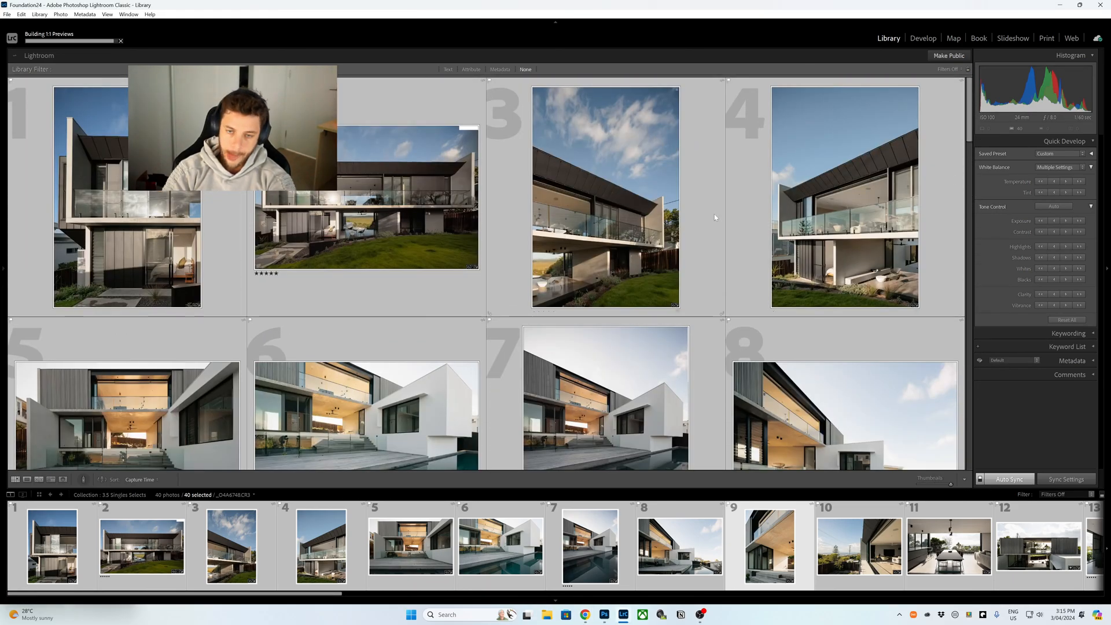
left_click(830, 232)
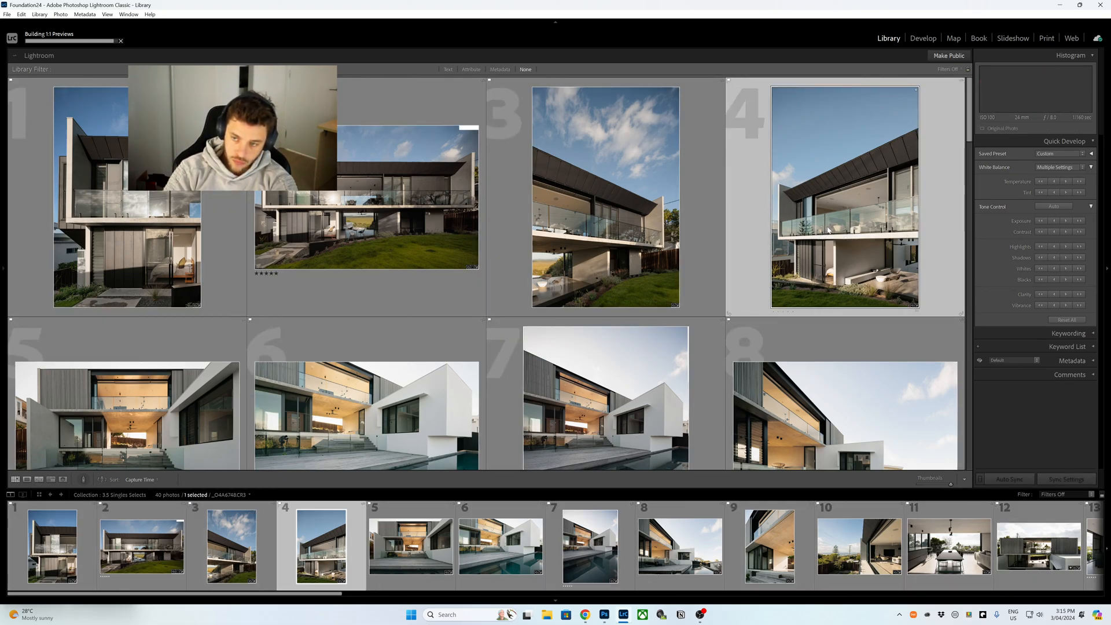
double_click(828, 230)
left_click(917, 41)
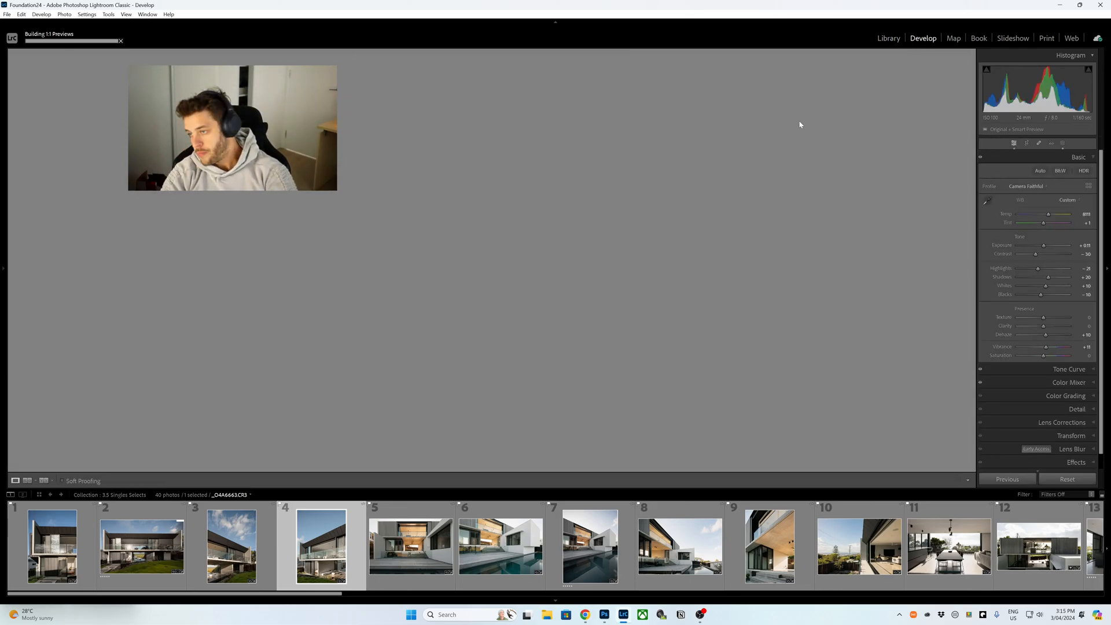
left_click(557, 599)
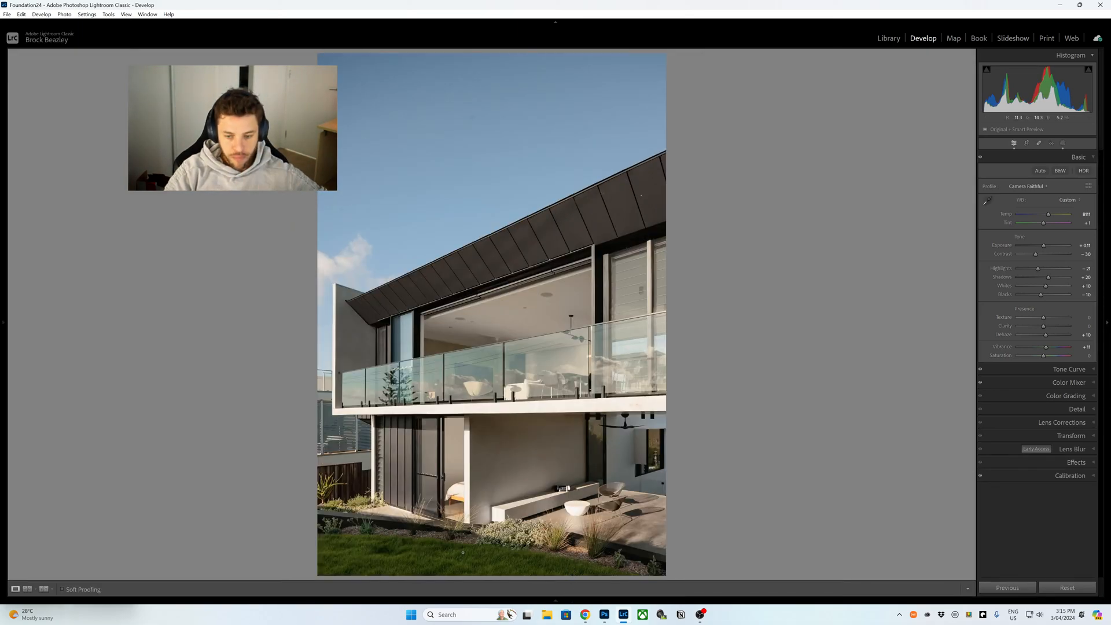
Add a Color Range mask to the collection's first photo, sampling the upper balcony's interior surface with Refine at 37
mouse_move(446, 600)
left_click(52, 546)
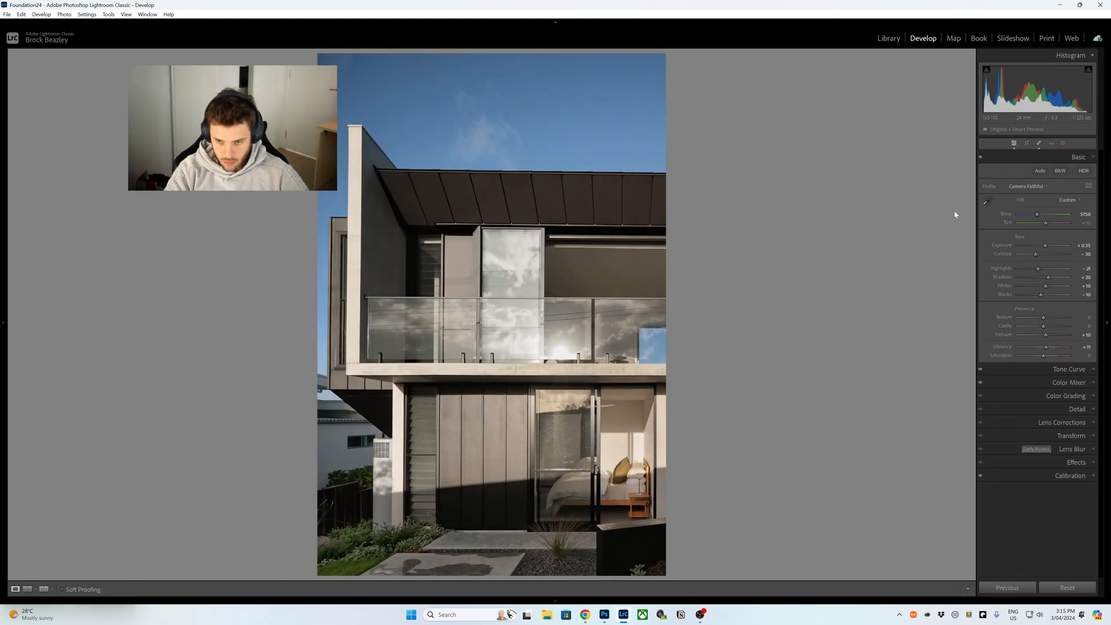
left_click(1064, 144)
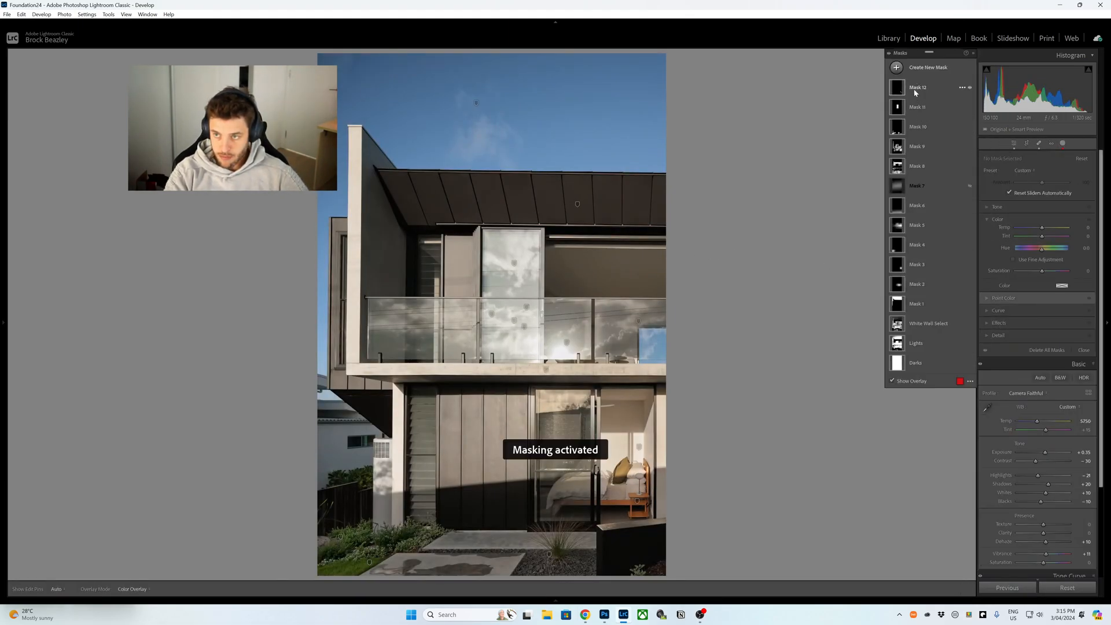
left_click(913, 68)
left_click(936, 188)
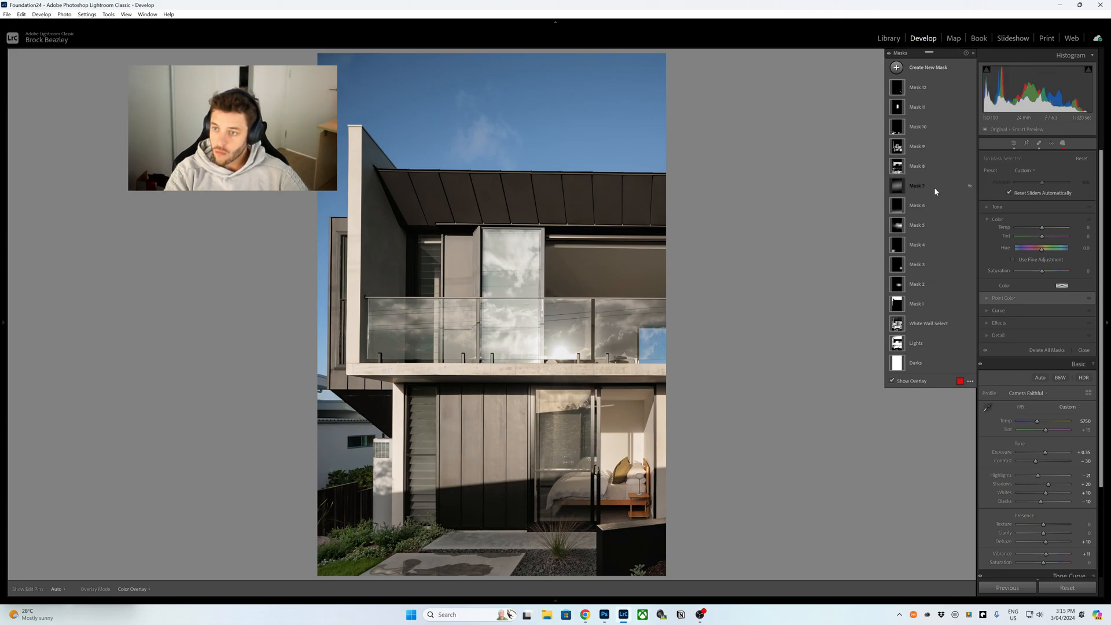
left_click_drag(623, 282, 663, 291)
mouse_move(1043, 170)
left_mouse_down()
mouse_move(1004, 175)
mouse_move(1034, 175)
left_mouse_up()
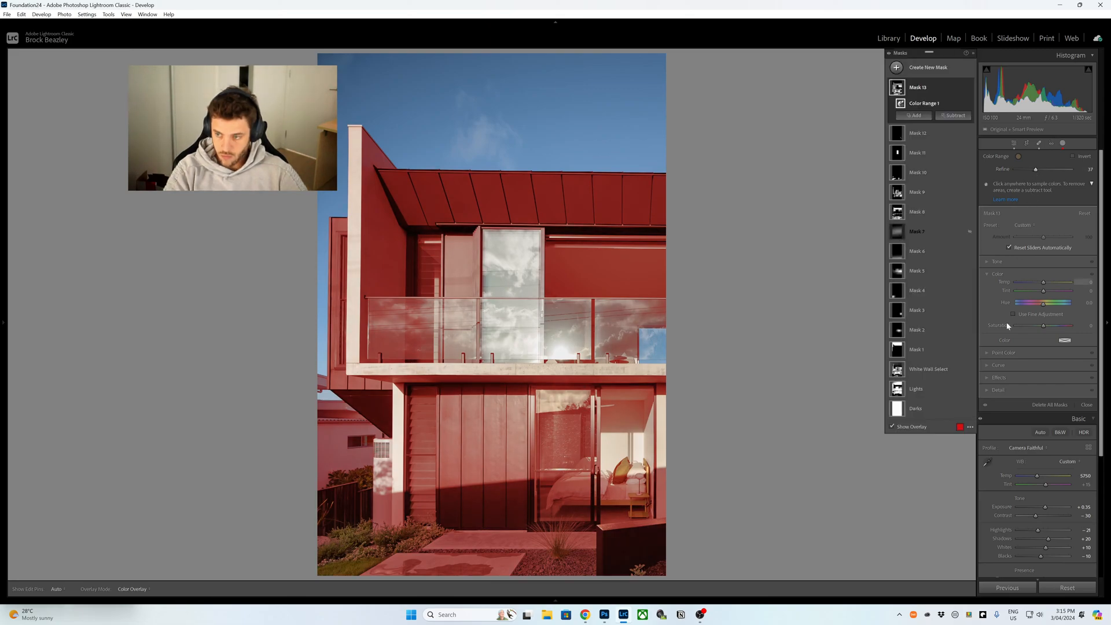
Reduce the masked colour's saturation with a Point Color sample and set the mask's Saturation to -17
left_click(1001, 353)
left_click(992, 298)
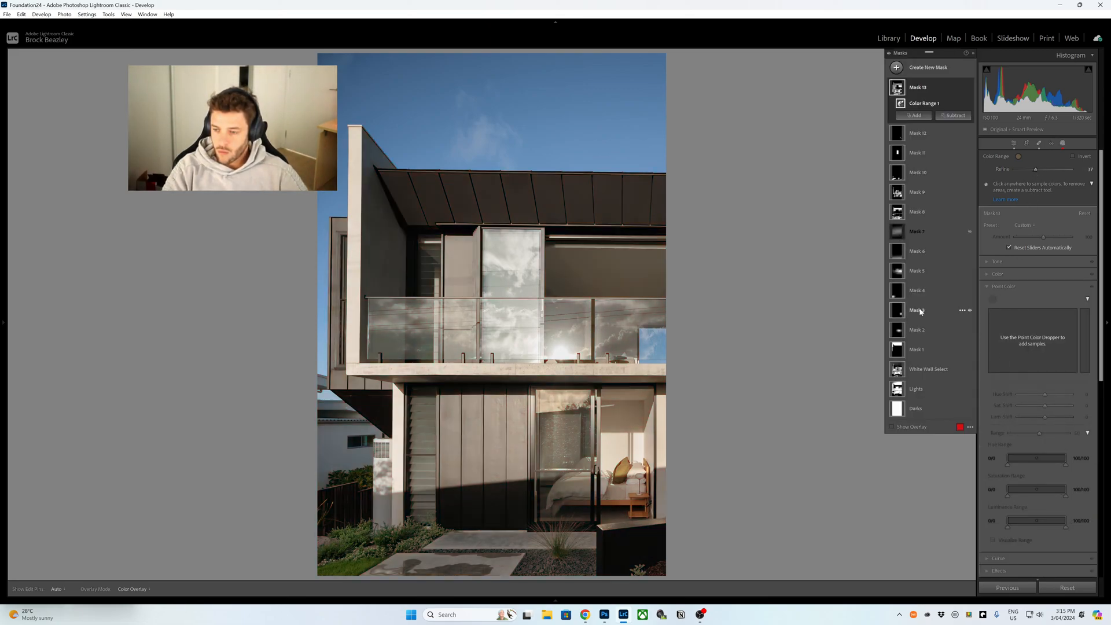
left_click_drag(1045, 408, 1034, 408)
left_click(998, 274)
left_click_drag(1039, 325, 1039, 326)
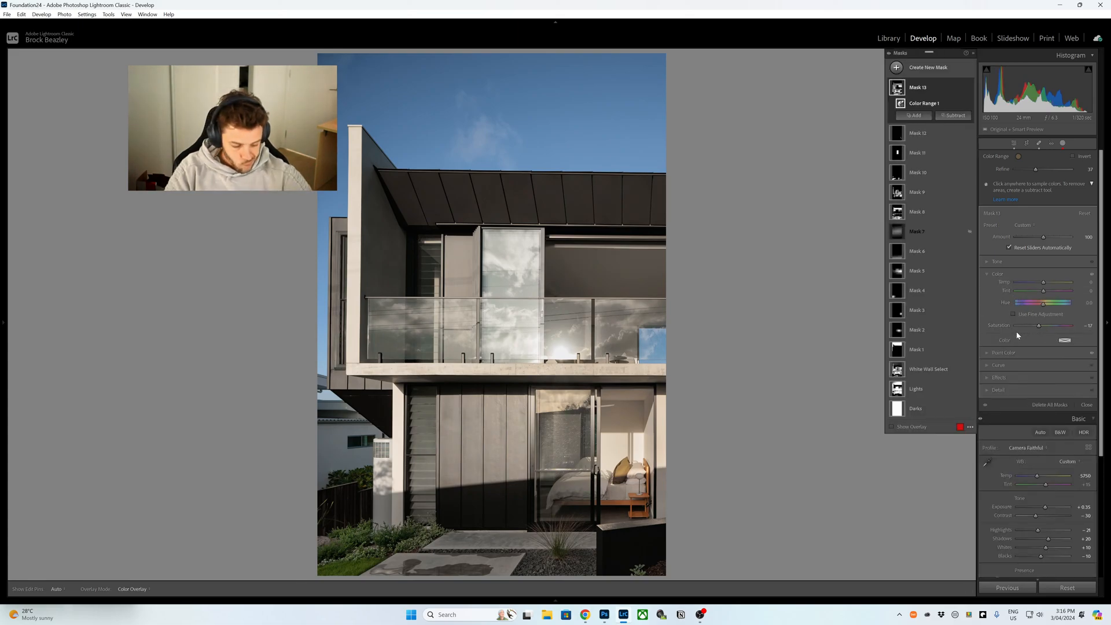
Intersect the colour range mask with an Auto Mask brush and paint over the upper balcony's shaded interior
key("k")
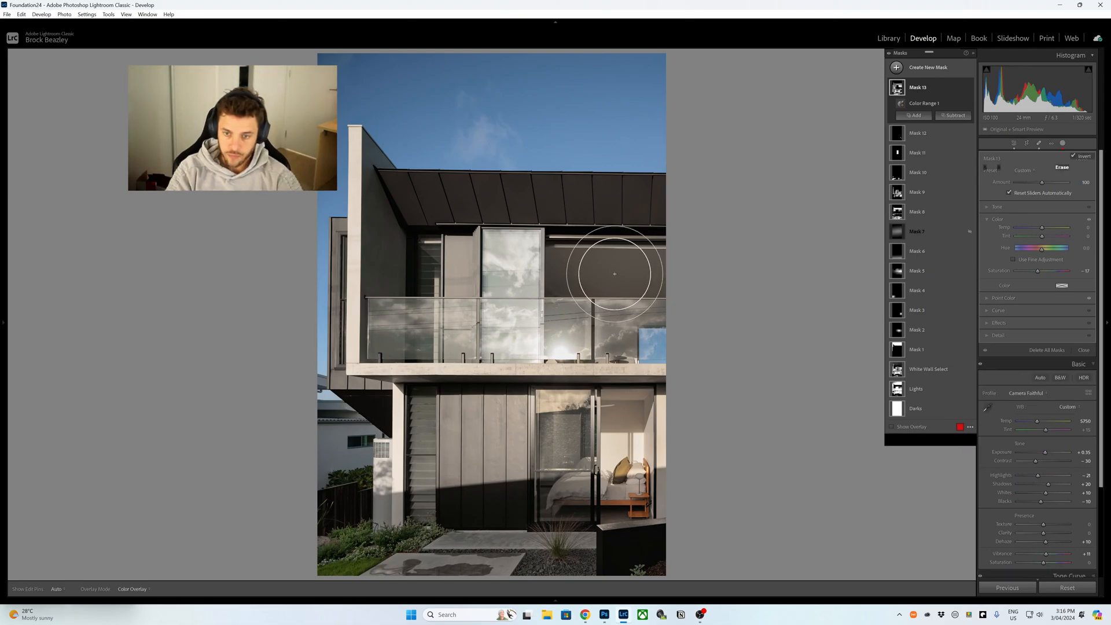
scroll(626, 284, "down", 3)
key("h")
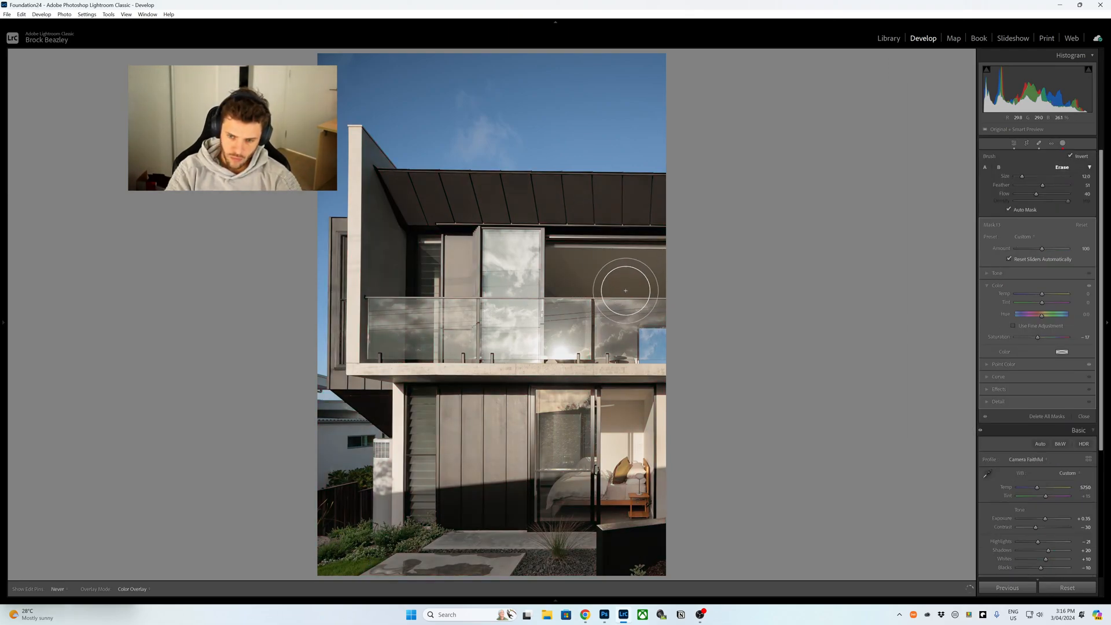
key("h")
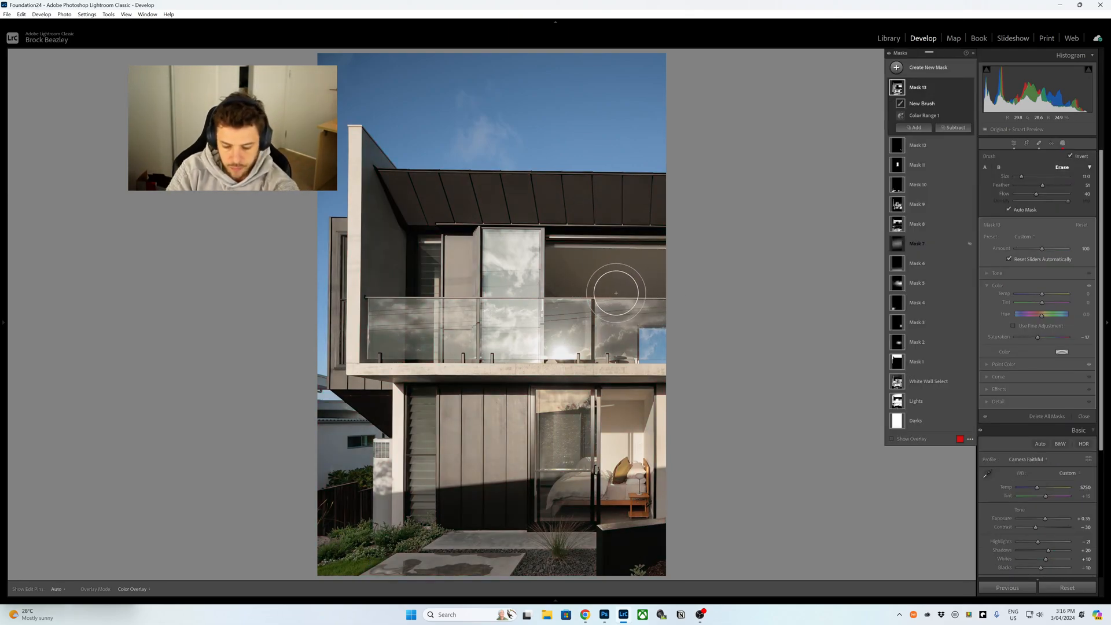
key("h")
scroll(585, 290, "down", 2)
mouse_move(573, 304)
left_mouse_down()
mouse_move(559, 263)
mouse_move(592, 255)
left_mouse_up()
key("h")
scroll(570, 258, "down", 2)
key("h")
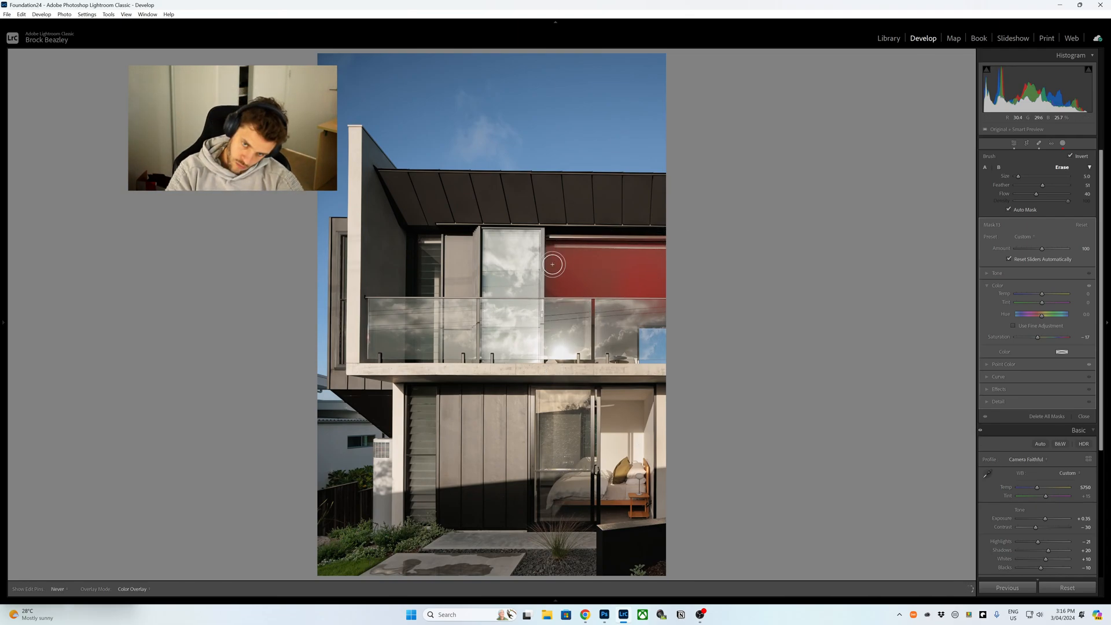
key("h")
key("h")
scroll(608, 289, "up", 2)
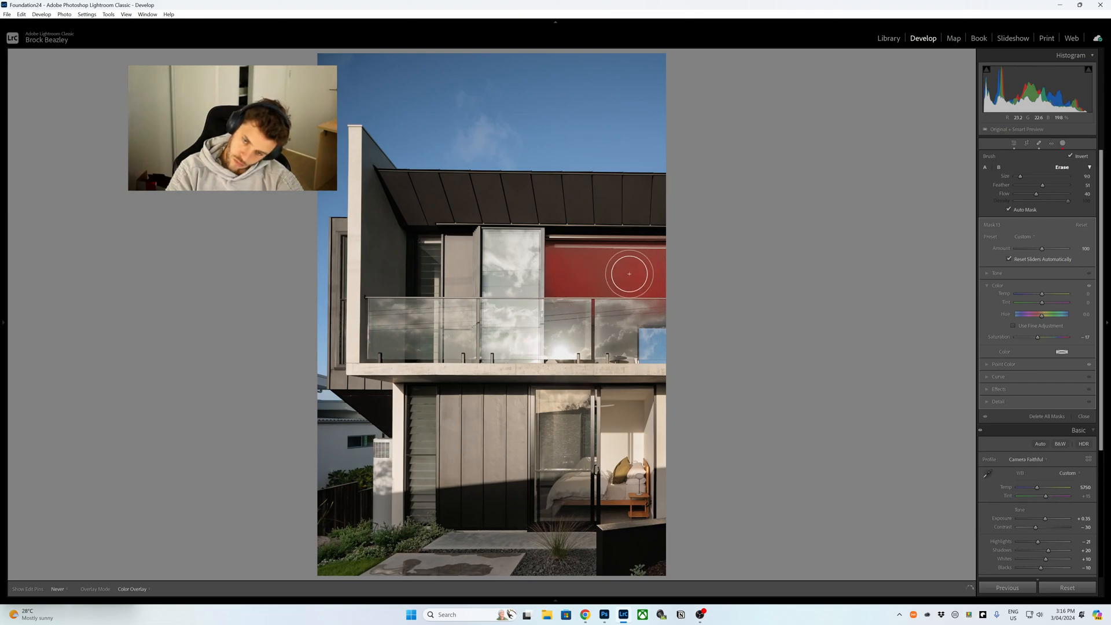
Extend the intersecting brush over the upper wall and ceiling of the ground-floor bedroom
key("h")
key("h")
key("h")
key("h")
mouse_move(609, 421)
left_mouse_down()
mouse_move(612, 406)
mouse_move(634, 413)
mouse_move(642, 393)
left_mouse_up()
scroll(636, 405, "down", 3)
key("h")
key("h")
scroll(630, 408, "up", 3)
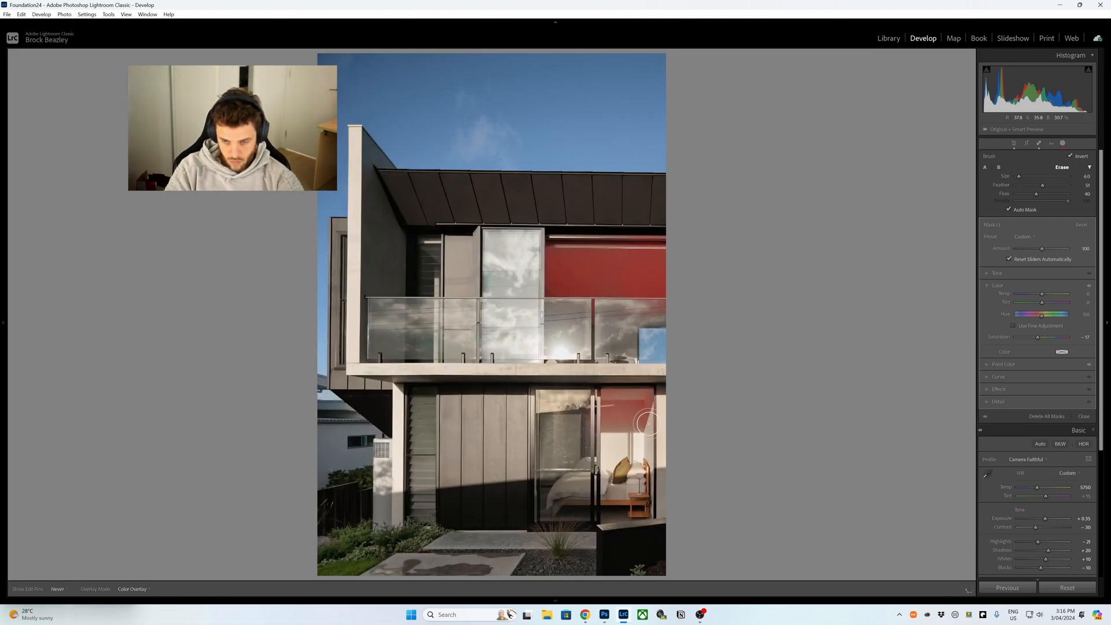
key("h")
key("h")
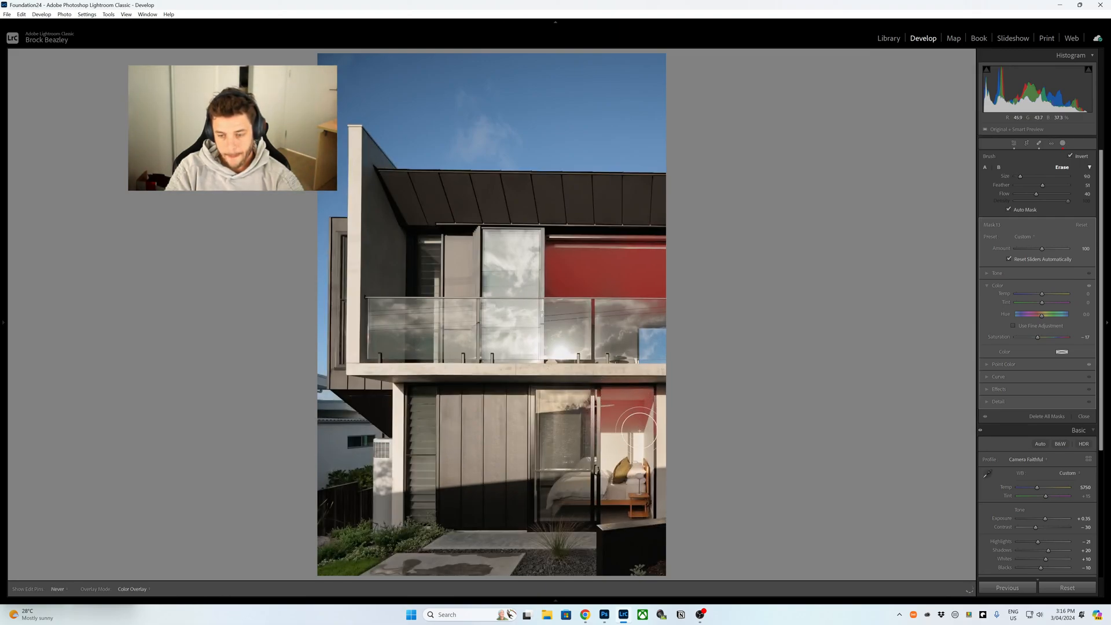
key("h")
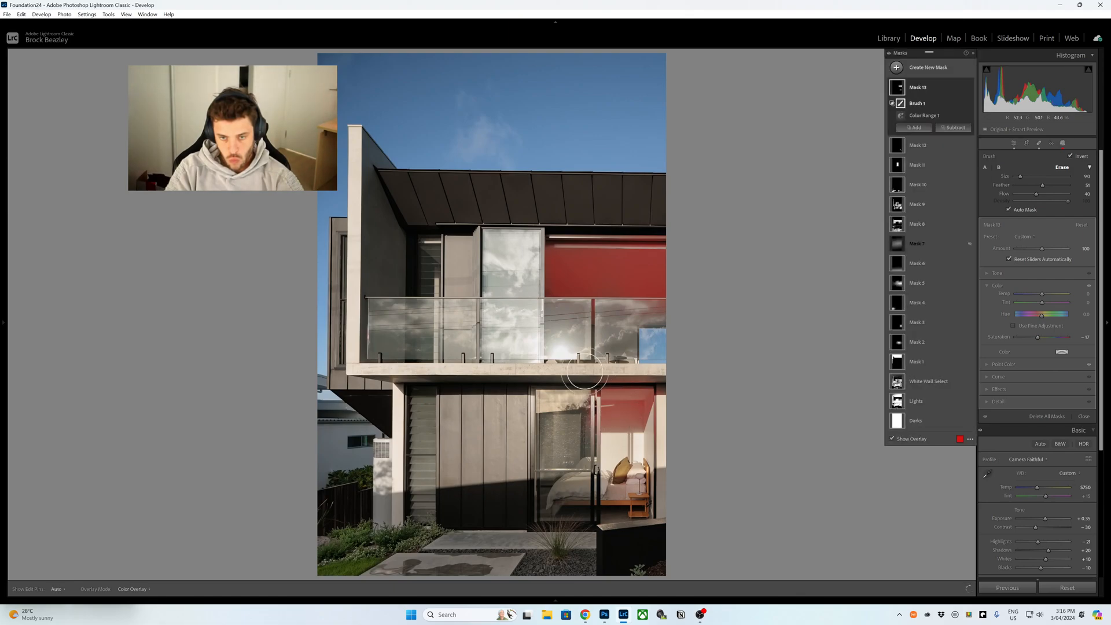
Paint the intersecting brush over the neighbouring house and the dark overhang beside it, then turn off the mask overlay
key("h")
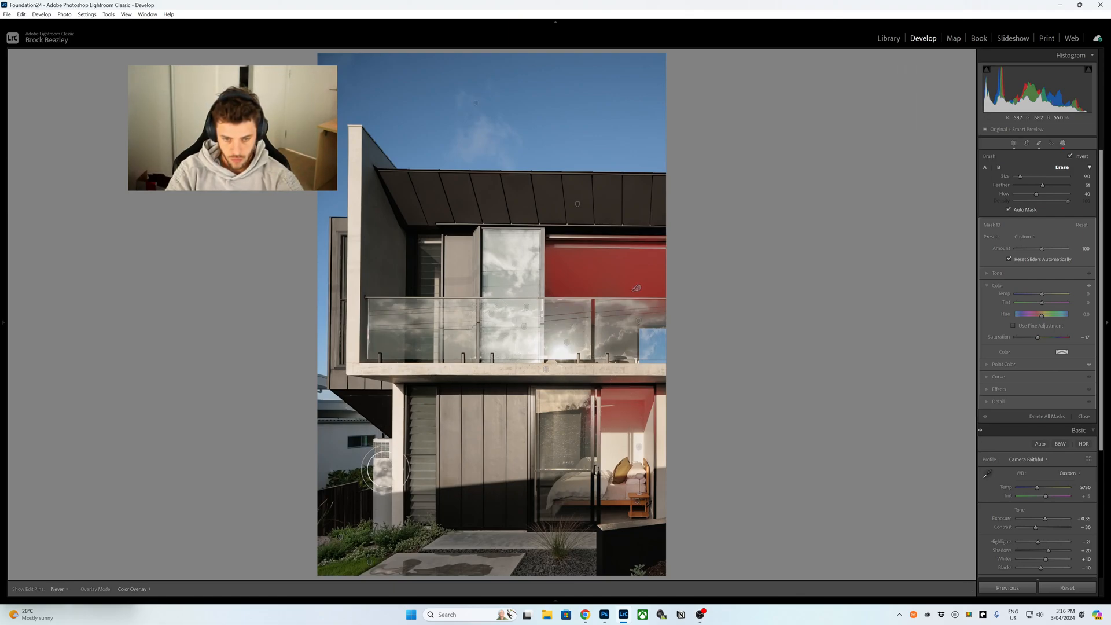
mouse_move(389, 438)
left_mouse_down()
mouse_move(333, 439)
mouse_move(332, 450)
mouse_move(381, 453)
mouse_move(334, 445)
mouse_move(313, 471)
mouse_move(317, 485)
mouse_move(377, 445)
mouse_move(332, 409)
left_mouse_up()
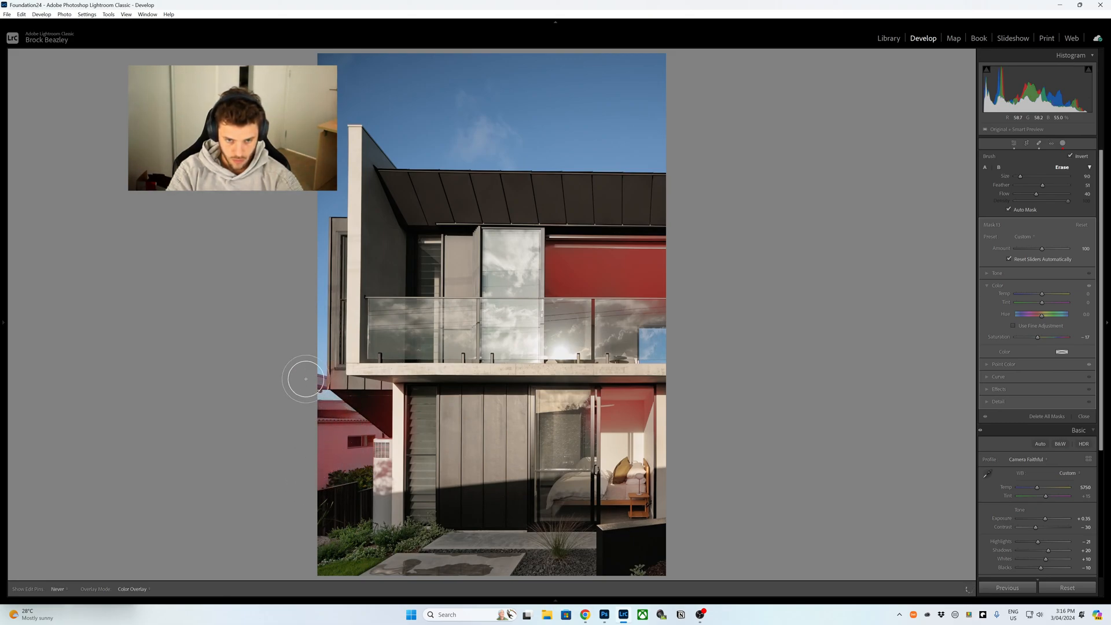
key("h")
key("o")
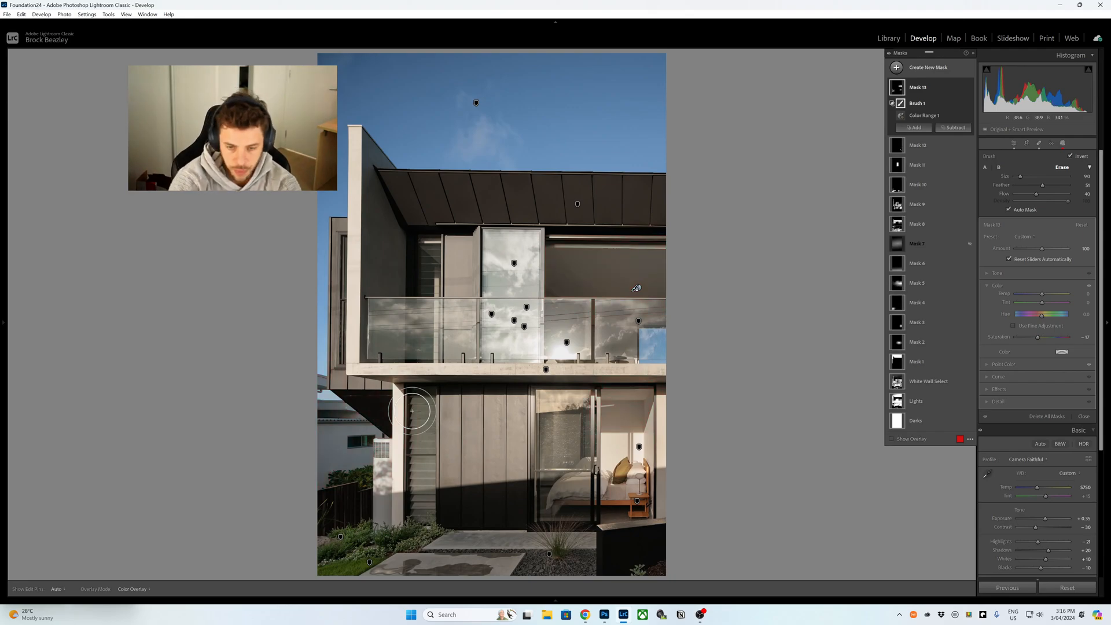
mouse_move(168, 599)
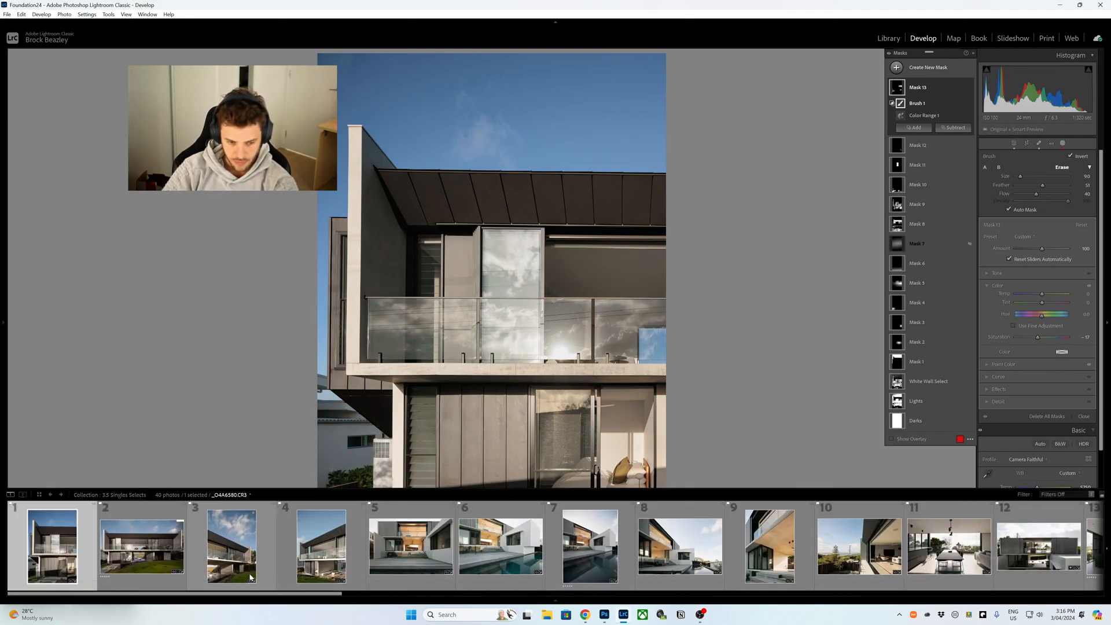
Open the third photo, create a Color Range mask sampled from the upper-floor interior behind the balcony and lower its Refine amount
left_click(164, 558)
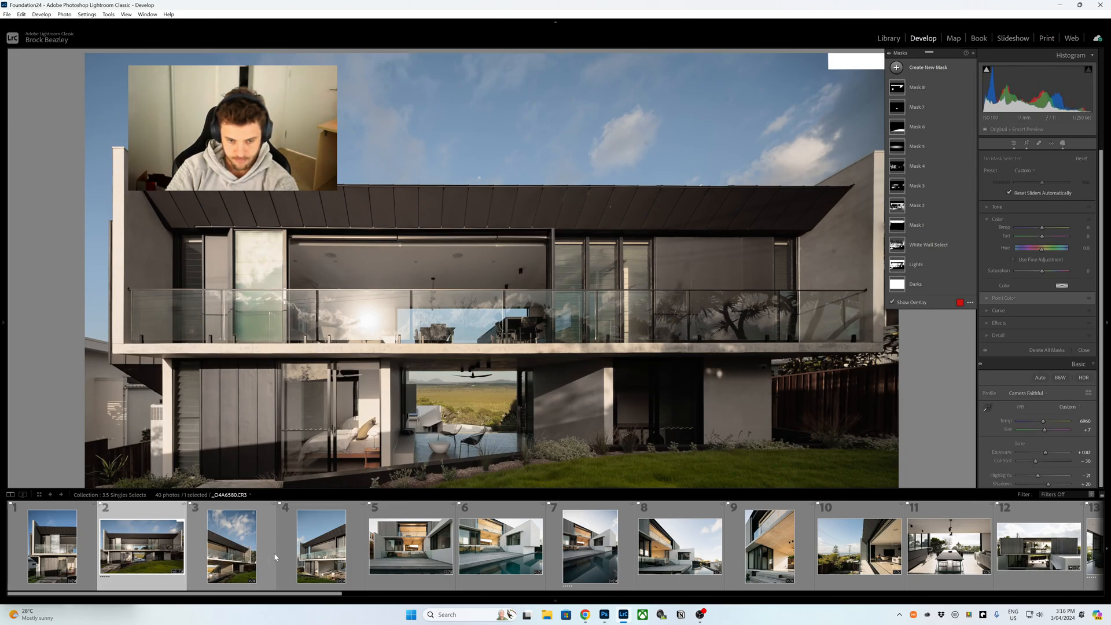
left_click(241, 550)
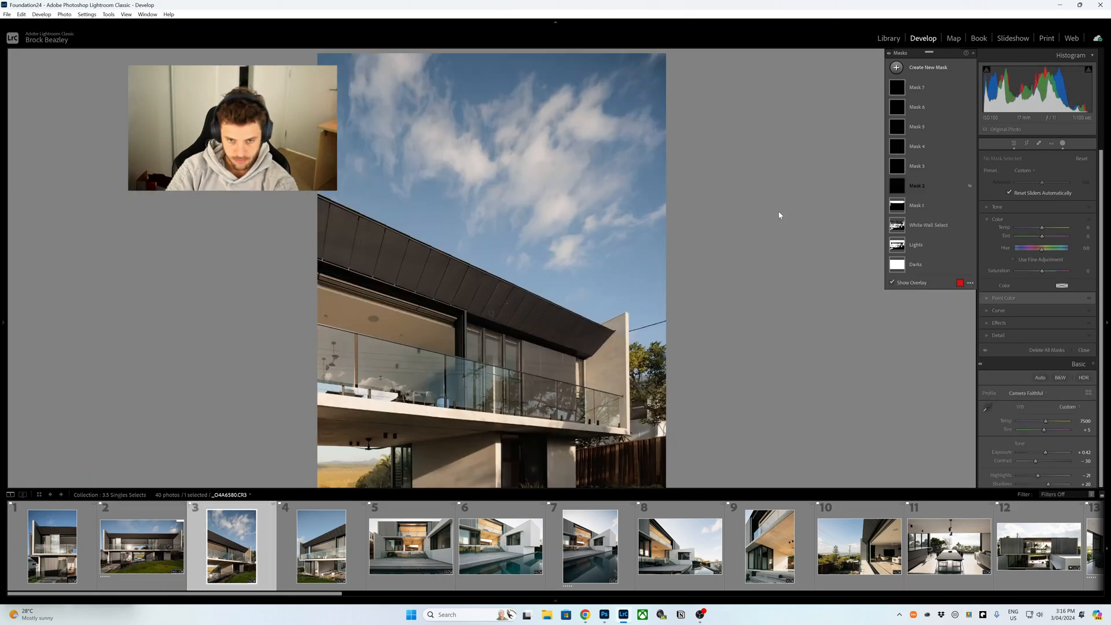
left_click(925, 67)
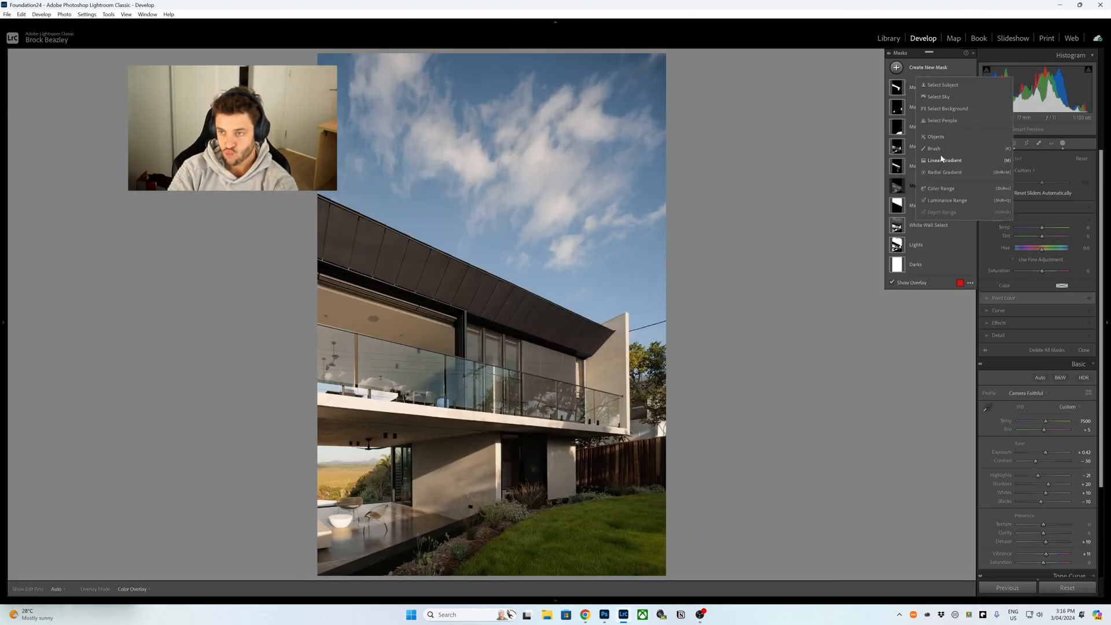
left_click(940, 187)
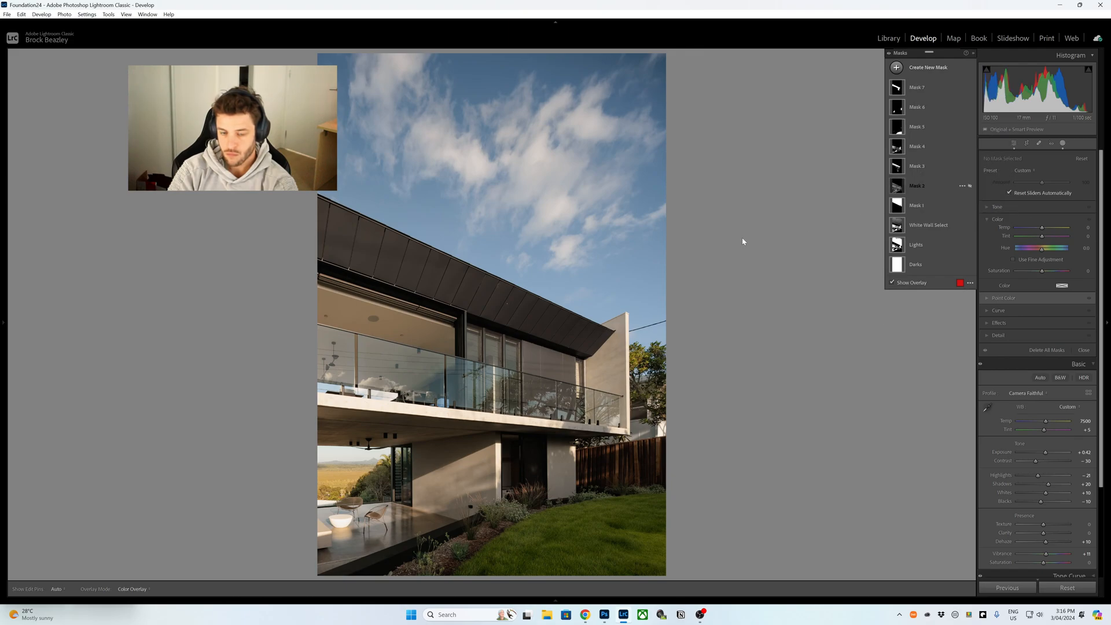
left_click(382, 331)
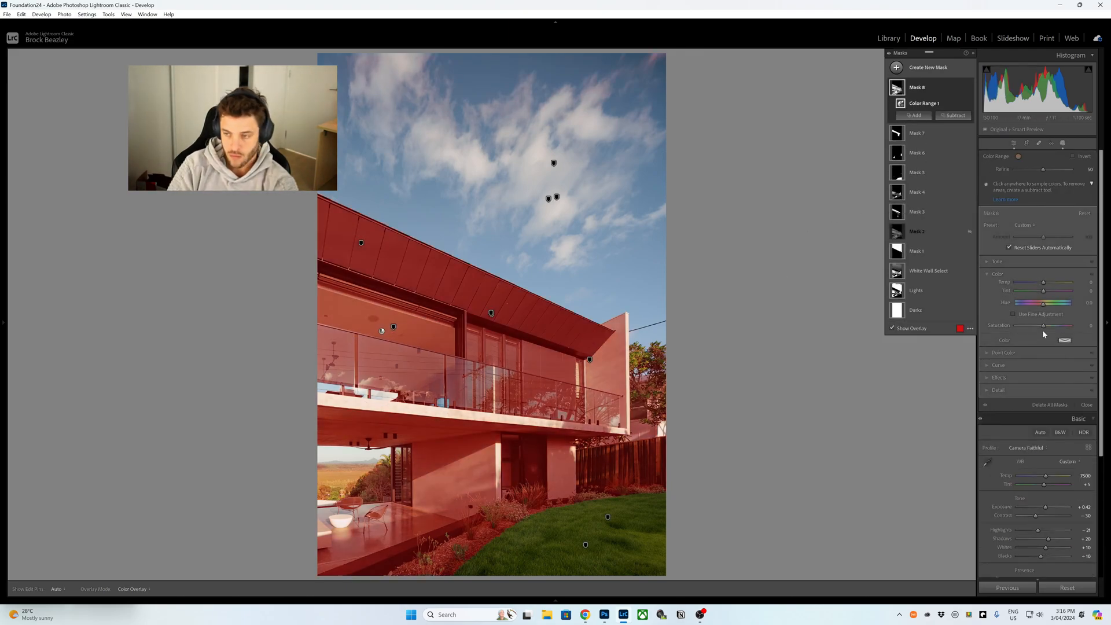
mouse_move(1043, 171)
left_mouse_down()
mouse_move(1020, 174)
mouse_move(1036, 172)
left_mouse_up()
Sample the warm tone behind the balcony glass with Point Color, reduce its saturation and set the mask's Saturation to -24
left_click(1003, 353)
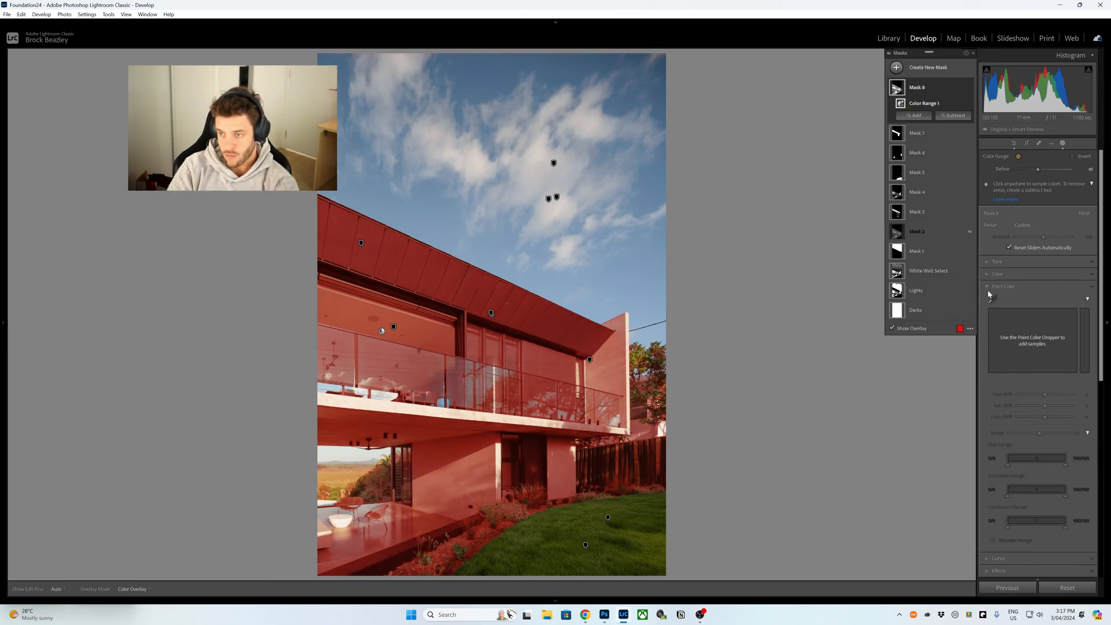
left_click(993, 299)
left_click(404, 366)
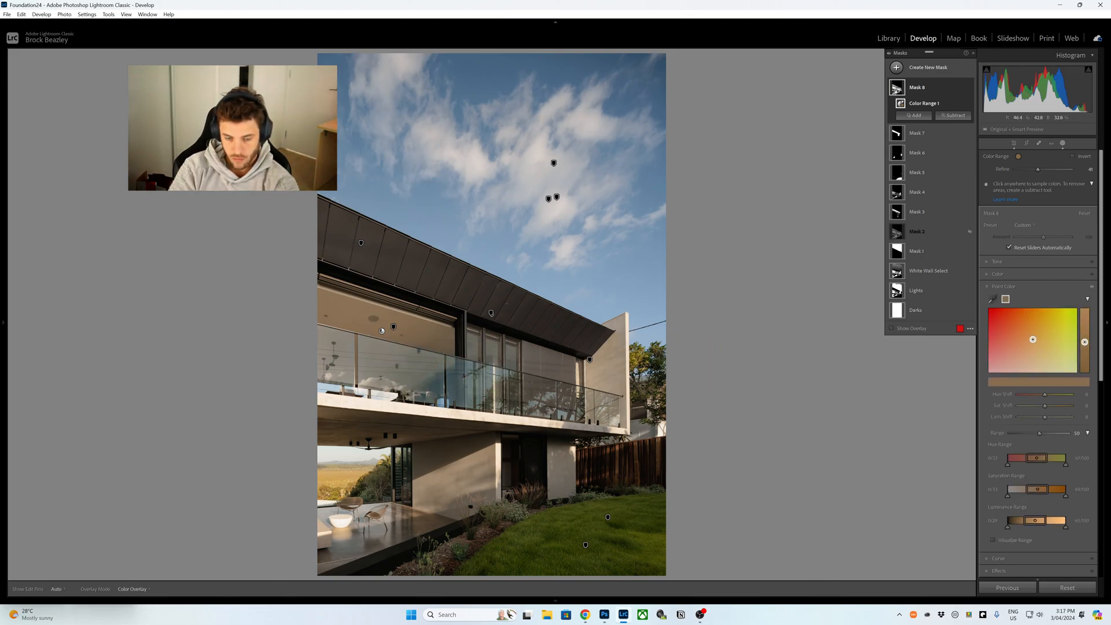
left_click_drag(1037, 408, 1036, 408)
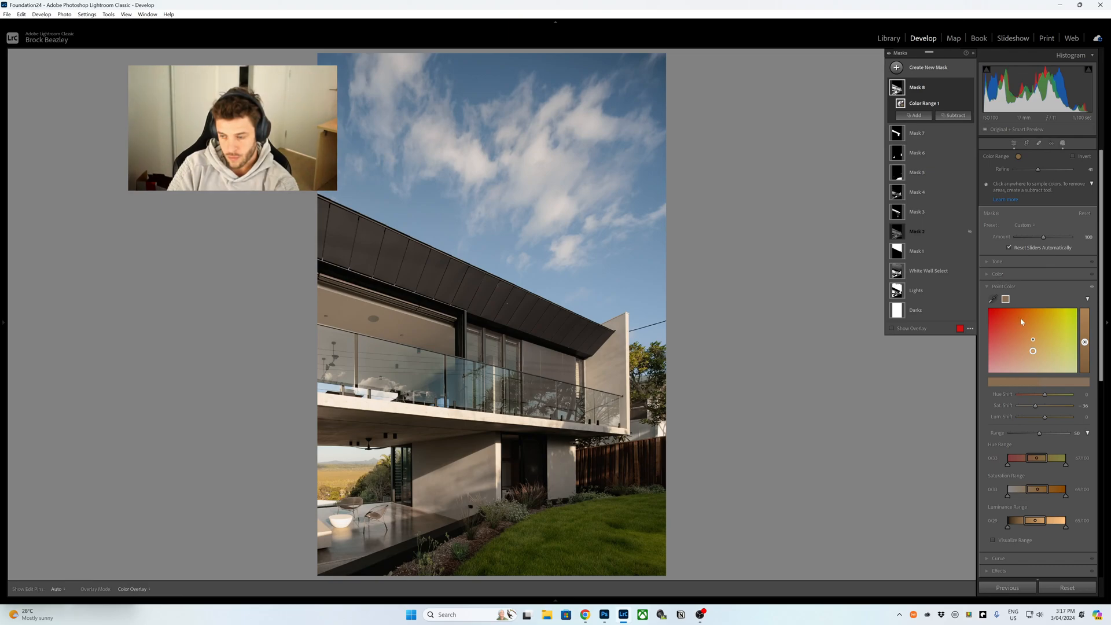
left_click_drag(1040, 326, 1028, 328)
Intersect the colour range mask with an Auto Mask brush at Flow 63 and paint over the upper-floor interior ceiling and walls
key("alt+k")
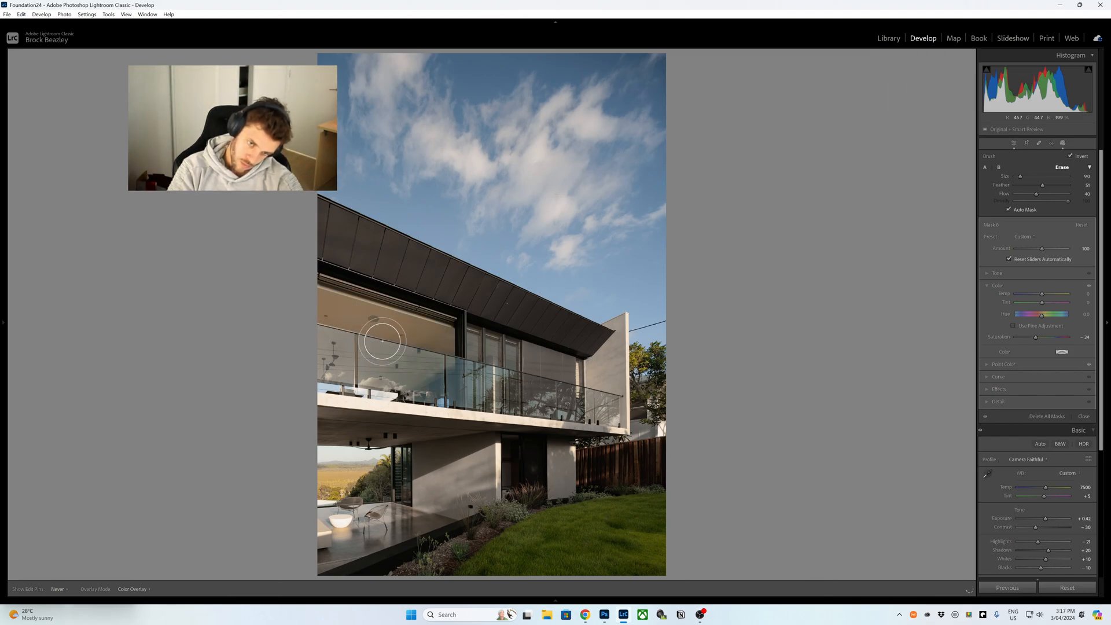
scroll(428, 344, "up", 3)
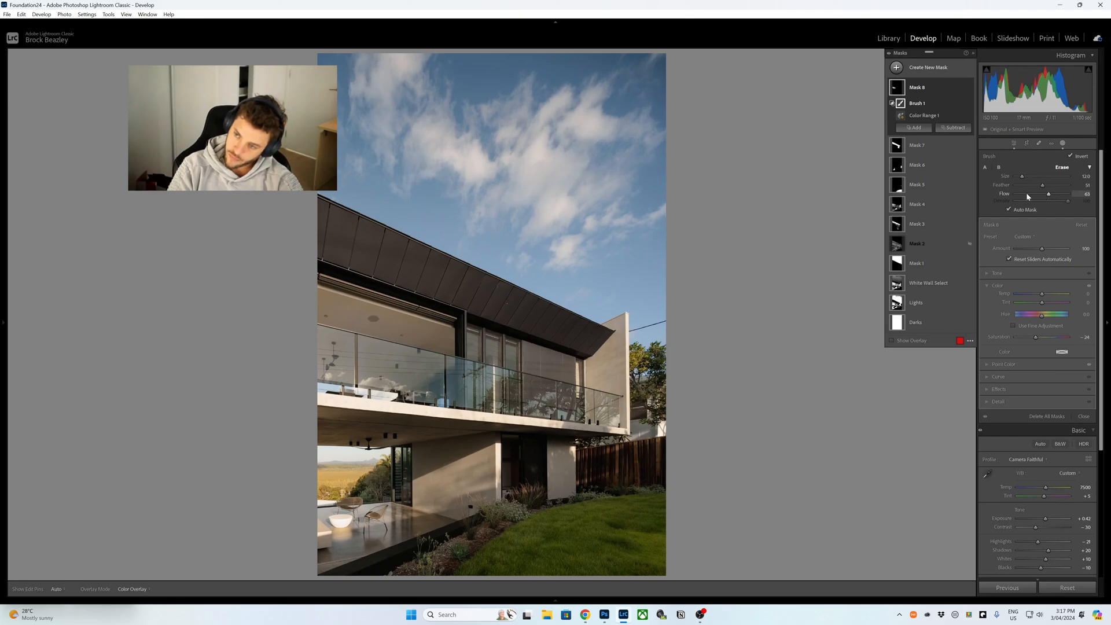
scroll(409, 359, "down", 4)
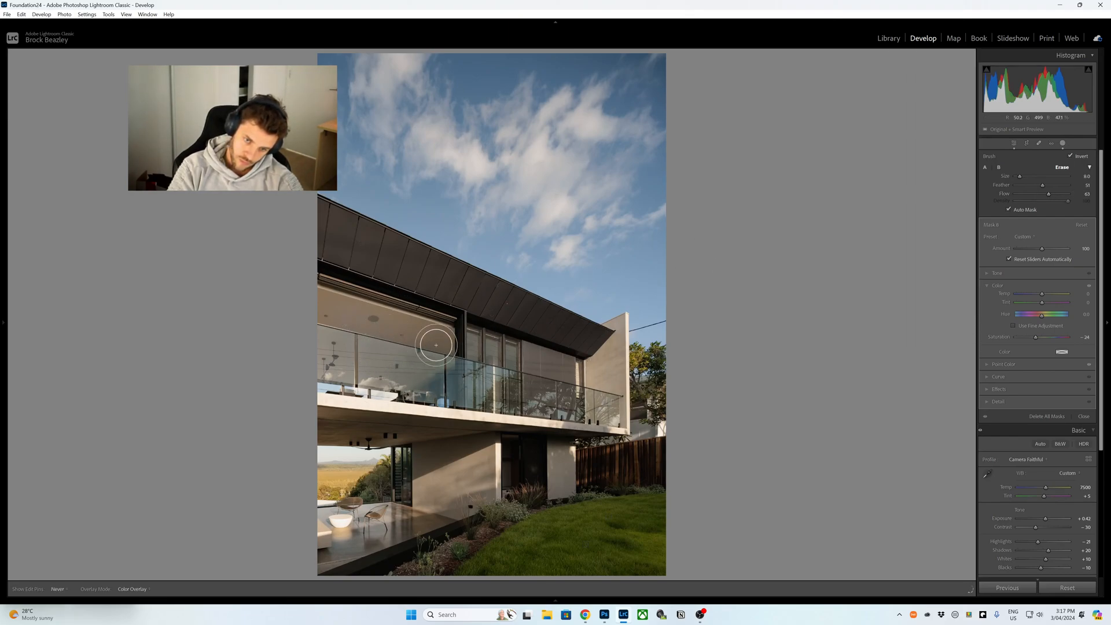
mouse_move(355, 309)
left_mouse_down()
mouse_move(327, 323)
mouse_move(324, 362)
mouse_move(361, 377)
mouse_move(402, 356)
mouse_move(395, 337)
mouse_move(420, 358)
mouse_move(415, 377)
mouse_move(441, 327)
mouse_move(316, 296)
mouse_move(451, 345)
mouse_move(306, 305)
mouse_move(357, 347)
mouse_move(335, 324)
mouse_move(336, 355)
left_mouse_up()
scroll(421, 358, "up", 2)
scroll(339, 341, "up", 1)
scroll(594, 377, "down", 2)
Extend the intersecting brush over the concrete end wall of the upper balcony
left_click_drag(595, 382, 599, 425)
scroll(596, 392, "down", 4)
mouse_move(616, 389)
left_mouse_down()
mouse_move(600, 359)
mouse_move(589, 368)
mouse_move(608, 323)
left_mouse_up()
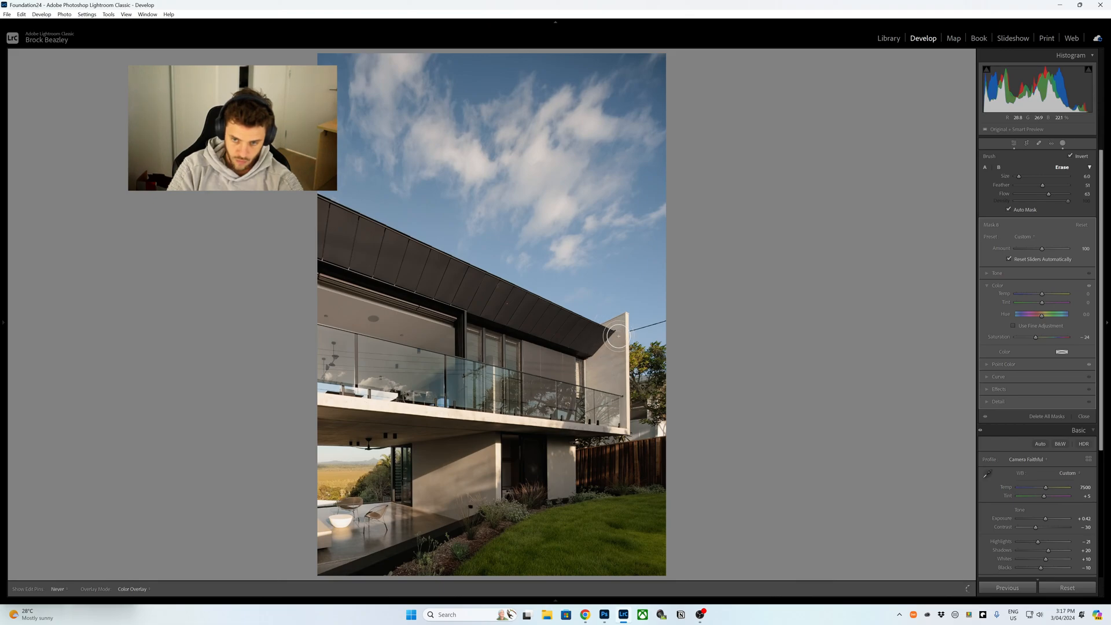
mouse_move(619, 371)
left_mouse_down()
mouse_move(583, 390)
mouse_move(613, 415)
mouse_move(588, 412)
left_mouse_up()
Paint the intersecting brush along the lower edge of the balcony and over the interior seen through its glass
scroll(616, 372, "up", 5)
scroll(486, 425, "down", 6)
mouse_move(501, 407)
left_mouse_down()
mouse_move(623, 428)
mouse_move(421, 408)
left_mouse_up()
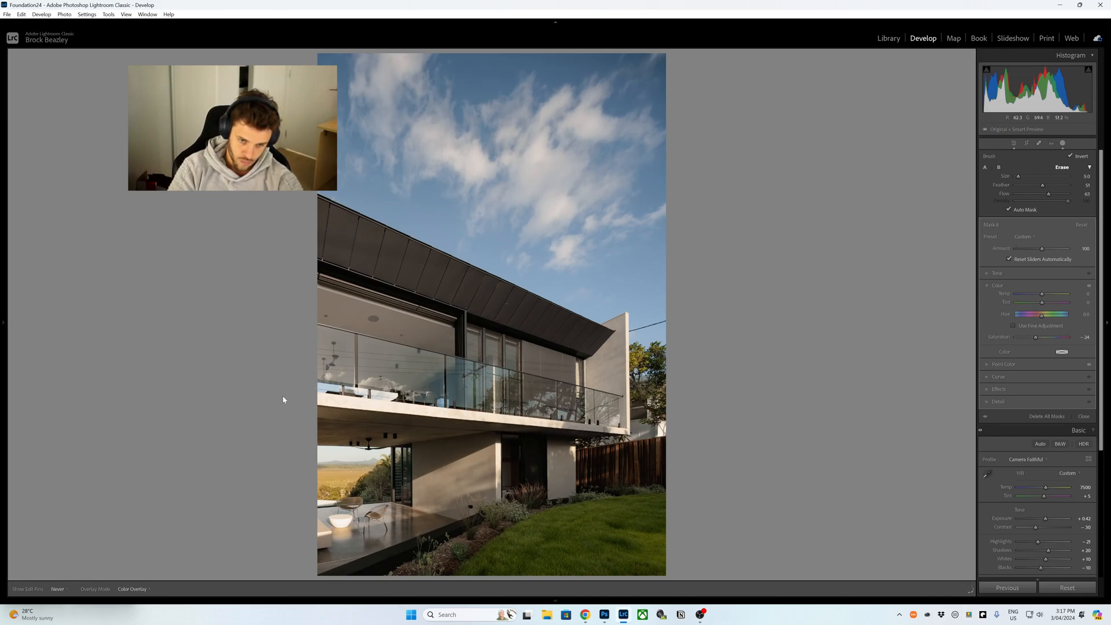
left_click_drag(283, 399, 283, 399)
scroll(409, 372, "up", 7)
mouse_move(414, 358)
left_mouse_down()
mouse_move(426, 327)
mouse_move(361, 322)
mouse_move(434, 323)
mouse_move(353, 354)
mouse_move(421, 376)
left_mouse_up()
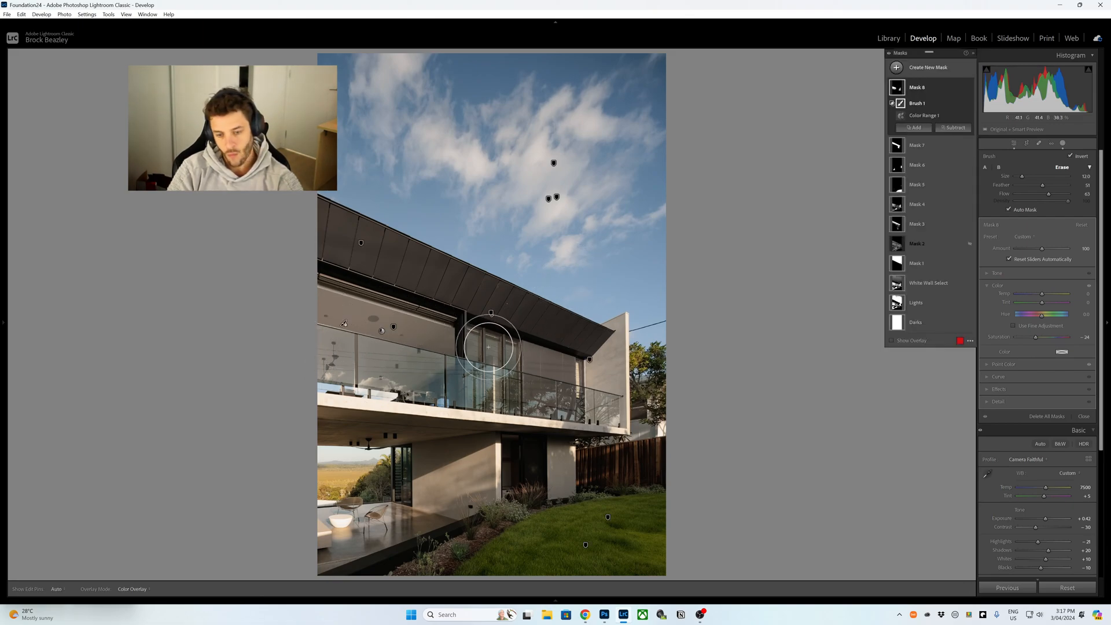
Open the fourth photo, close the masking tools and lower its Exposure to -0.04
mouse_move(309, 605)
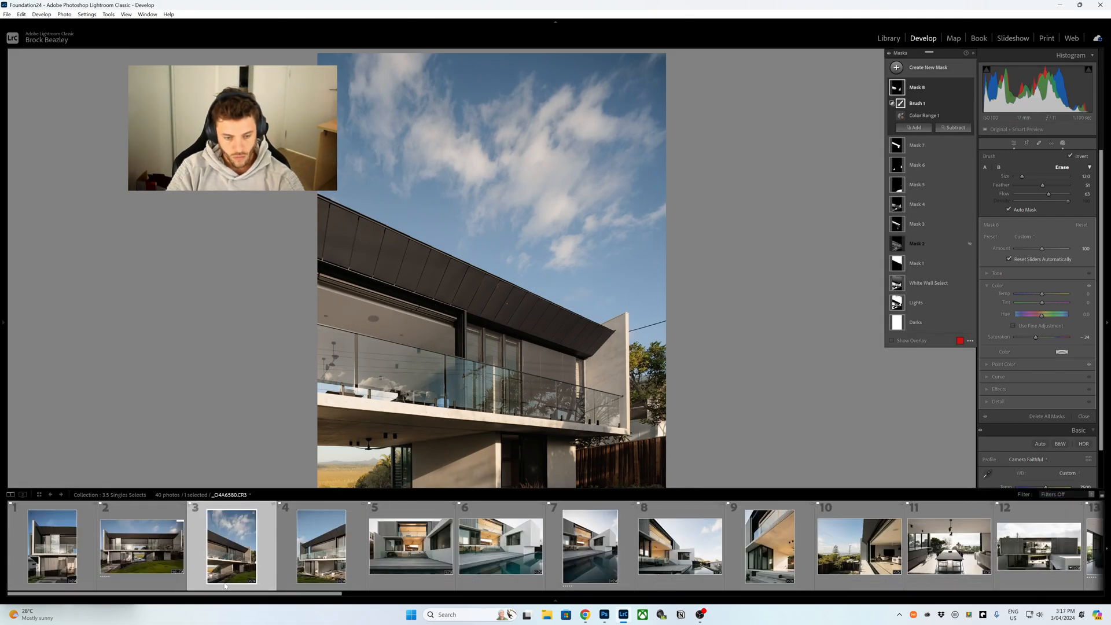
left_click(312, 555)
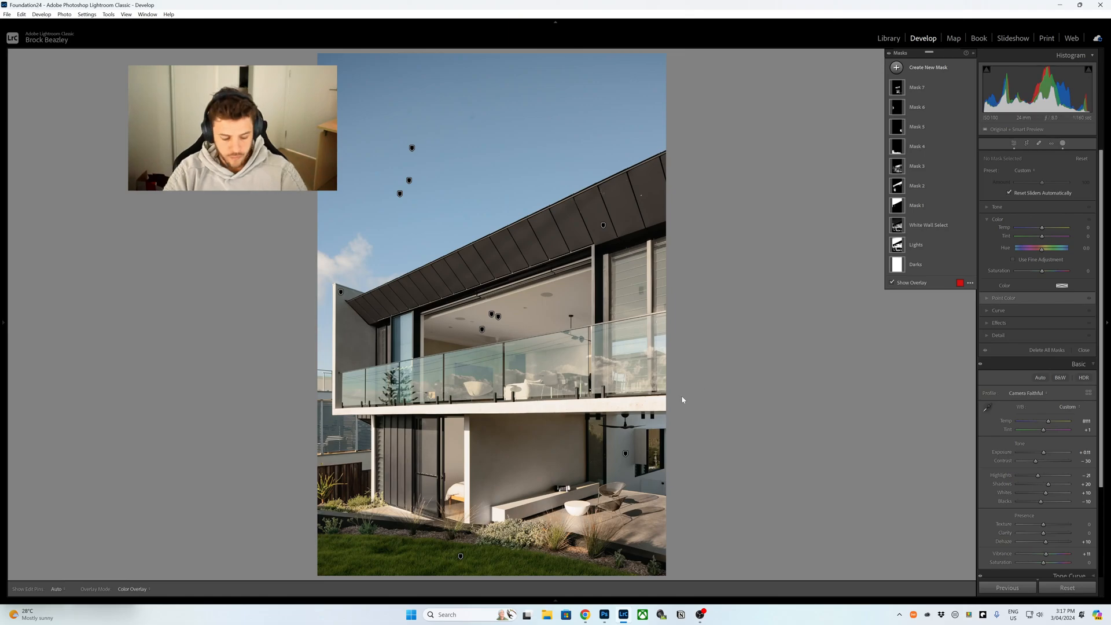
left_click(1063, 145)
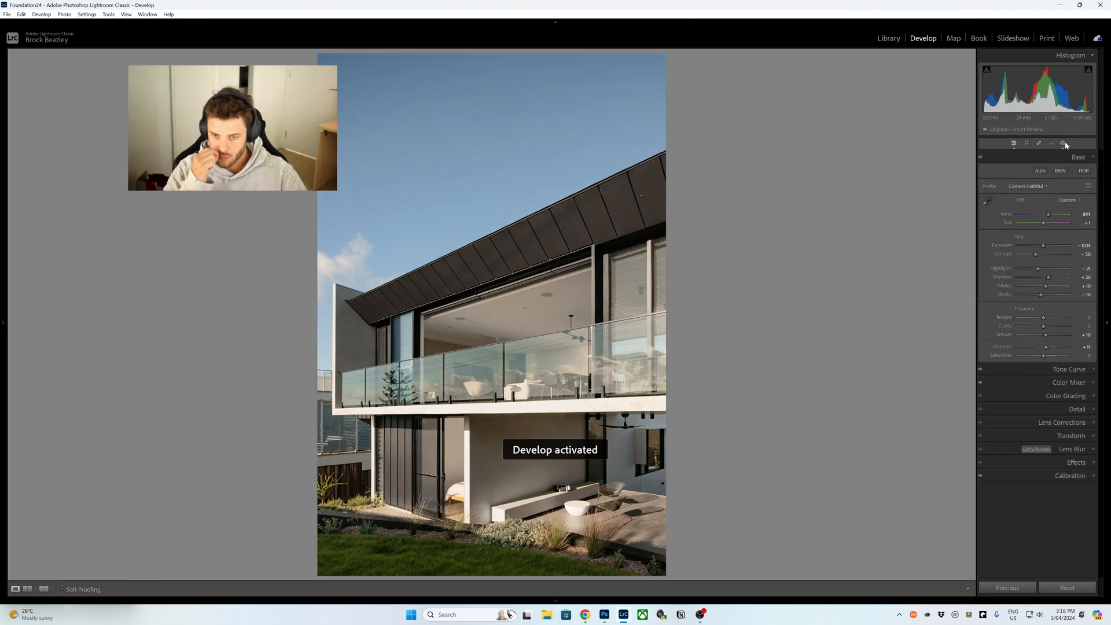
Move on to the fifth photo and create a Luminance Range mask restricted to its darker tones
key("Right")
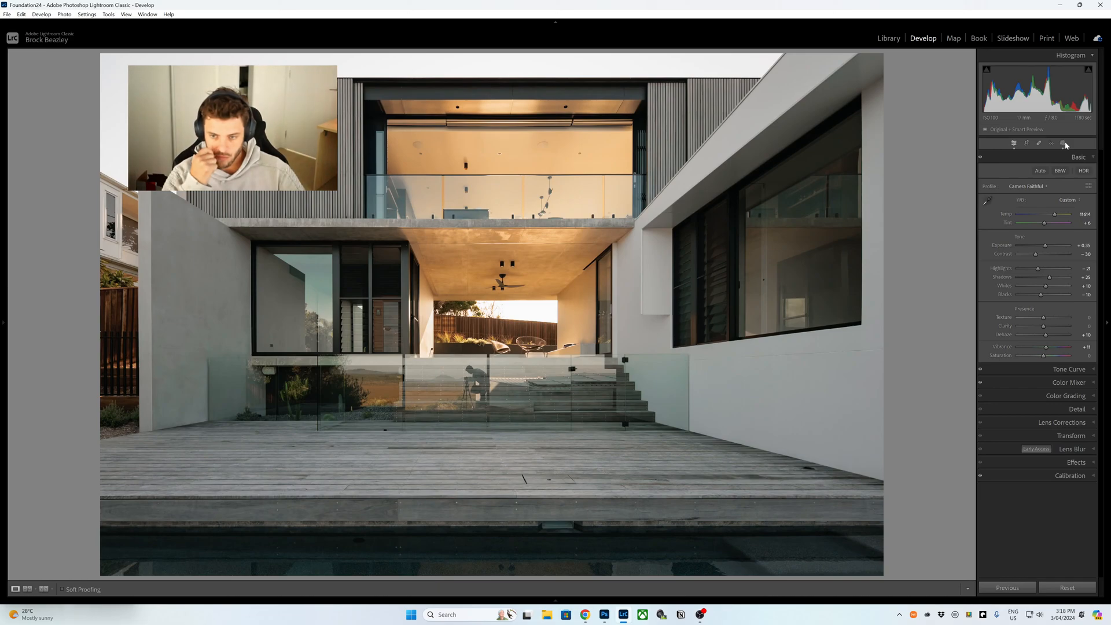
key("minus")
key("equal")
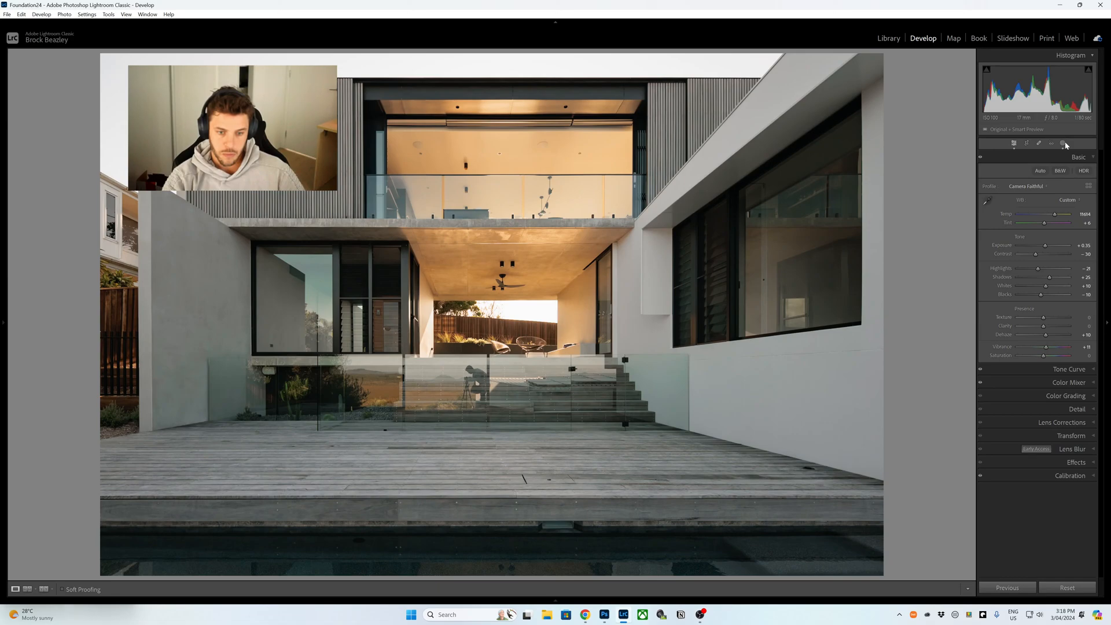
left_click(1063, 144)
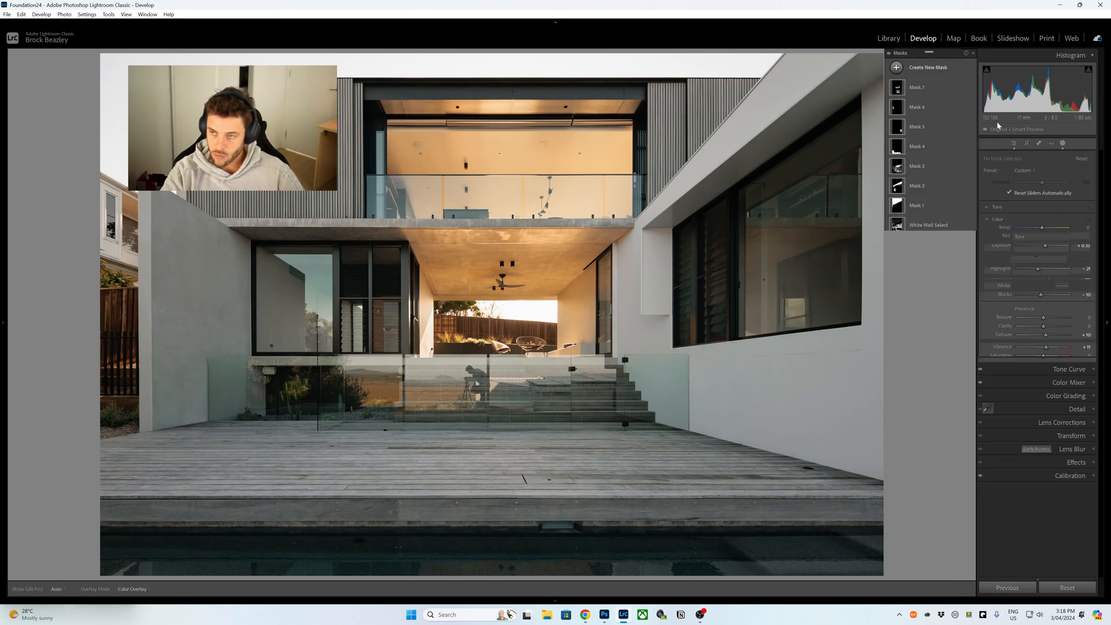
left_click(929, 68)
left_click(945, 200)
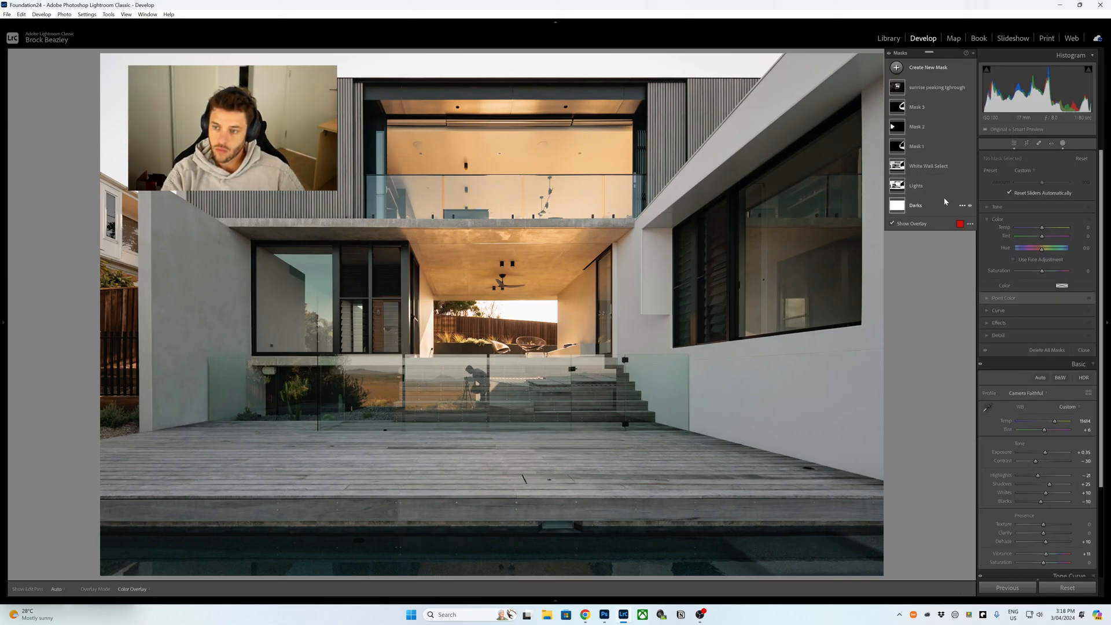
left_click_drag(1063, 173, 1048, 173)
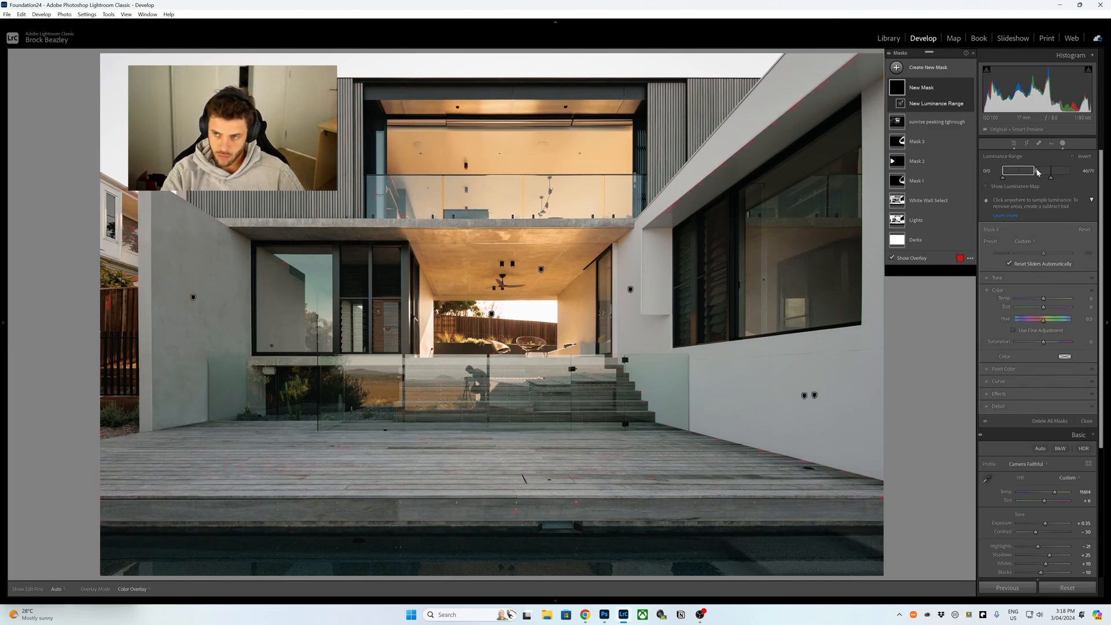
Set the mask's Exposure to 0.75 and Shadows to 100, and extend the upper falloff of its luminance range
left_click(997, 279)
left_click_drag(1054, 316, 1049, 288)
left_click_drag(1049, 178, 1061, 180)
Intersect the luminance mask with an Auto Mask brush at Flow 19 and paint over the dark planting behind the glass fence
left_click(963, 89)
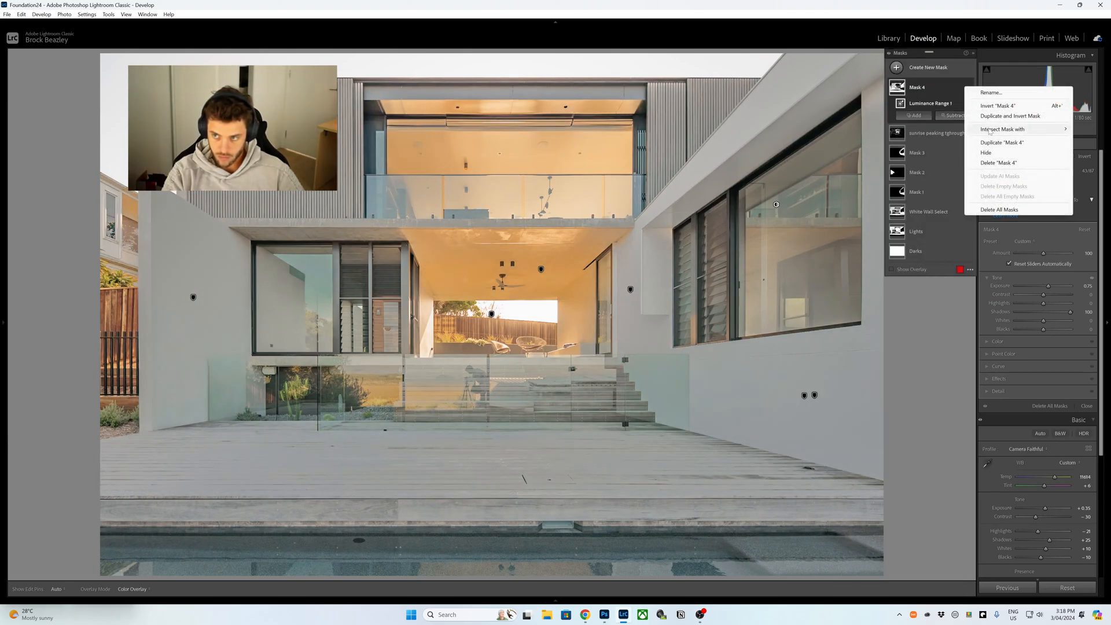
mouse_move(990, 129)
left_click(932, 186)
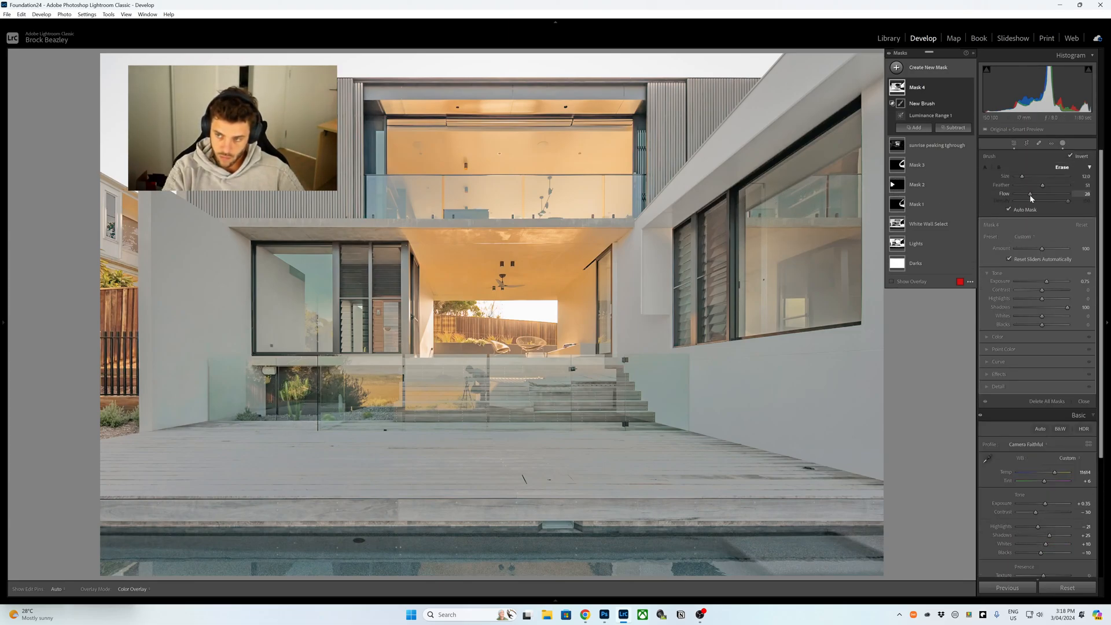
left_click_drag(1029, 194, 1025, 194)
scroll(270, 399, "down", 2)
key("h")
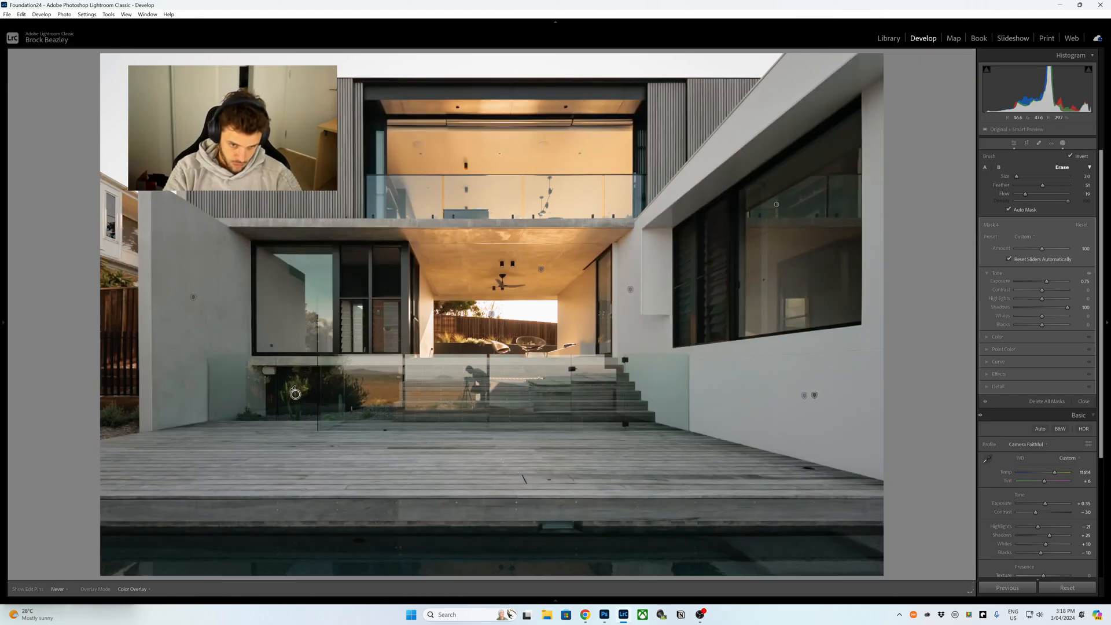
scroll(292, 405, "up", 3)
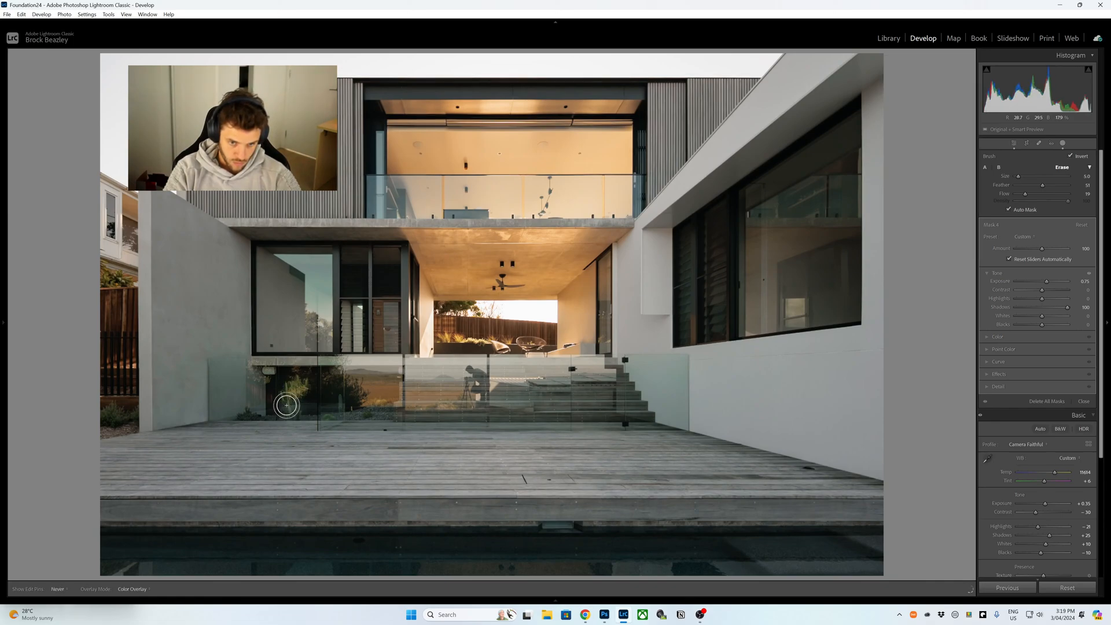
scroll(300, 390, "up", 2)
key("h")
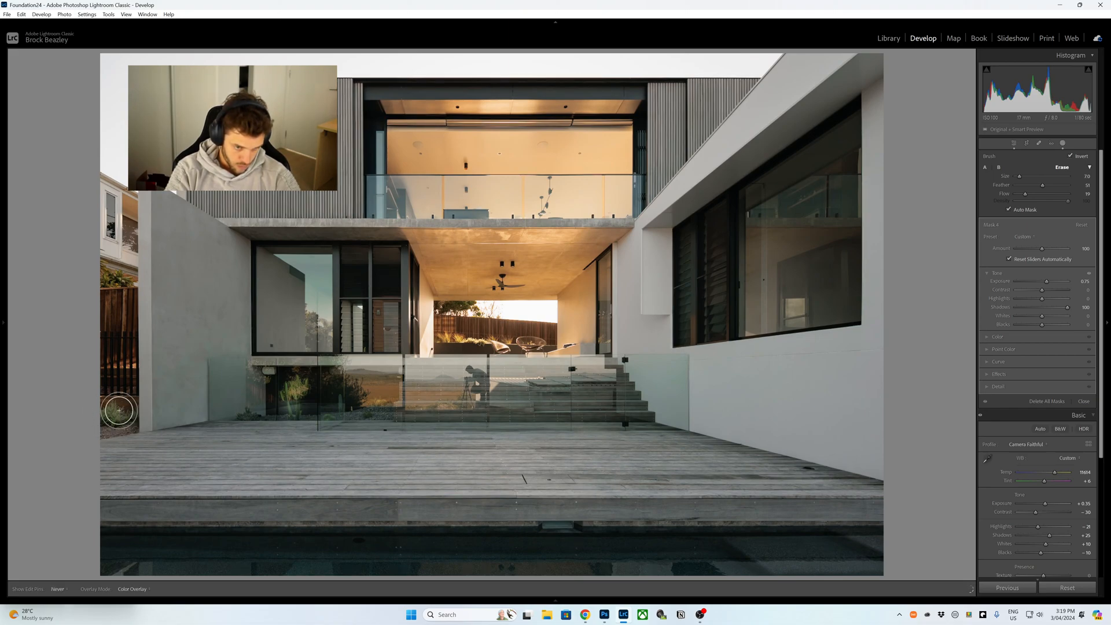
Paint the intersecting brush over the plants beside the side fence and the remaining planting in the recess below the windows
scroll(107, 370, "up", 6)
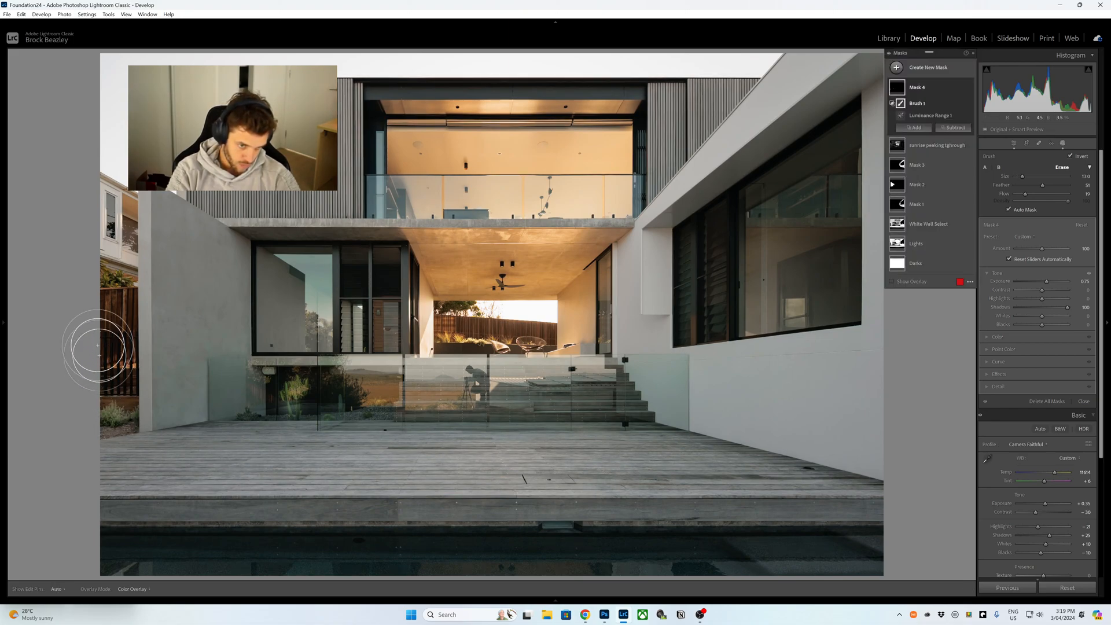
key("h")
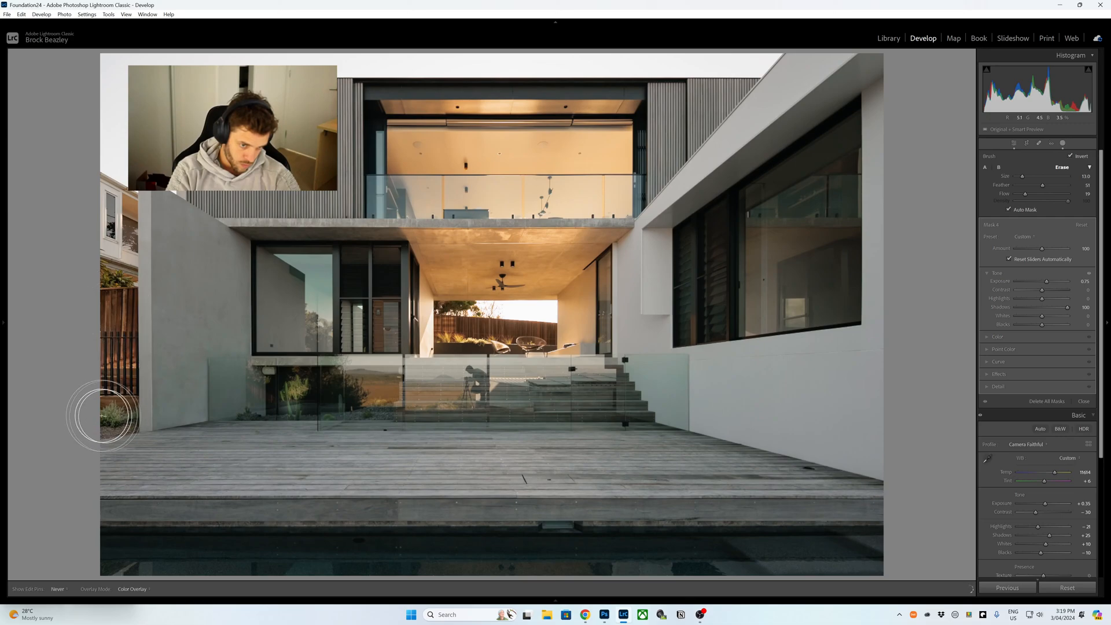
key("h")
scroll(358, 399, "down", 12)
key("h")
key("h")
key("h")
key("h")
key("h")
key("h")
key("h")
key("h")
scroll(288, 403, "up", 1)
key("h")
key("h")
scroll(303, 397, "up", 14)
key("h")
mouse_move(320, 394)
left_mouse_down()
mouse_move(268, 398)
mouse_move(212, 382)
mouse_move(205, 394)
mouse_move(225, 402)
mouse_move(279, 383)
mouse_move(383, 383)
mouse_move(148, 407)
mouse_move(154, 424)
mouse_move(158, 352)
mouse_move(173, 417)
mouse_move(374, 393)
mouse_move(316, 397)
mouse_move(306, 383)
mouse_move(370, 387)
mouse_move(221, 406)
mouse_move(299, 408)
mouse_move(384, 388)
mouse_move(292, 386)
mouse_move(316, 399)
mouse_move(347, 385)
left_mouse_up()
key("bracketleft")
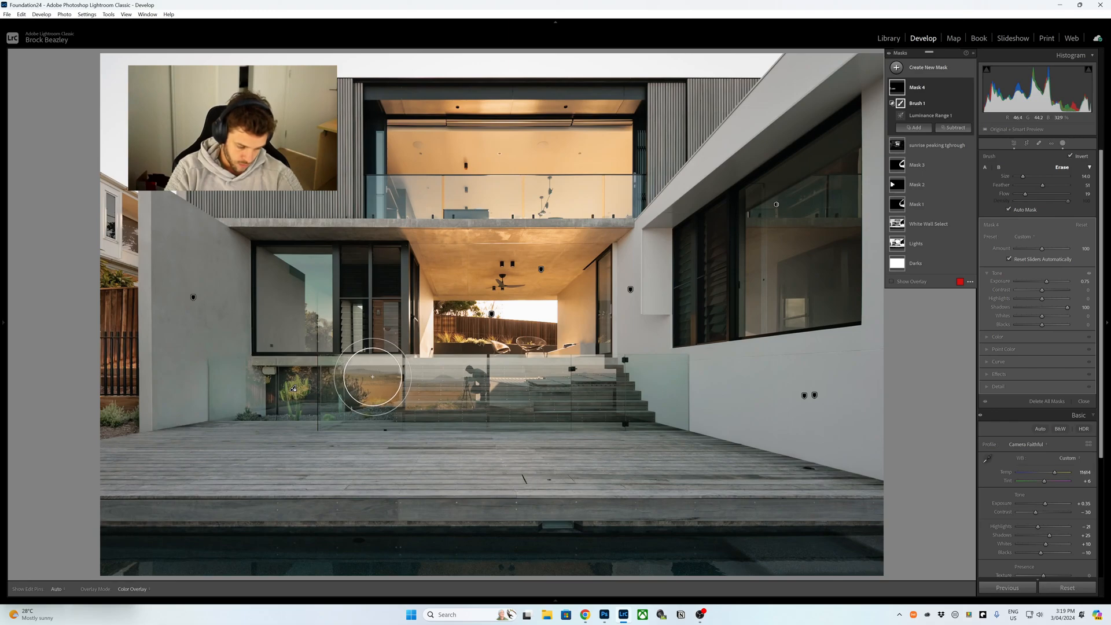
Add a second intersecting brush at Flow 14, paint over the recessed planting and side garden, and close the masking tools
key("k")
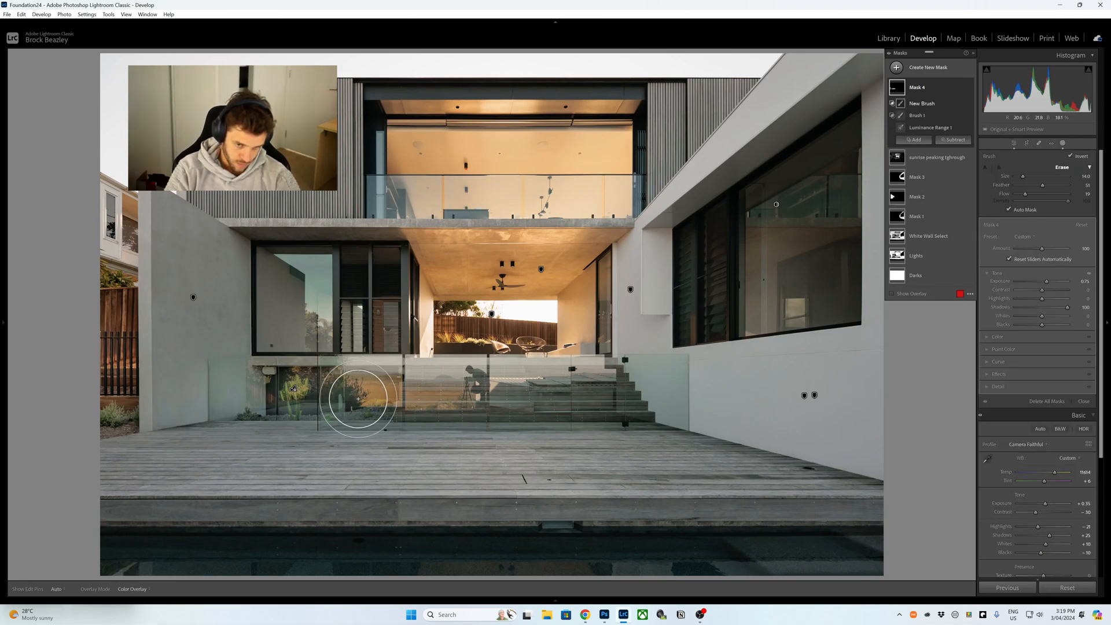
scroll(372, 384, "up", 2)
mouse_move(372, 384)
left_mouse_down()
mouse_move(293, 397)
mouse_move(350, 385)
mouse_move(301, 405)
left_mouse_up()
mouse_move(104, 417)
left_mouse_down()
mouse_move(119, 409)
mouse_move(99, 384)
mouse_move(92, 405)
mouse_move(110, 391)
mouse_move(87, 318)
mouse_move(112, 397)
mouse_move(125, 391)
left_mouse_up()
scroll(313, 393, "down", 3)
mouse_move(261, 397)
left_mouse_down()
mouse_move(236, 403)
mouse_move(309, 376)
mouse_move(336, 390)
mouse_move(459, 397)
mouse_move(371, 398)
left_mouse_up()
scroll(298, 397, "up", 3)
mouse_move(297, 397)
left_mouse_down()
mouse_move(248, 410)
mouse_move(199, 387)
mouse_move(96, 423)
mouse_move(111, 384)
mouse_move(81, 280)
mouse_move(93, 313)
left_mouse_up()
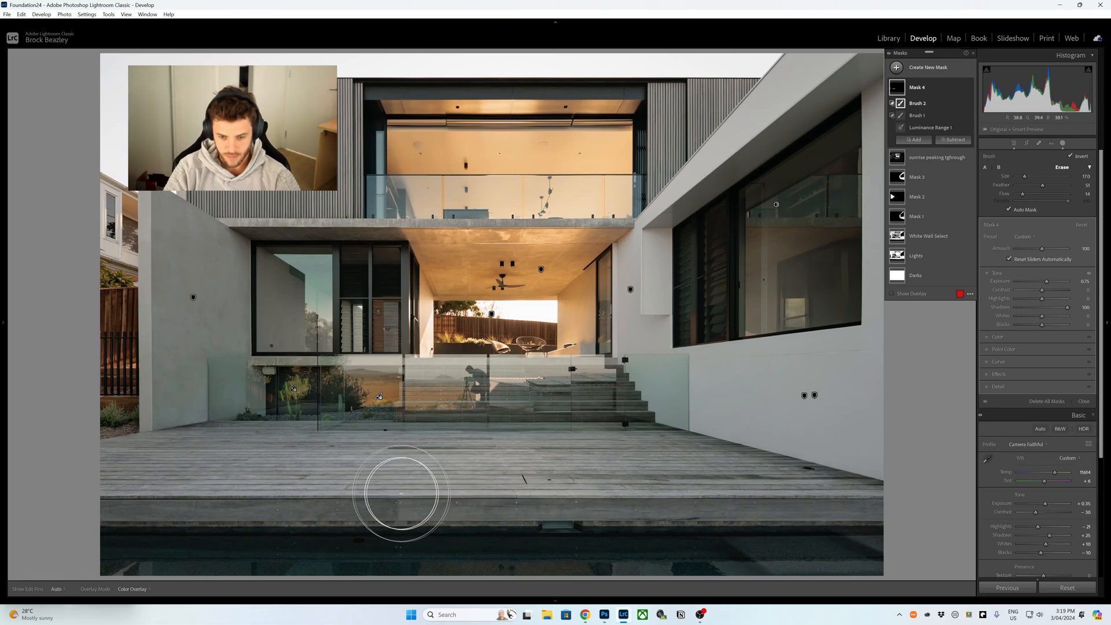
key("shift+w")
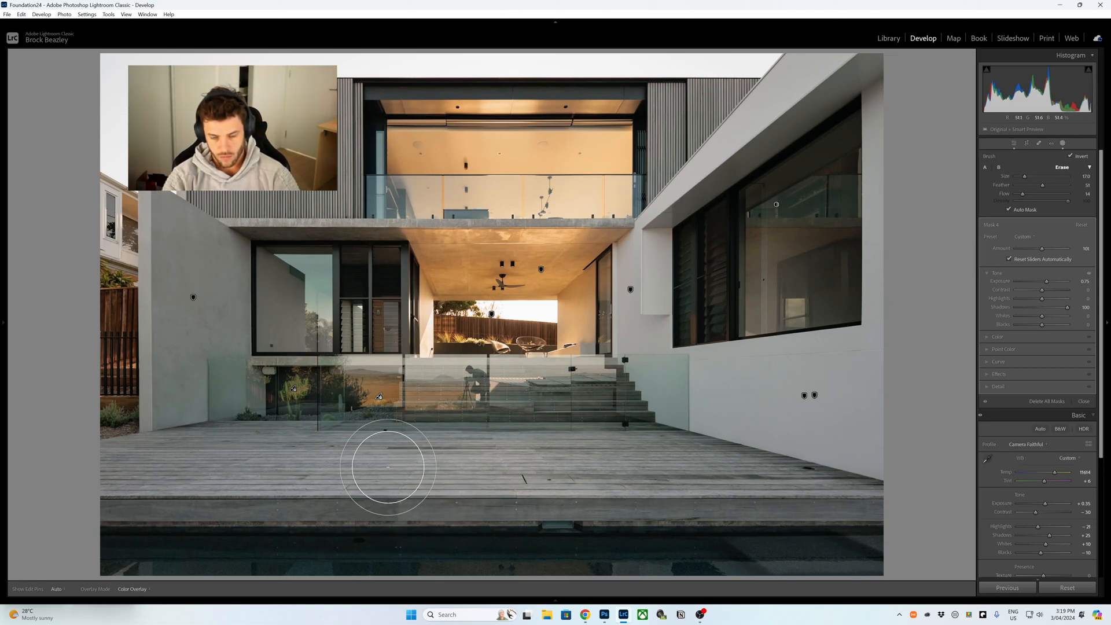
key("shift+w")
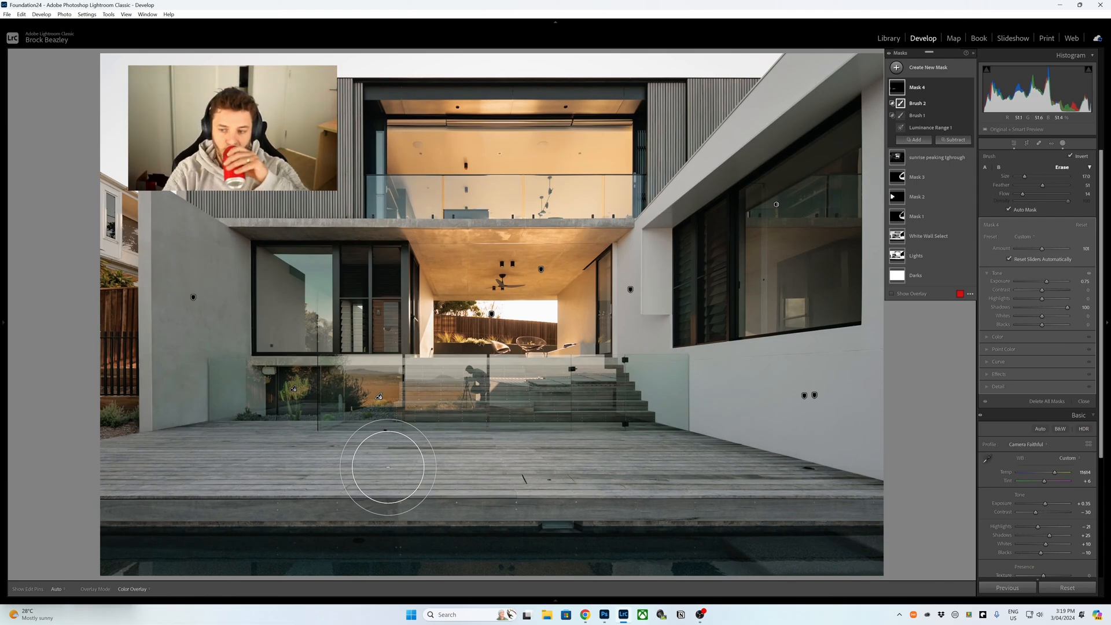
left_click(1063, 143)
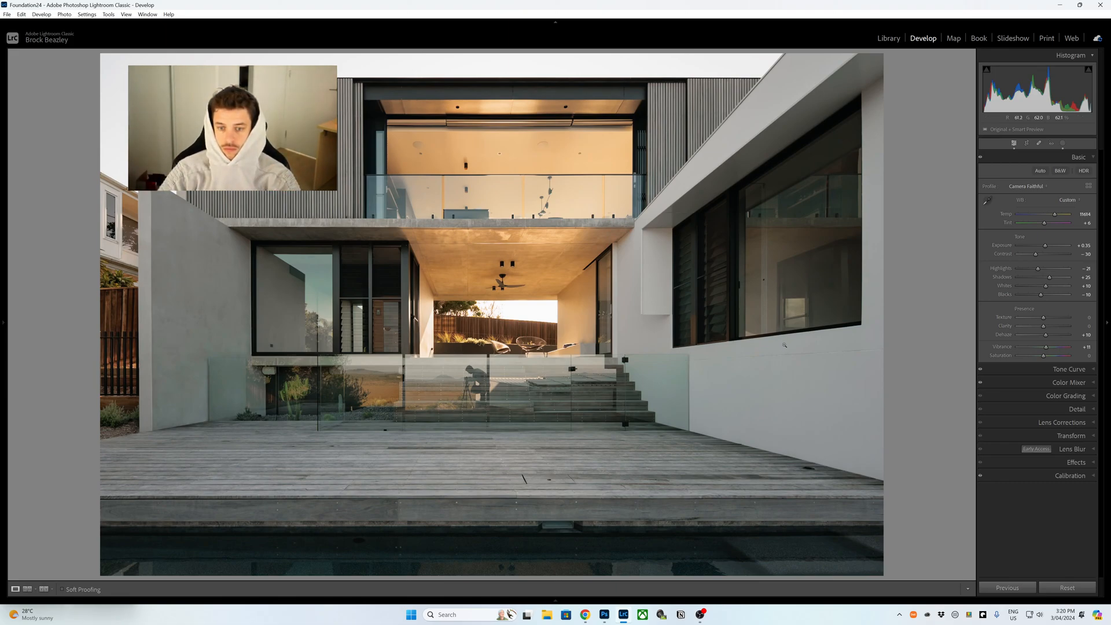
Set the courtyard photo's Exposure to 0.25 and go on to the landscape view of the white wing above the pool
left_click(1058, 147)
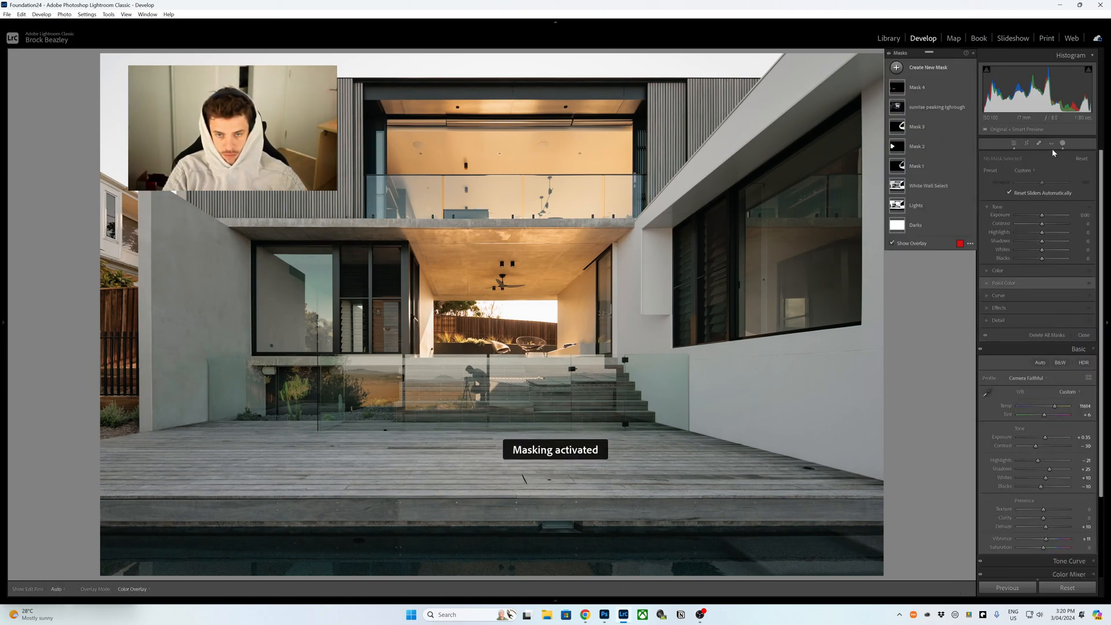
left_click(1057, 145)
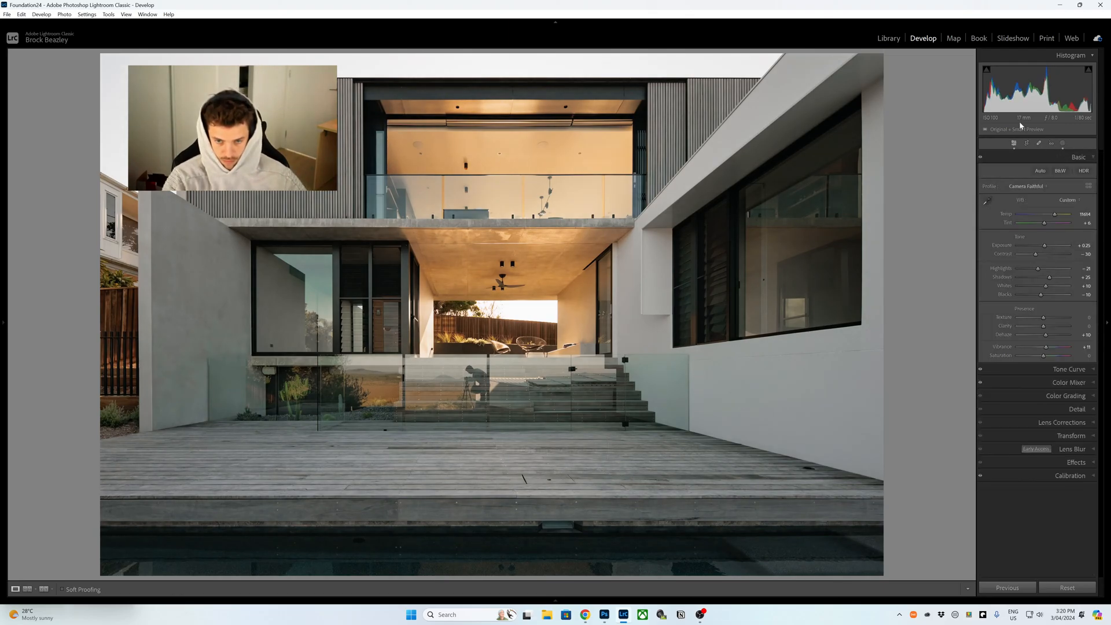
key("Right")
key("Right")
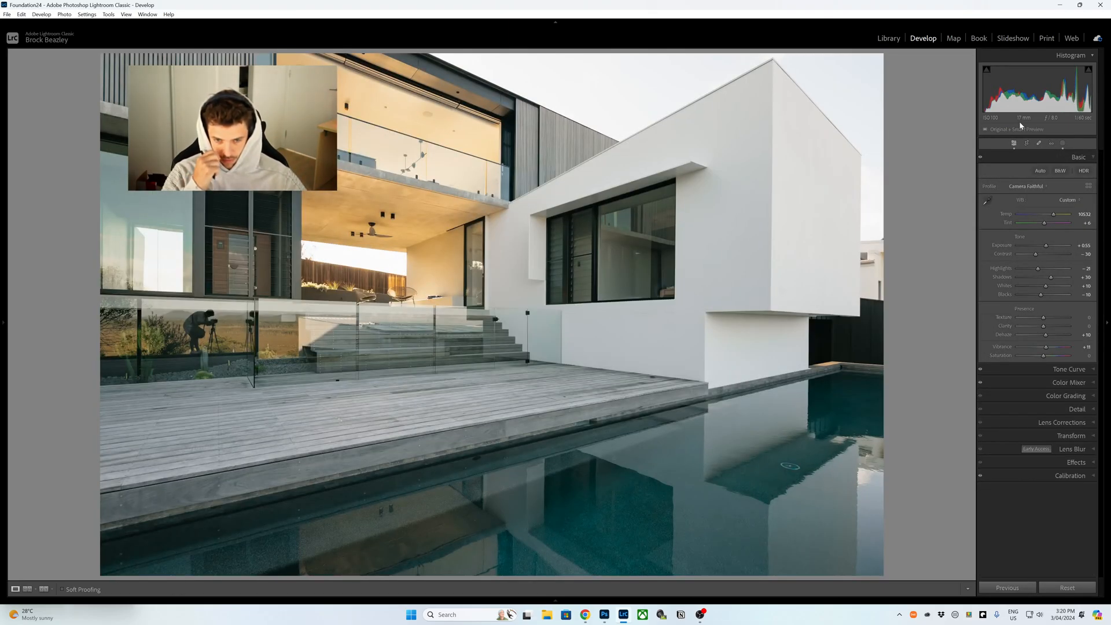
Set the pool photo's Temp to 11323 and Exposure to 0.45, comparing it with the adjacent photo and checking its Calibration settings
key("minus")
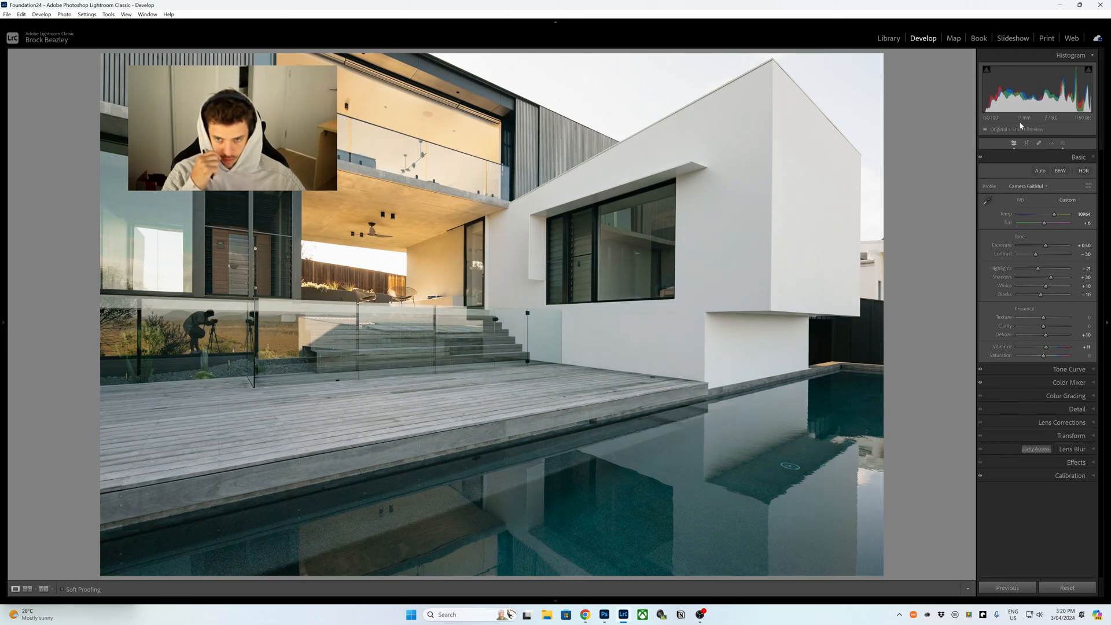
key("equal")
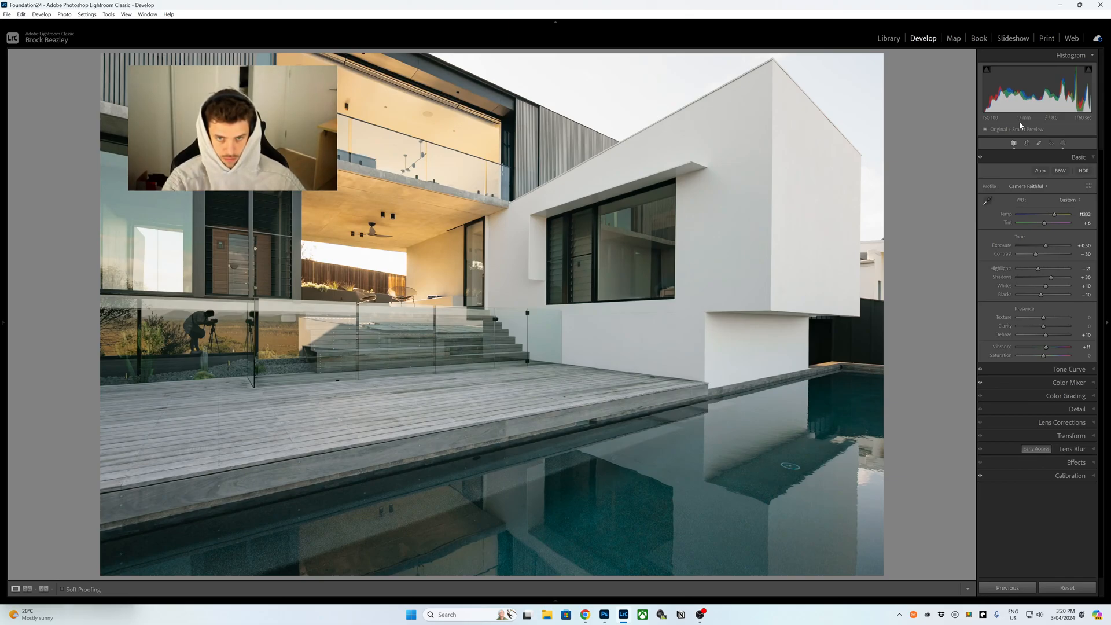
key("Right")
key("Left")
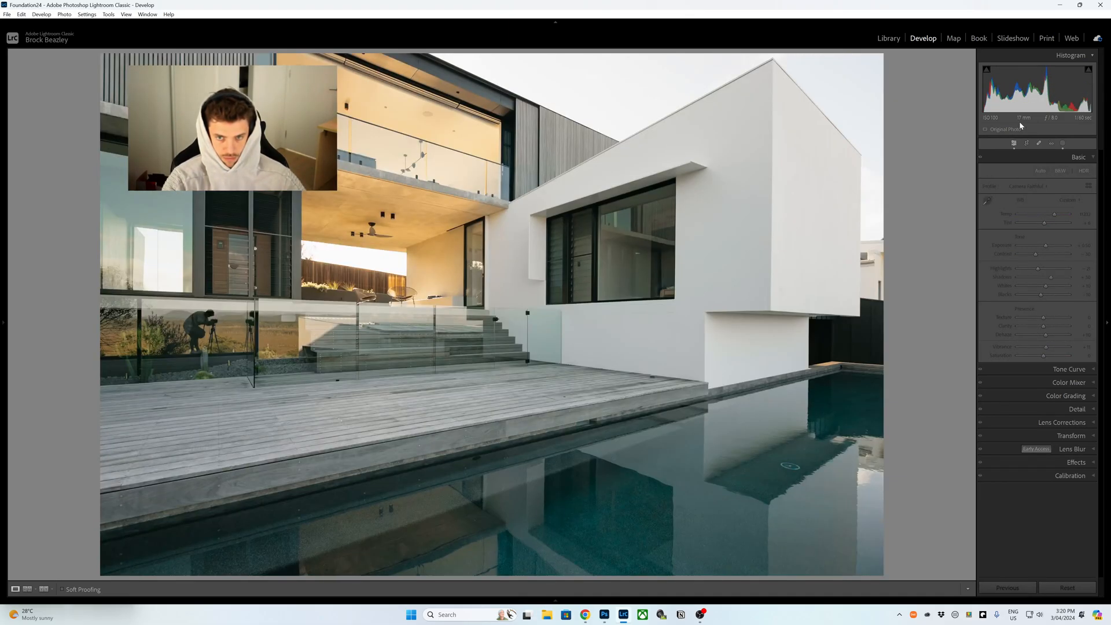
key("minus")
key("minus")
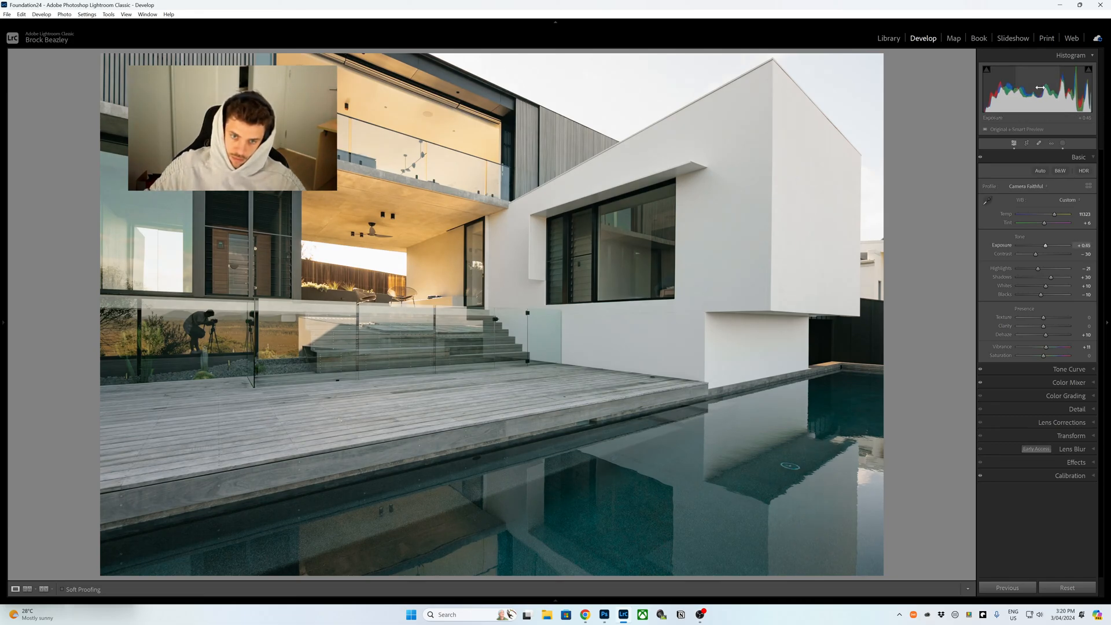
left_click(1062, 145)
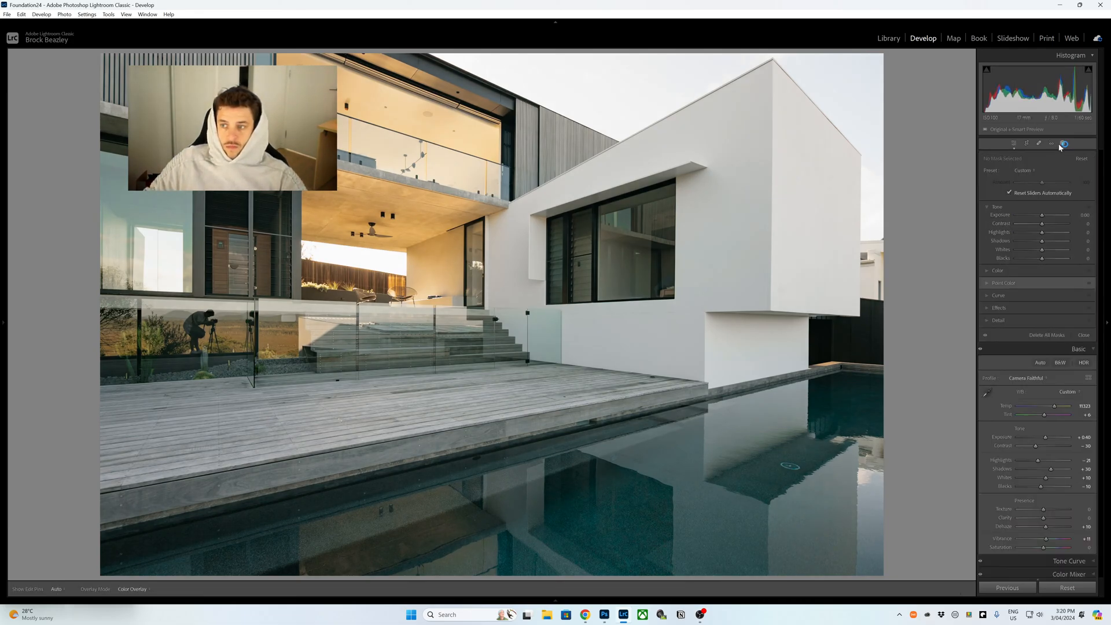
left_click(1064, 145)
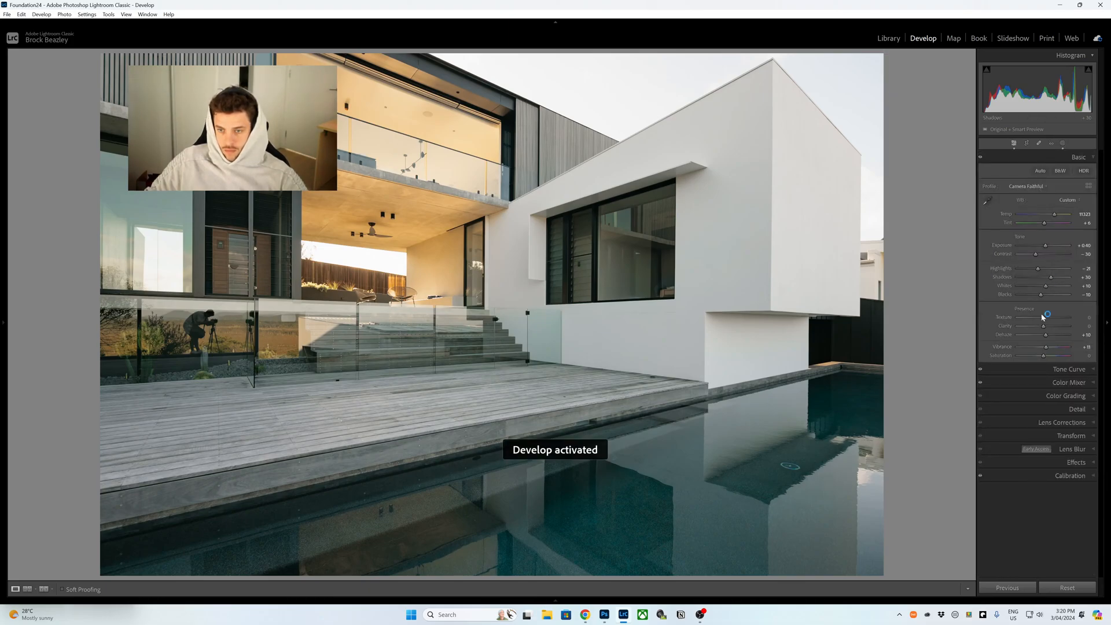
left_click(1068, 476)
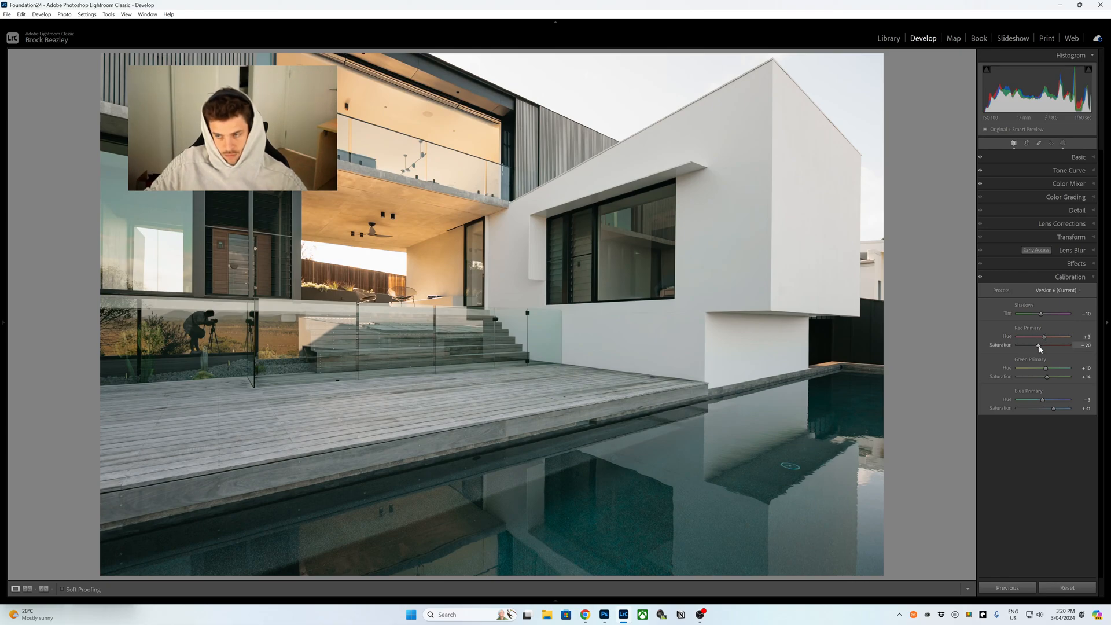
key("ctrl+1")
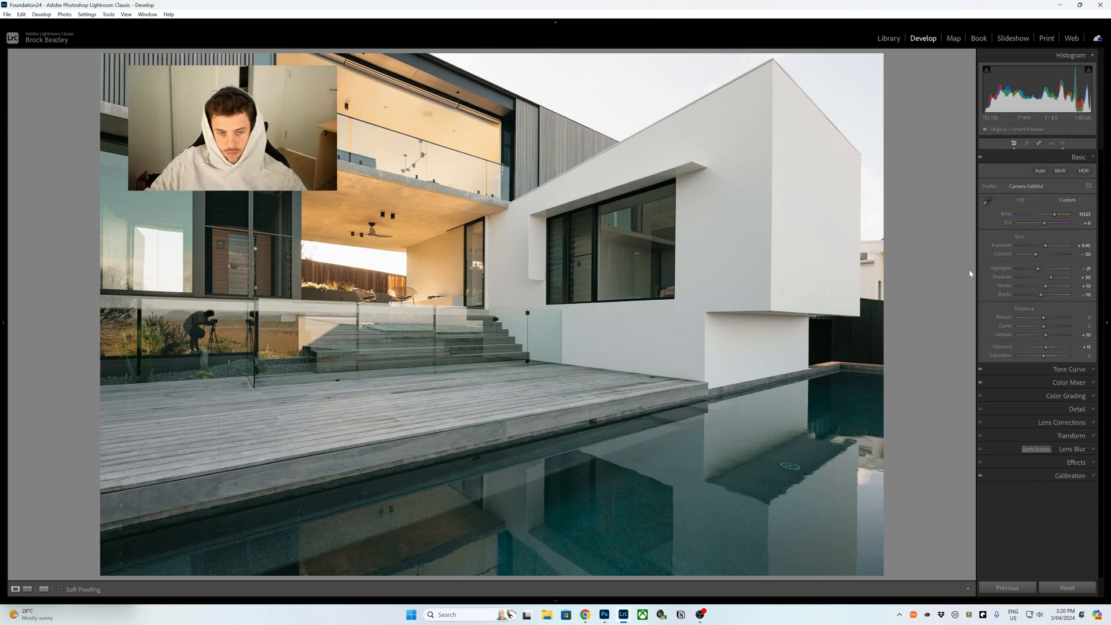
Create a luminance range mask on the dark tones, set its Shadows to 100, and extend the upper falloff of its range
left_click(1063, 144)
left_click(923, 69)
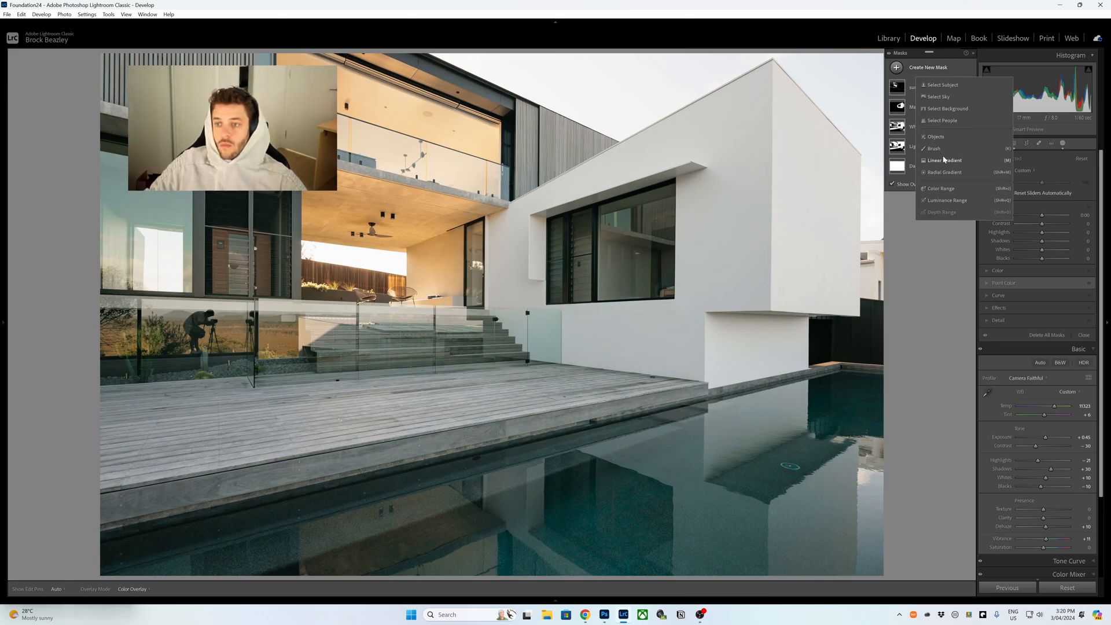
left_click(956, 201)
left_click_drag(1074, 172, 1030, 174)
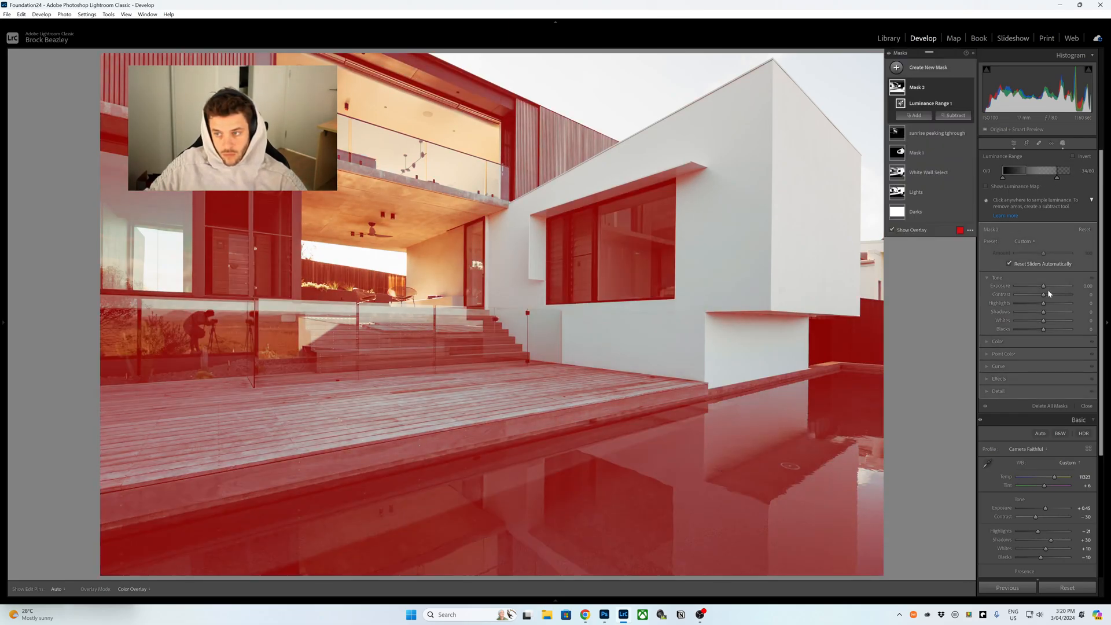
left_click_drag(1057, 313, 1073, 311)
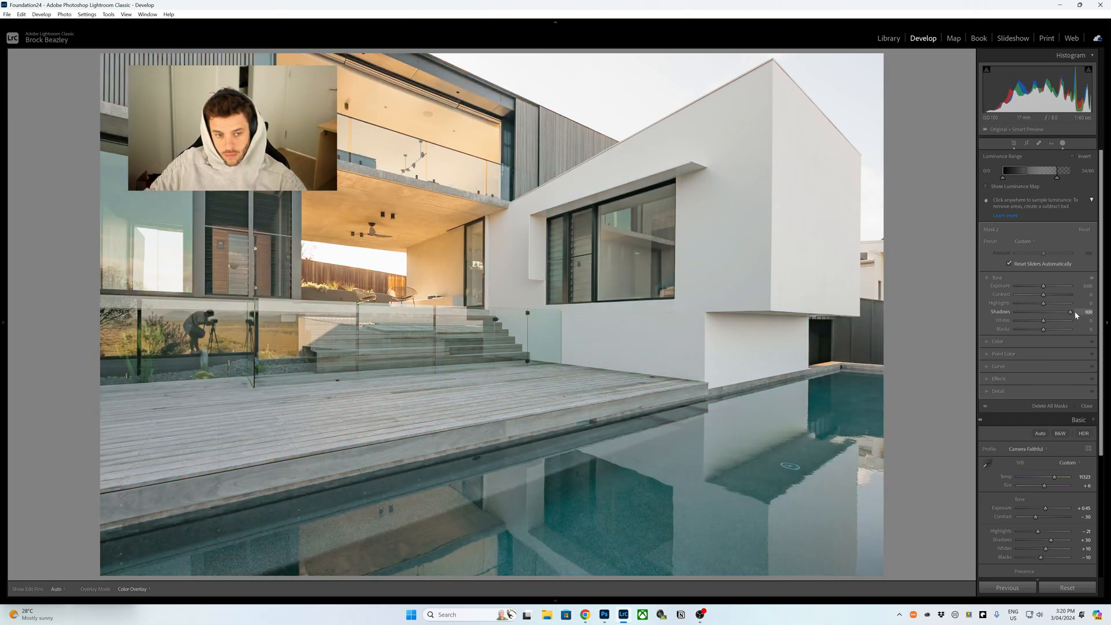
mouse_move(1057, 177)
left_mouse_down()
mouse_move(1069, 179)
mouse_move(1040, 172)
left_mouse_up()
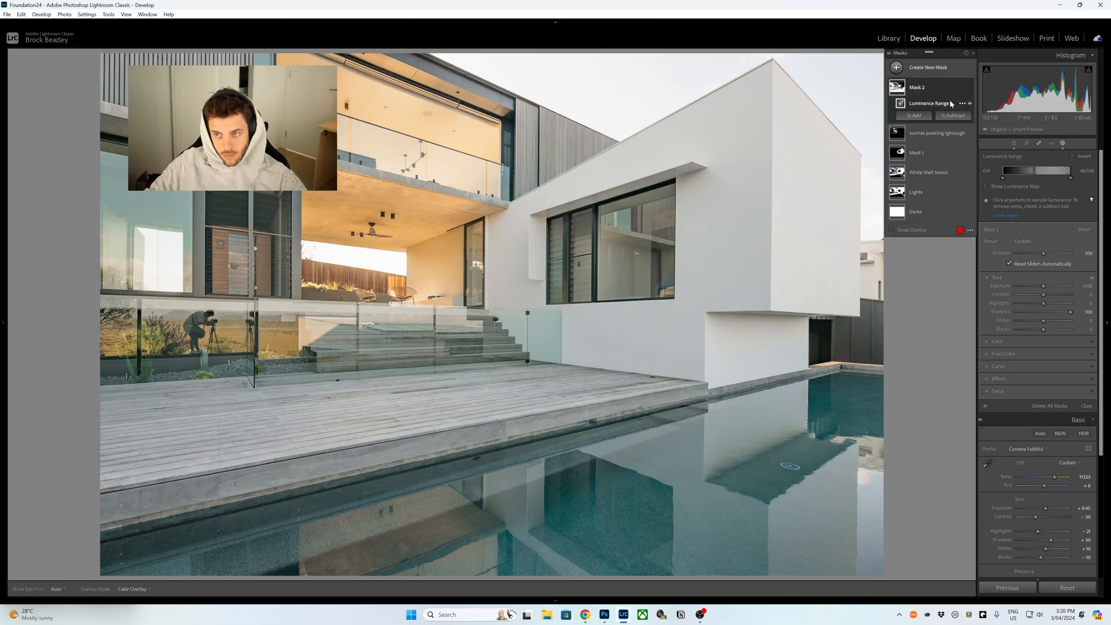
Intersect the luminance mask with an Auto Mask brush at Flow 14 and paint over the dark planting behind the glass fence
left_click(961, 89)
mouse_move(1000, 130)
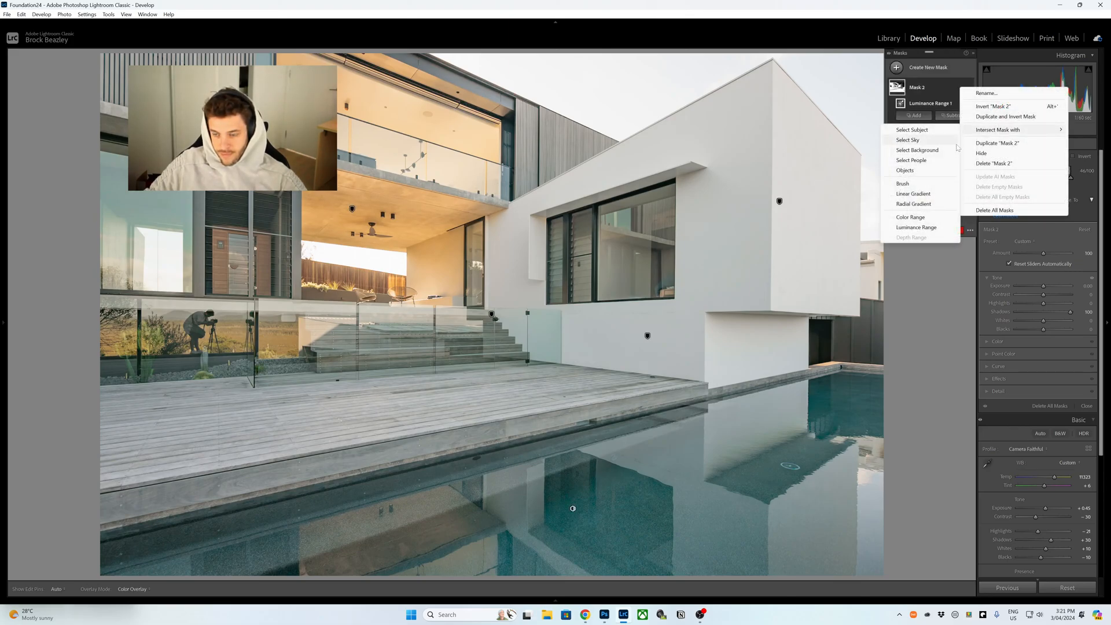
left_click(932, 188)
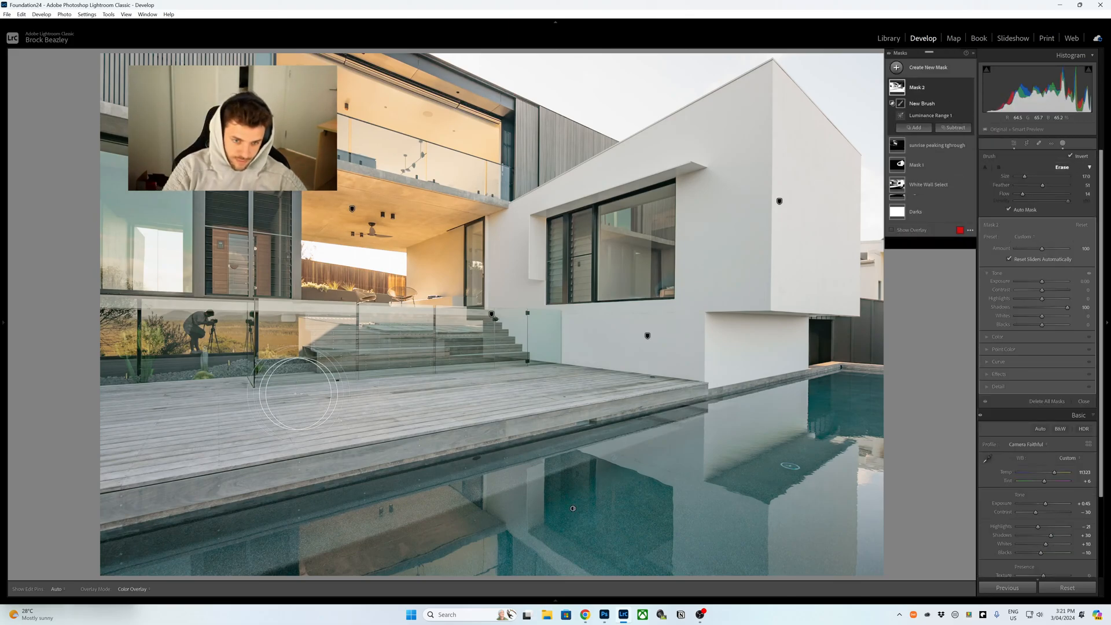
key("h")
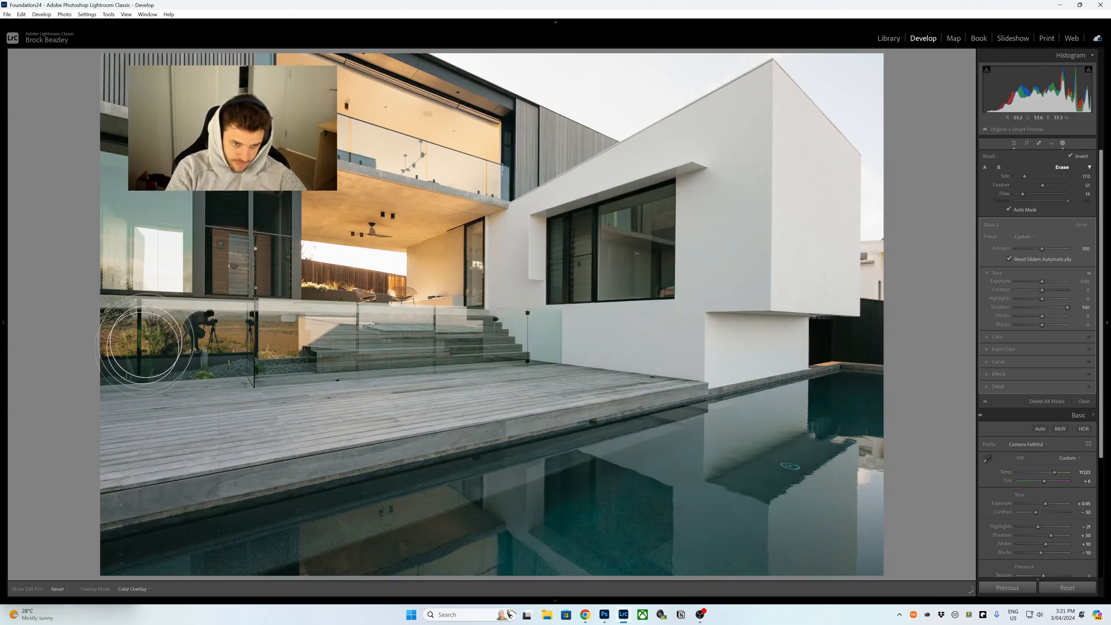
mouse_move(182, 332)
left_mouse_down()
mouse_move(272, 347)
mouse_move(149, 347)
mouse_move(162, 324)
mouse_move(119, 348)
mouse_move(162, 335)
mouse_move(215, 349)
mouse_move(223, 323)
mouse_move(292, 354)
mouse_move(111, 342)
mouse_move(207, 339)
mouse_move(95, 352)
left_mouse_up()
mouse_move(219, 352)
left_mouse_down()
mouse_move(115, 385)
mouse_move(271, 360)
mouse_move(280, 376)
mouse_move(306, 368)
mouse_move(126, 342)
mouse_move(107, 307)
left_mouse_up()
Resize the intersecting brush and paint over the remaining planting behind the glass fence and the dark glazing above it
scroll(127, 342, "down", 2)
scroll(127, 342, "down", 1)
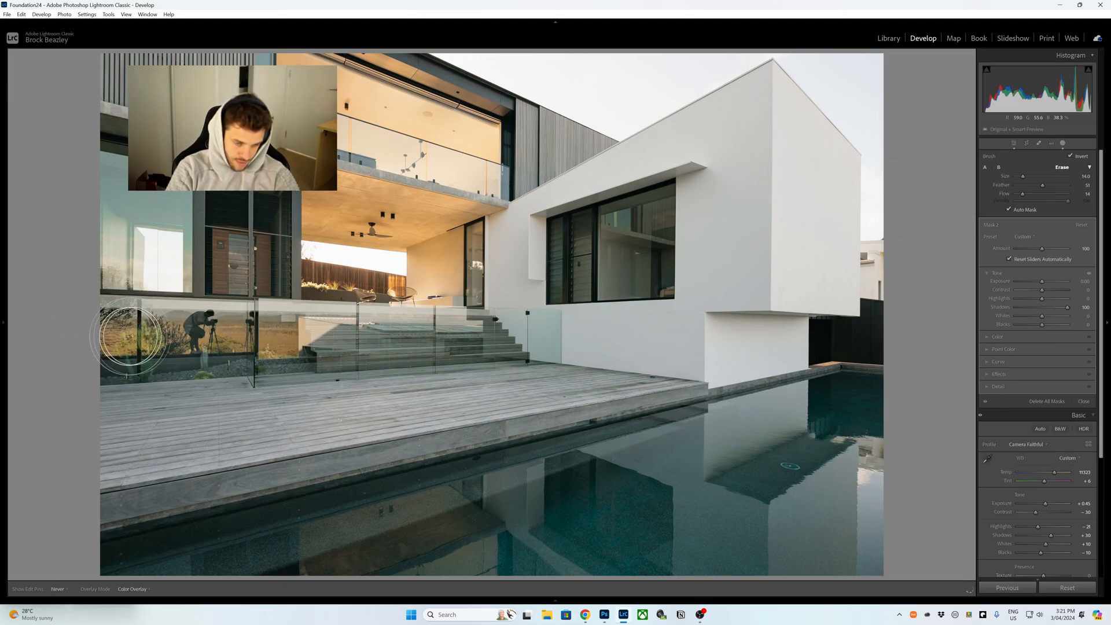
left_click_drag(172, 343, 137, 283)
scroll(116, 279, "up", 10)
mouse_move(101, 220)
left_mouse_down()
mouse_move(207, 257)
mouse_move(145, 272)
left_mouse_up()
scroll(162, 347, "down", 17)
mouse_move(174, 334)
left_mouse_down()
mouse_move(152, 318)
mouse_move(116, 322)
mouse_move(168, 342)
mouse_move(288, 328)
mouse_move(167, 321)
mouse_move(136, 342)
mouse_move(111, 318)
mouse_move(145, 345)
mouse_move(93, 208)
mouse_move(116, 167)
mouse_move(110, 185)
left_mouse_up()
scroll(129, 334, "up", 2)
scroll(128, 334, "up", 5)
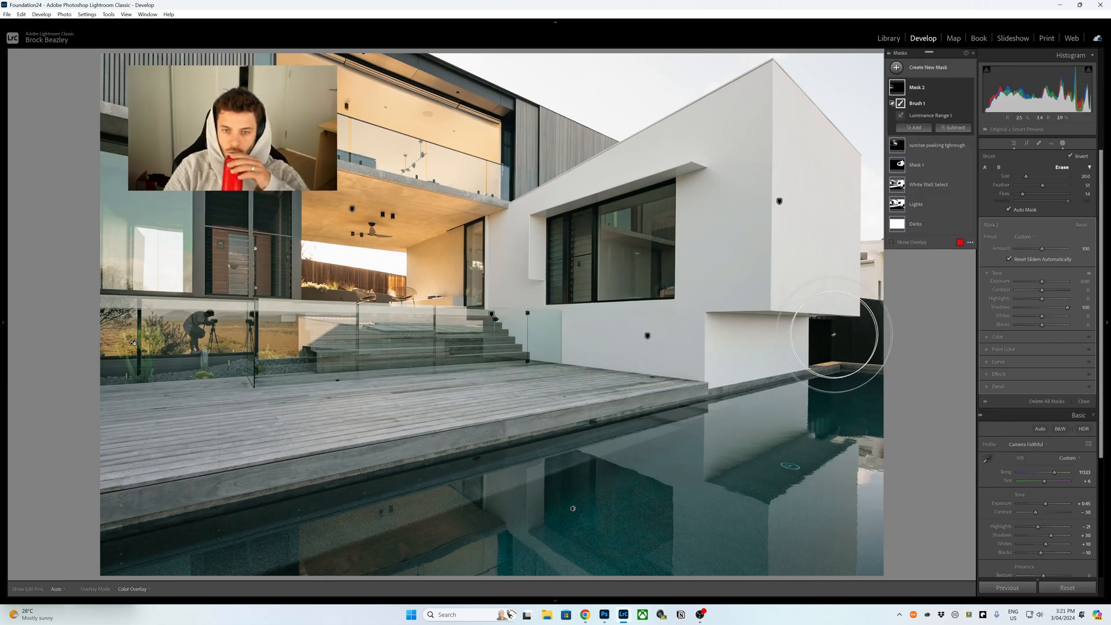
Create a radial gradient mask over the bright upper-floor balcony room, then rotate and stretch it to follow the facade
left_click(912, 71)
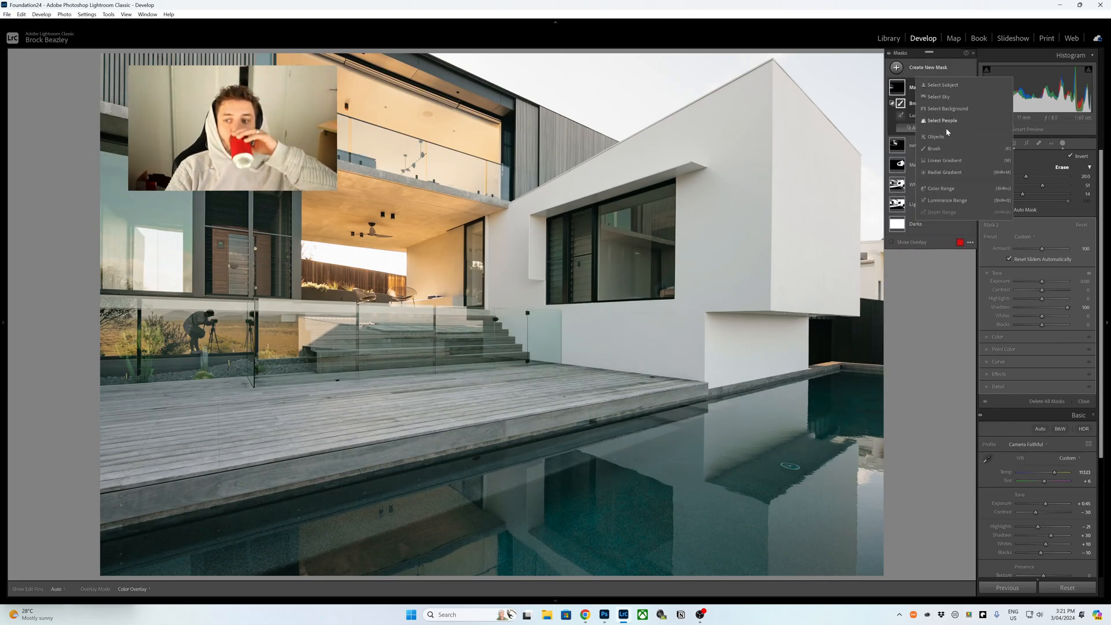
left_click(950, 172)
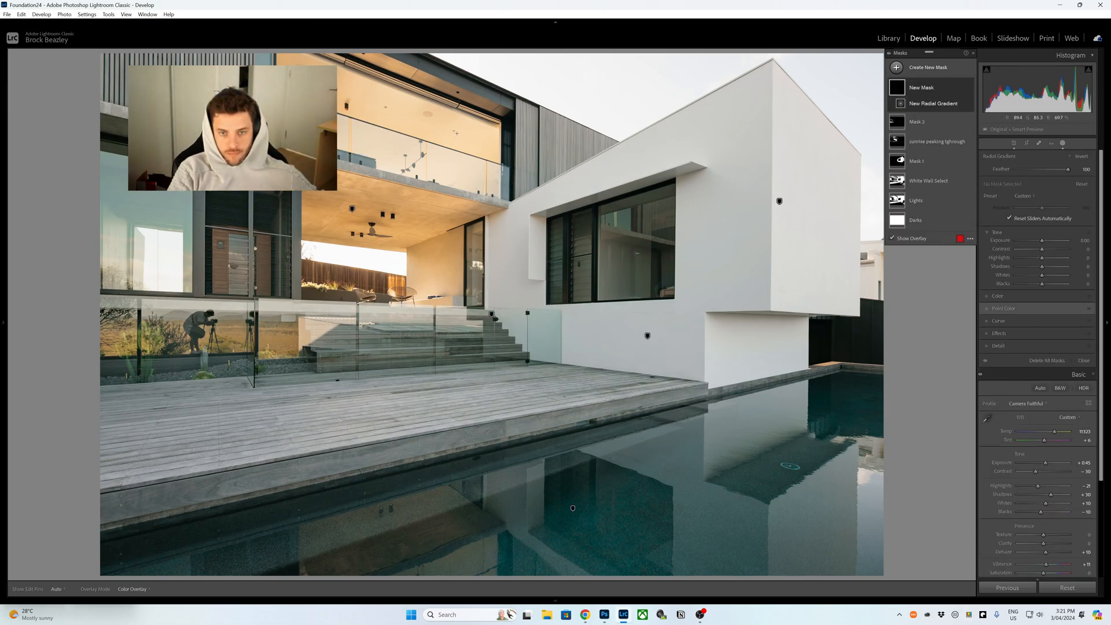
left_click_drag(459, 132, 549, 175)
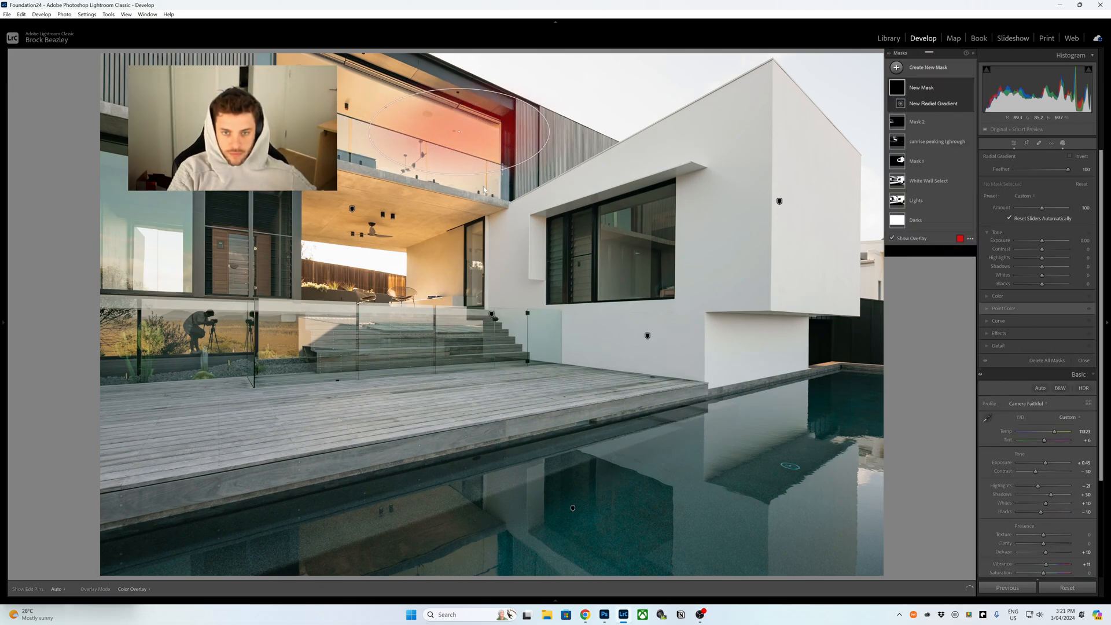
left_click_drag(553, 124, 565, 179)
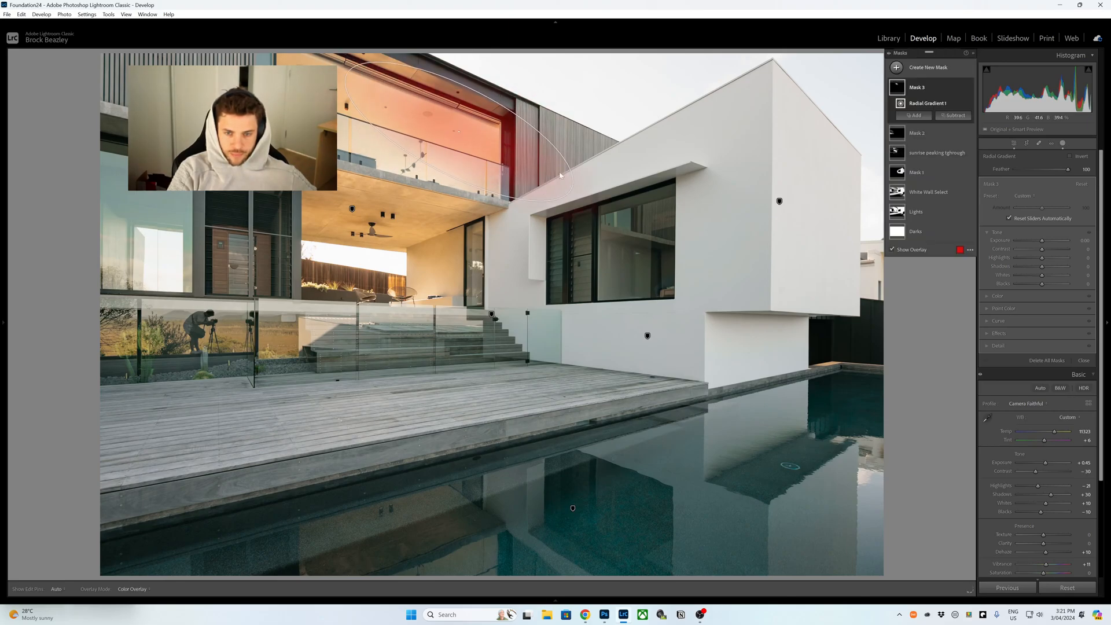
left_click_drag(479, 94, 491, 78)
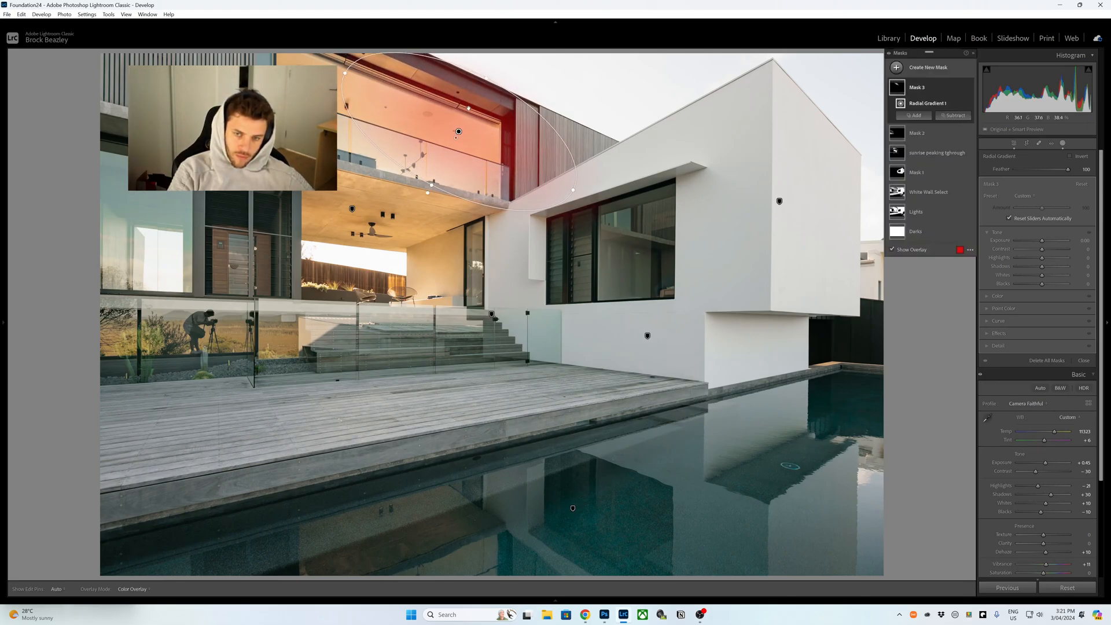
Set the radial mask's Exposure to -0.45, lower its Highlights slightly, and reposition and reshape the ellipse over the upper-floor room
left_click_drag(453, 138, 457, 143)
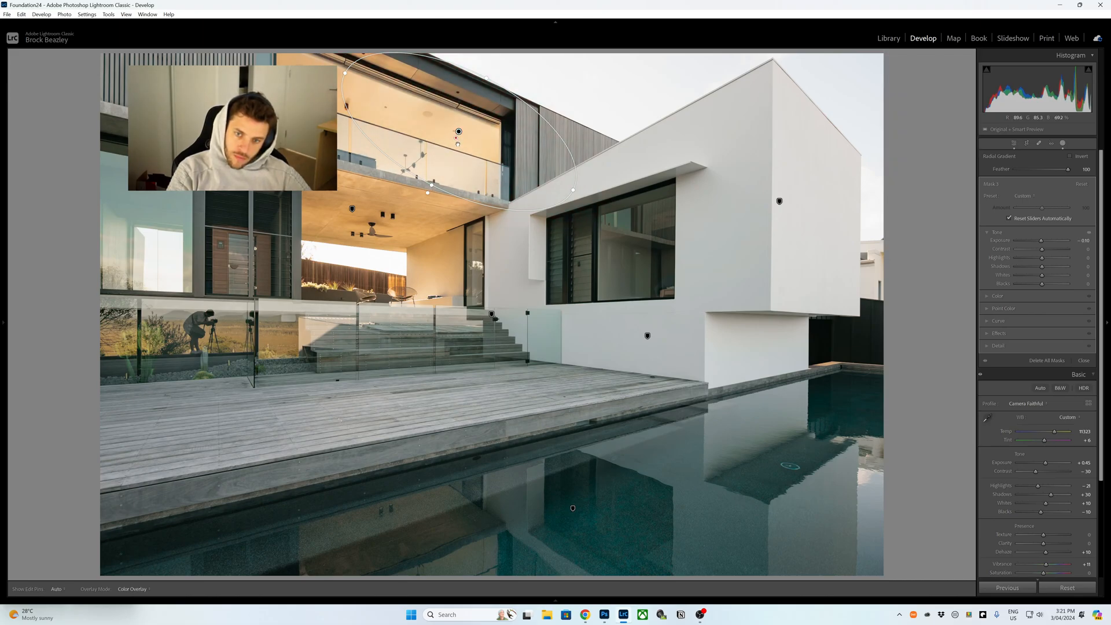
left_click_drag(431, 194, 432, 195)
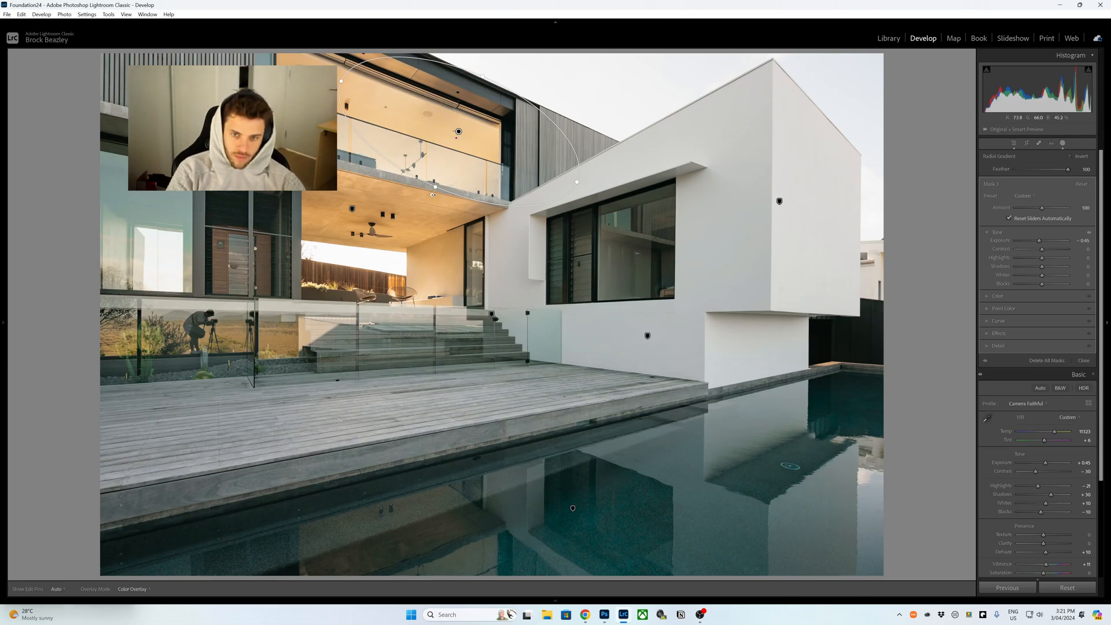
left_click_drag(484, 76, 481, 81)
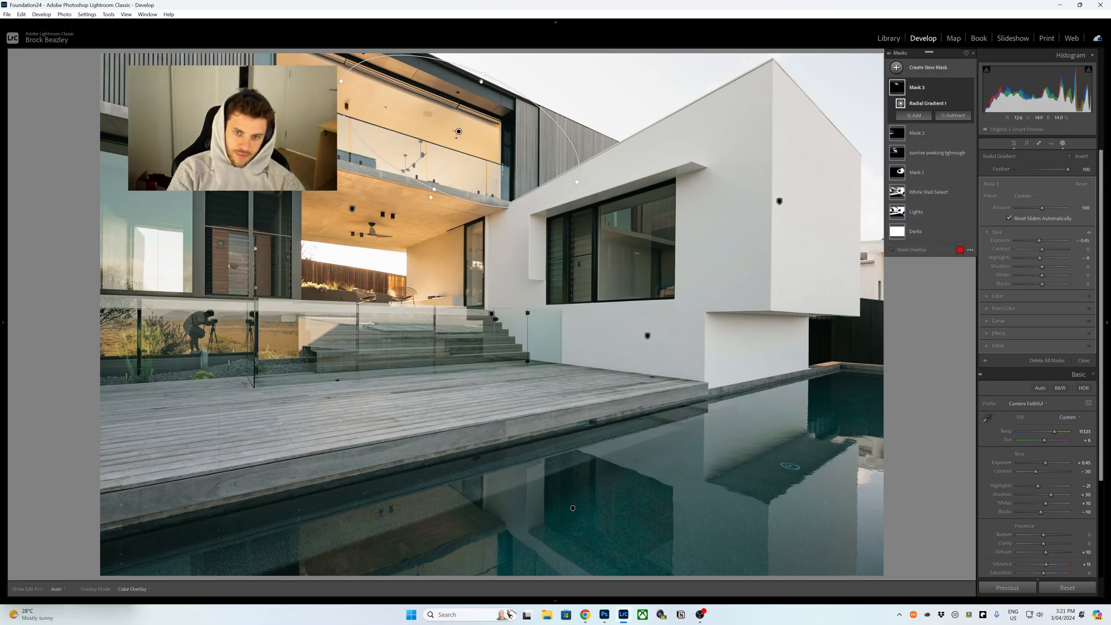
left_click(459, 132)
left_click_drag(577, 182, 614, 199)
left_click_drag(434, 207, 429, 153)
left_click_drag(416, 153, 419, 166)
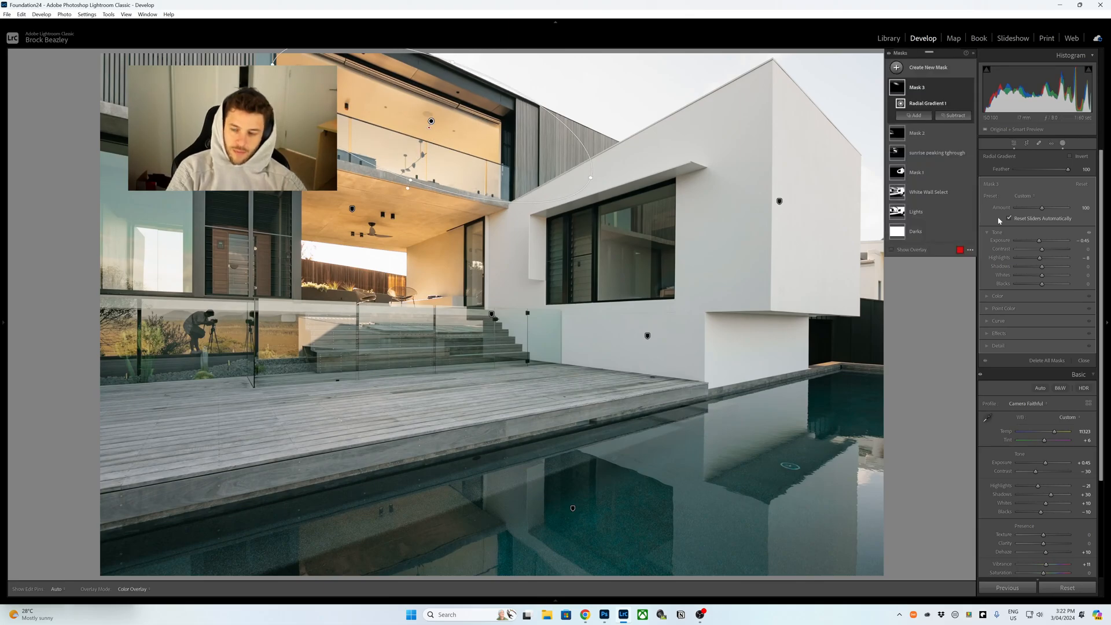
Reduce the radial mask's Feather and Amount to roughly half and close the masking tools
mouse_move(1042, 207)
left_mouse_down()
mouse_move(1012, 206)
mouse_move(1035, 210)
left_mouse_up()
left_click_drag(1057, 172, 1029, 211)
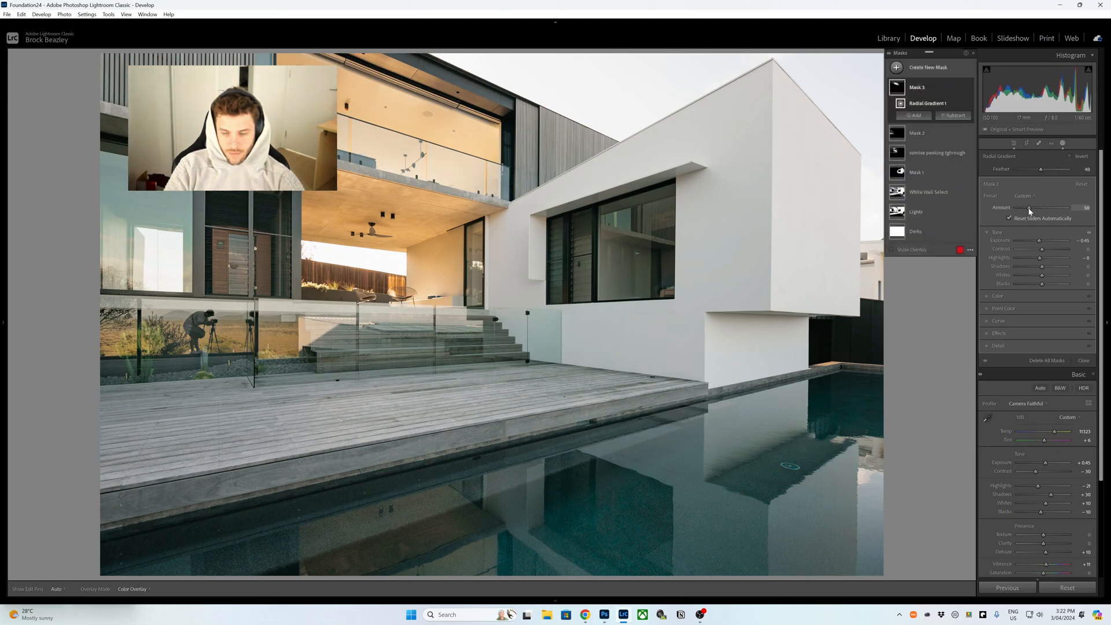
left_click(1063, 143)
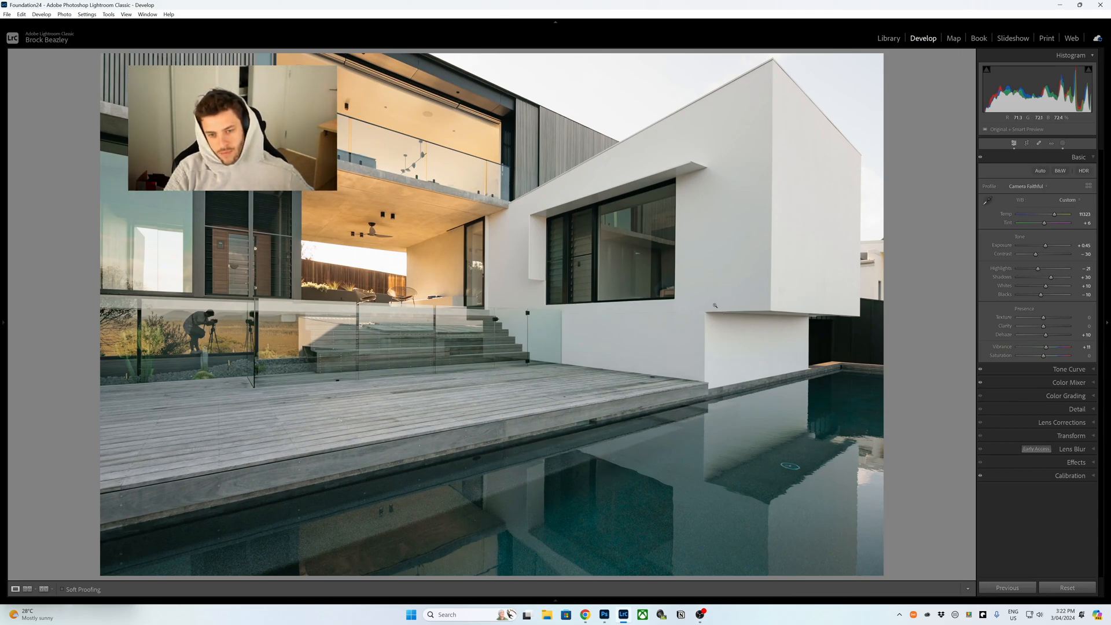
Move on to the portrait photo beneath the balcony and create a rotated radial gradient mask over the covered terrace
key("Right")
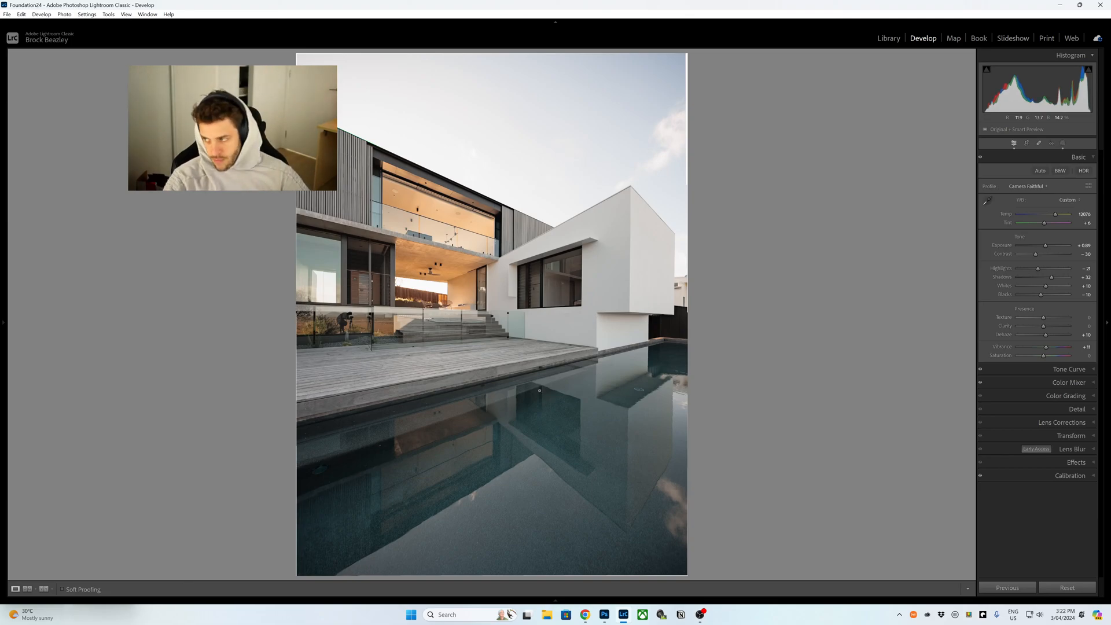
key("Right")
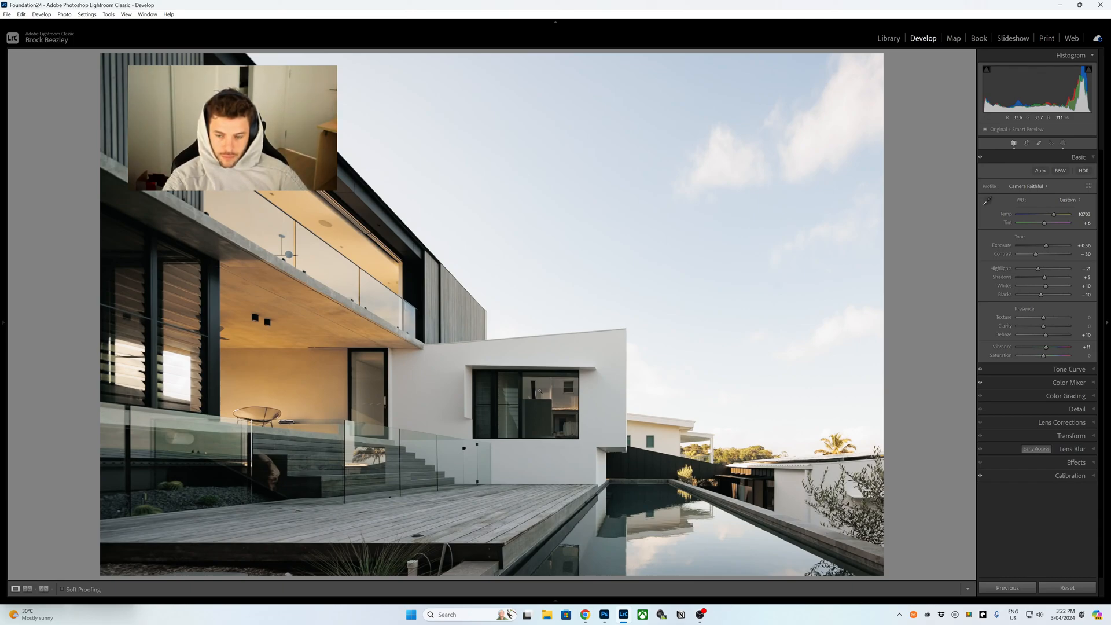
key("Right")
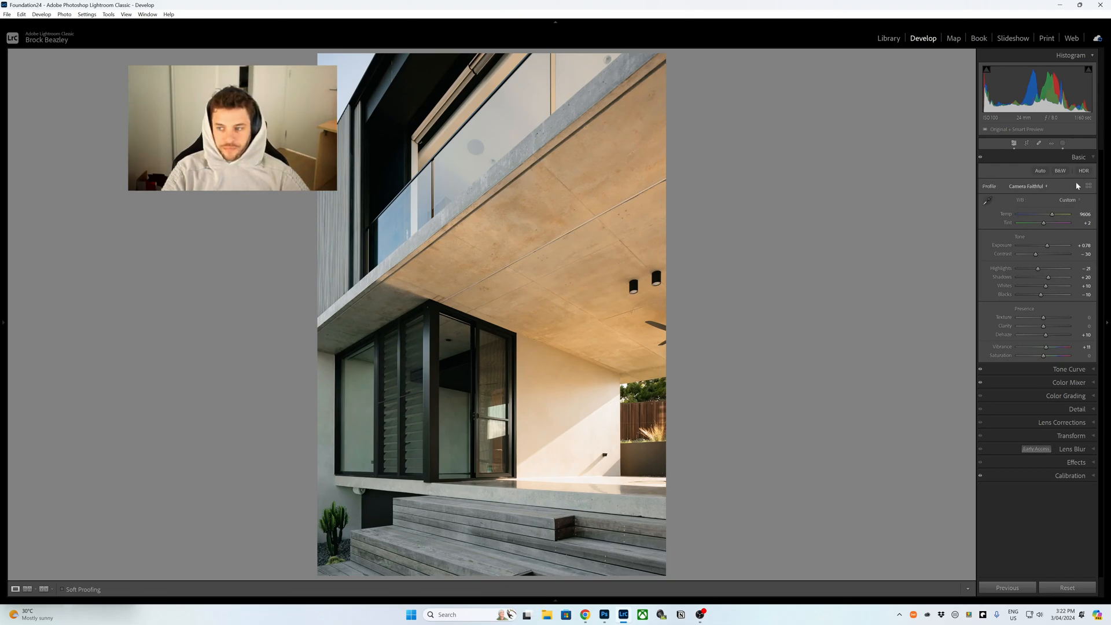
left_click(1062, 143)
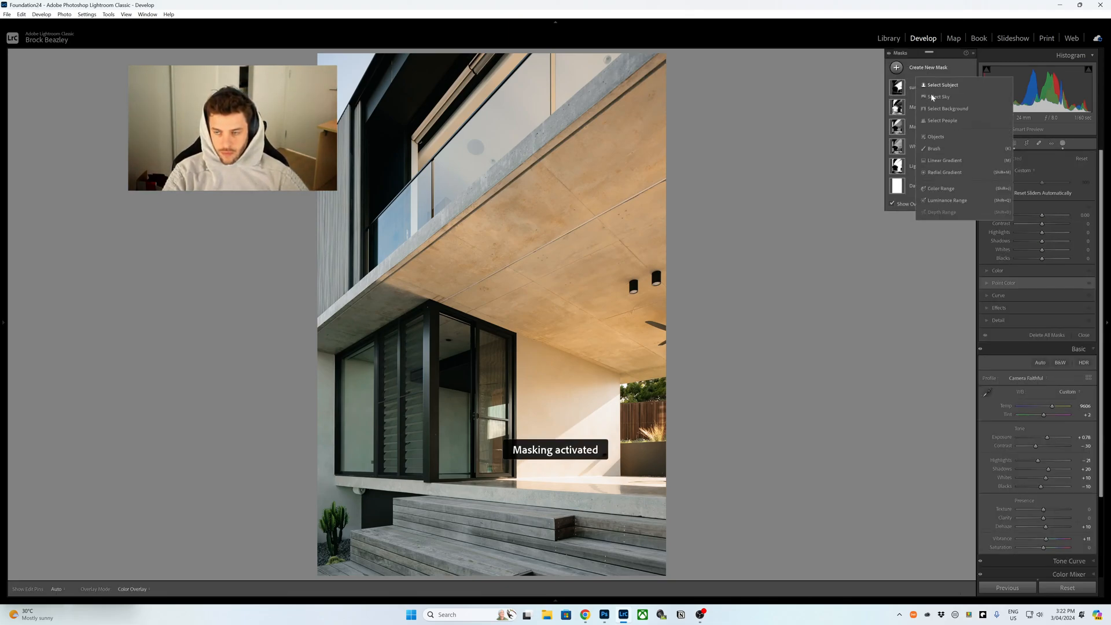
left_click_drag(664, 316, 373, 174)
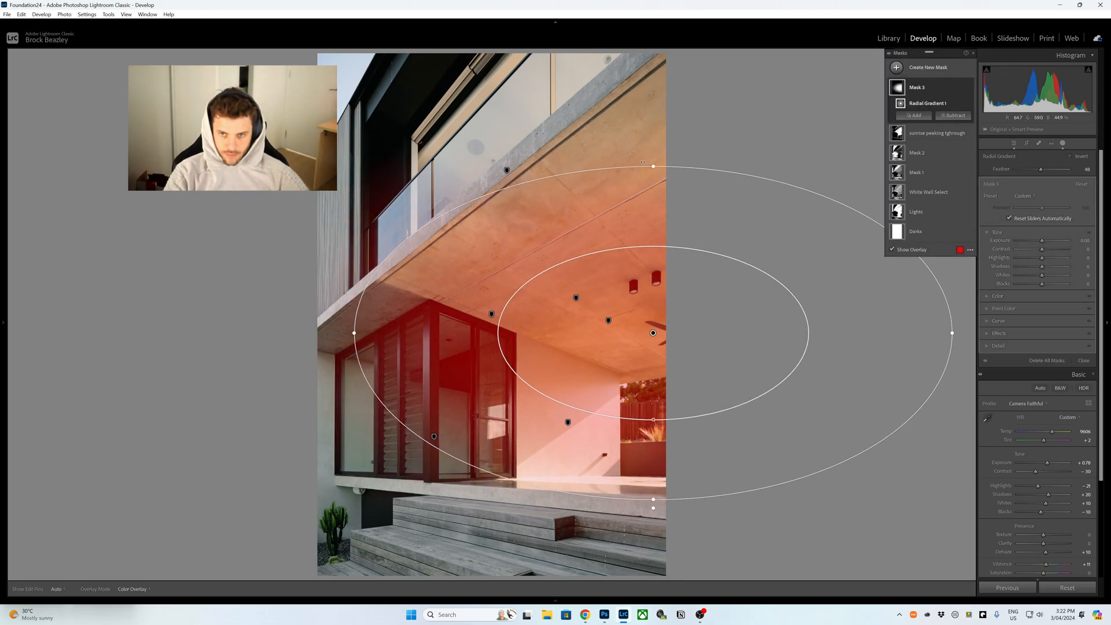
left_click_drag(637, 167, 728, 287)
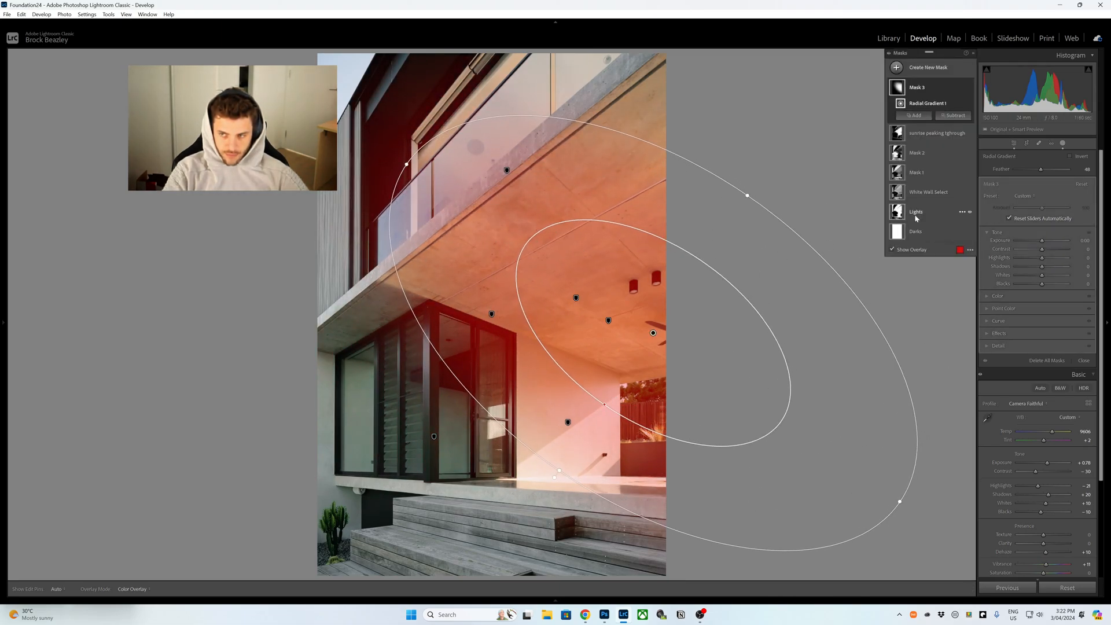
Set the radial mask's Feather to 93, Exposure to 0.25 and Contrast to 27, reshape its ellipse over the terrace, and close masking
left_click_drag(1040, 169, 1064, 169)
left_click_drag(649, 279, 694, 283)
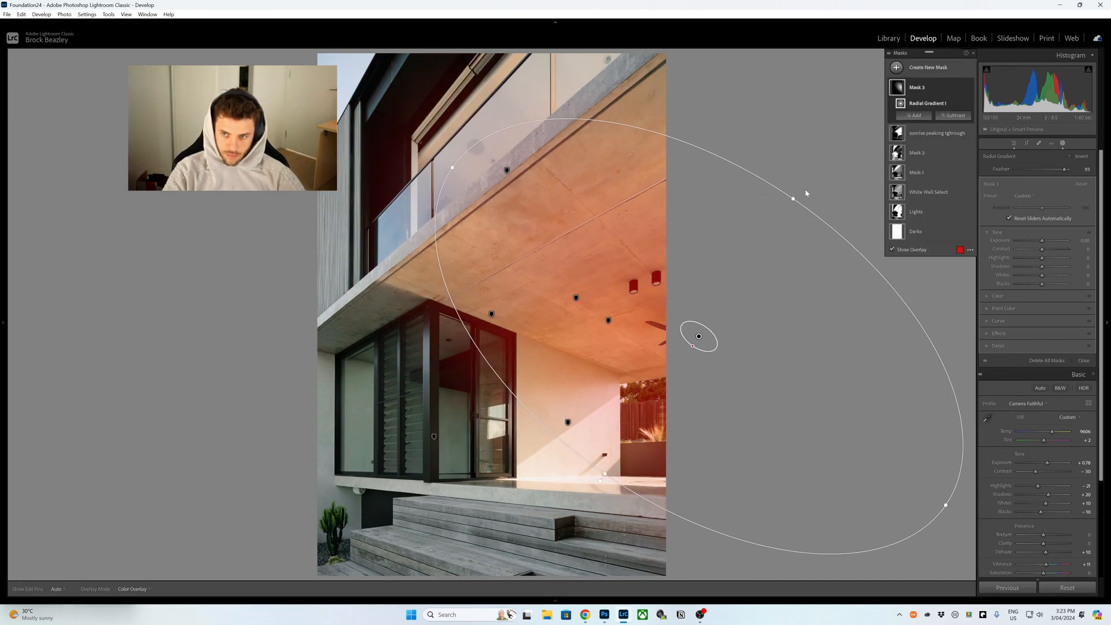
left_click_drag(806, 193, 767, 186)
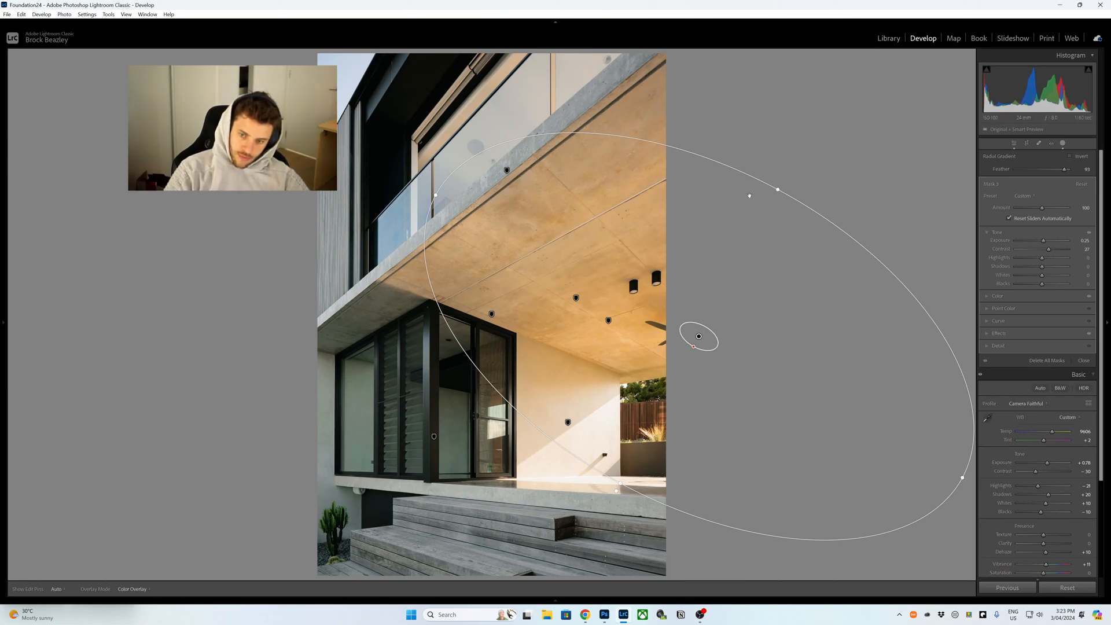
left_click_drag(779, 189, 793, 160)
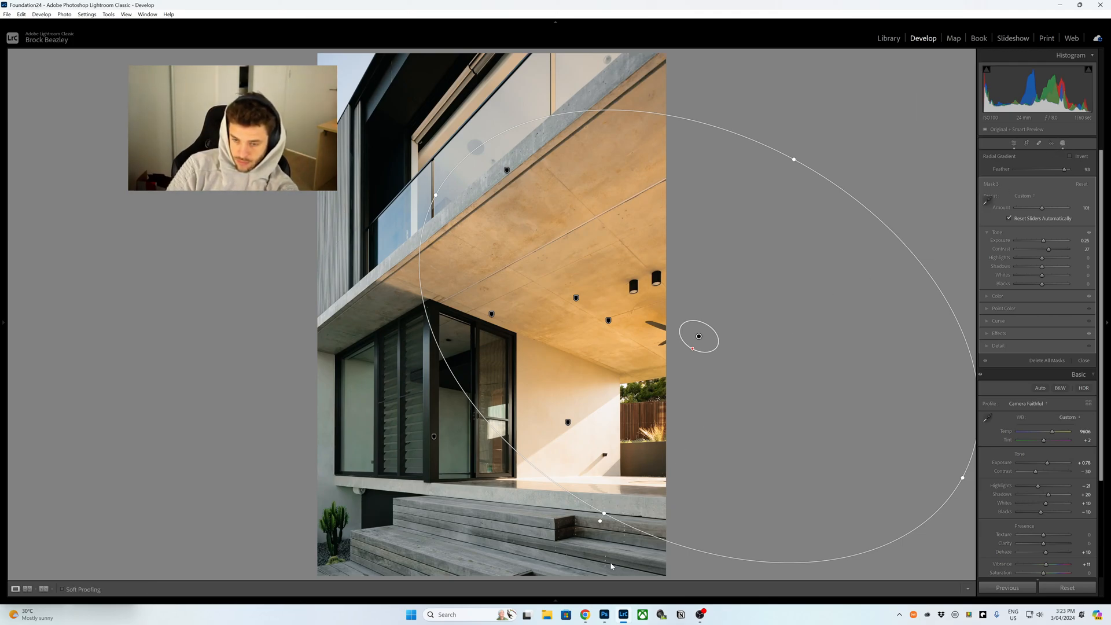
key("d")
Open the photo with the ocean view and living room, and create a Color Range mask sampled from the green foliage
mouse_move(611, 602)
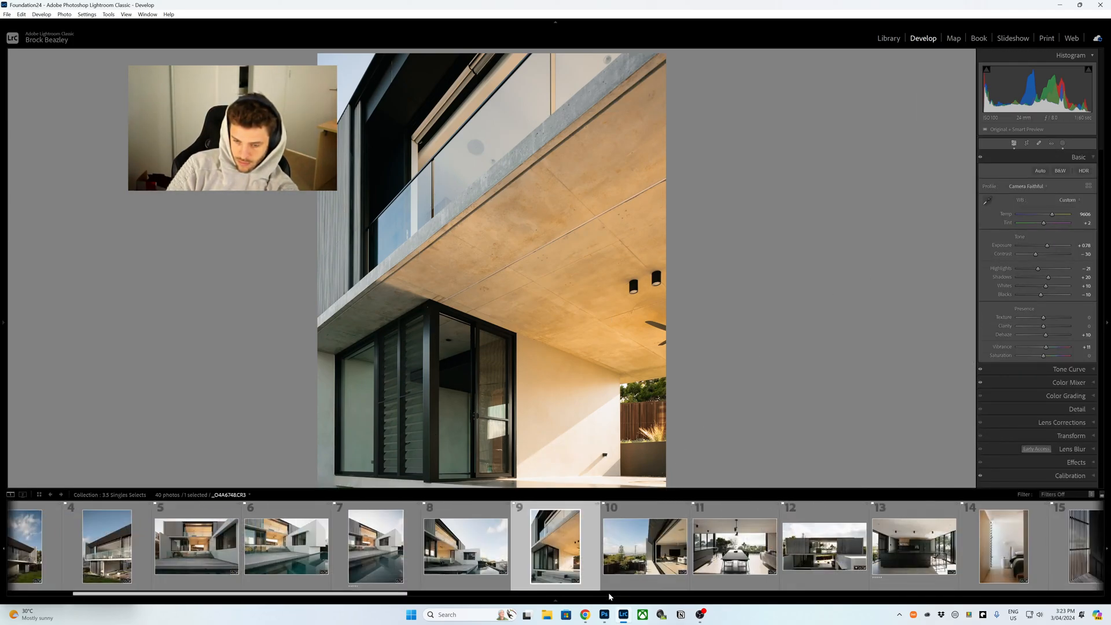
left_click(616, 572)
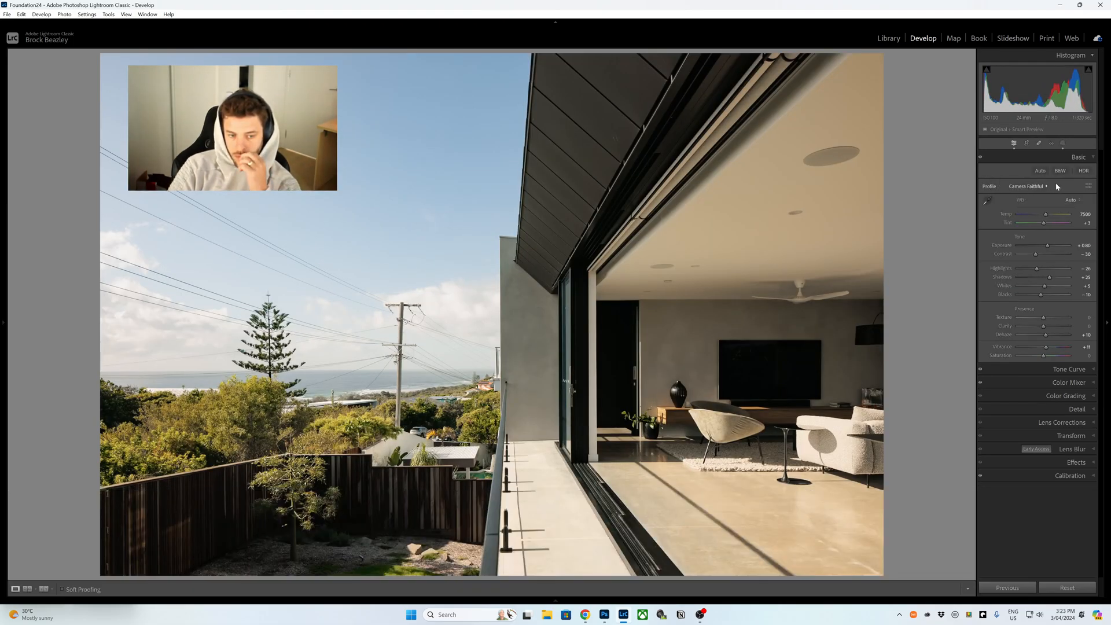
left_click(1062, 143)
left_click(914, 69)
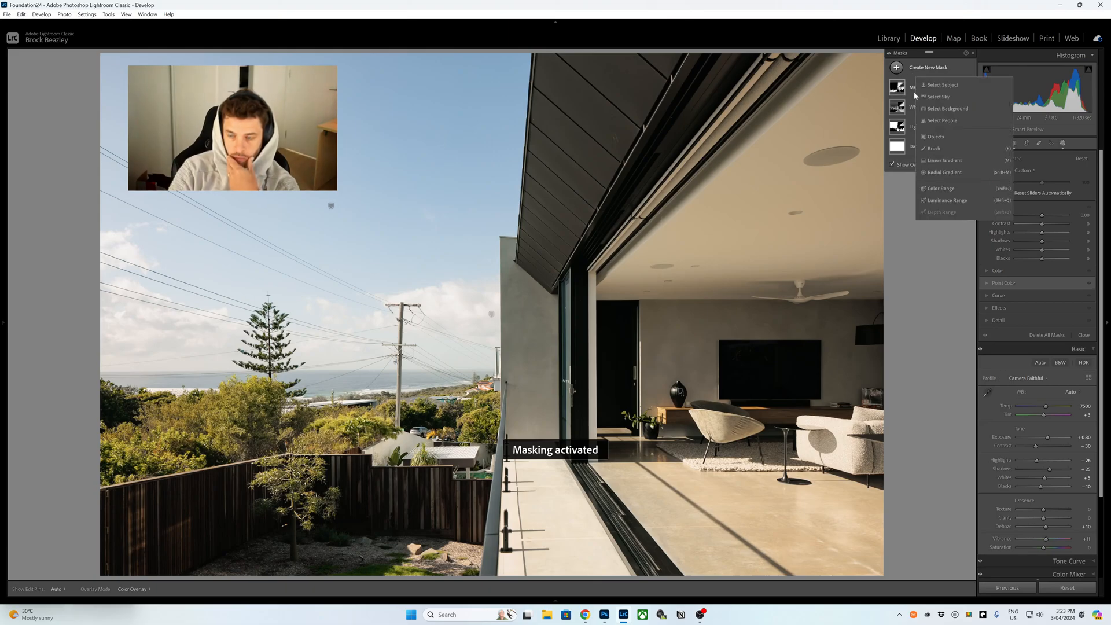
left_click(940, 188)
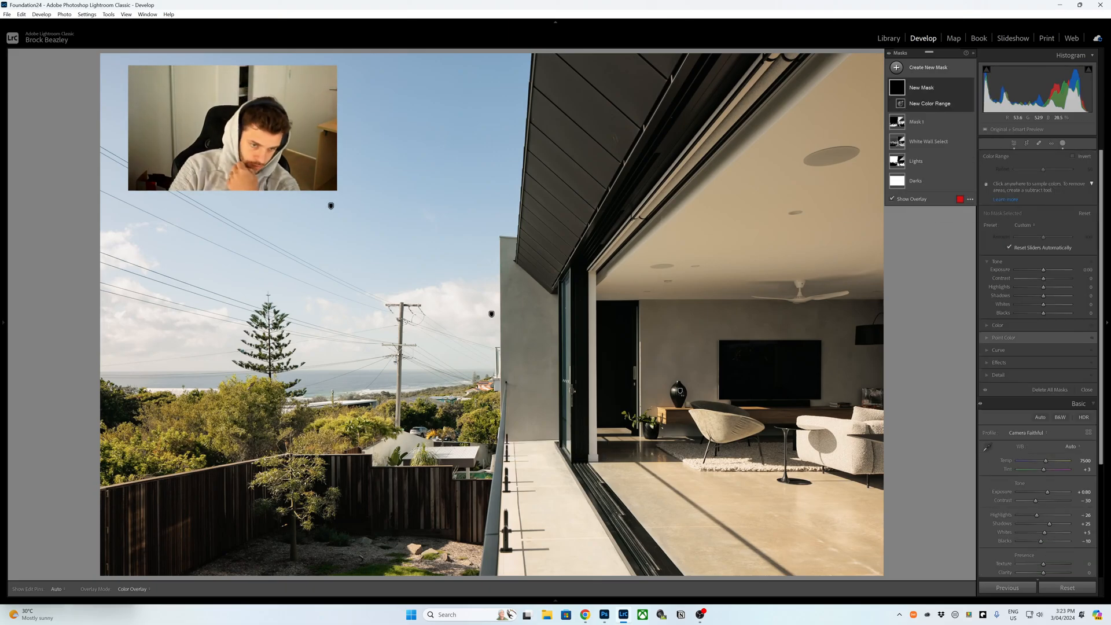
left_click(261, 383)
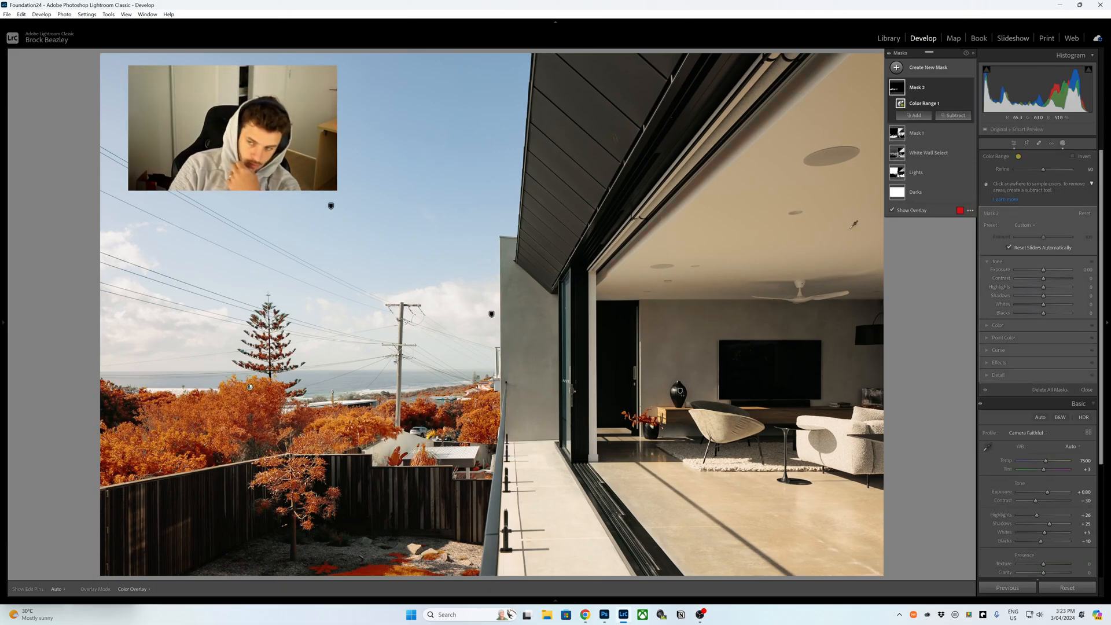
Sample the foliage's yellow-green with Point Color in the mask, raise its Saturation Shift to about 22 and slightly increase its Hue Shift
left_click(1000, 338)
key("o")
left_click(992, 298)
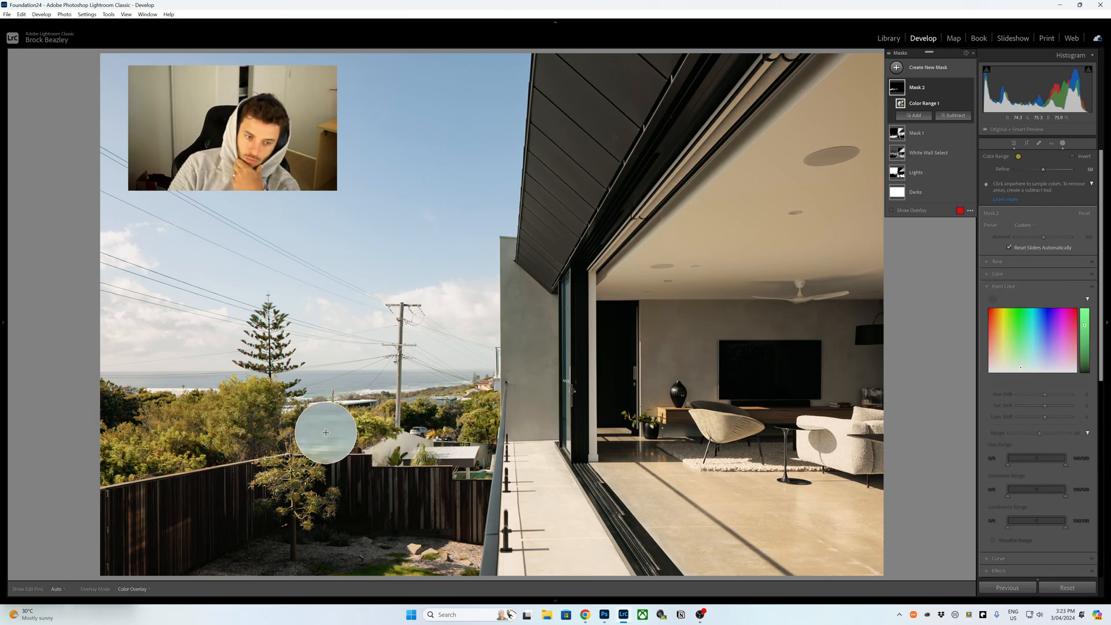
left_click(379, 458)
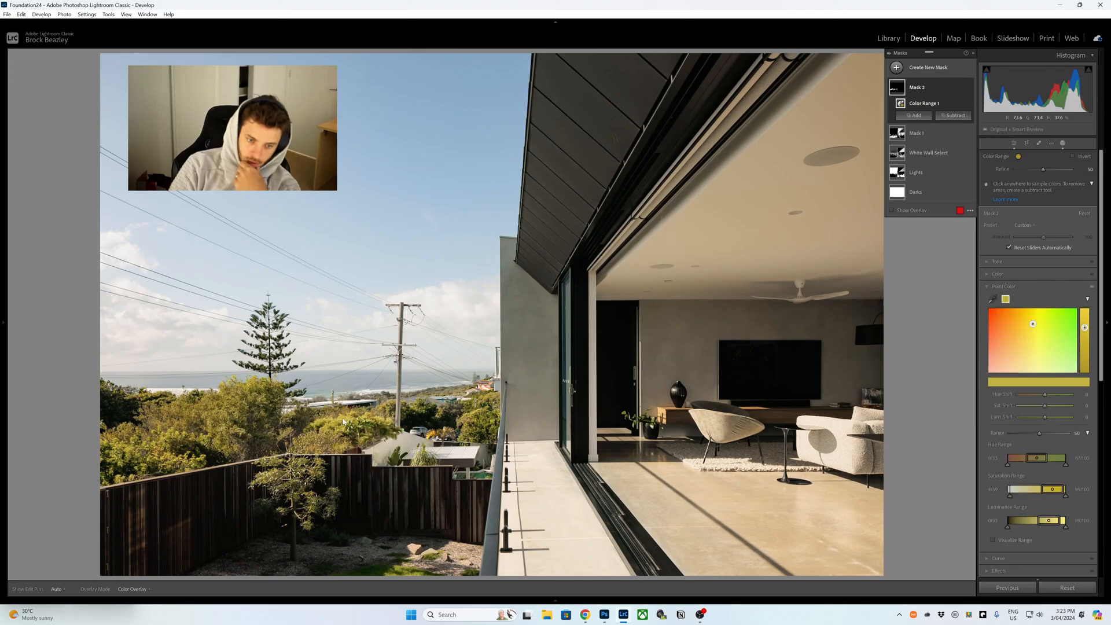
left_click_drag(1044, 405, 1047, 394)
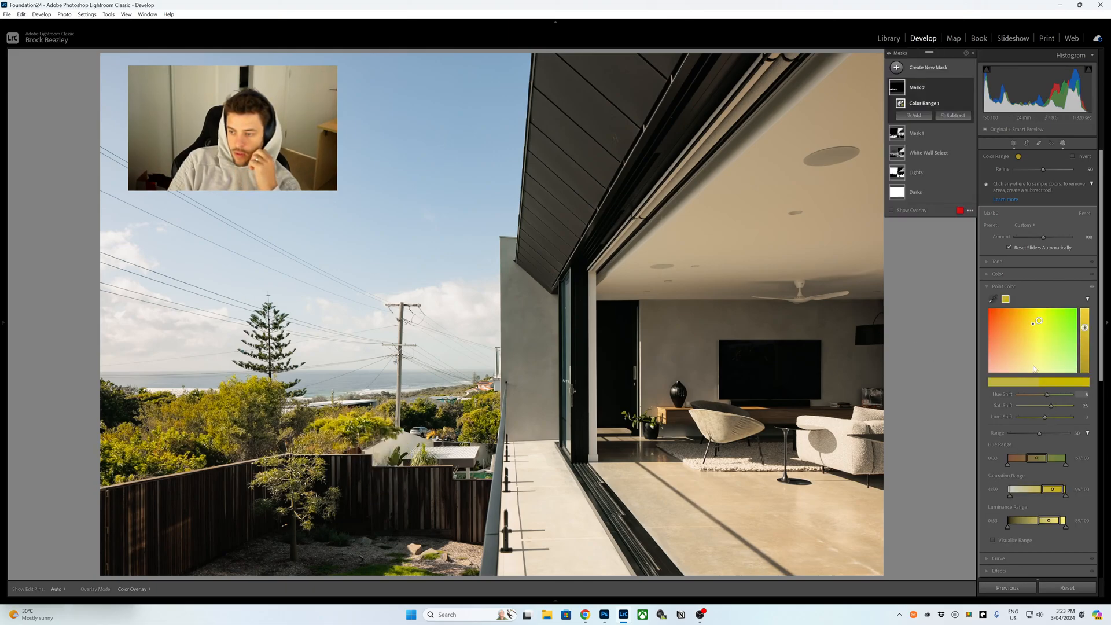
Apply the Strong Contrast curve preset to the foliage mask
left_click(997, 262)
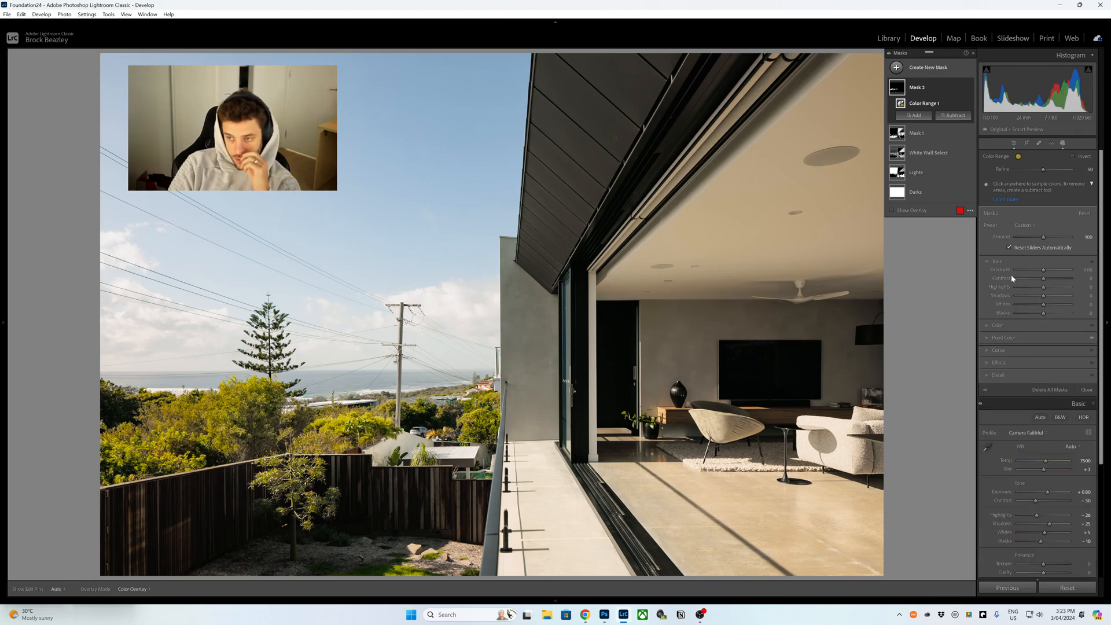
left_click(1006, 261)
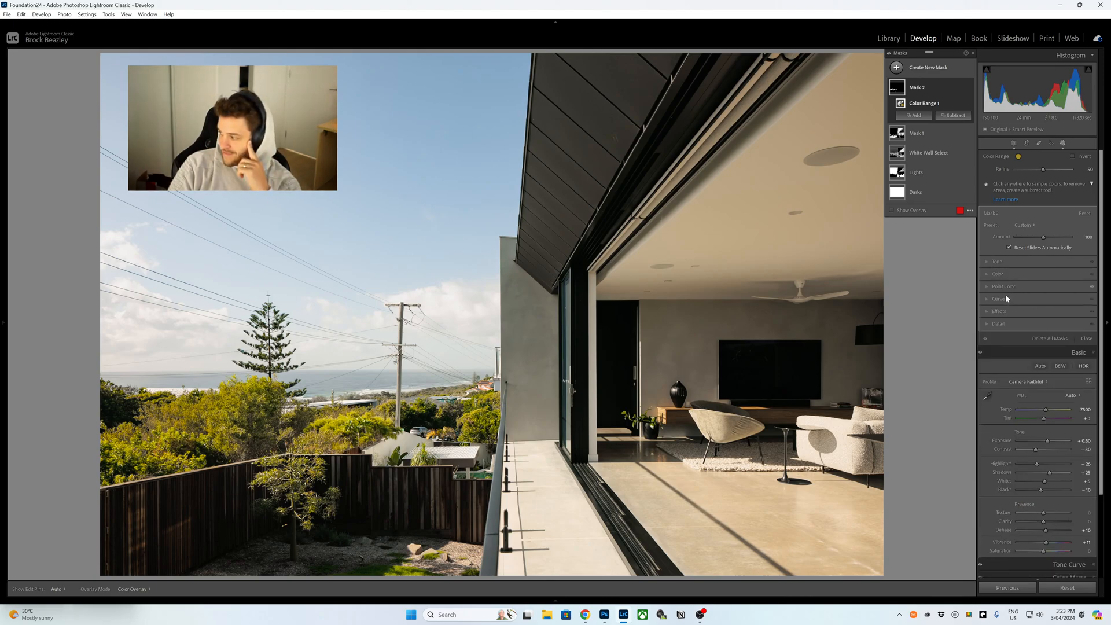
left_click(510, 614)
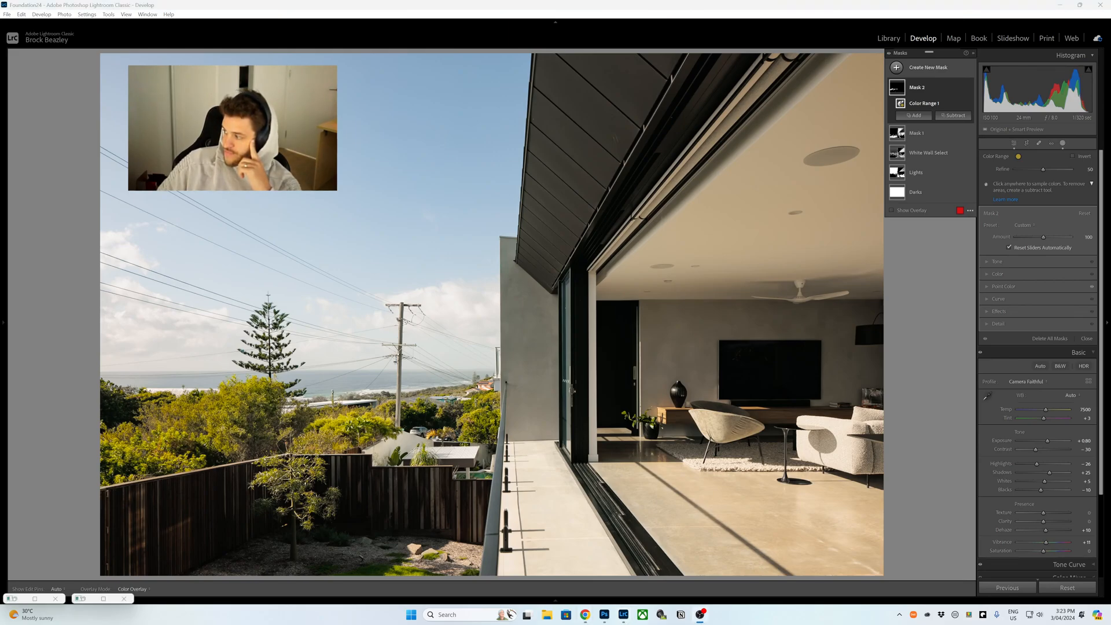
left_click(994, 300)
left_click(1034, 438)
left_click(1042, 469)
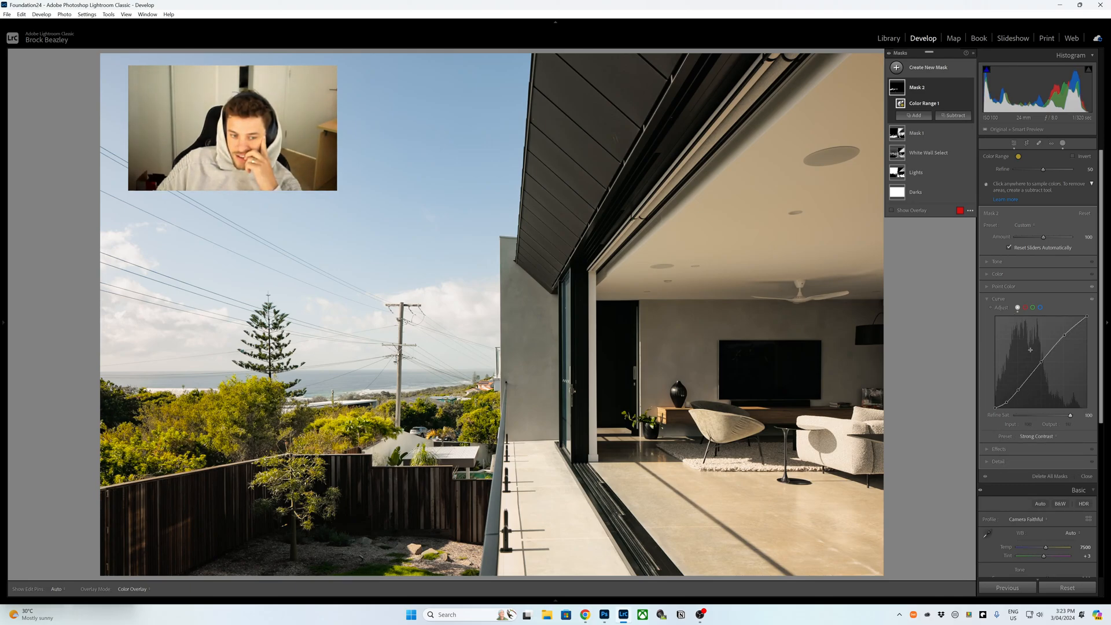
Set the foliage swatch's Hue Shift to about 22 and its Luminance Shift to 2
left_click(1001, 289)
left_click_drag(1047, 405, 1053, 394)
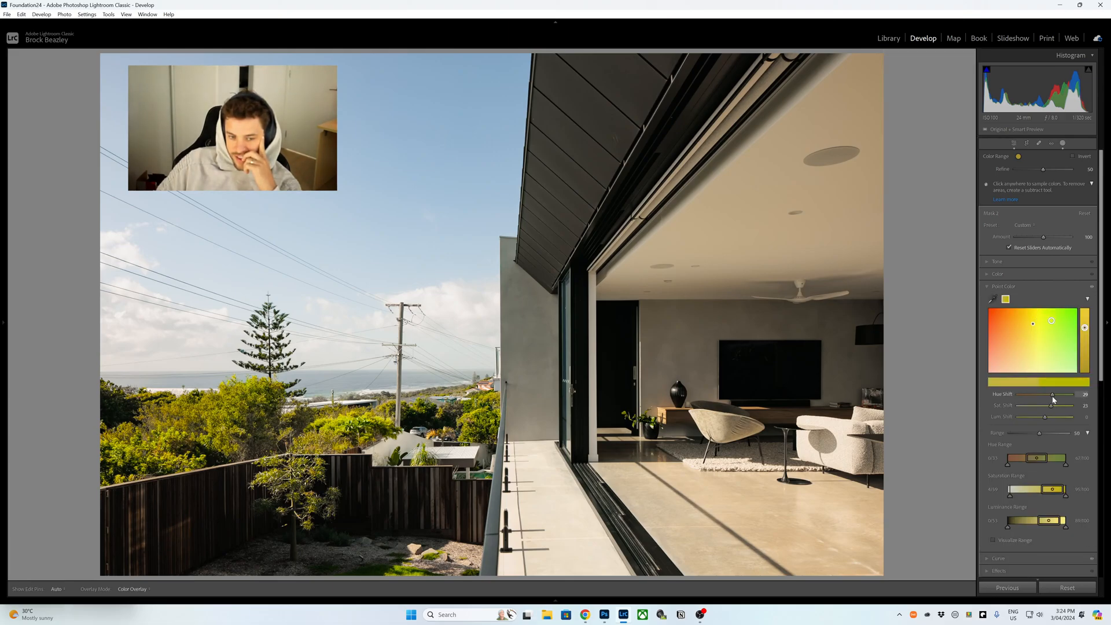
left_click_drag(1045, 417, 1045, 421)
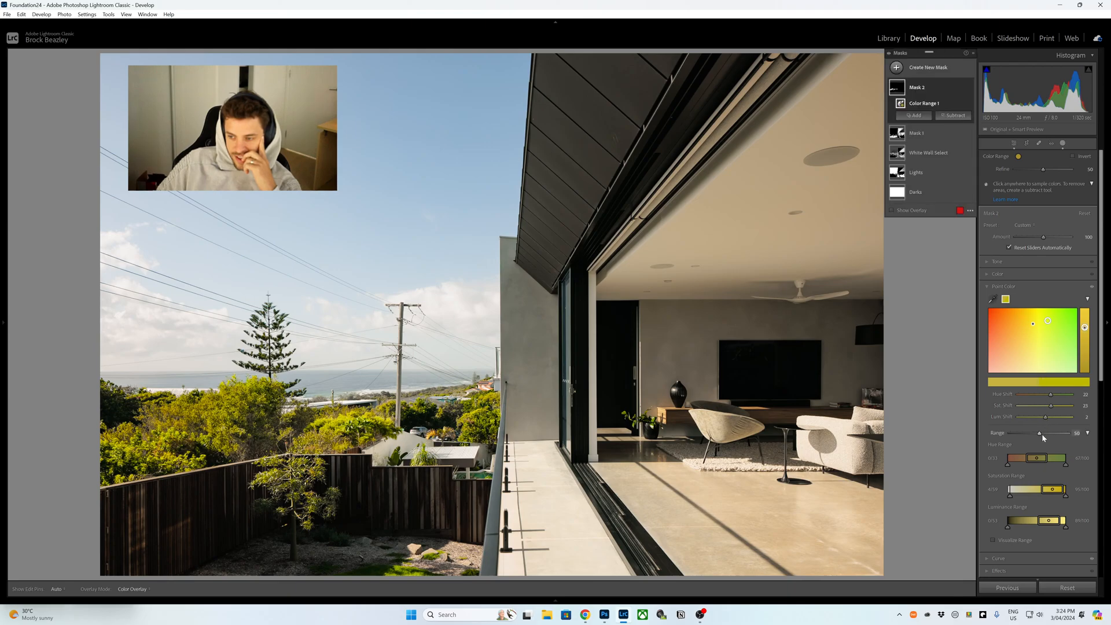
Reduce the foliage mask's Amount to about 46 and add about 14 Clarity and 16 Dehaze
left_click(997, 262)
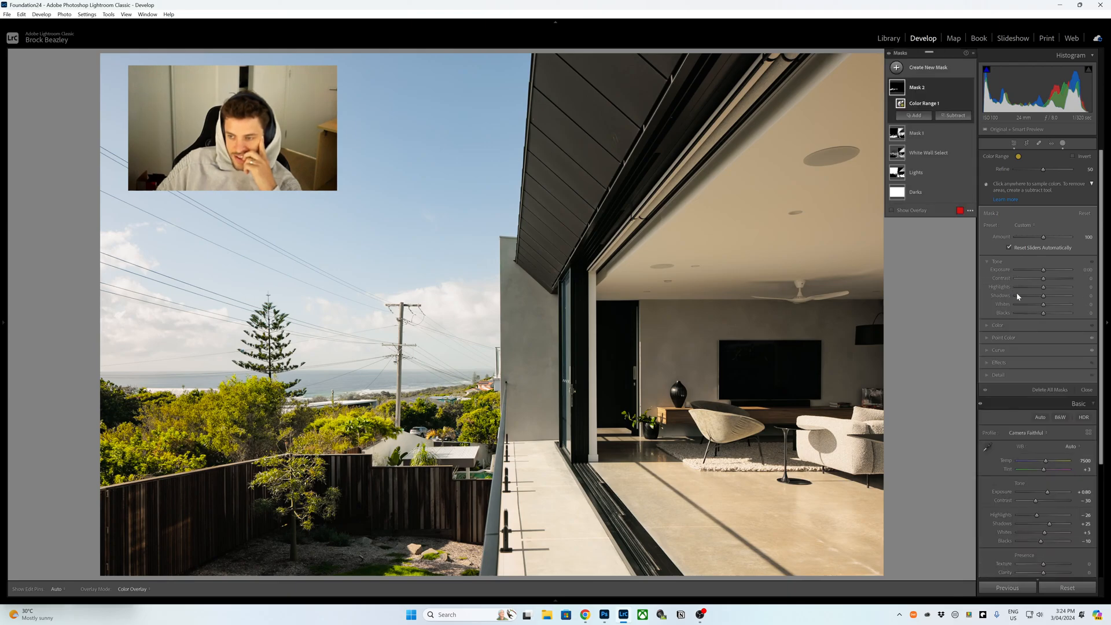
left_click_drag(1044, 278, 1030, 245)
double_click(1046, 270)
left_click(1027, 362)
mouse_move(1043, 328)
left_mouse_down()
mouse_move(1049, 339)
mouse_move(1049, 329)
left_mouse_up()
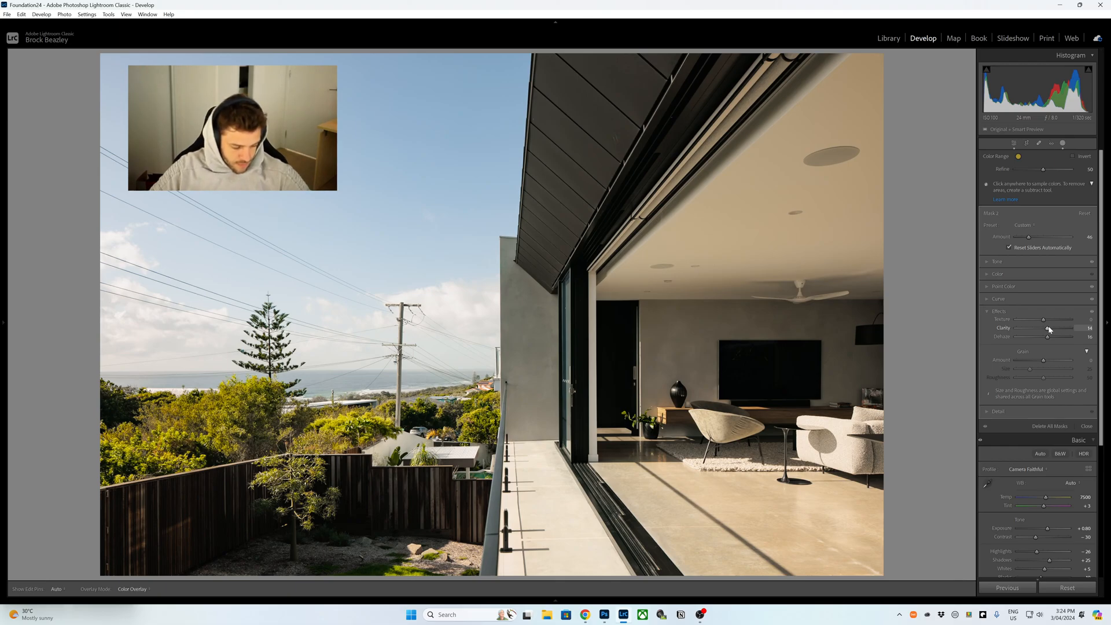
Intersect the foliage mask with a brush of size 15 and hide the mask's edit pins
key("alt")
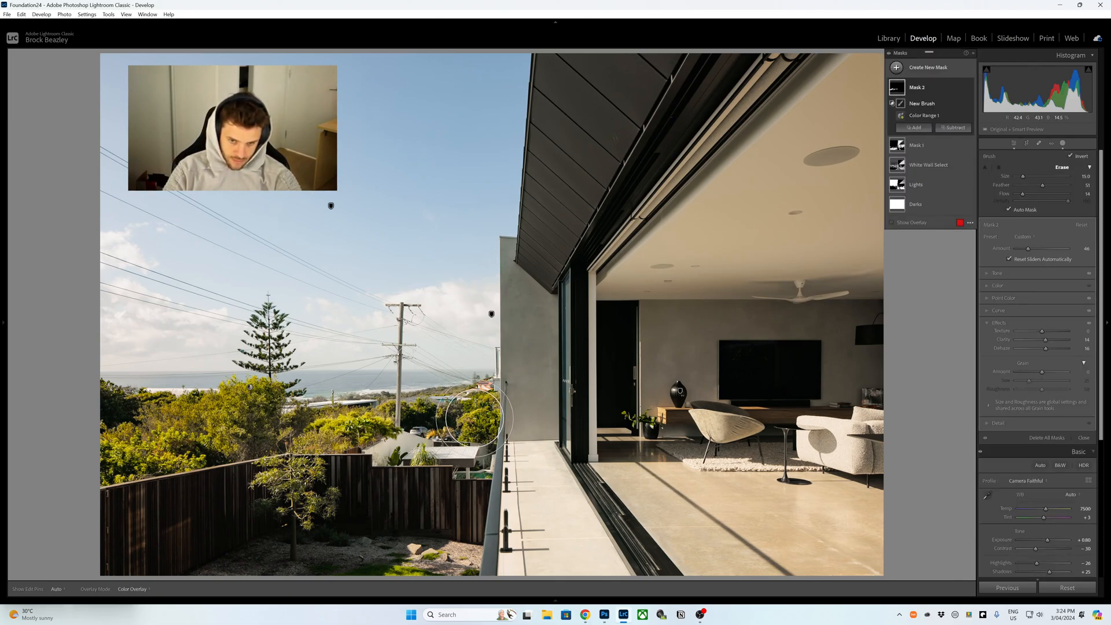
key("h")
scroll(440, 408, "down", 5)
scroll(344, 420, "up", 3)
scroll(253, 414, "up", 4)
key("h")
scroll(122, 420, "down", 1)
key("h")
key("h")
key("h")
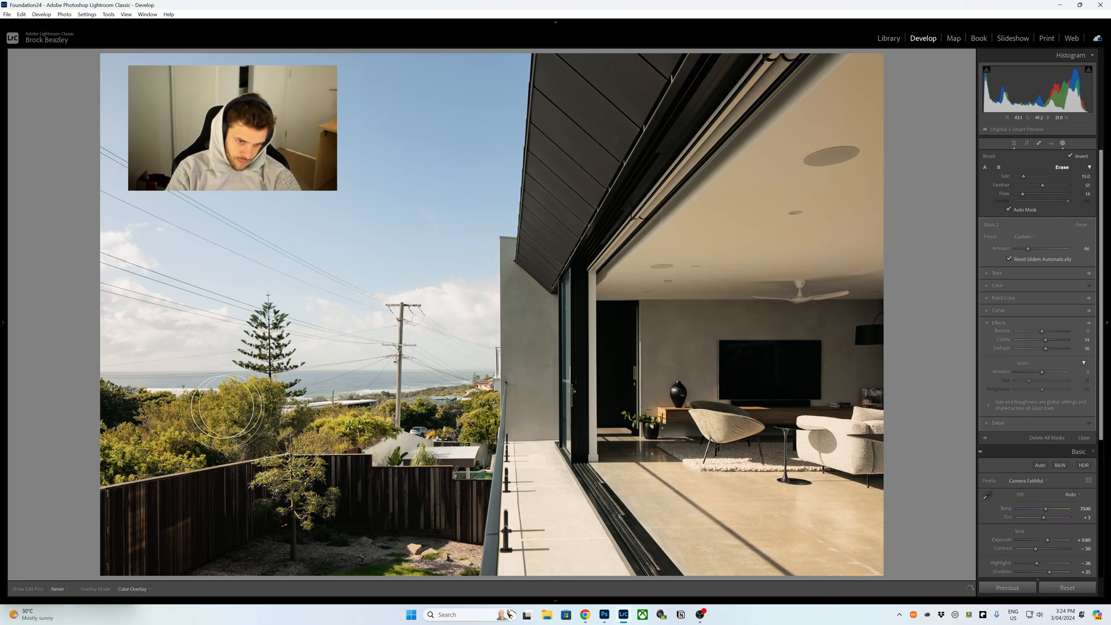
Paint the intersecting brush over the small garden tree and the bushes behind the timber fence, adjusting the brush size as needed
scroll(236, 407, "up", 3)
scroll(304, 419, "down", 4)
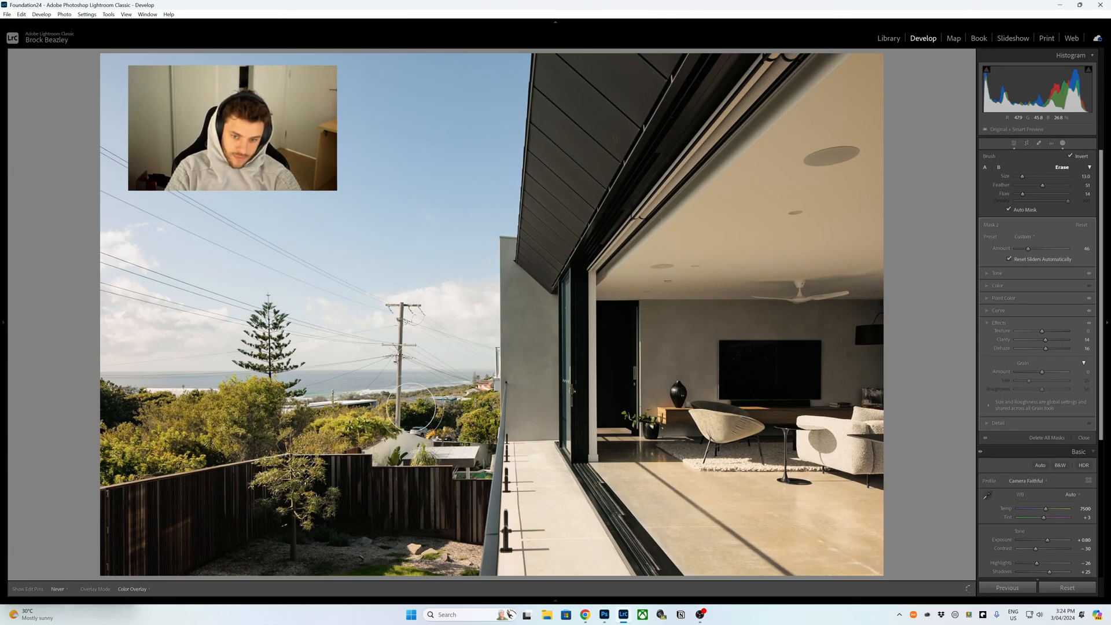
scroll(408, 430, "up", 2)
mouse_move(296, 508)
left_mouse_down()
mouse_move(305, 483)
mouse_move(277, 476)
mouse_move(318, 507)
mouse_move(284, 489)
left_mouse_up()
mouse_move(296, 426)
left_mouse_down()
mouse_move(134, 427)
mouse_move(185, 463)
left_mouse_up()
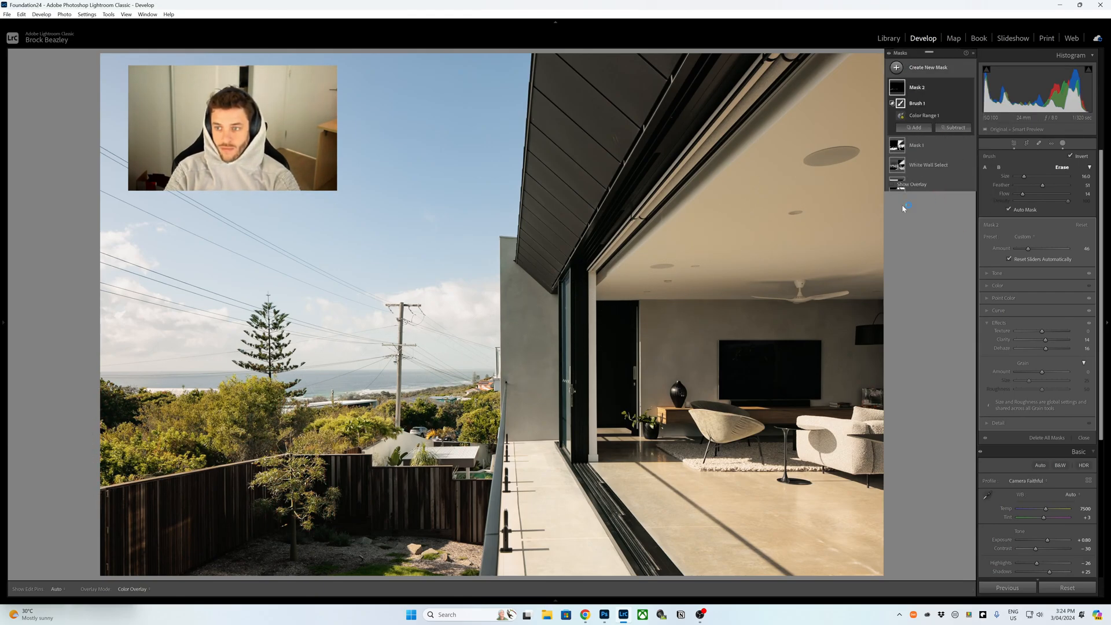
Create a second Color Range mask sampled from the ocean and lower its Refine value to 17
key("shift+j")
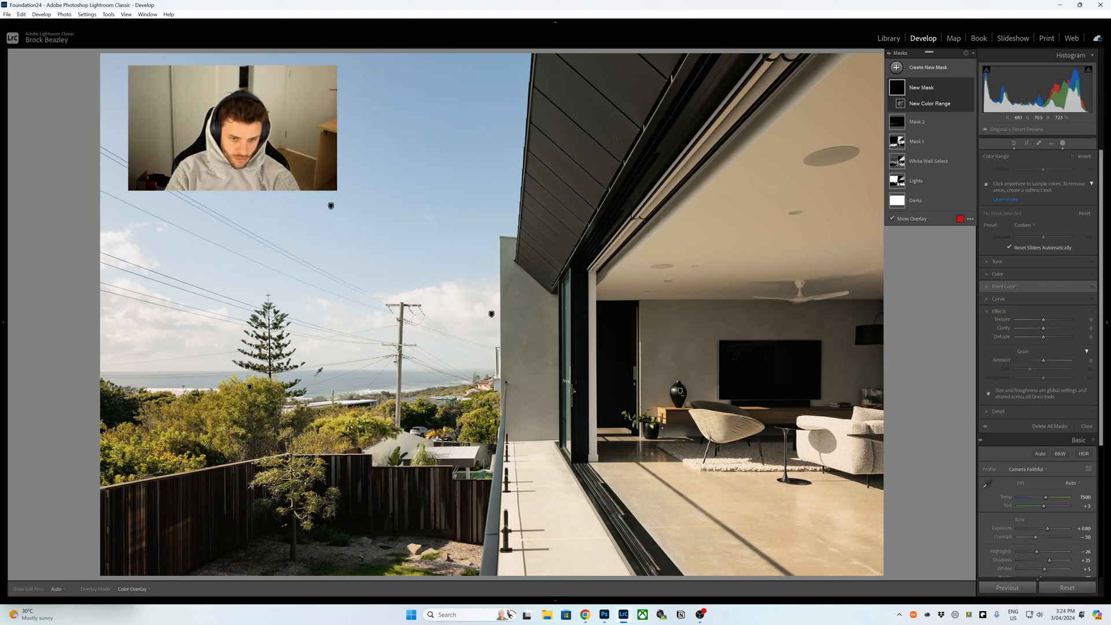
left_click(317, 376)
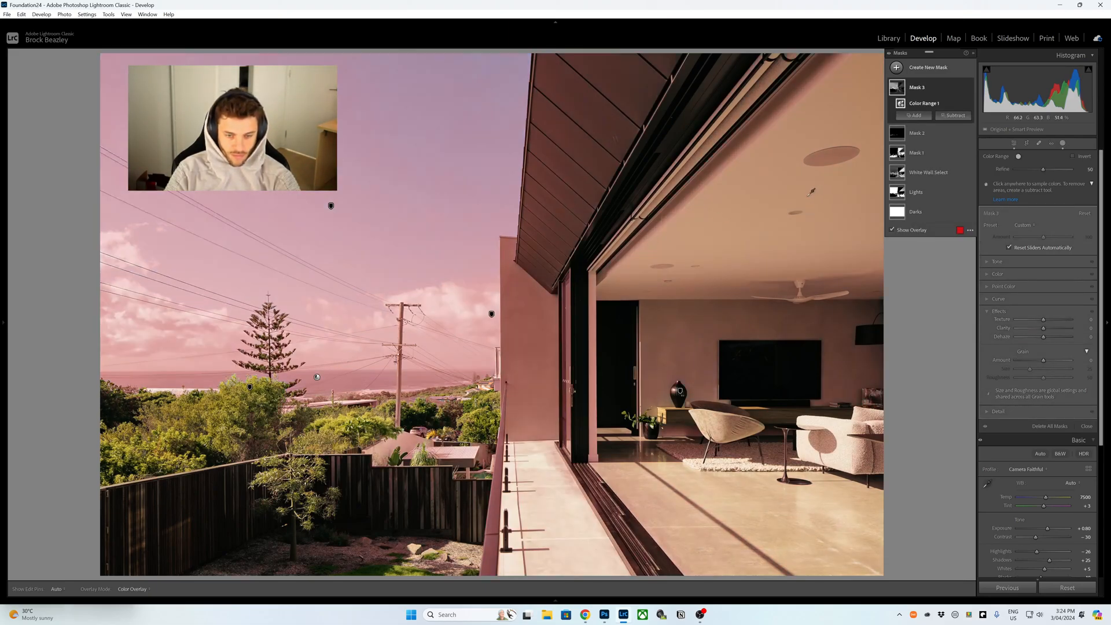
left_click_drag(1043, 169, 1019, 177)
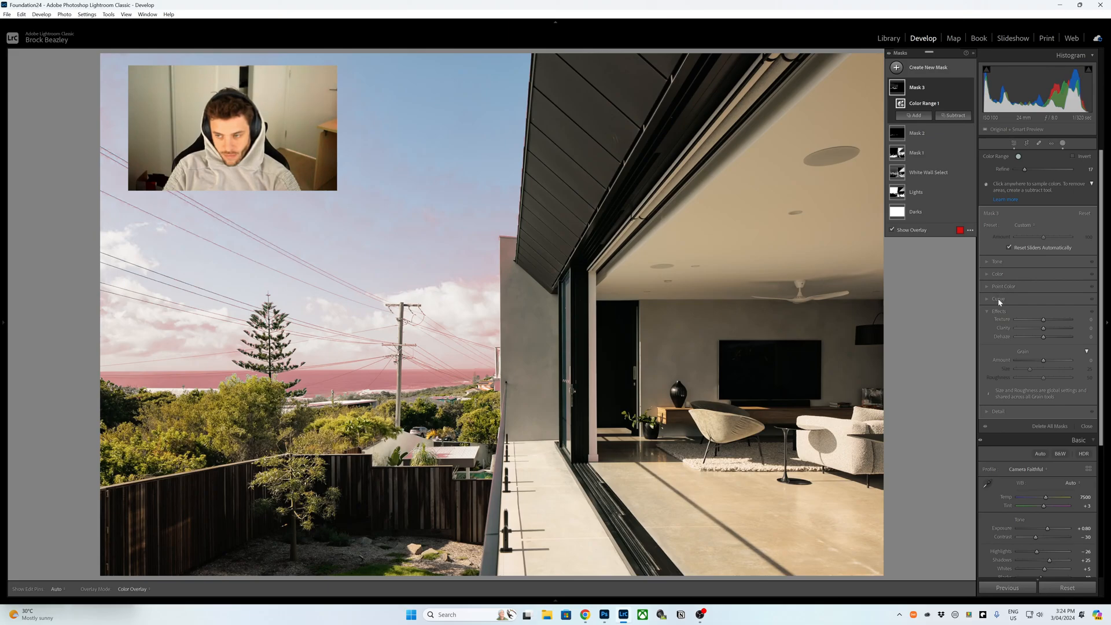
Apply the Medium Contrast curve preset to the ocean mask
left_click(1010, 299)
left_click(1022, 437)
left_click(1022, 452)
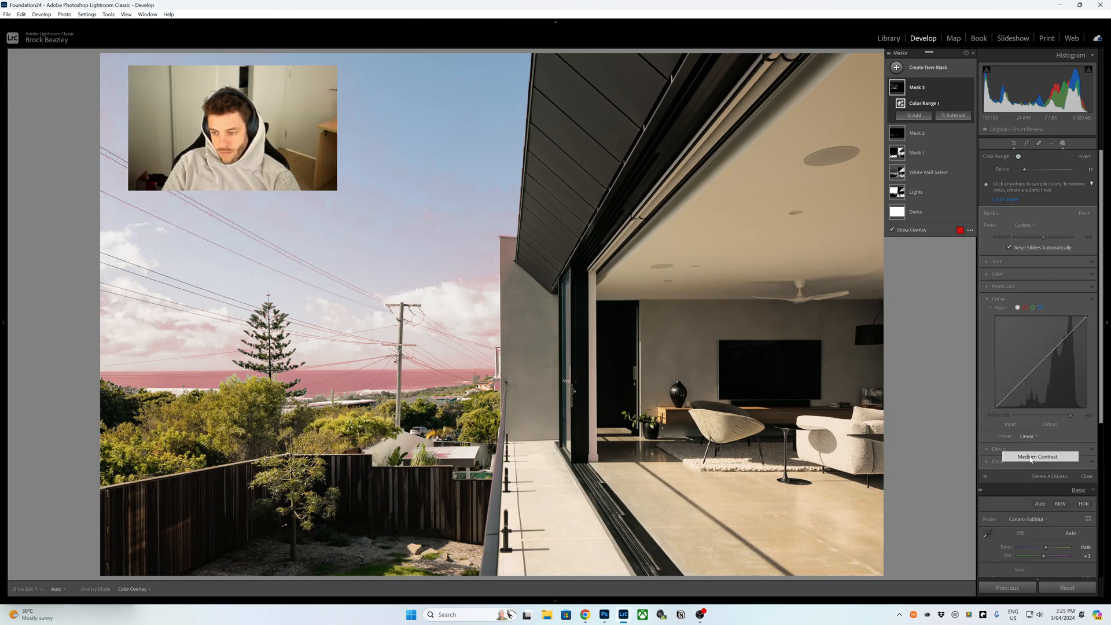
Set the ocean mask's Contrast to 26, then try a slight Exposure change and undo it
left_click(993, 263)
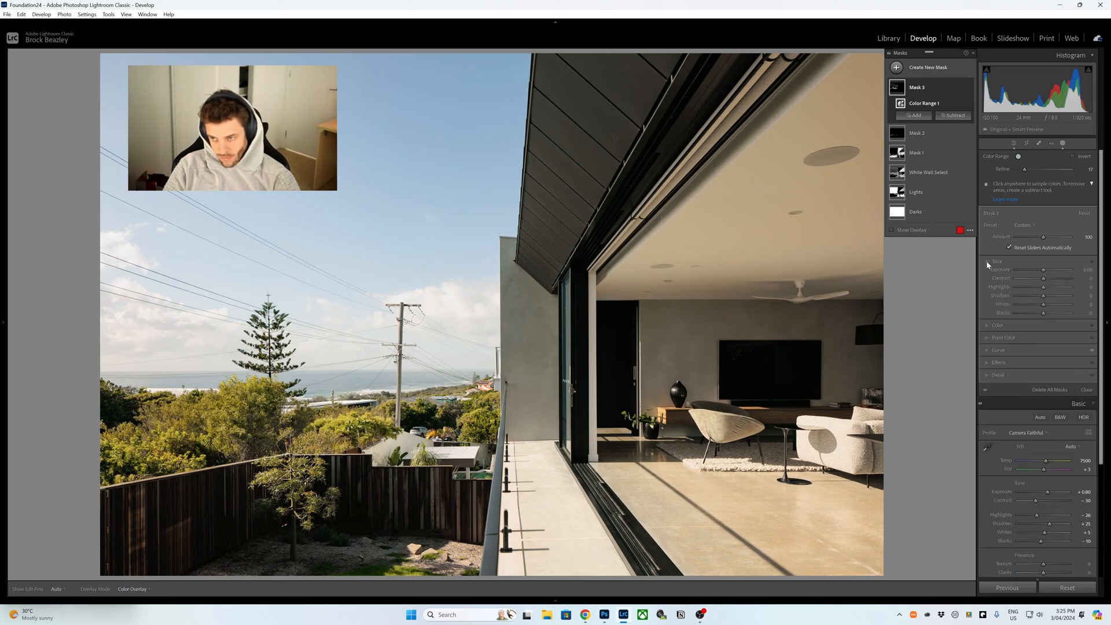
left_click_drag(1044, 279, 1050, 280)
left_click_drag(1044, 269, 1045, 271)
key("ctrl+z")
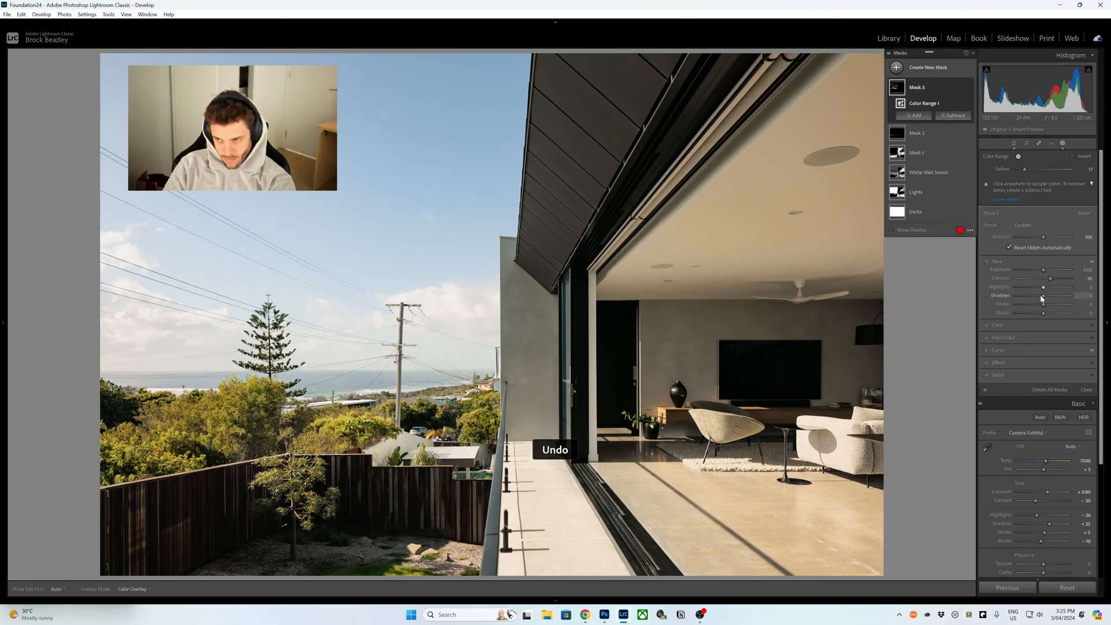
Raise the ocean mask's Clarity and Dehaze slightly, and set its Contrast to 28 and Exposure to 0.06
left_click(1002, 363)
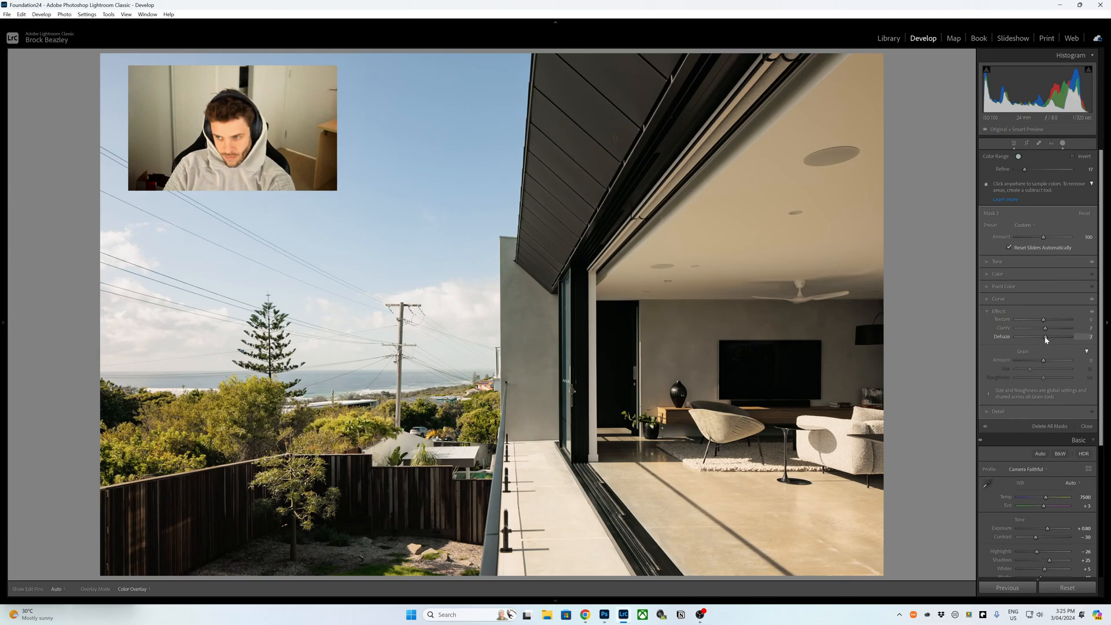
left_click_drag(1043, 320, 1047, 325)
left_click(1026, 262)
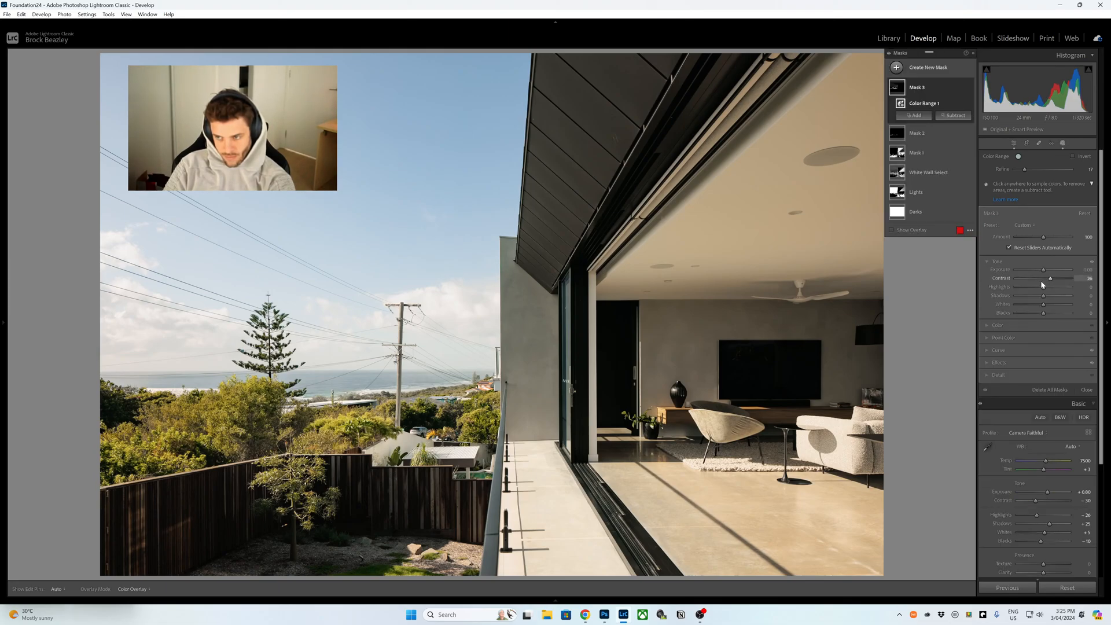
left_click_drag(1049, 282, 1045, 270)
Intersect the ocean mask with a wide, flat radial gradient centred on the ocean horizon
left_click(962, 87)
mouse_move(1007, 130)
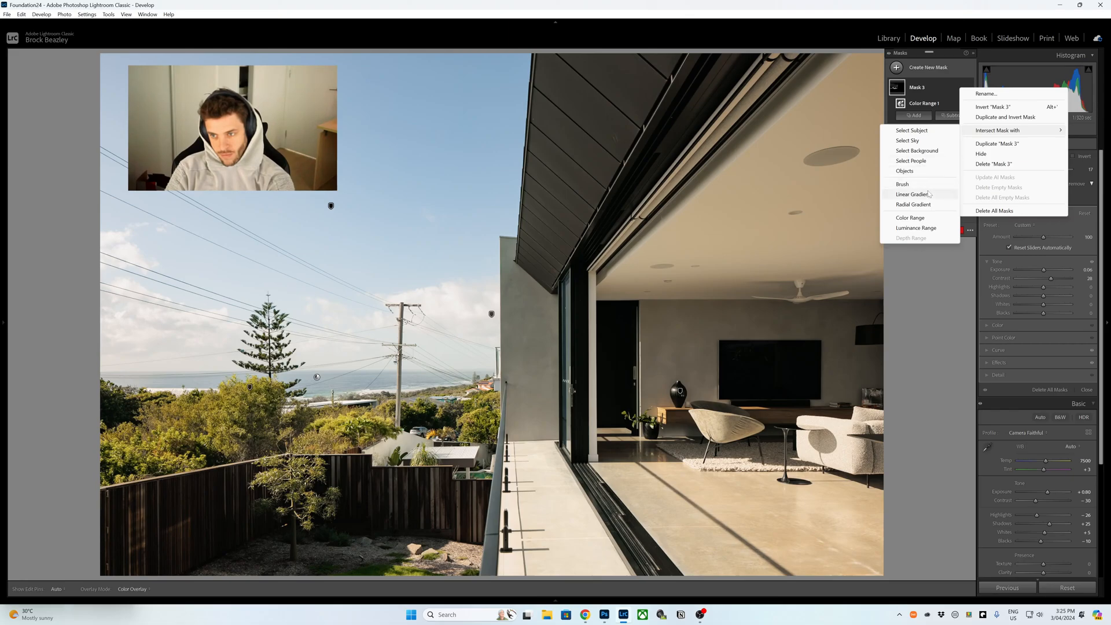
left_click(531, 345)
left_click_drag(274, 384, 560, 425)
left_click_drag(327, 364, 304, 348)
mouse_move(301, 386)
left_mouse_down()
mouse_move(284, 387)
mouse_move(291, 394)
left_mouse_up()
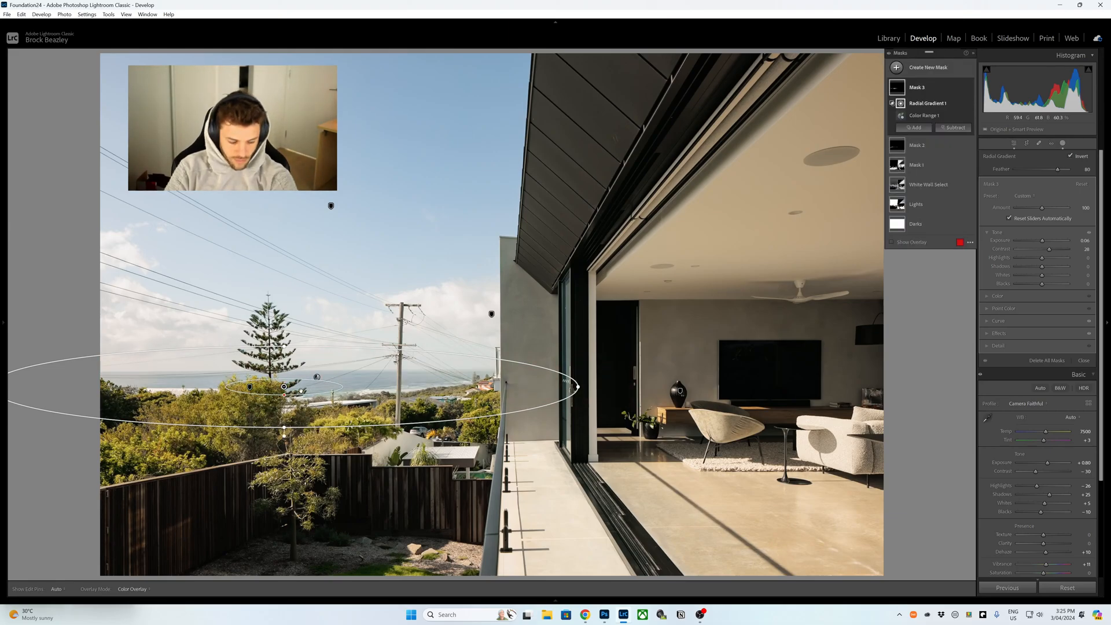
left_click_drag(298, 392, 315, 383)
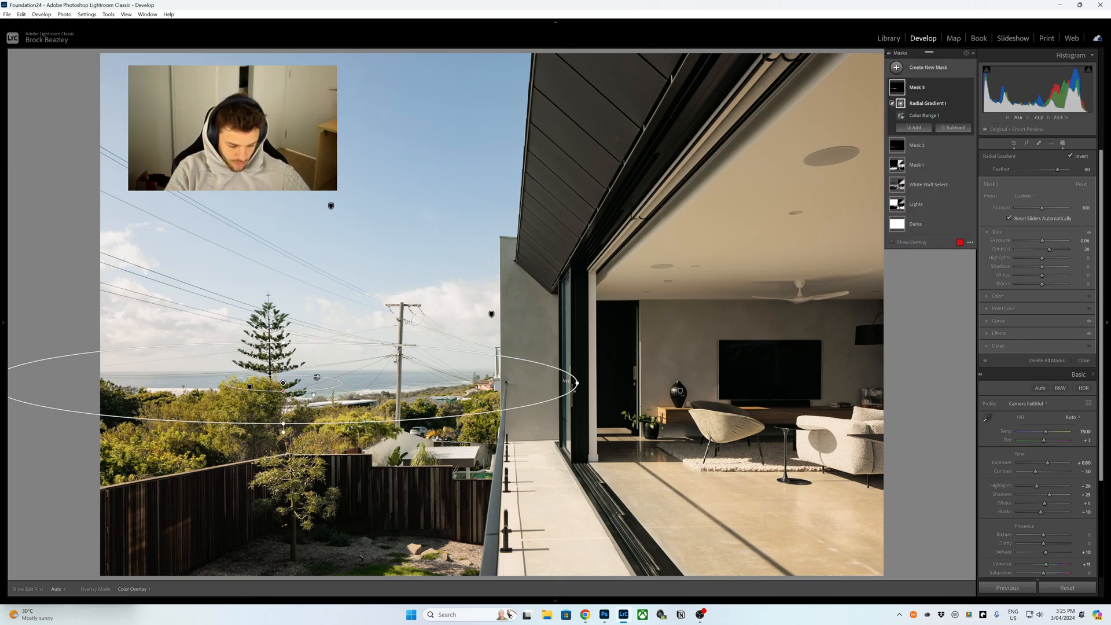
Widen the radial gradient beyond both ends of the ocean and reduce its feather
key("z")
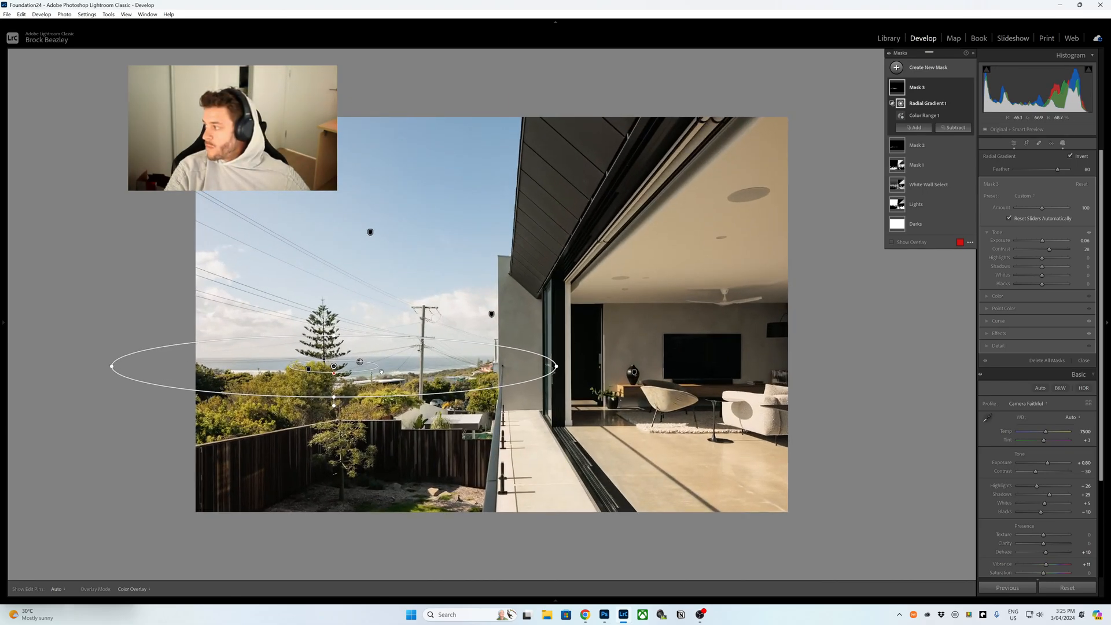
left_click_drag(334, 366, 334, 387)
left_click_drag(557, 366, 594, 367)
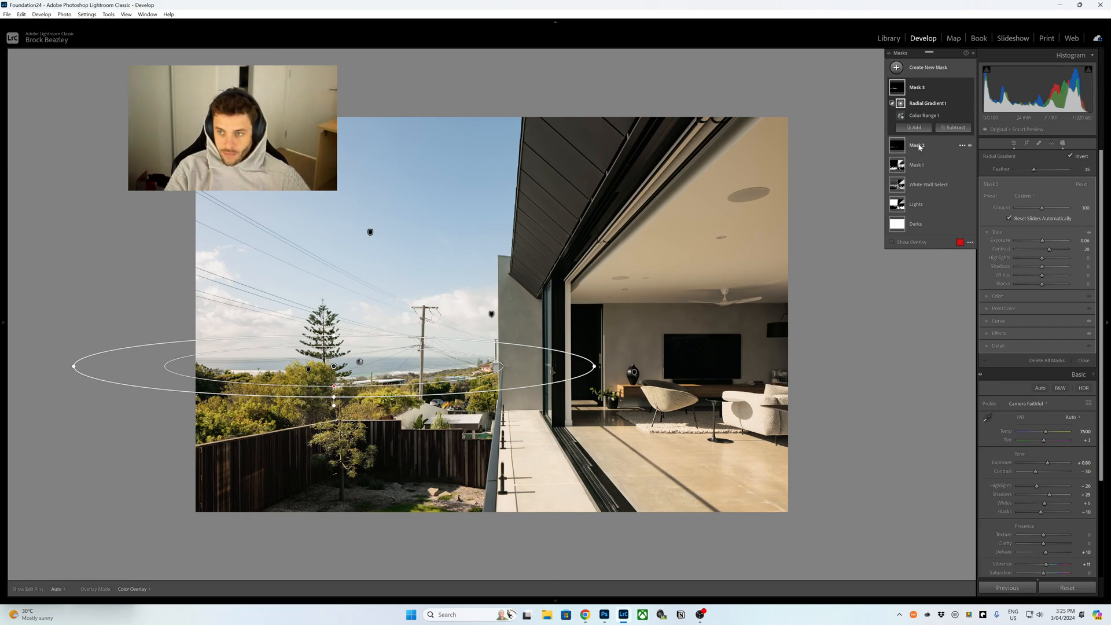
Subtract a narrow linear gradient from the ocean mask along the edge of the rendered wall
left_click(954, 127)
left_click(955, 212)
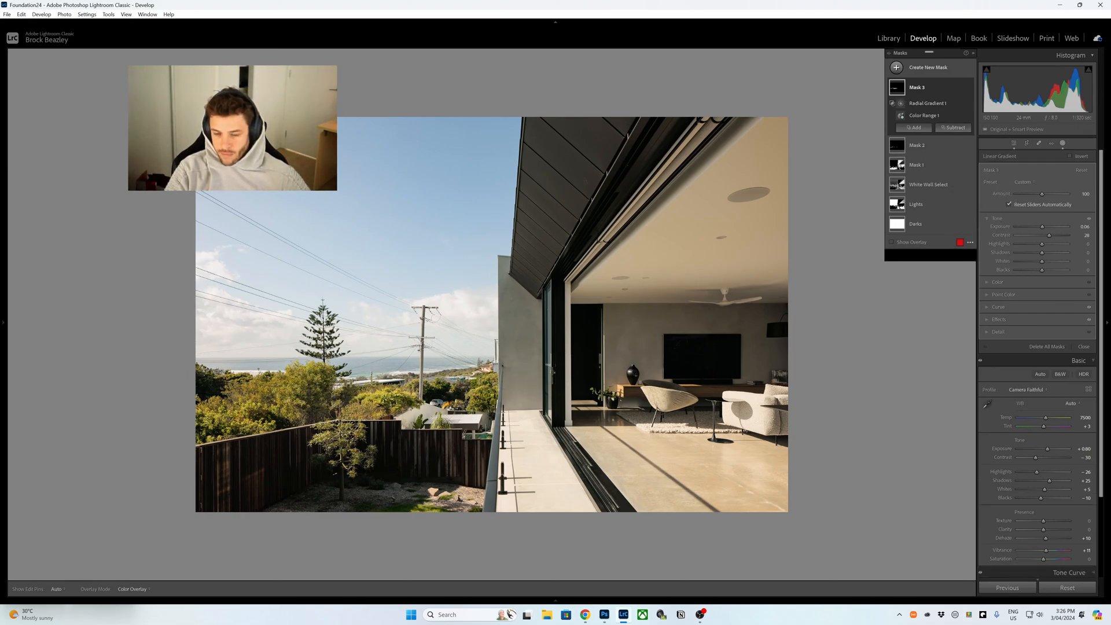
left_click_drag(483, 364, 510, 357)
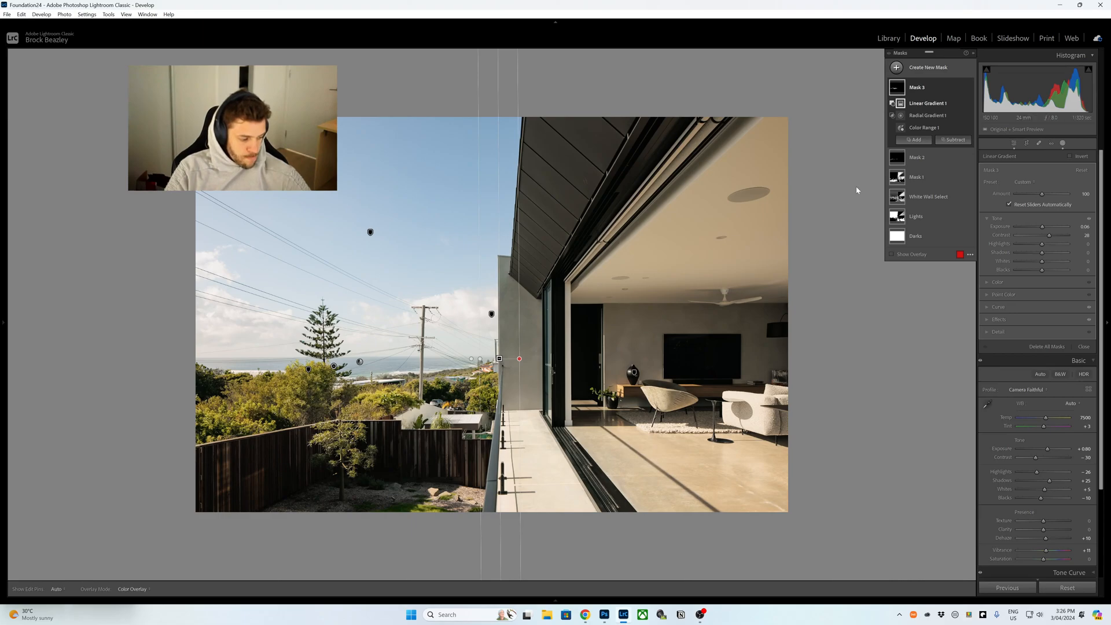
Try setting the photo's overall Contrast to 0 outside the masks, and undo the change
left_click(1062, 142)
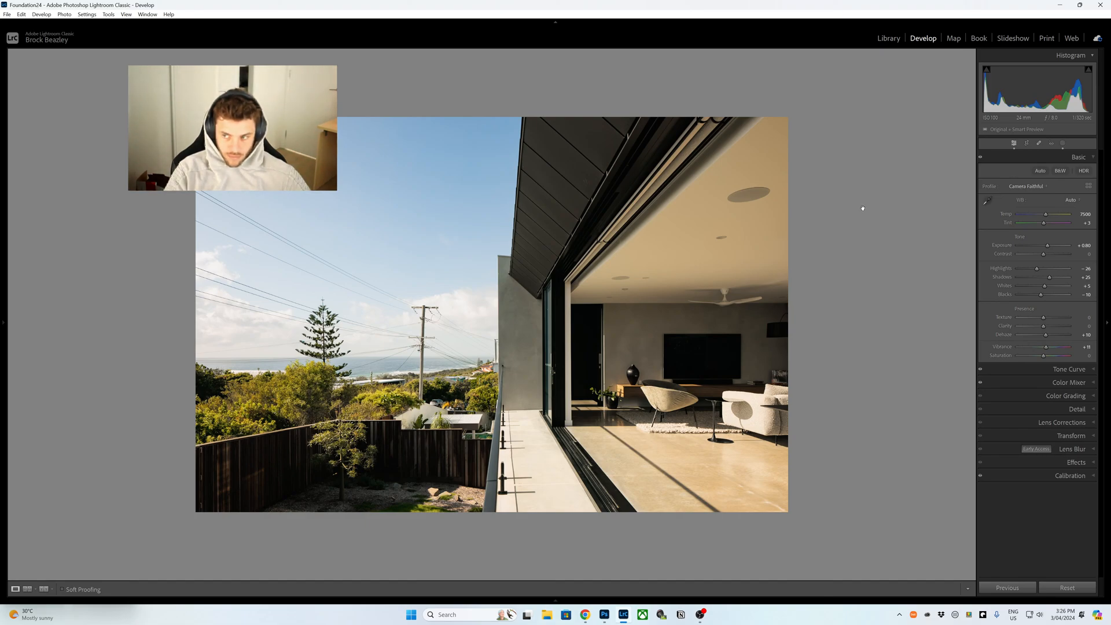
key("ctrl+z")
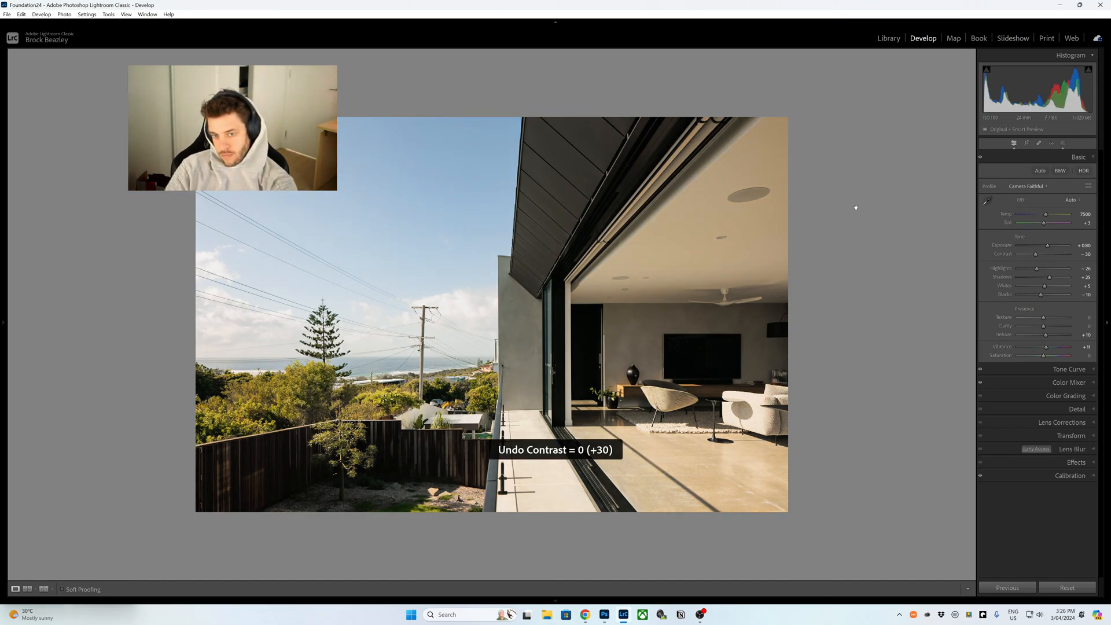
left_click(1062, 143)
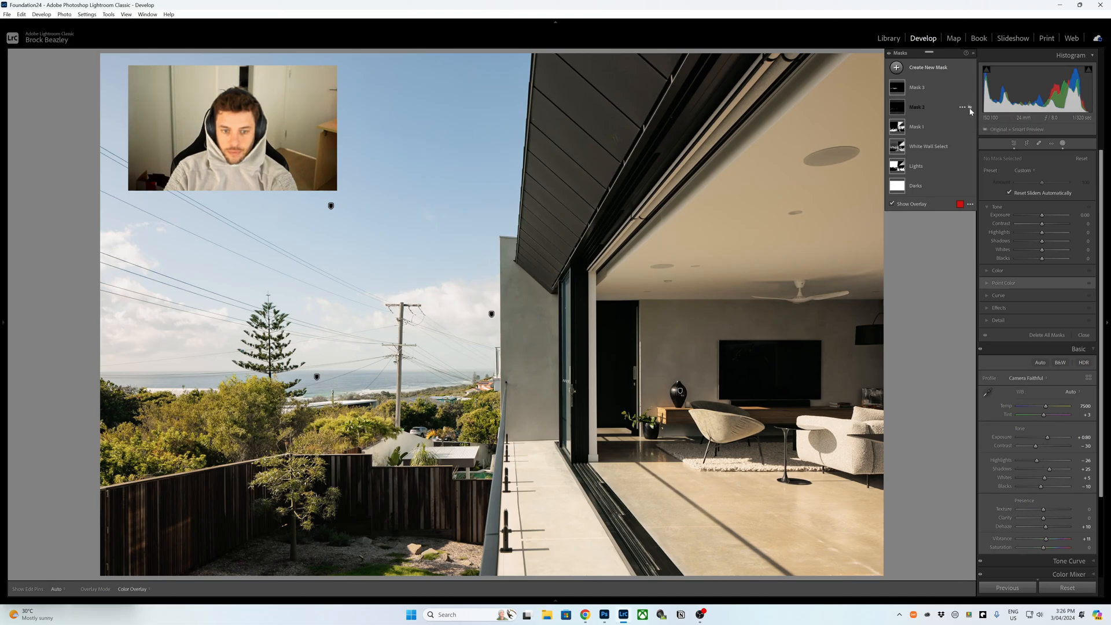
Adjust the foliage mask's Amount, and raise the ocean mask's Amount to 127 and its Saturation slightly
left_click(938, 111)
left_click_drag(1032, 188, 1066, 185)
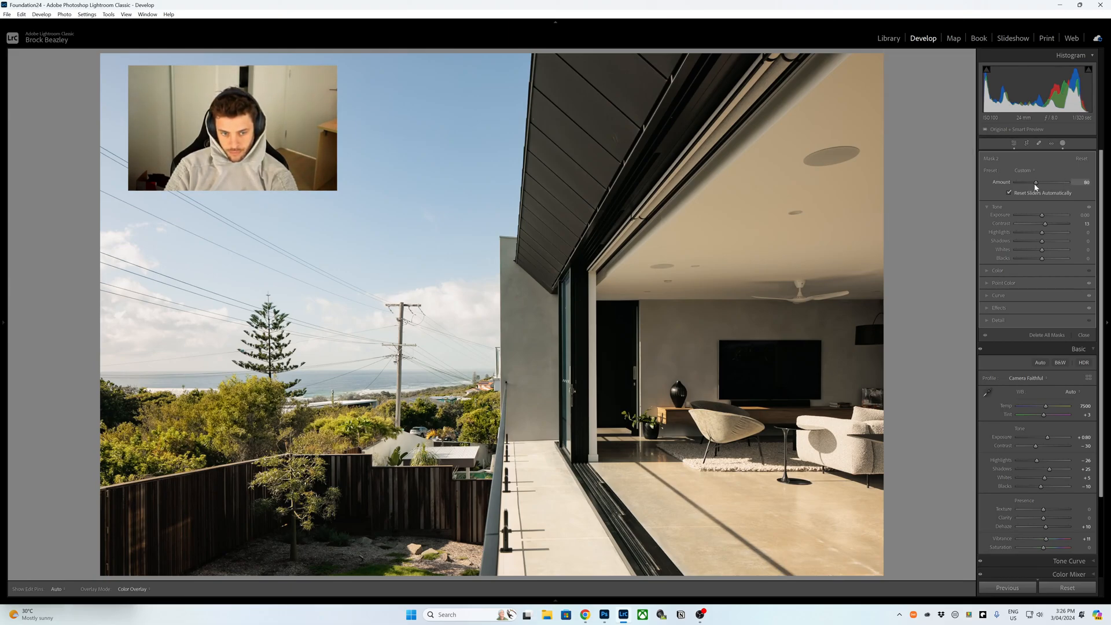
left_click(939, 152)
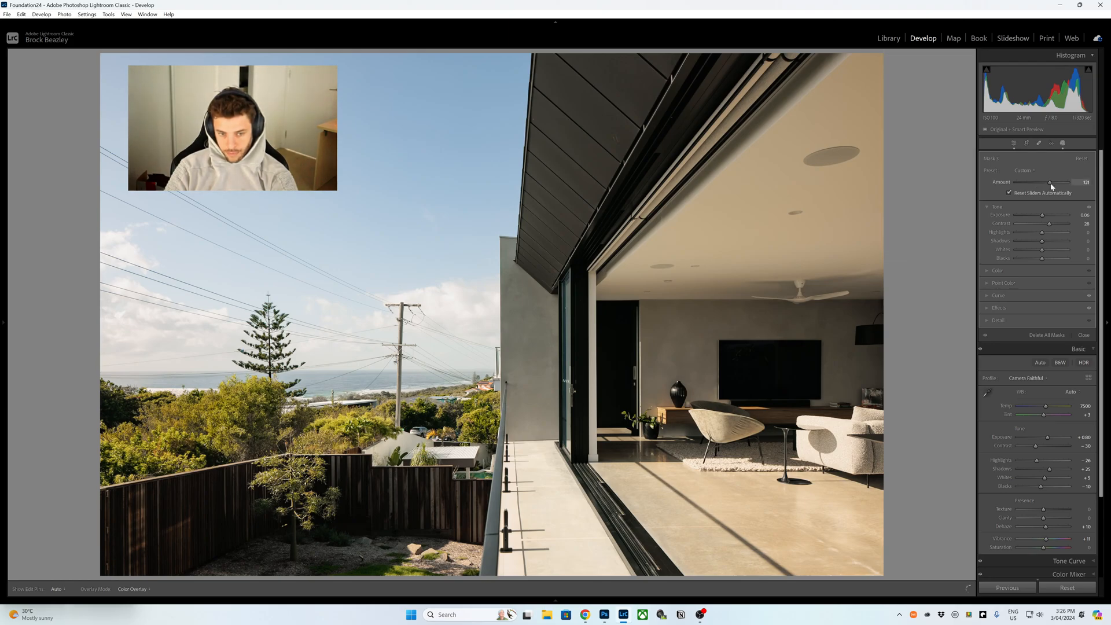
left_click_drag(1051, 186, 1049, 197)
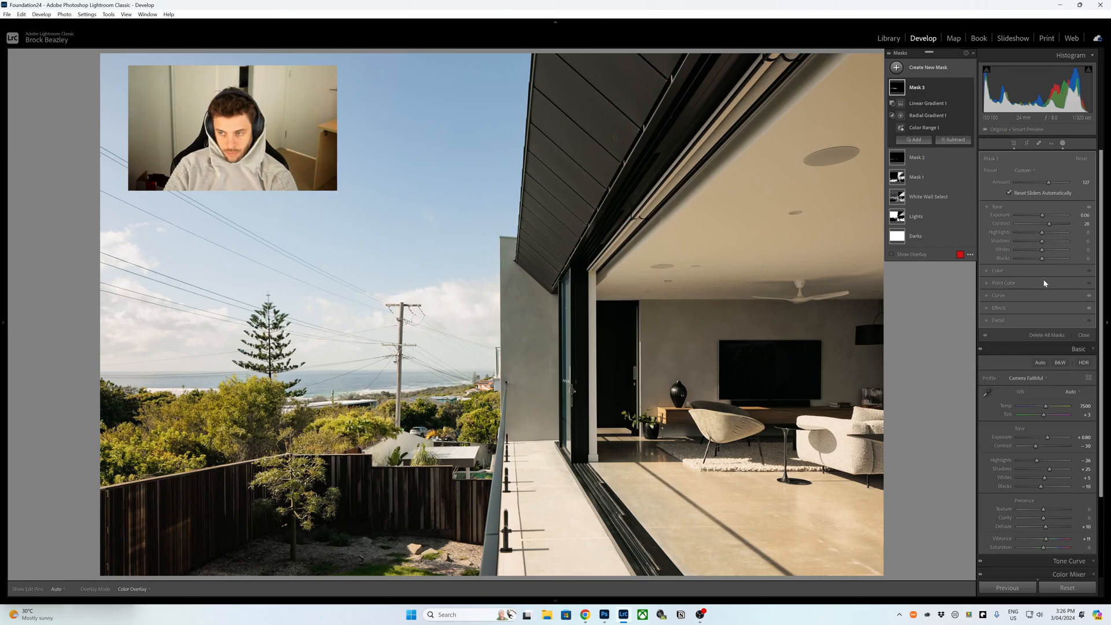
left_click(1004, 271)
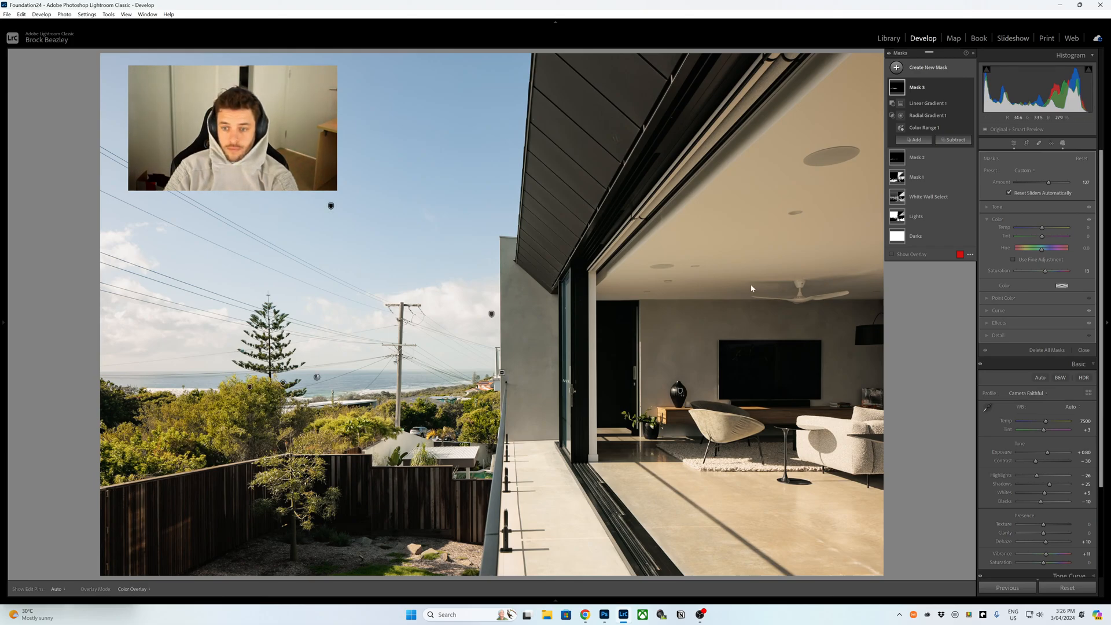
Create a new Color Range mask sampled from the interior ceiling
left_click(913, 139)
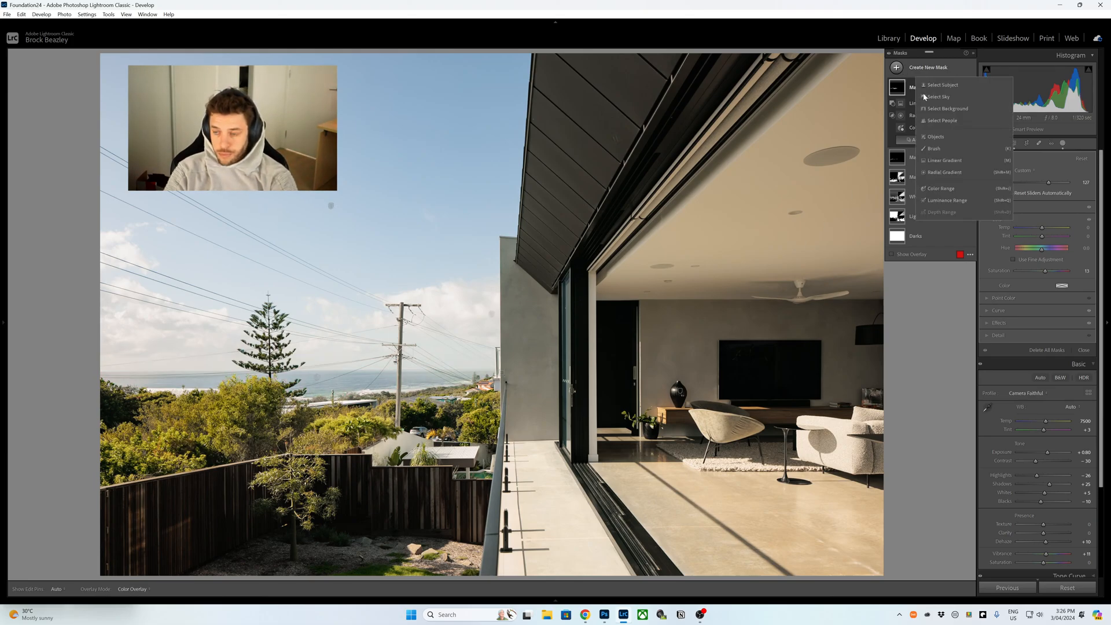
left_click(947, 187)
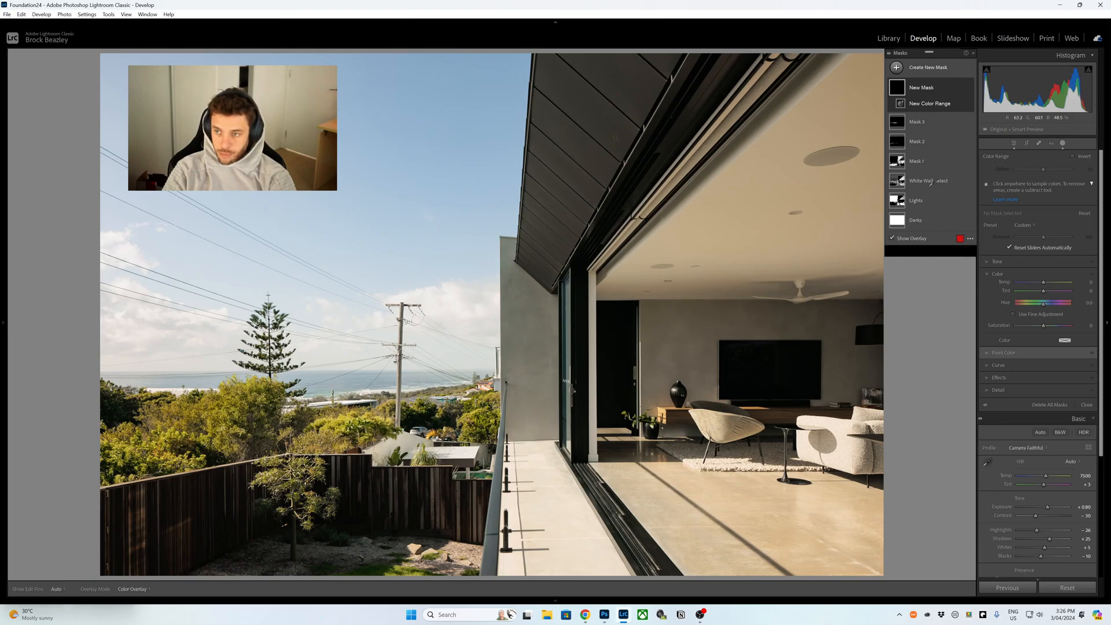
left_click(864, 190)
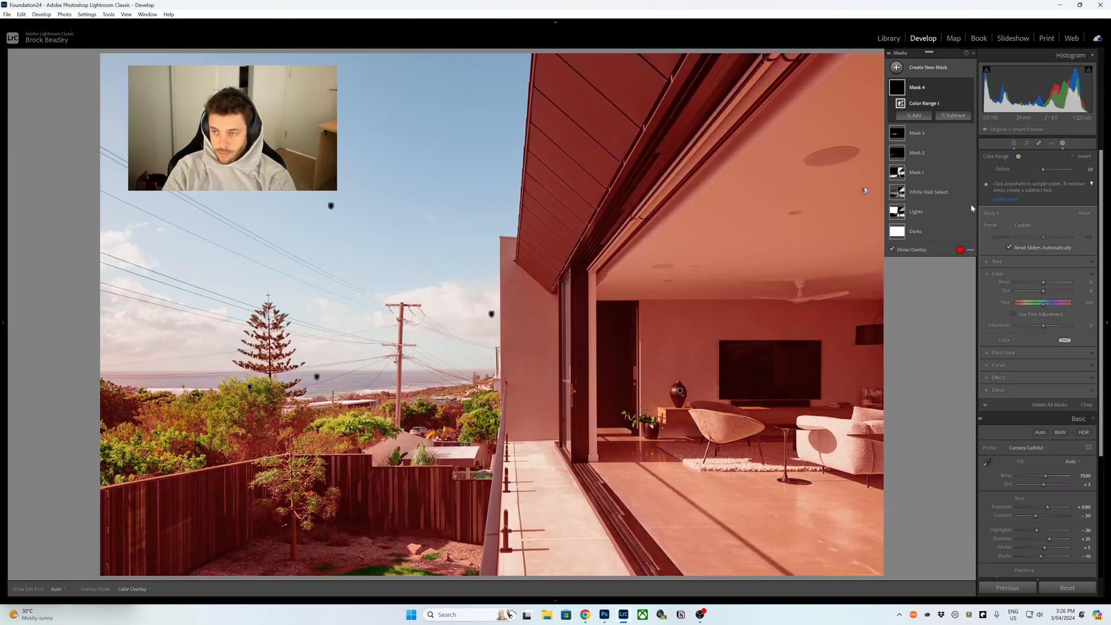
Sample the ceiling's warm tone with Point Color in the new mask and lower its Sat. Shift to -30
left_click(989, 274)
left_click(998, 287)
left_click(994, 297)
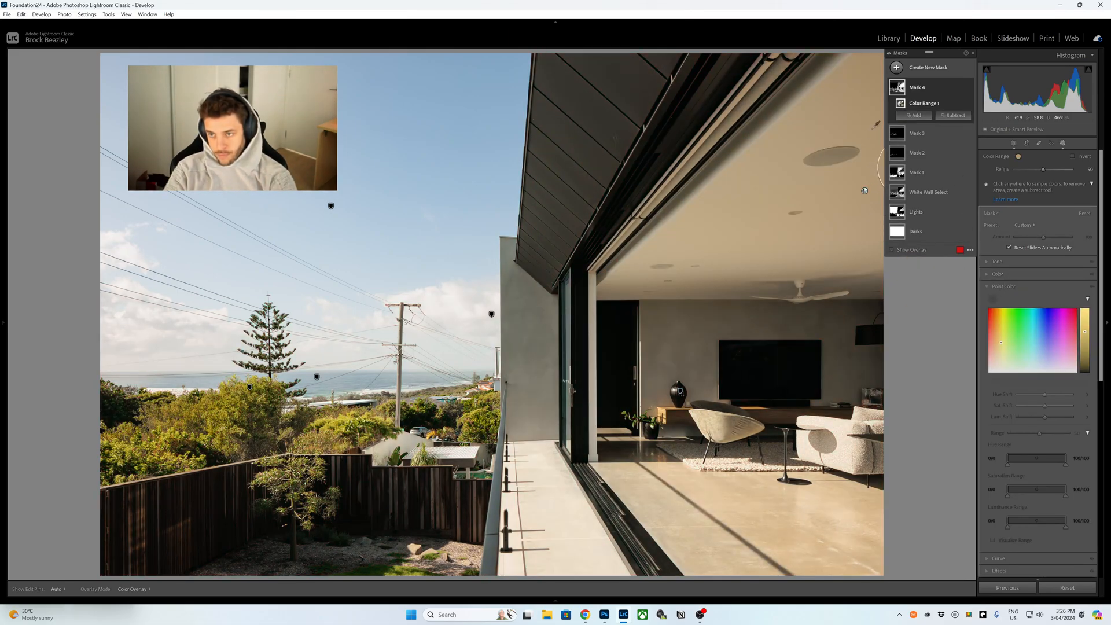
left_click(873, 128)
left_click_drag(1044, 405, 1035, 409)
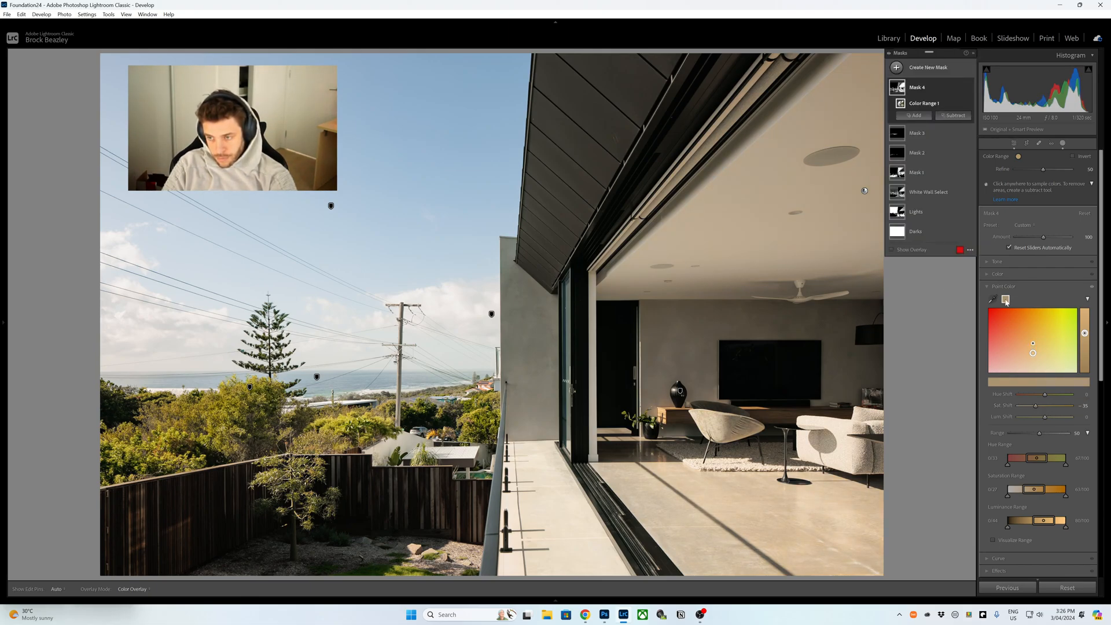
Try to sample another ceiling tone with Point Color, and lower the existing sample's Sat. Shift to -47
left_click(993, 298)
left_click(878, 74)
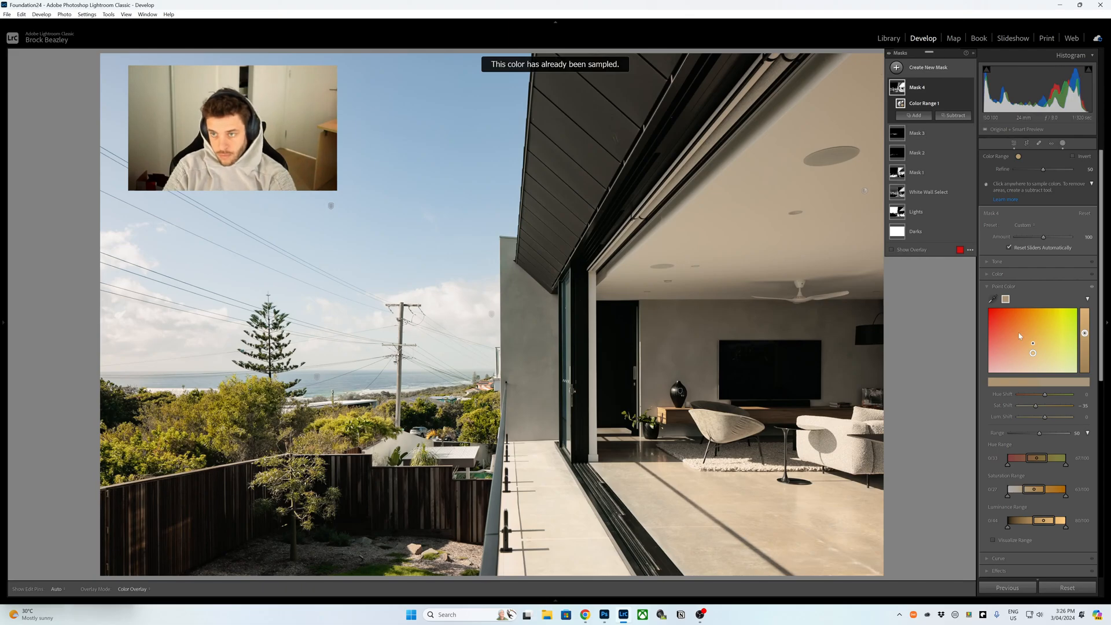
left_click(993, 299)
left_click(878, 77)
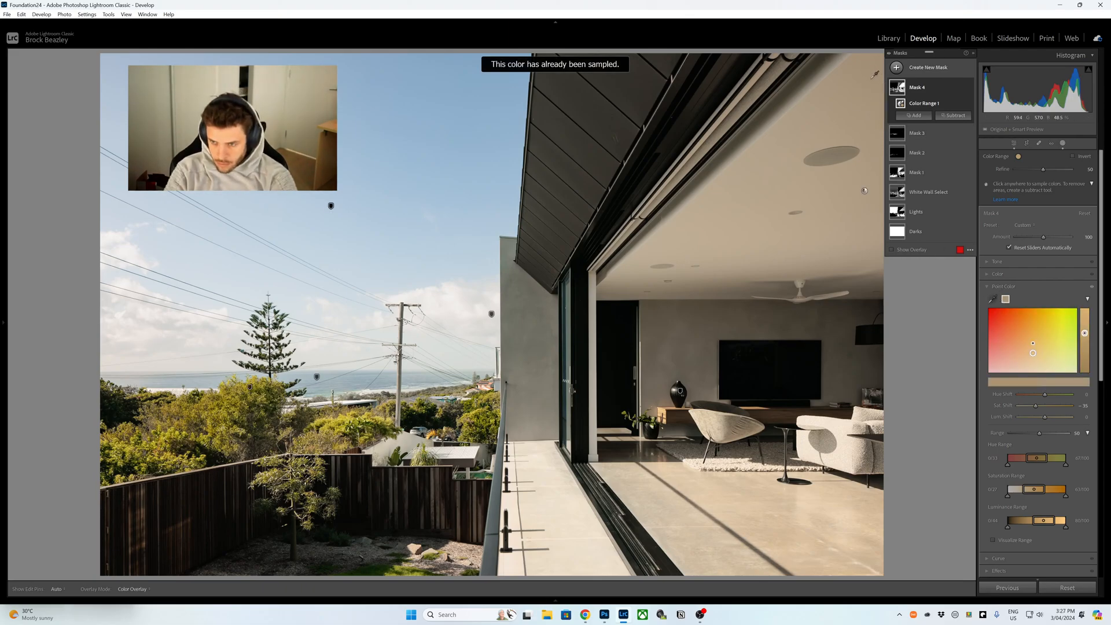
left_click_drag(1035, 406, 1032, 406)
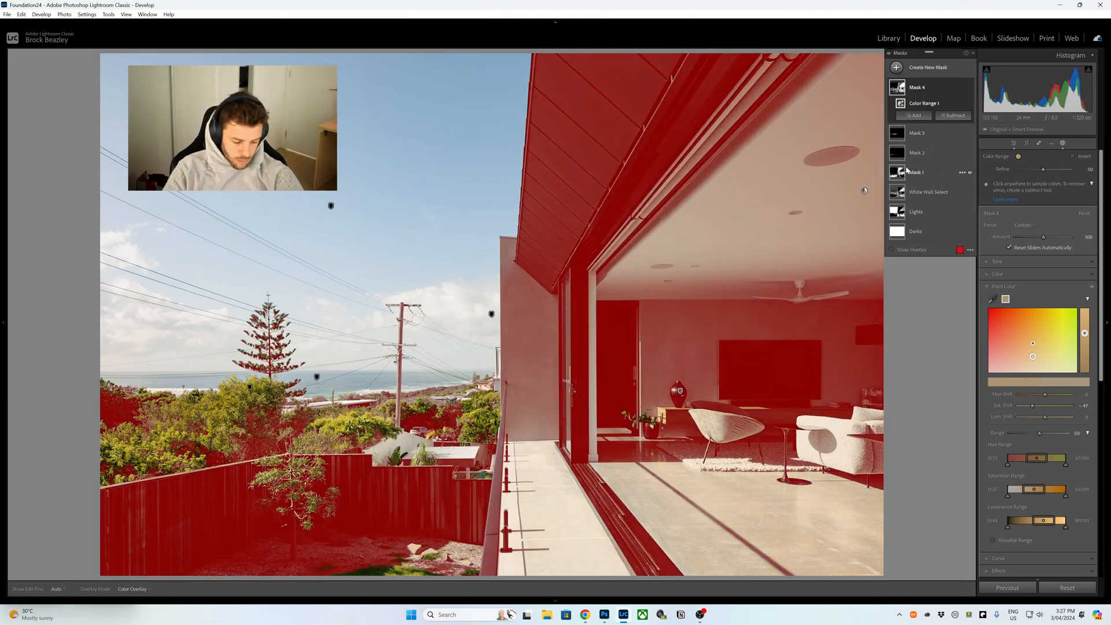
Intersect the ceiling colour mask with a brush and set the brush's Flow to 67
left_click(953, 115)
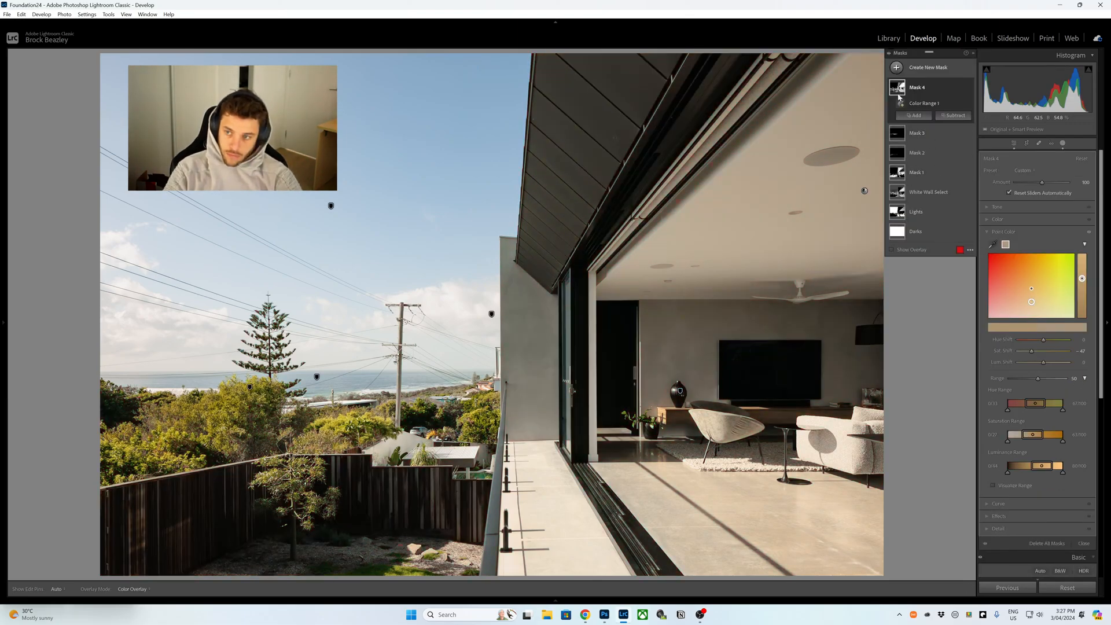
left_click(967, 200)
scroll(806, 164, "up", 5)
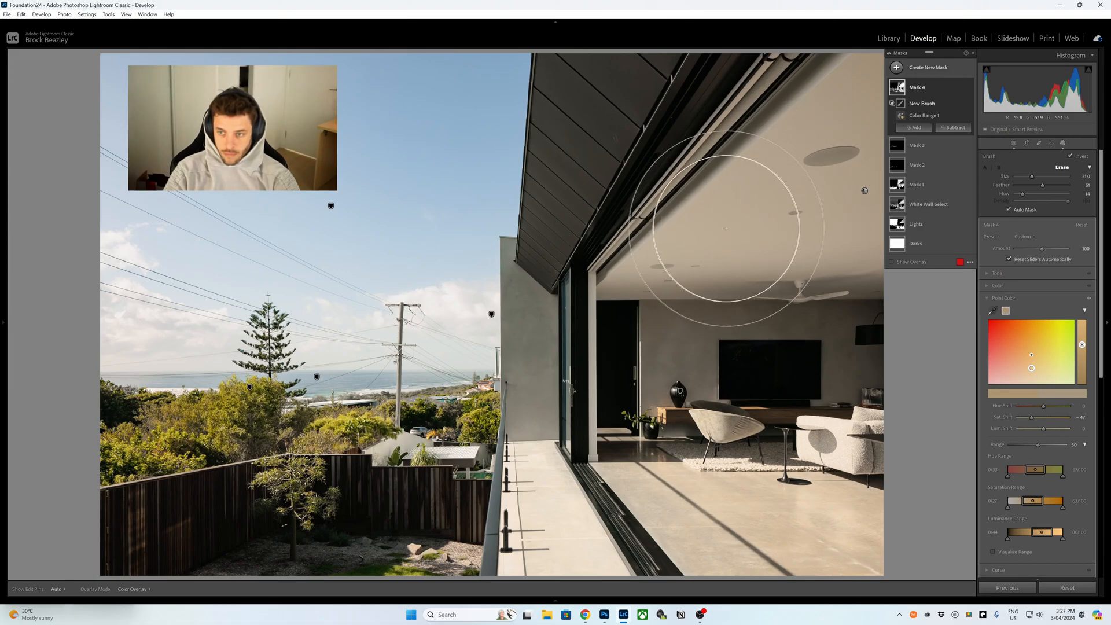
key("h")
scroll(818, 124, "down", 3)
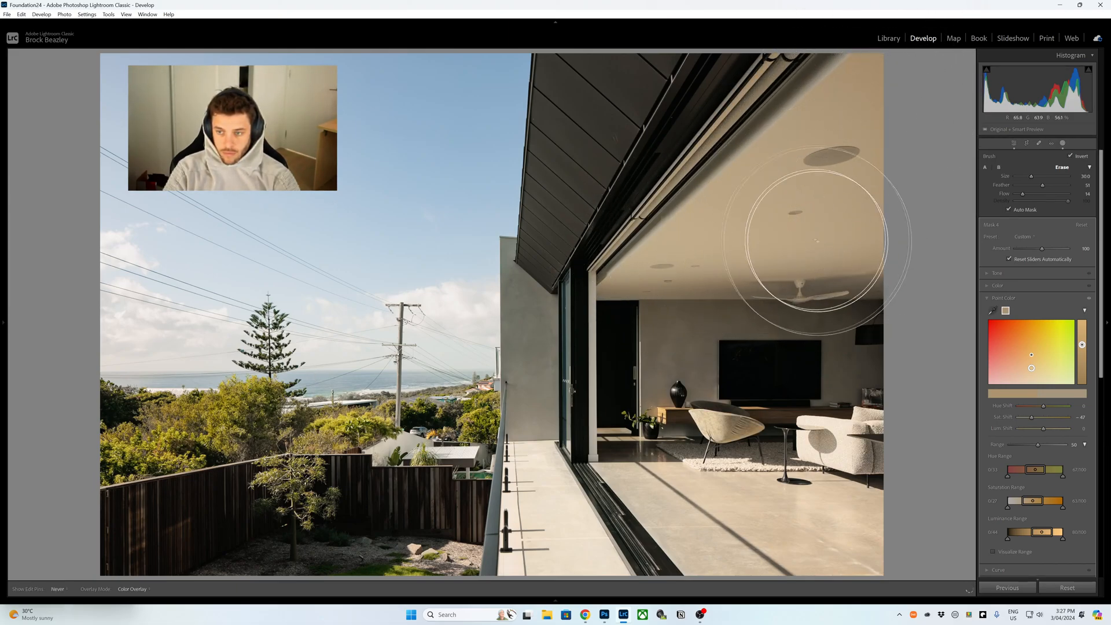
key("h")
left_click_drag(1022, 194, 1038, 198)
Paint the intersecting brush over the ceiling and the interior back wall, adjusting the brush size as needed
key("h")
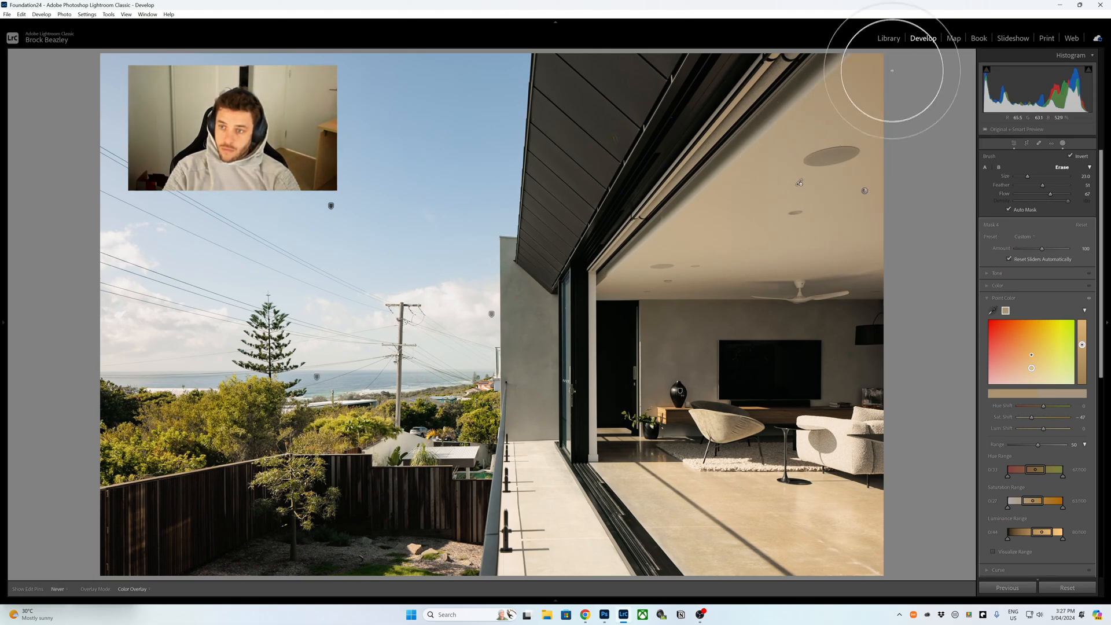
scroll(677, 252, "down", 2)
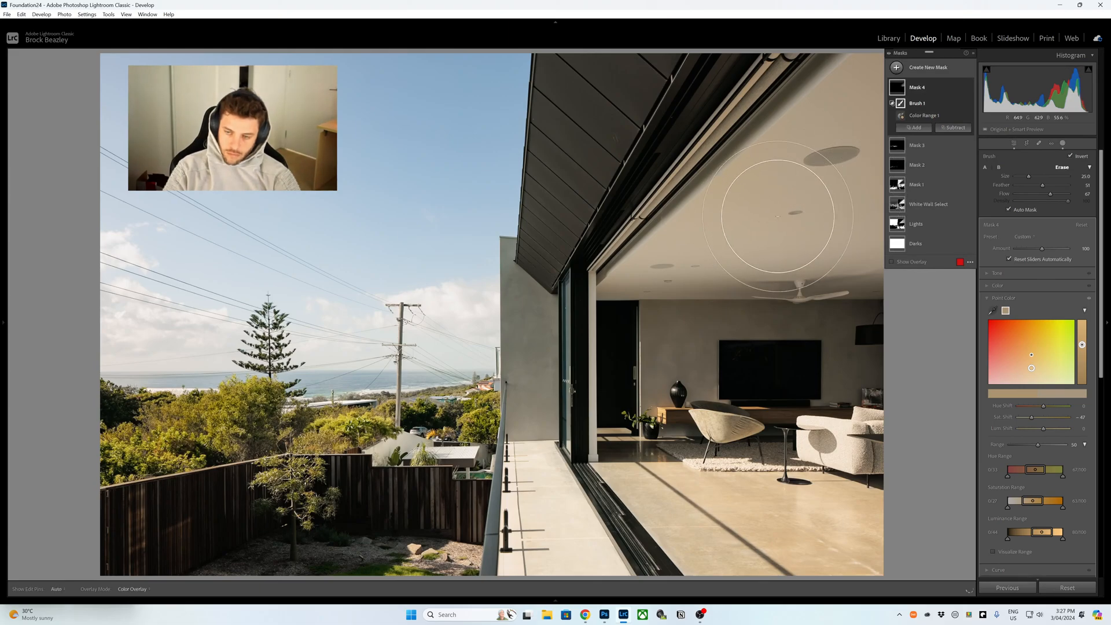
scroll(727, 218, "up", 4)
scroll(657, 261, "down", 6)
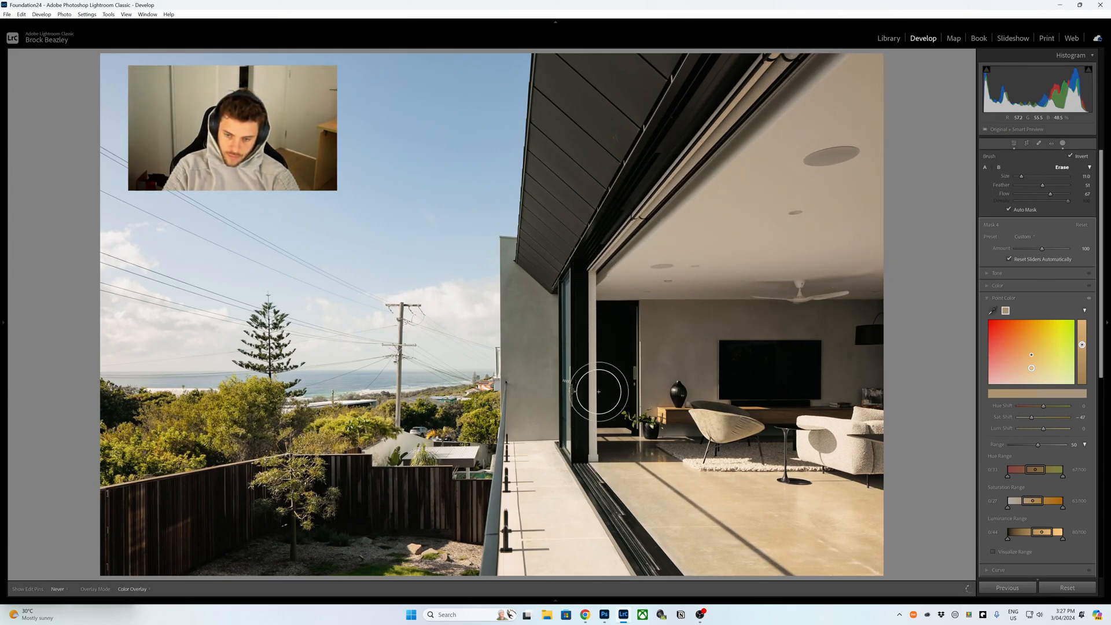
scroll(665, 289, "up", 3)
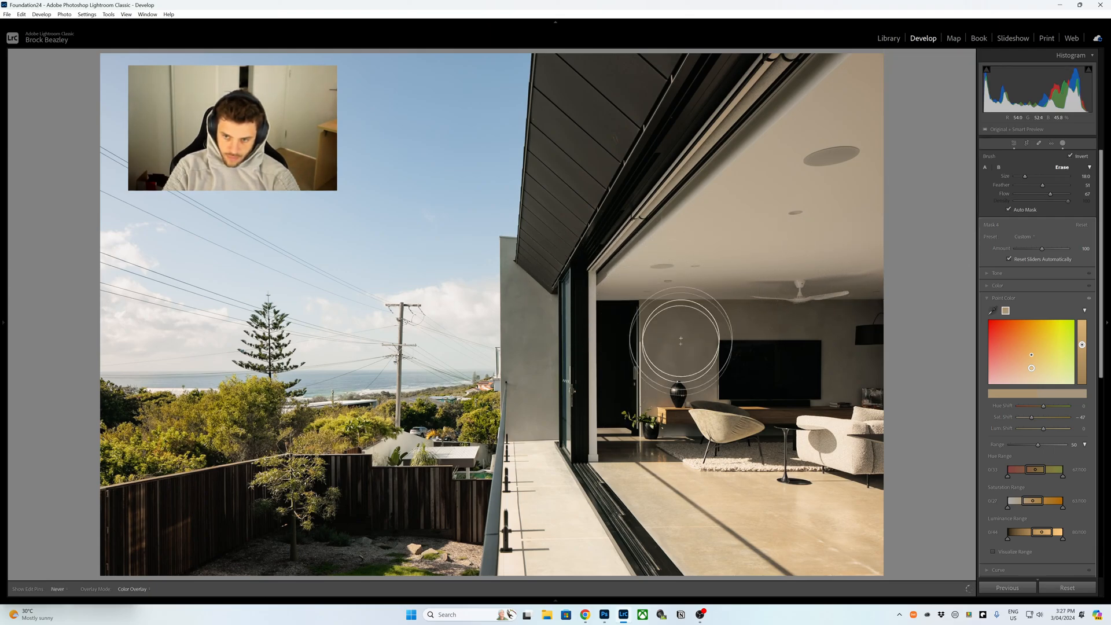
Paint the brush over the concrete floor up to the door track and touch up the ceiling, resizing it as needed
scroll(868, 406, "up", 2)
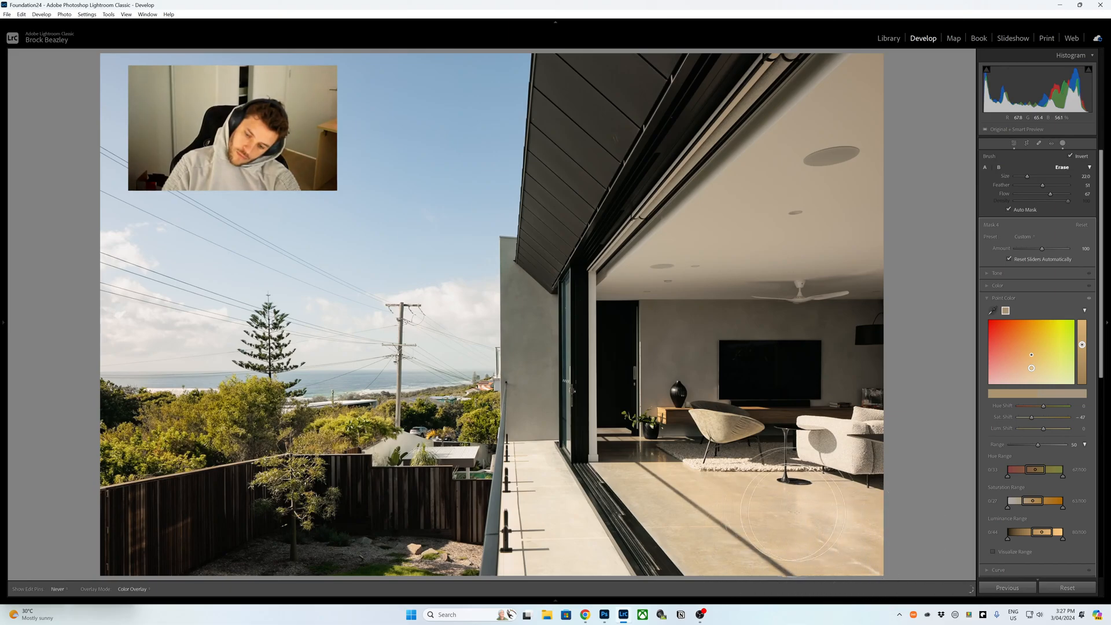
scroll(654, 539, "down", 3)
key("h")
scroll(644, 473, "down", 1)
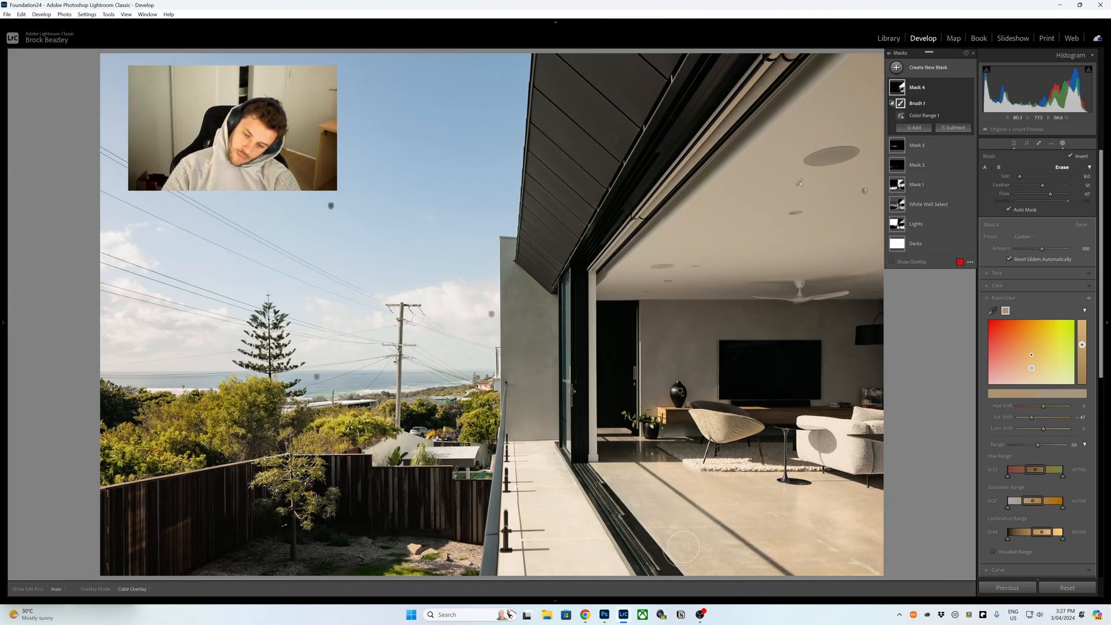
key("h")
scroll(843, 511, "up", 4)
key("h")
scroll(863, 268, "up", 2)
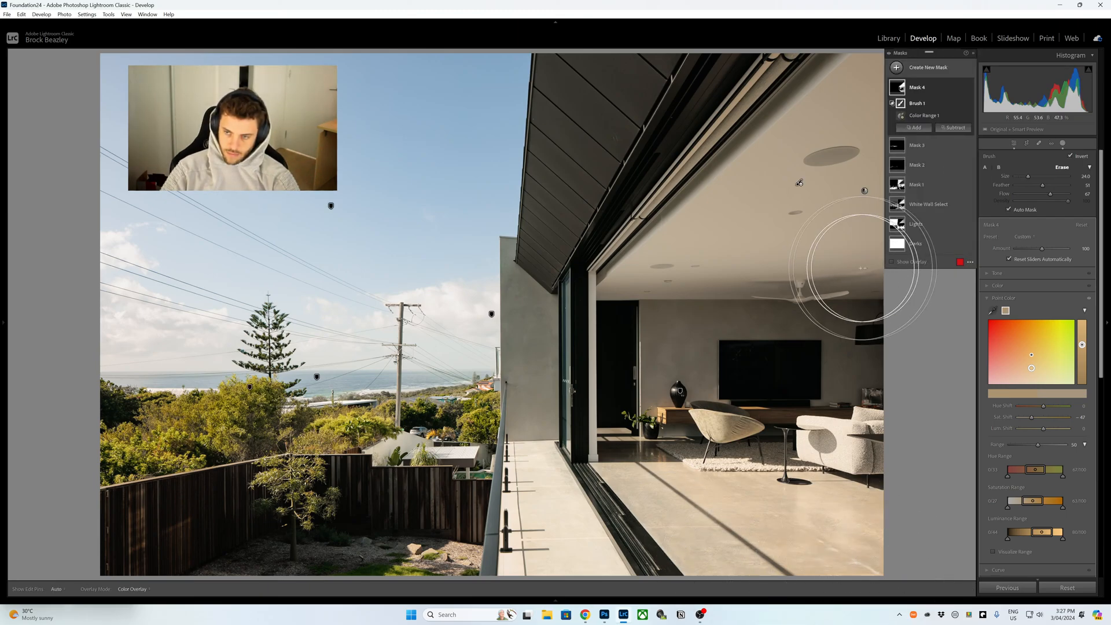
scroll(702, 263, "down", 2)
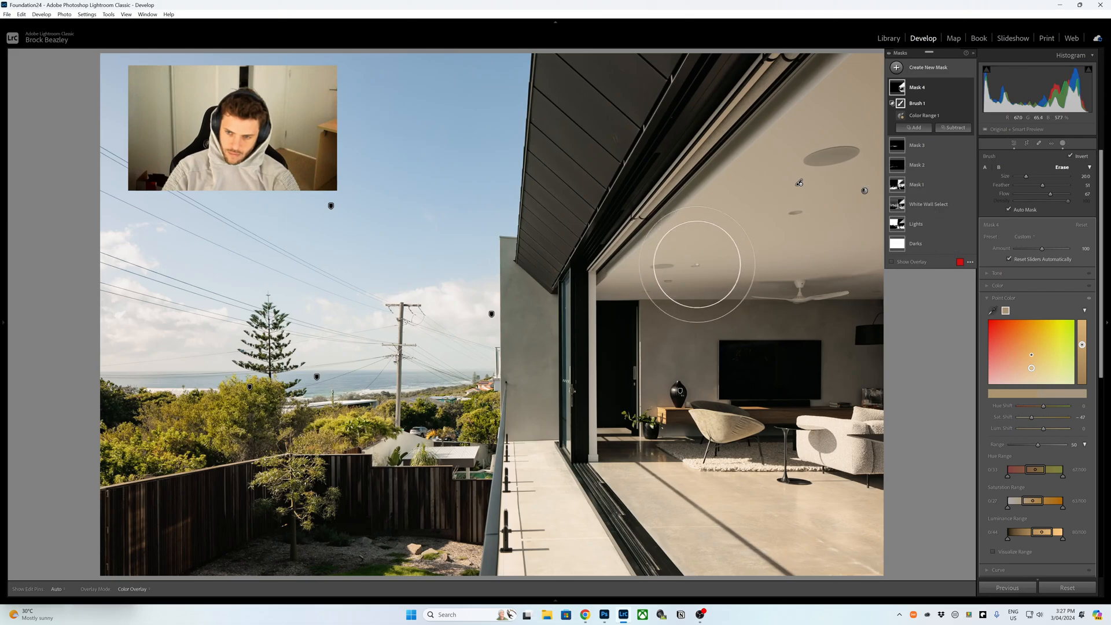
key("h")
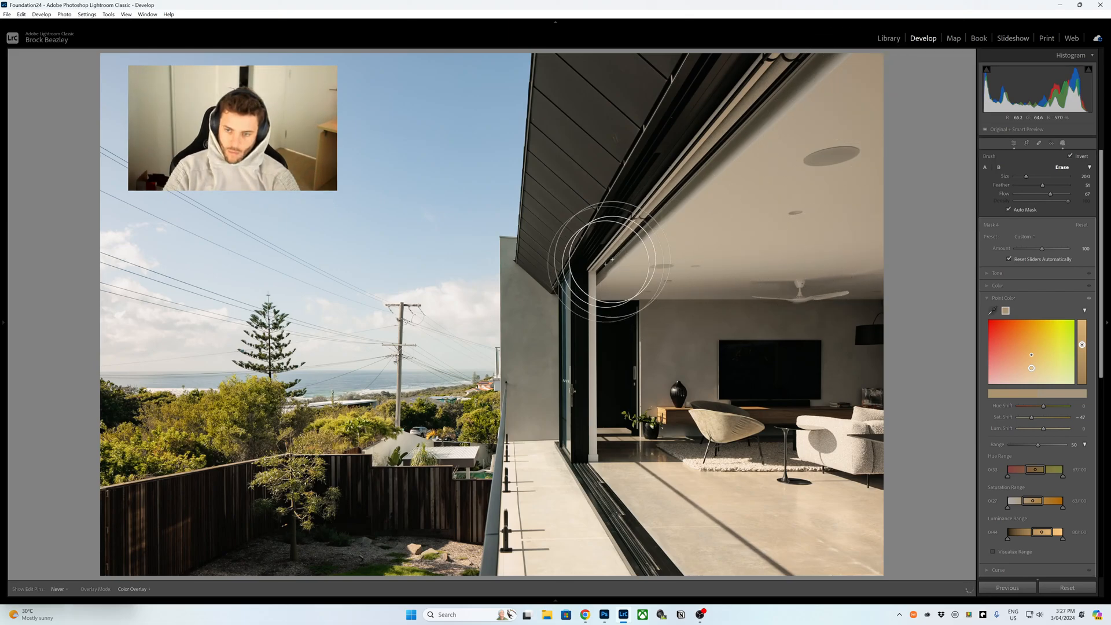
key("h")
left_click(926, 67)
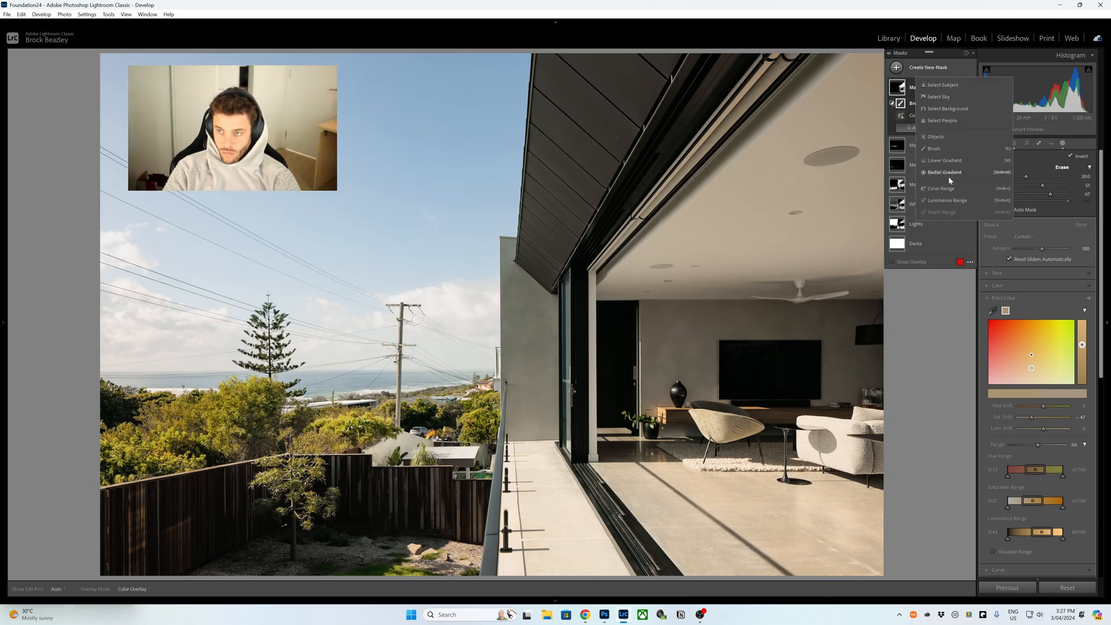
left_click(933, 147)
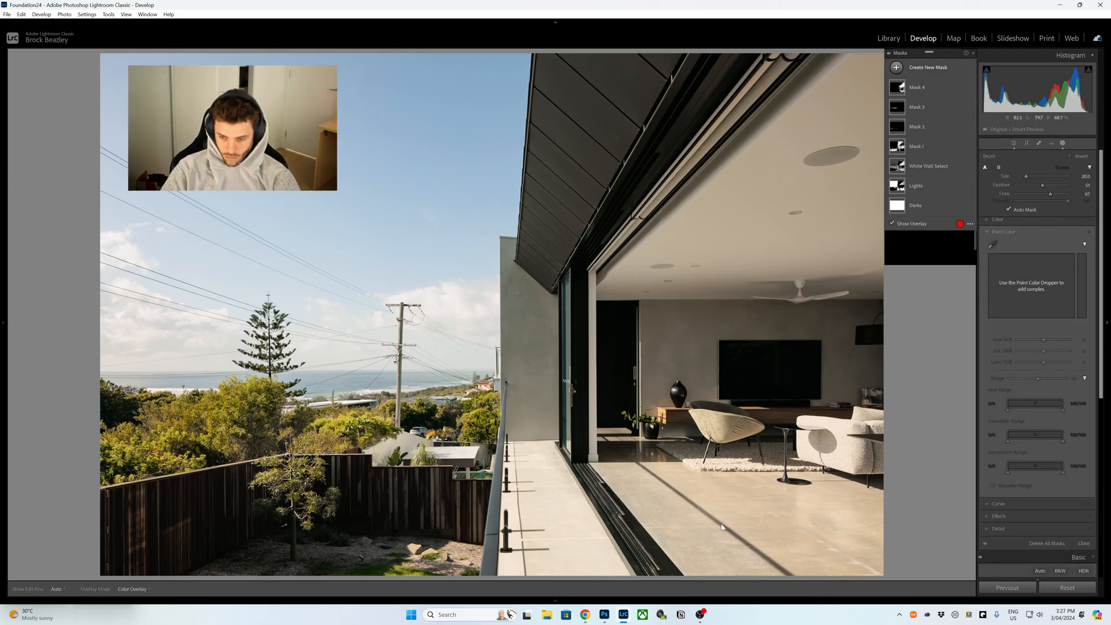
key("Escape")
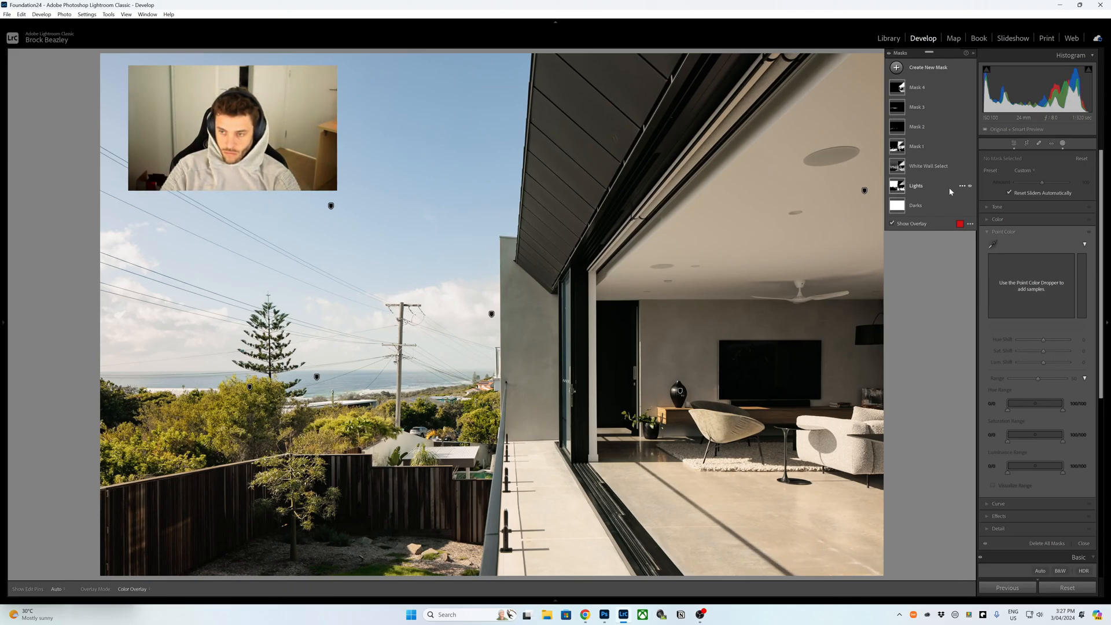
key("d")
left_click(1062, 144)
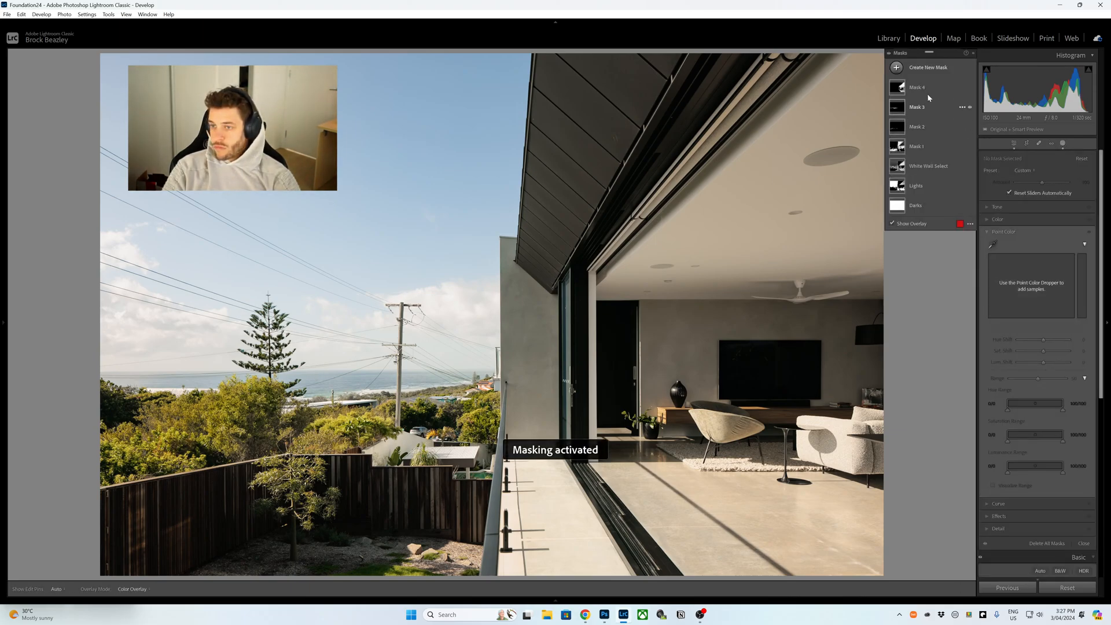
Create a new brush mask and paint it over the interior concrete floor up to the door track, resizing the brush as needed
left_click(923, 68)
left_click(934, 149)
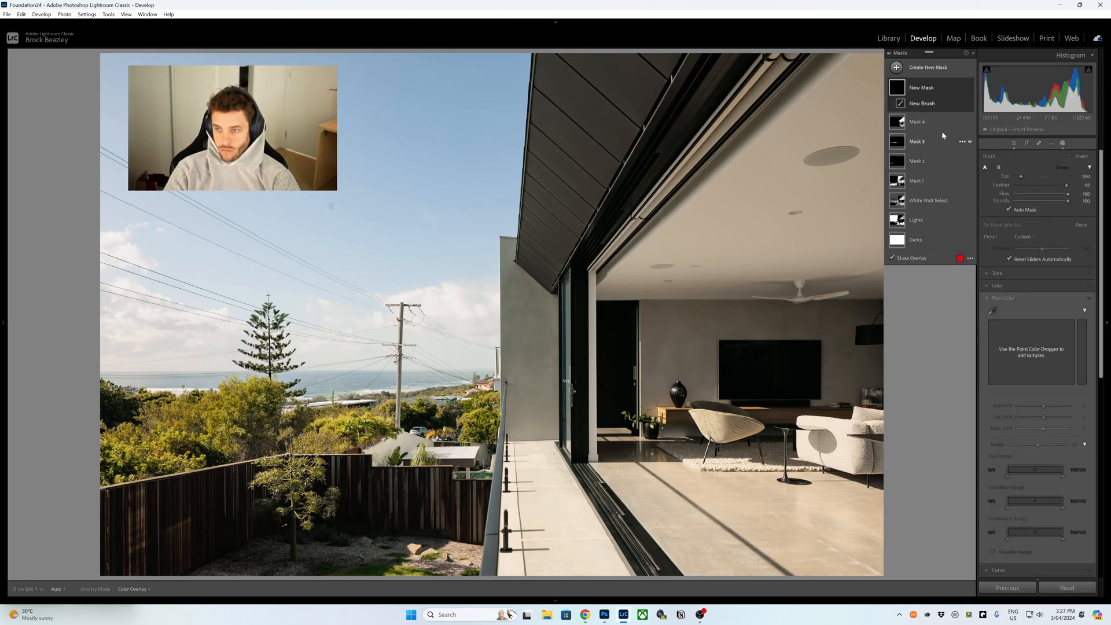
key("bracketright")
mouse_move(776, 544)
left_mouse_down()
mouse_move(817, 566)
mouse_move(841, 554)
mouse_move(868, 563)
mouse_move(864, 520)
mouse_move(806, 490)
mouse_move(826, 490)
mouse_move(738, 496)
mouse_move(748, 493)
mouse_move(660, 474)
mouse_move(705, 518)
mouse_move(801, 558)
mouse_move(732, 525)
mouse_move(749, 550)
mouse_move(822, 529)
mouse_move(882, 528)
mouse_move(878, 508)
mouse_move(842, 536)
mouse_move(678, 563)
mouse_move(709, 571)
mouse_move(659, 520)
mouse_move(664, 509)
mouse_move(594, 470)
mouse_move(617, 465)
mouse_move(605, 452)
mouse_move(641, 441)
mouse_move(605, 437)
mouse_move(668, 466)
left_mouse_up()
key("bracketleft")
key("bracketleft")
key("bracketright")
key("bracketright")
key("bracketright")
key("bracketleft")
key("bracketleft")
key("bracketleft")
key("bracketleft")
key("bracketleft")
key("bracketright")
key("bracketright")
left_click_drag(859, 531, 875, 569)
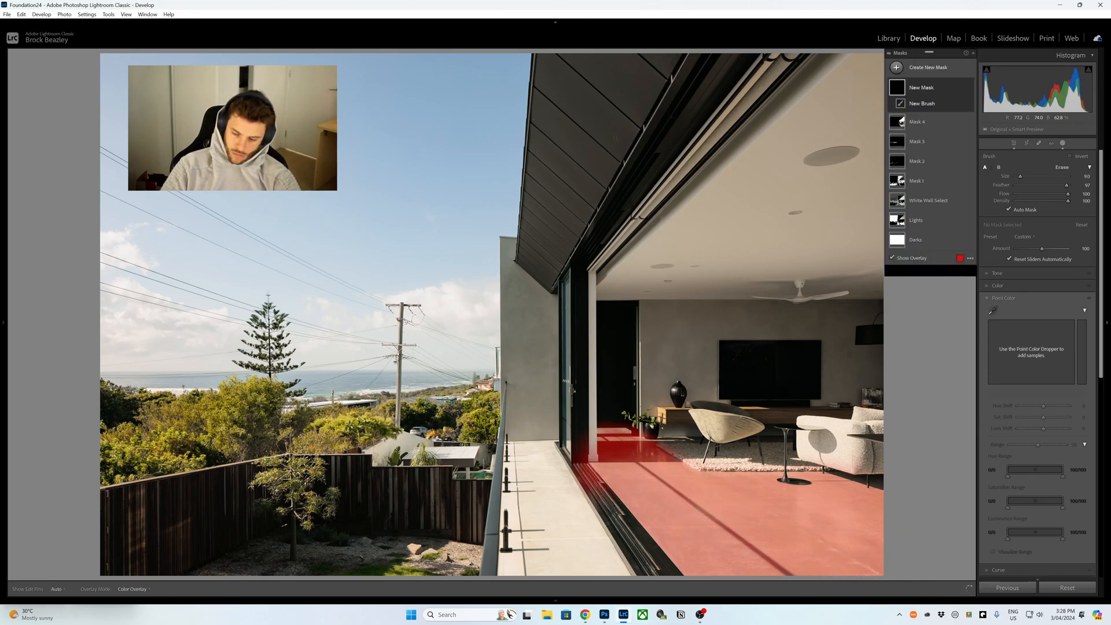
Sample the concrete floor's warm tone with Point Color and set its Sat. Shift to -37
left_click(993, 311)
left_click(857, 558)
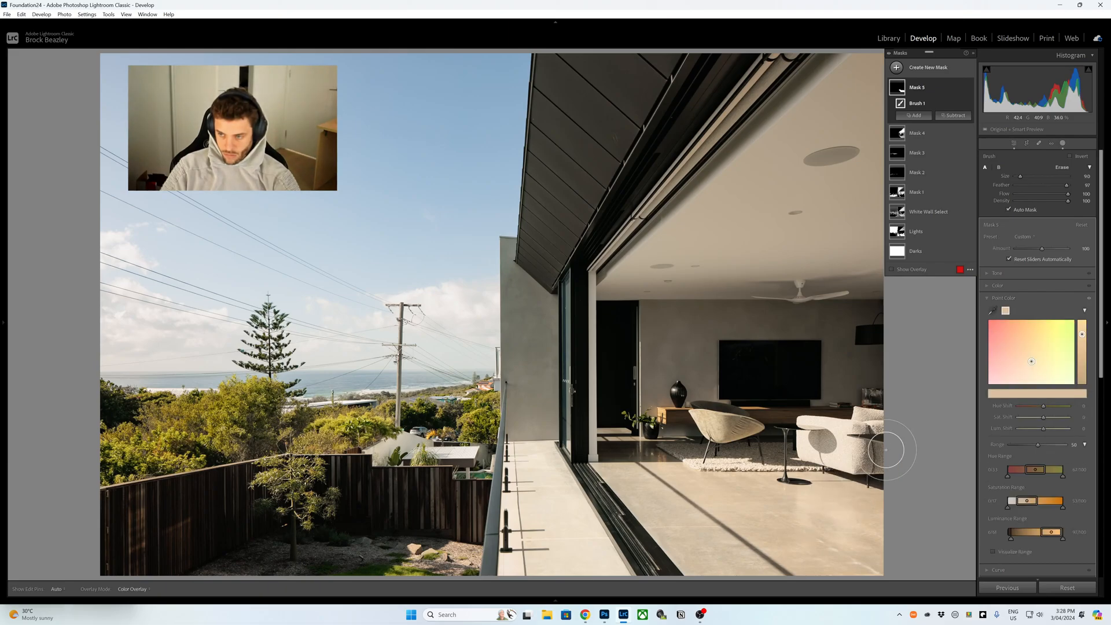
left_click_drag(1044, 421, 1043, 421)
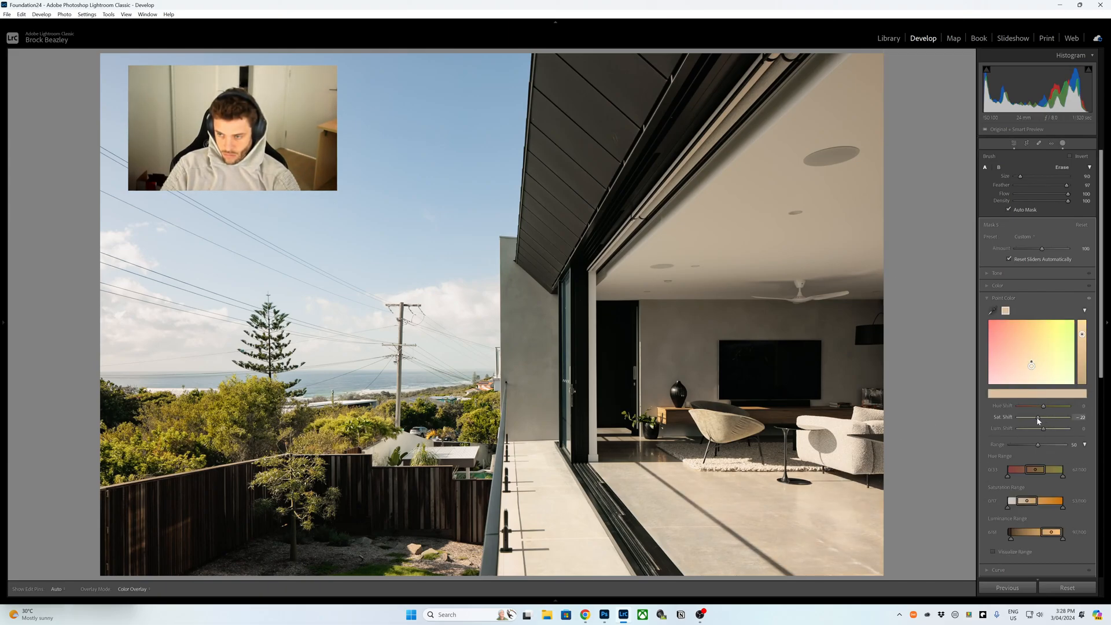
left_click_drag(1033, 422, 1034, 422)
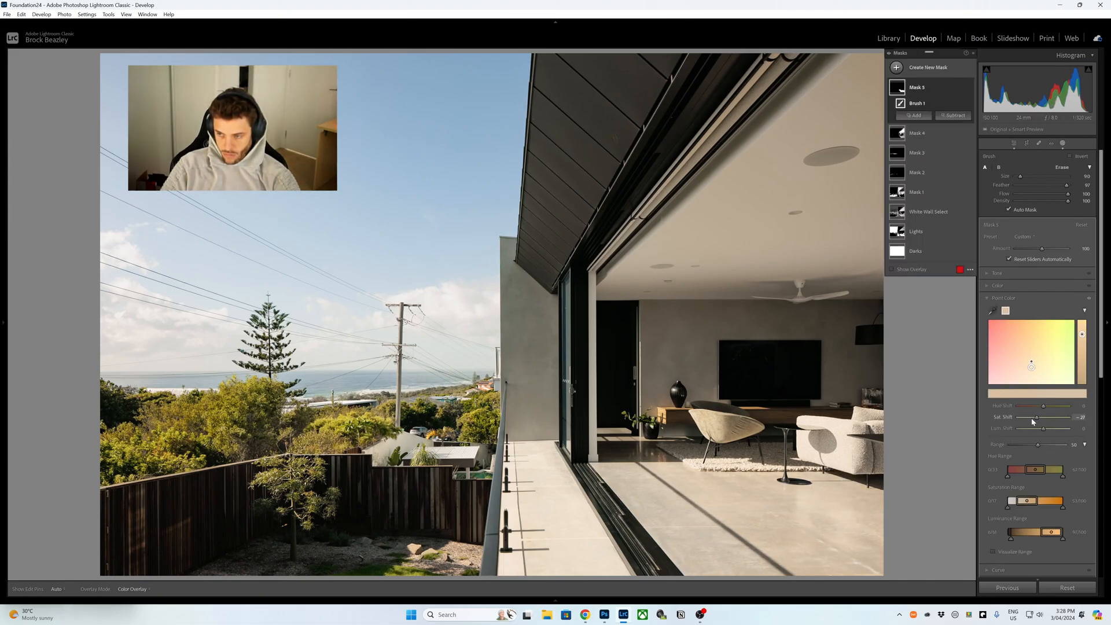
Create an object mask by boxing in the grey exterior wall beside the sliding door
left_click(922, 68)
left_click(911, 150)
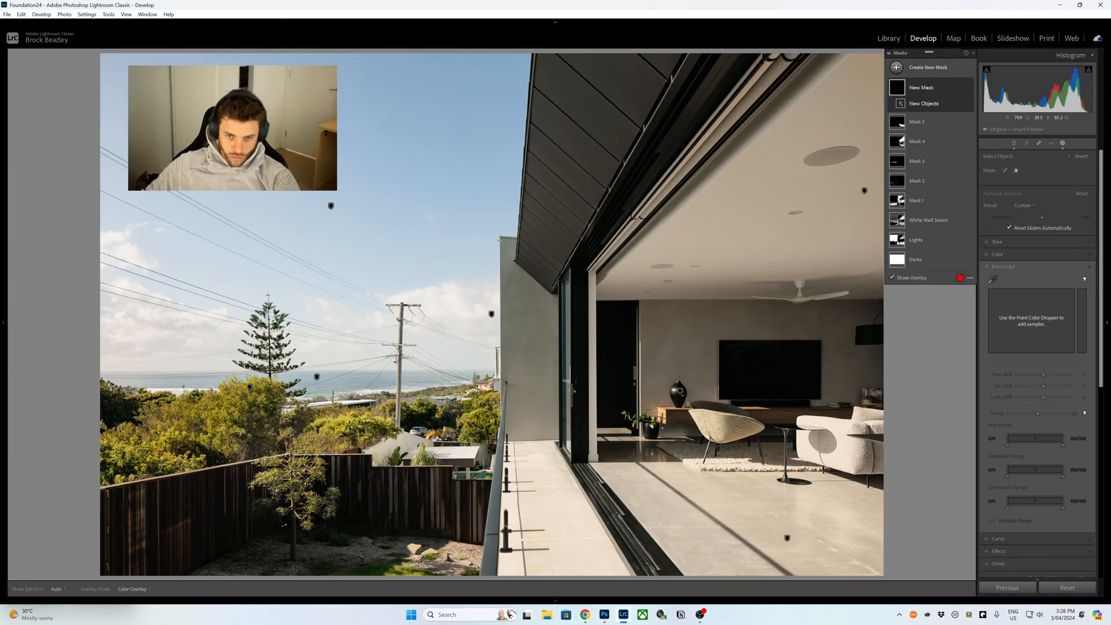
left_click_drag(497, 236, 561, 443)
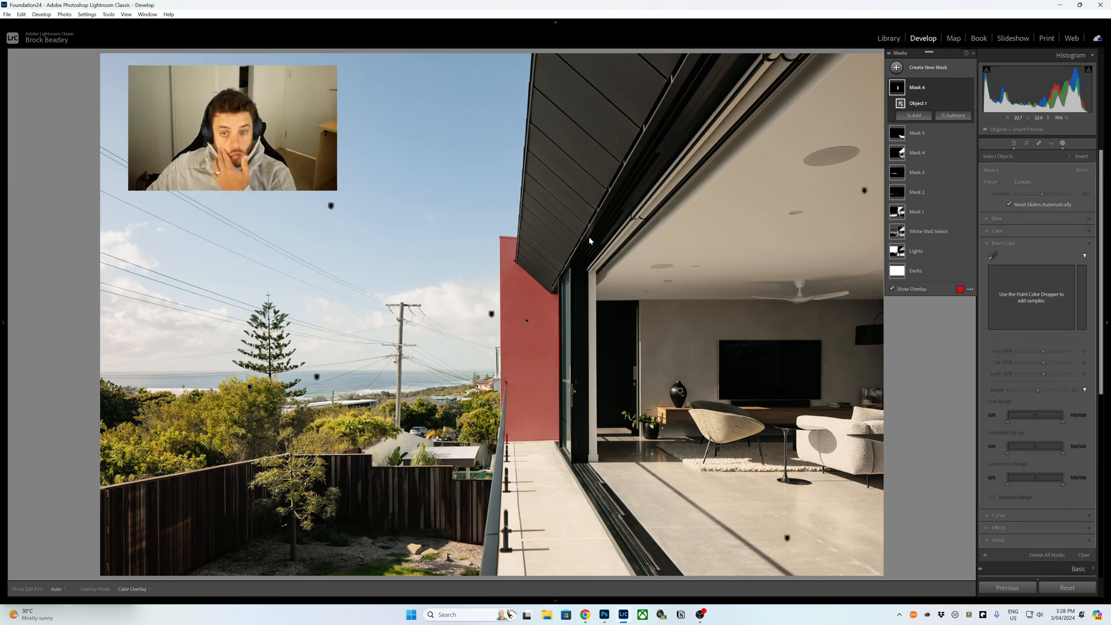
Sample the grey exterior wall with Point Color and set its Sat. Shift to -43
left_click(993, 256)
left_click(557, 321)
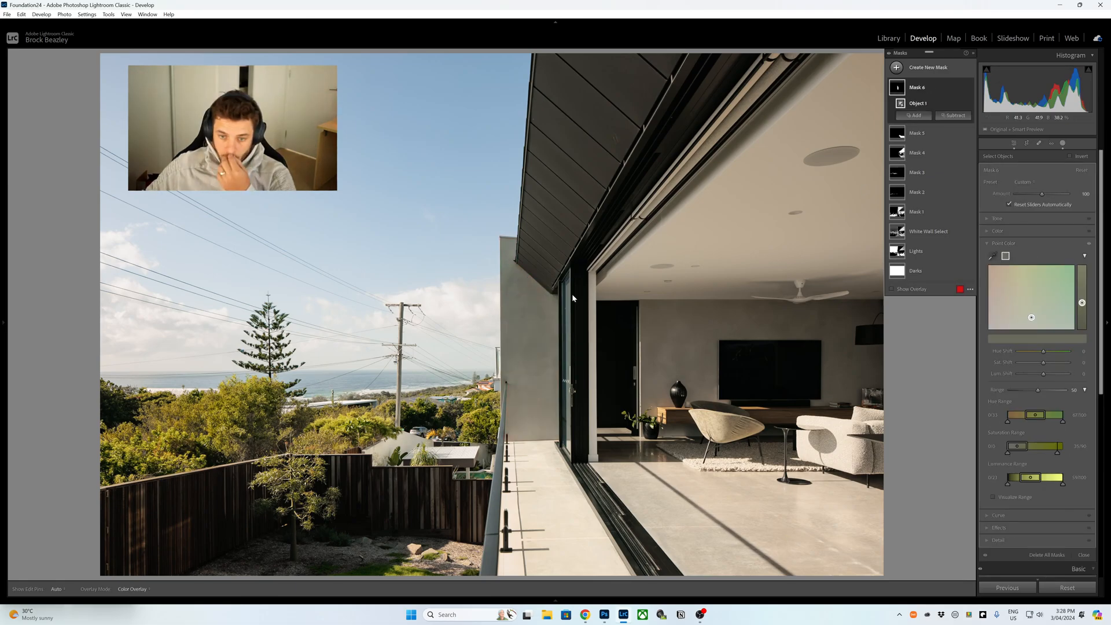
left_click_drag(1044, 362, 1039, 366)
left_click_drag(1037, 366, 1032, 366)
Sample a second, greener tone of the exterior wall with Point Color and set its Sat. Shift to -33
left_click(993, 256)
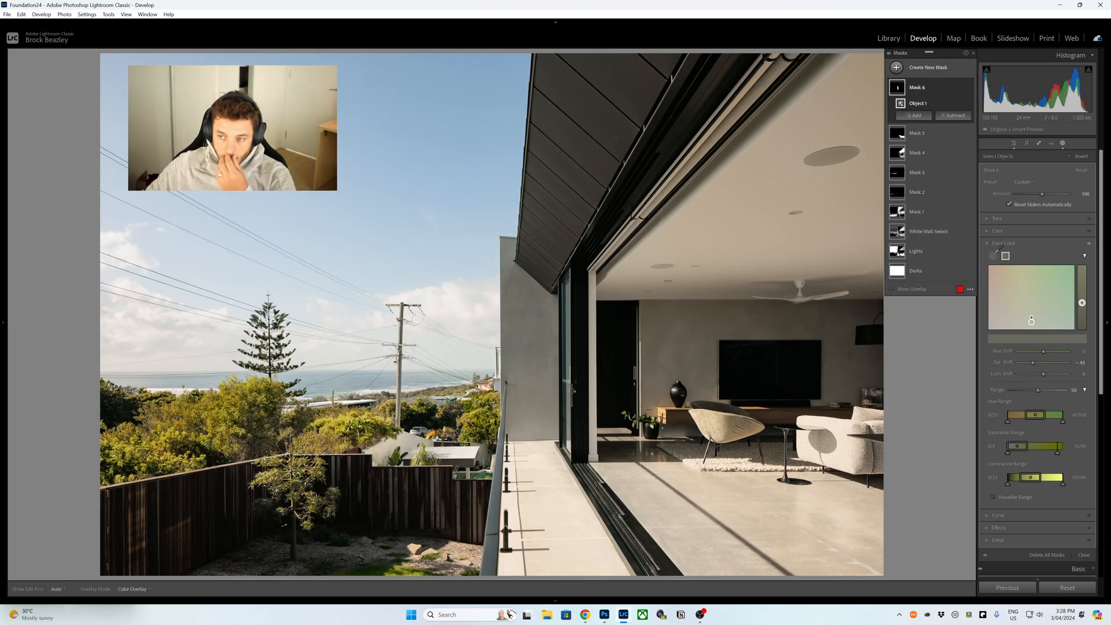
left_click(564, 281)
left_click_drag(1044, 362, 1036, 365)
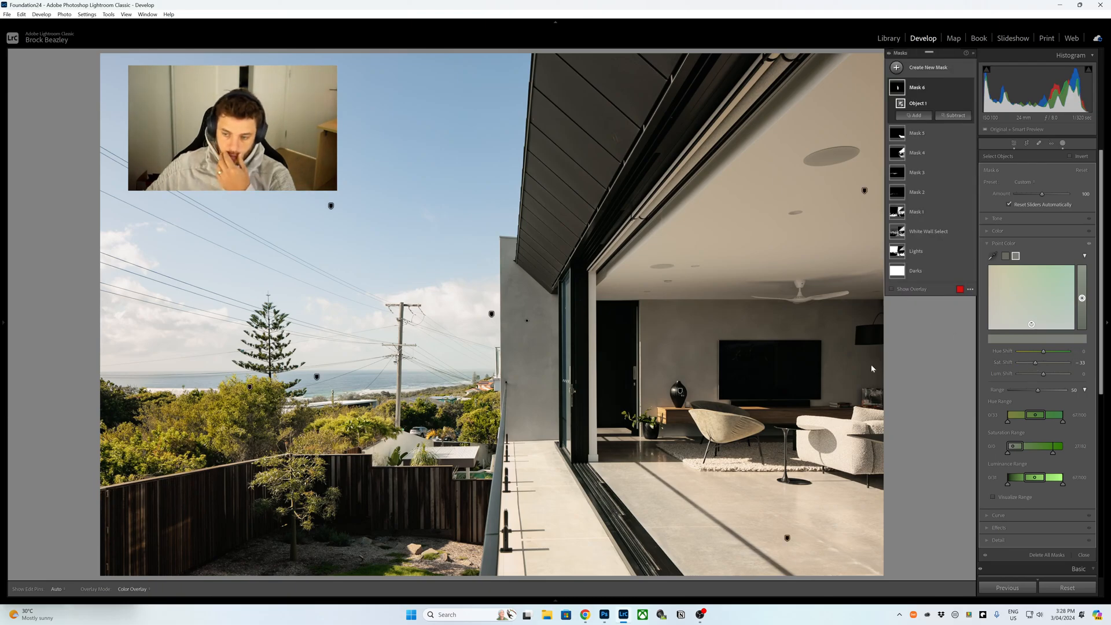
Close masking and lower the photo's overall Exposure to +0.70
left_click(1062, 144)
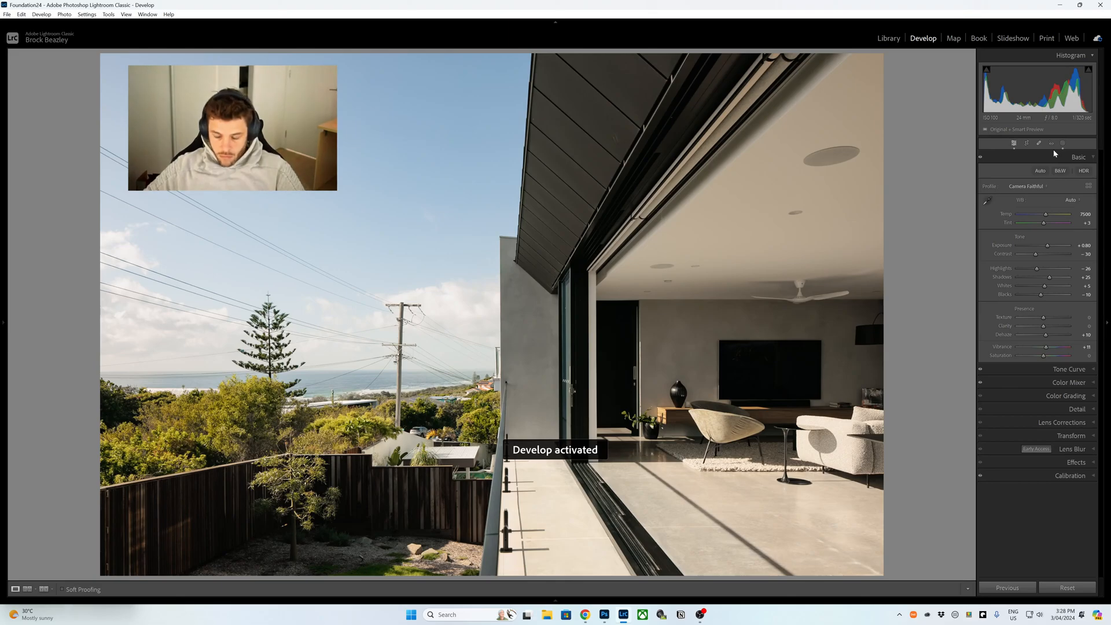
key("minus")
key("minus")
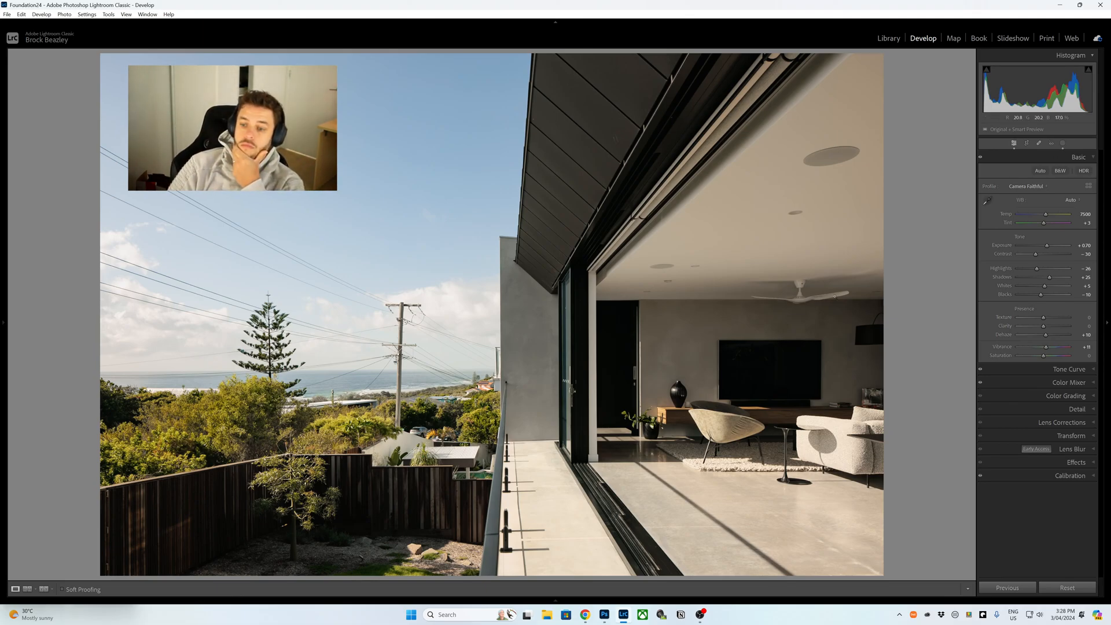
Advance two photos to the corrugated facade and create a Color Range mask from the shaded white wall with Refine at 13
key("Right")
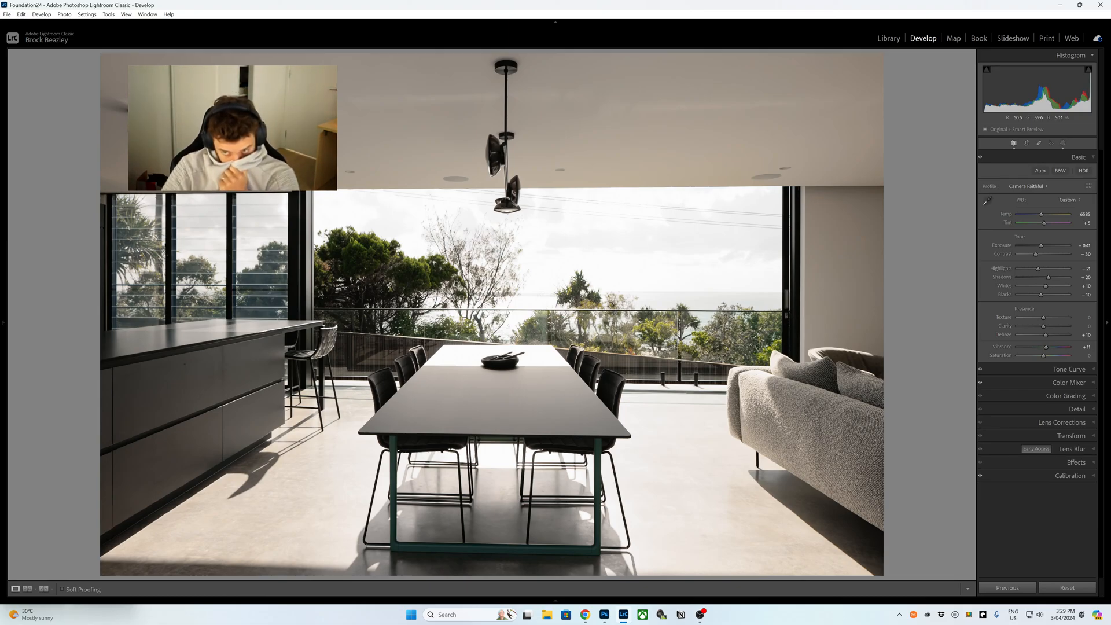
key("Right")
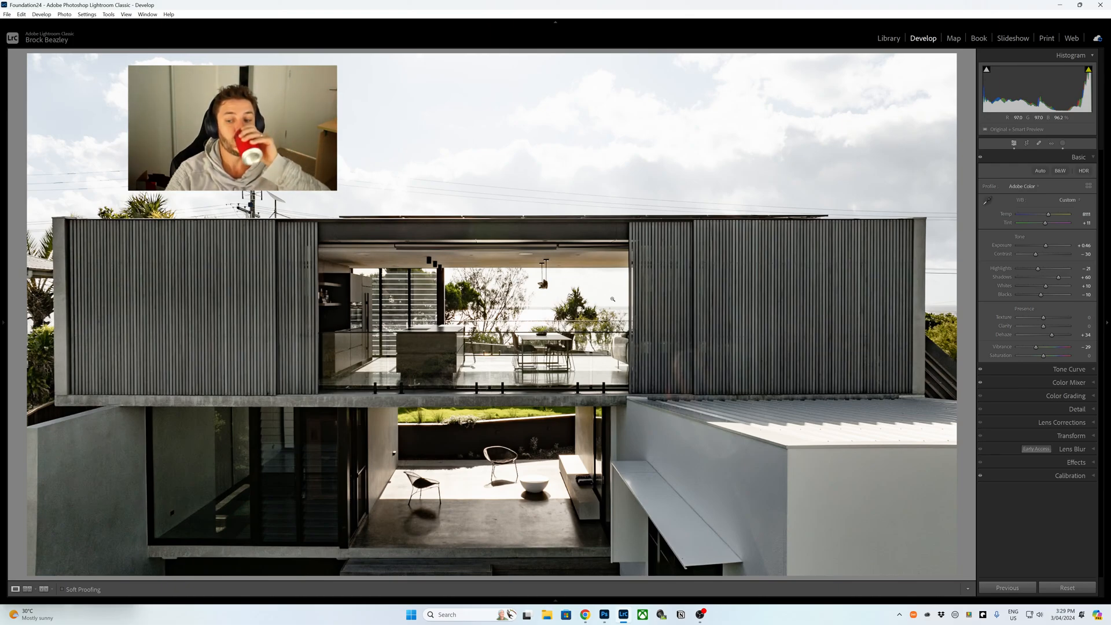
left_click(1062, 142)
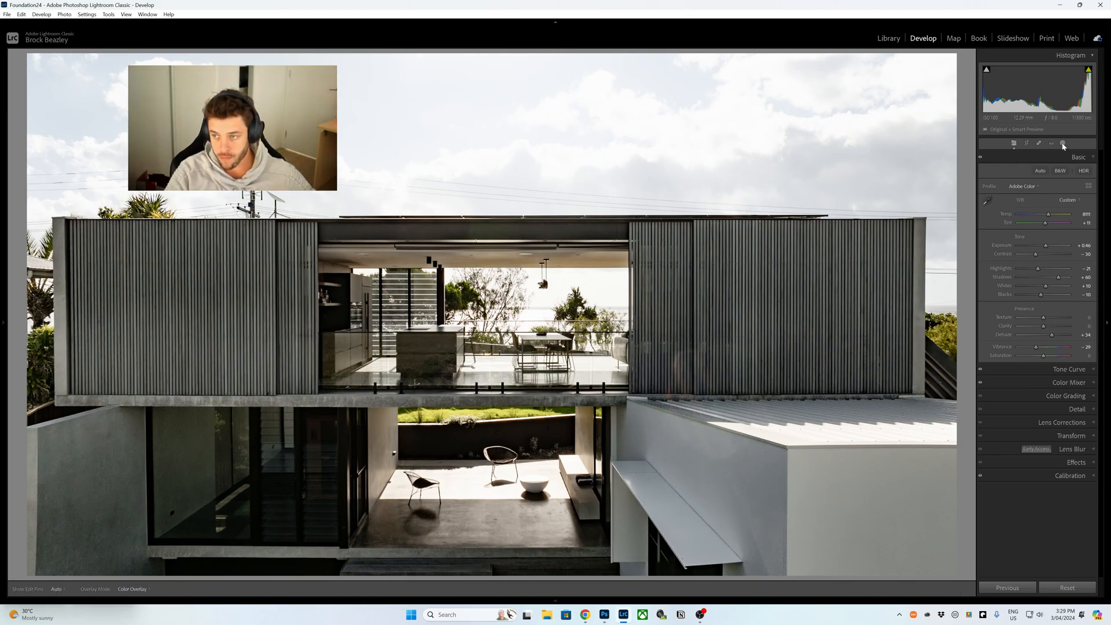
left_click(896, 69)
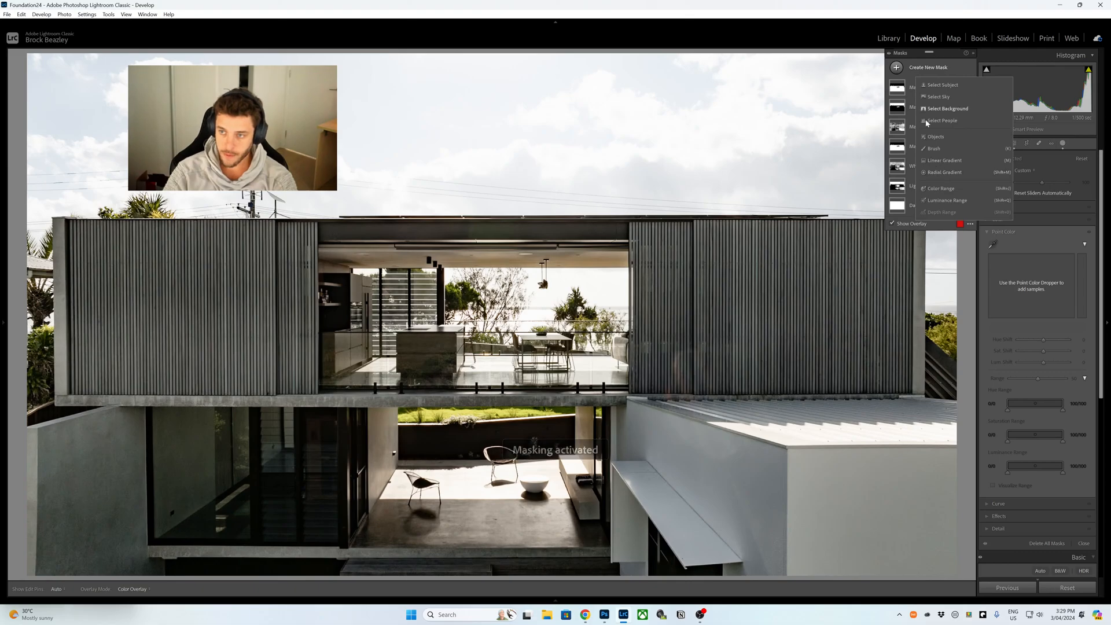
left_click(941, 189)
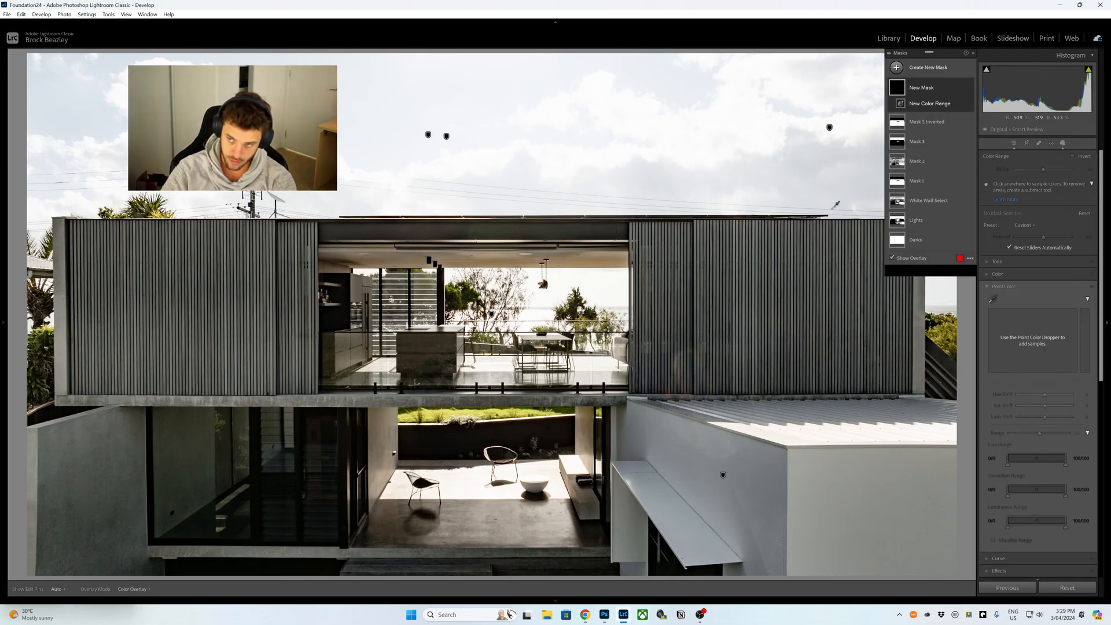
left_click(817, 230)
left_click(646, 448)
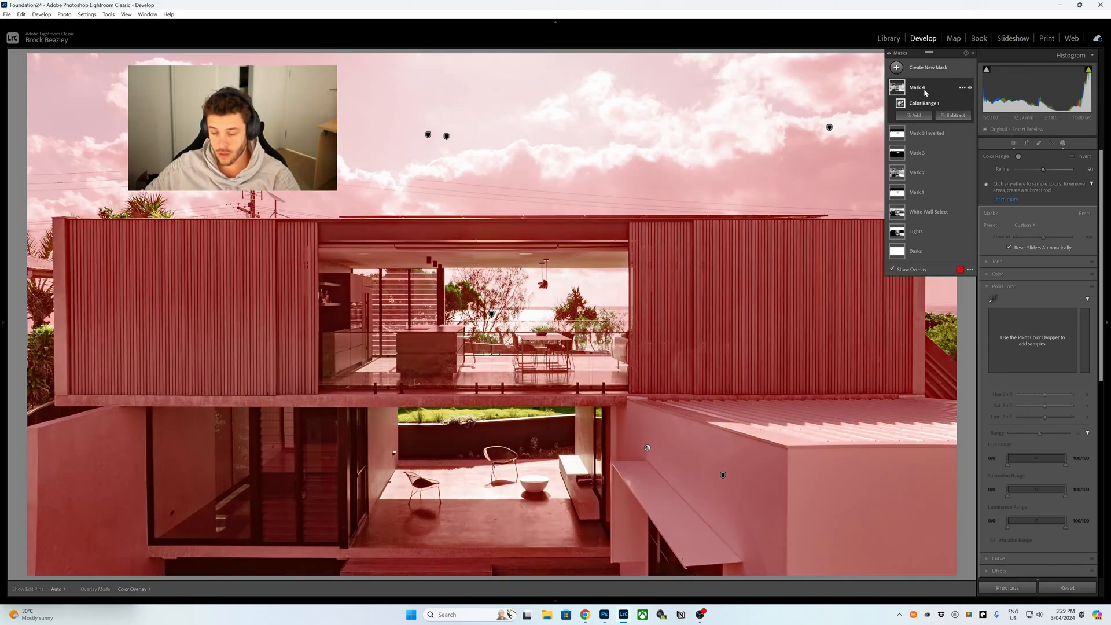
left_click_drag(1043, 168, 1022, 169)
Sample the shaded white wall's bluish tone with Point Color and set its Sat. Shift to -34
left_click(992, 298)
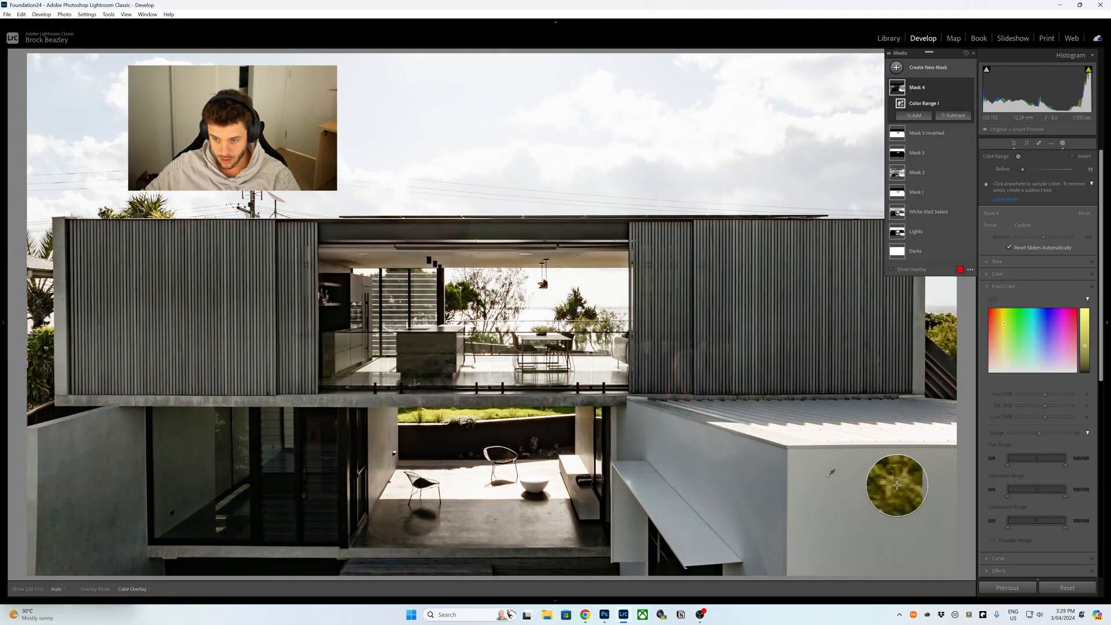
left_click(790, 541)
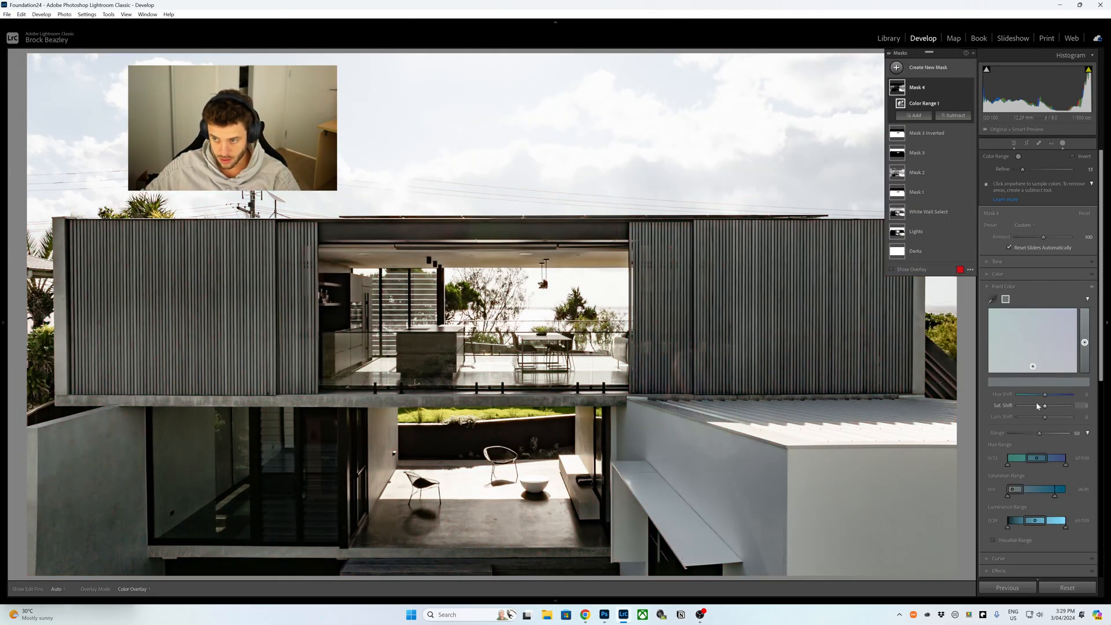
left_click_drag(1038, 405, 1034, 405)
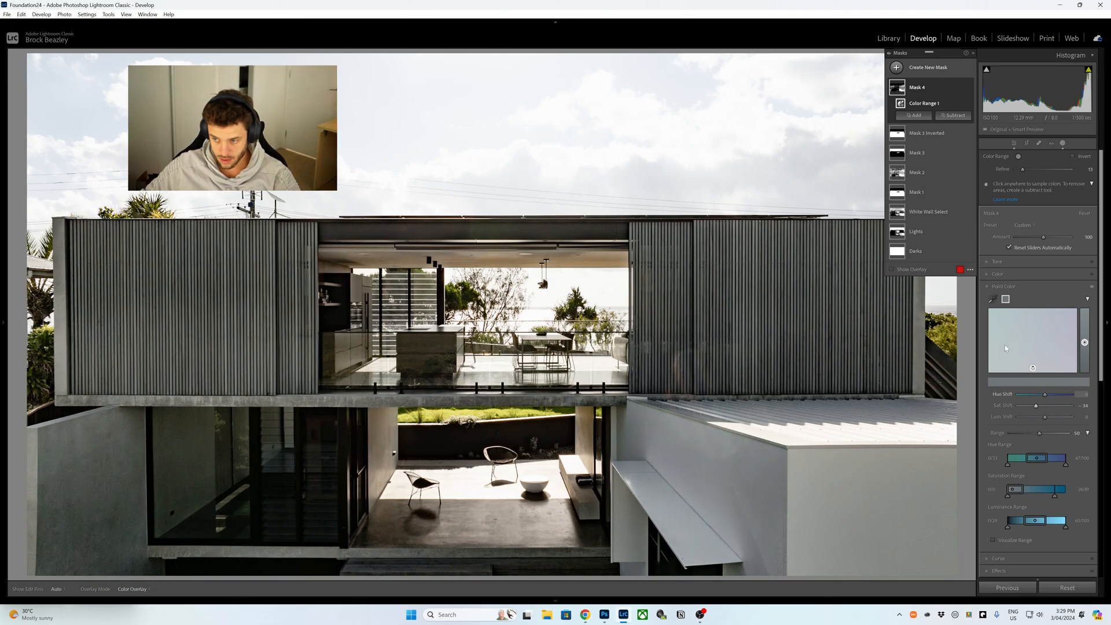
Add a second Point Color sample of the wall's greenish tone and set its Sat. Shift to -34
left_click(992, 298)
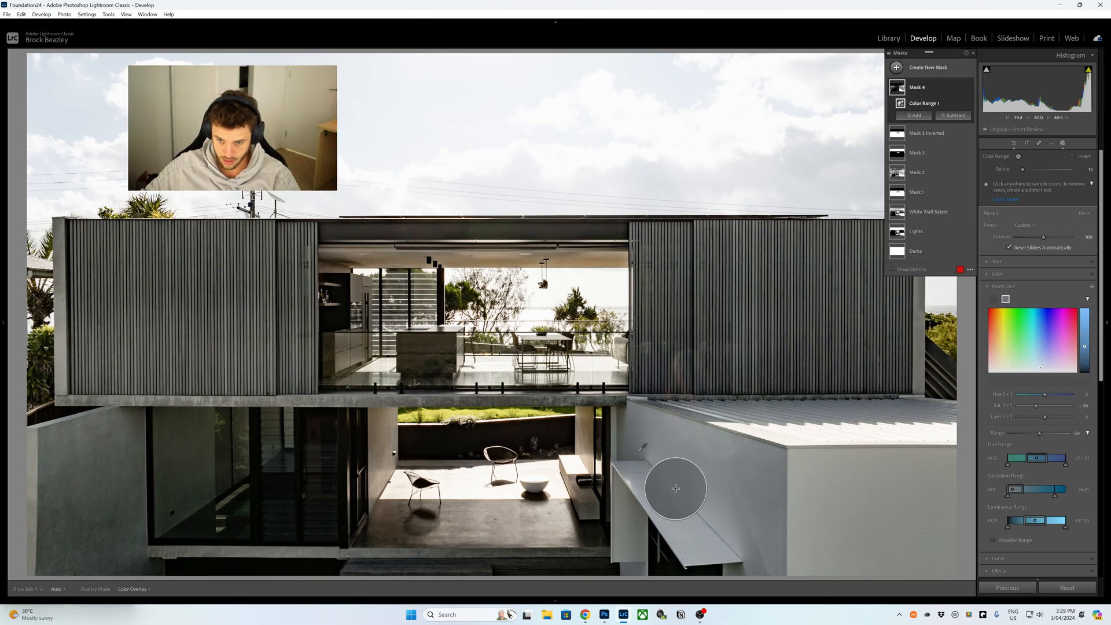
left_click(676, 488)
left_click(994, 299)
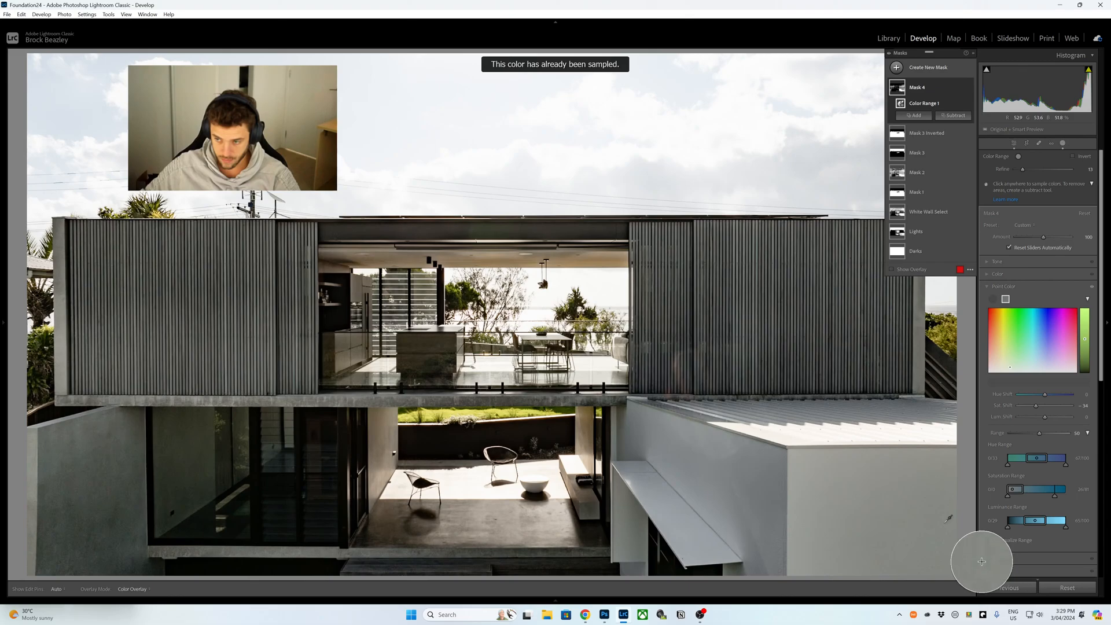
left_click(981, 562)
left_click_drag(1037, 406, 1036, 406)
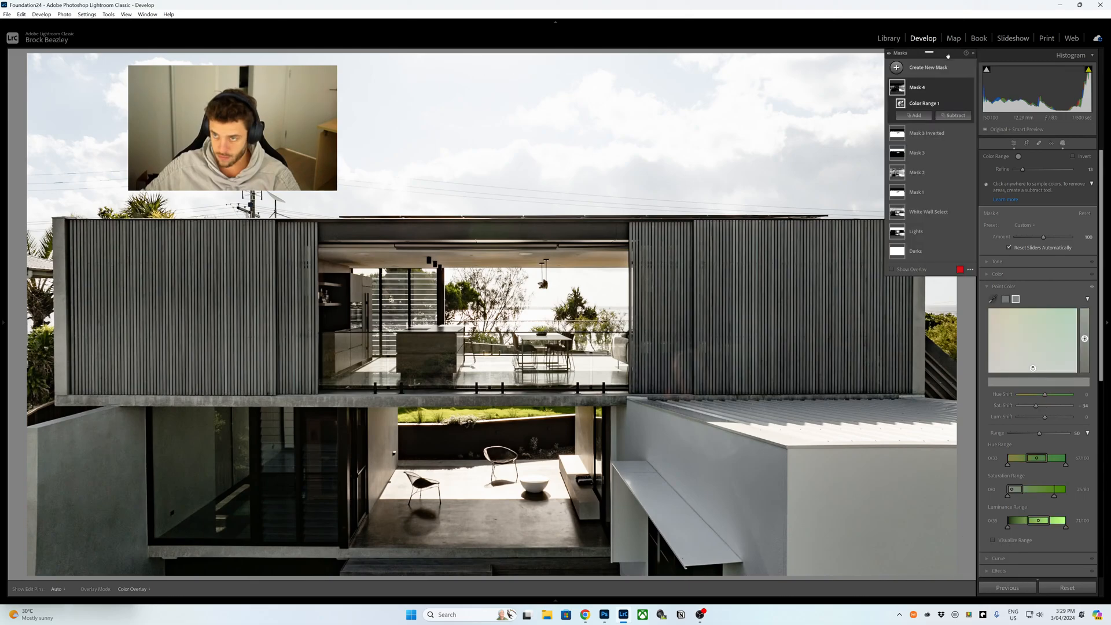
Intersect the white wall's colour mask with a brush
left_click(961, 88)
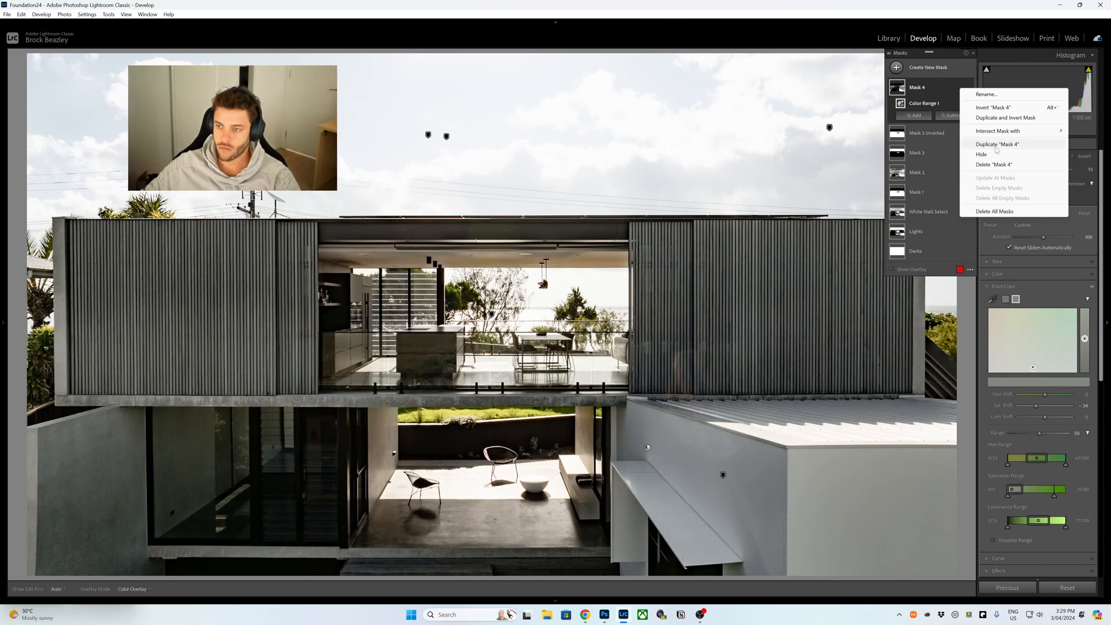
mouse_move(990, 133)
left_click(902, 185)
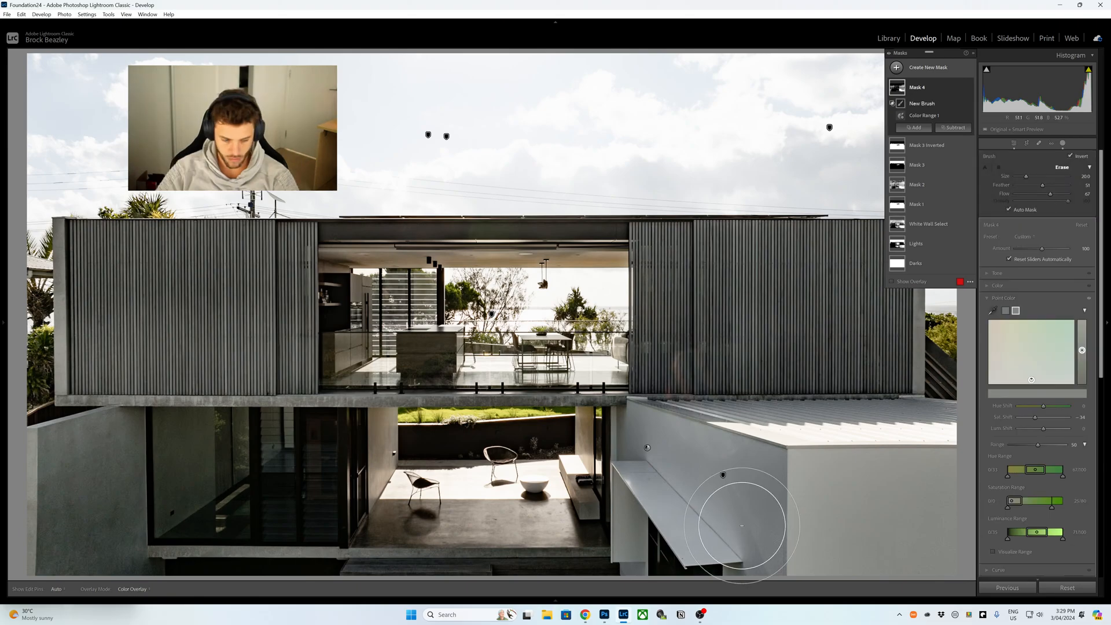
Brush the intersected mask over the lower extension's white walls, awning and roof, then check its overlay against the other masks
key("h")
scroll(751, 521, "down", 3)
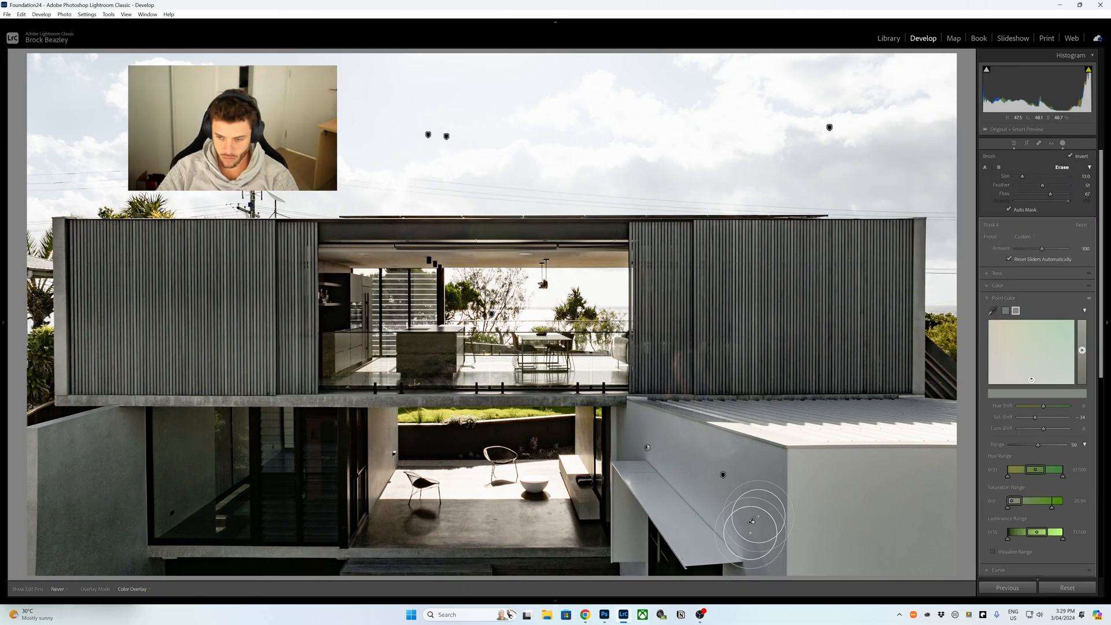
key("h")
scroll(671, 498, "up", 2)
key("h")
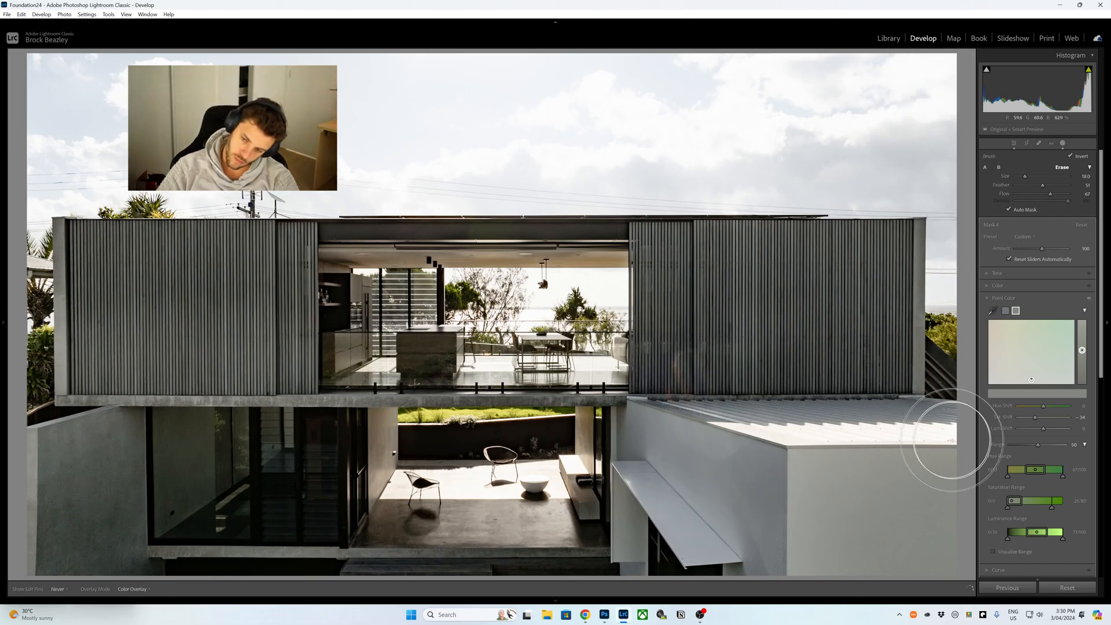
scroll(620, 515, "down", 2)
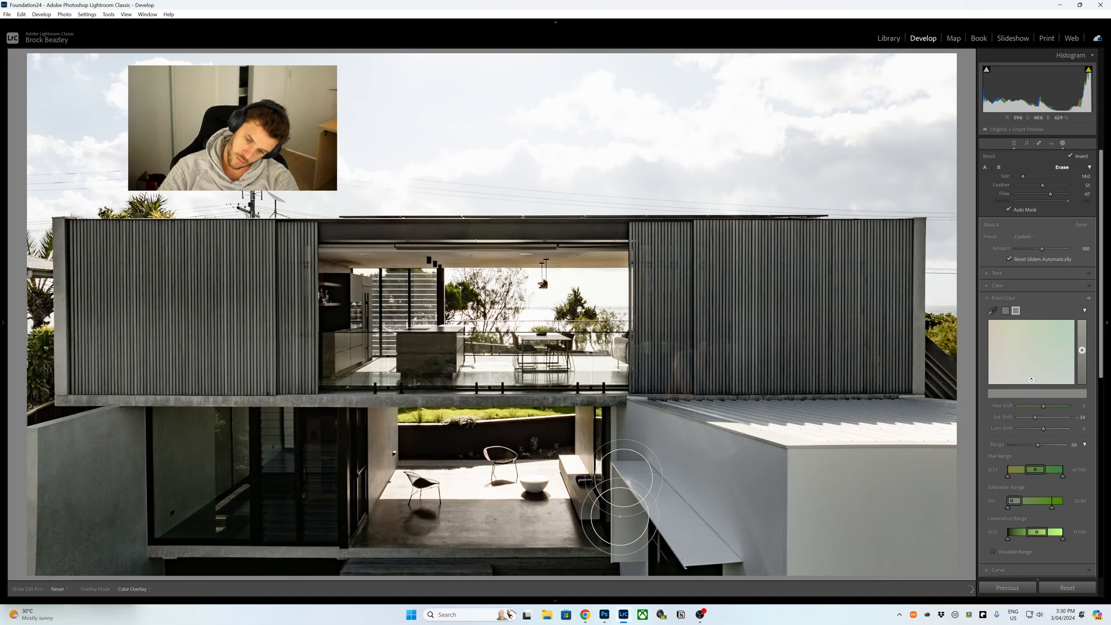
scroll(833, 477, "up", 5)
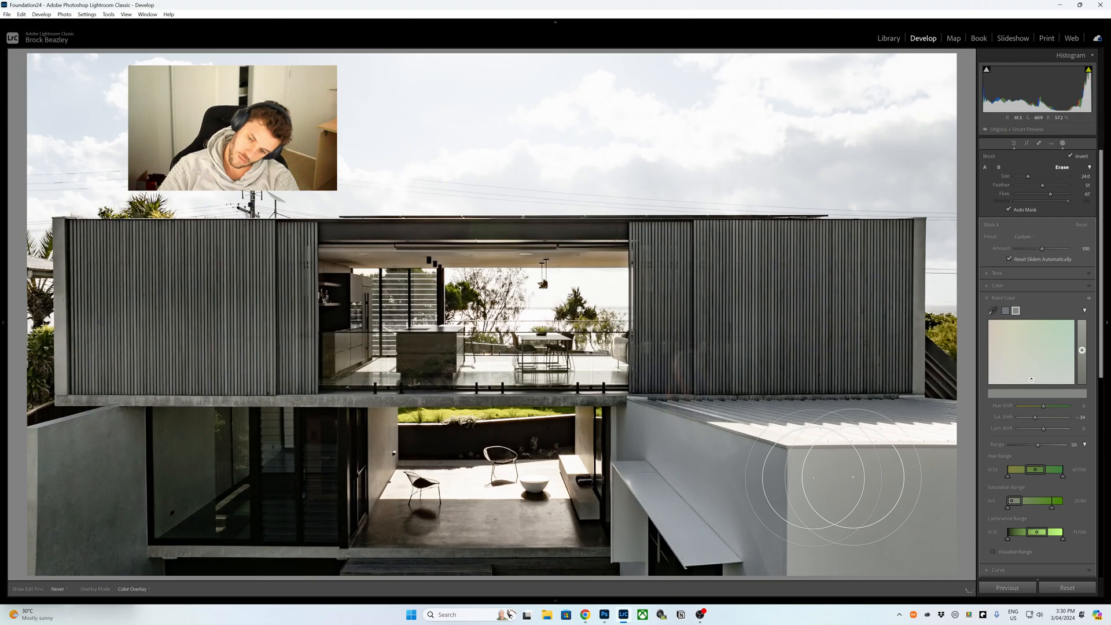
scroll(891, 445, "down", 3)
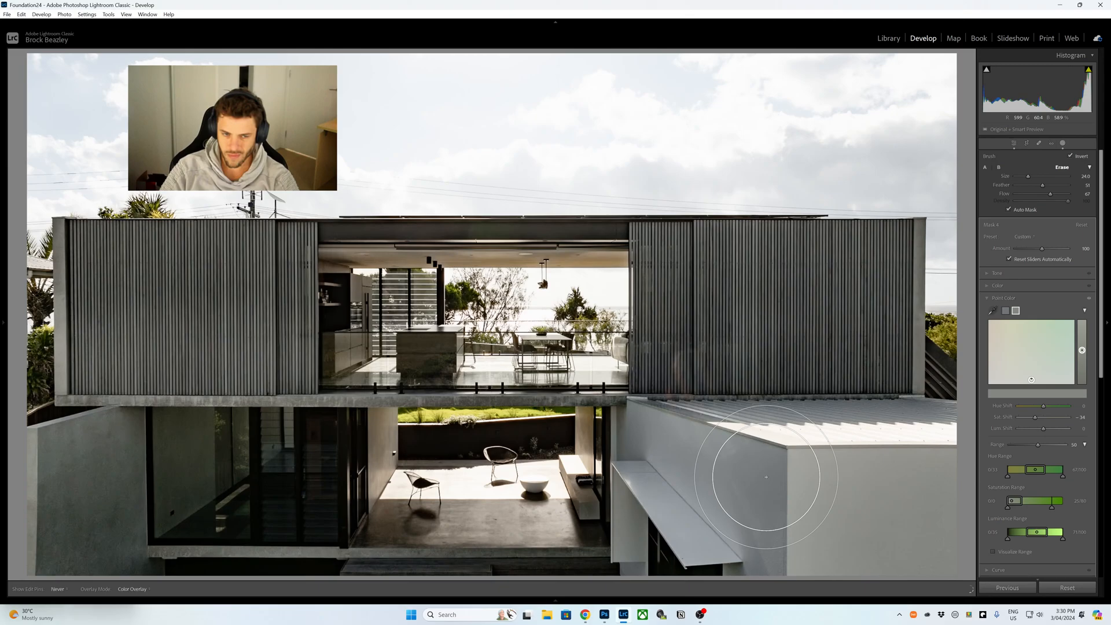
key("shift+w")
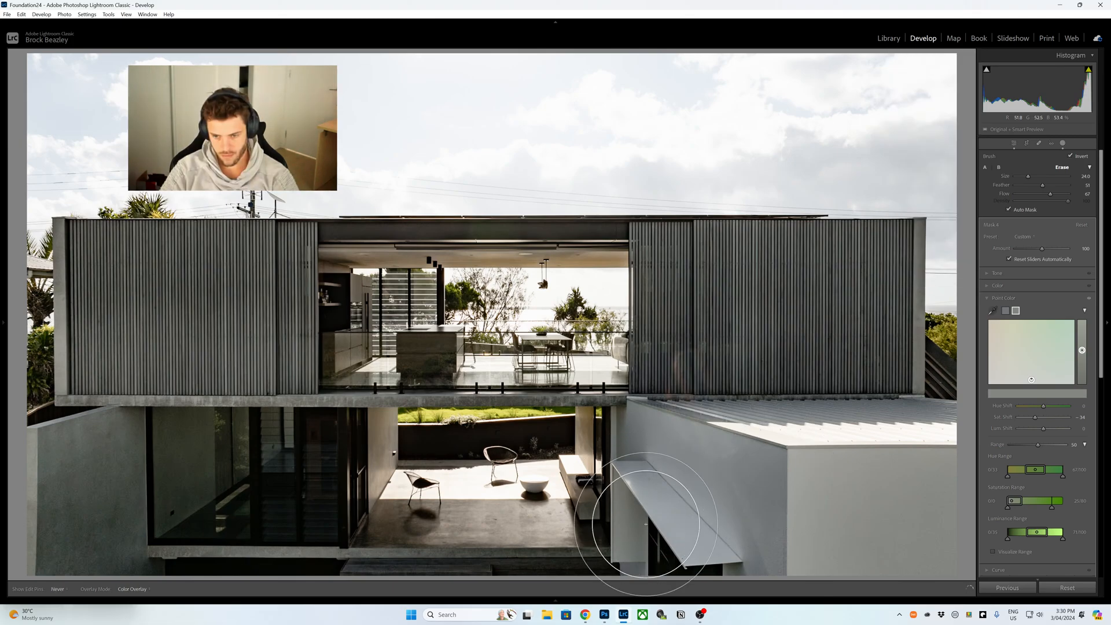
key("shift+w")
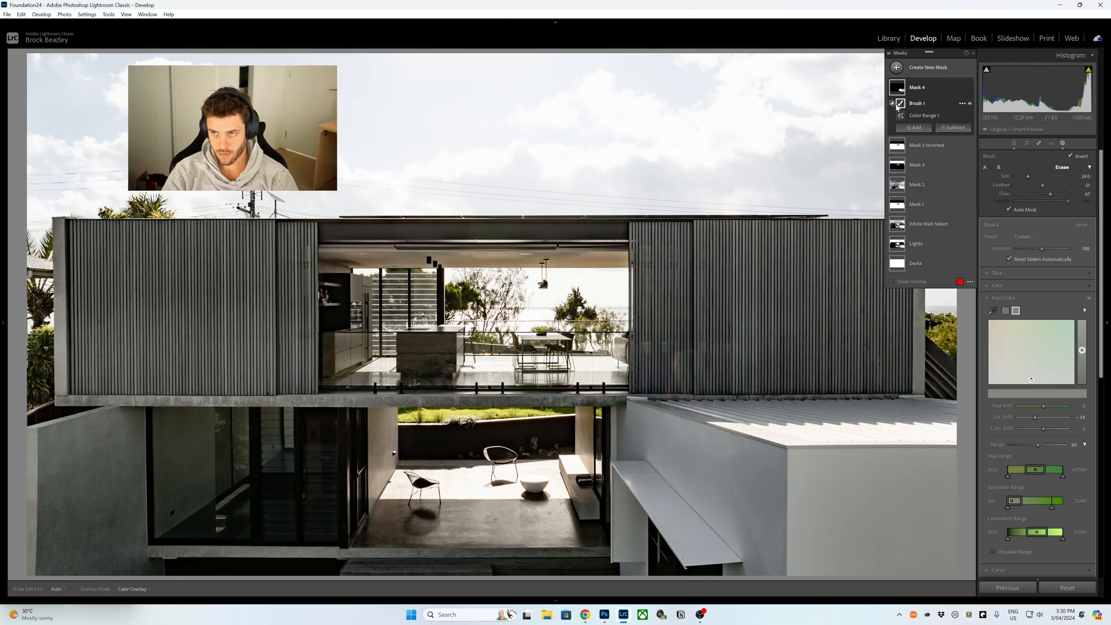
mouse_move(899, 228)
mouse_move(896, 203)
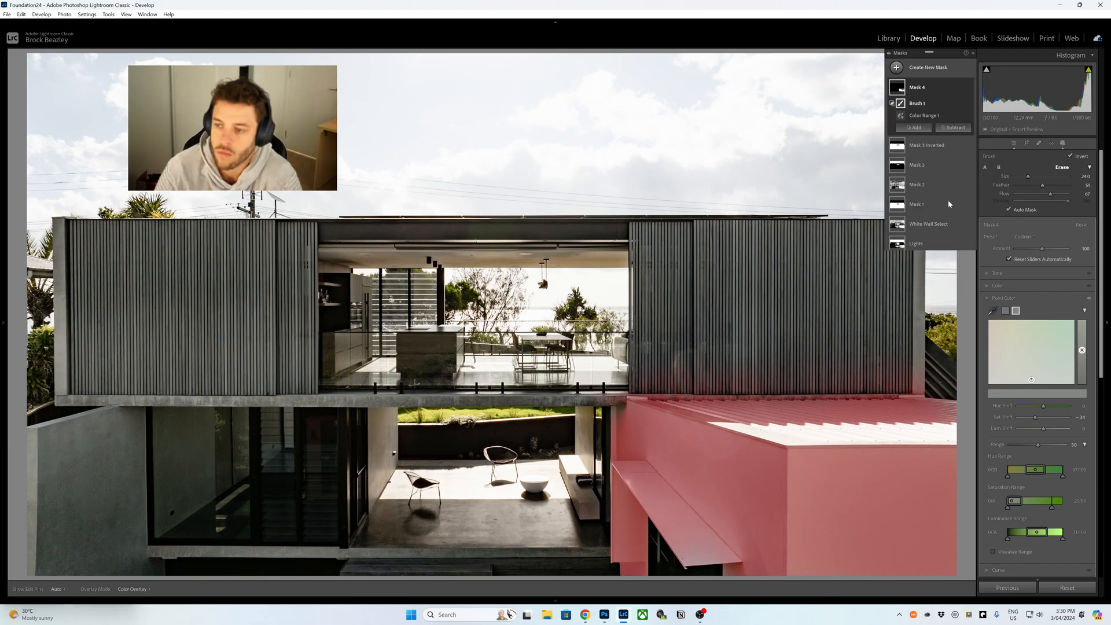
Create a Luminance Range mask covering the facade's shadows and midtones, with a soft falloff that excludes the bright sky
key("shift+q")
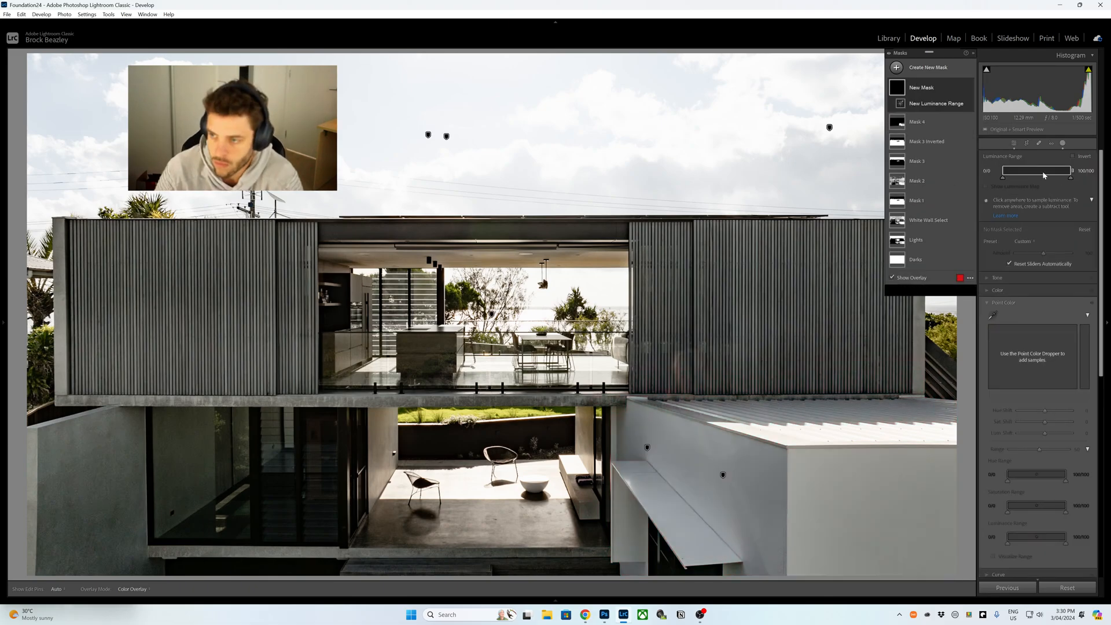
left_click(1028, 175)
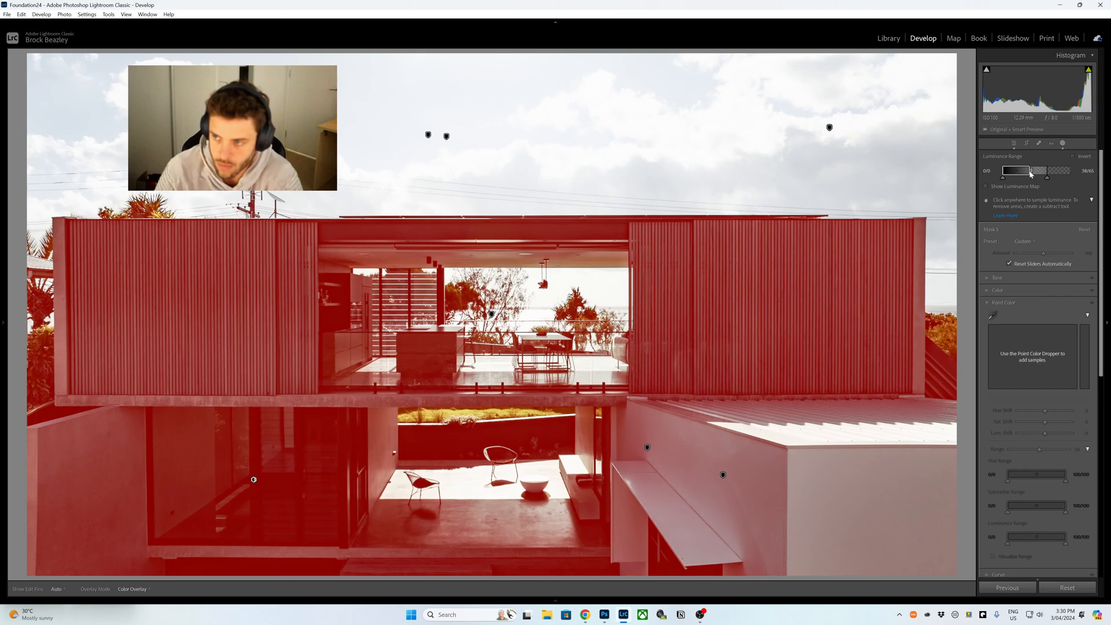
left_click_drag(1030, 174, 1029, 175)
Lighten the luminance mask with Shadows 27 and Exposure 0.35, and set its Highlights to -20
left_click(1020, 277)
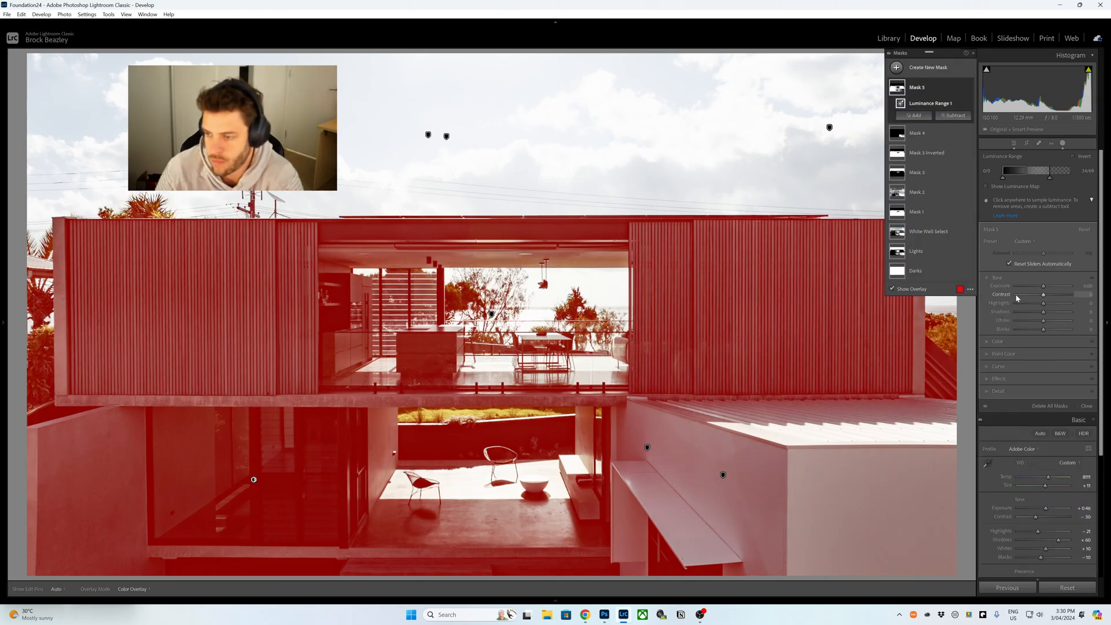
key("o")
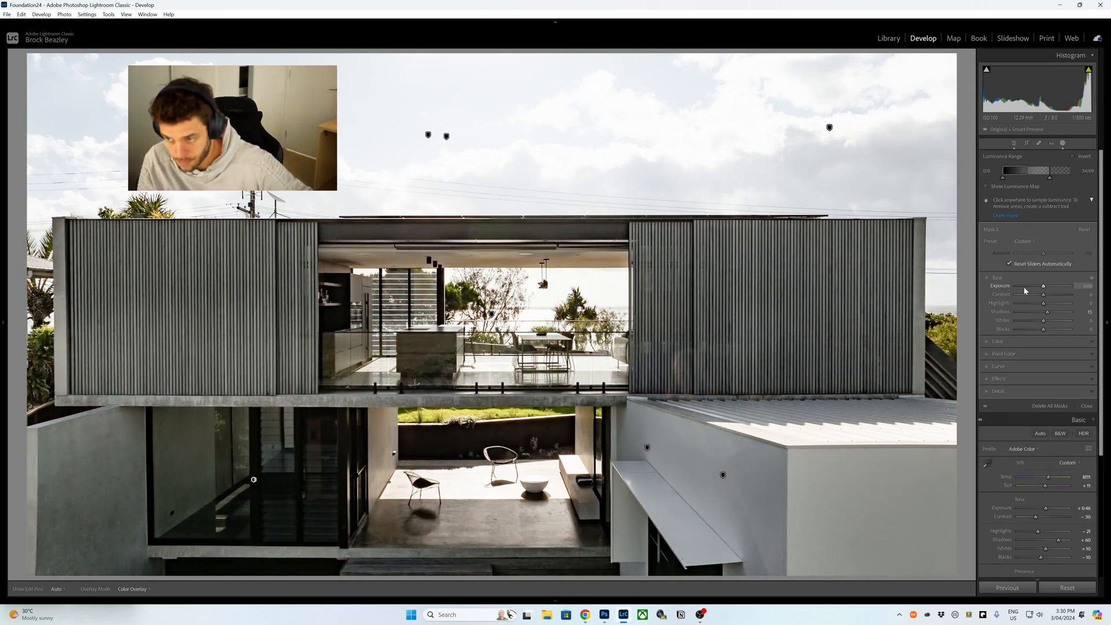
key("equal")
key("equal")
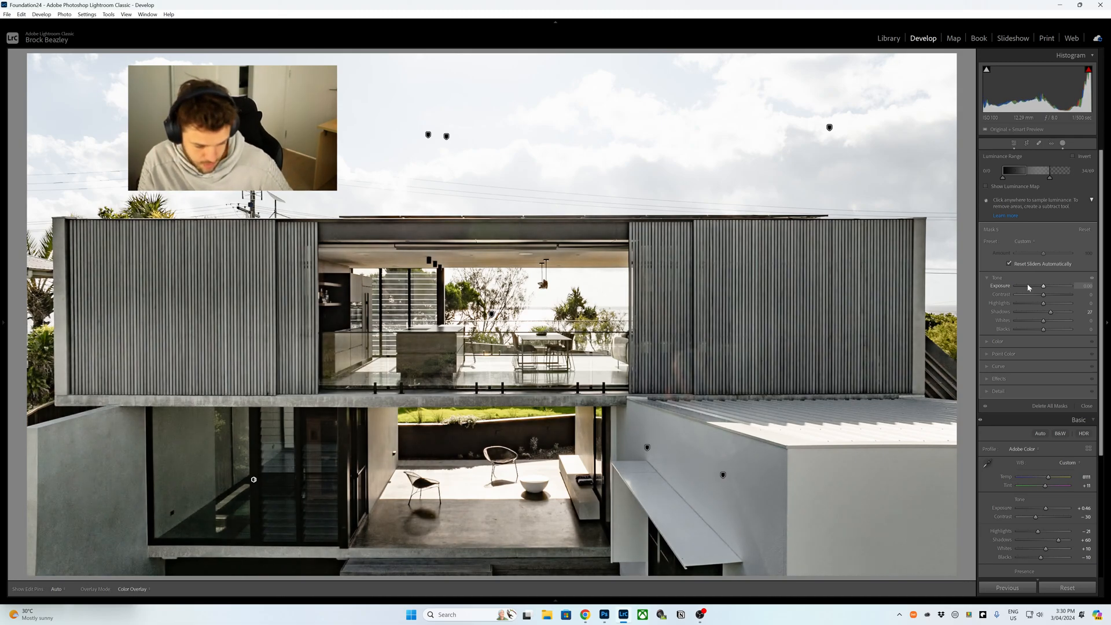
scroll(1026, 284, "up", 3)
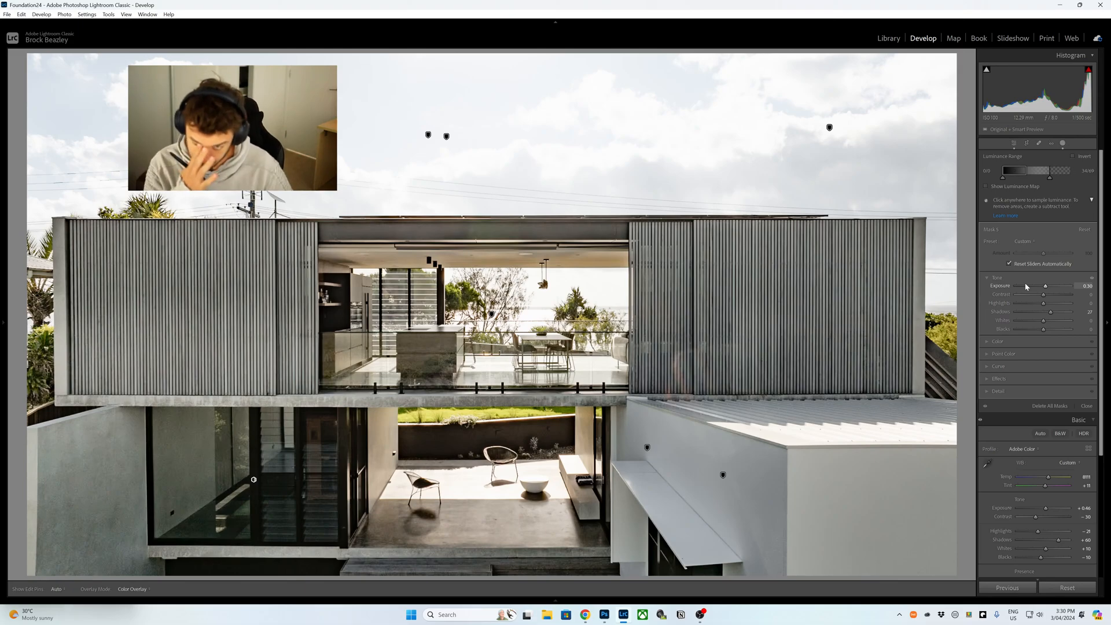
scroll(1025, 286, "up", 1)
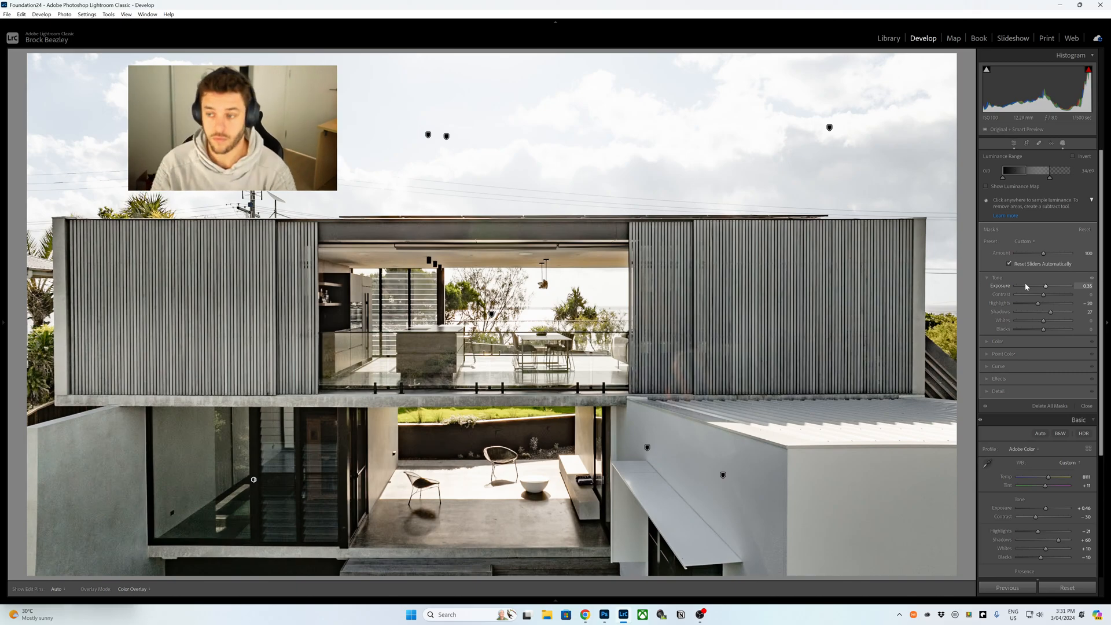
Intersect the lightening mask with a brush and paint over the lower level's concrete wall, glass doors and slab edge
key("k")
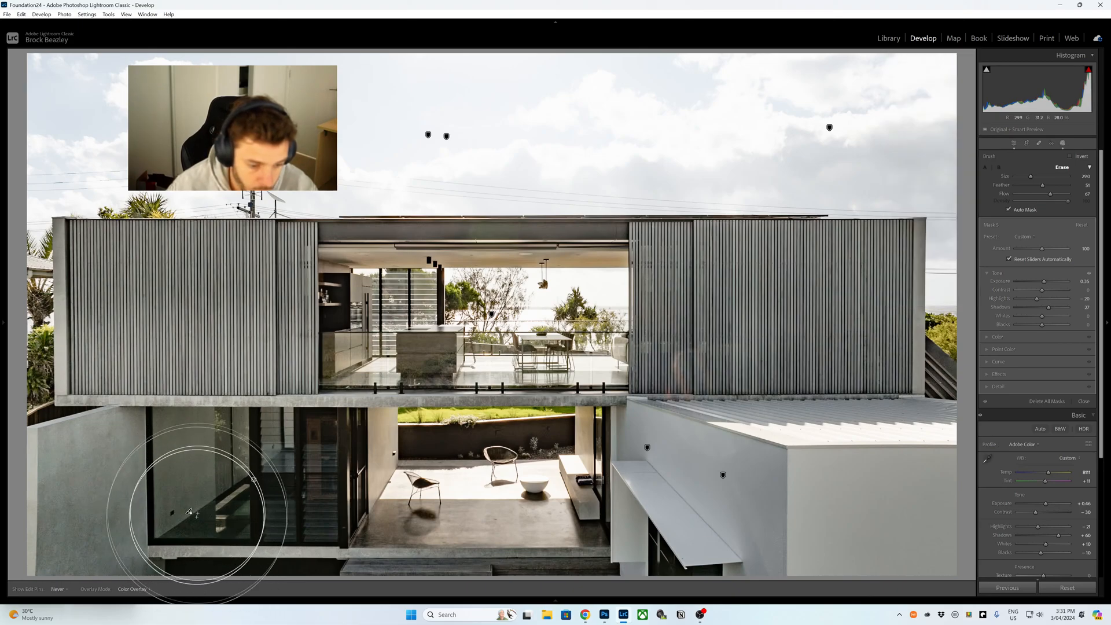
key("h")
scroll(249, 503, "up", 2)
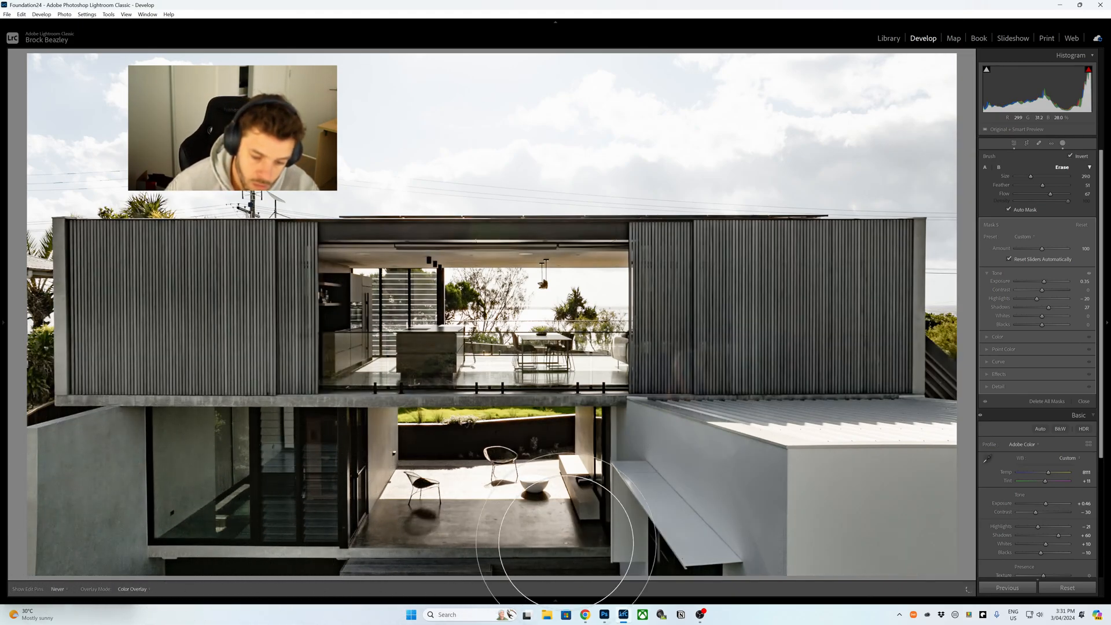
scroll(397, 549, "down", 2)
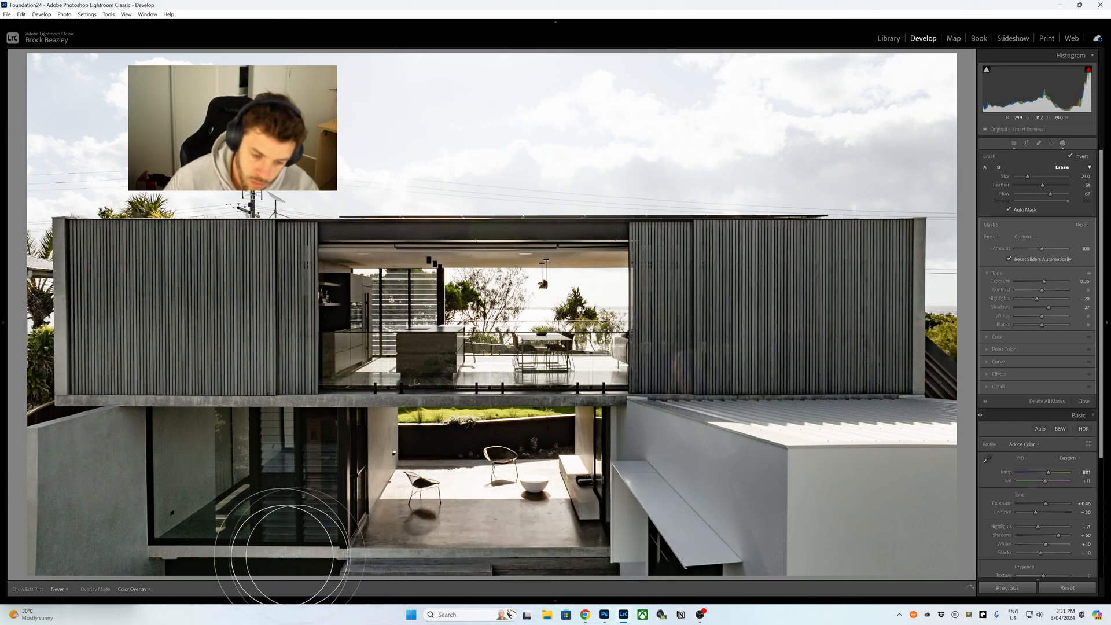
scroll(110, 509, "up", 3)
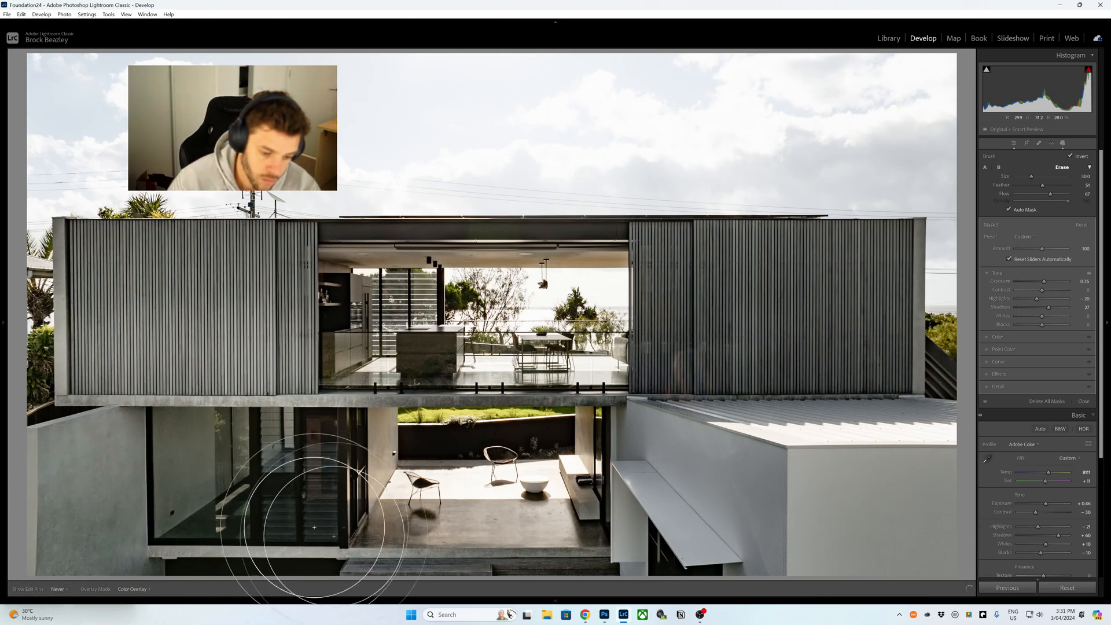
key("h")
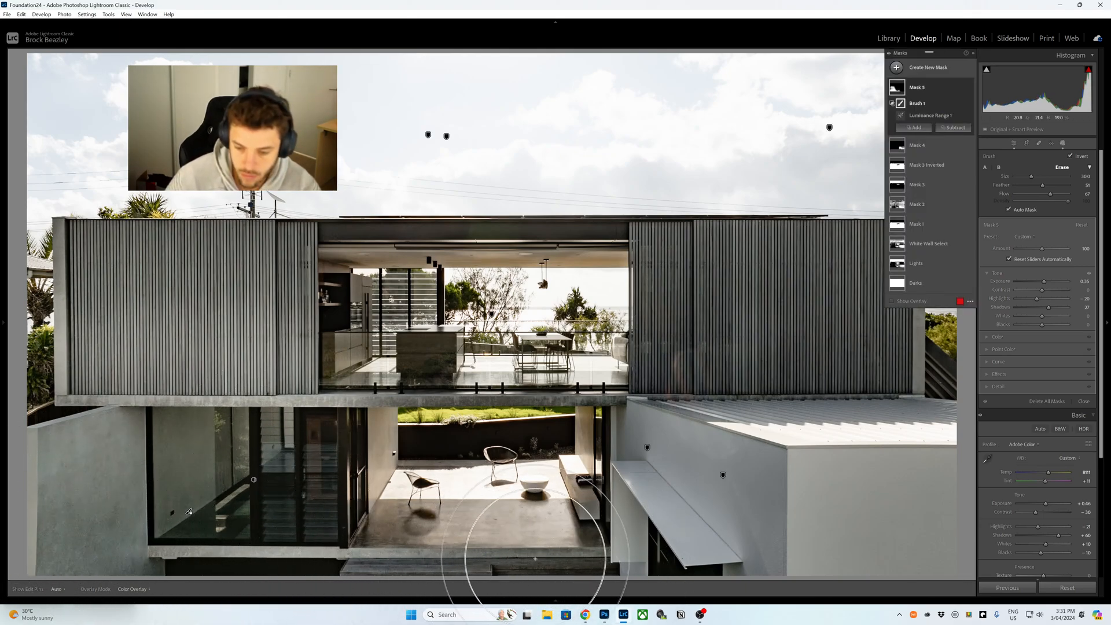
Brush the terrace and its side wall beside the white extension into the mask, and lower the mask's Amount to about 70
scroll(579, 550, "down", 3)
mouse_move(592, 541)
left_mouse_down()
mouse_move(605, 451)
mouse_move(586, 449)
left_mouse_up()
key("h")
scroll(422, 457, "down", 3)
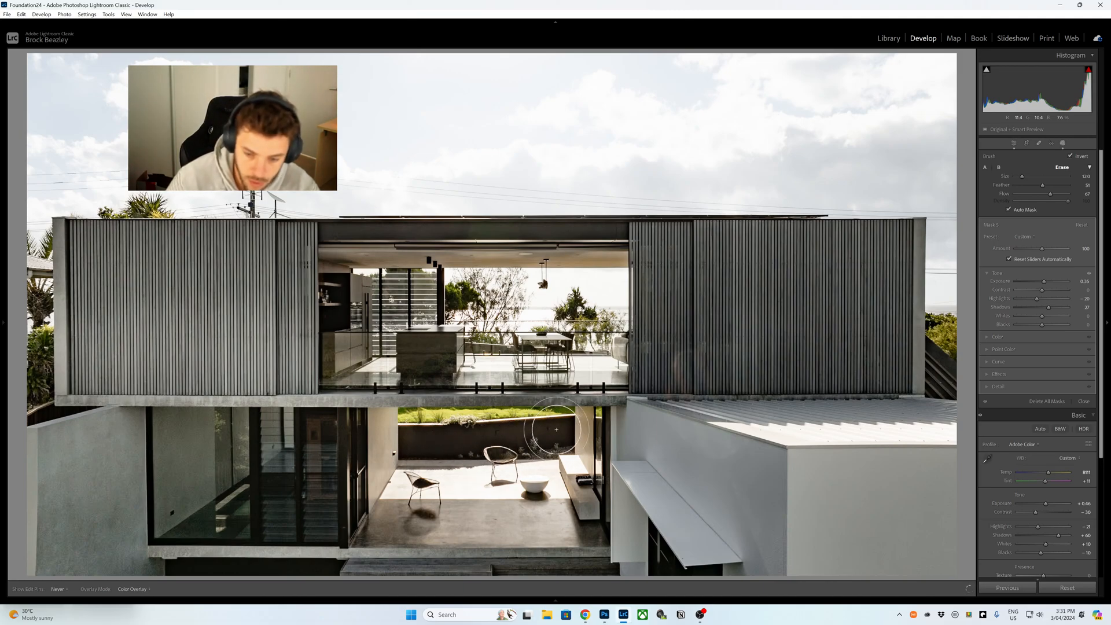
scroll(501, 434, "up", 1)
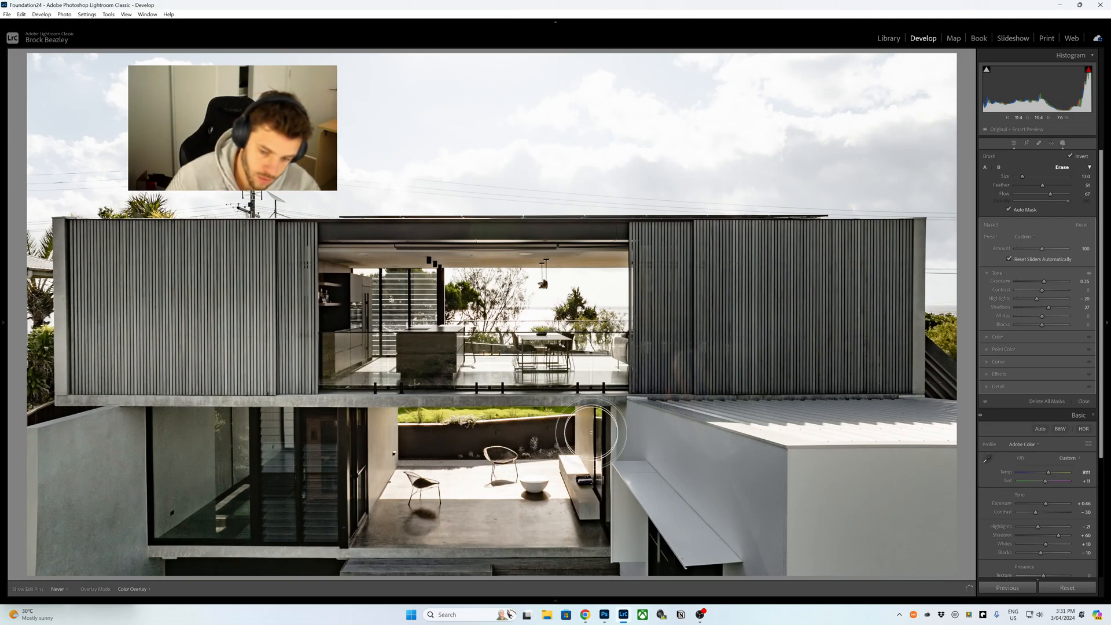
key("h")
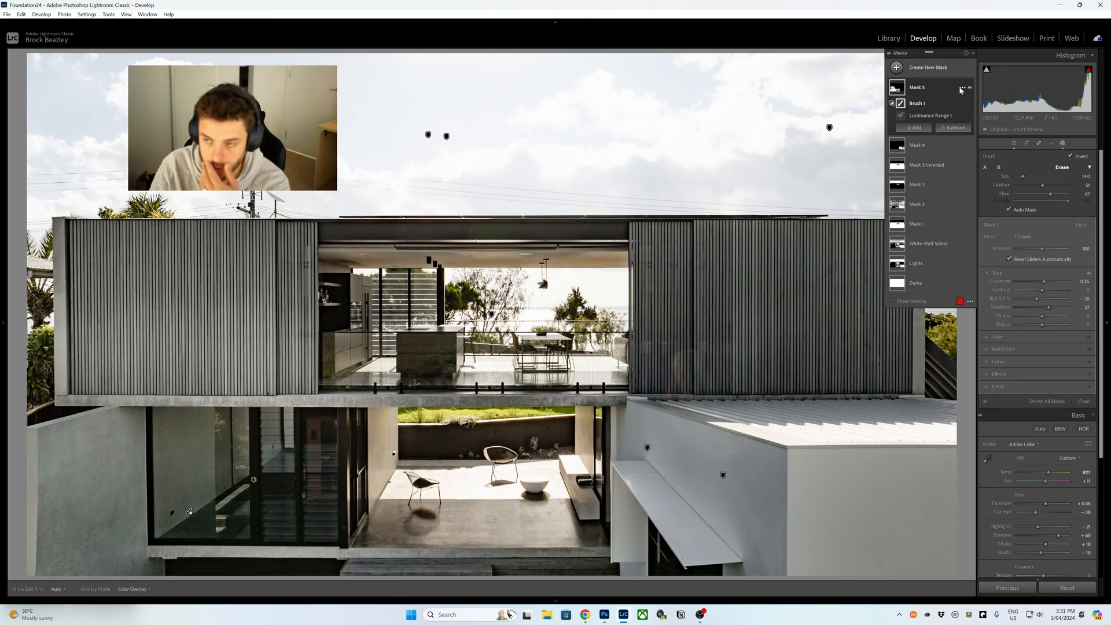
left_click_drag(1040, 249, 1026, 256)
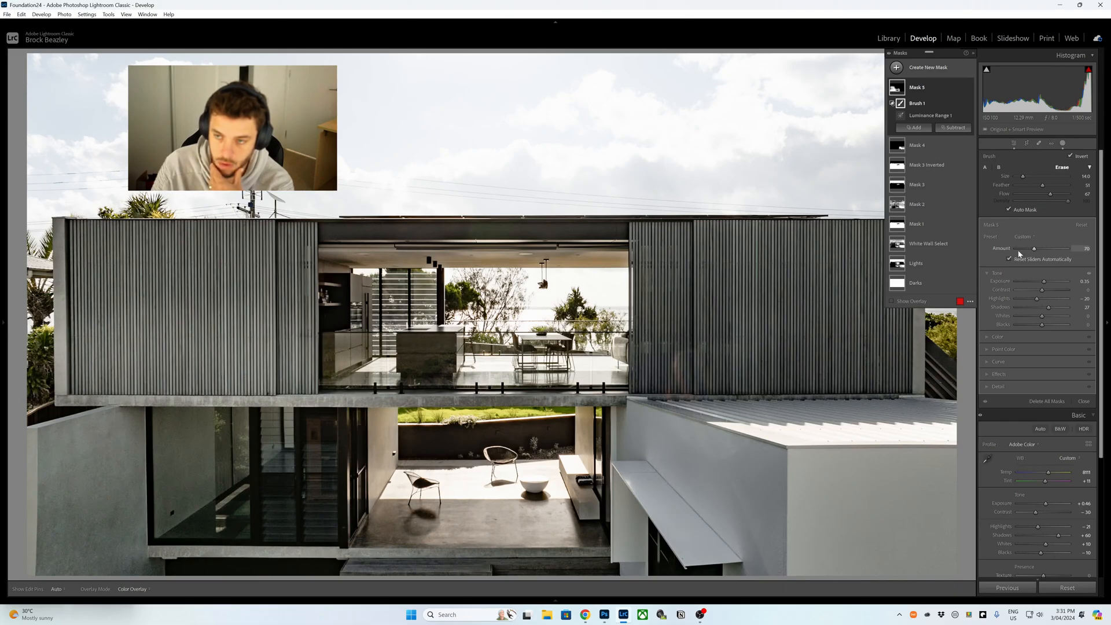
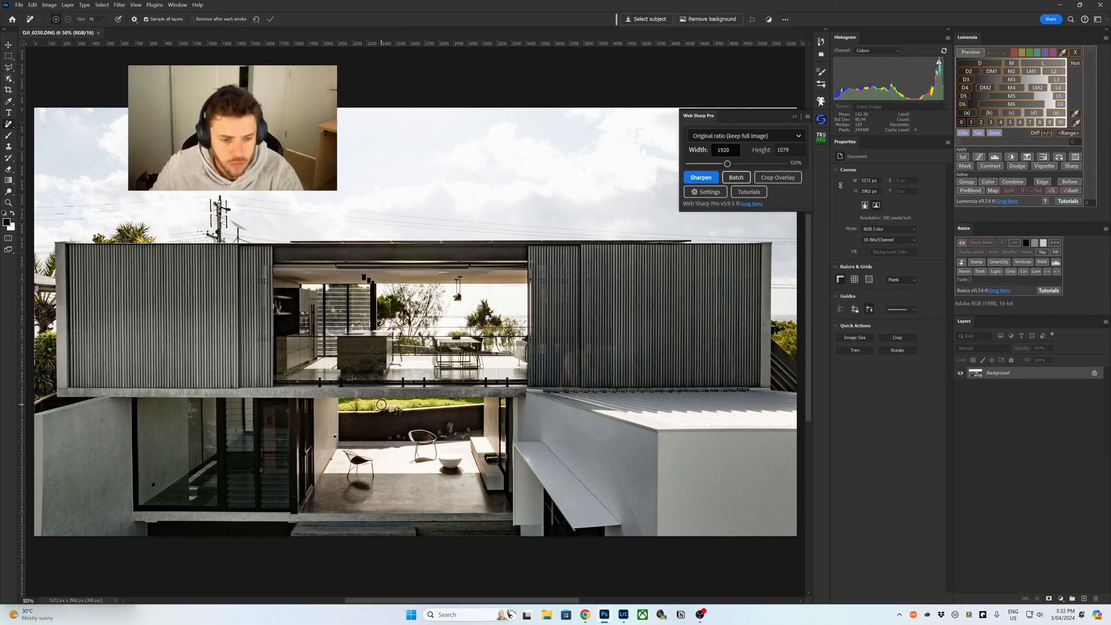
Inspect the lower concrete wall's grain in Photoshop, close DJI_0250.DNG without saving and return to Lightroom Classic
key("z")
left_click_drag(92, 499, 139, 498)
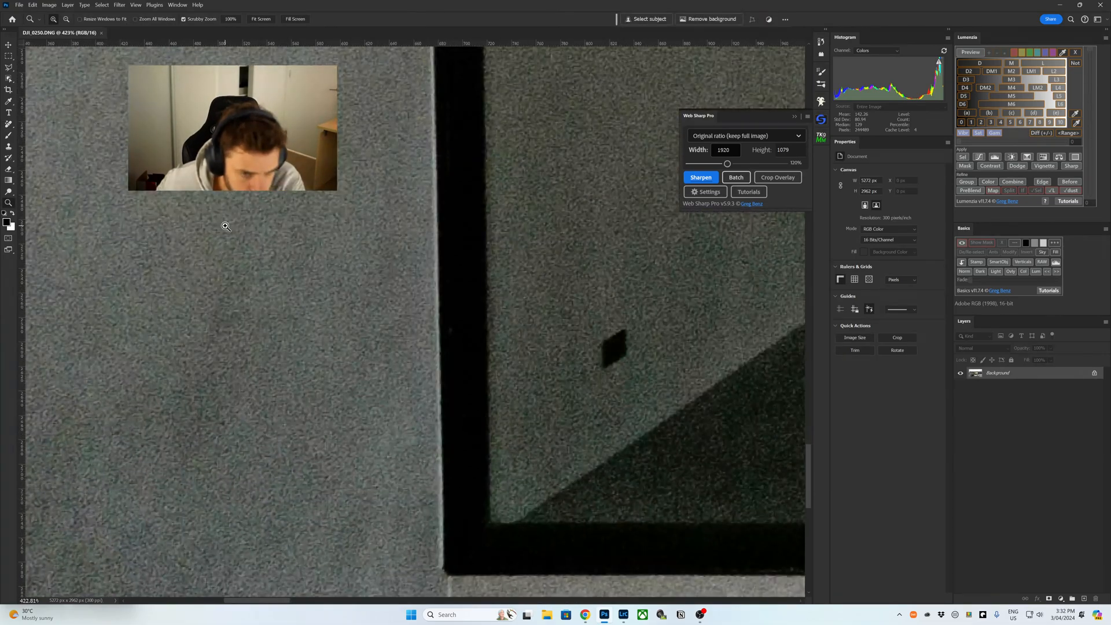
left_click(102, 33)
left_click(595, 233)
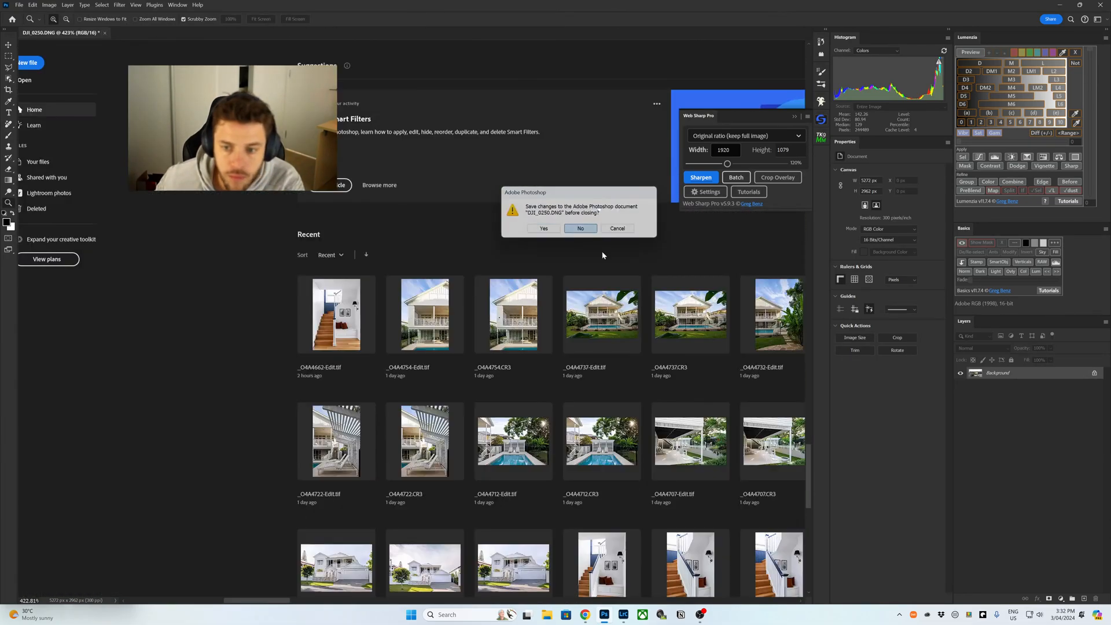
left_click(623, 615)
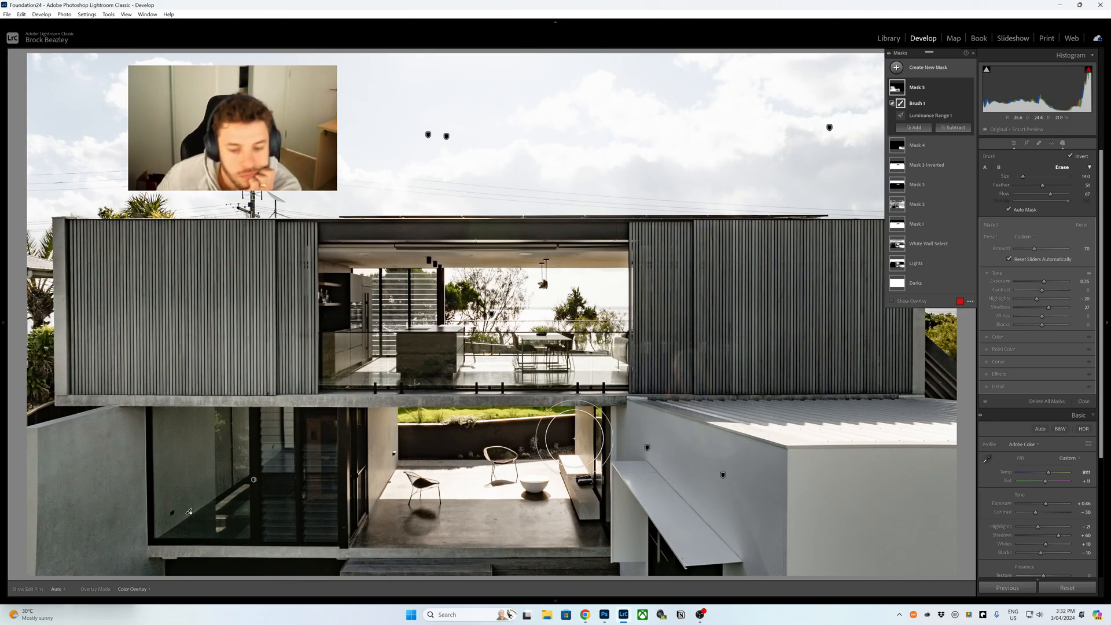
Create a Select Sky mask and cool the sky by lowering its Temp
left_click(920, 68)
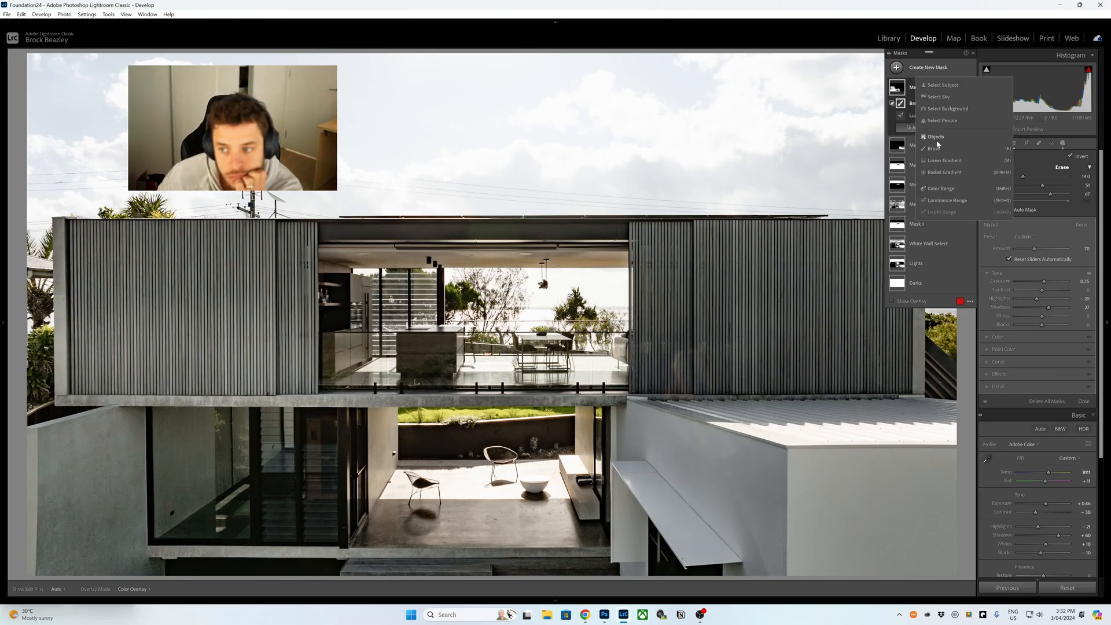
left_click(956, 114)
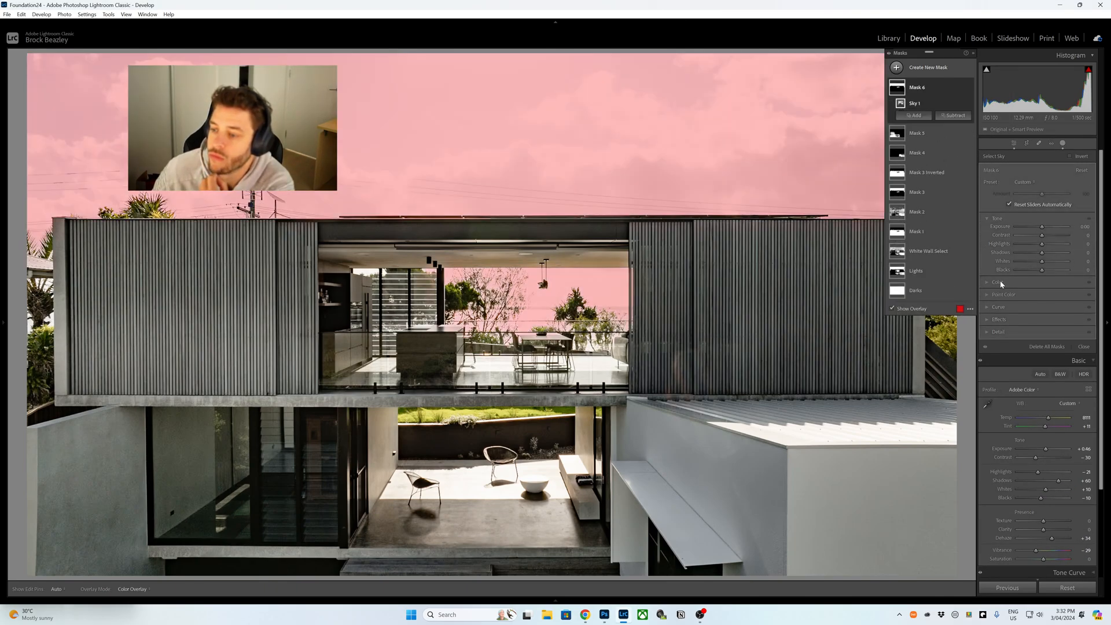
left_click(998, 282)
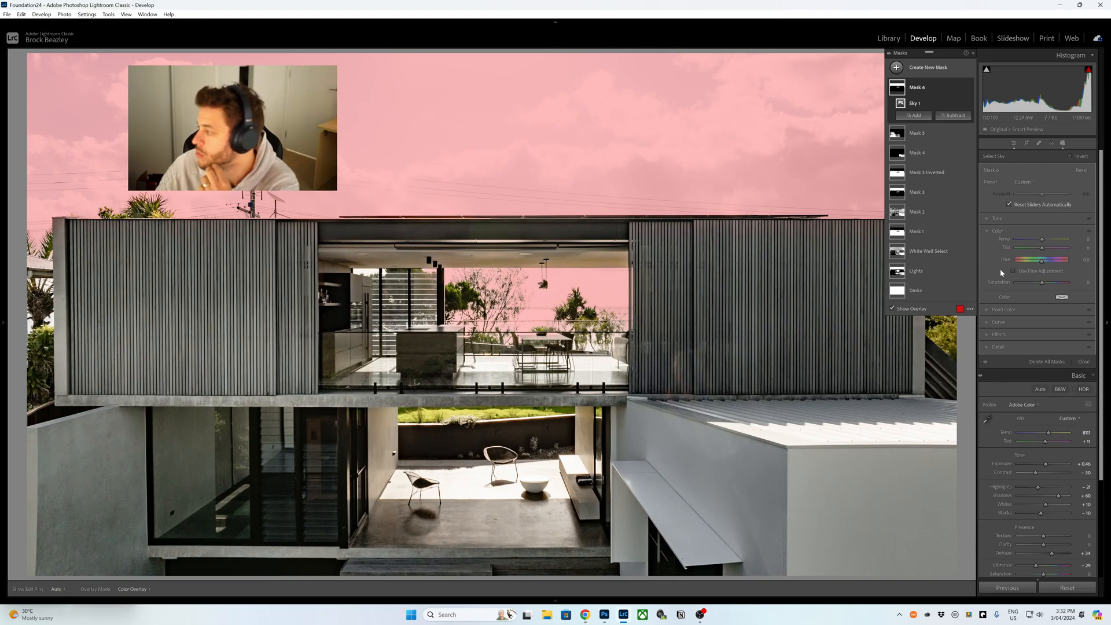
mouse_move(1041, 239)
left_mouse_down()
mouse_move(1029, 247)
mouse_move(1038, 232)
left_mouse_up()
Darken the sky slightly with Exposure, set Highlights to -50 and Saturation to 12, and reduce the mask's Amount a little
left_click(998, 218)
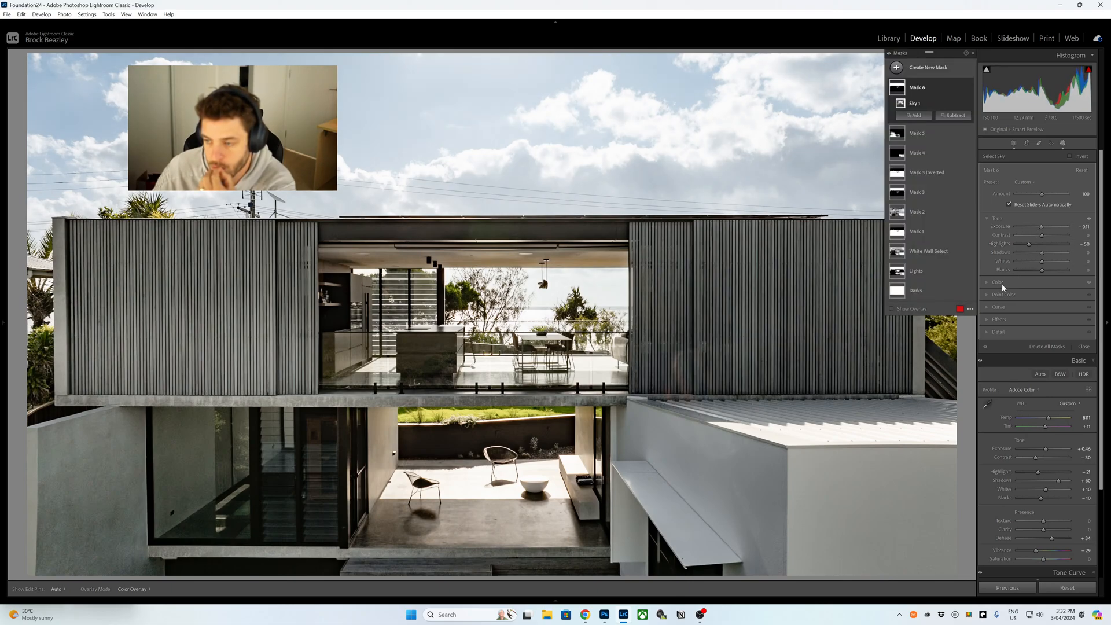
left_click(1023, 283)
left_click_drag(1040, 283, 1045, 283)
mouse_move(1042, 195)
left_mouse_down()
mouse_move(1022, 196)
mouse_move(1041, 201)
left_mouse_up()
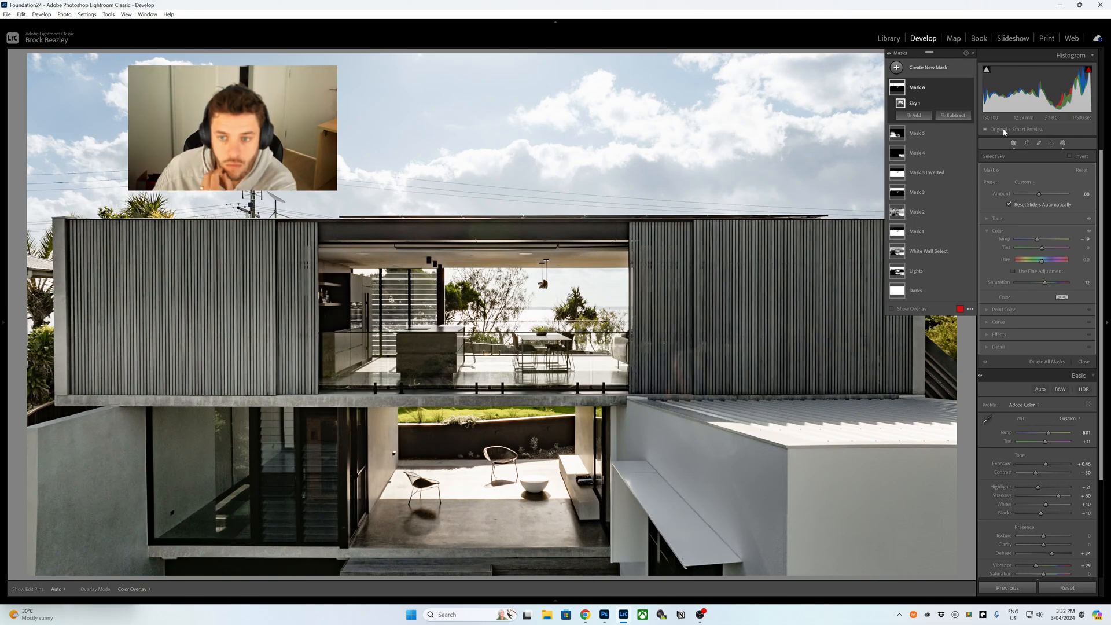
Intersect the sky mask with a Luminance Range limited to the brighter tones, and close masking
right_click(954, 89)
mouse_move(984, 137)
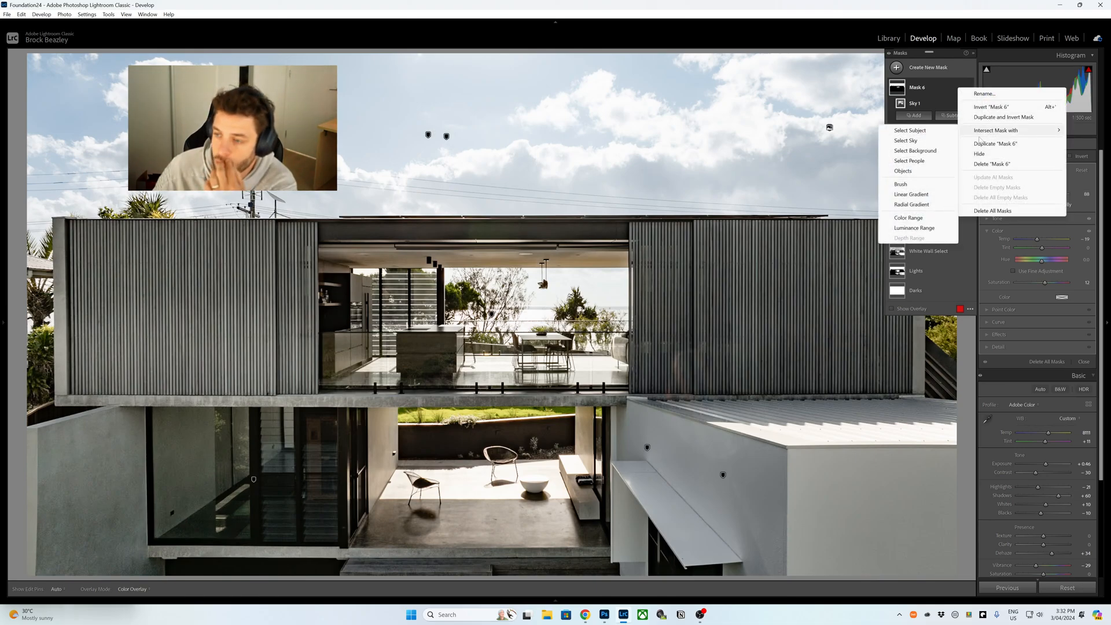
left_click(914, 228)
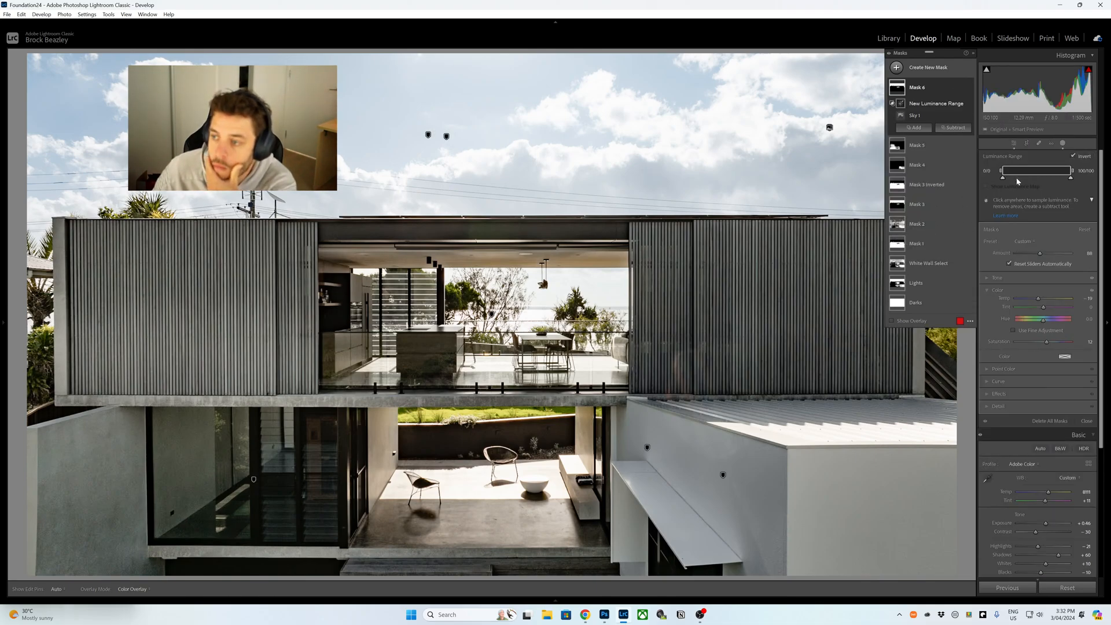
left_click_drag(1000, 172, 1028, 176)
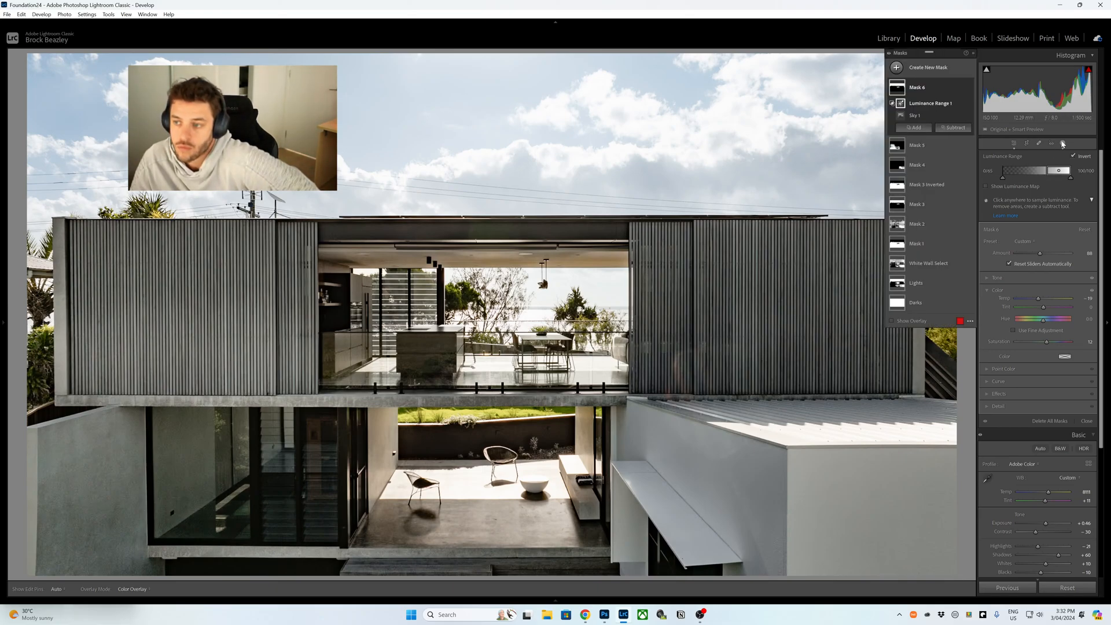
key("d")
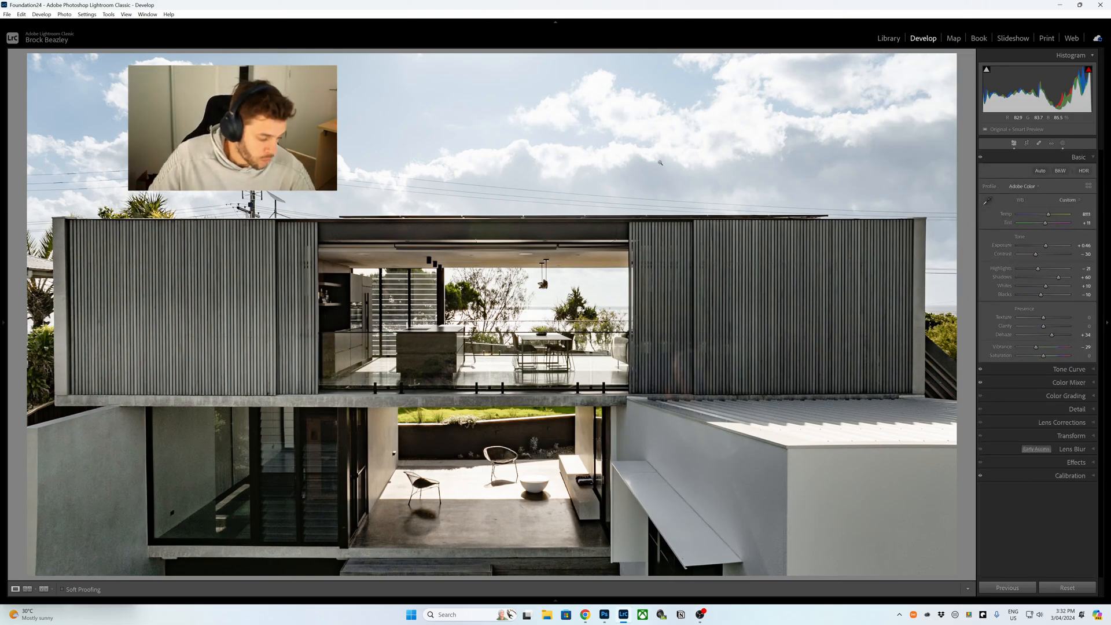
Nudge Exposure to +0.56, compare the Adobe Neutral, Landscape and Portrait profiles, and settle on Adobe Neutral
key("equal")
key("minus")
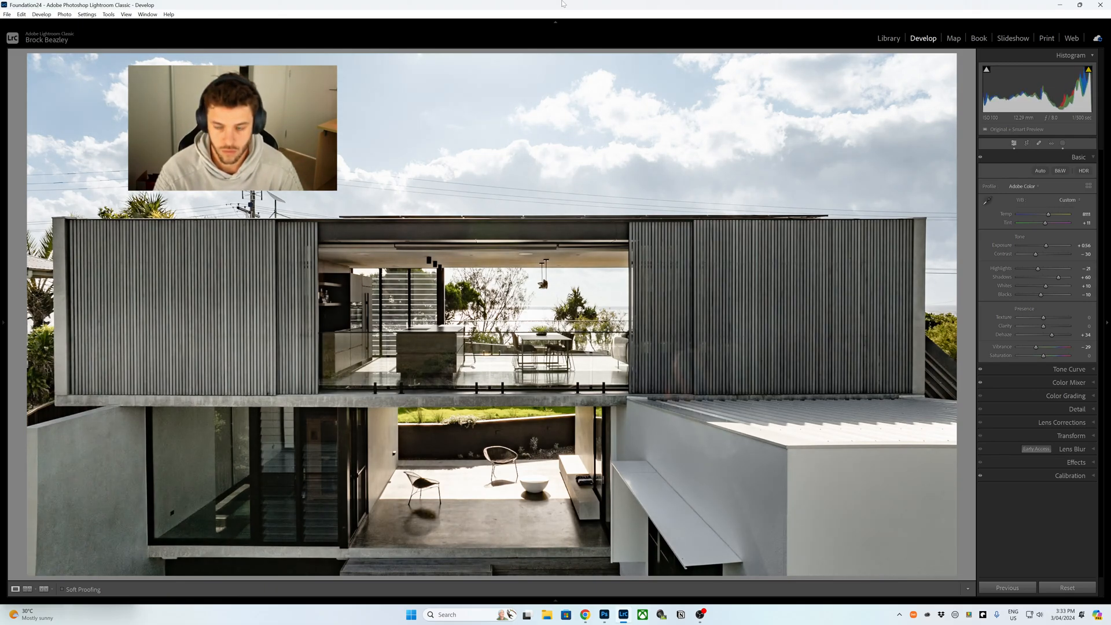
left_click(1029, 186)
left_click(1037, 213)
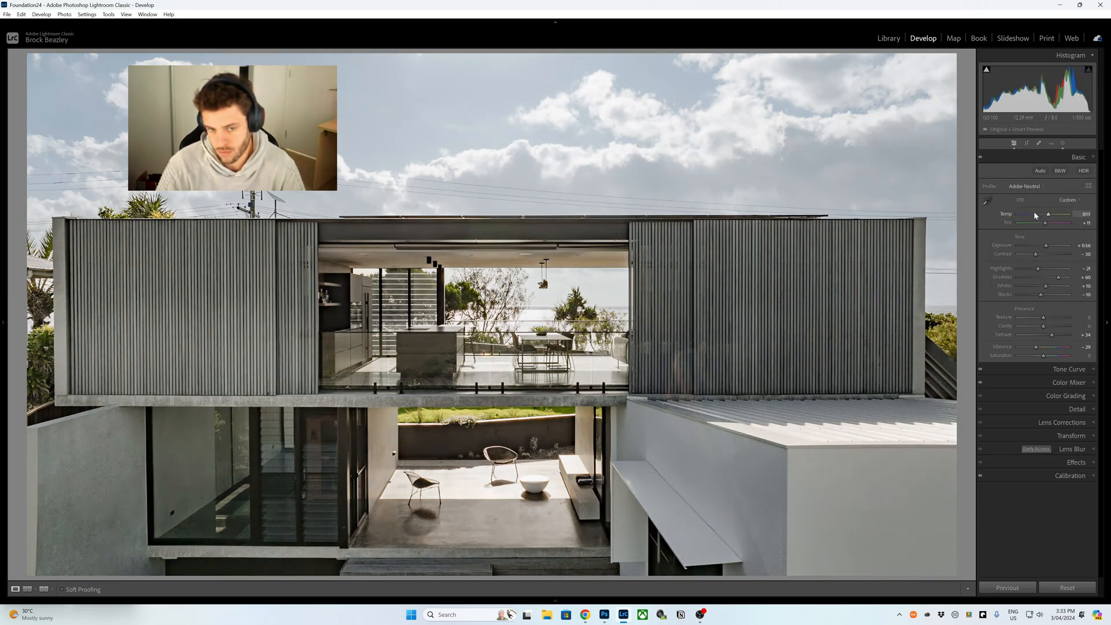
left_click(1031, 187)
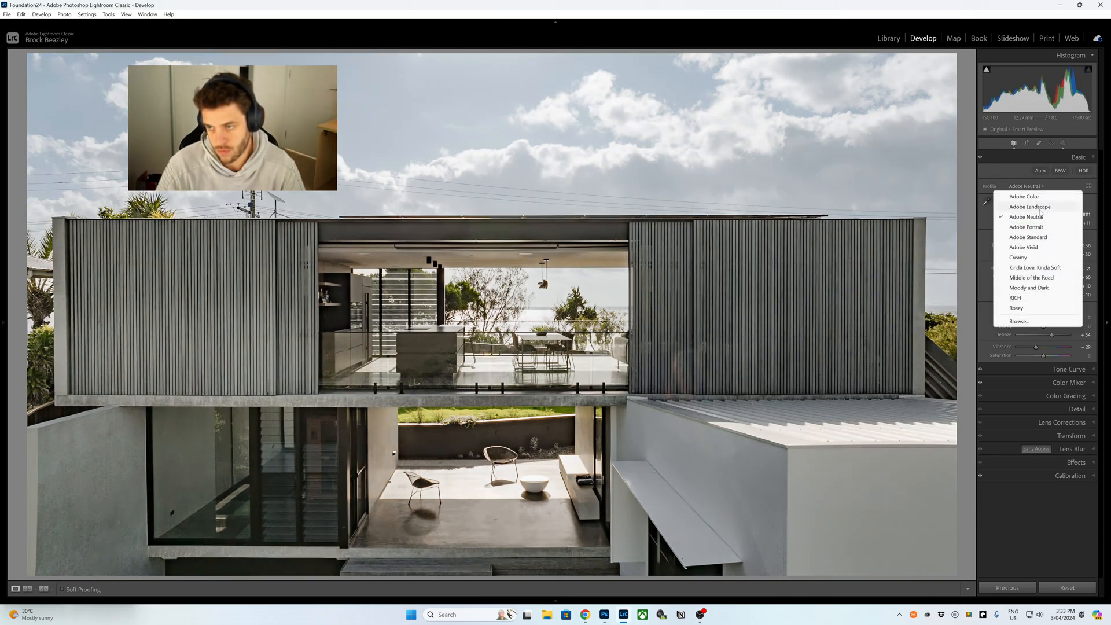
left_click(1036, 207)
left_click(1032, 187)
left_click(1036, 227)
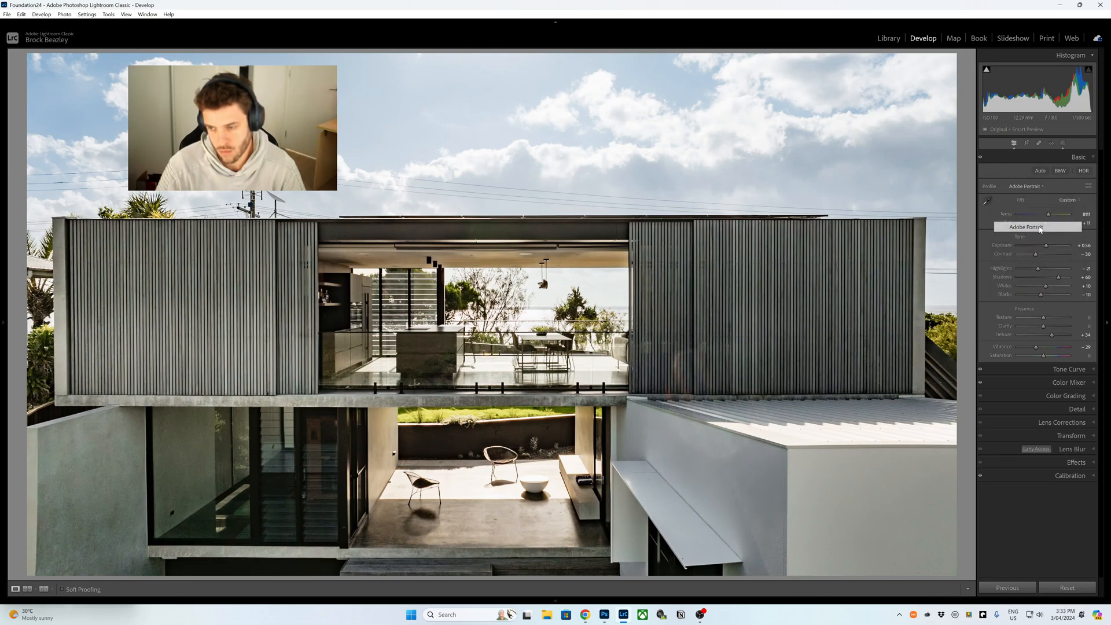
left_click(1032, 188)
left_click(1036, 217)
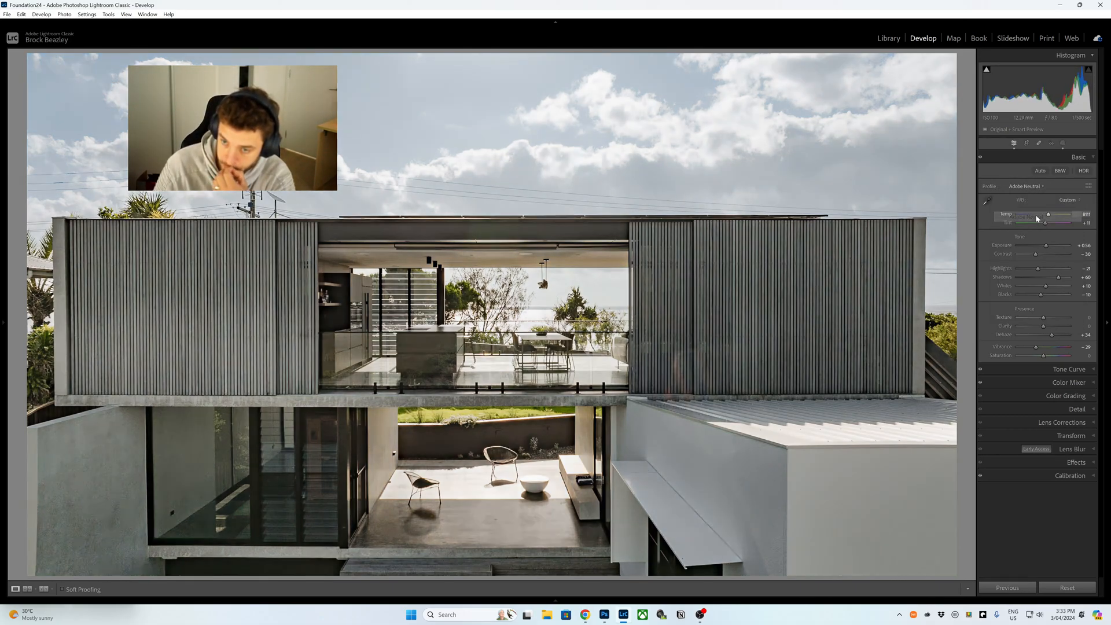
Set the photo's Contrast to -20, Exposure to +0.51 and Dehaze to +23
left_click(1040, 256)
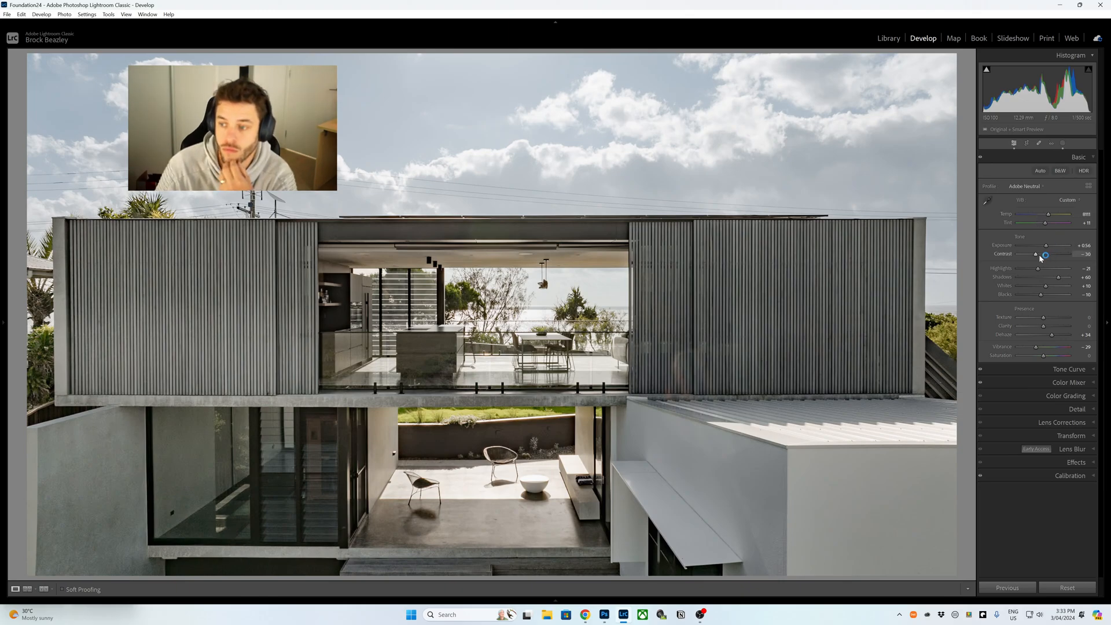
left_click_drag(1039, 257, 1040, 251)
left_click(1017, 229)
key("equal")
key("equal")
key("equal")
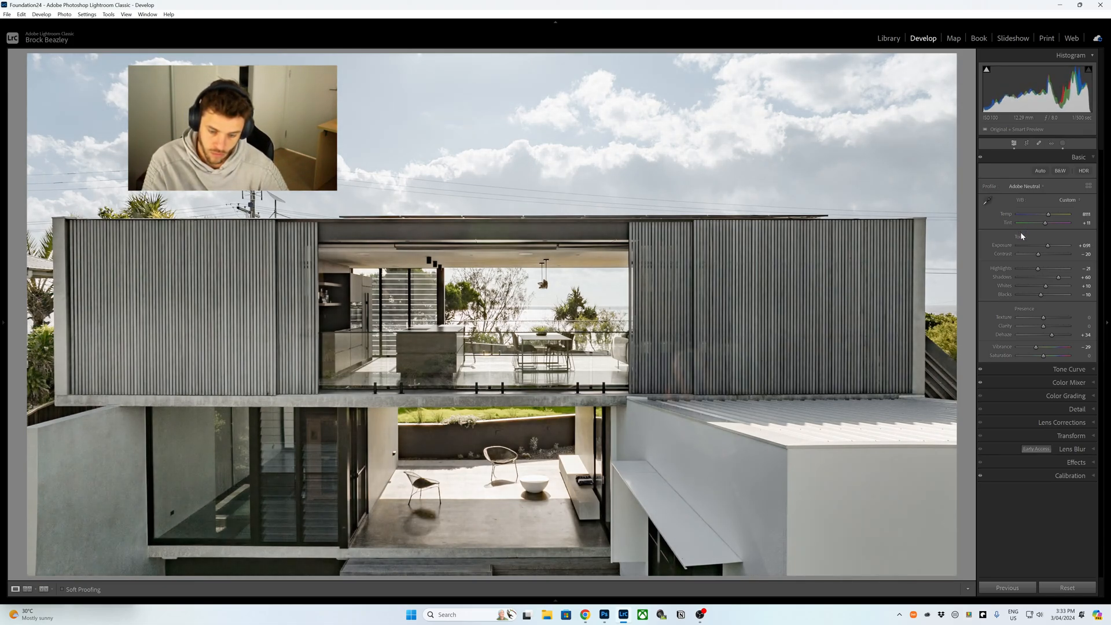
key("minus")
key("minus")
key("minus")
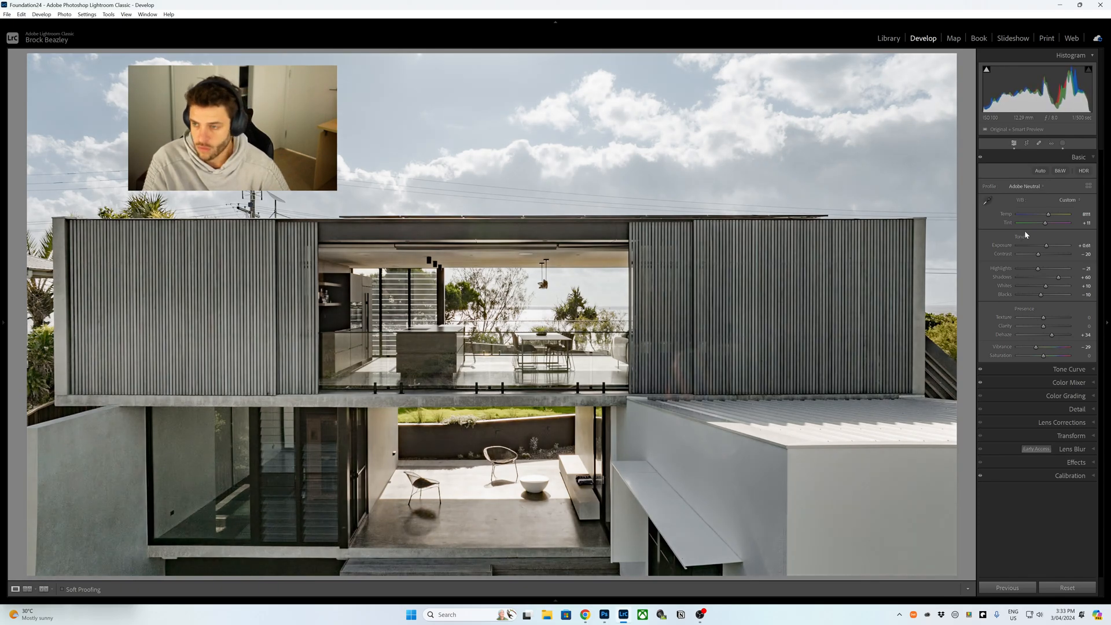
key("equal")
key("minus")
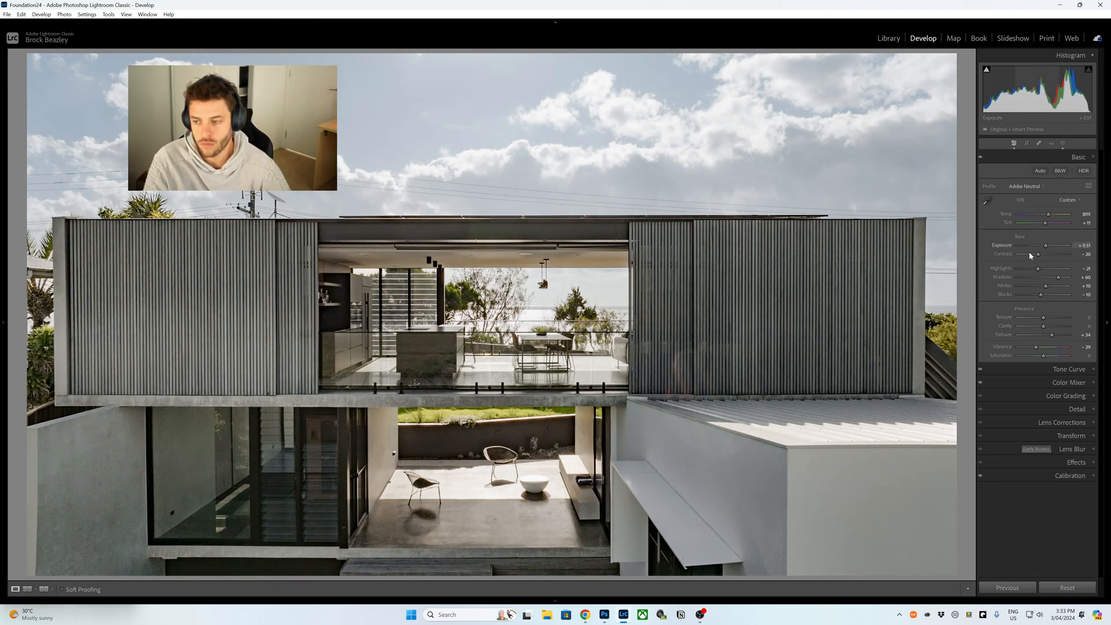
left_click_drag(1051, 336, 1049, 335)
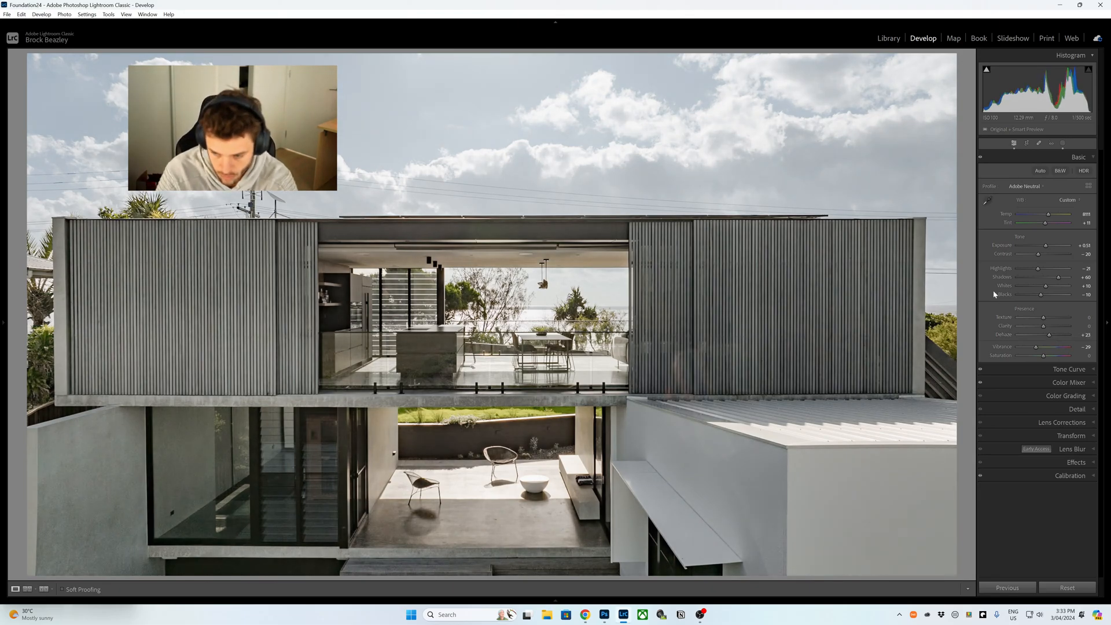
Go to the next photo, the kitchen, and create an Objects mask on the wall beside the slatted screen
key("Right")
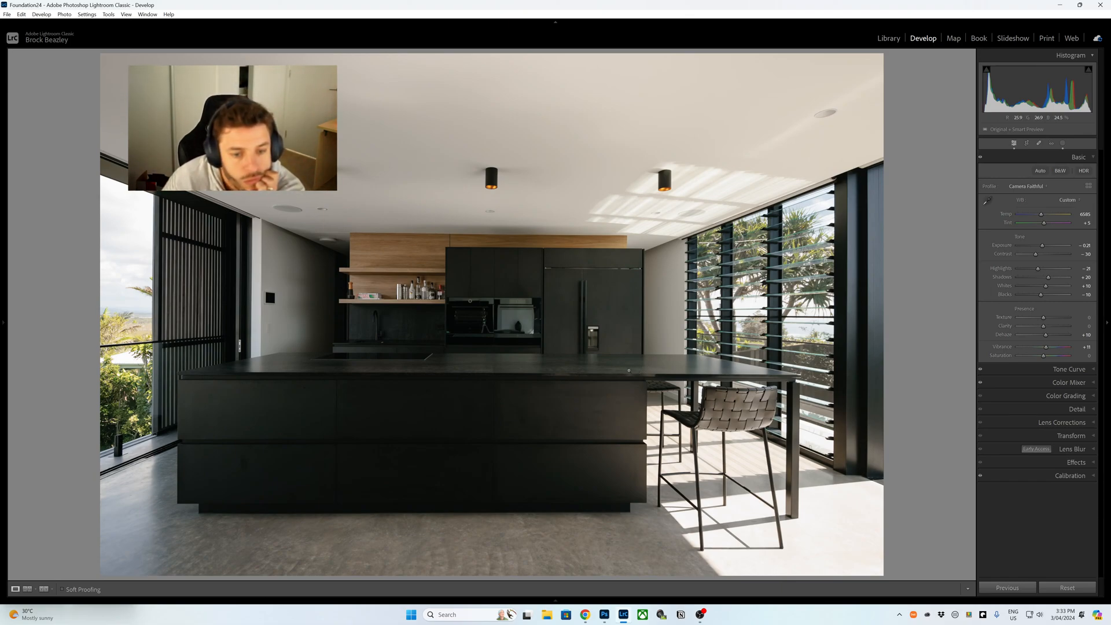
left_click(1062, 144)
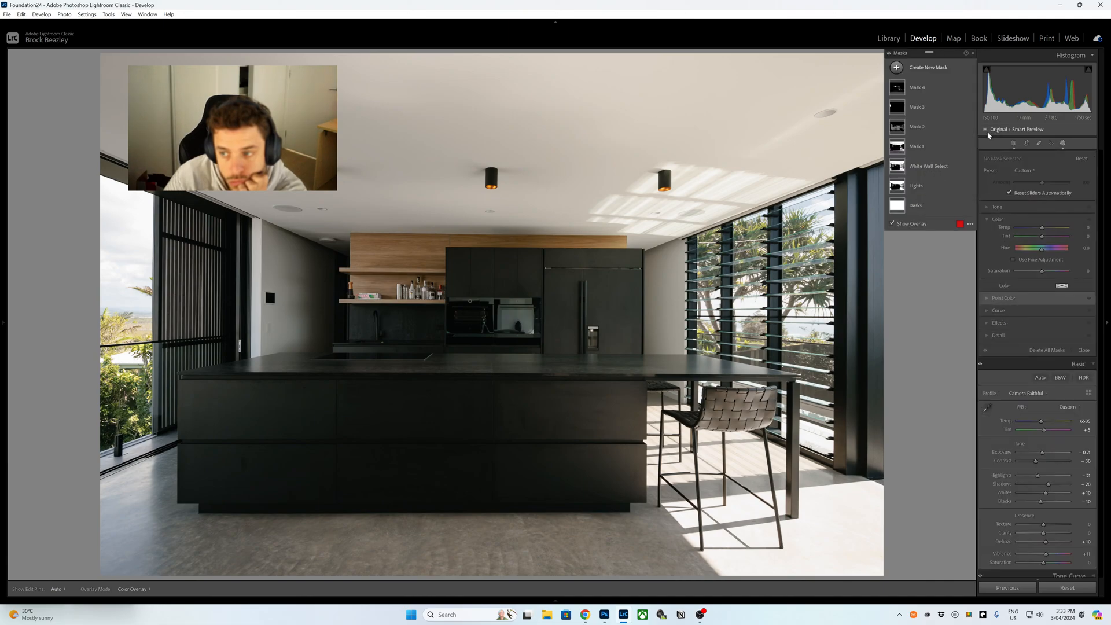
left_click(926, 67)
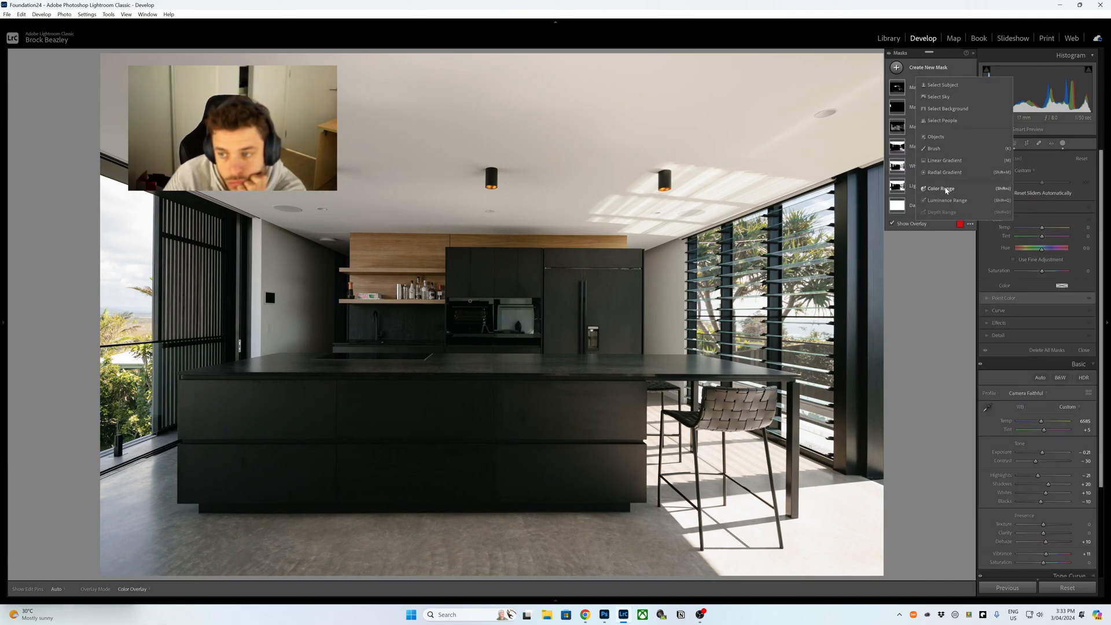
left_click(937, 137)
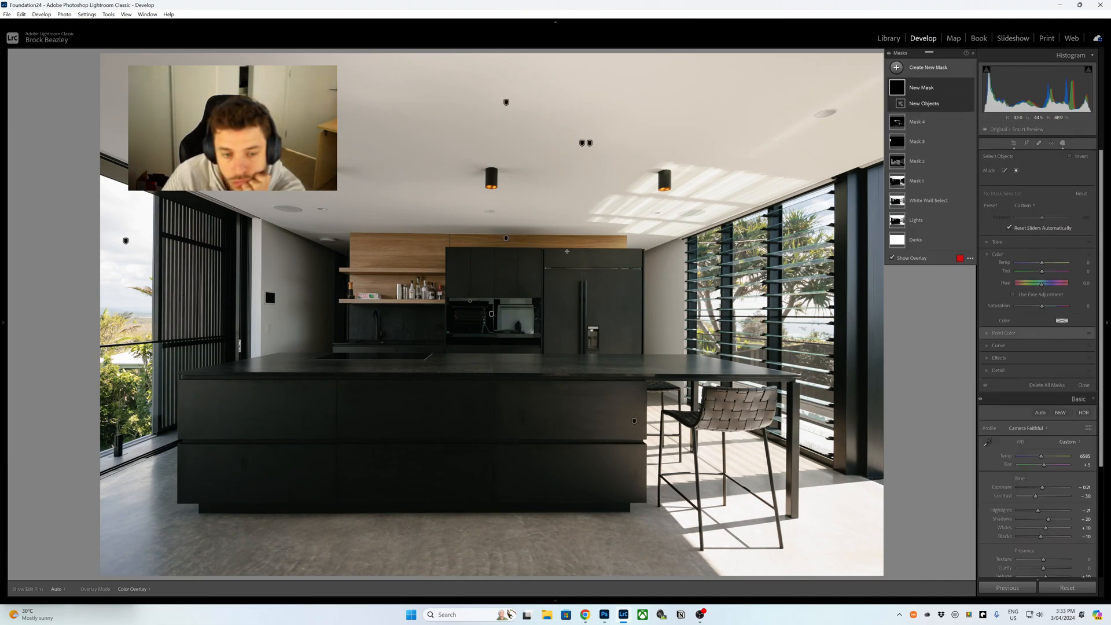
left_click_drag(260, 221, 351, 365)
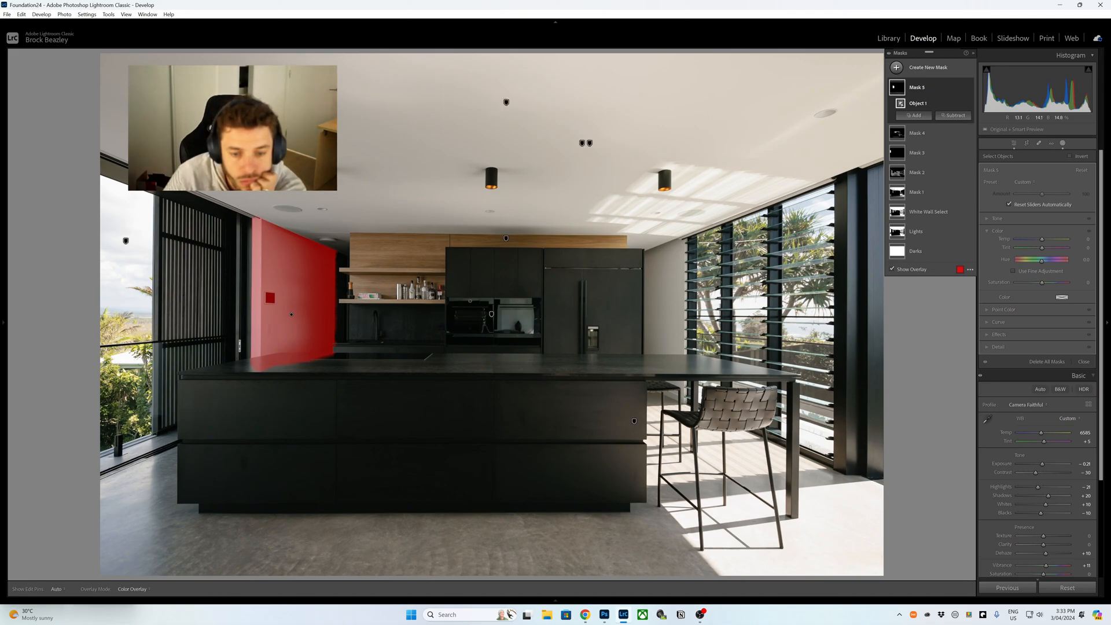
Extend the wall mask with a brushed object selection along its far edge and a radial gradient over the ceiling above
left_click(897, 132)
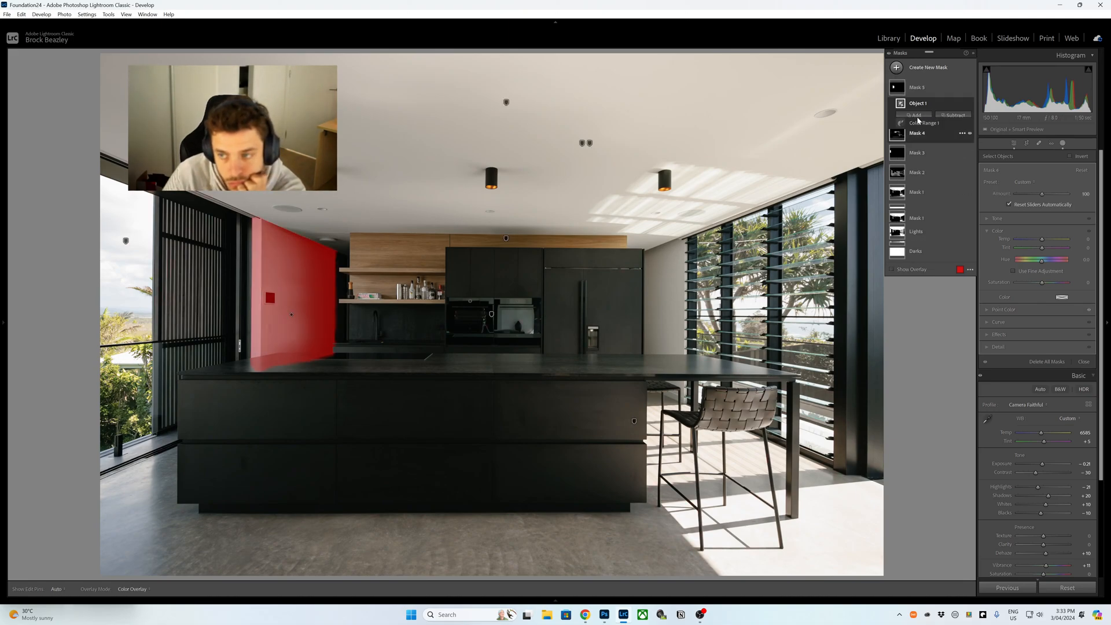
left_click(906, 87)
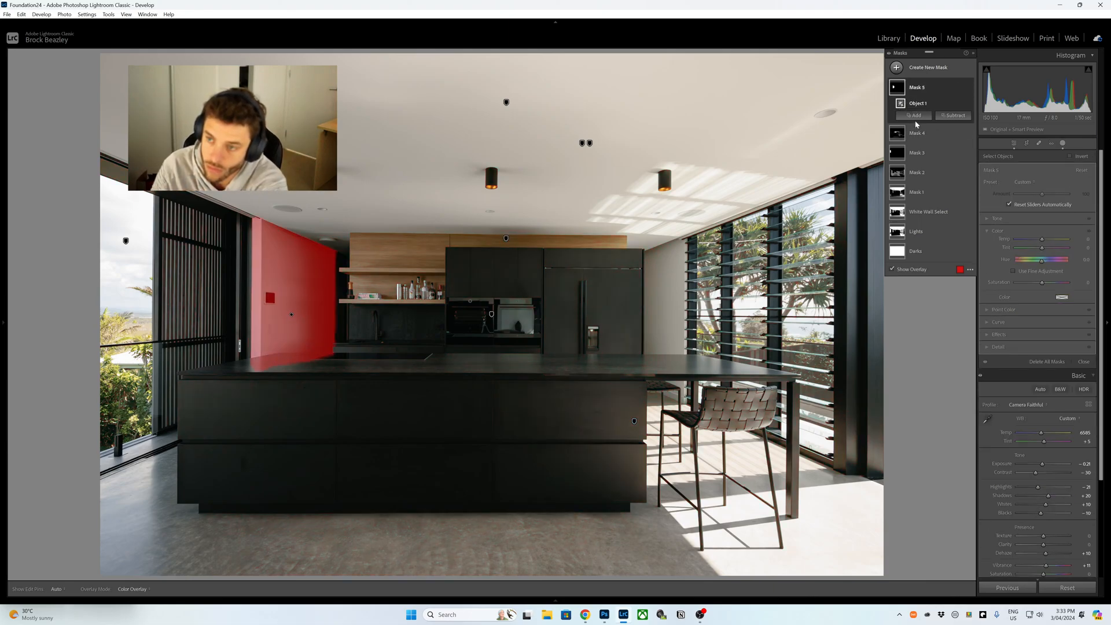
left_click(914, 115)
left_click(919, 187)
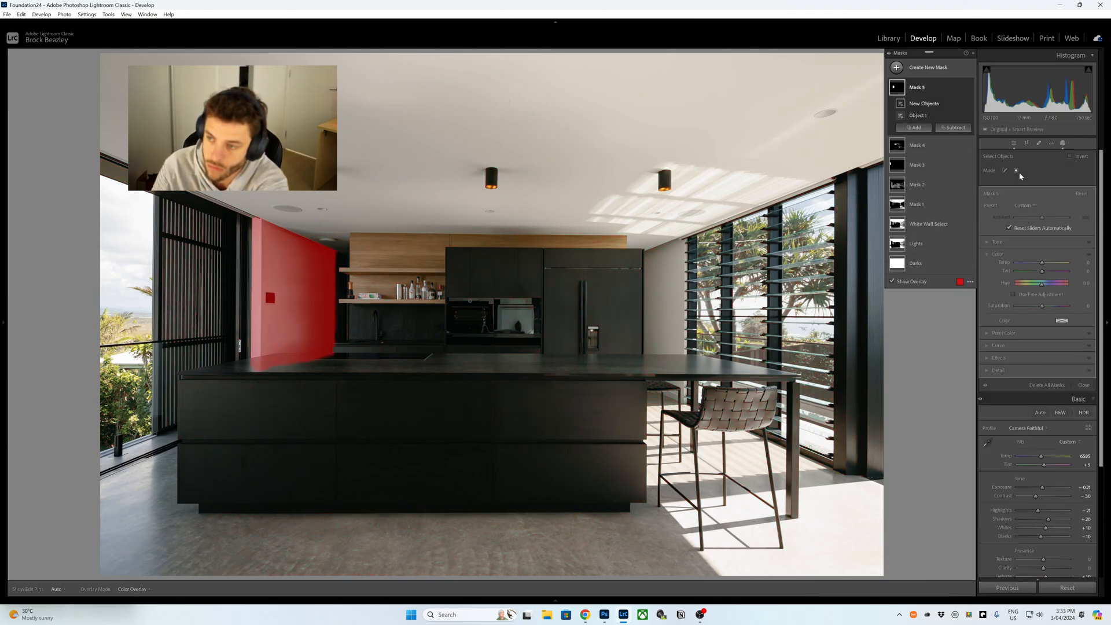
left_click(1005, 171)
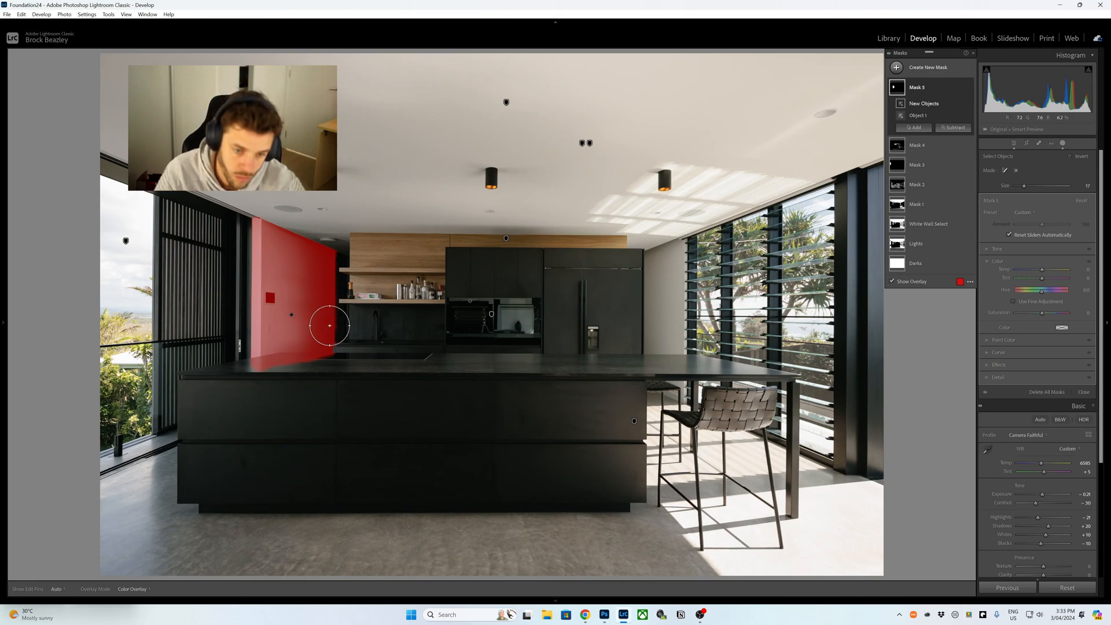
mouse_move(322, 328)
left_mouse_down()
mouse_move(334, 328)
mouse_move(325, 267)
mouse_move(341, 254)
mouse_move(290, 228)
mouse_move(331, 246)
left_mouse_up()
scroll(321, 307, "down", 3)
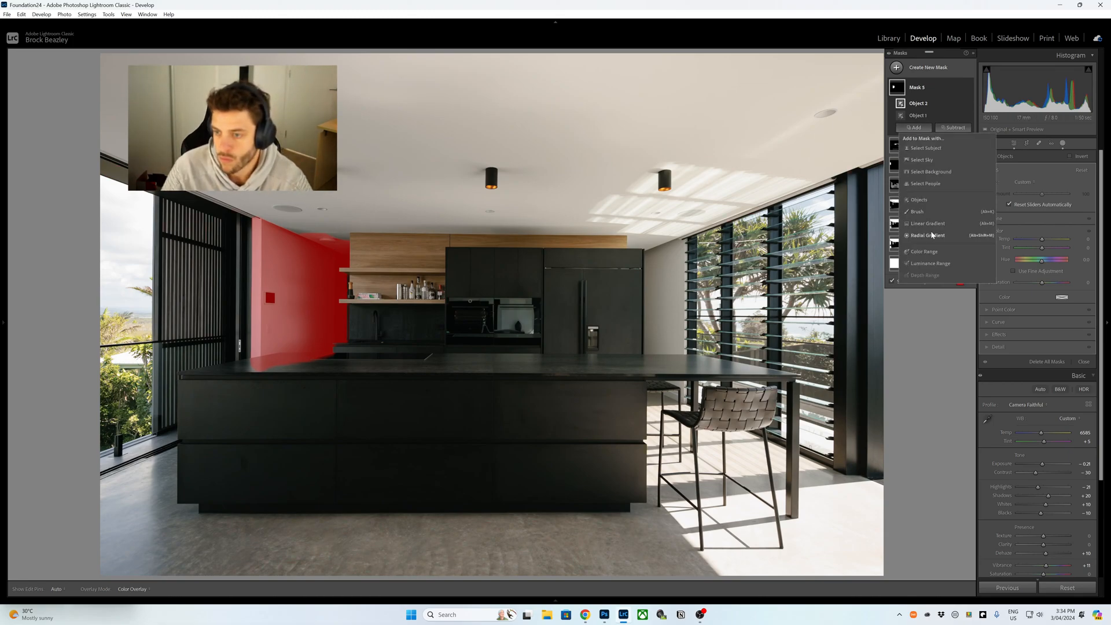
key("shift+m")
mouse_move(291, 226)
left_mouse_down()
mouse_move(333, 245)
mouse_move(302, 225)
mouse_move(324, 226)
mouse_move(249, 204)
mouse_move(303, 199)
mouse_move(302, 215)
left_mouse_up()
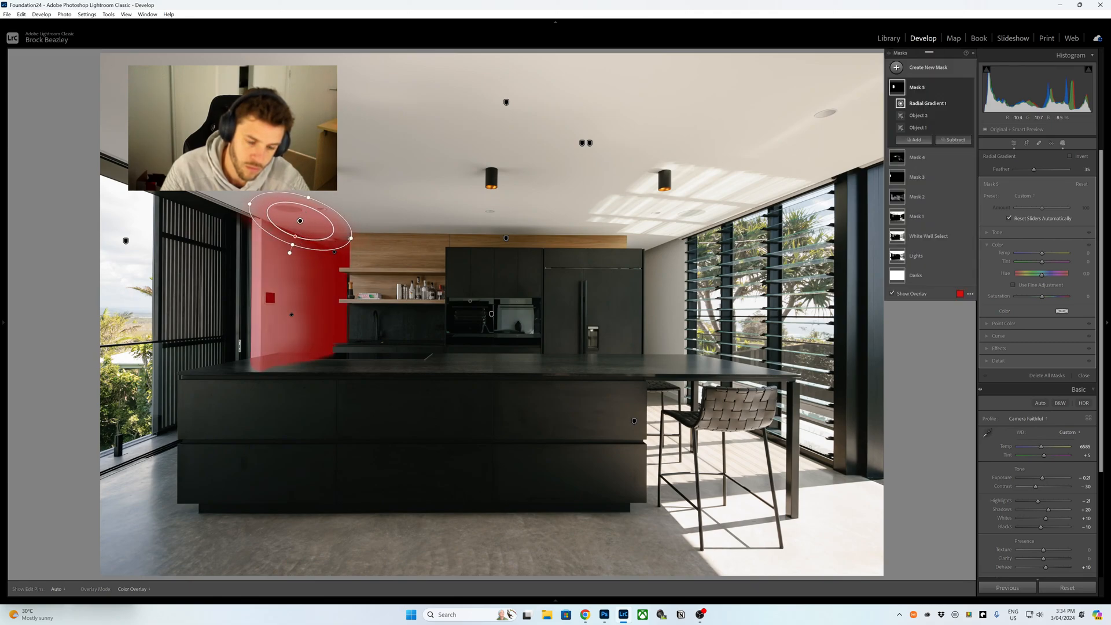
Subtract the spill on the black island benchtop from the wall mask with two brushed object selections
left_click(954, 140)
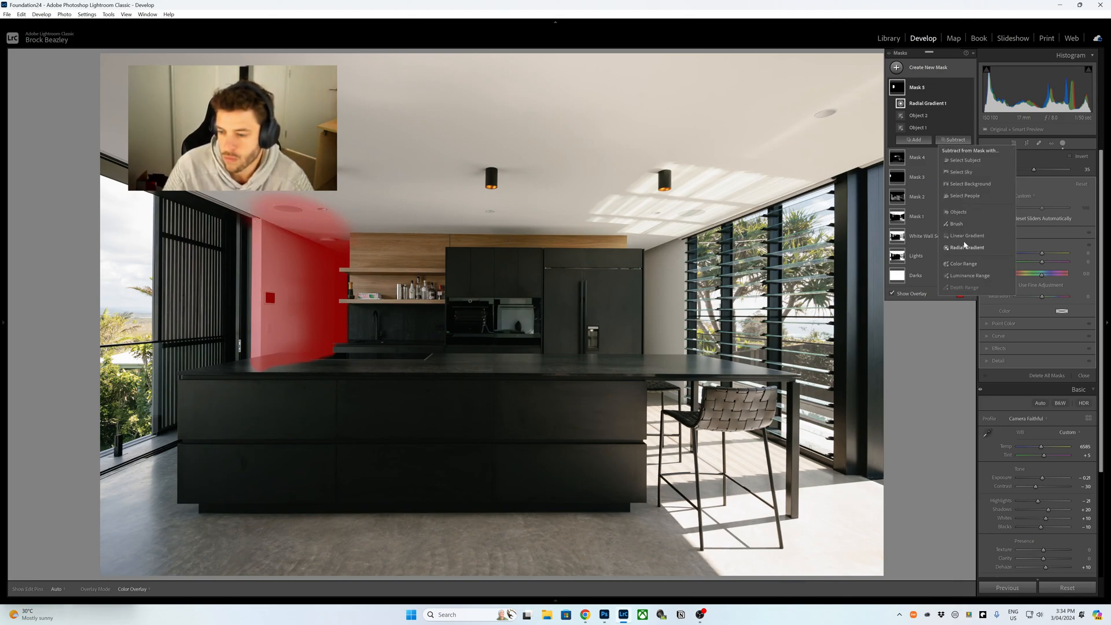
left_click(958, 212)
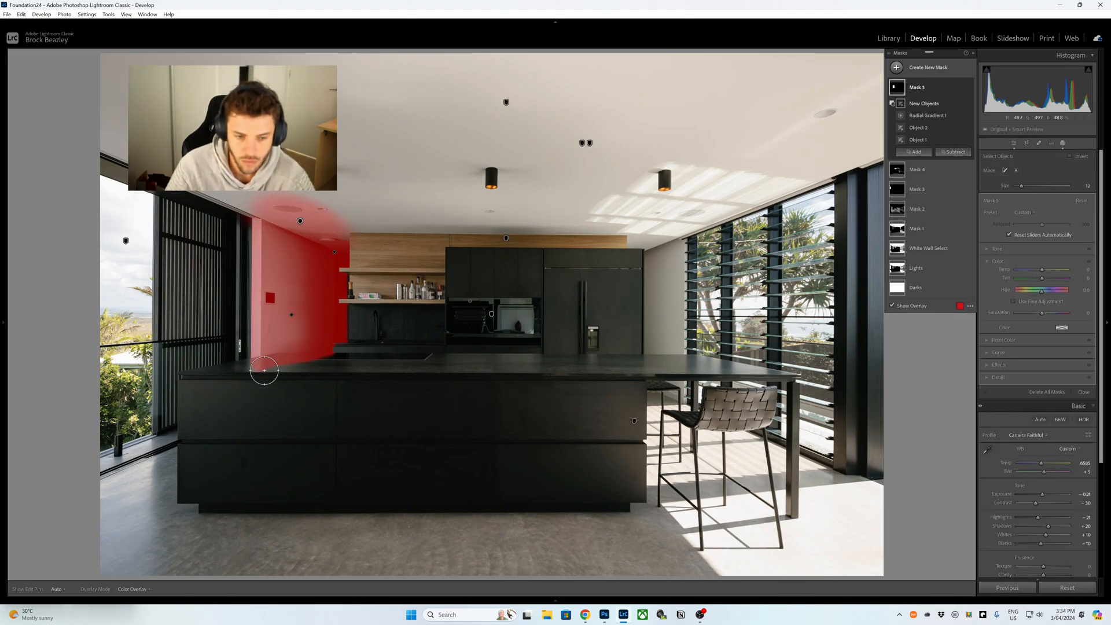
mouse_move(251, 372)
left_mouse_down()
mouse_move(202, 377)
mouse_move(512, 347)
mouse_move(779, 362)
mouse_move(778, 372)
mouse_move(434, 369)
mouse_move(272, 387)
left_mouse_up()
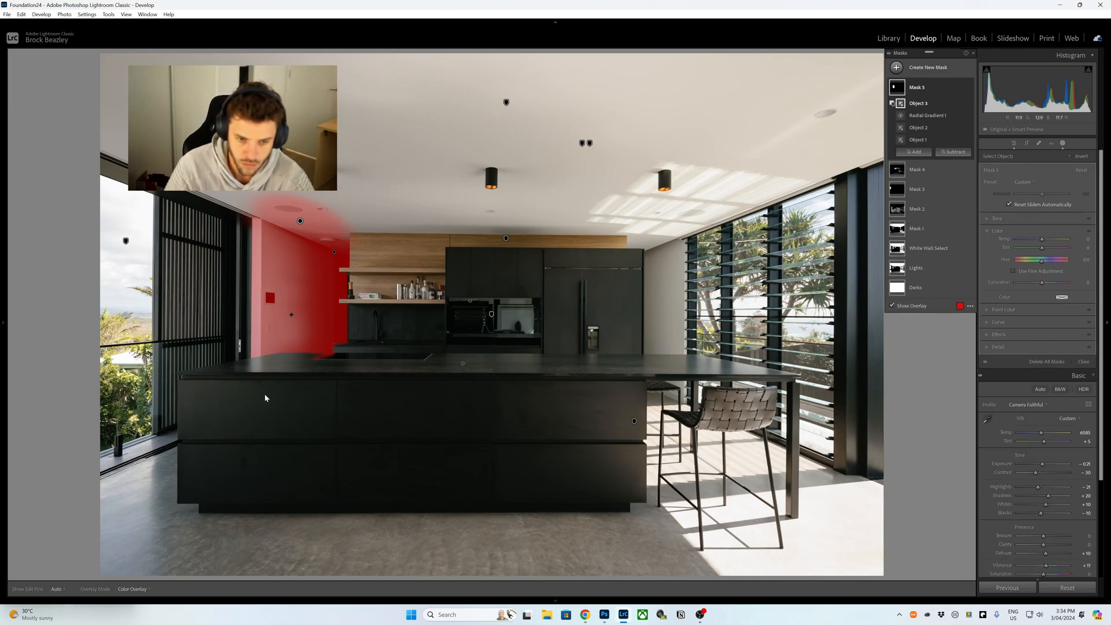
left_click(953, 152)
left_click(966, 224)
left_click_drag(318, 364, 327, 357)
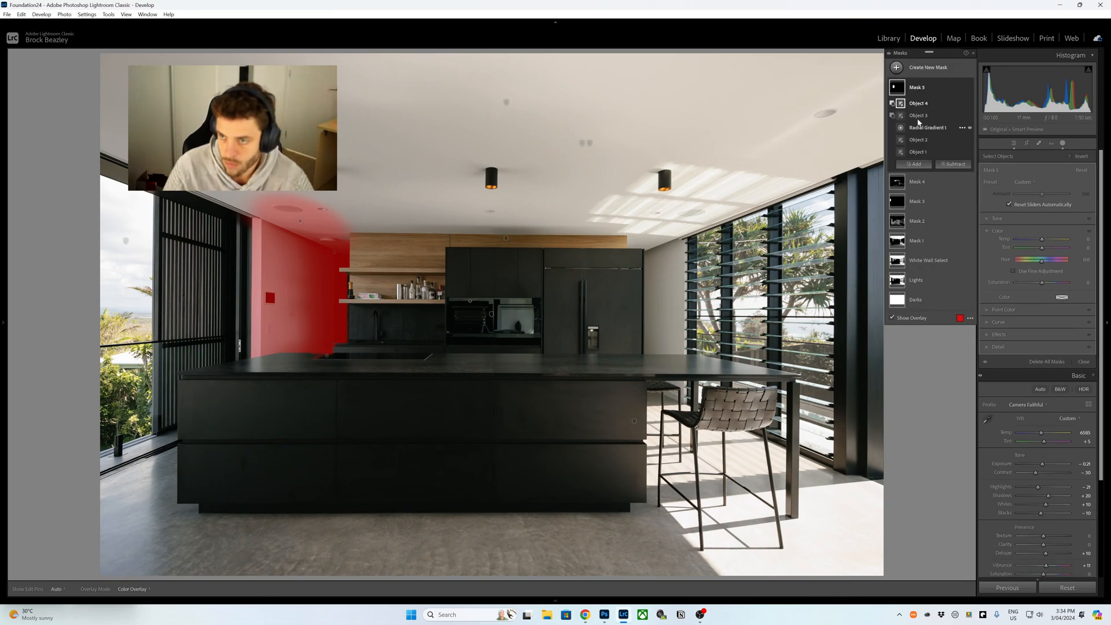
Hide the mask overlay, sample the green tint at the wall's base with Point Color and set its Sat Shift to -27
left_click(900, 90)
left_click(900, 89)
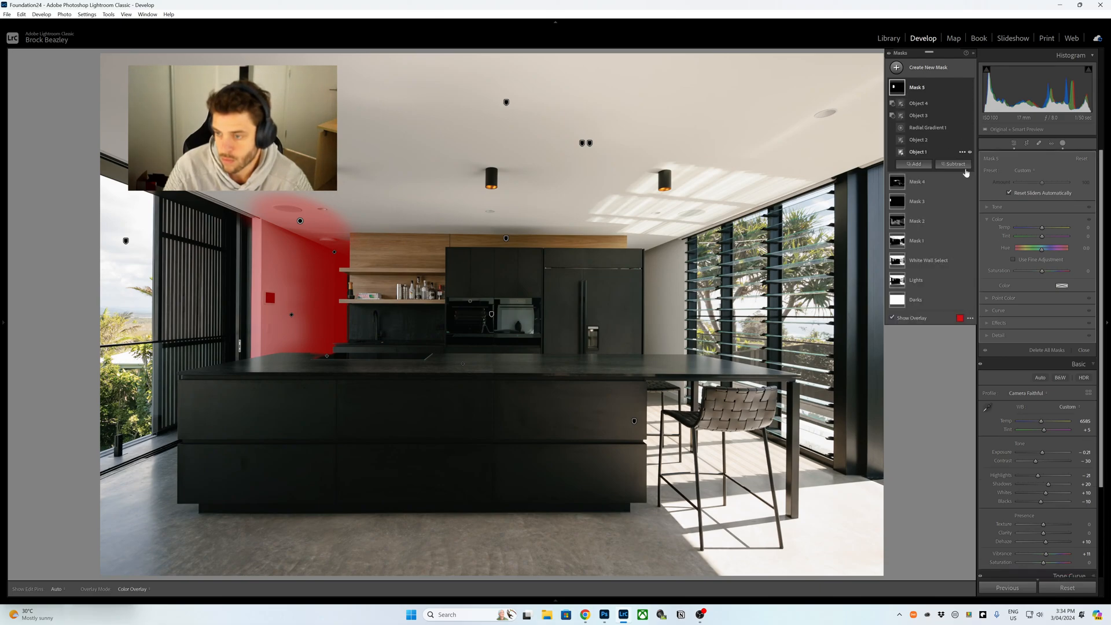
left_click(987, 298)
key("o")
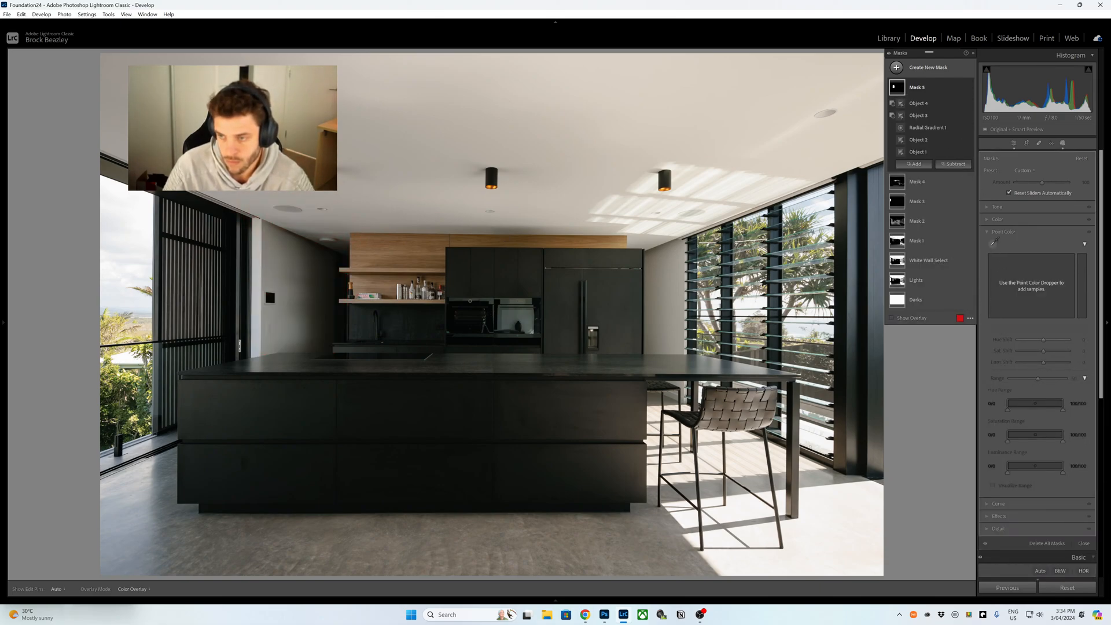
left_click(992, 245)
left_click(343, 356)
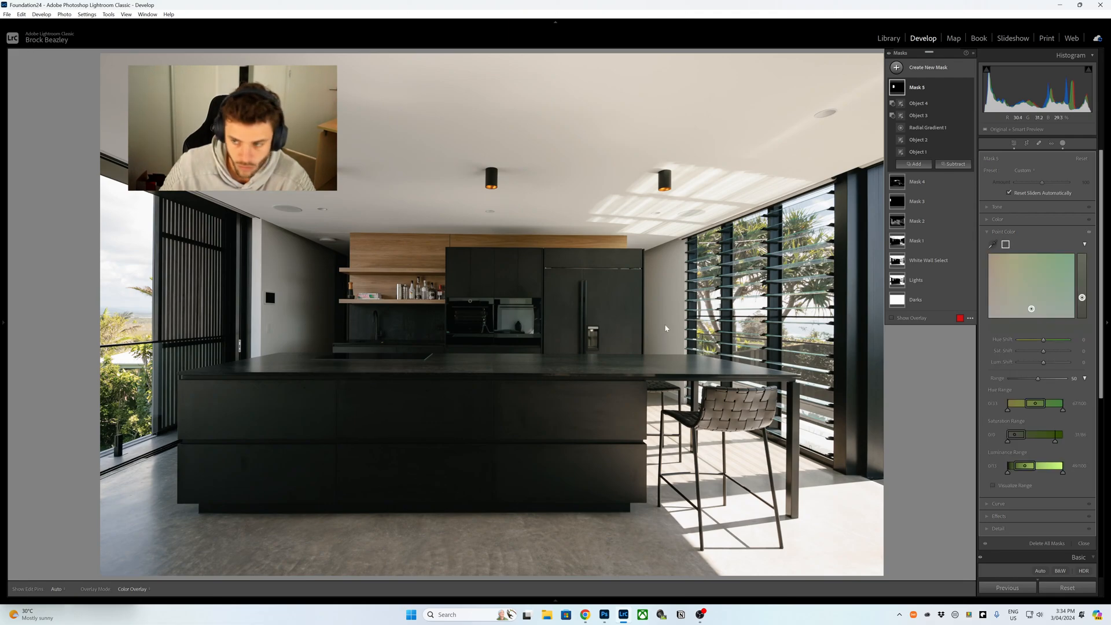
left_click_drag(1044, 356, 1038, 359)
Add a second Point Color sample from the wall's far edge and lower its Sat Shift to about -22
left_click(993, 244)
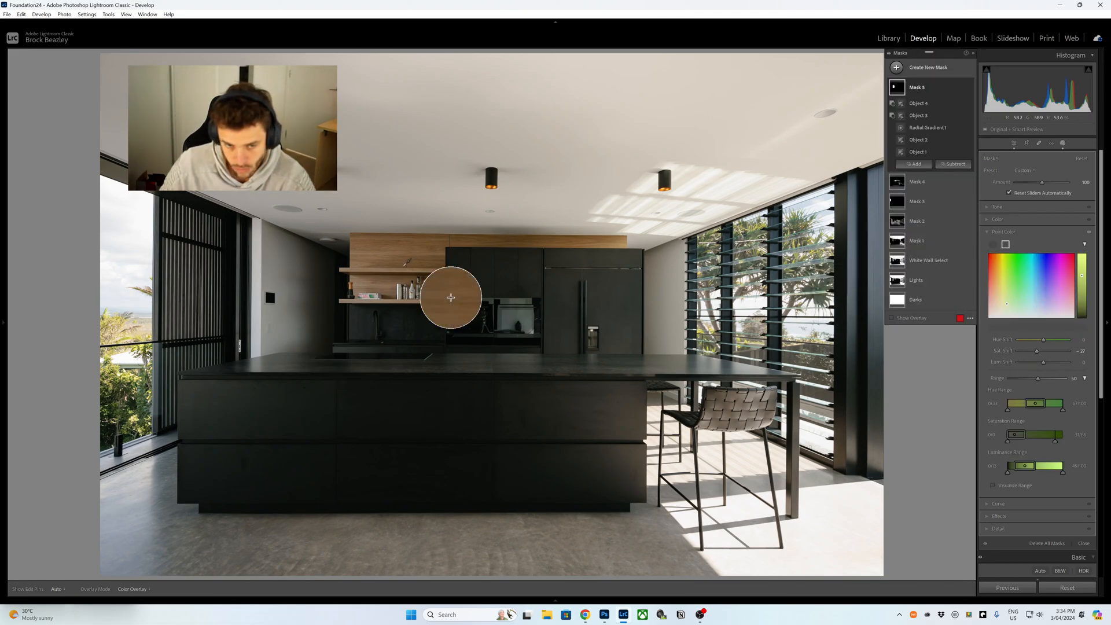
left_click(338, 320)
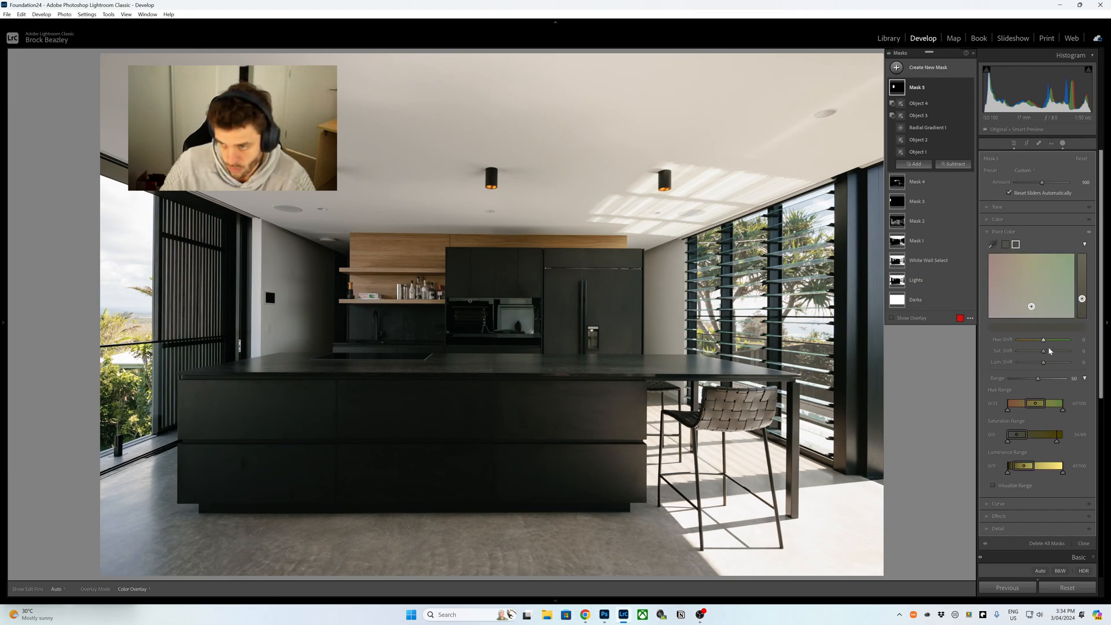
left_click_drag(1044, 357, 1039, 358)
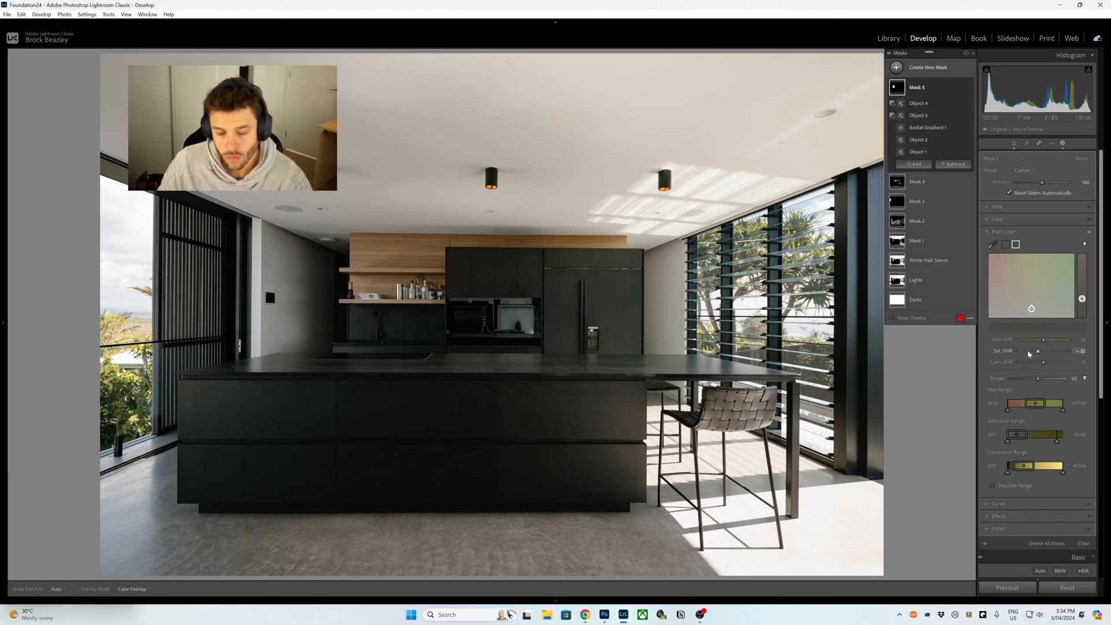
Soften the wall mask by lowering Contrast to -21, Texture to -10 and Clarity to -14
left_click(994, 207)
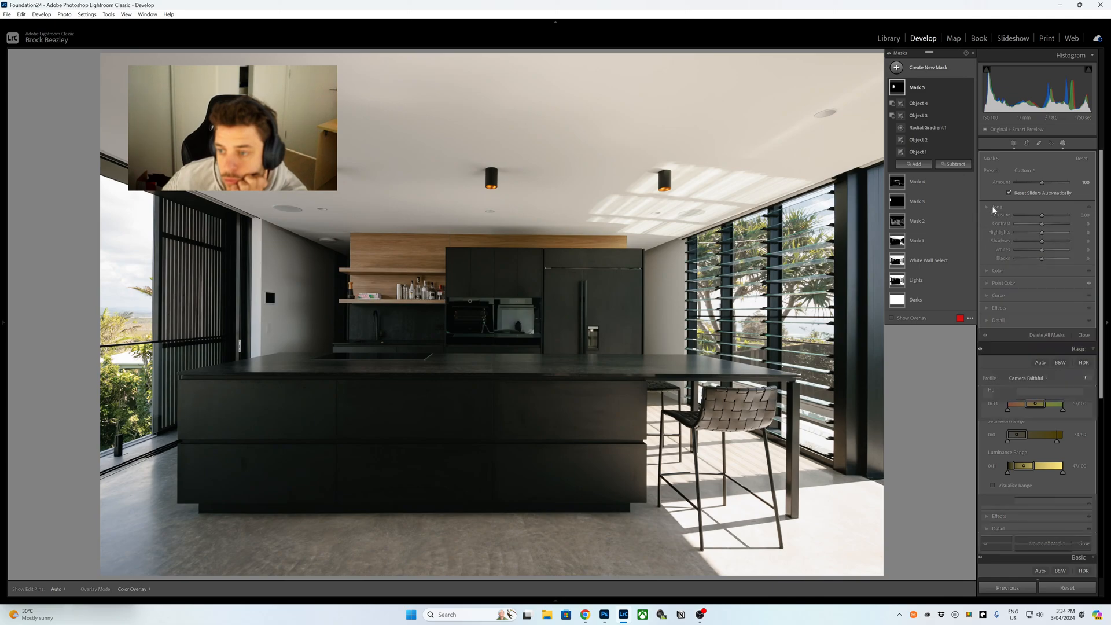
left_click_drag(1042, 225, 1036, 227)
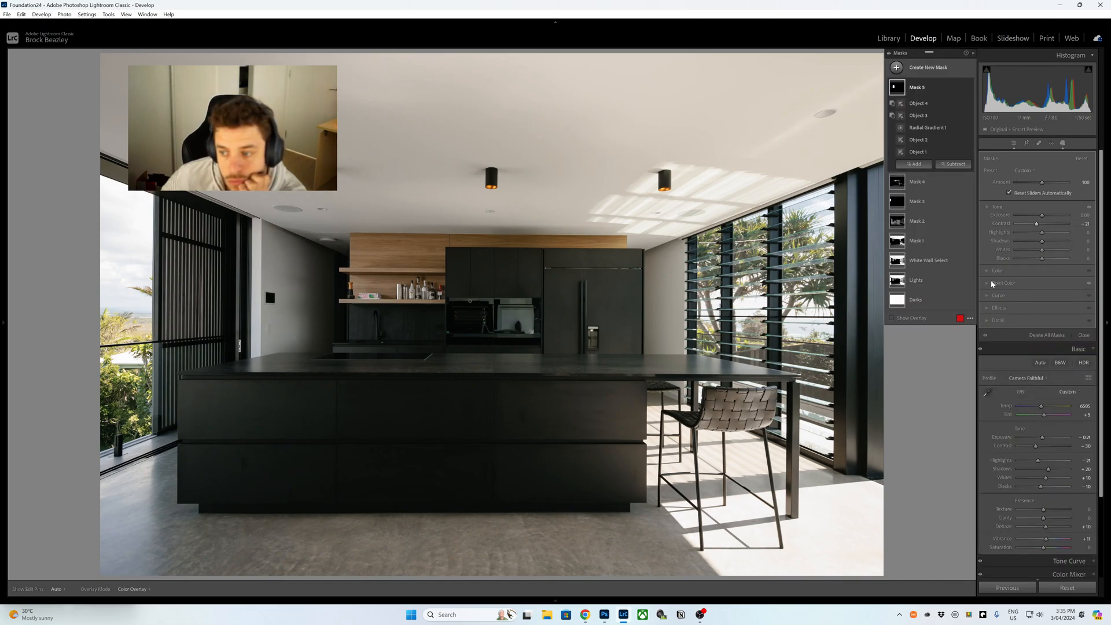
left_click(1001, 311)
left_click_drag(1042, 274, 1037, 274)
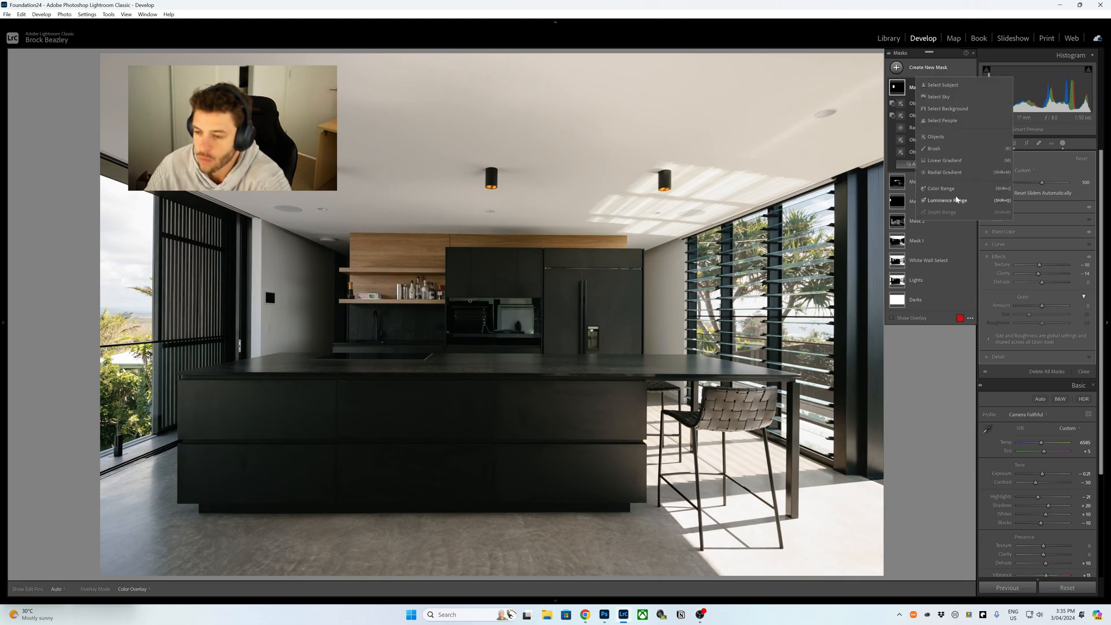
Create a new object-selection mask covering the black front of the kitchen island
left_click(944, 140)
key("shift+o")
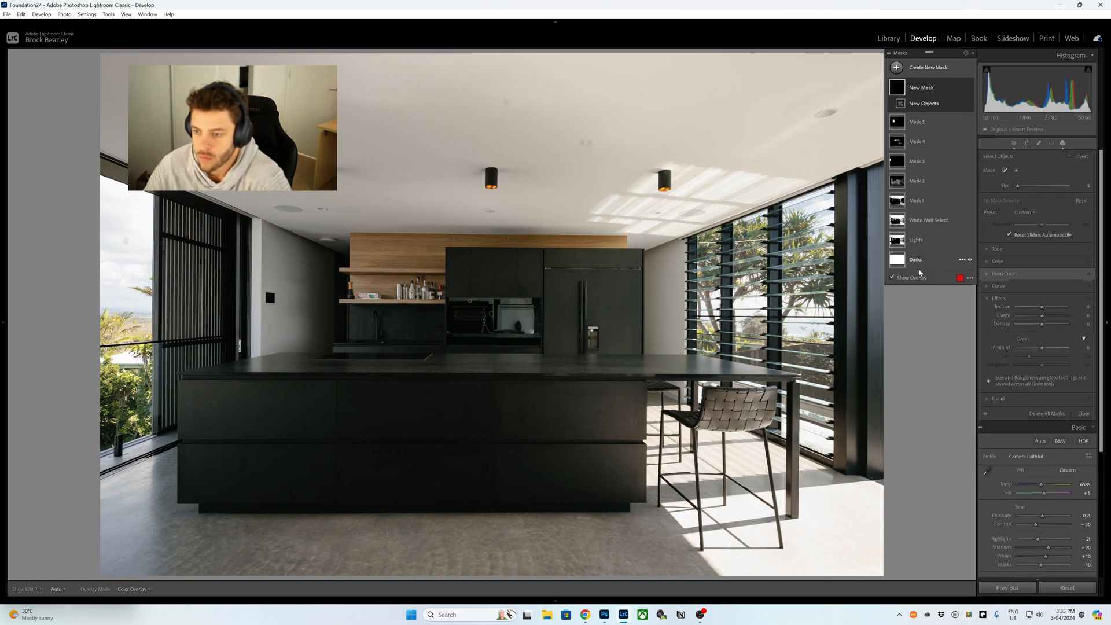
left_click(1016, 170)
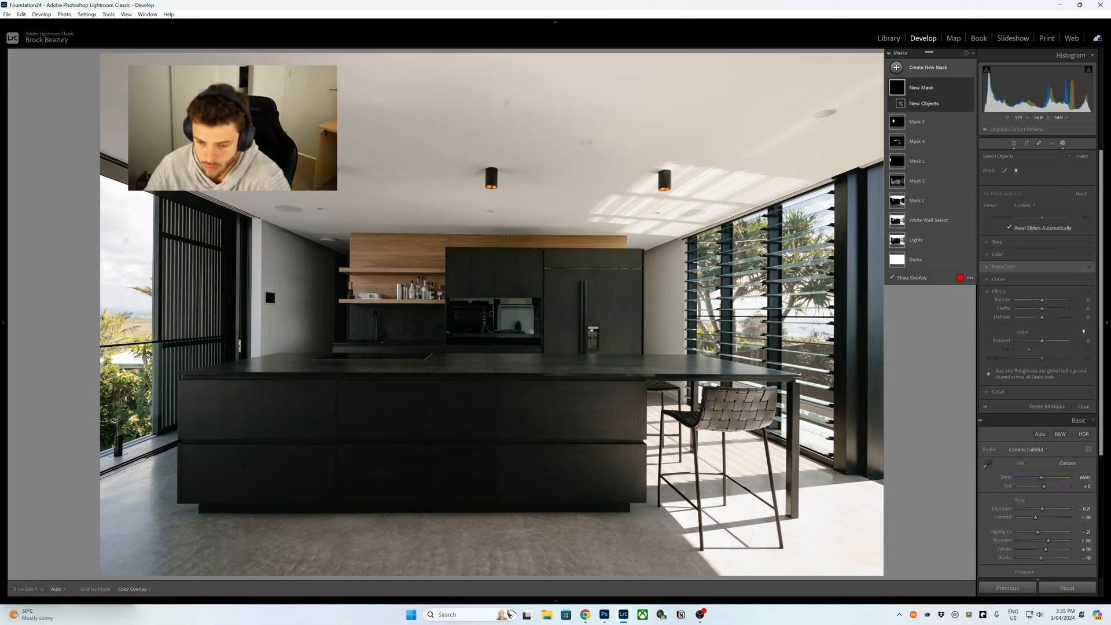
left_click_drag(650, 505, 174, 375)
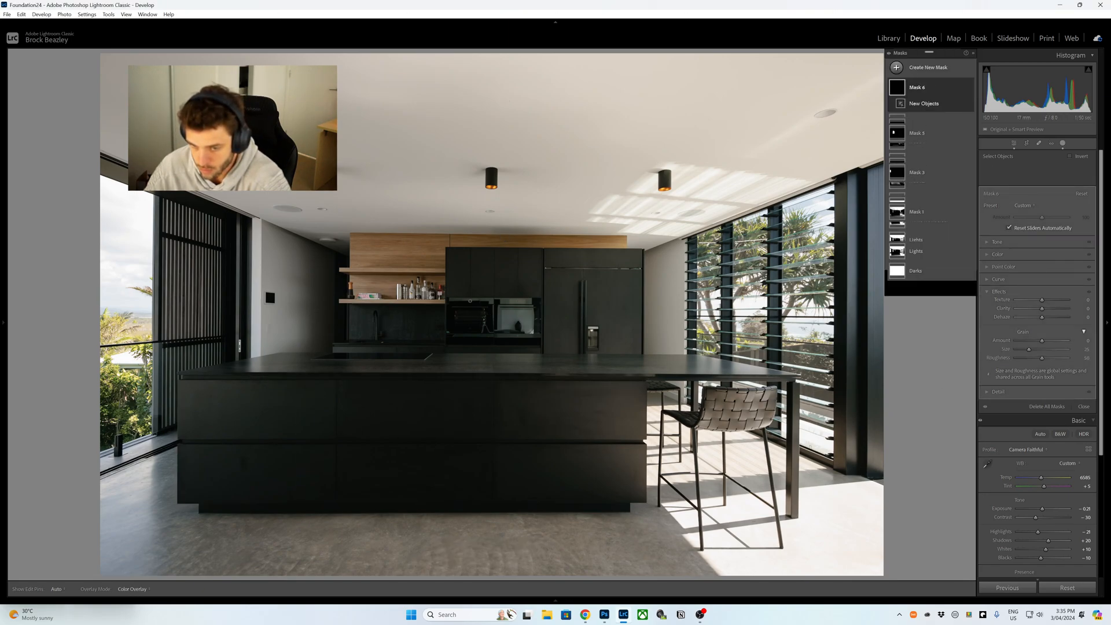
Extend the island mask with two more object selections covering the benchtop and its supporting leg
left_click(914, 115)
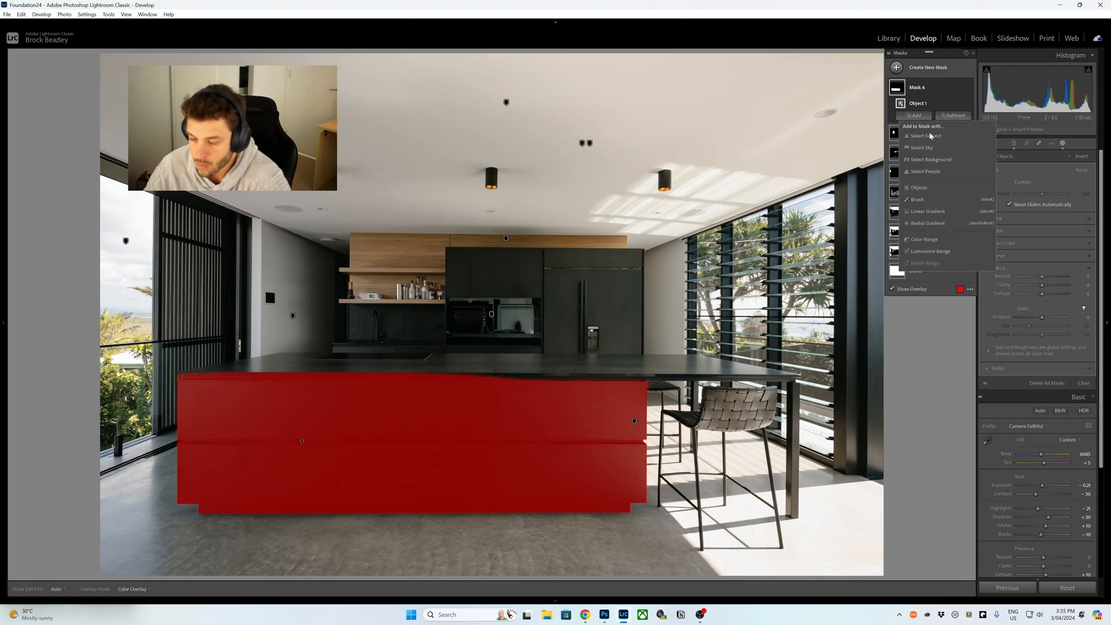
left_click(932, 181)
left_click_drag(803, 379, 174, 350)
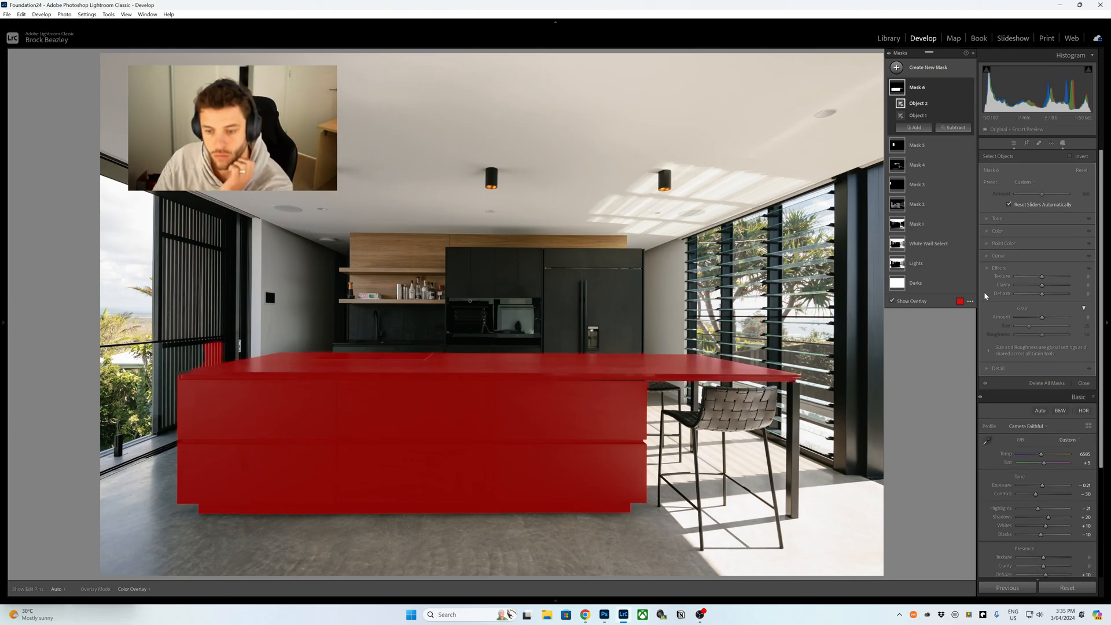
left_click(912, 128)
left_click(925, 199)
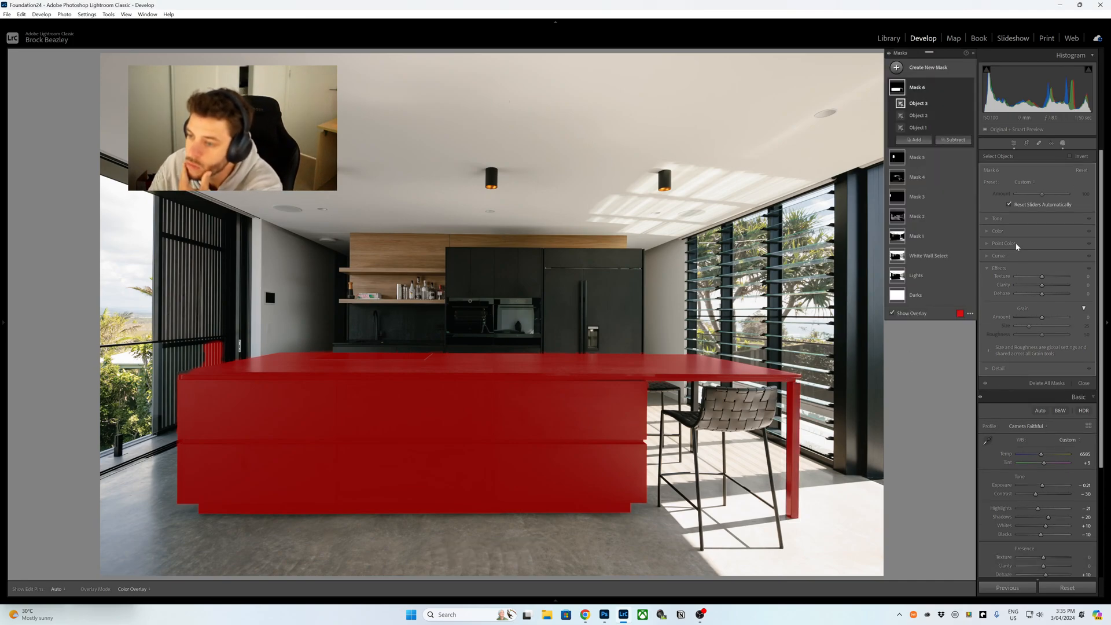
Sample the warm tint on the island with Point Color and set its Sat Shift to -36
left_click(1004, 243)
left_click(992, 255)
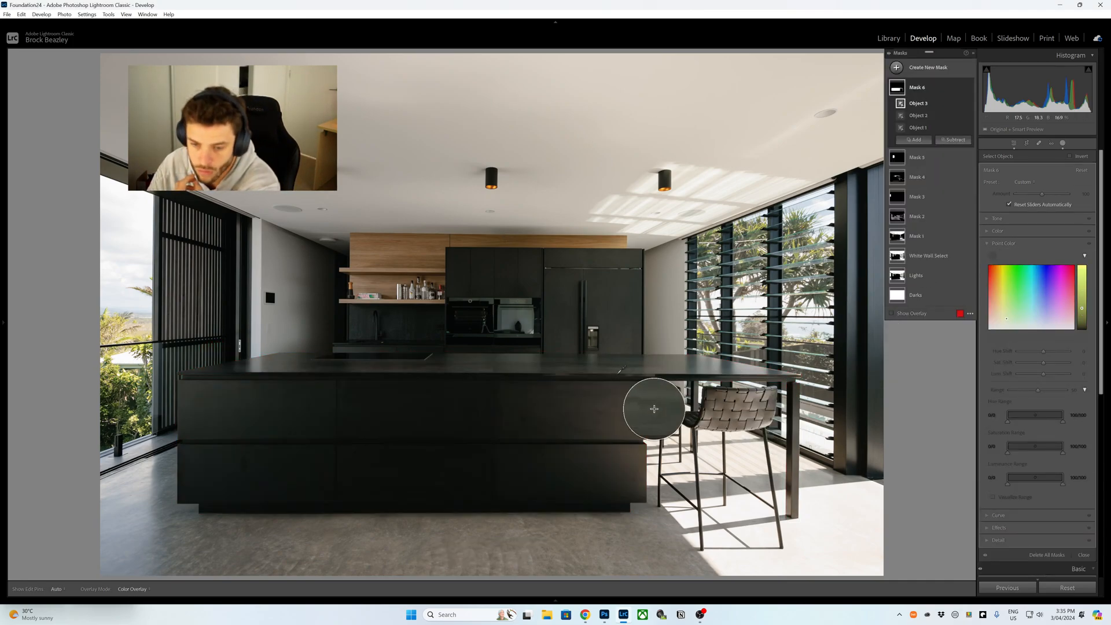
left_click(659, 433)
left_click_drag(1043, 362, 1034, 364)
Add a second Point Color sample of the greenish tone on the island and lower its Sat Shift to -44
left_click(993, 256)
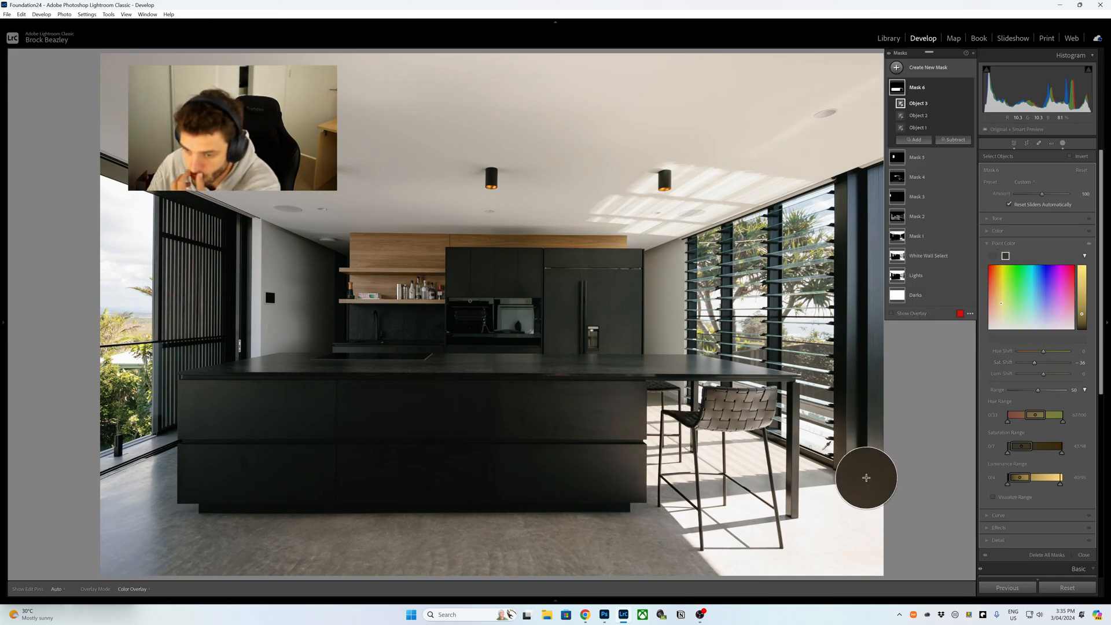
left_click(835, 518)
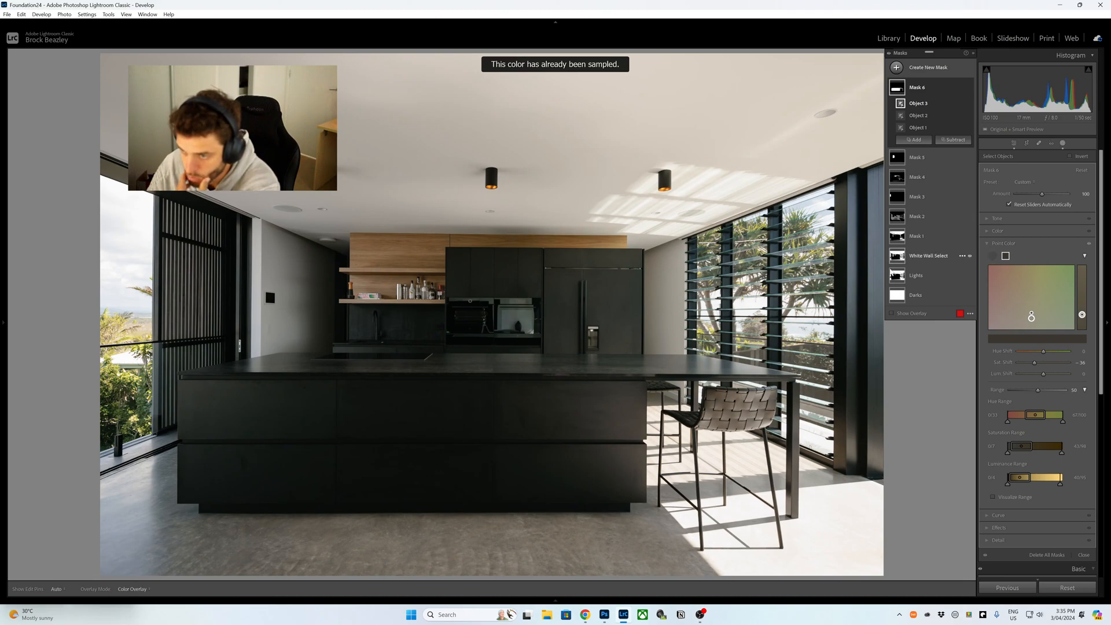
left_click(200, 389)
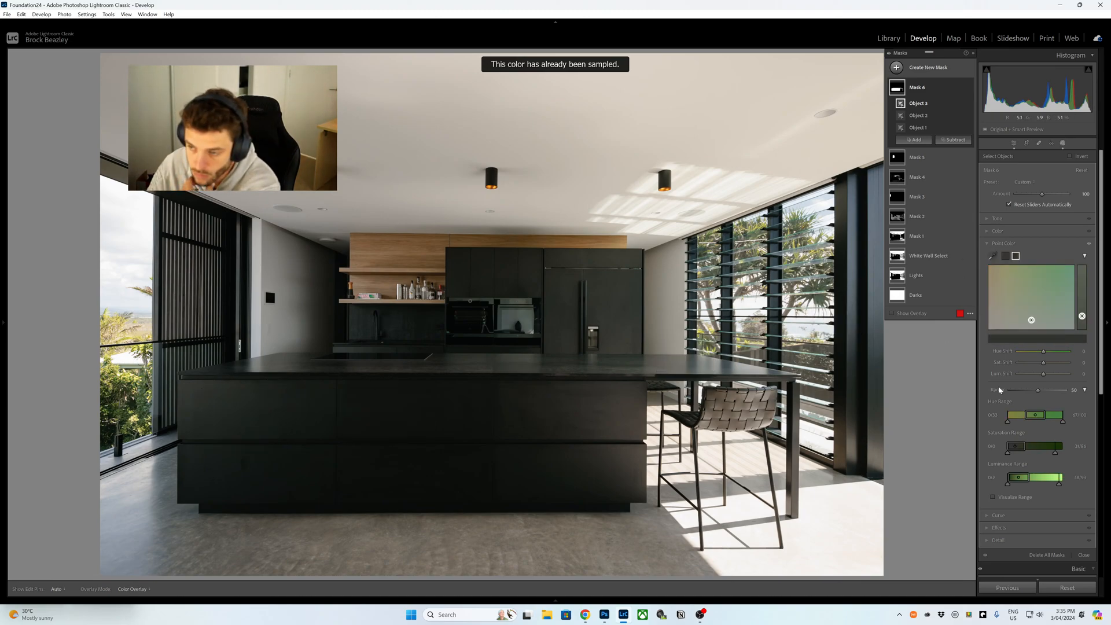
left_click_drag(1040, 363, 1032, 361)
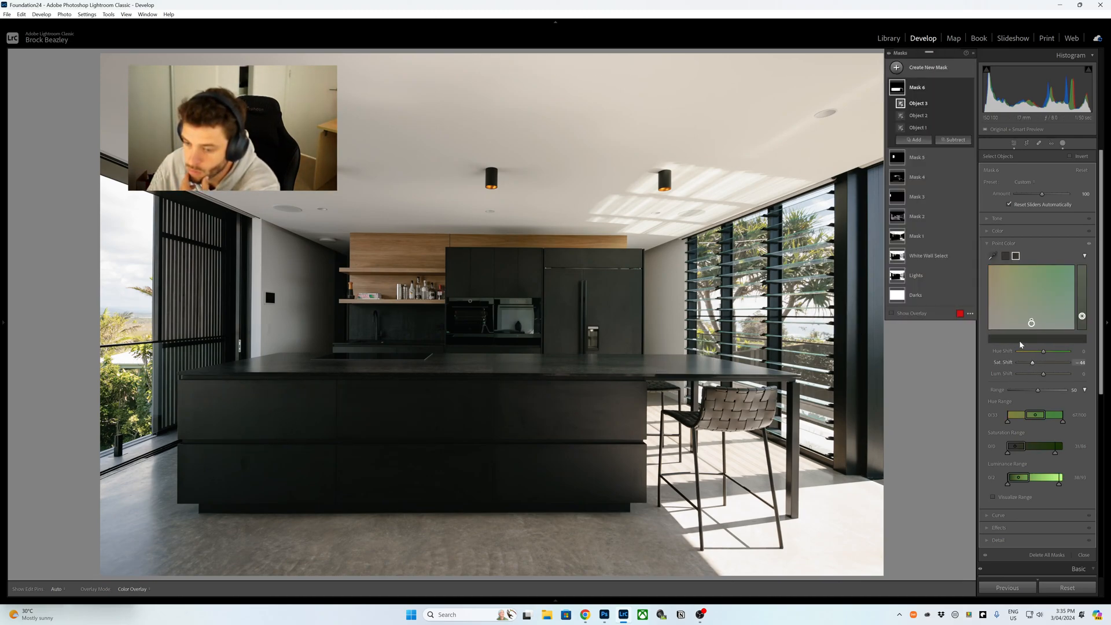
Create a new object-selection mask around the woven seat of the front bar stool
left_click(955, 140)
left_click(942, 126)
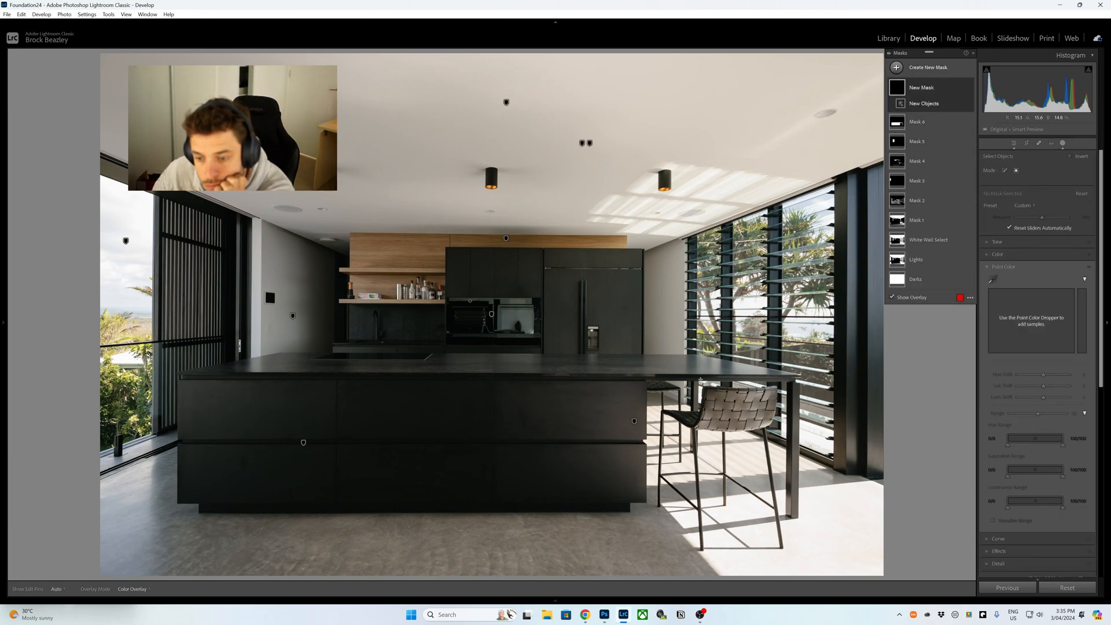
mouse_move(779, 387)
left_mouse_down()
mouse_move(750, 409)
mouse_move(659, 430)
left_mouse_up()
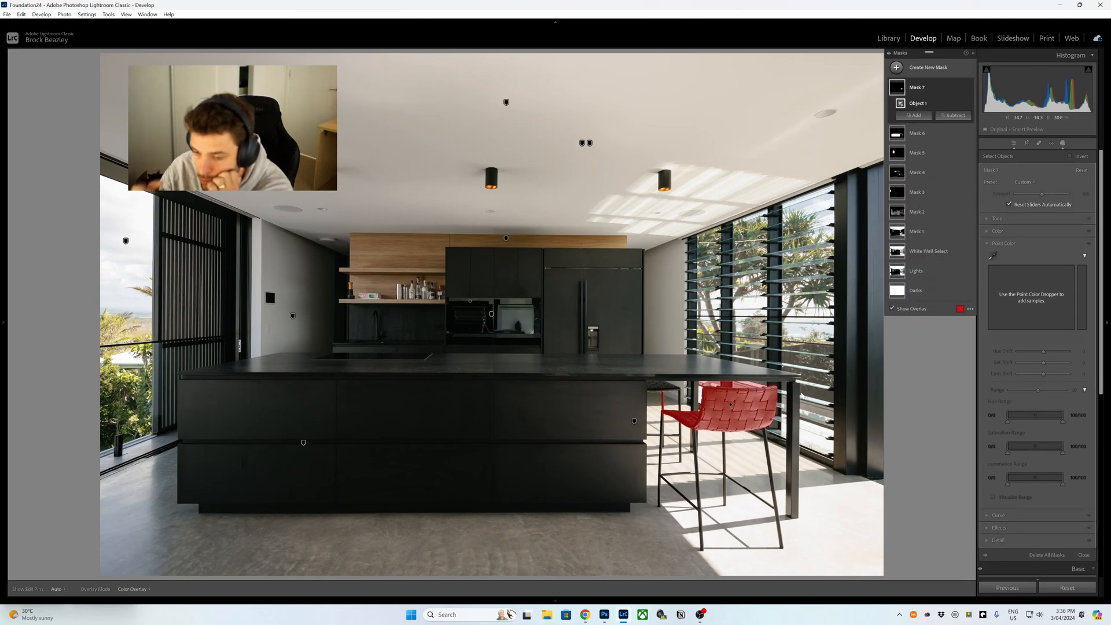
Brush away the stool mask's spill above the backrest with a small subtracting brush along the benchtop edge
left_click(953, 115)
left_click(961, 202)
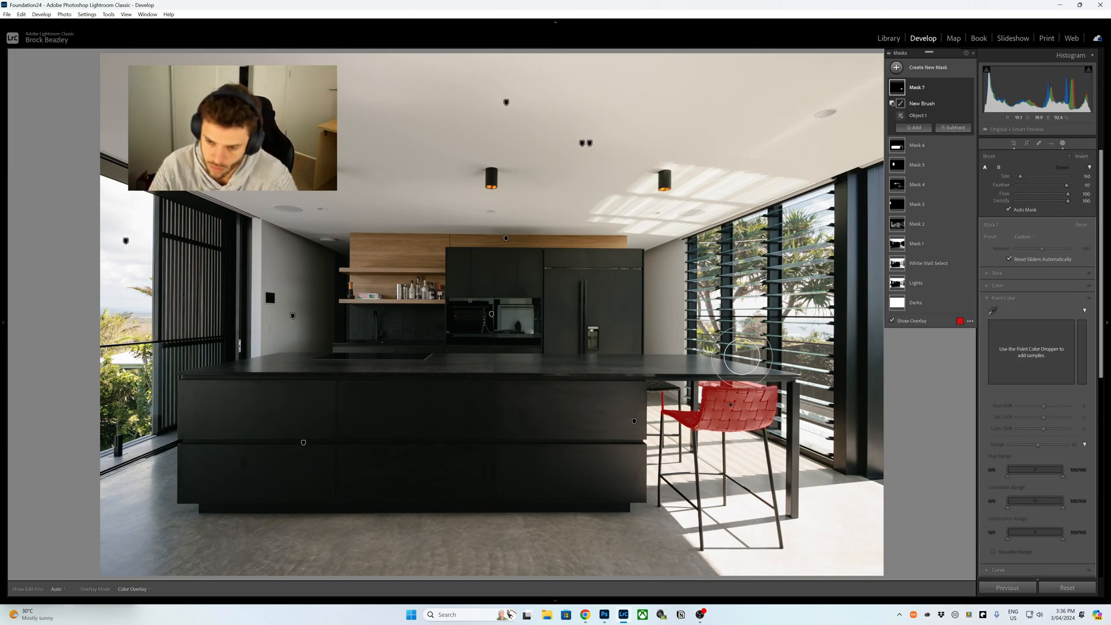
key("h")
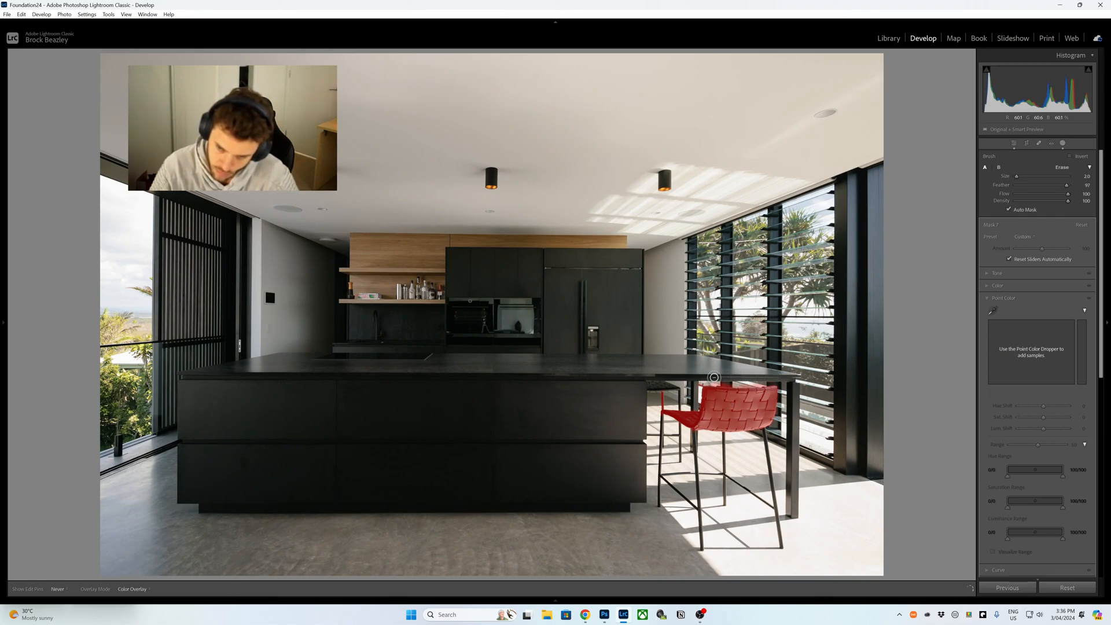
key("h")
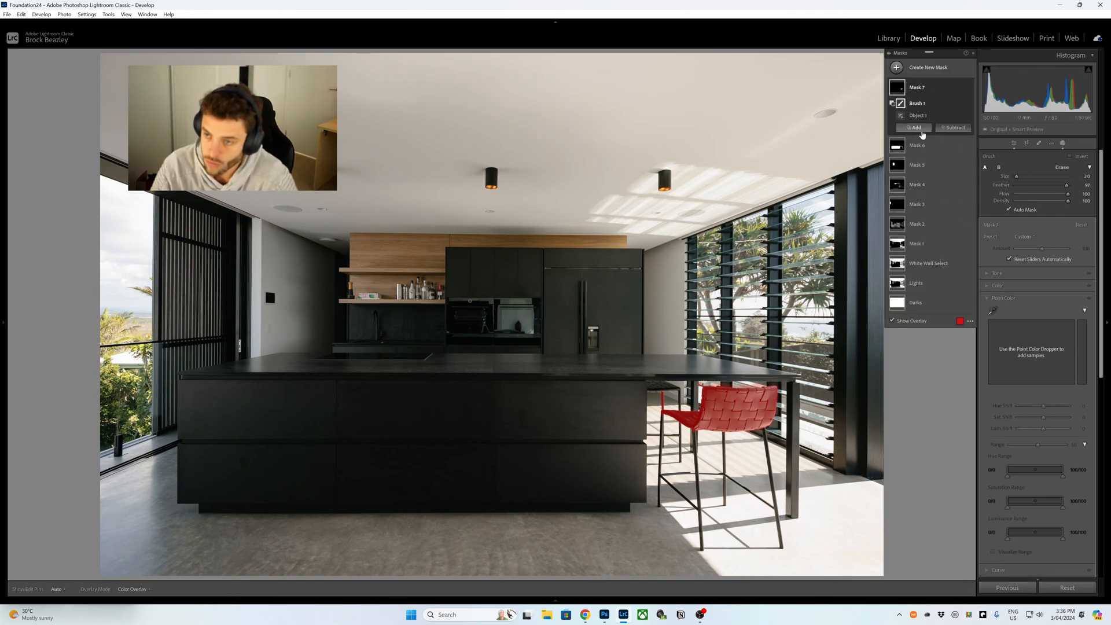
Extend the stool mask with object selections for the rear stool's seat and the brushed-over legs of both stools
key("shift+o")
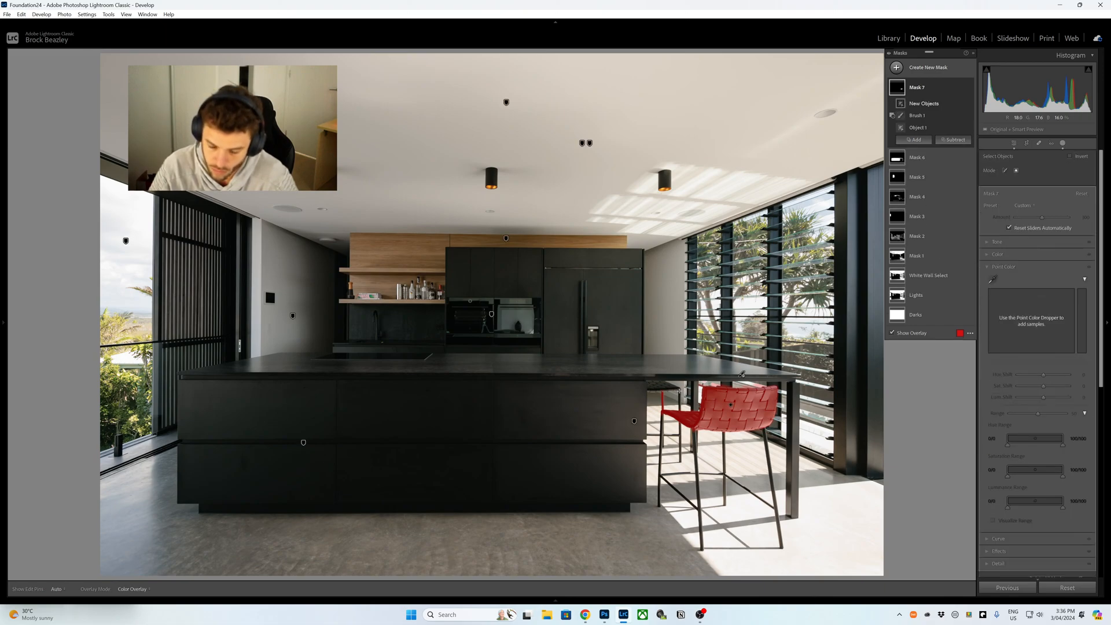
left_click_drag(647, 381, 646, 381)
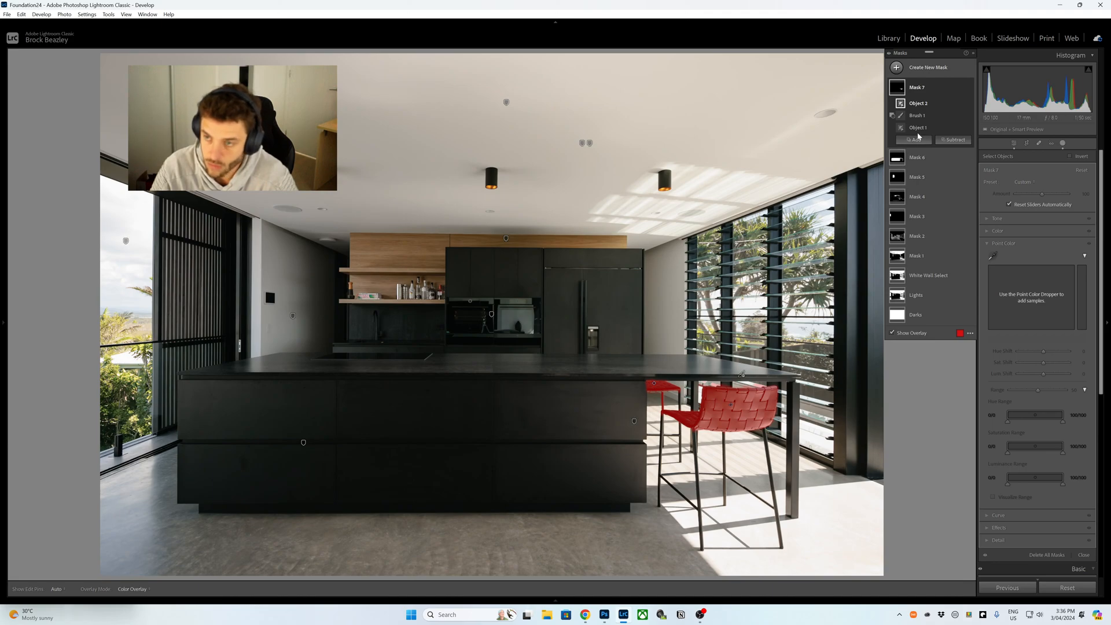
key("shift+o")
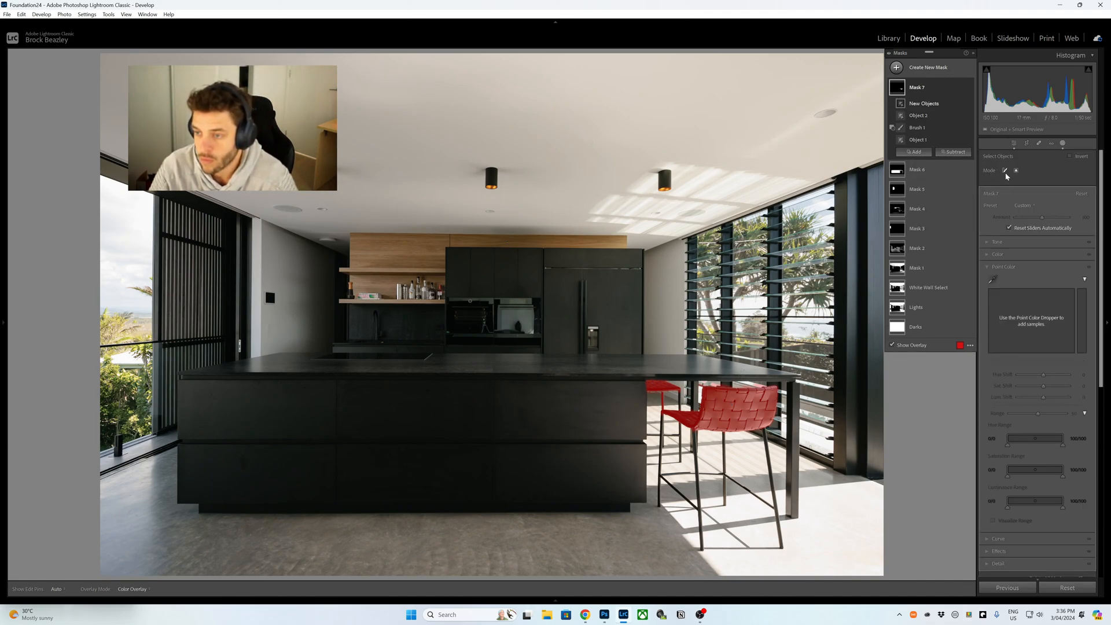
mouse_move(765, 429)
left_mouse_down()
mouse_move(781, 550)
mouse_move(772, 512)
mouse_move(726, 478)
mouse_move(724, 504)
mouse_move(722, 433)
mouse_move(701, 428)
mouse_move(695, 498)
mouse_move(694, 431)
mouse_move(699, 545)
mouse_move(679, 493)
mouse_move(659, 478)
mouse_move(657, 501)
mouse_move(662, 437)
mouse_move(645, 440)
mouse_move(683, 440)
mouse_move(677, 394)
mouse_move(678, 462)
left_mouse_up()
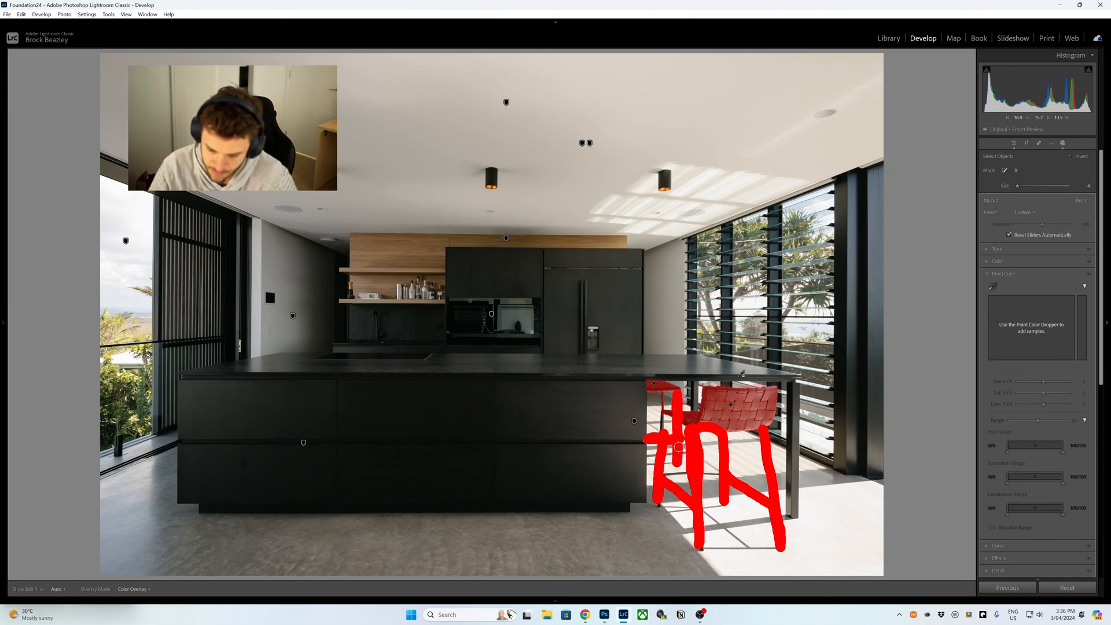
mouse_move(661, 417)
left_mouse_down()
mouse_move(663, 439)
mouse_move(667, 413)
mouse_move(680, 420)
left_mouse_up()
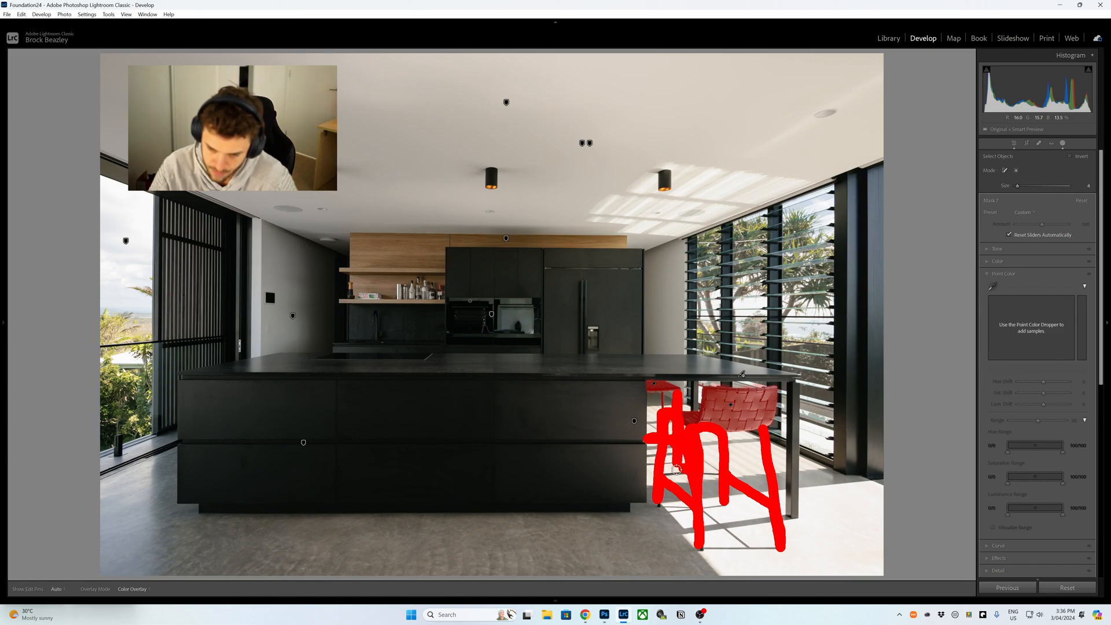
left_click_drag(681, 473, 710, 469)
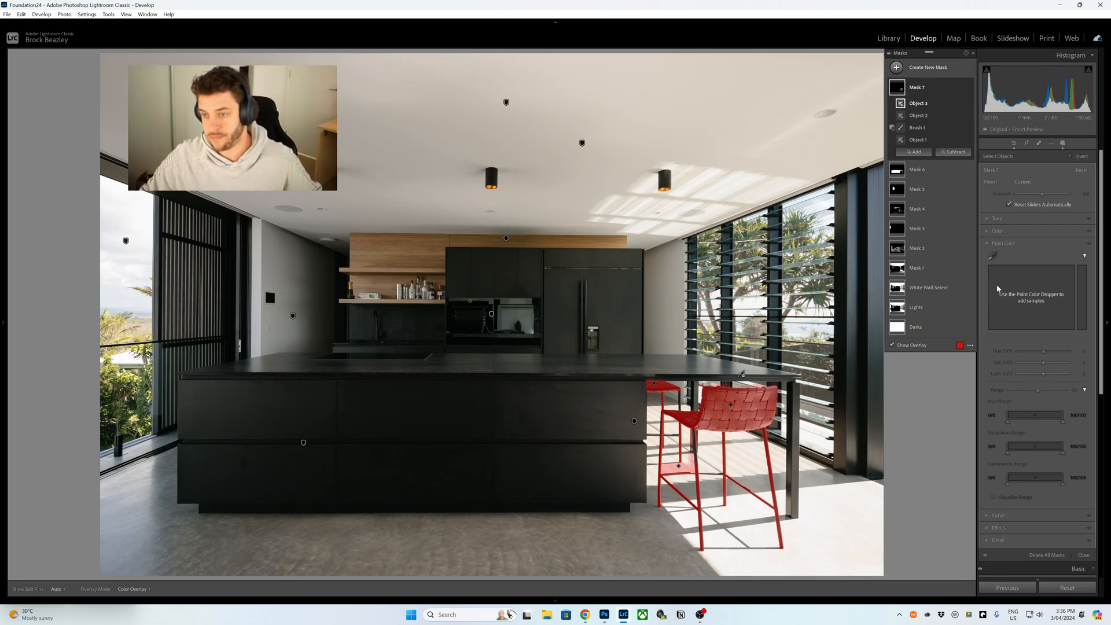
Take two Point Color samples for the stool mask and set their Sat Shift to -27 and -34 respectively
left_click(993, 255)
left_click(764, 446)
left_click_drag(1043, 364, 1036, 364)
left_click(1005, 261)
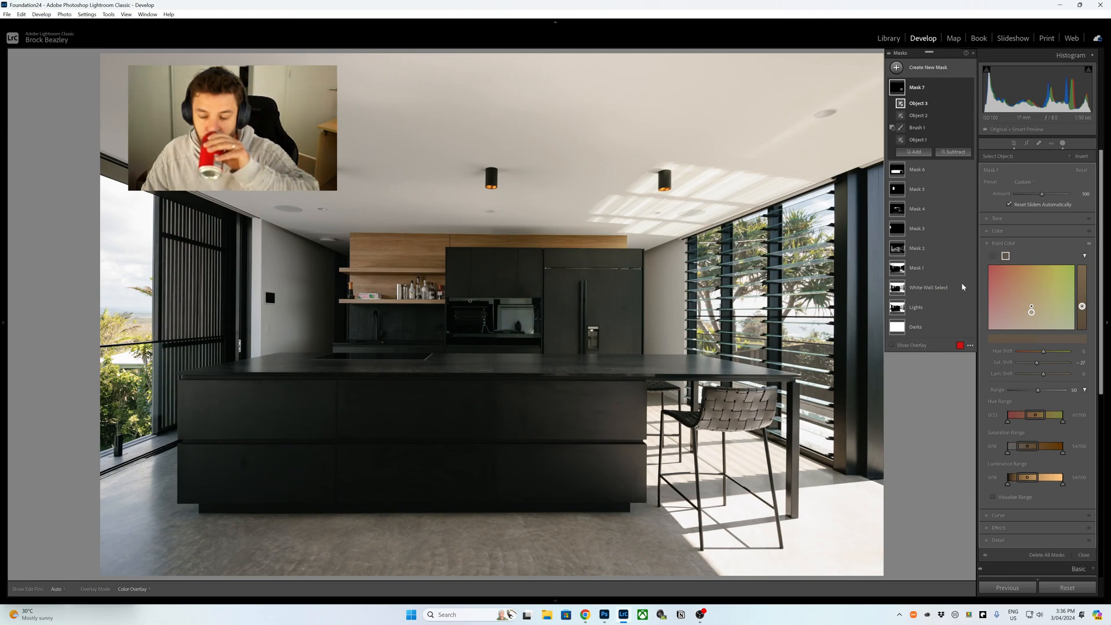
left_click(810, 443)
left_click_drag(1044, 363, 1036, 362)
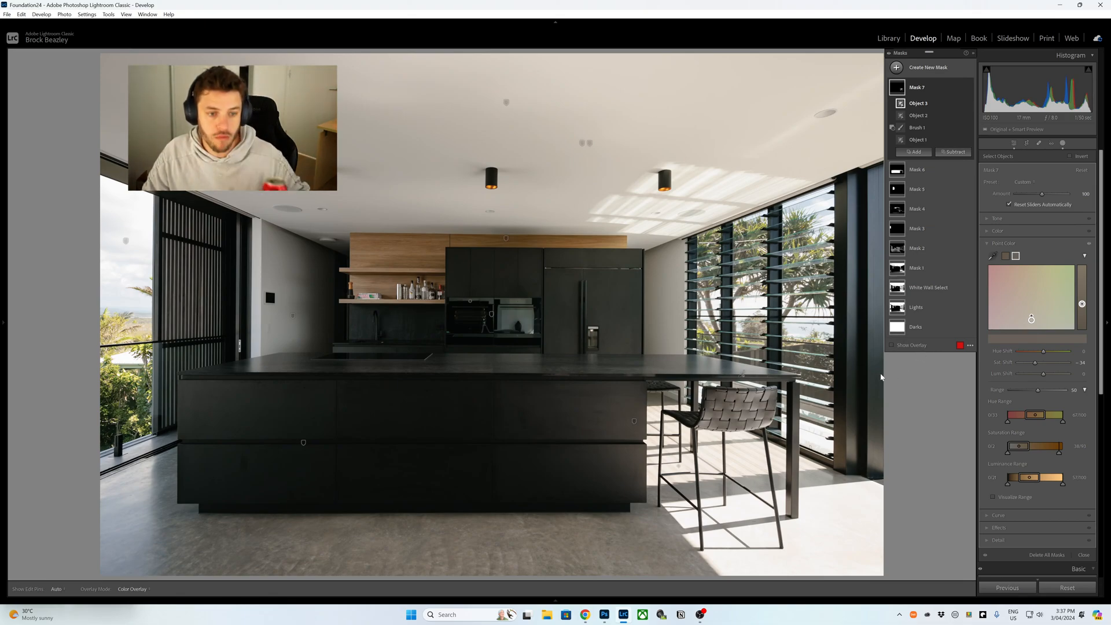
Create a sky mask and subtract a wide radial gradient over the window end of the ceiling from it
left_click(914, 68)
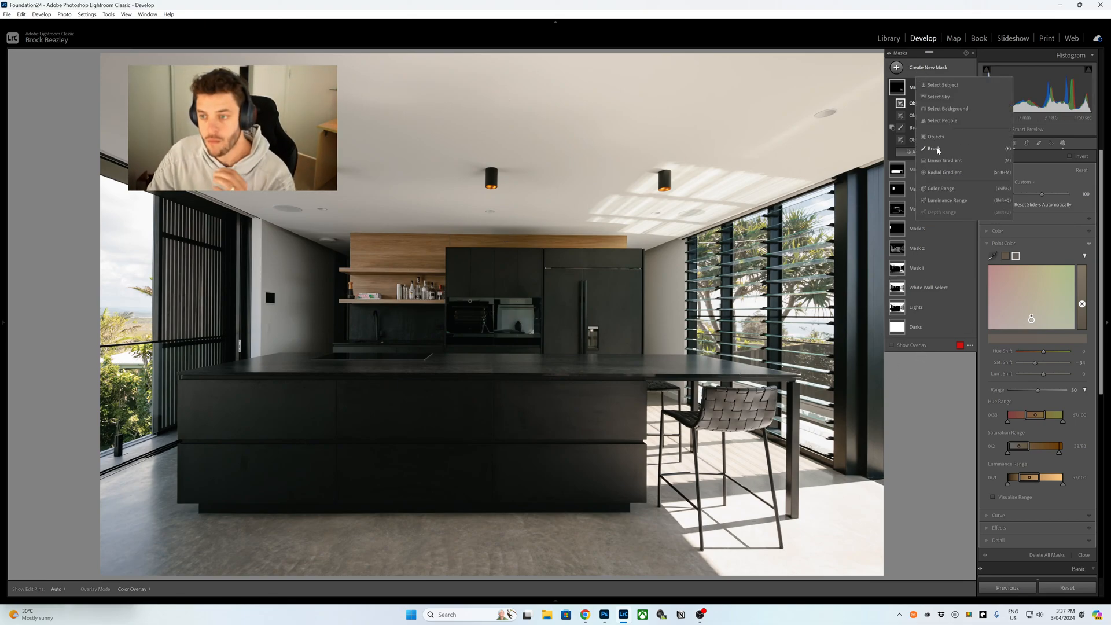
left_click(942, 97)
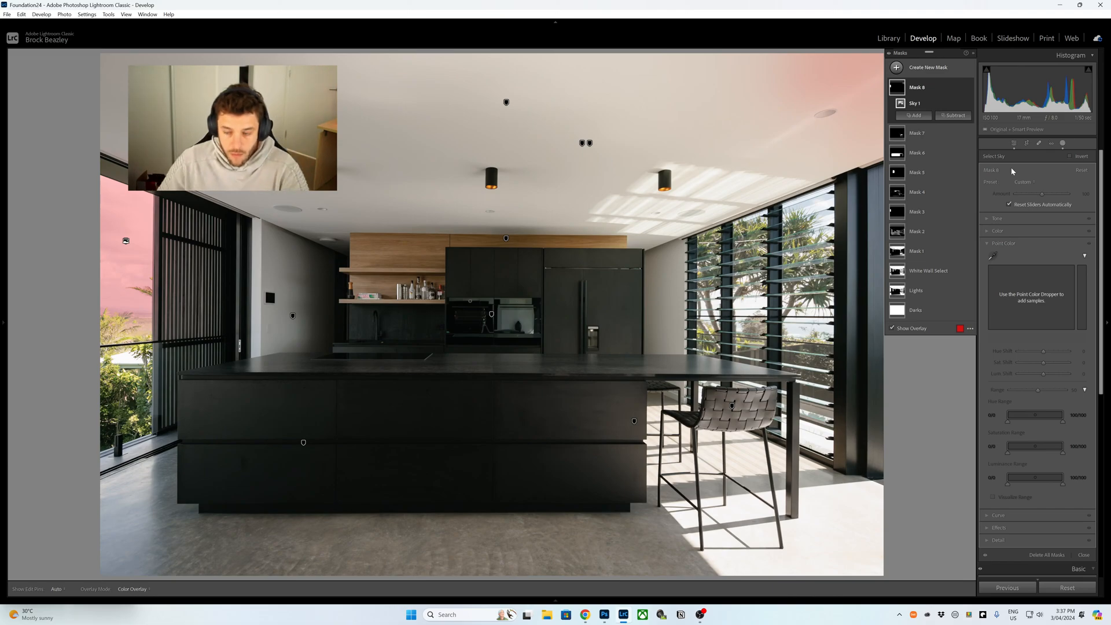
left_click(954, 115)
left_click(961, 224)
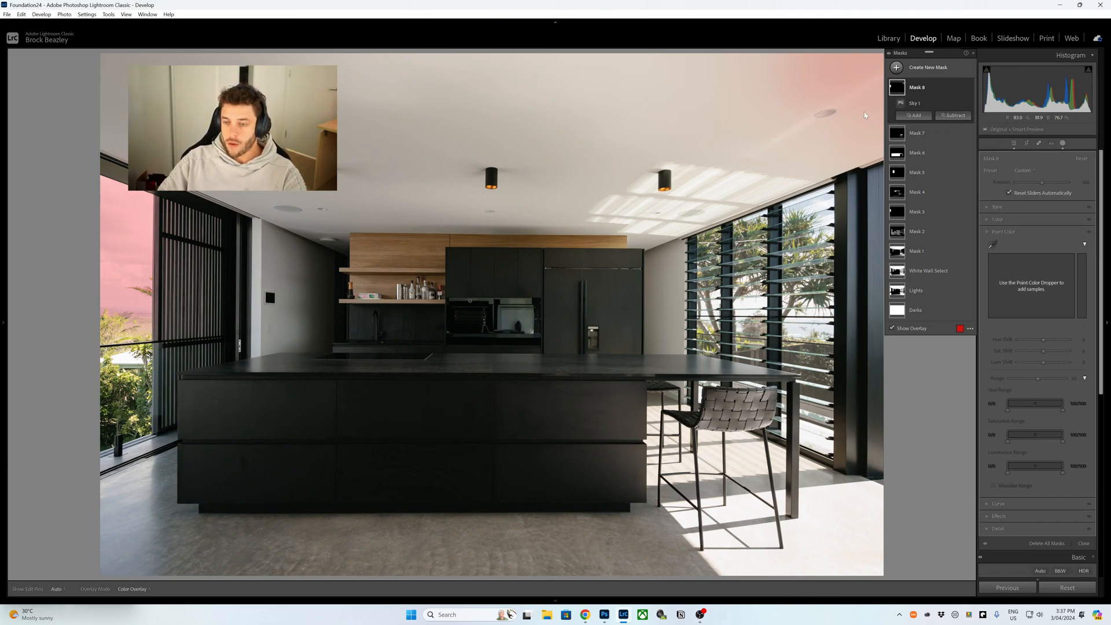
left_click_drag(766, 54, 954, 150)
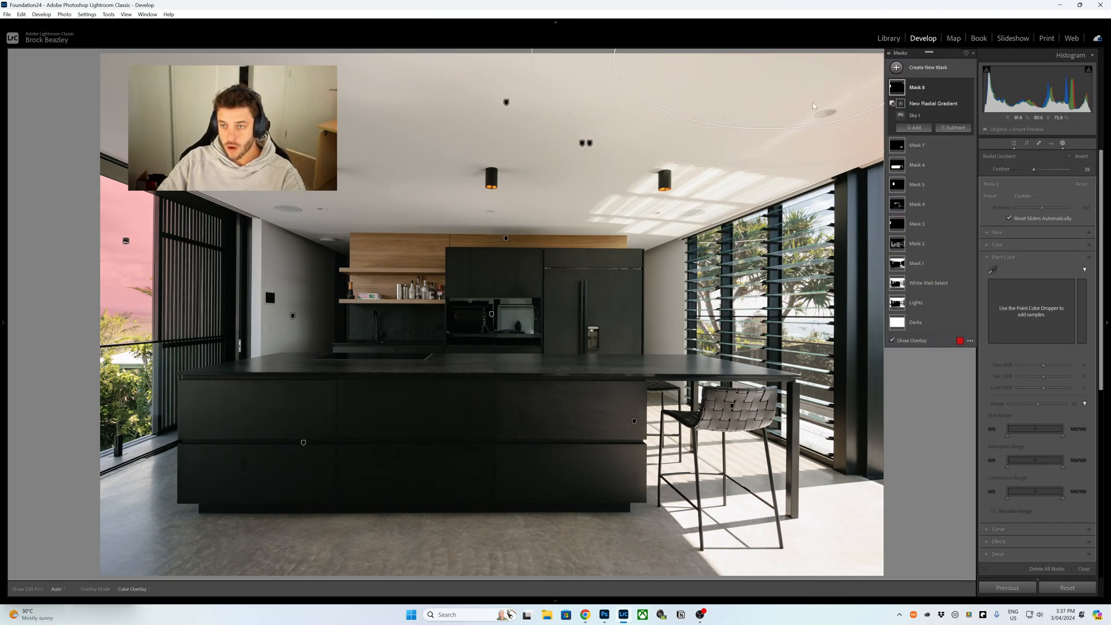
left_click_drag(832, 108, 663, 86)
left_click_drag(592, 93, 554, 93)
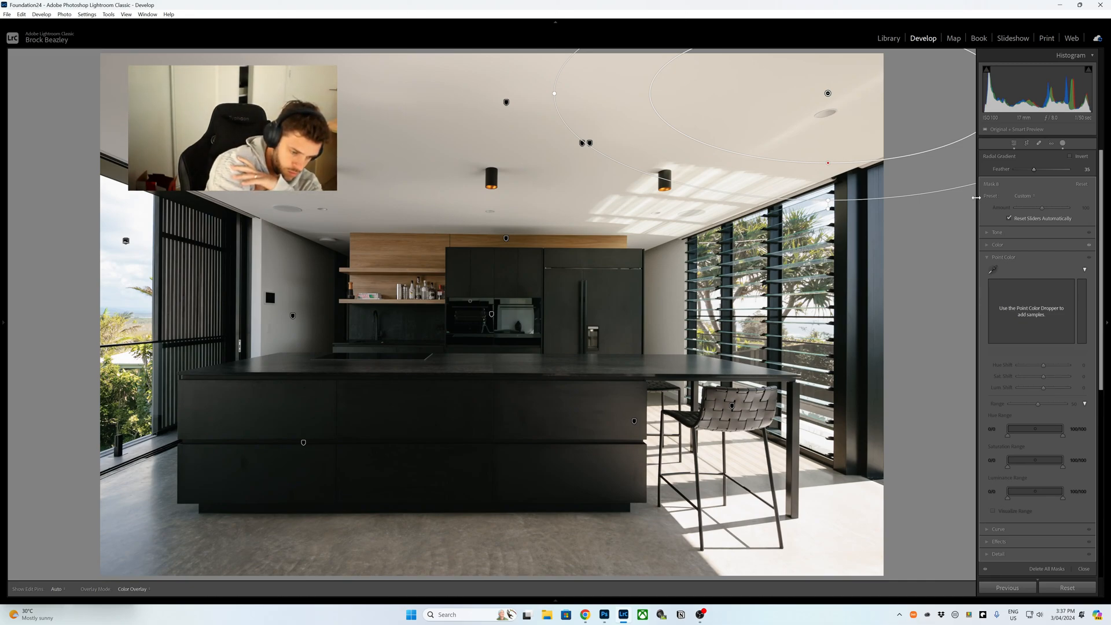
left_click(977, 197)
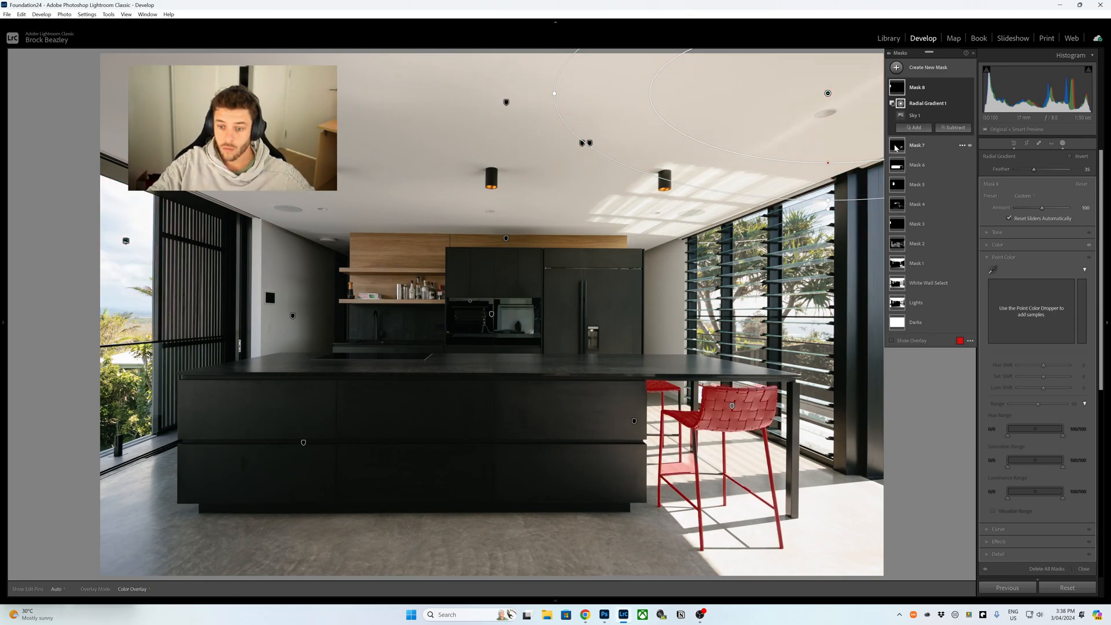
Extend the island's Mask 6 with object selections of the black fridge and oven cabinets and the dark splashback area
left_click(916, 134)
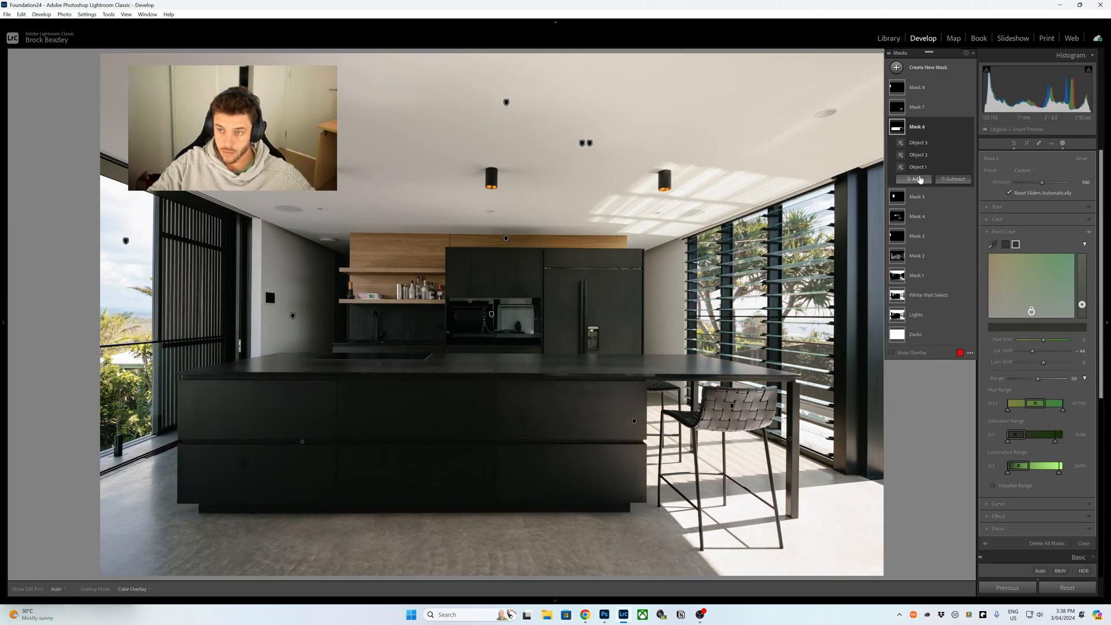
key("shift+o")
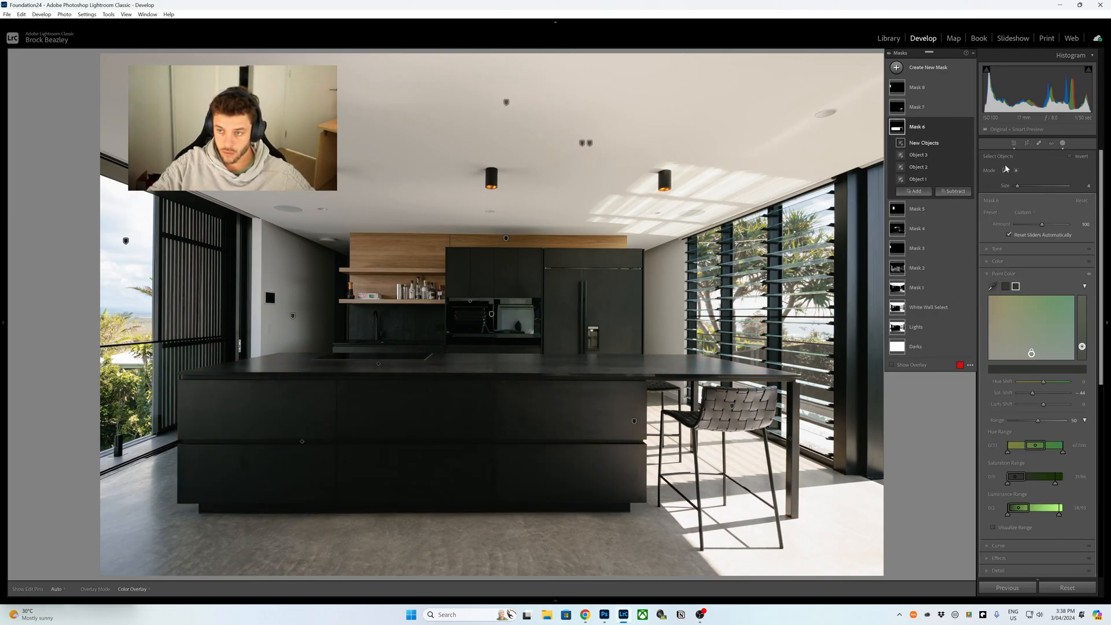
left_click_drag(646, 248, 442, 357)
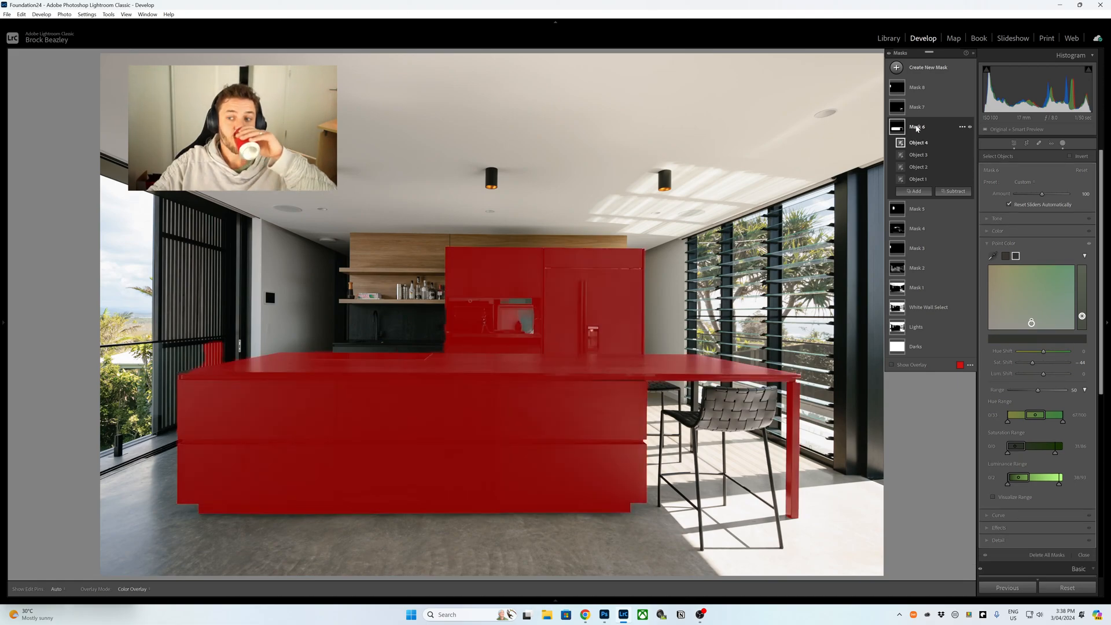
left_click(913, 191)
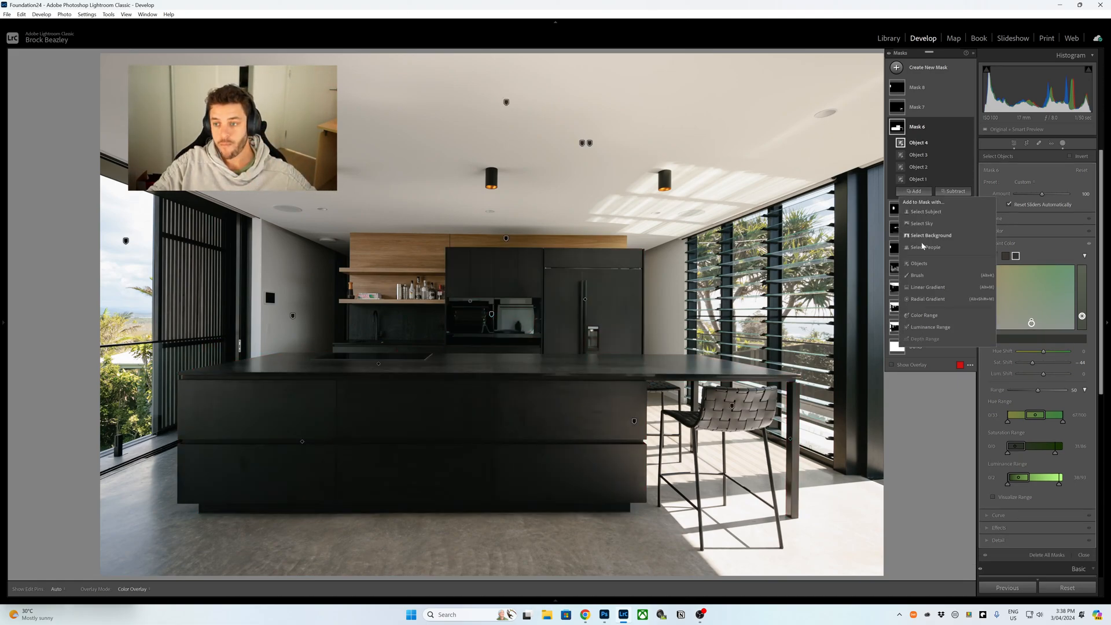
left_click_drag(327, 354, 453, 303)
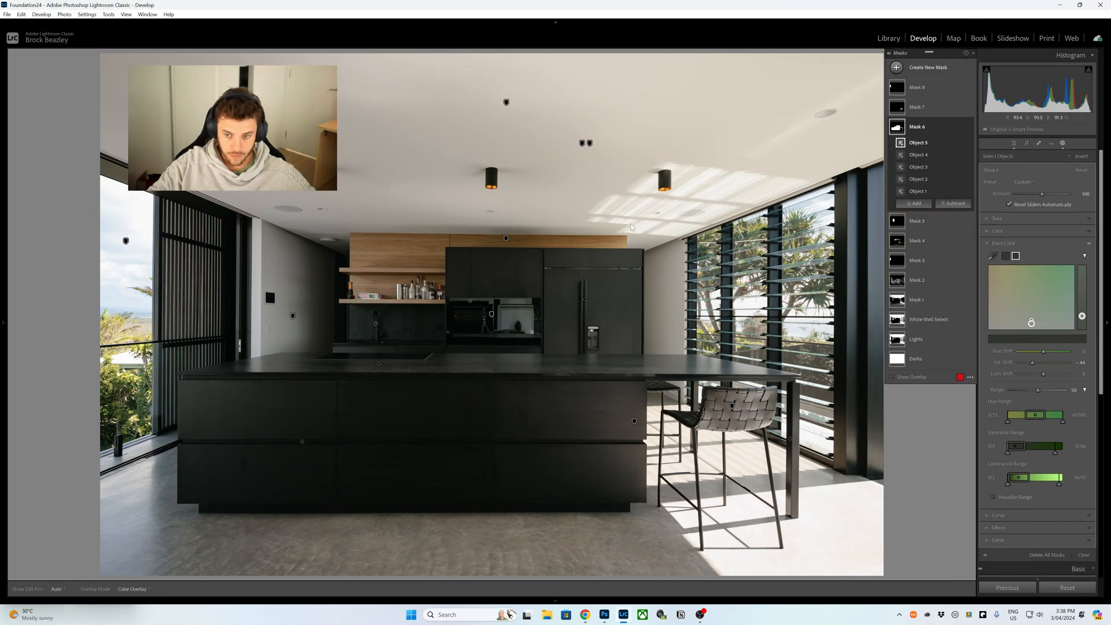
Create a new object mask on the narrow white wall between the fridge cabinet and the louvre windows
left_click(897, 67)
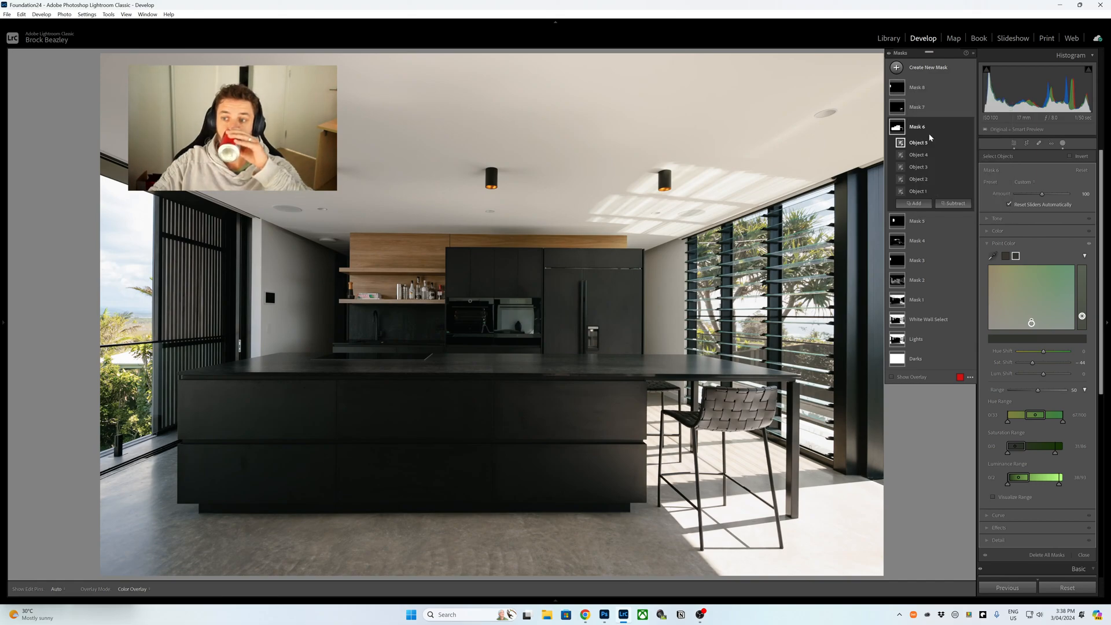
left_click(933, 136)
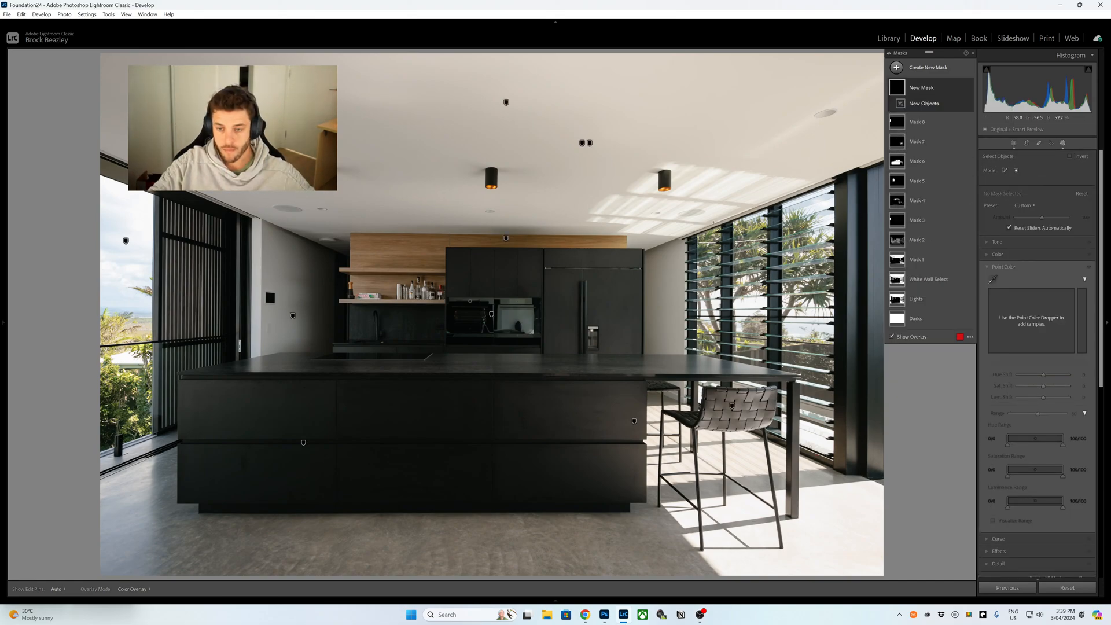
left_click_drag(689, 238, 643, 367)
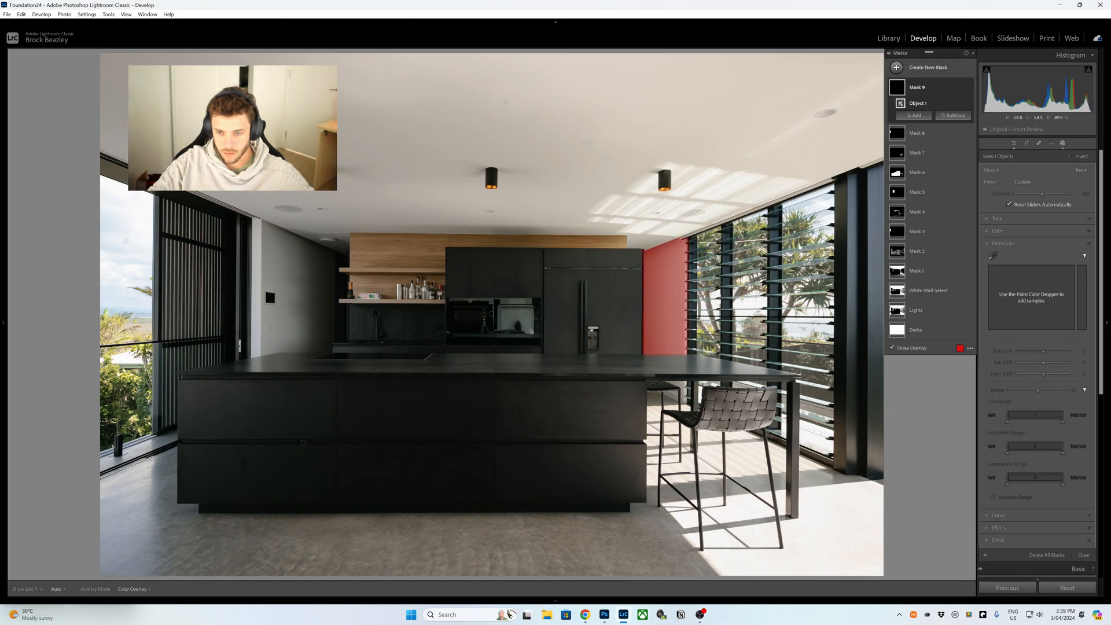
Sample the masked wall's colour with Point Color and set its saturation shift to -34
left_click(992, 256)
left_click_drag(729, 329, 683, 323)
left_click_drag(1042, 365, 1035, 365)
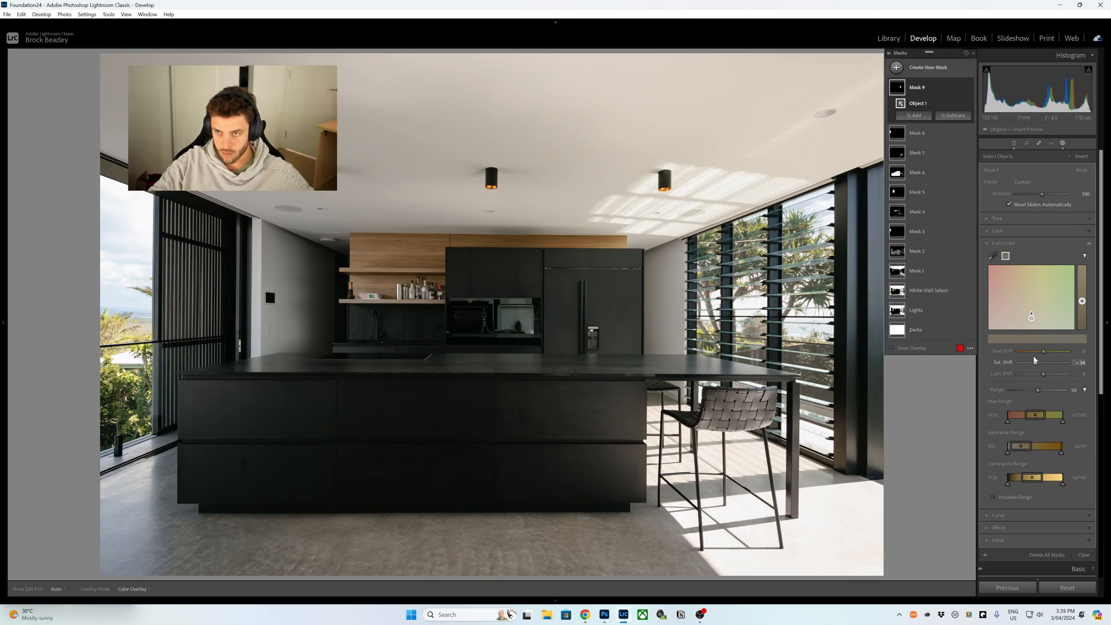
Leave masking, go to the next photo of the bedroom and set its exposure to +0.93
left_click(1062, 144)
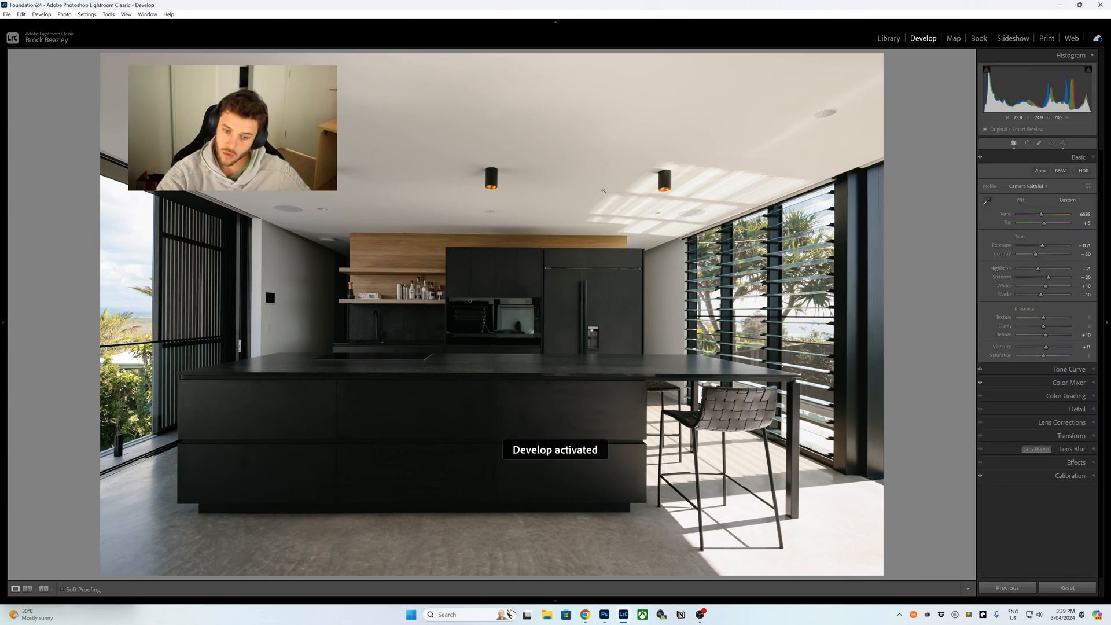
key("Right")
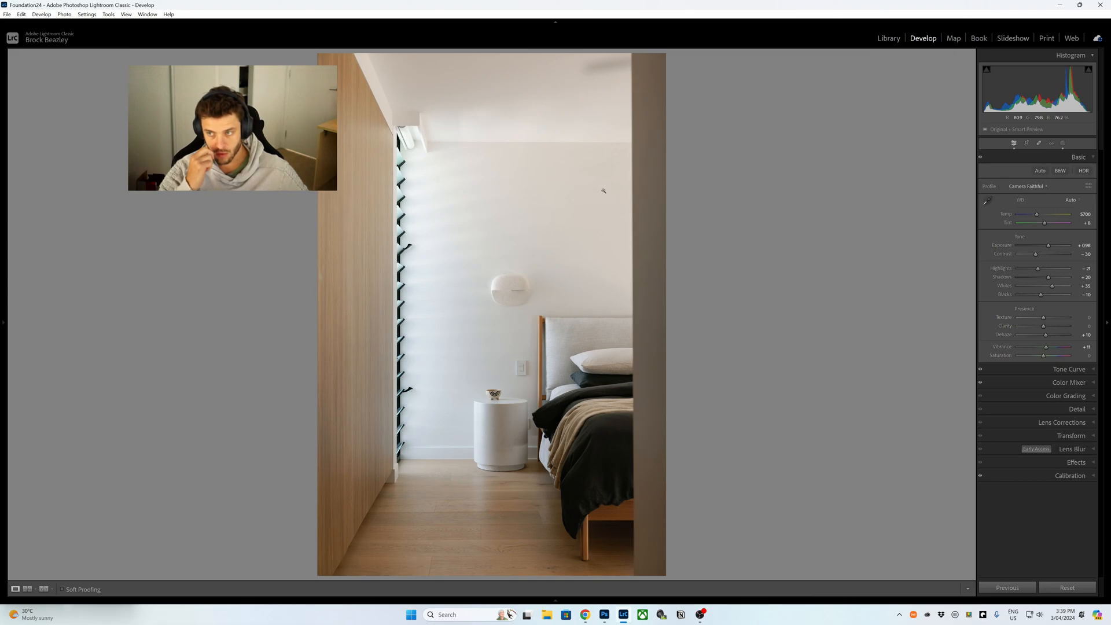
key("minus")
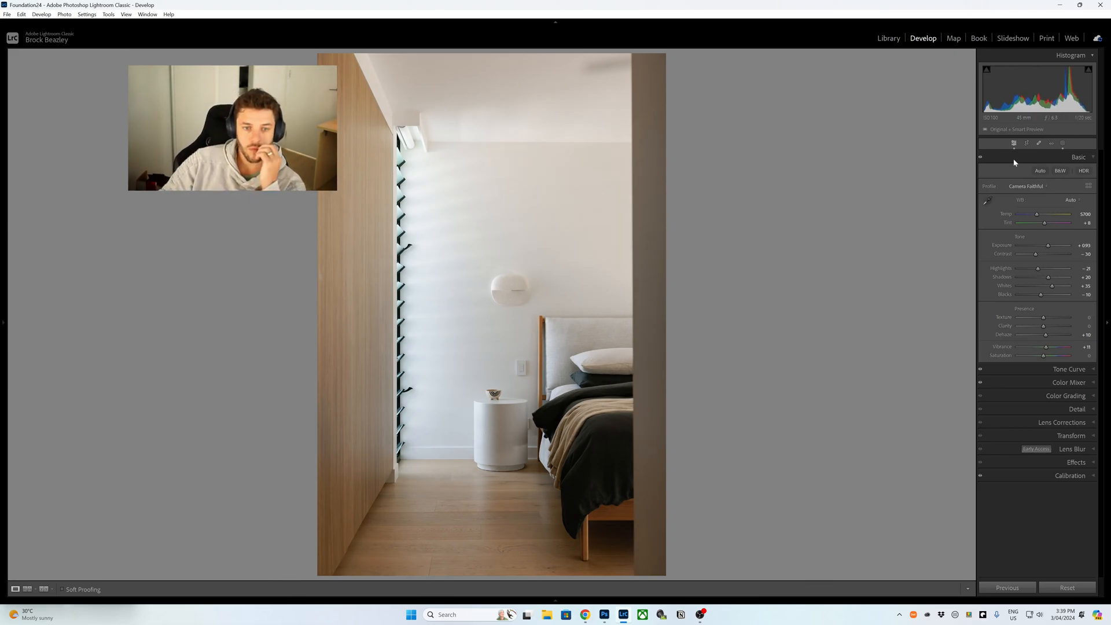
Create a new object mask on the timber panelling beside the bedroom's louvre window
left_click(1063, 143)
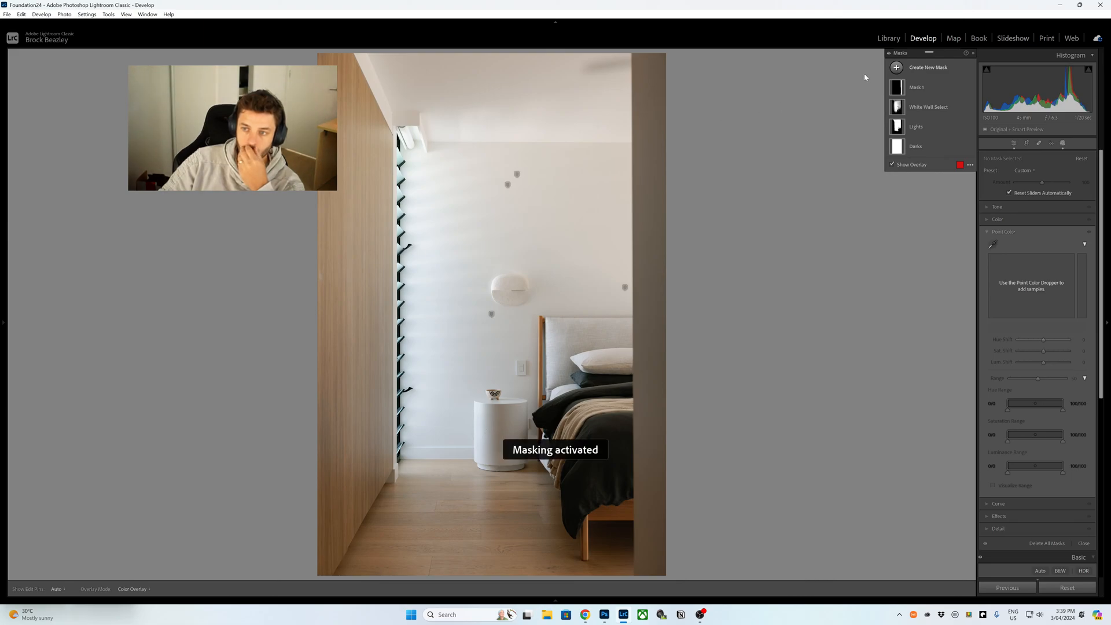
left_click(895, 68)
left_click(931, 138)
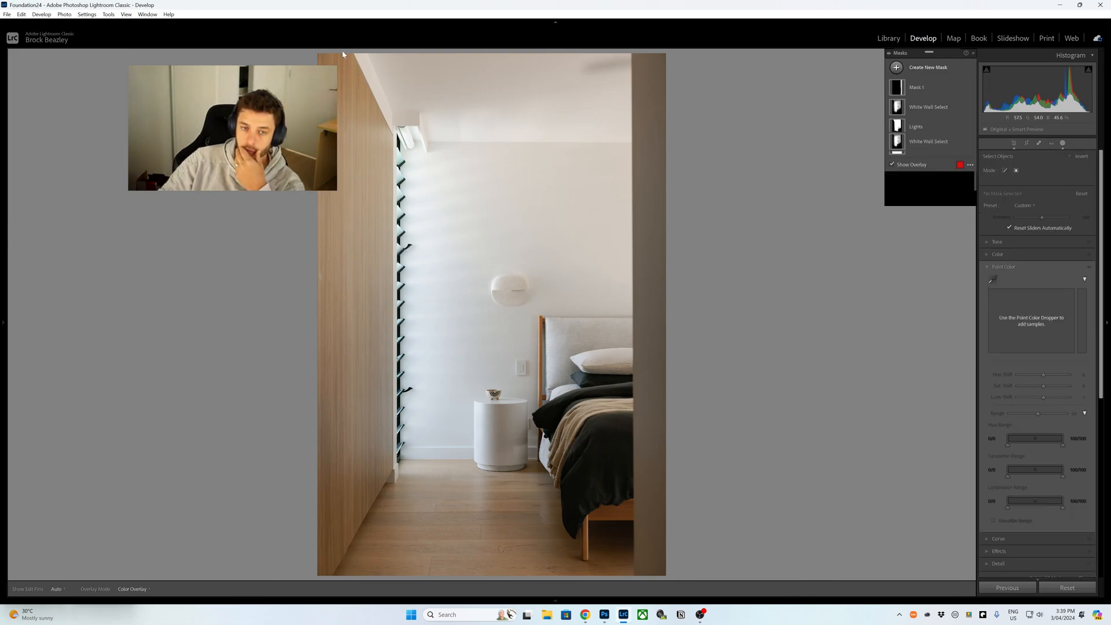
left_click_drag(317, 53, 394, 577)
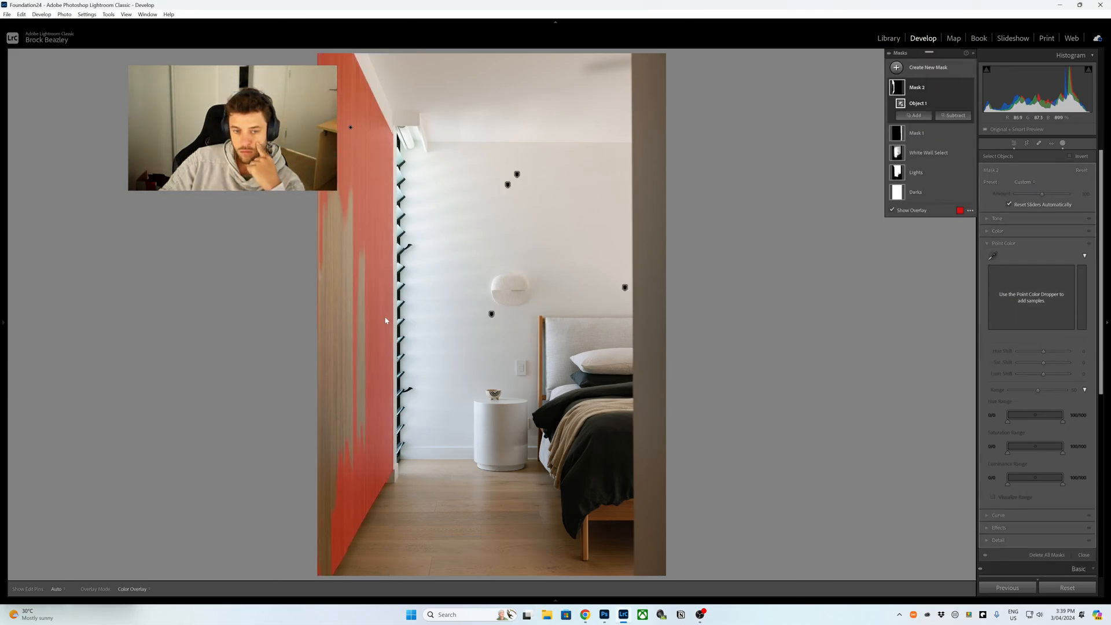
Add a brush to Mask 2 and paint over the unselected patches of the timber panelling
left_click(914, 115)
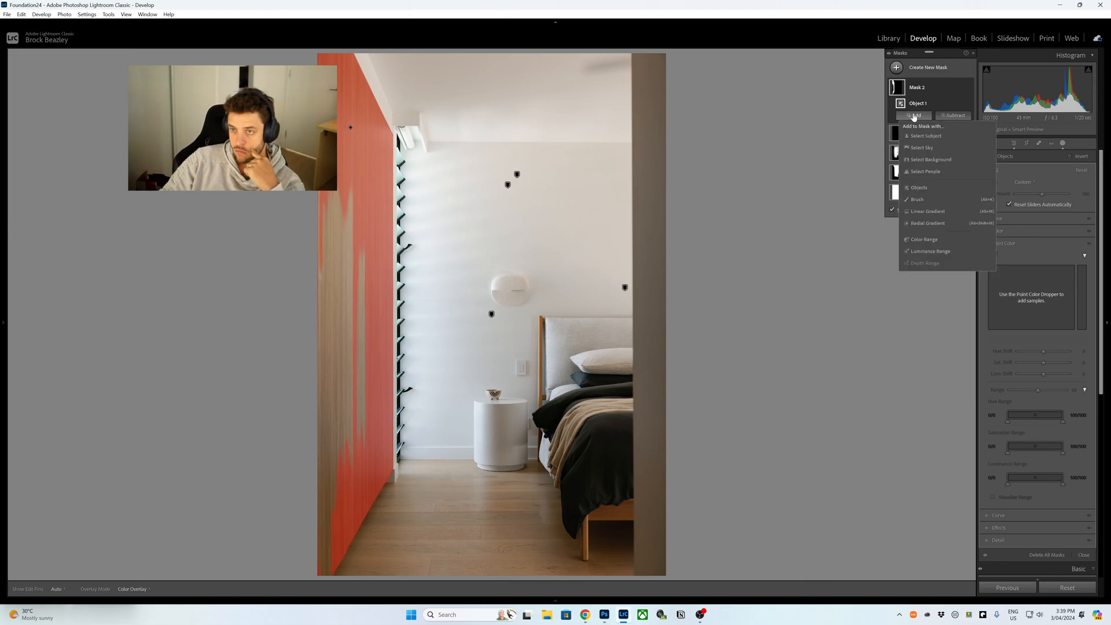
left_click(919, 200)
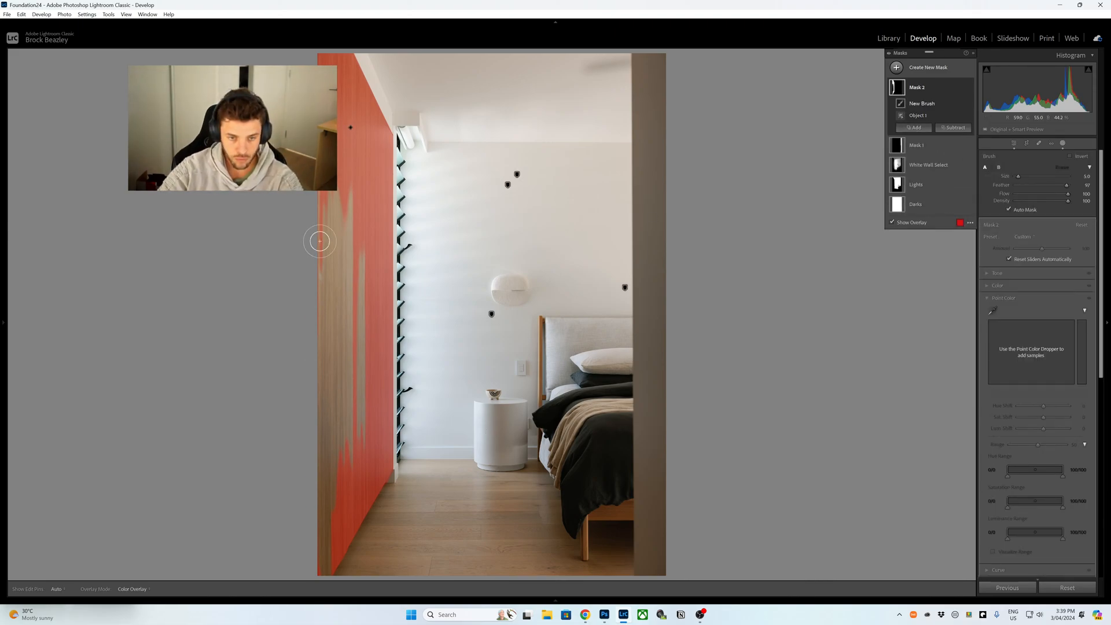
mouse_move(354, 422)
left_mouse_down()
mouse_move(324, 516)
mouse_move(330, 286)
mouse_move(339, 405)
mouse_move(331, 188)
mouse_move(339, 247)
mouse_move(346, 242)
mouse_move(319, 564)
left_mouse_up()
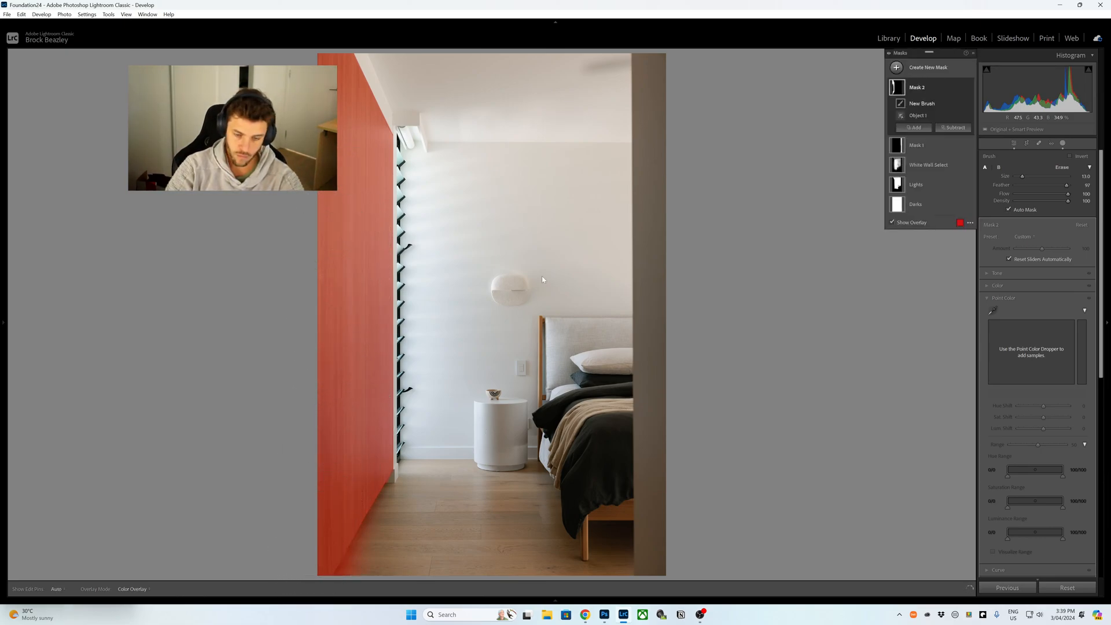
Intersect Mask 2 with a luminance range sampled from the timber panelling near the window, and check the overlay
left_click(962, 88)
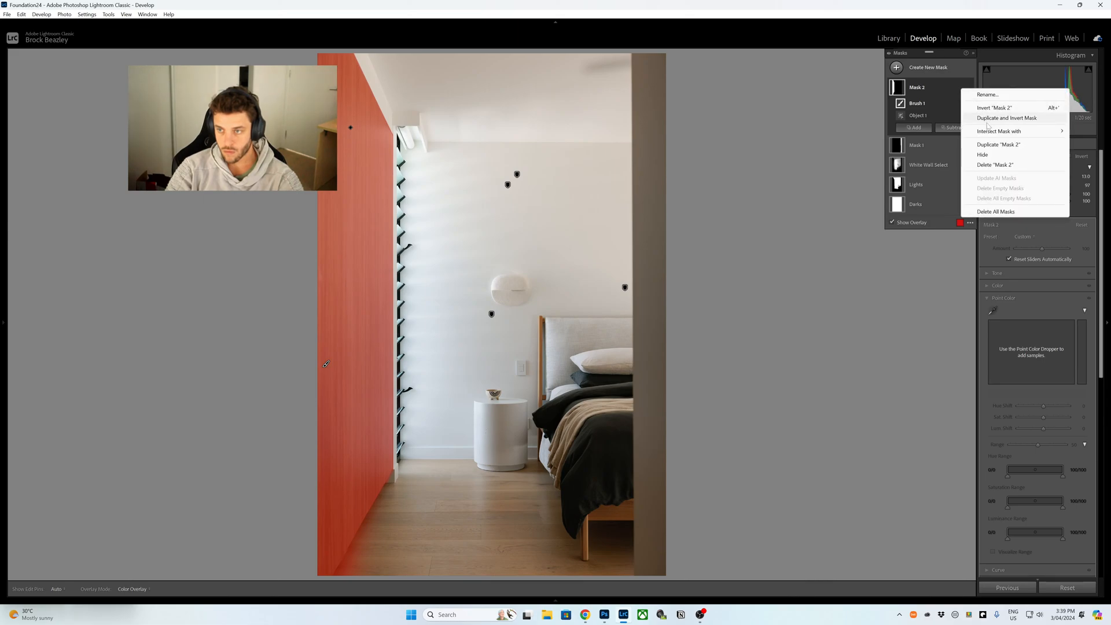
mouse_move(1001, 131)
left_click(916, 229)
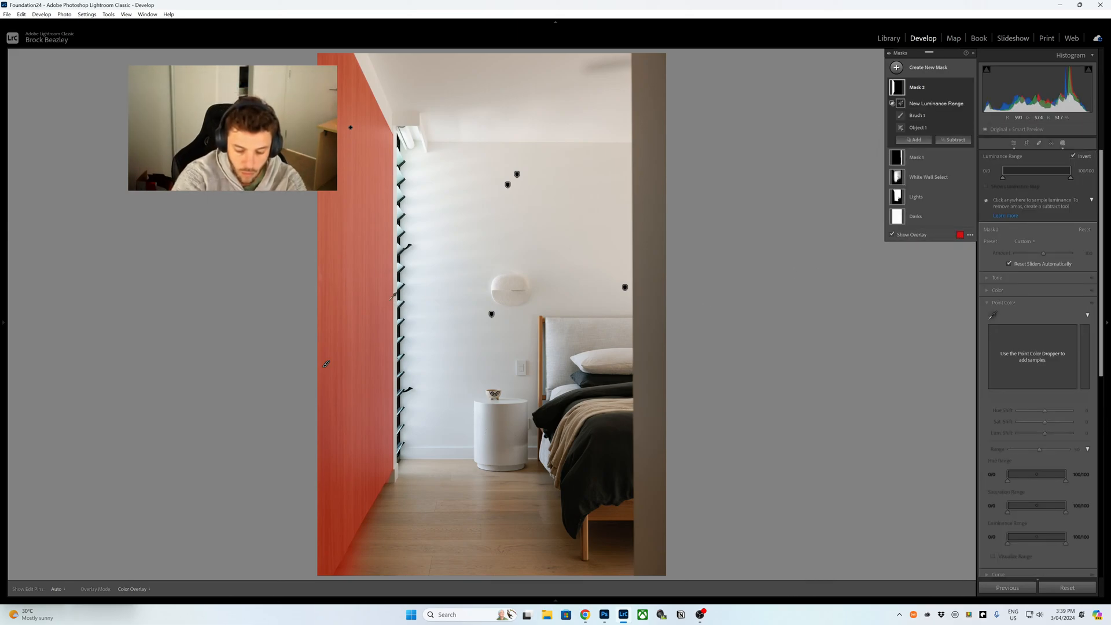
key("o")
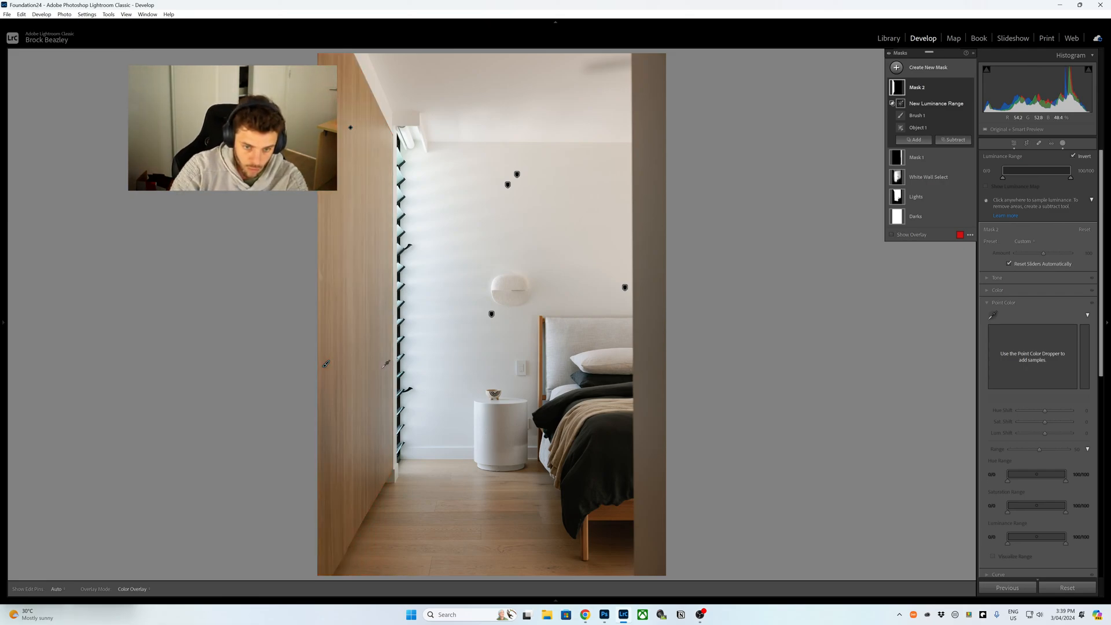
left_click_drag(386, 390, 398, 427)
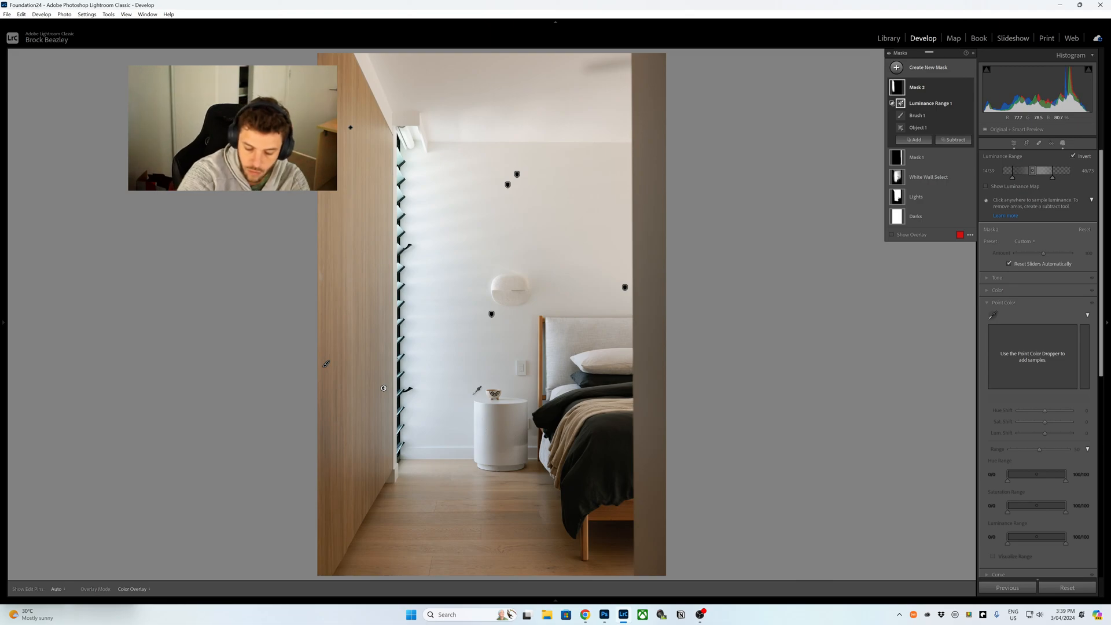
key("o")
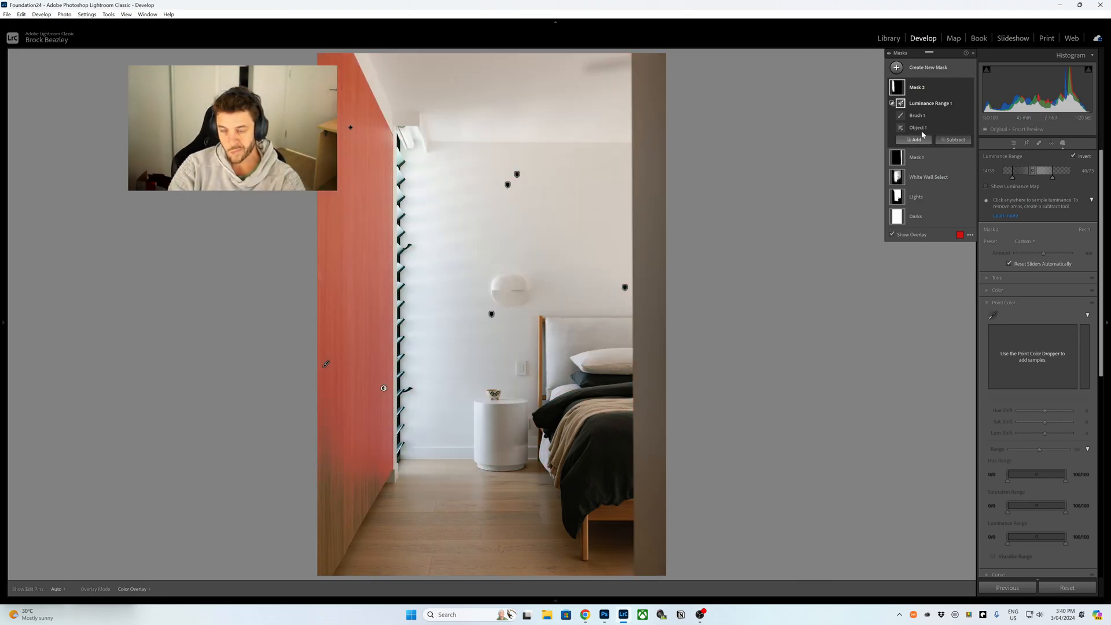
Undo a reset of the luminance range and readjust its limits
double_click(1032, 171)
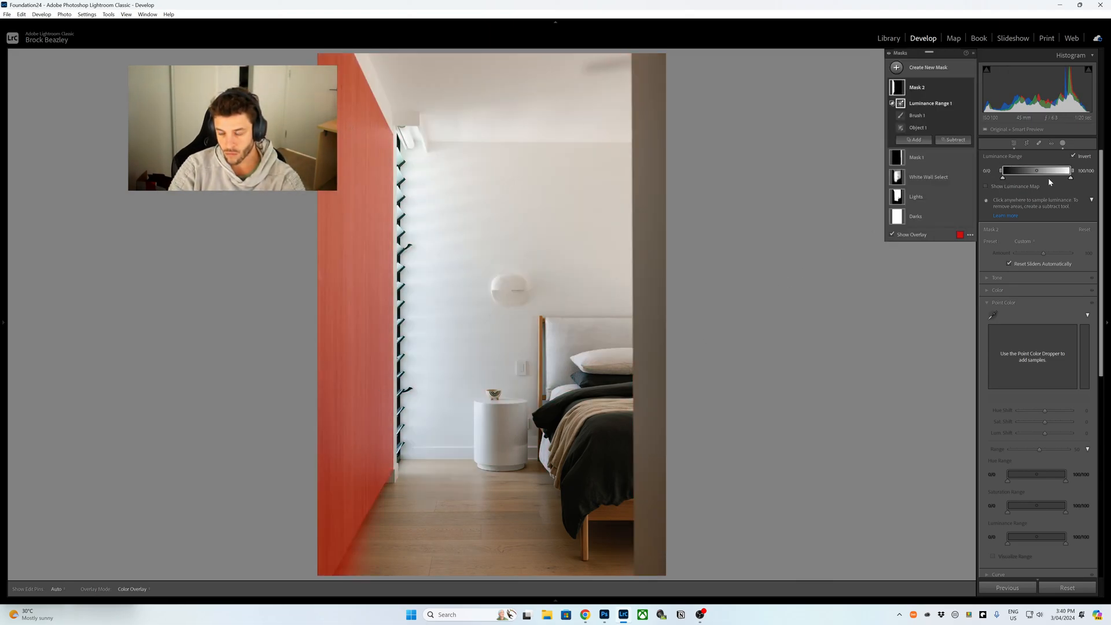
key("ctrl+z")
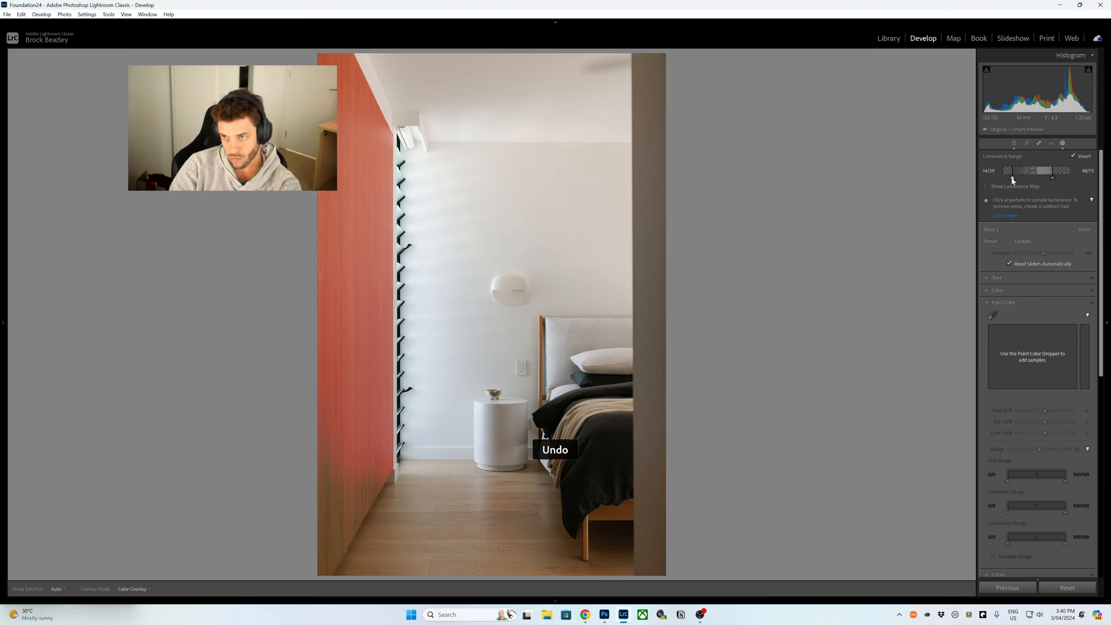
left_click_drag(1004, 180, 1070, 179)
Intersect Mask 2 with a colour range sampled near the panelling's window edge and increase its Refine amount
left_click(962, 87)
mouse_move(983, 129)
left_click(912, 215)
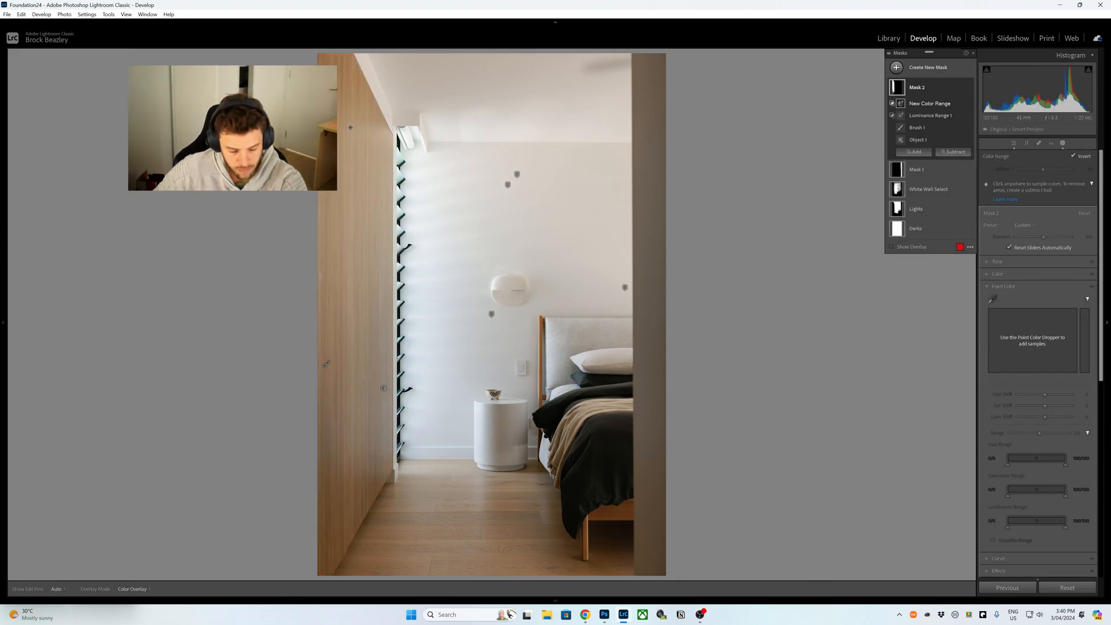
left_click(391, 392)
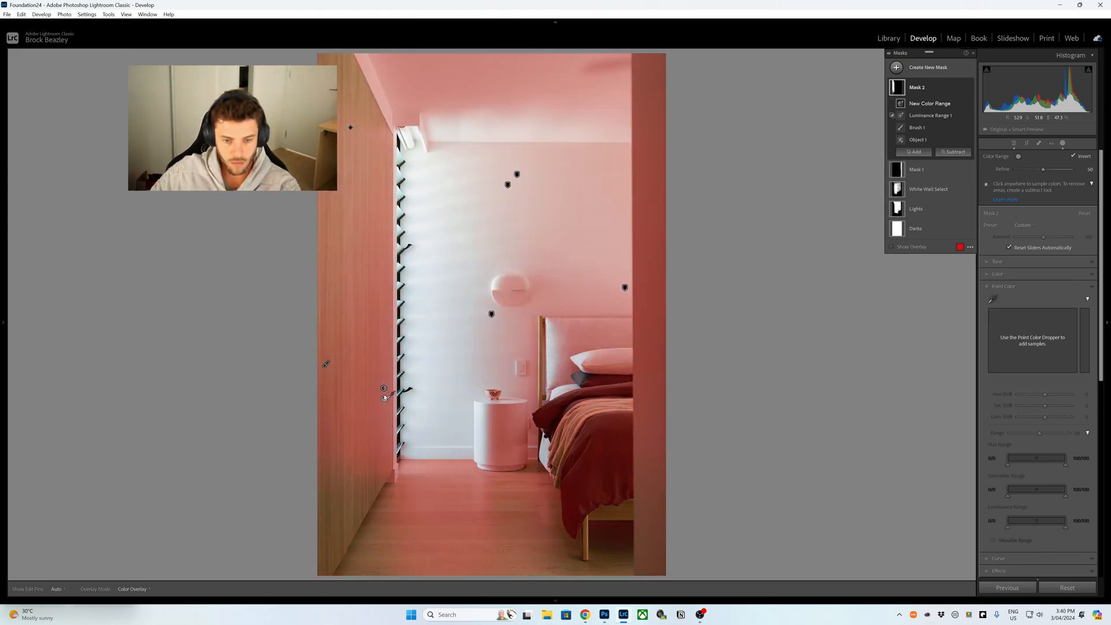
left_click_drag(1037, 167, 1054, 171)
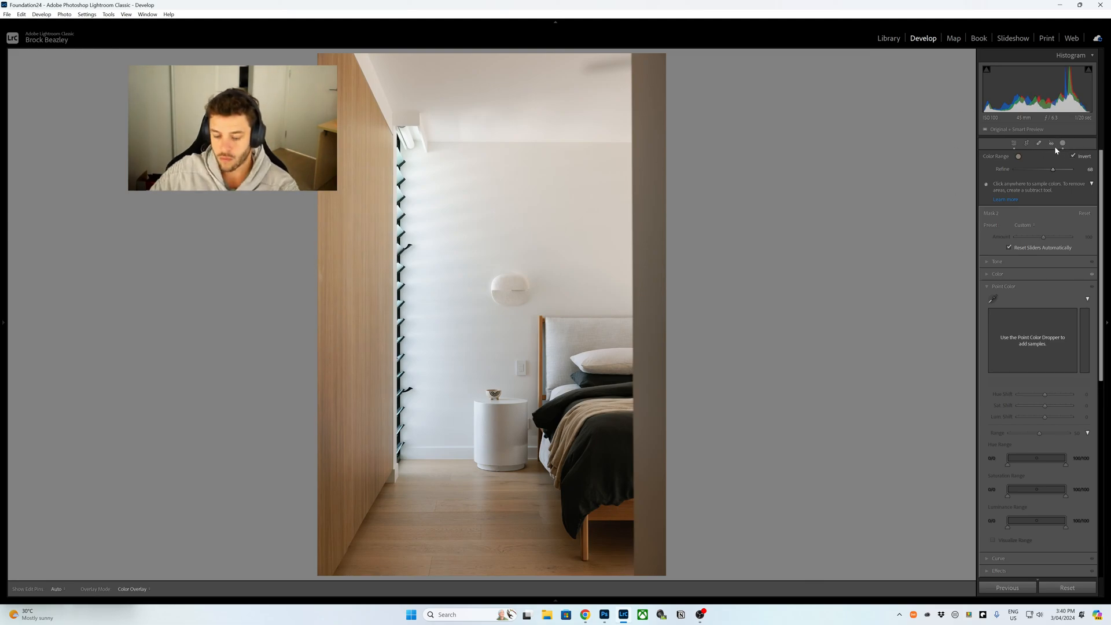
Intersect Mask 2 with a radial gradient over the white wall beside the louvres and set its feather to 100
right_click(961, 89)
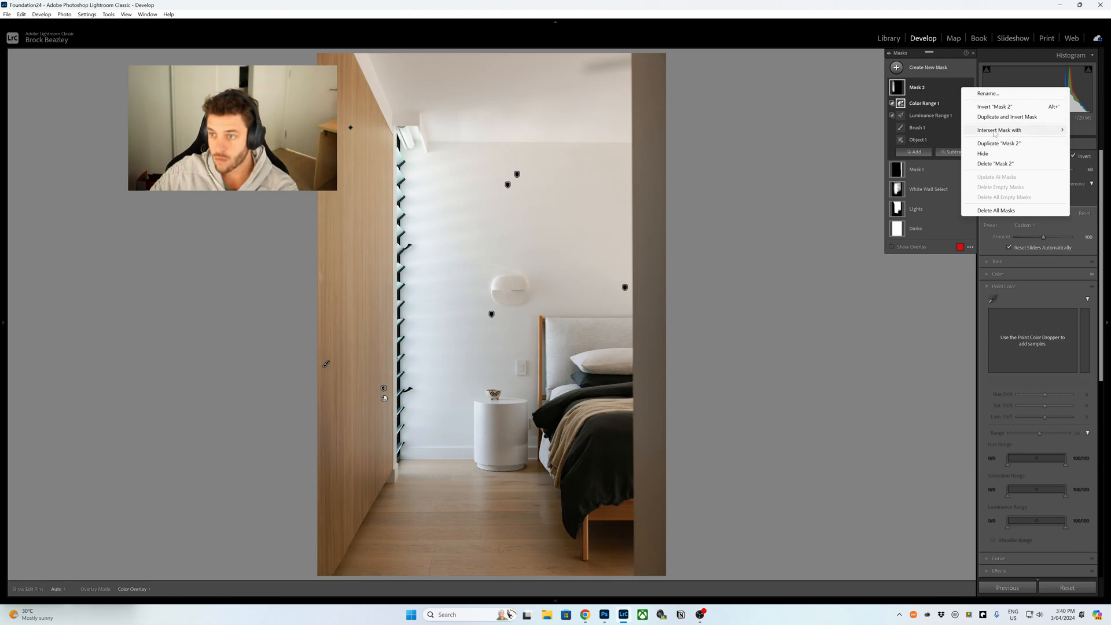
mouse_move(994, 132)
left_click(924, 204)
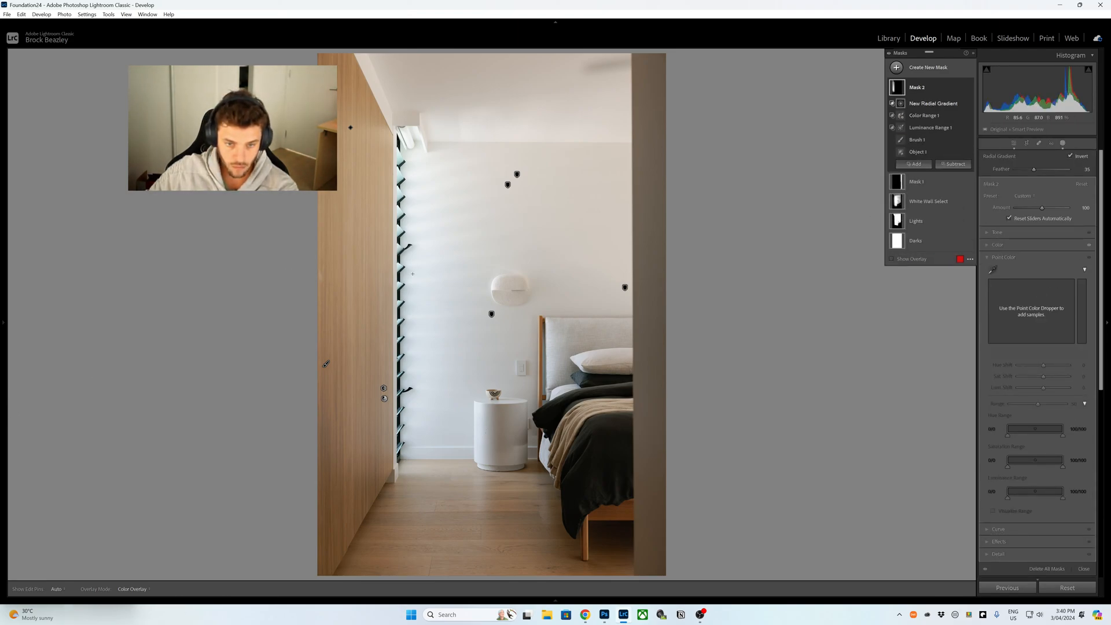
mouse_move(376, 152)
left_mouse_down()
mouse_move(455, 408)
mouse_move(503, 508)
left_mouse_up()
left_click_drag(440, 277, 477, 307)
left_click_drag(1034, 169, 1068, 169)
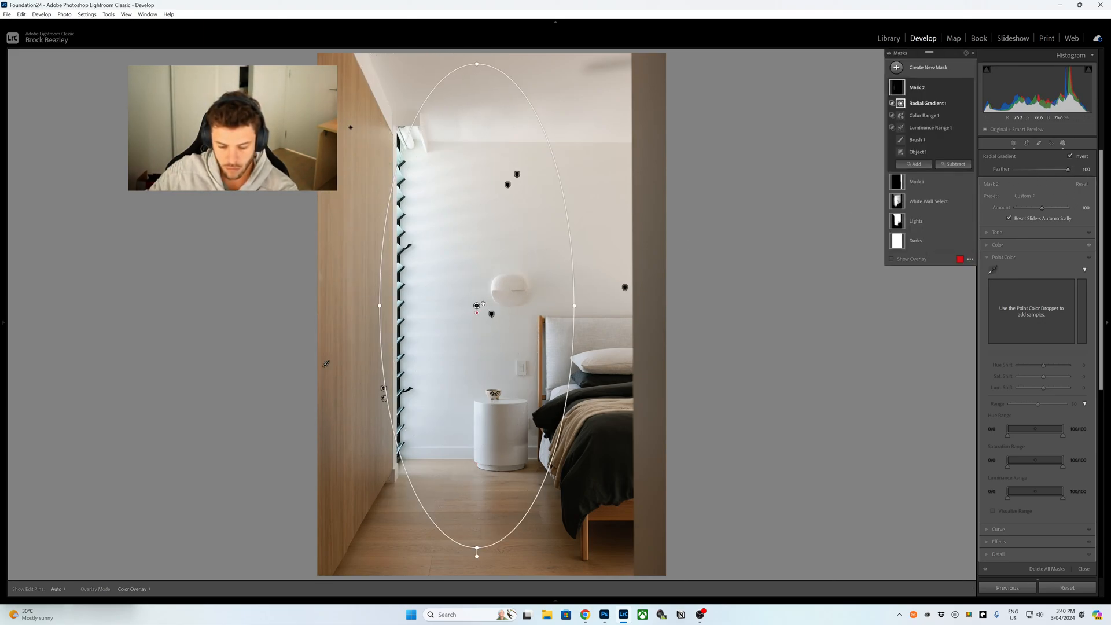
Widen Mask 2's radial gradient across the room, shift it lower and extend its upper edge, then leave masking
key("h")
left_click_drag(404, 310, 327, 308)
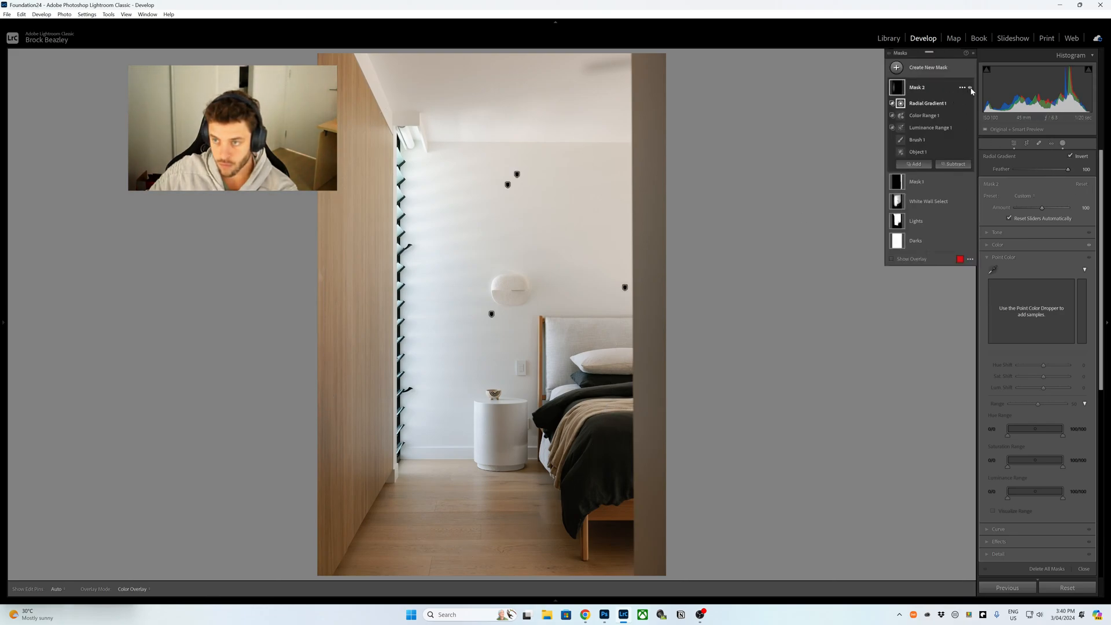
left_click_drag(322, 316, 317, 360)
left_click_drag(475, 117, 476, 92)
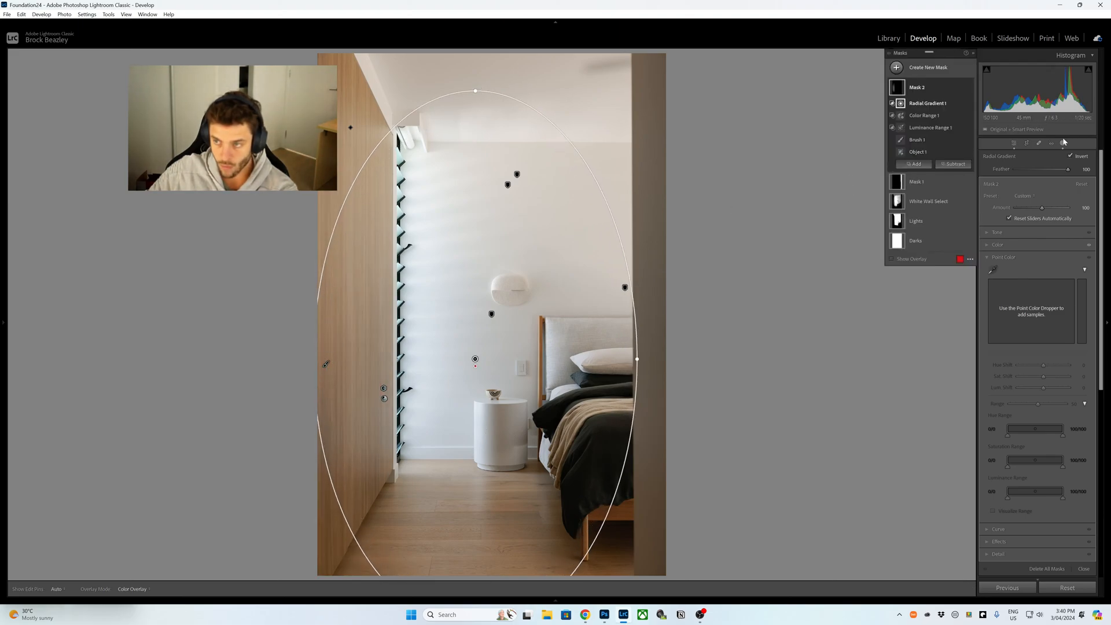
key("d")
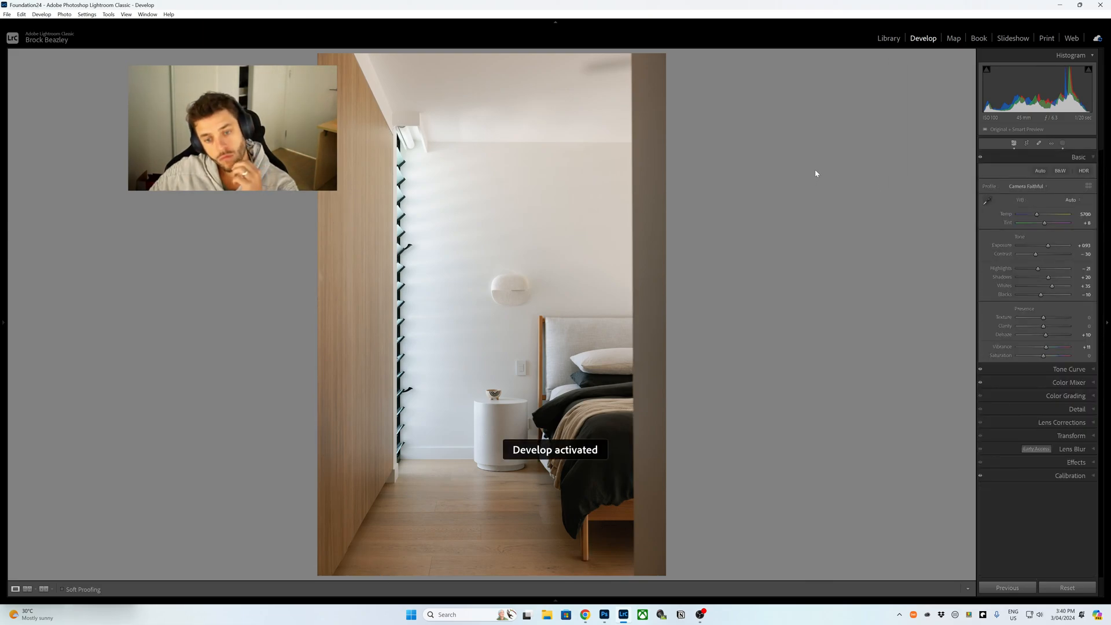
Create a colour range mask from an area sampled on the white bedroom wall and set its Refine amount to 76
key("shift+w")
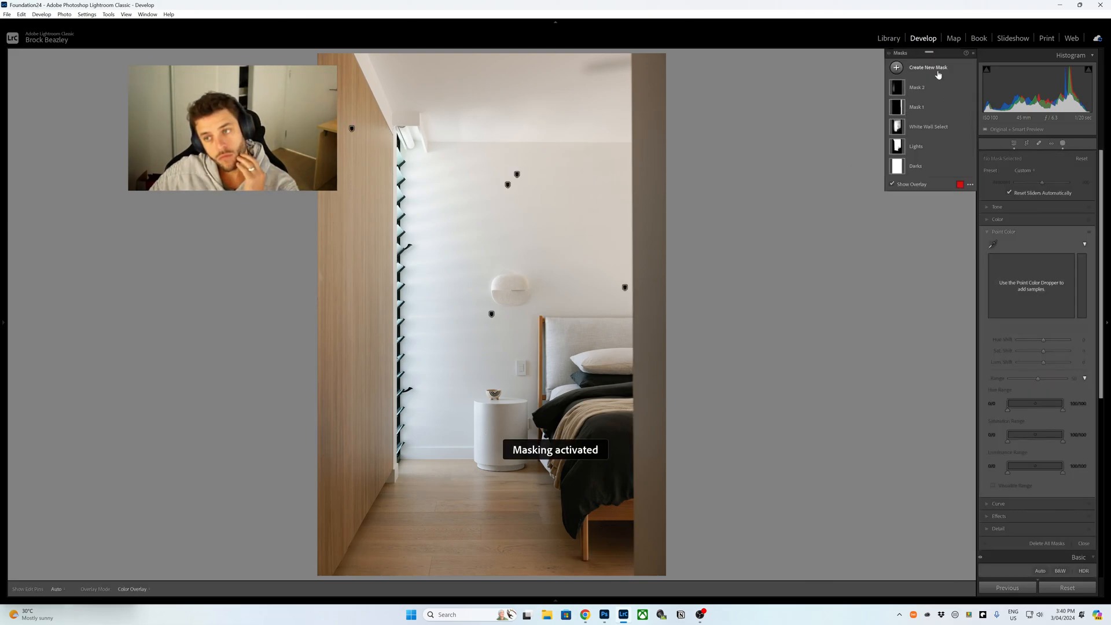
left_click(926, 68)
left_click(941, 189)
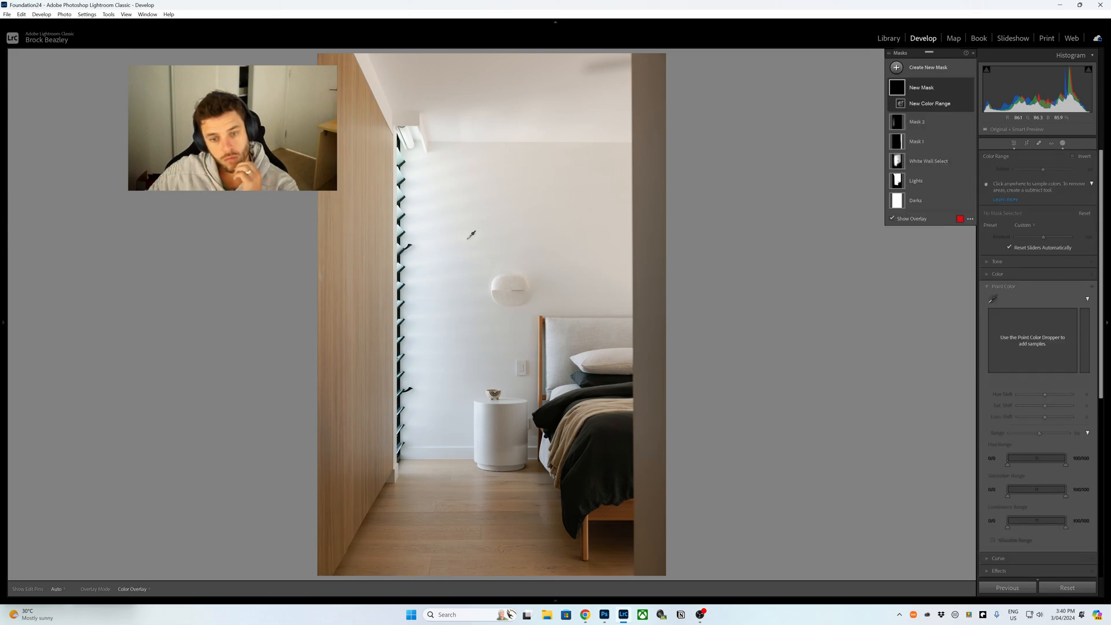
left_click_drag(473, 240, 582, 258)
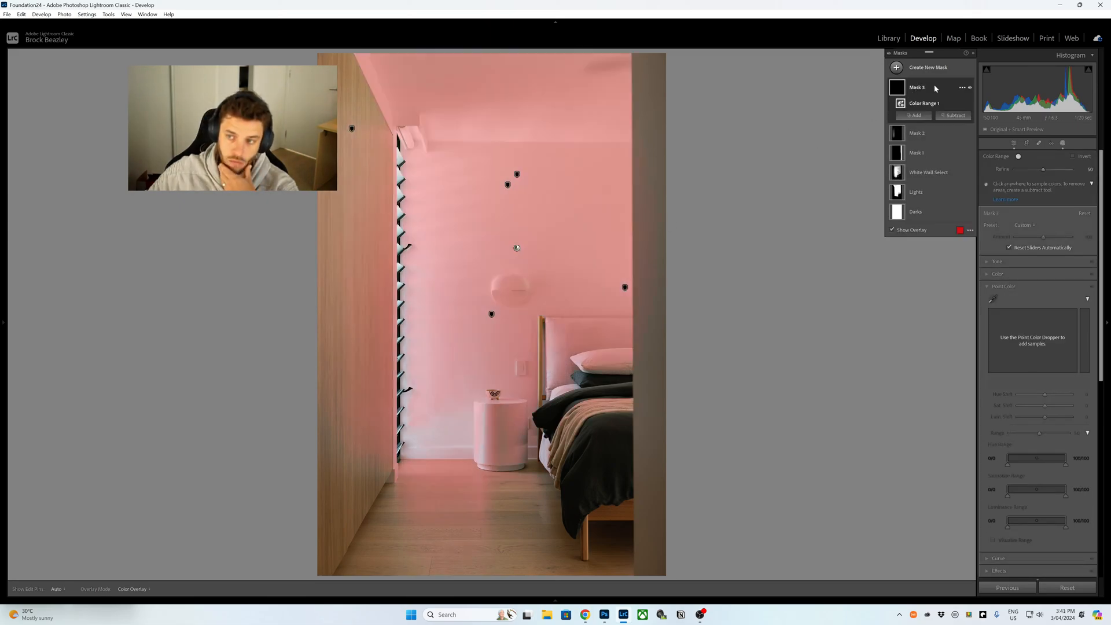
left_click(962, 89)
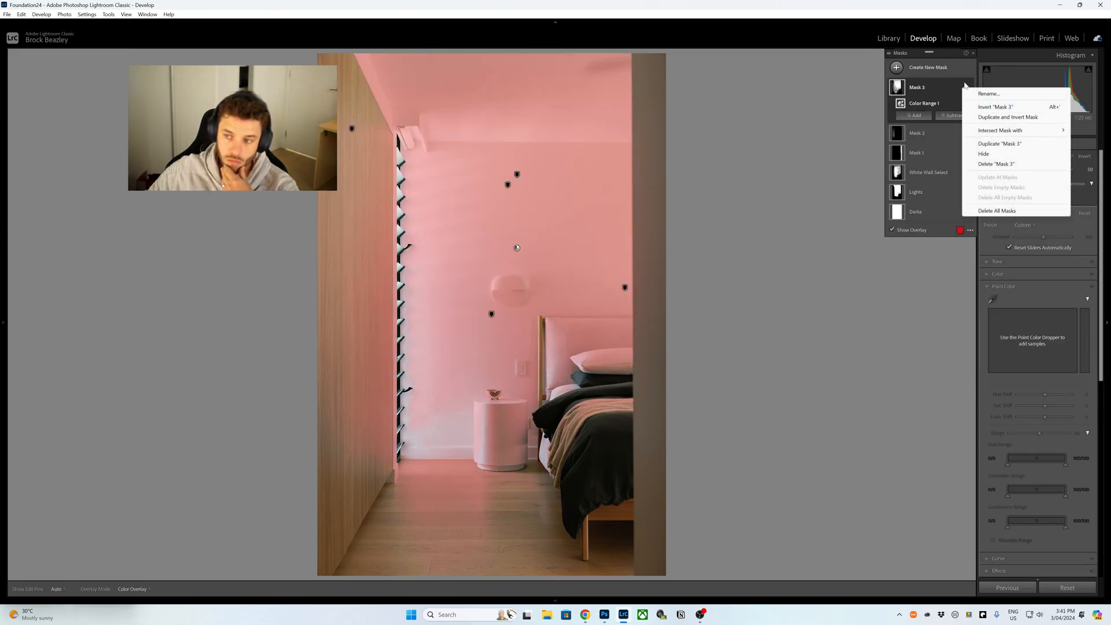
left_click(818, 223)
left_click_drag(1043, 169, 1056, 172)
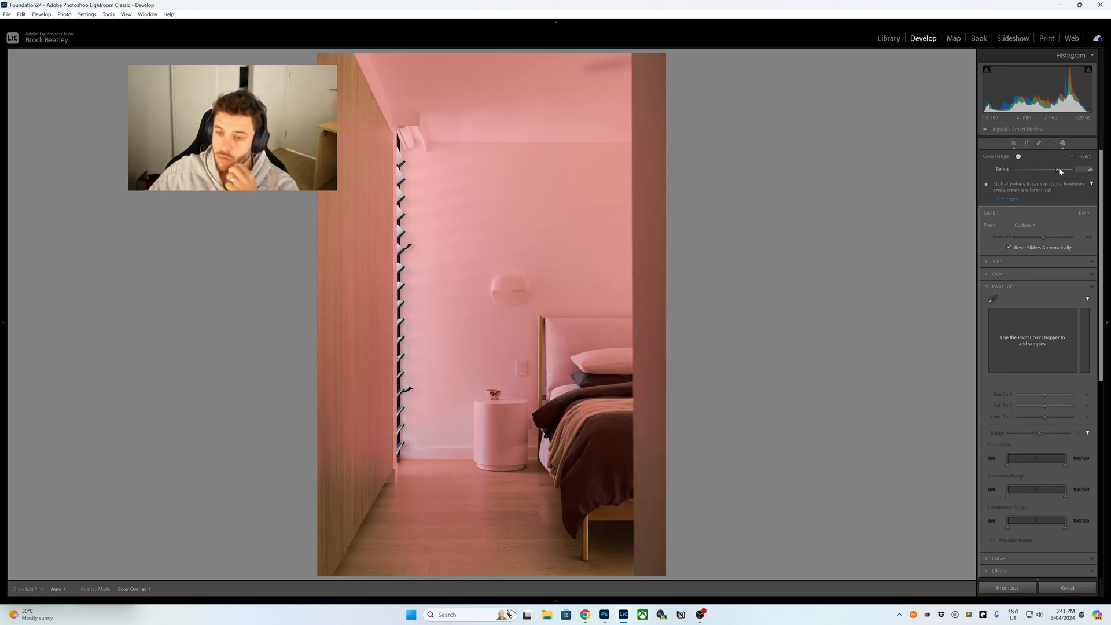
Hide the overlay, sample the wall with Point Color in Mask 3 and set the saturation shift to about -8
left_click(891, 229)
left_click(633, 244)
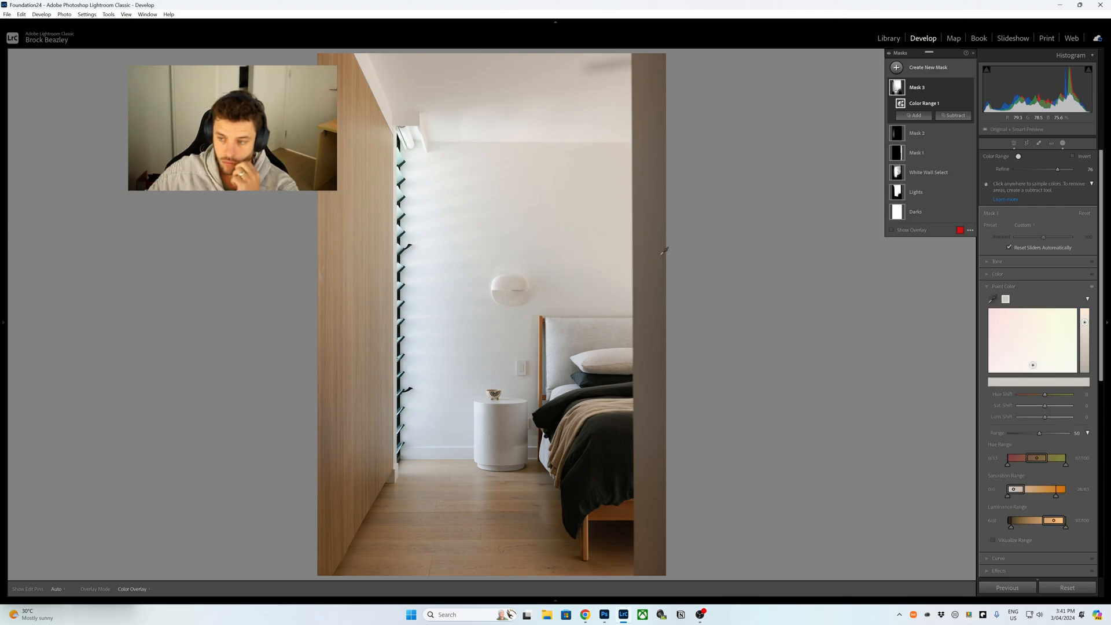
left_click_drag(1046, 417, 1045, 406)
double_click(1049, 417)
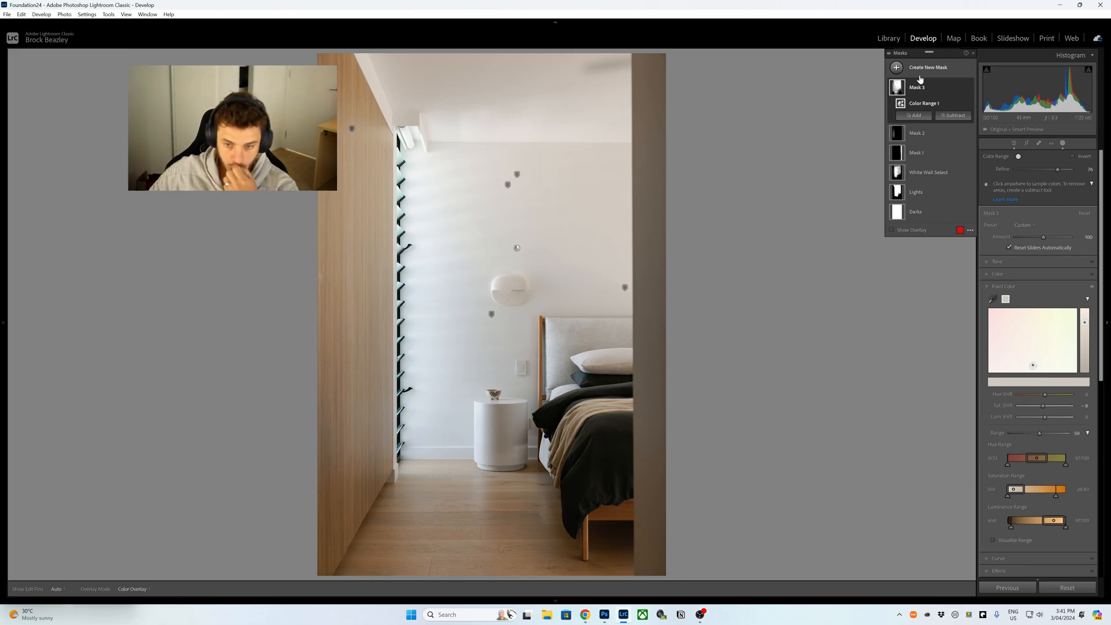
Create an object mask over the bedhead and pillow area, sample the pillow with Point Color and set the saturation shift to -20
left_click(896, 67)
left_click(852, 215)
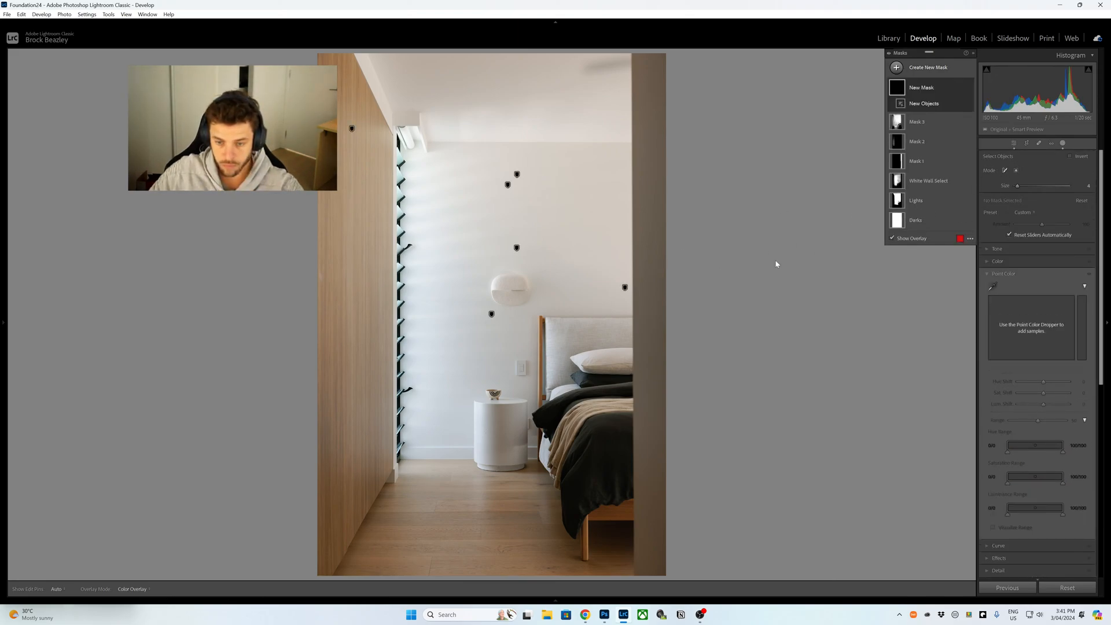
mouse_move(558, 345)
left_mouse_down()
mouse_move(550, 392)
mouse_move(571, 387)
mouse_move(557, 356)
mouse_move(556, 378)
mouse_move(552, 324)
mouse_move(627, 322)
mouse_move(626, 343)
mouse_move(560, 349)
mouse_move(621, 344)
mouse_move(562, 341)
left_mouse_up()
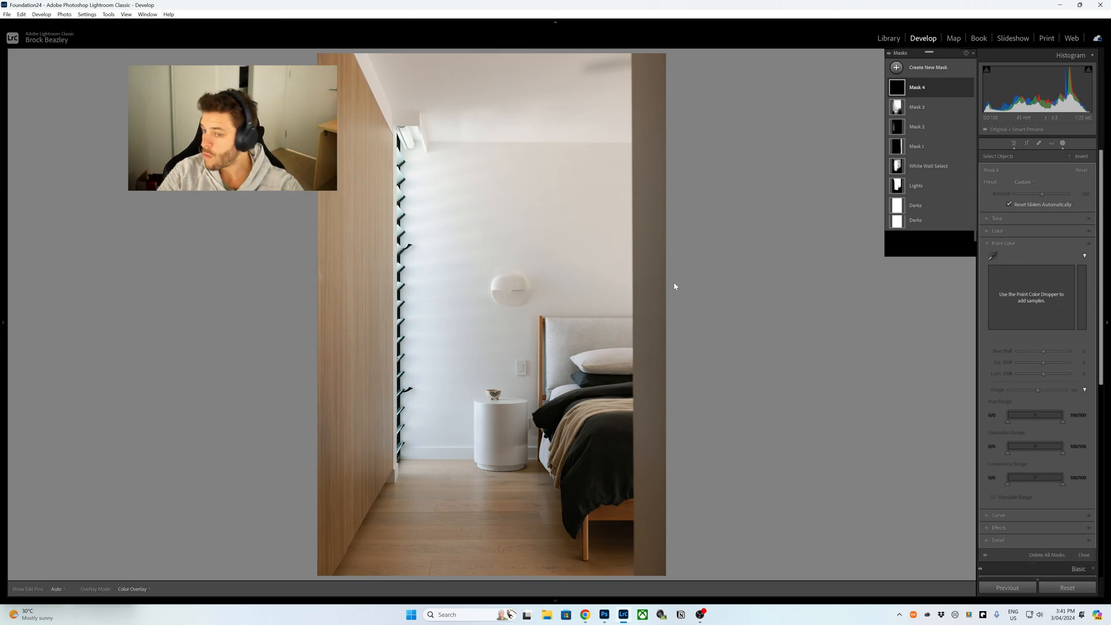
left_click(993, 255)
left_click(623, 364)
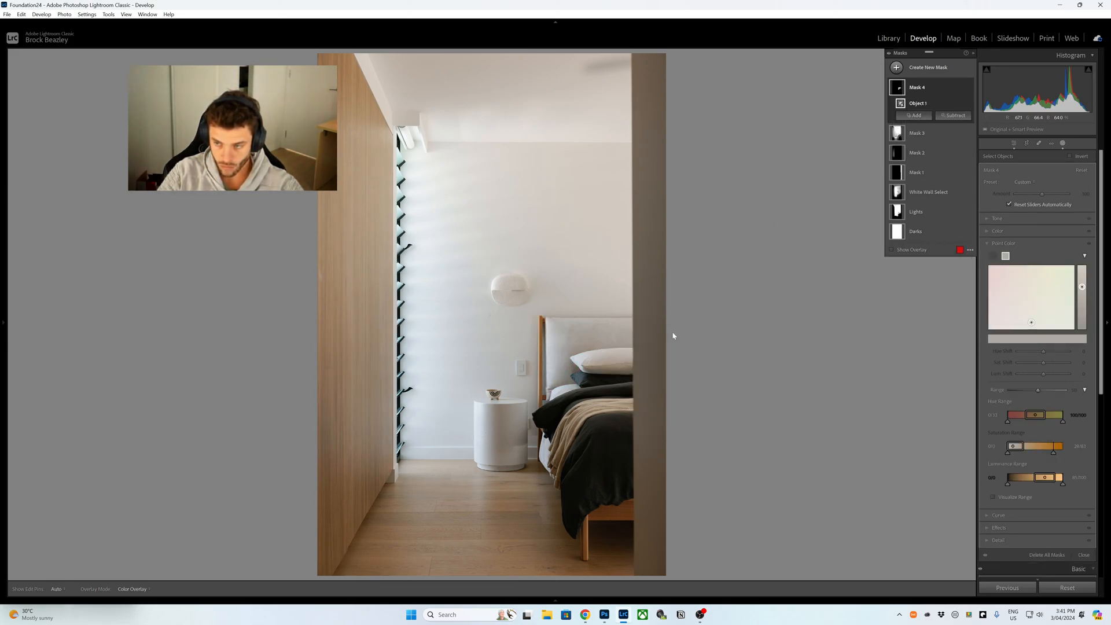
left_click_drag(1044, 362, 1039, 364)
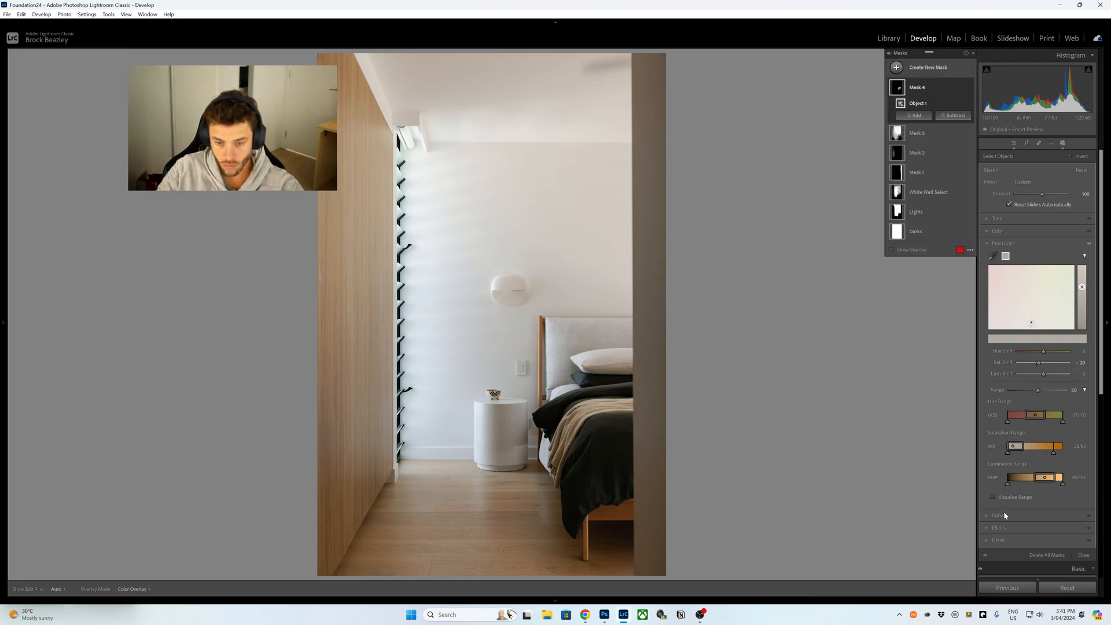
Open the next photo, _O4A7320.CR3, showing the dark cladding beside the vertical slats
key("F6")
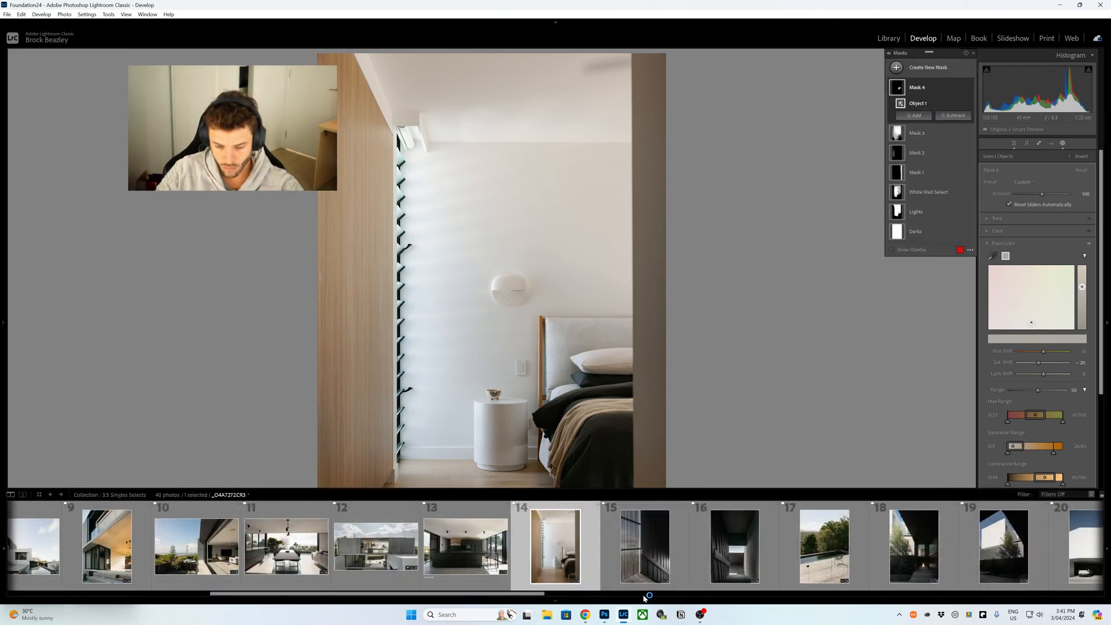
left_click(636, 557)
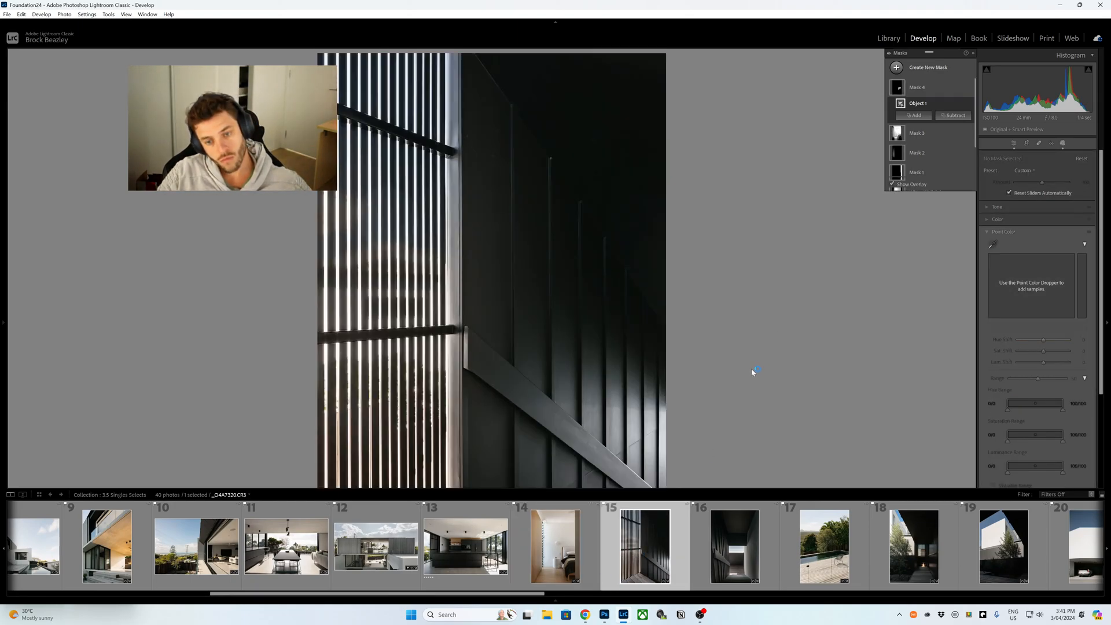
key("F6")
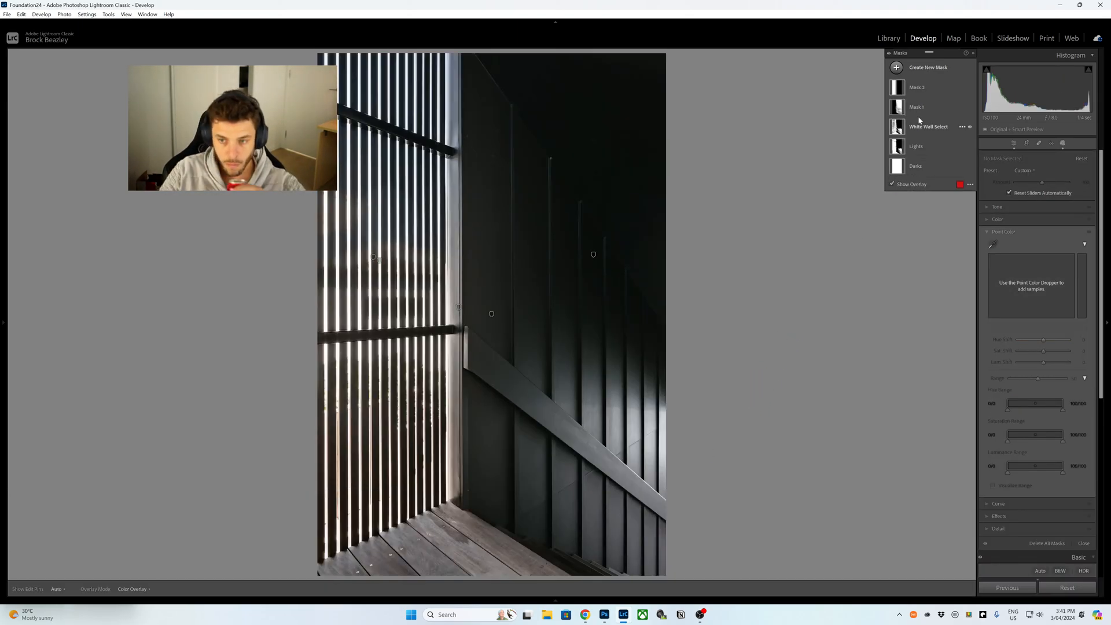
Create a large, slightly rotated radial gradient mask covering the dark cladding wall and balustrade
left_click(906, 72)
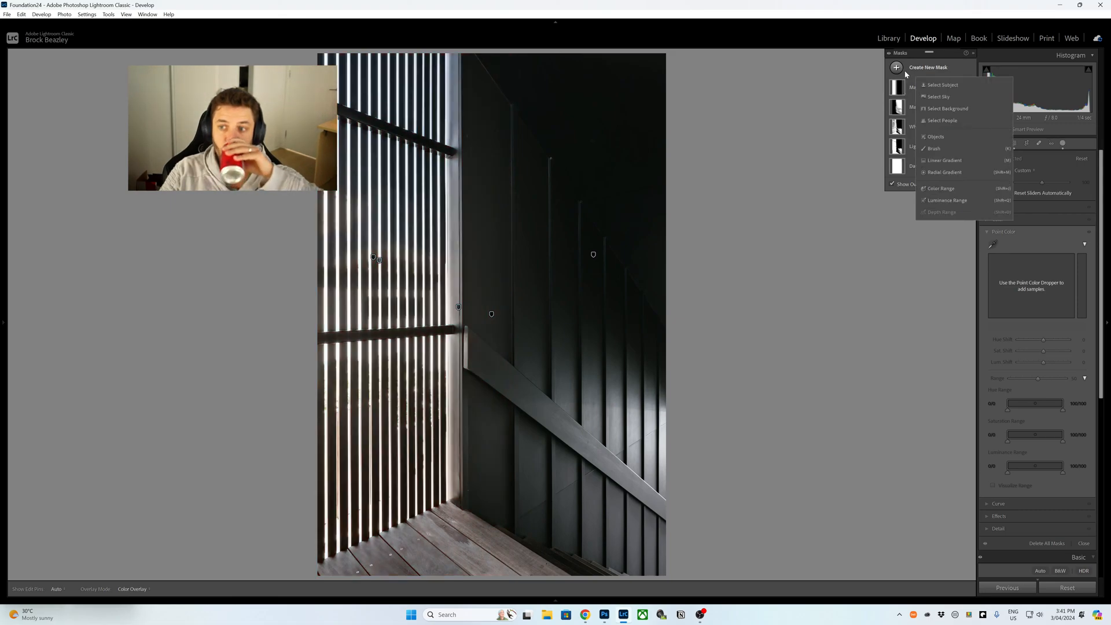
left_click(944, 172)
left_click_drag(600, 273, 748, 509)
left_click_drag(600, 515, 712, 578)
left_click_drag(764, 234, 734, 252)
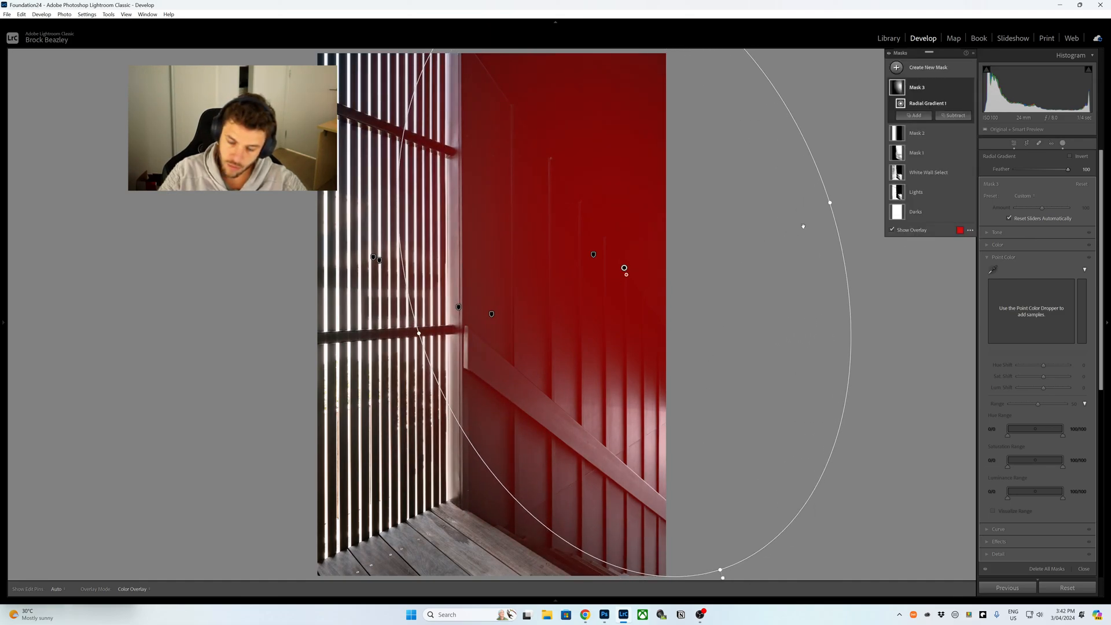
Sample the dark cladding with Point Color, set its saturation shift to about -45 and lower the mask's overall Saturation to -14
left_click(992, 269)
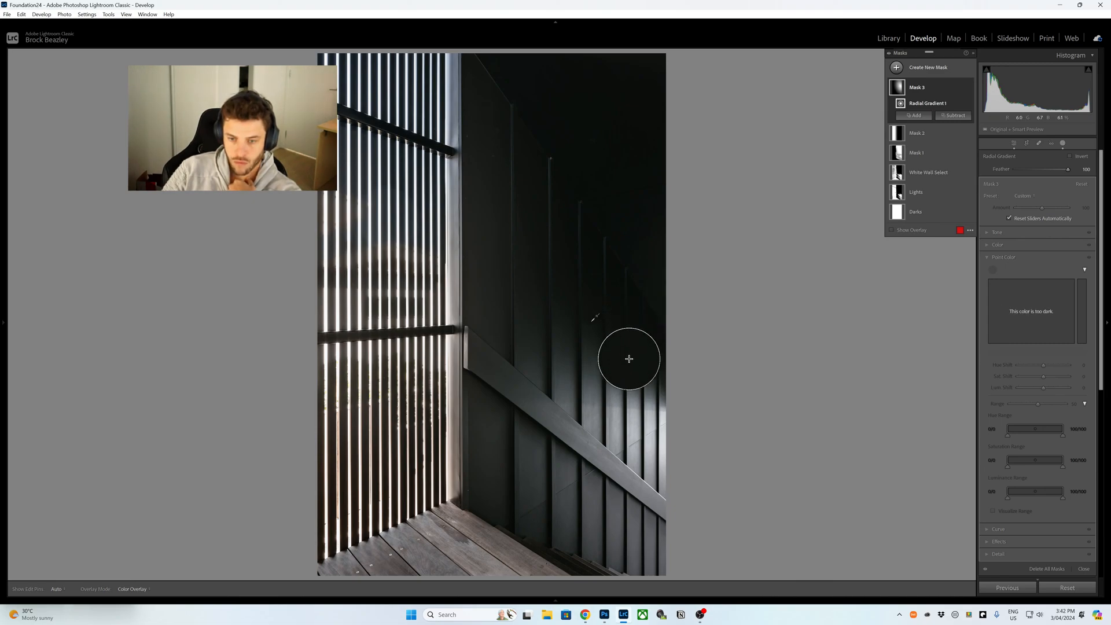
left_click(559, 363)
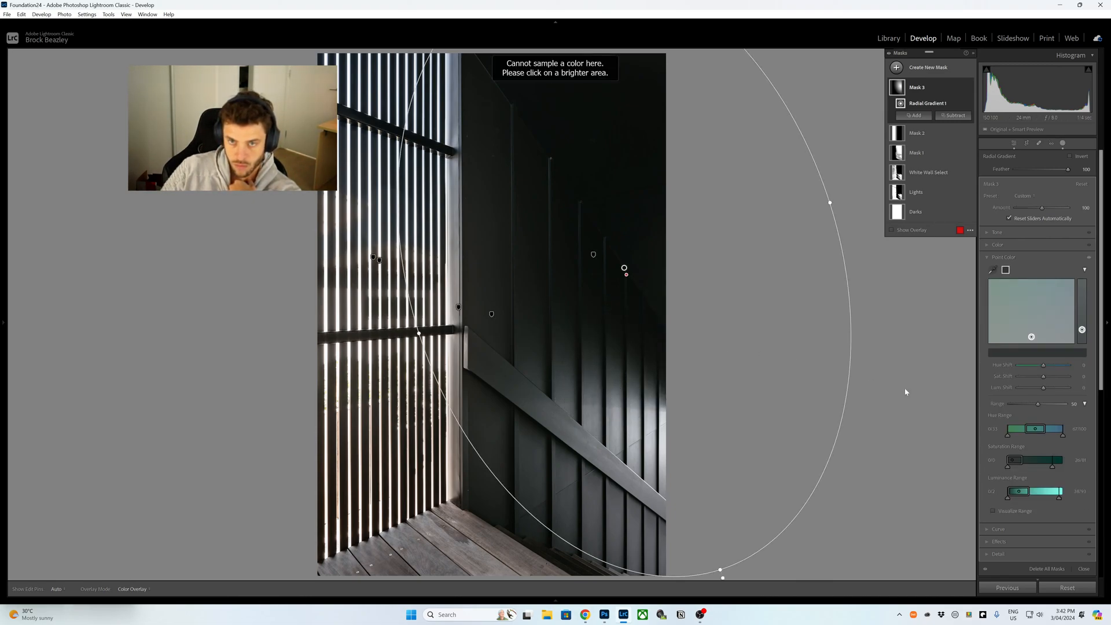
left_click_drag(1043, 376, 1032, 377)
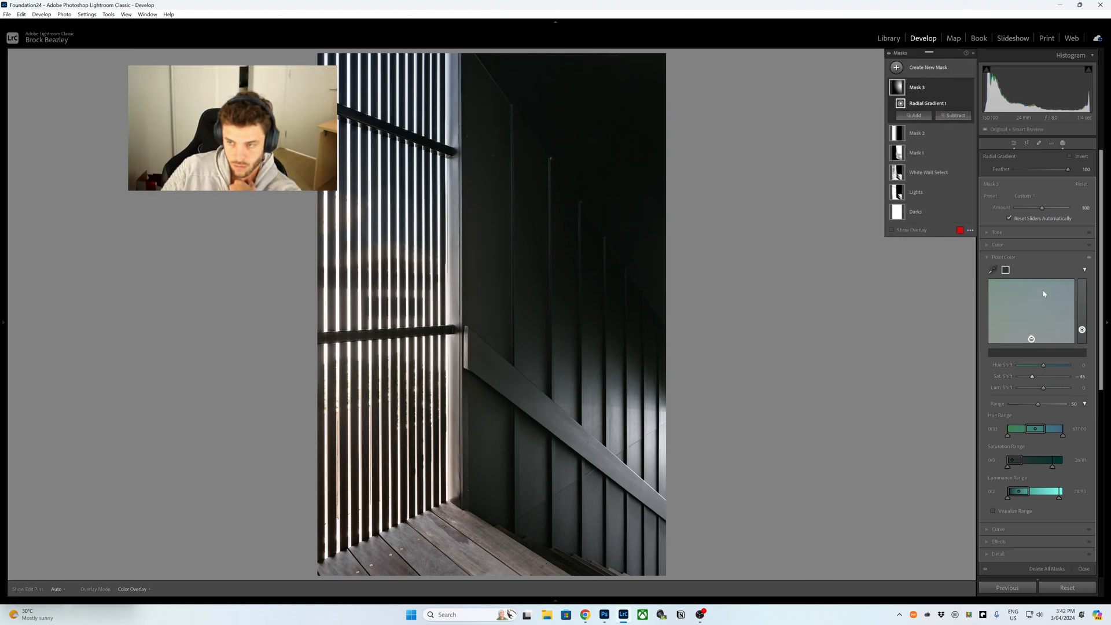
left_click(1003, 246)
left_click_drag(1045, 294, 1039, 299)
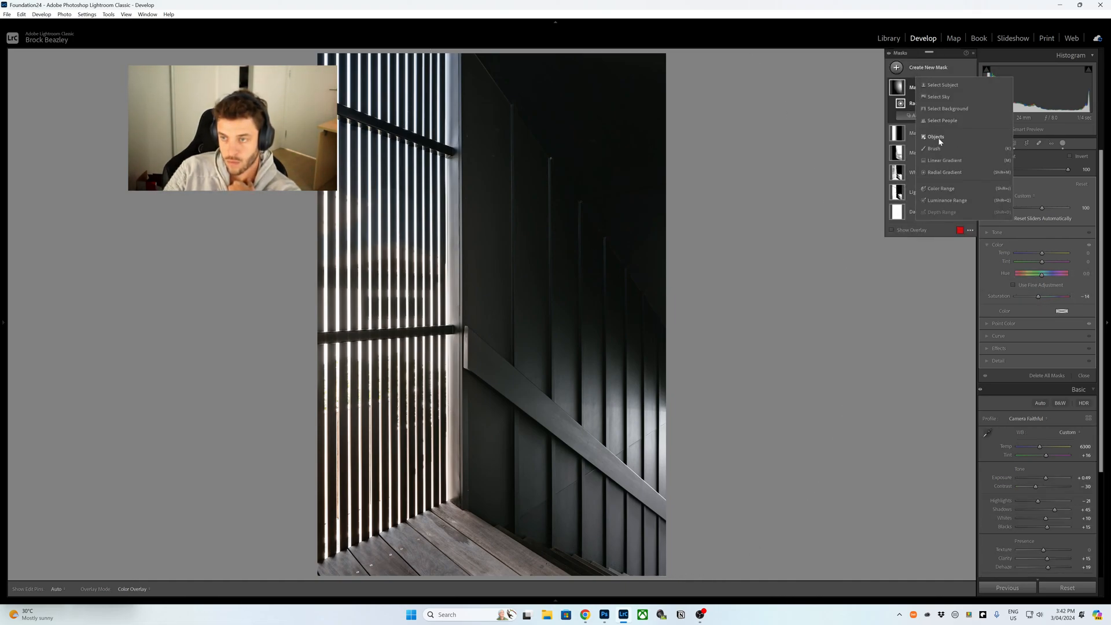
Create an object mask over the timber deck and raise its Temp, Tint and Saturation, with Saturation at about 45
left_click(1009, 173)
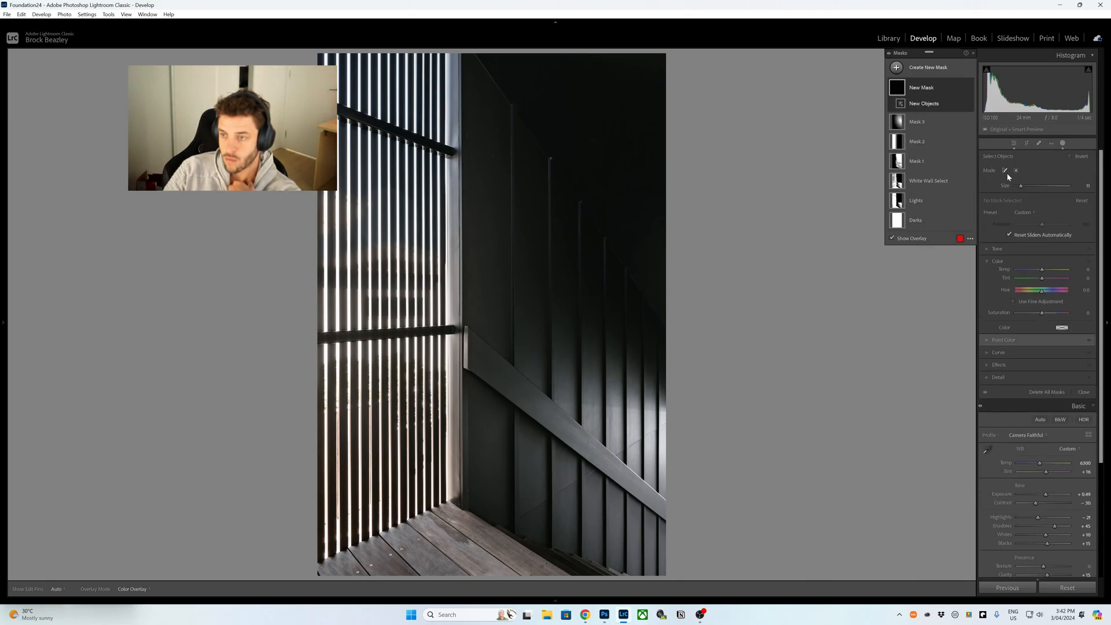
scroll(383, 570, "up", 5)
mouse_move(393, 564)
left_mouse_down()
mouse_move(304, 589)
mouse_move(449, 513)
mouse_move(646, 580)
mouse_move(396, 571)
mouse_move(523, 564)
mouse_move(428, 557)
mouse_move(475, 547)
mouse_move(440, 546)
left_mouse_up()
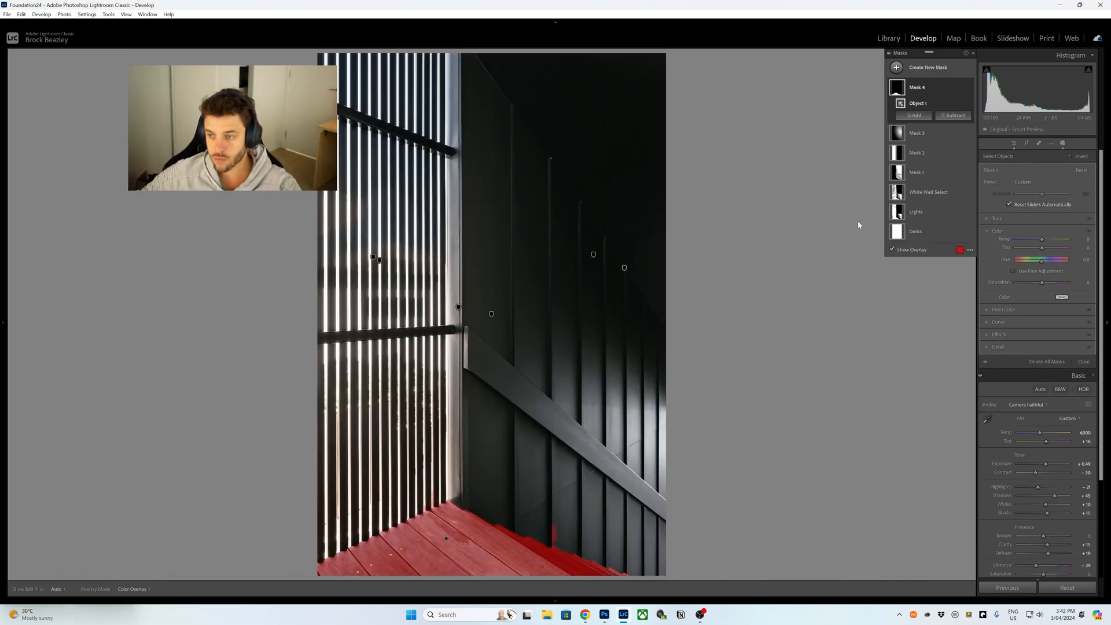
left_click_drag(1044, 283, 1047, 286)
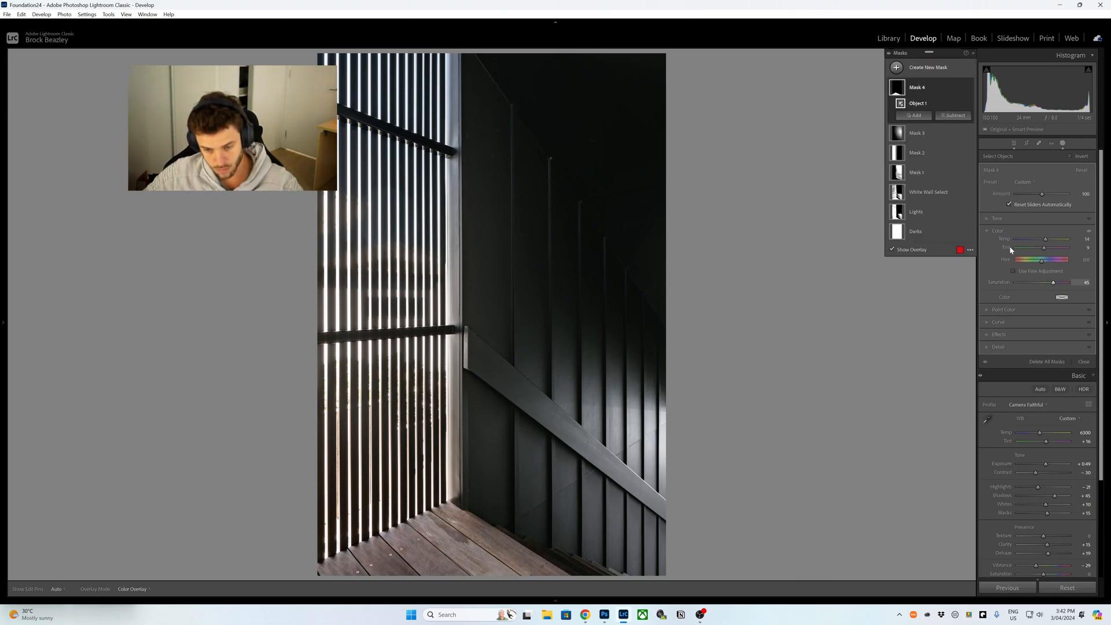
Open the dark staircase photo and create an object mask over the bright opening at the foot of the stairs
left_click(1063, 145)
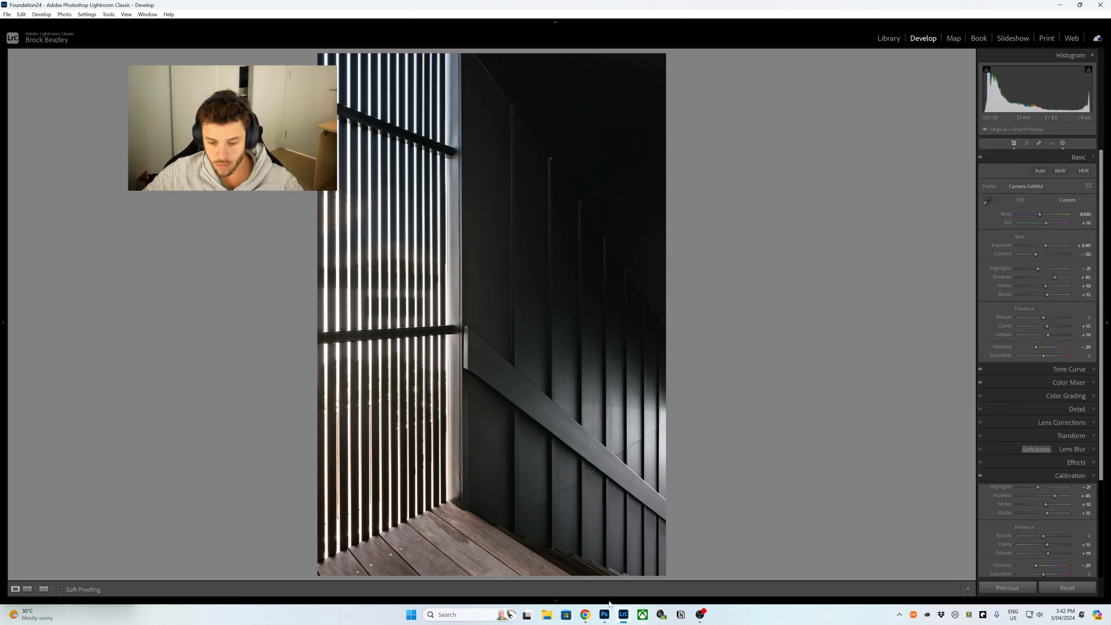
left_click(692, 570)
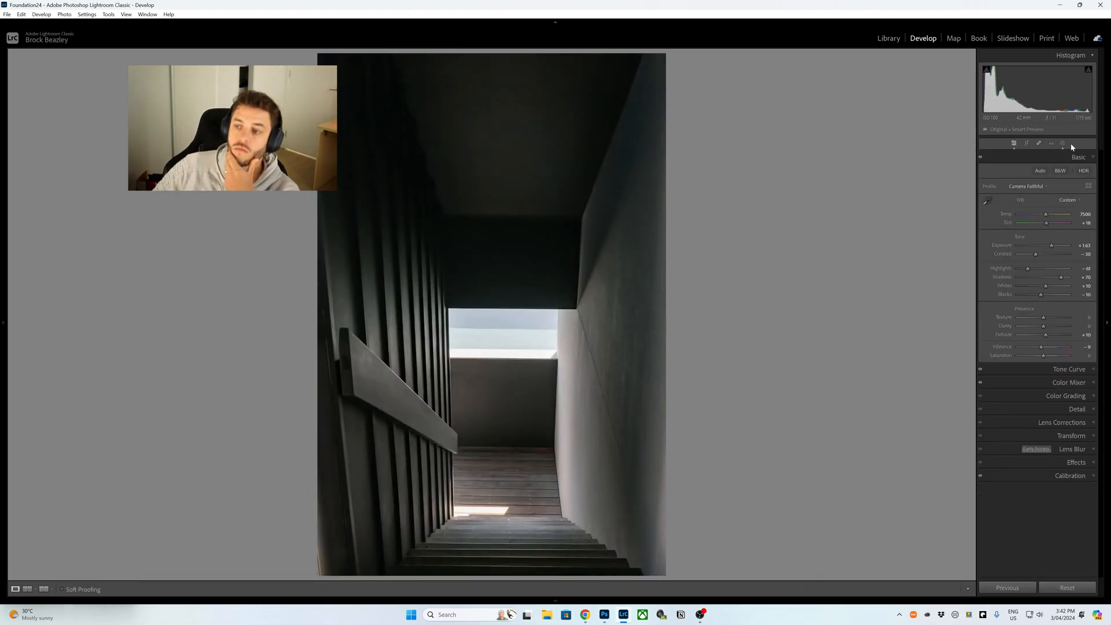
left_click(1062, 144)
left_click(926, 67)
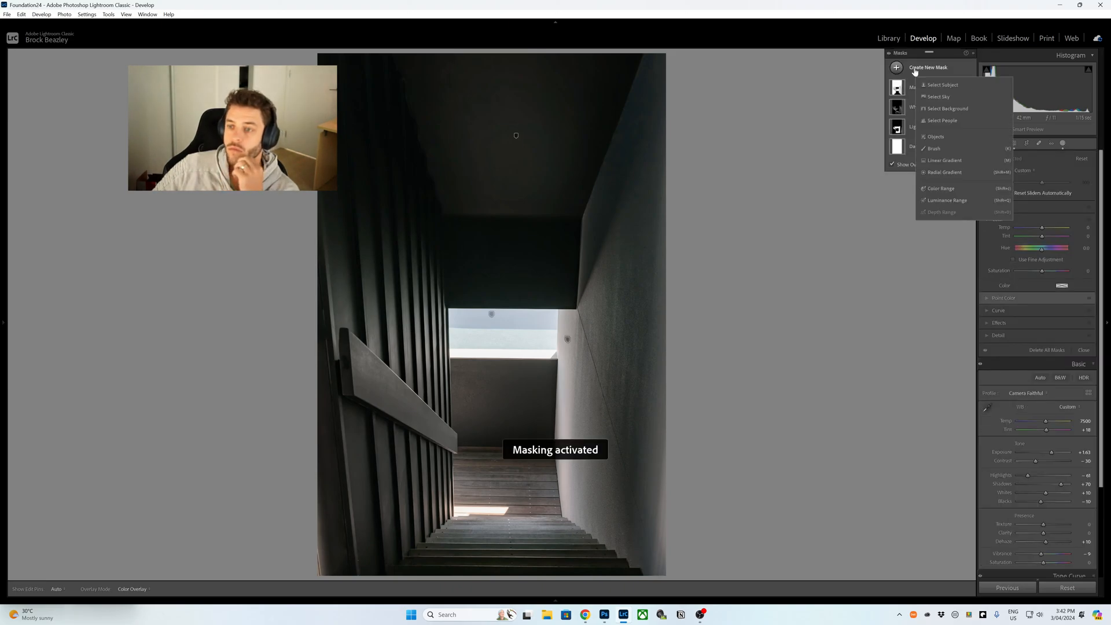
left_click(942, 137)
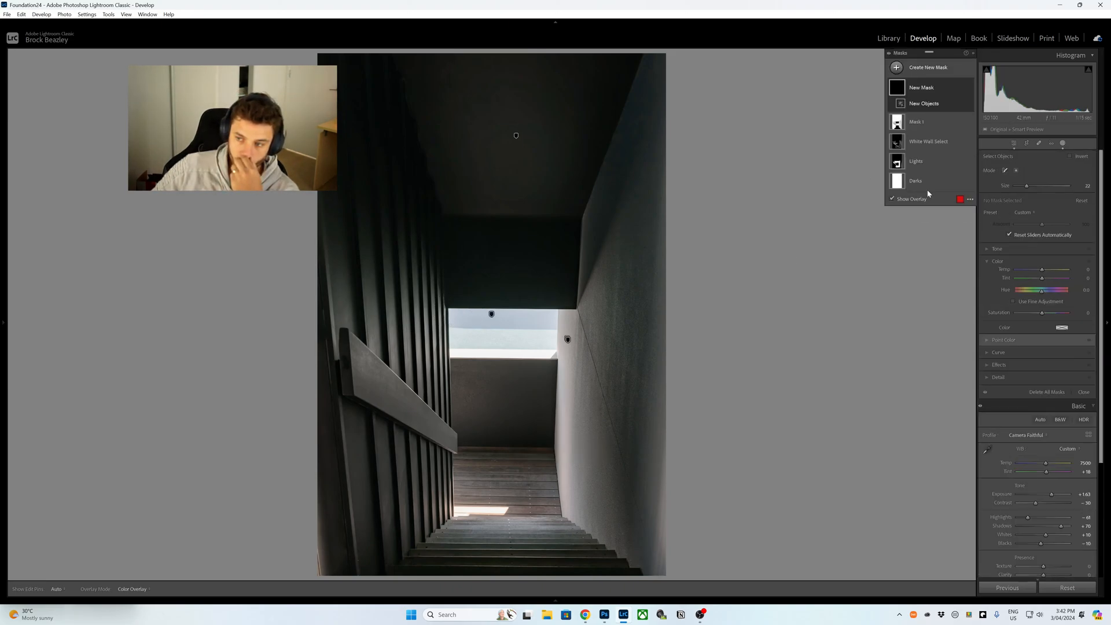
mouse_move(558, 313)
left_mouse_down()
mouse_move(539, 336)
mouse_move(444, 351)
left_mouse_up()
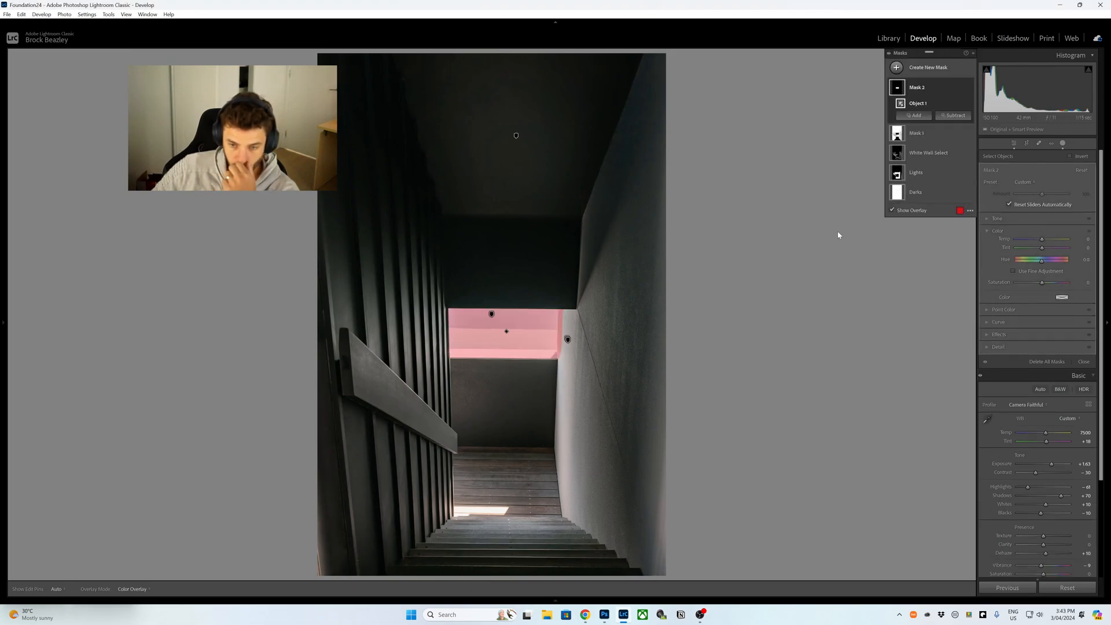
key("shift+t")
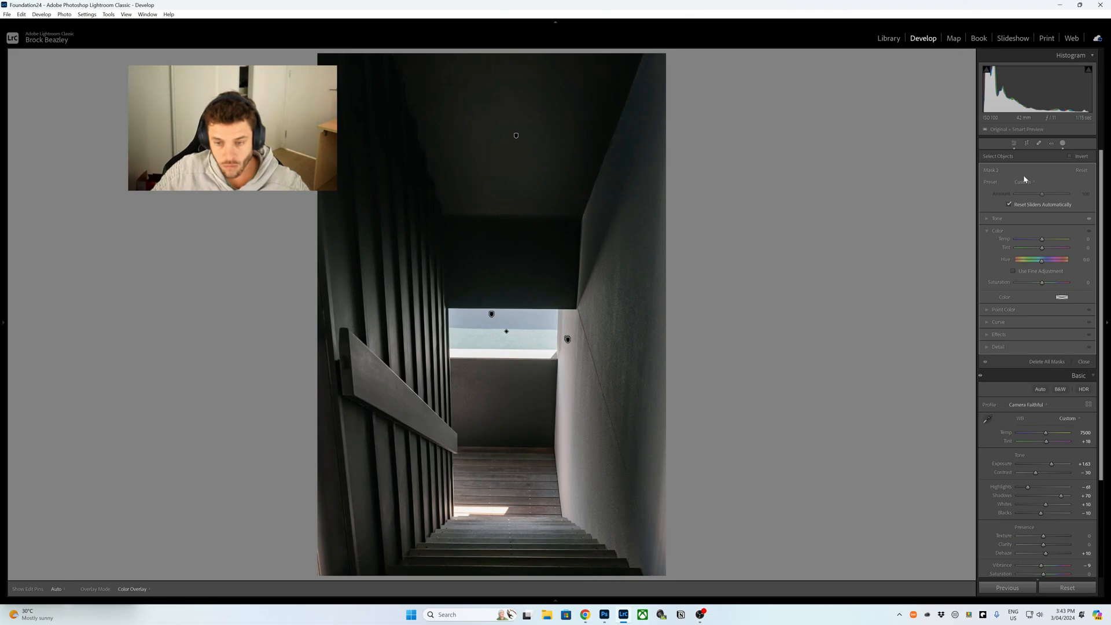
Try to subtract a tall, narrow radial gradient over the pale wall edge beside the opening from Mask 2
key("shift+t")
left_click(955, 115)
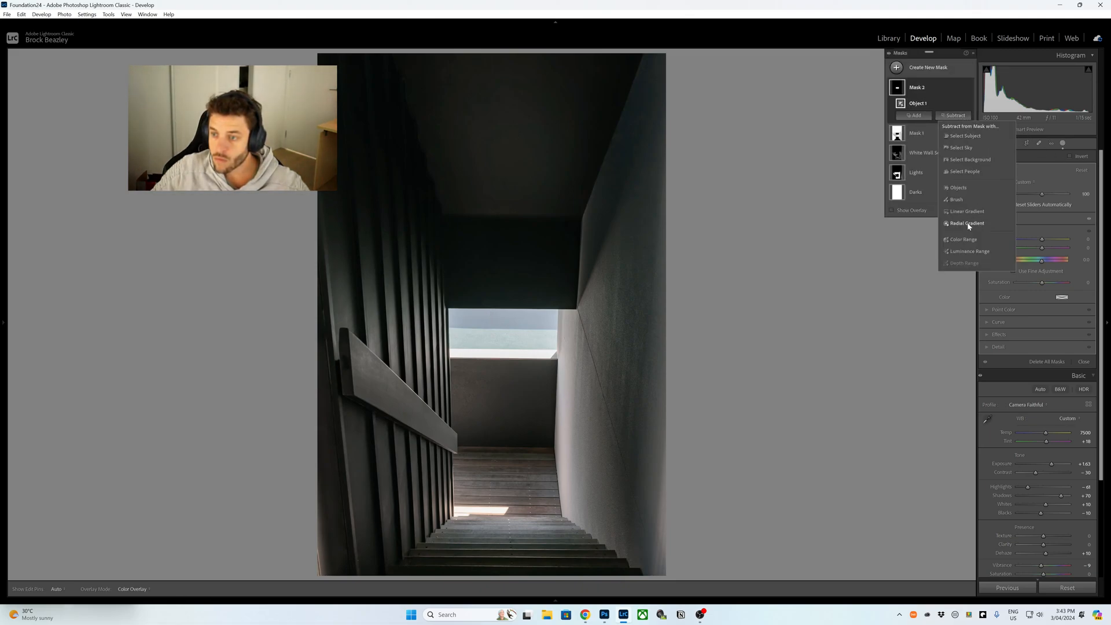
left_click(967, 223)
left_click_drag(570, 353, 571, 295)
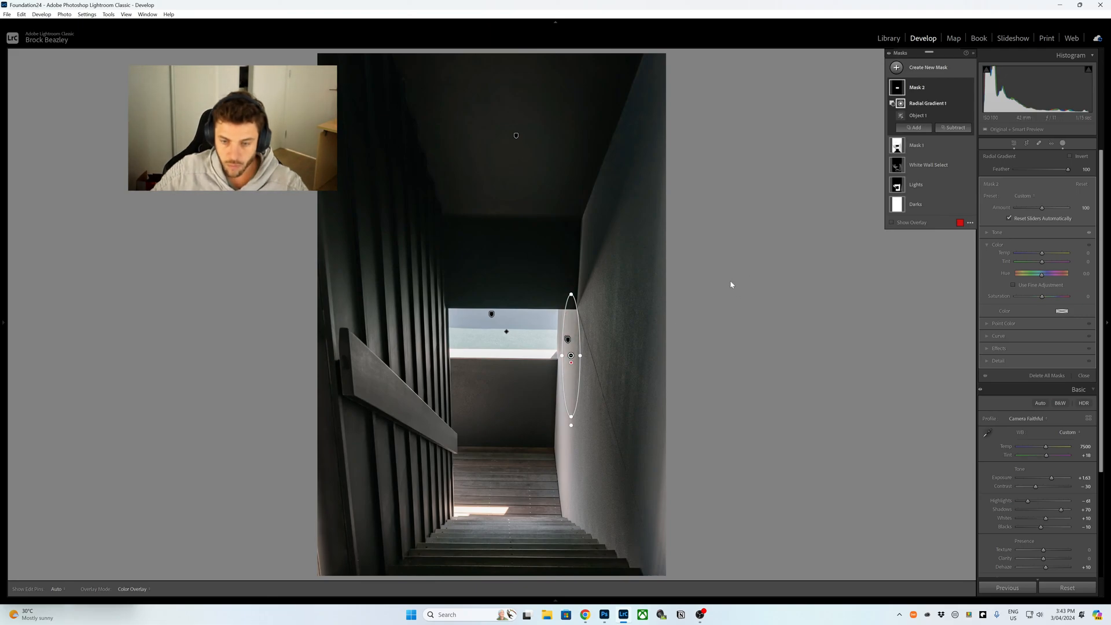
key("ctrl+z")
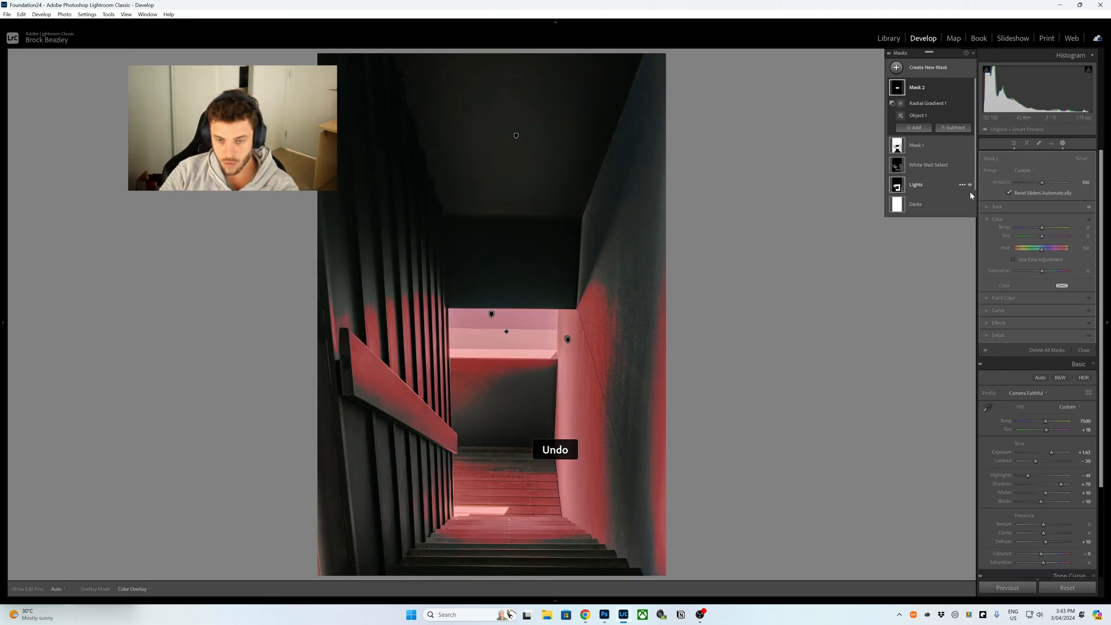
Subtract an object selection of the pale wall strip beside the bright opening from Mask 2
left_click(915, 92)
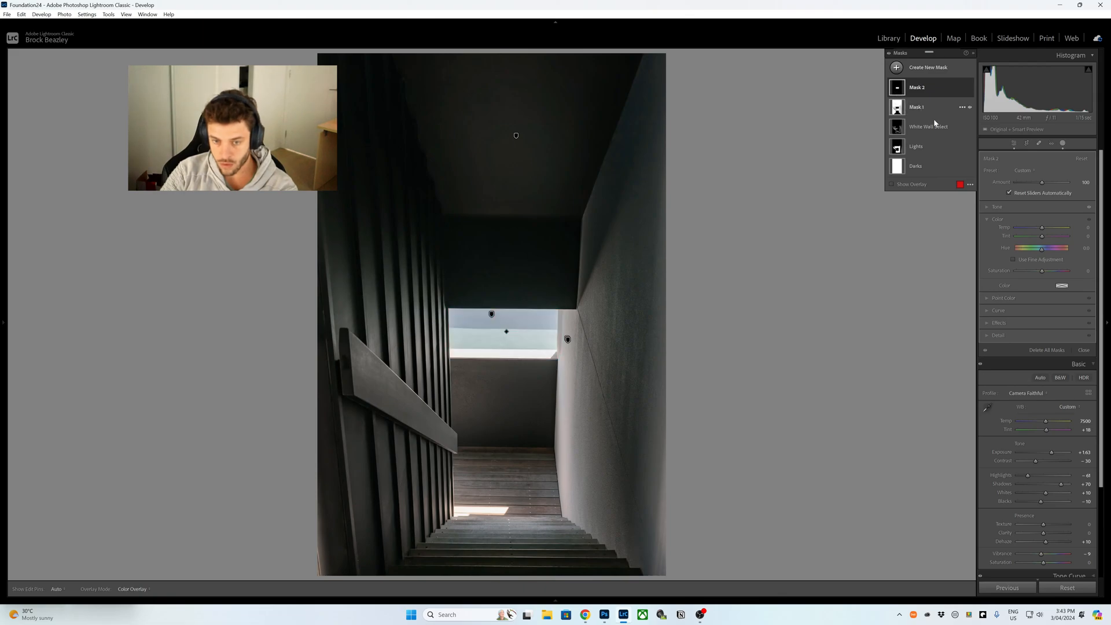
left_click(920, 88)
left_click(953, 115)
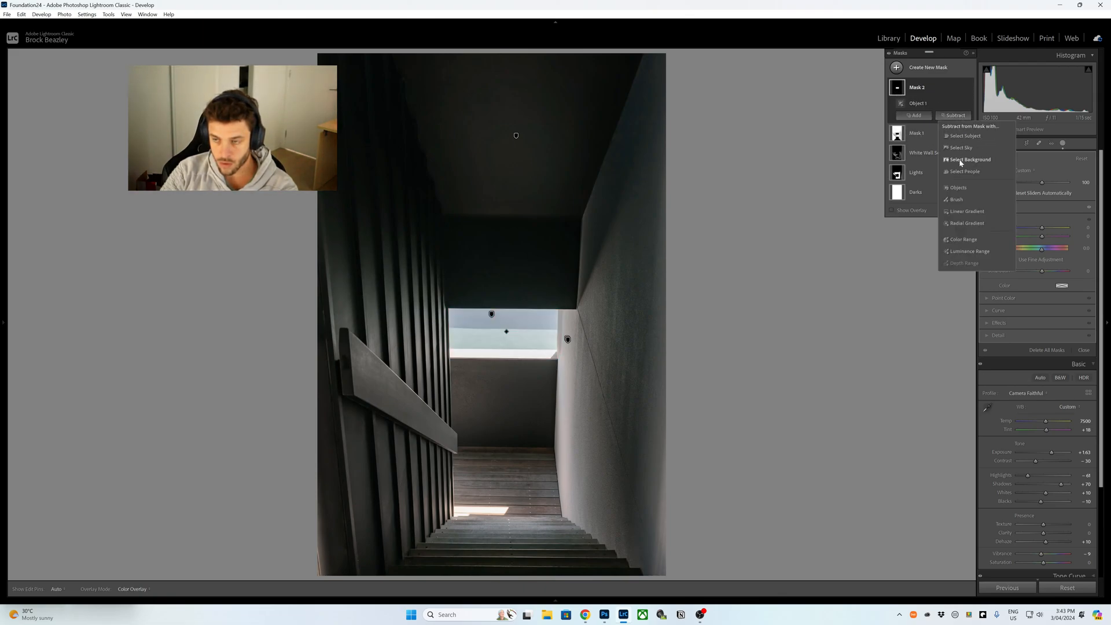
left_click(958, 188)
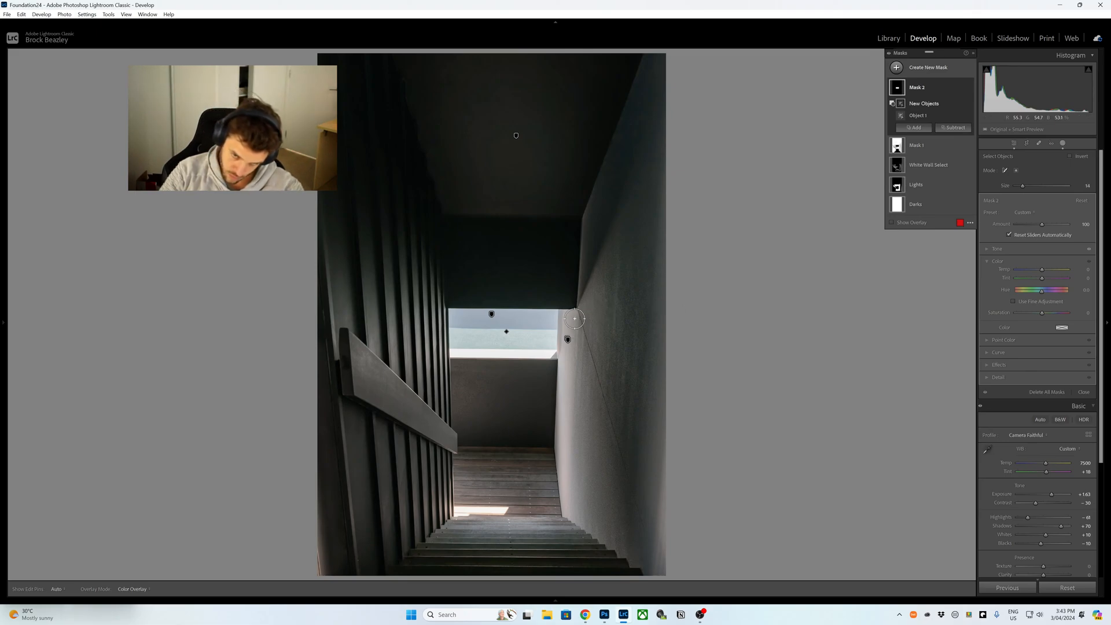
left_click_drag(566, 317, 565, 309)
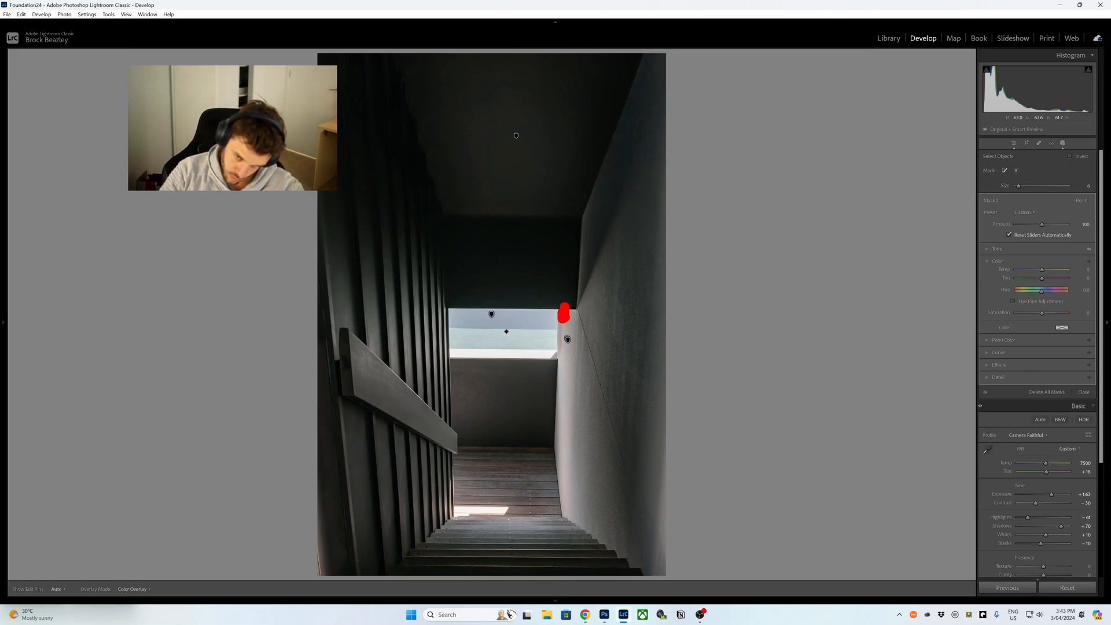
left_click_drag(560, 355, 560, 355)
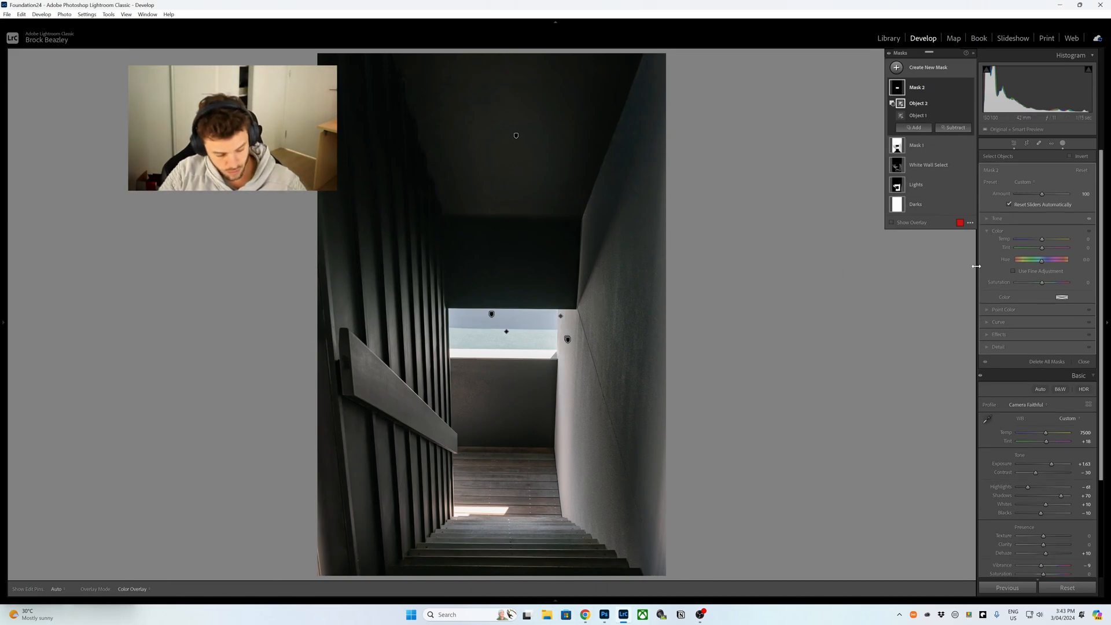
key("shift+w")
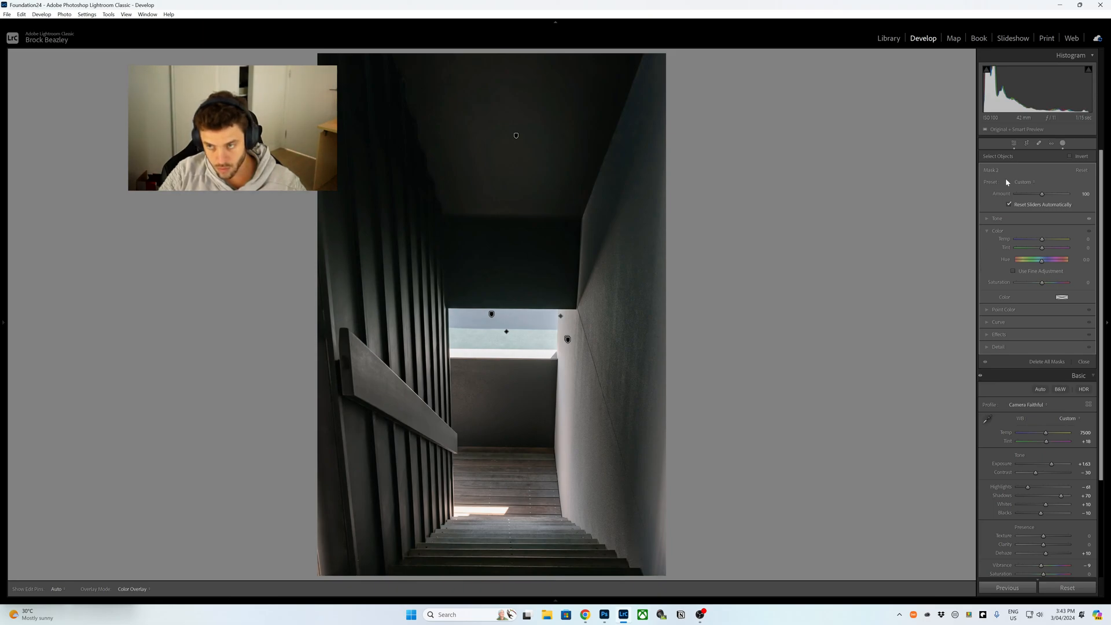
Create a new object mask over the bright opening with rectangle selection and subtract the white ledge along its lower edge
left_click(1064, 145)
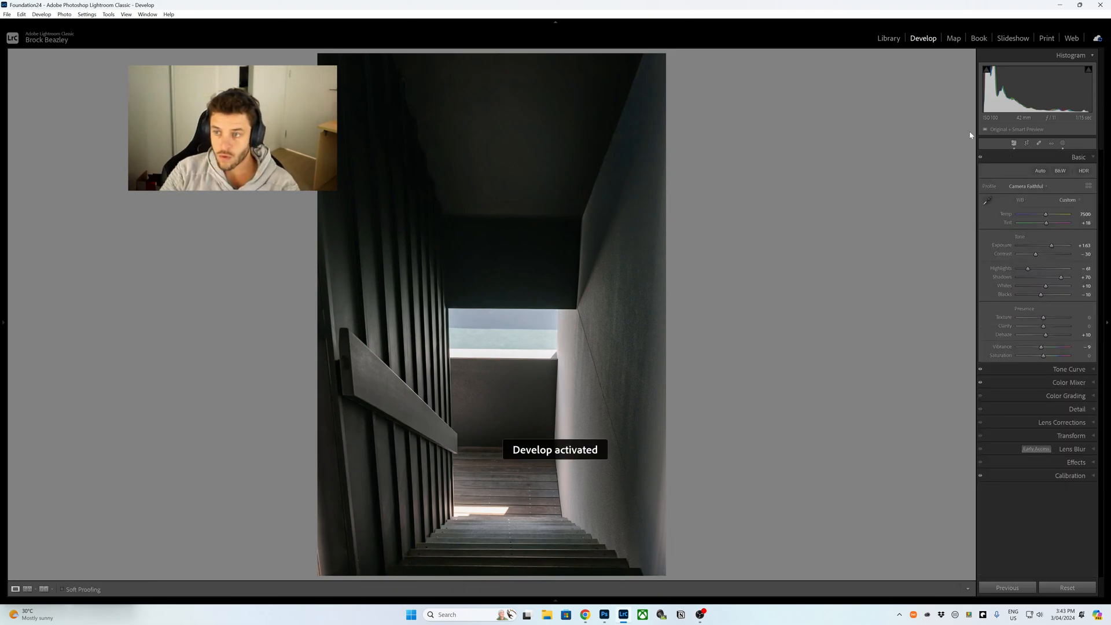
left_click(1062, 144)
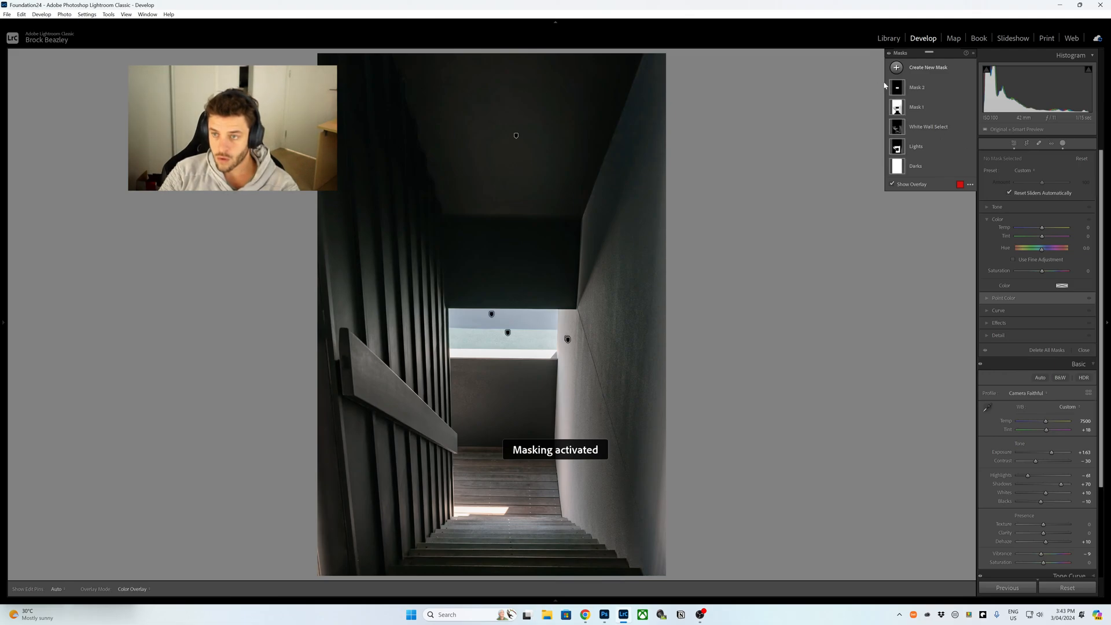
left_click(926, 67)
left_click(946, 137)
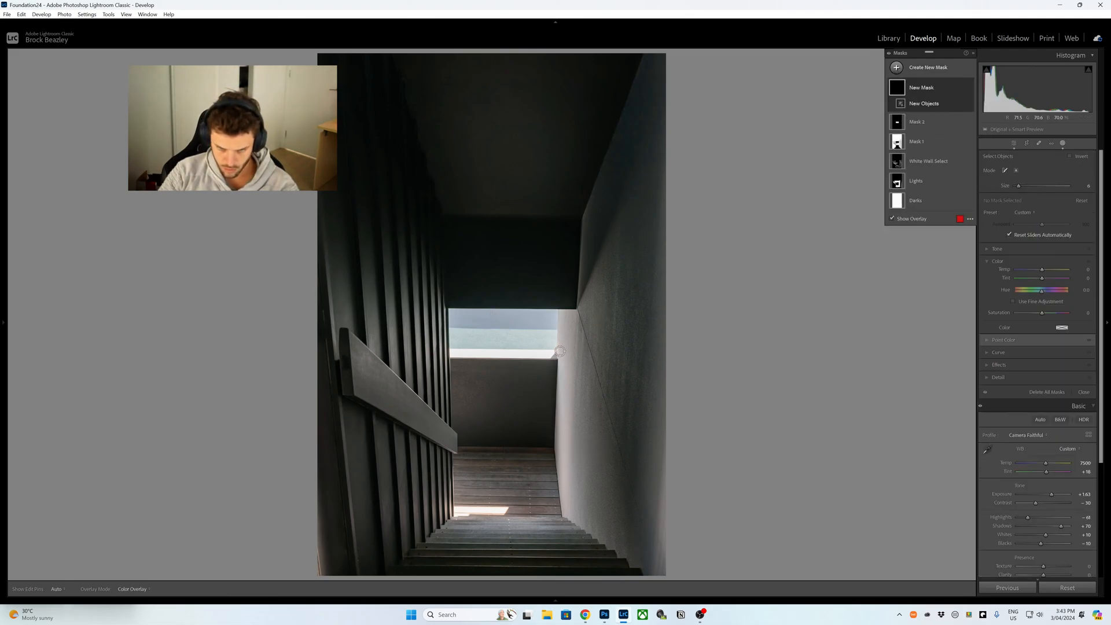
left_click(1016, 171)
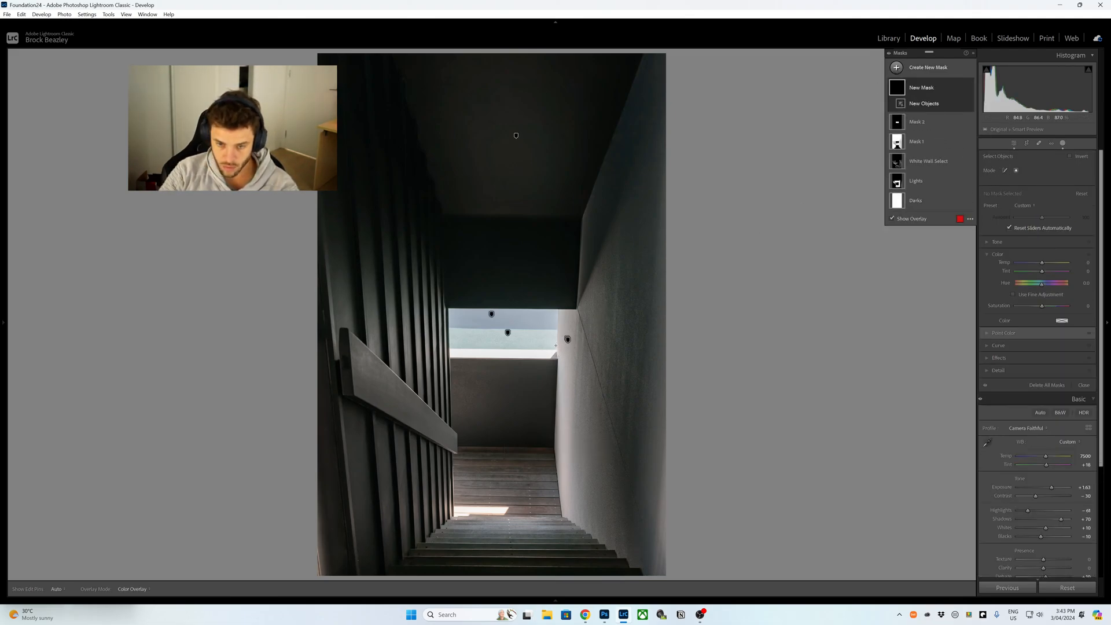
left_click_drag(557, 352, 446, 304)
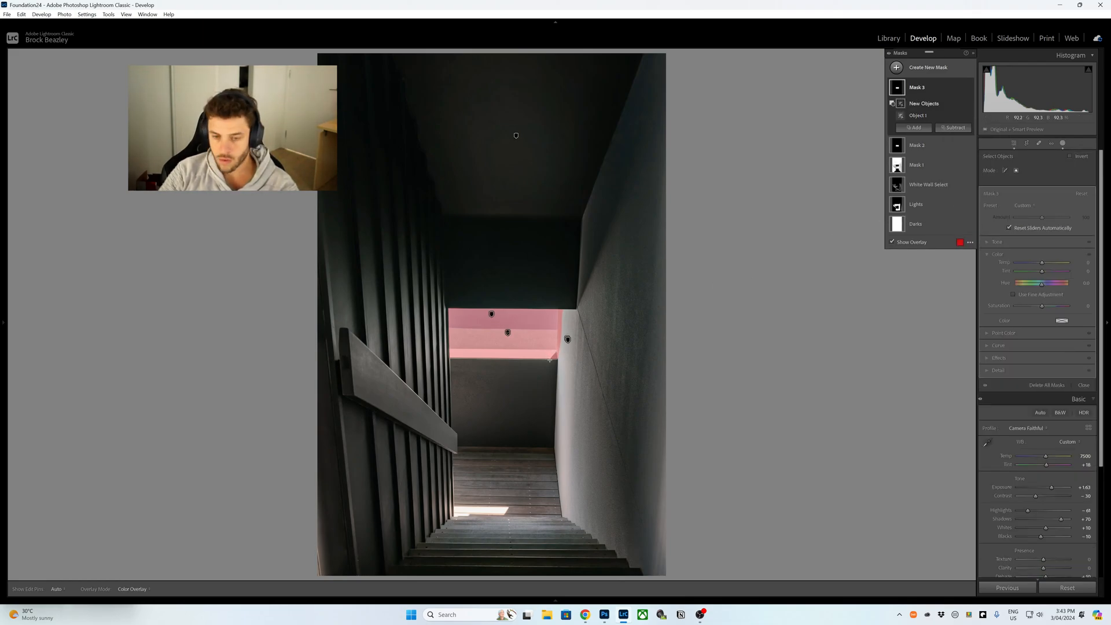
left_click_drag(561, 362, 439, 354)
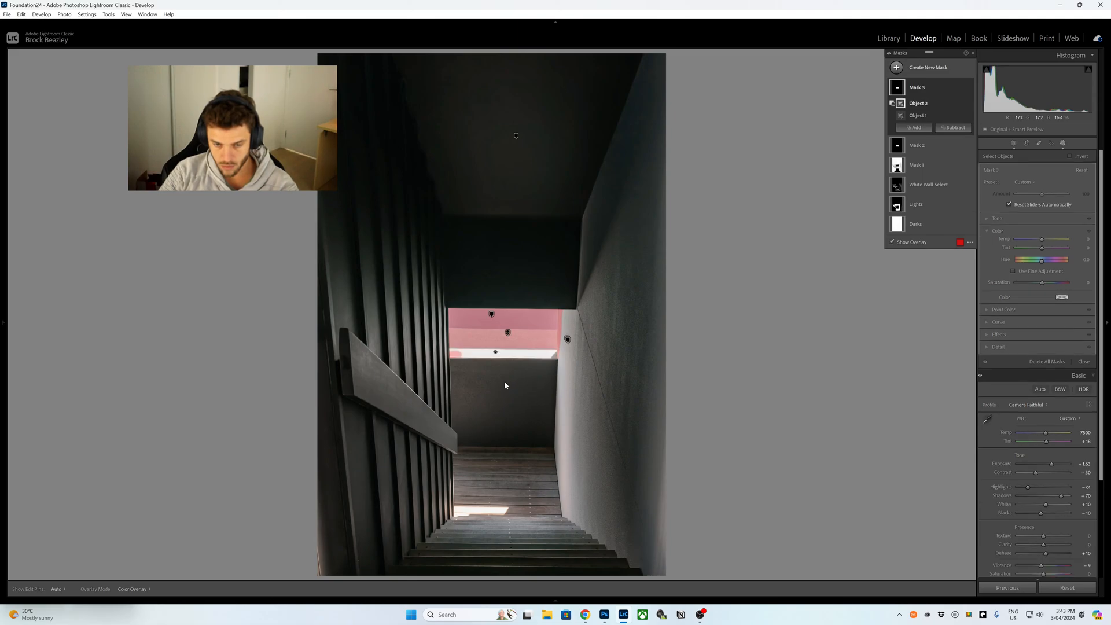
Subtract the remaining masked patch at the end of the white ledge from Mask 3 with a small Auto Mask brush
left_click(944, 129)
left_click(963, 188)
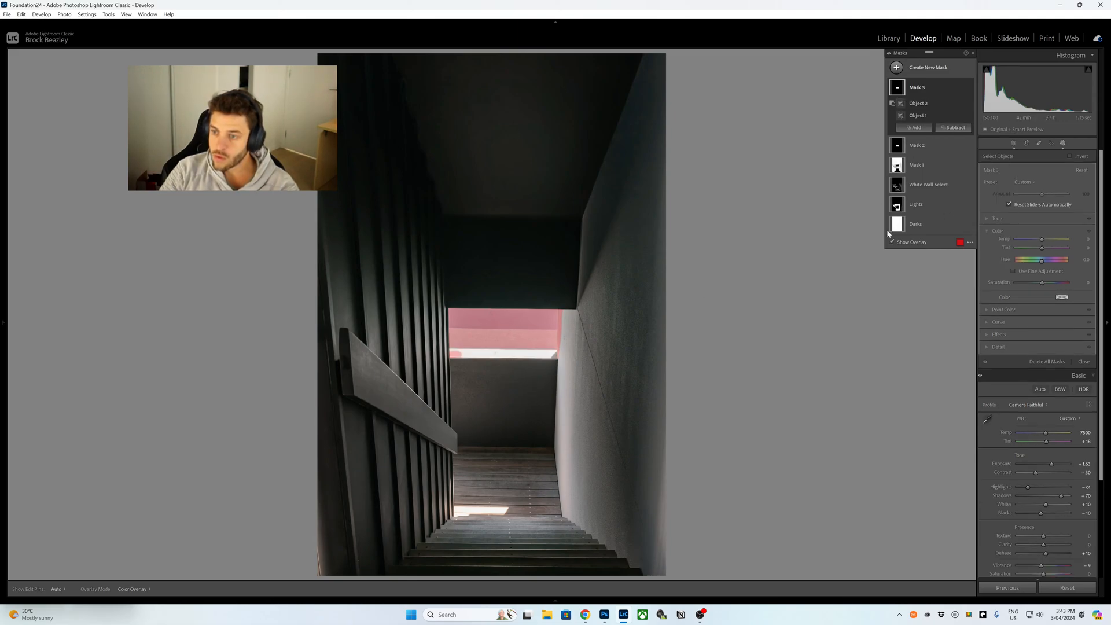
scroll(450, 367, "down", 5)
key("shift+w")
scroll(451, 360, "down", 2)
key("h")
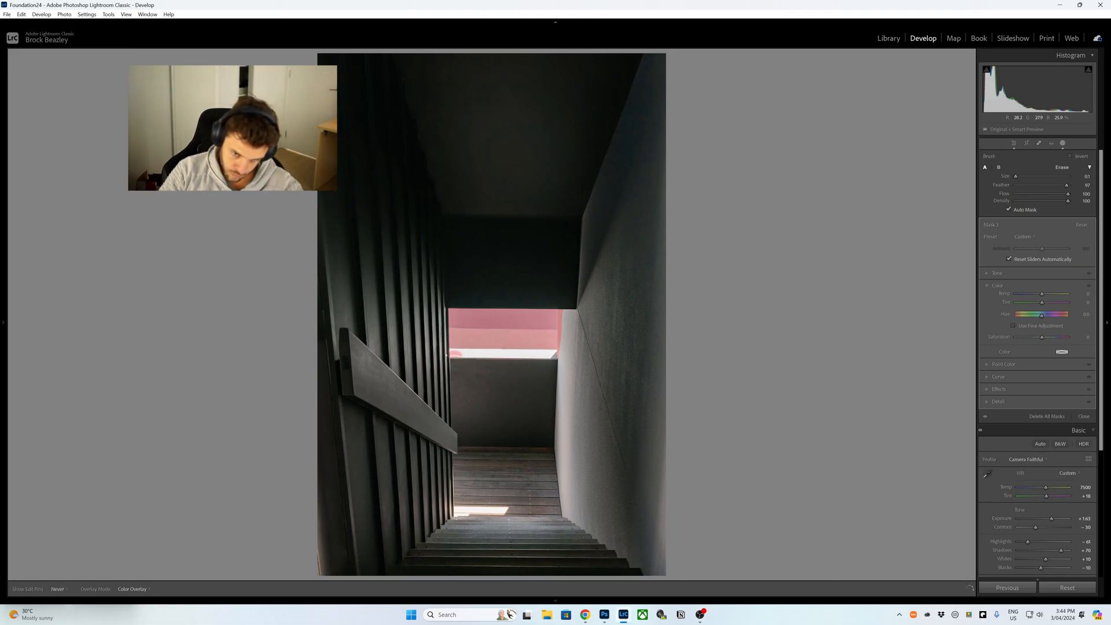
scroll(455, 354, "up", 2)
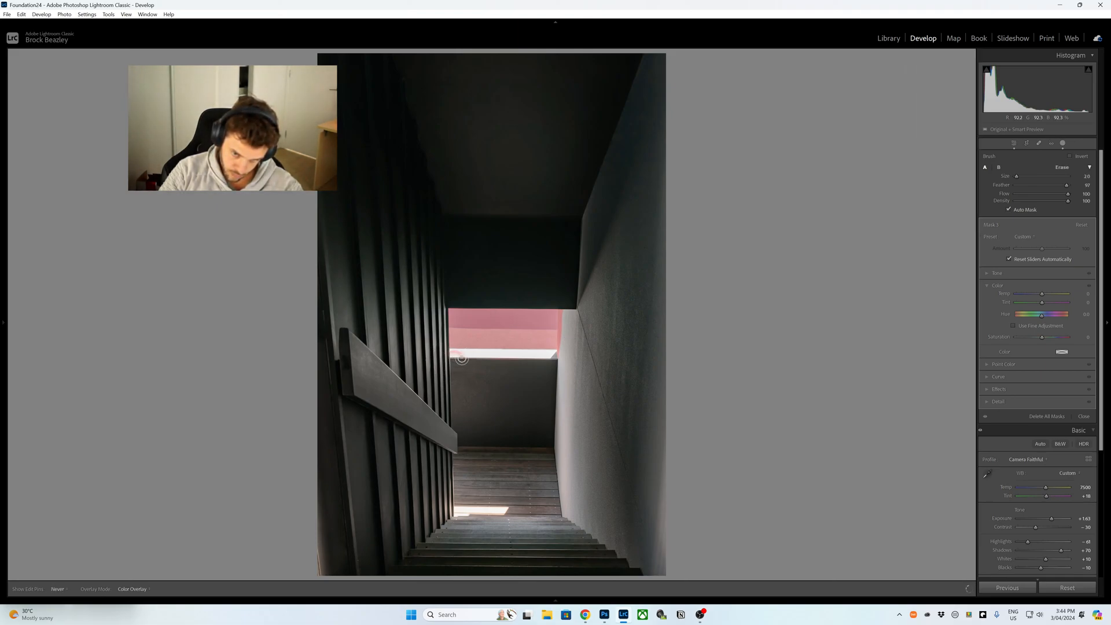
key("shift+w")
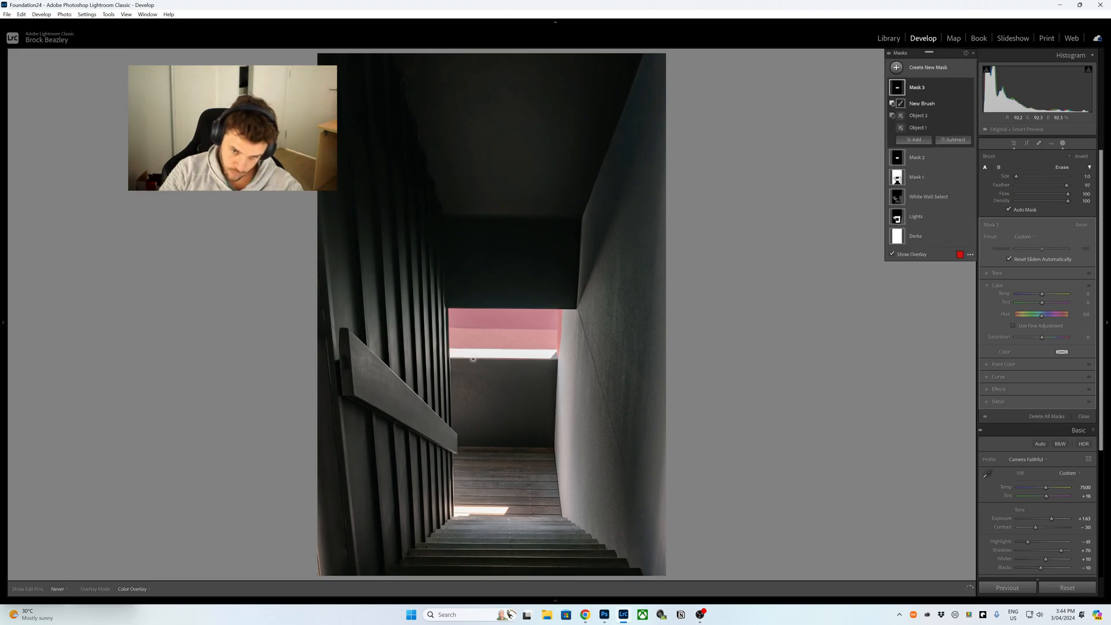
Sample the pale blue of the opening with Point Color, lower its Hue Shift and slightly raise its Sat Shift
left_click_drag(1045, 298, 1040, 297)
left_click_drag(1044, 338, 1042, 338)
left_click(1004, 365)
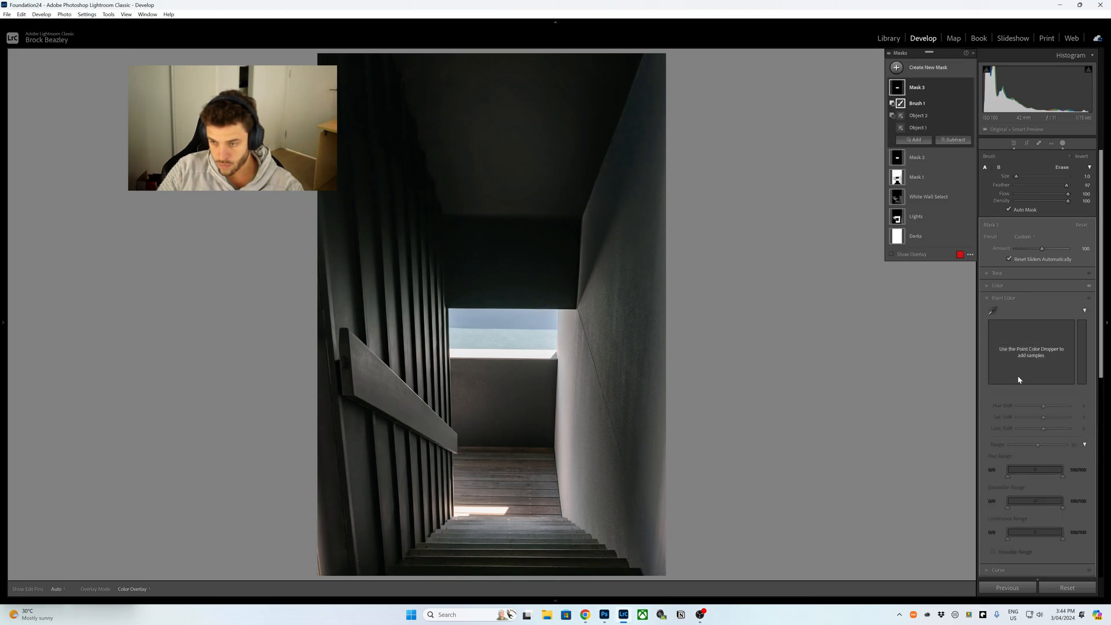
left_click(553, 341)
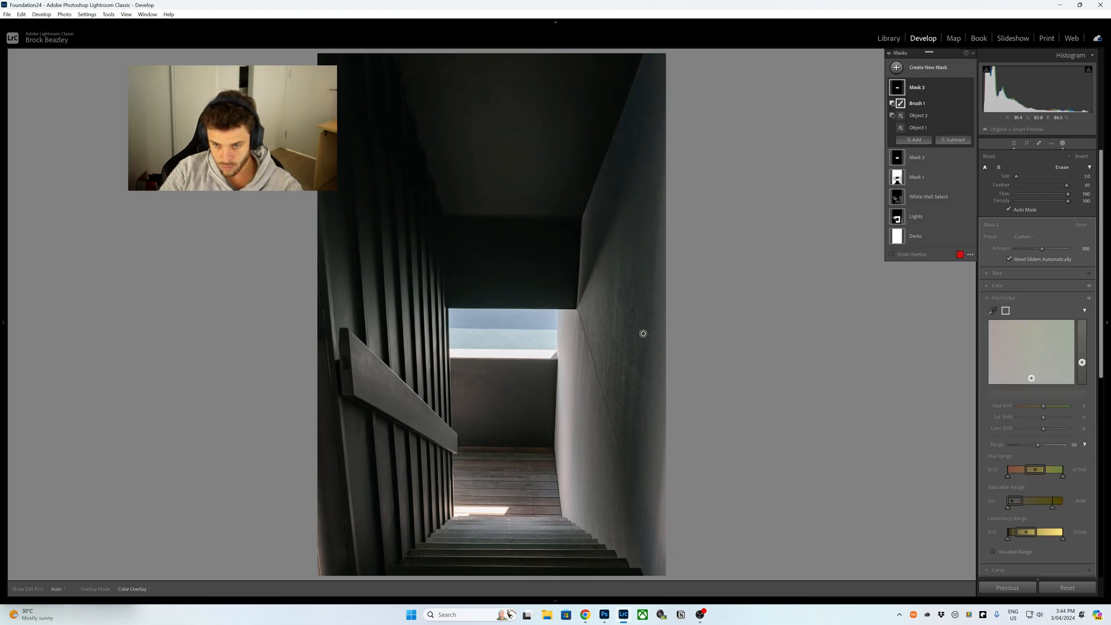
left_click(586, 368)
left_click_drag(1045, 421, 1041, 411)
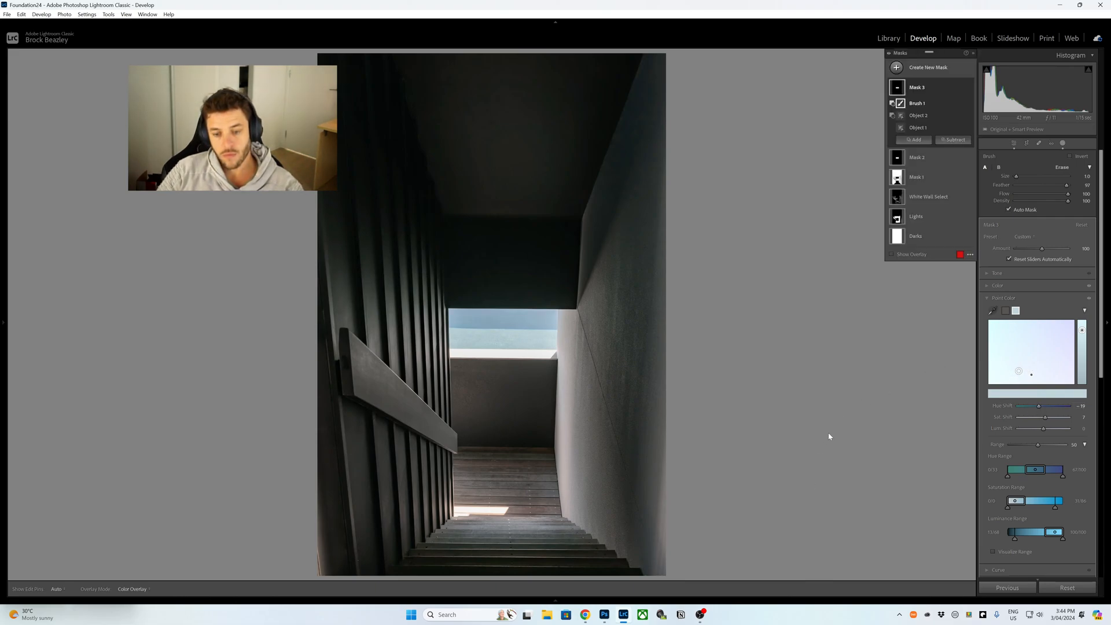
Create a new object mask covering the timber stairs and the landing
left_click(918, 69)
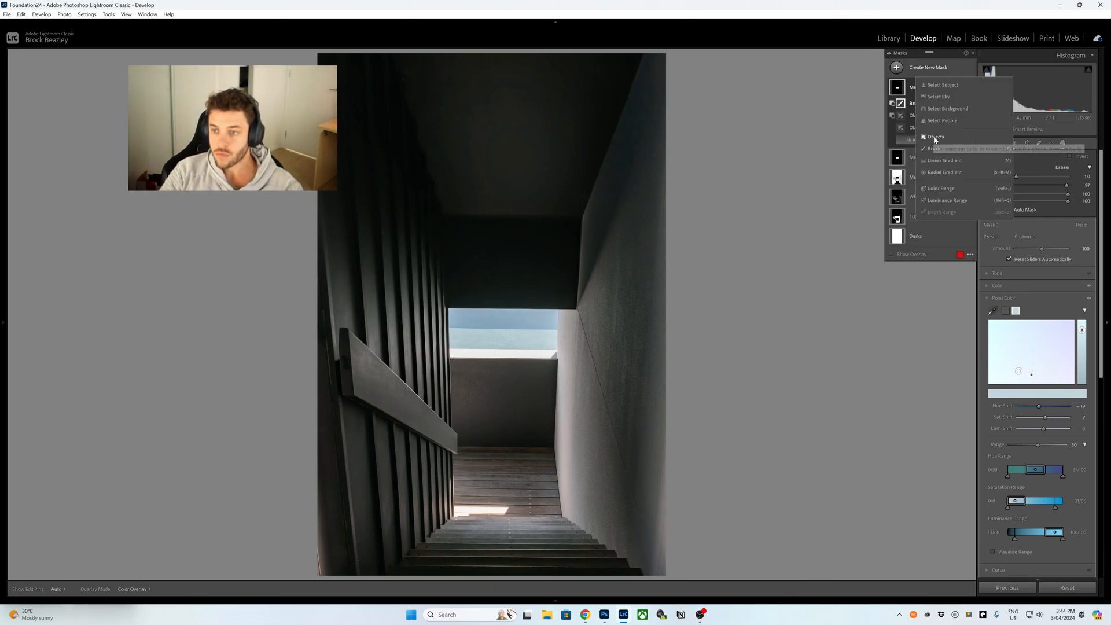
left_click(934, 137)
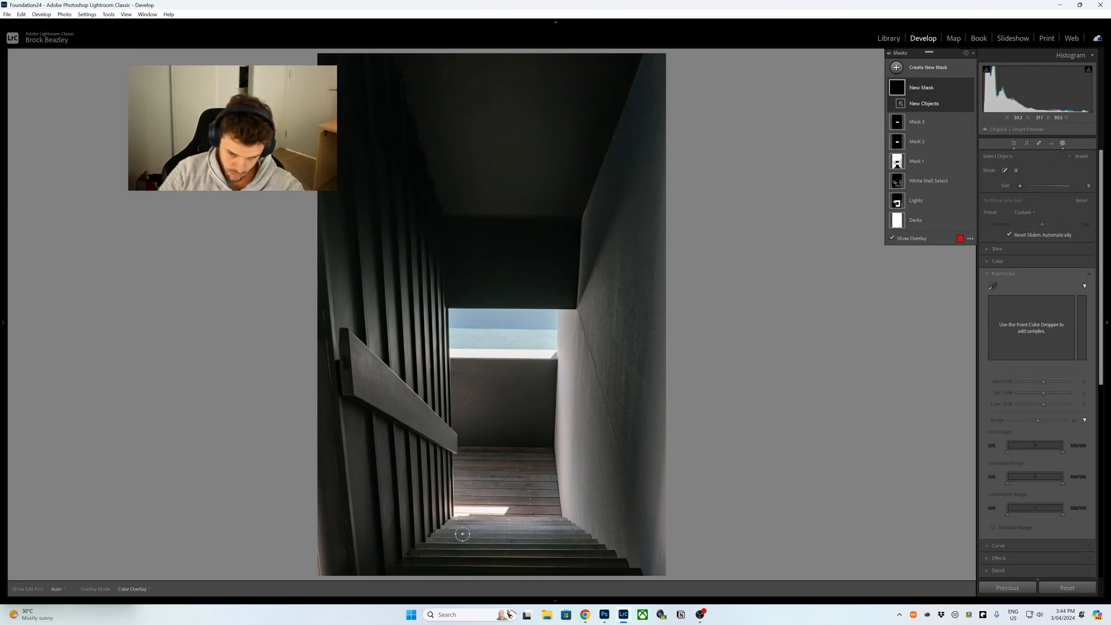
mouse_move(463, 542)
left_mouse_down()
mouse_move(396, 571)
mouse_move(461, 515)
mouse_move(459, 463)
mouse_move(536, 455)
mouse_move(560, 510)
mouse_move(473, 512)
mouse_move(538, 476)
mouse_move(463, 480)
mouse_move(471, 500)
mouse_move(494, 497)
mouse_move(474, 532)
mouse_move(494, 532)
mouse_move(506, 565)
mouse_move(549, 575)
mouse_move(563, 555)
mouse_move(577, 569)
mouse_move(582, 553)
mouse_move(554, 530)
mouse_move(622, 585)
mouse_move(629, 573)
mouse_move(563, 528)
mouse_move(596, 555)
left_mouse_up()
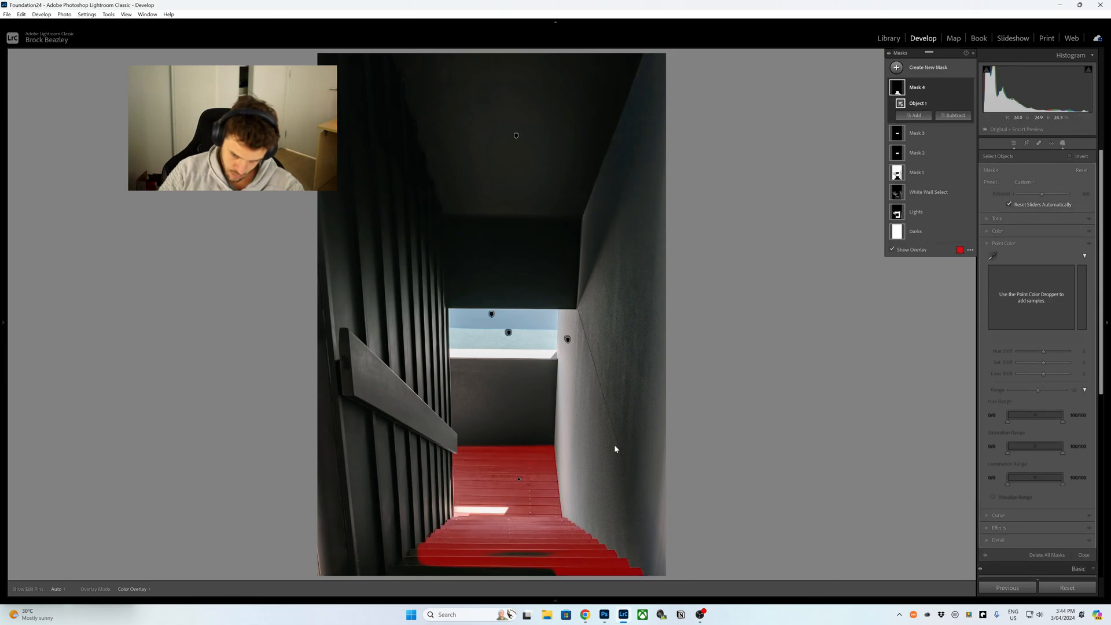
Add the missed lowest stair treads to the timber mask with an Auto Mask brush
left_click(915, 115)
left_click(920, 189)
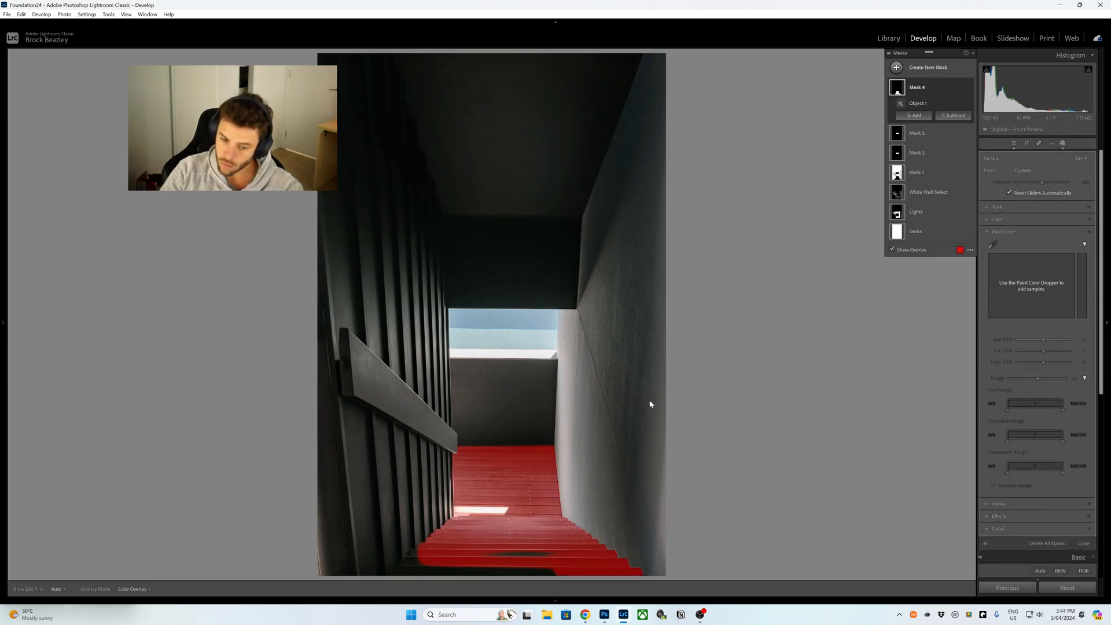
scroll(497, 558, "up", 5)
key("h")
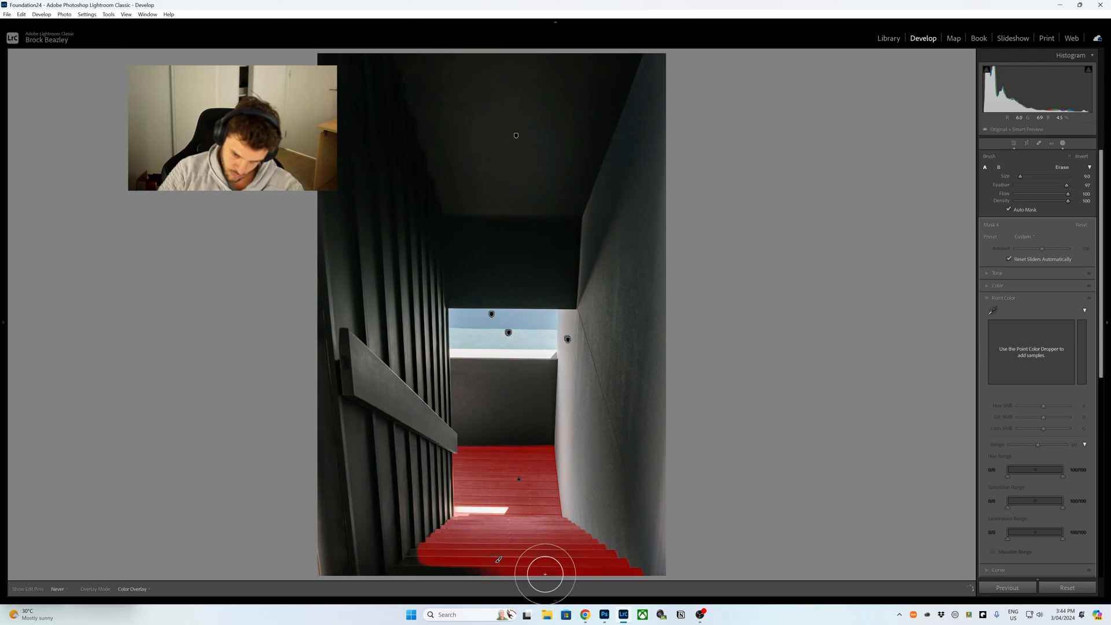
scroll(480, 574, "down", 4)
mouse_move(417, 575)
left_mouse_down()
mouse_move(421, 560)
mouse_move(457, 559)
left_mouse_up()
key("h")
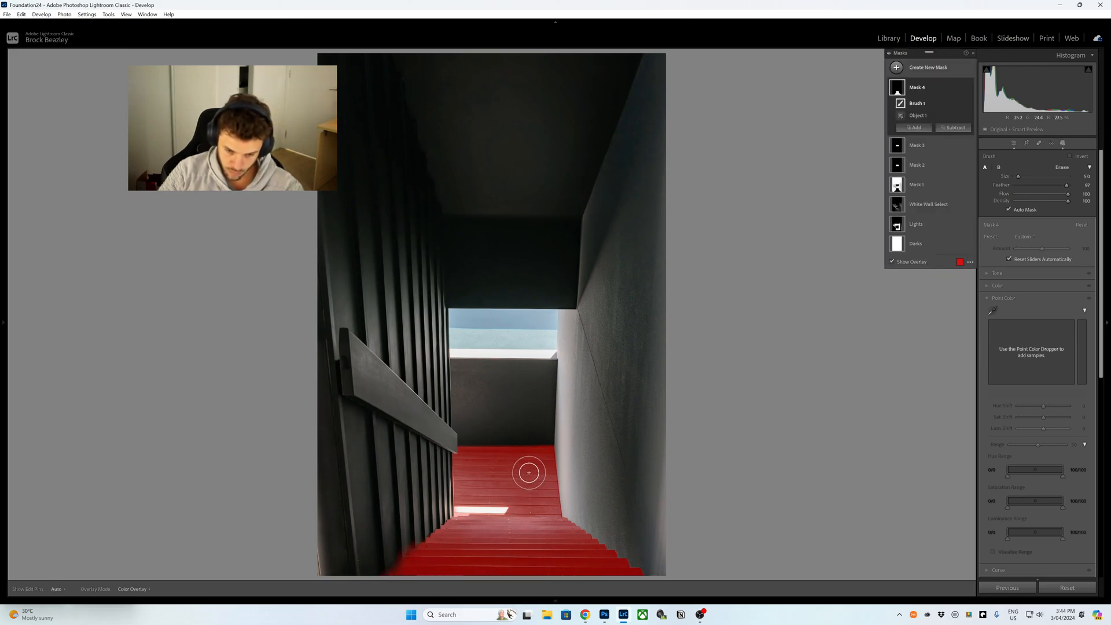
Subtract an object selection of the dark cladding wall beside the stairs from the timber mask
left_click(959, 129)
left_click(953, 202)
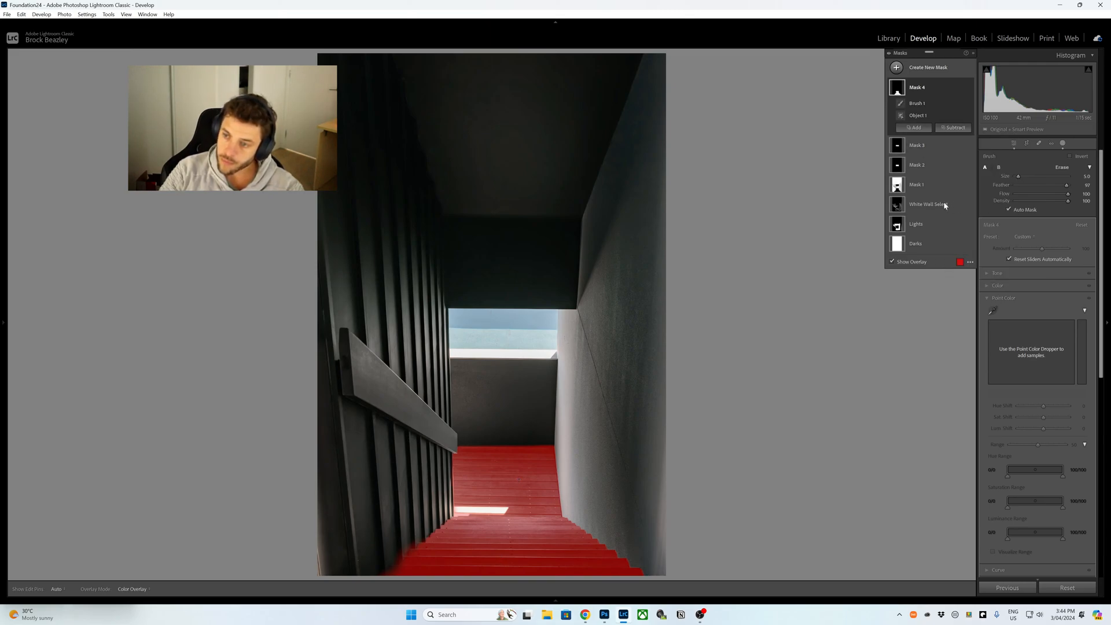
left_click_drag(354, 572, 440, 513)
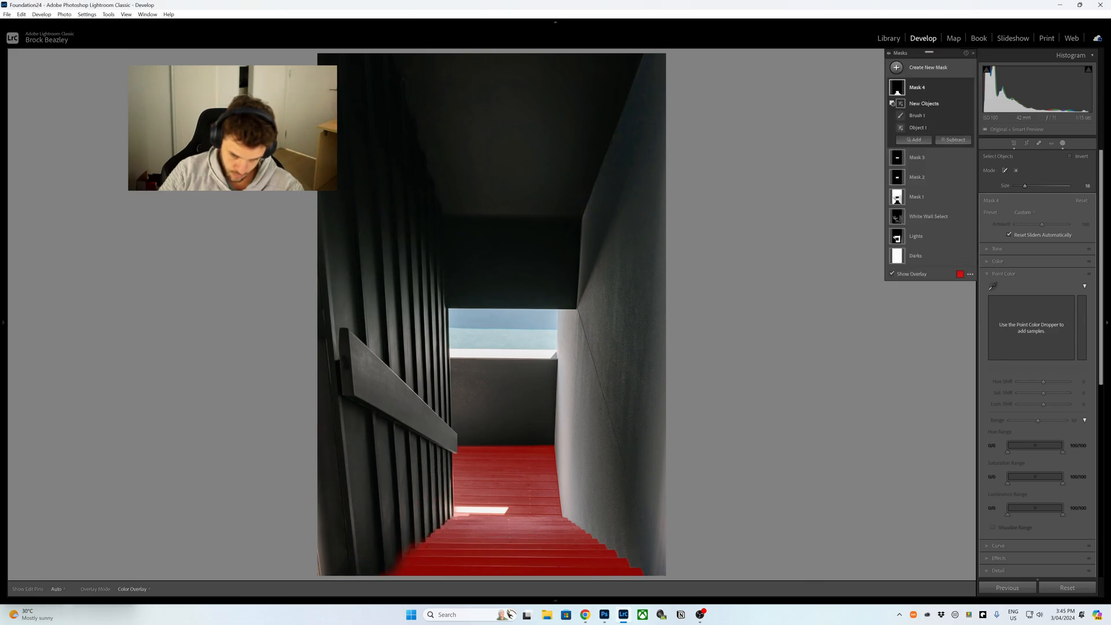
Add the sunlit patch on the timber landing to the timber mask with a small Auto Mask brush
left_click(914, 140)
left_click(917, 223)
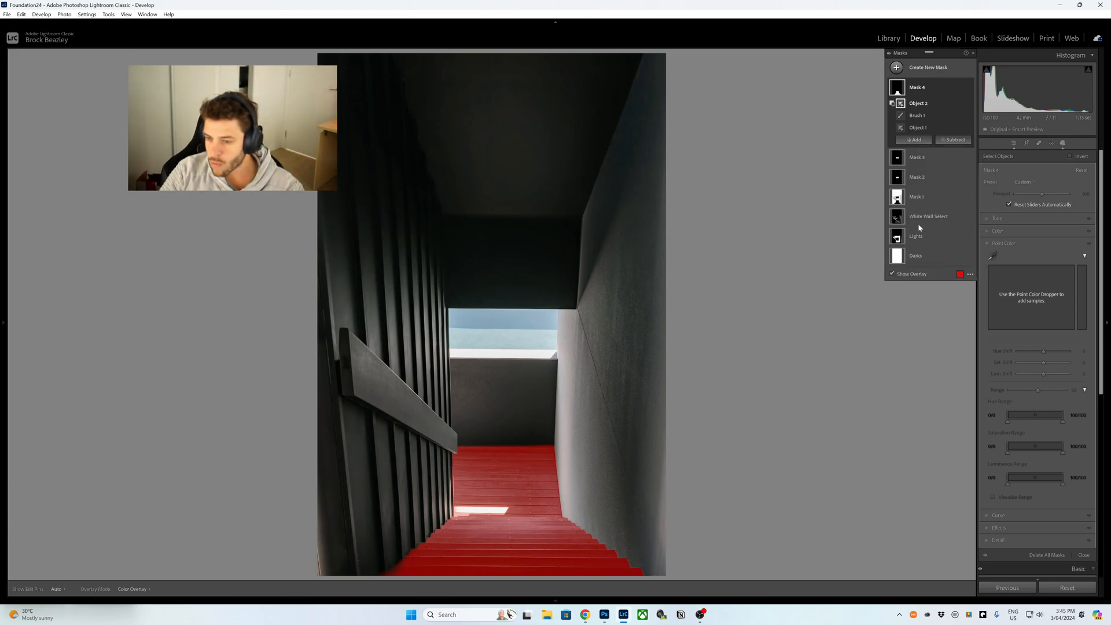
key("h")
scroll(478, 510, "down", 2)
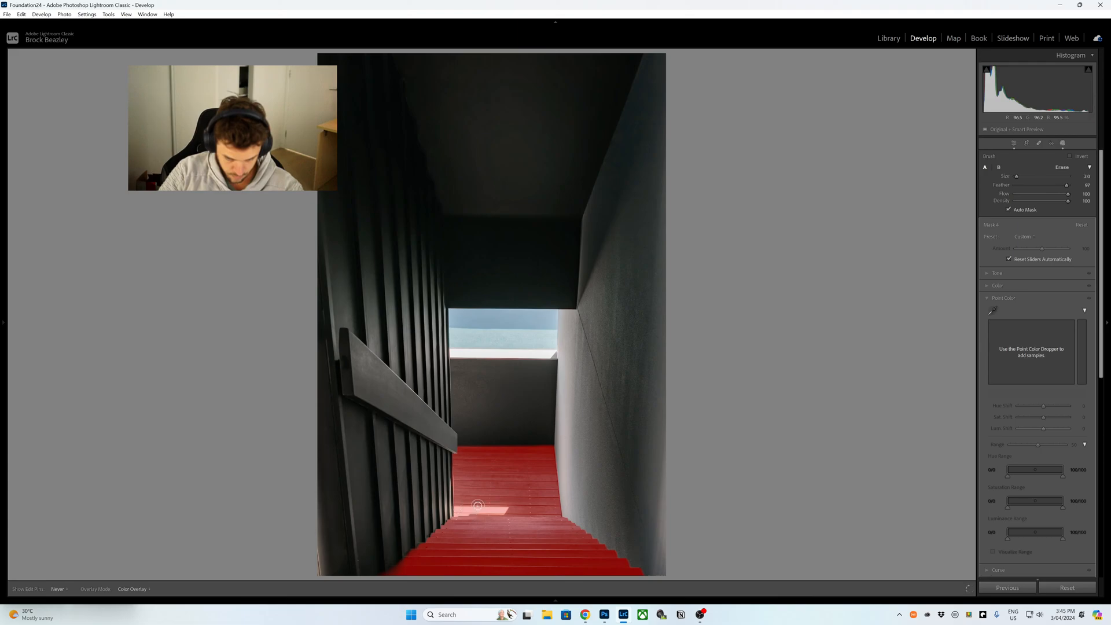
key("h")
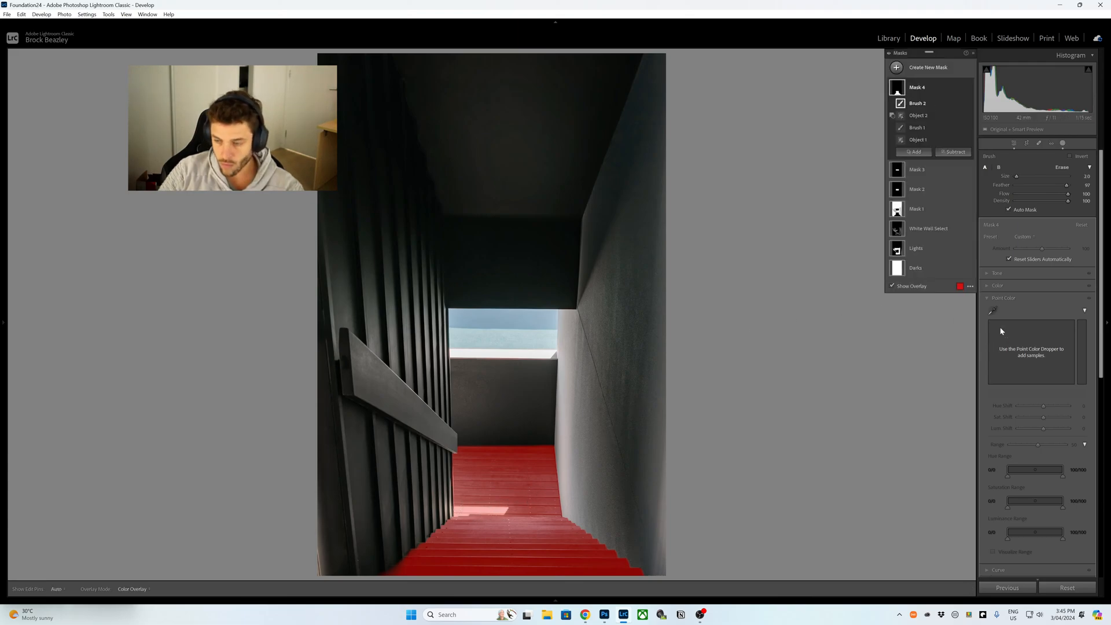
Warm the timber mask's colour with temperature 22, tint 15 and saturation 11
key("shift+w")
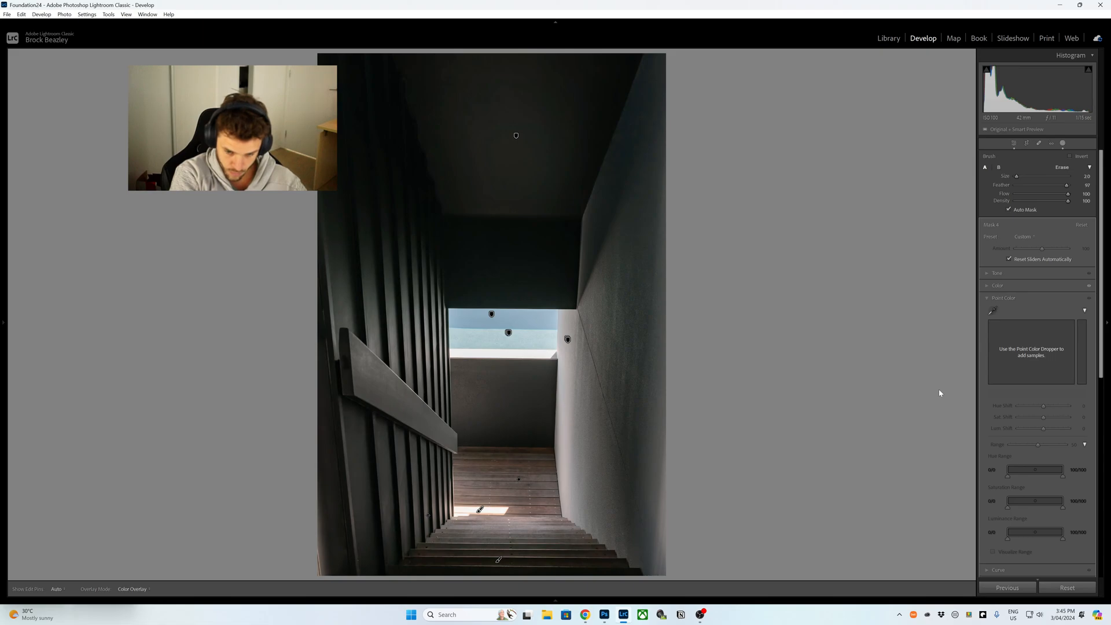
left_click(997, 285)
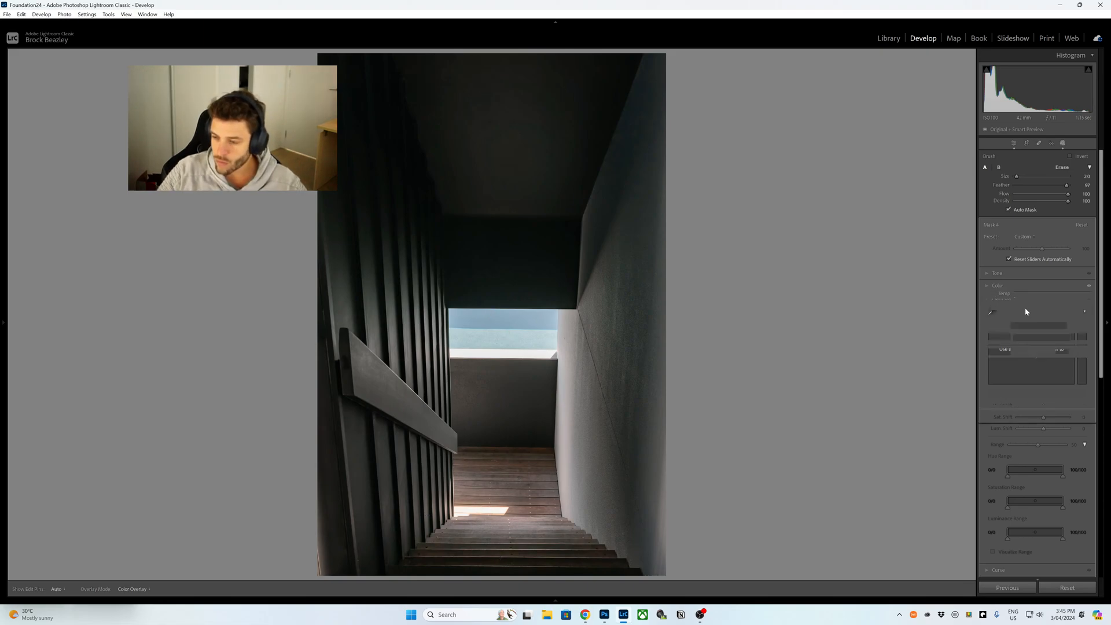
key("shift+w")
left_click_drag(1045, 302, 1047, 342)
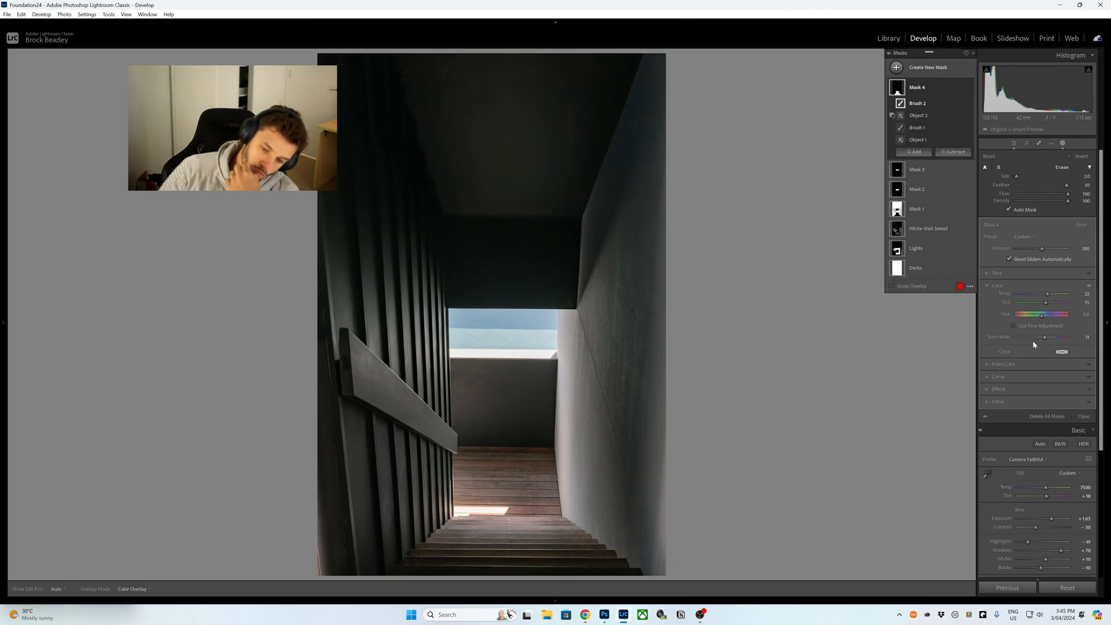
Sample the timber landing with Point Color, shift its hue slightly towards yellow, and reduce the timber mask's amount to 66
left_click(999, 364)
left_click(993, 310)
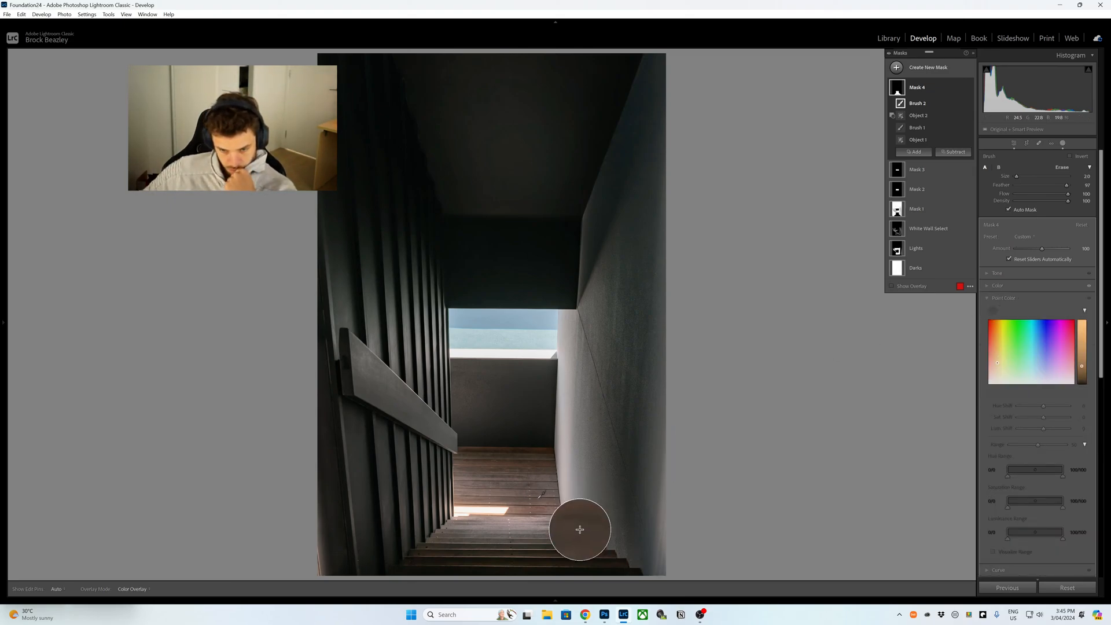
left_click(562, 501)
left_click_drag(1044, 407, 1047, 407)
mouse_move(1041, 248)
left_mouse_down()
mouse_move(1015, 244)
mouse_move(1031, 249)
left_mouse_up()
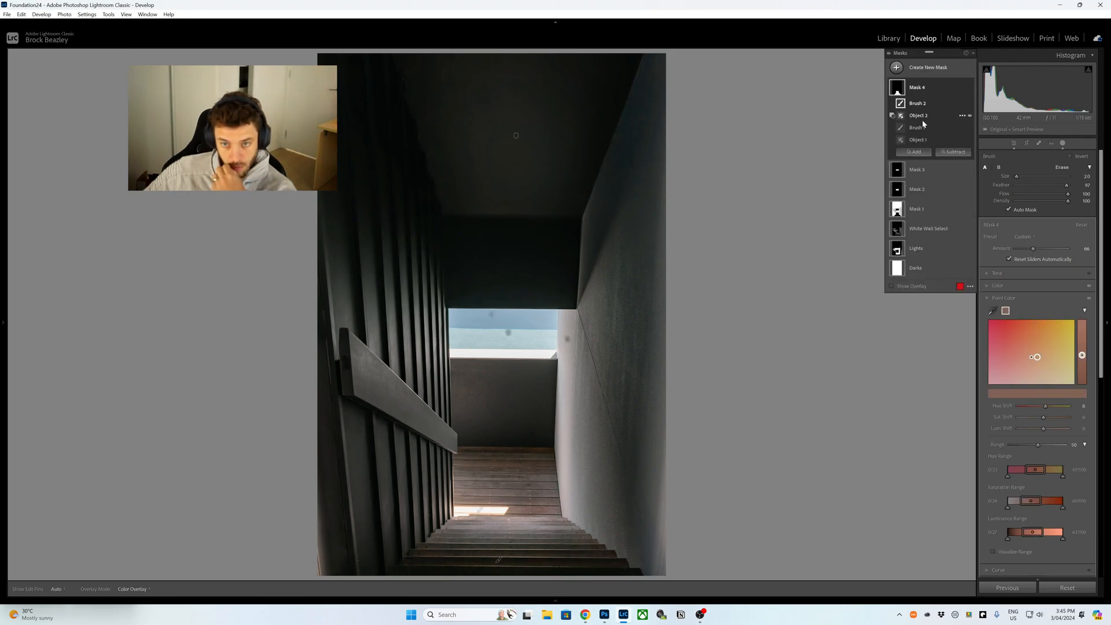
Duplicate and invert the timber mask to cover the surrounding walls, ceiling and cladding
left_click(916, 152)
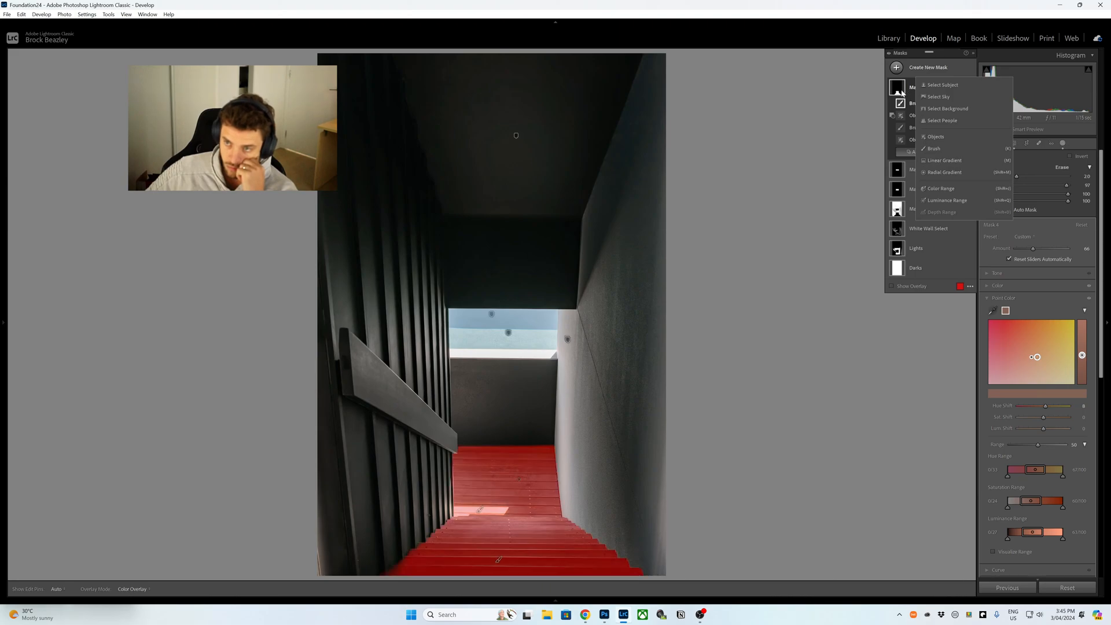
left_click(926, 88)
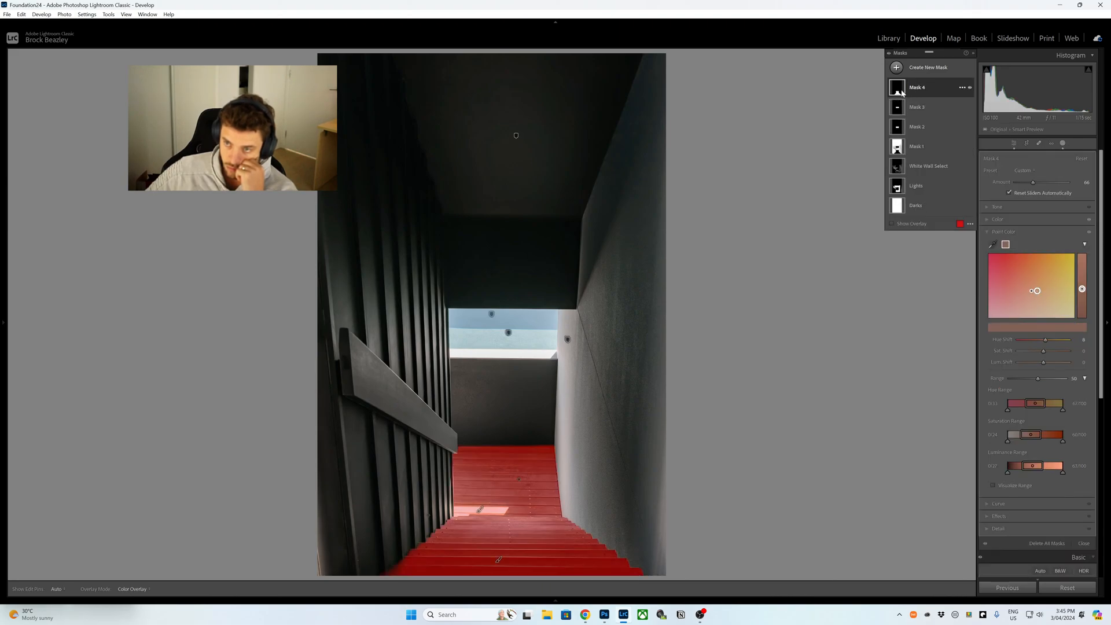
left_click(962, 88)
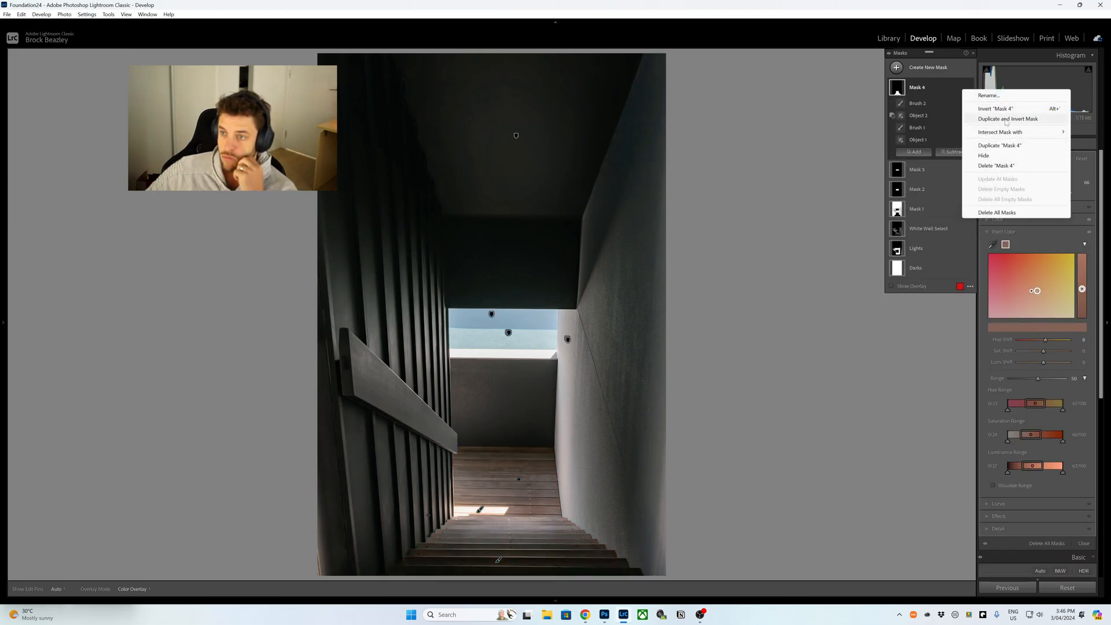
left_click(1006, 119)
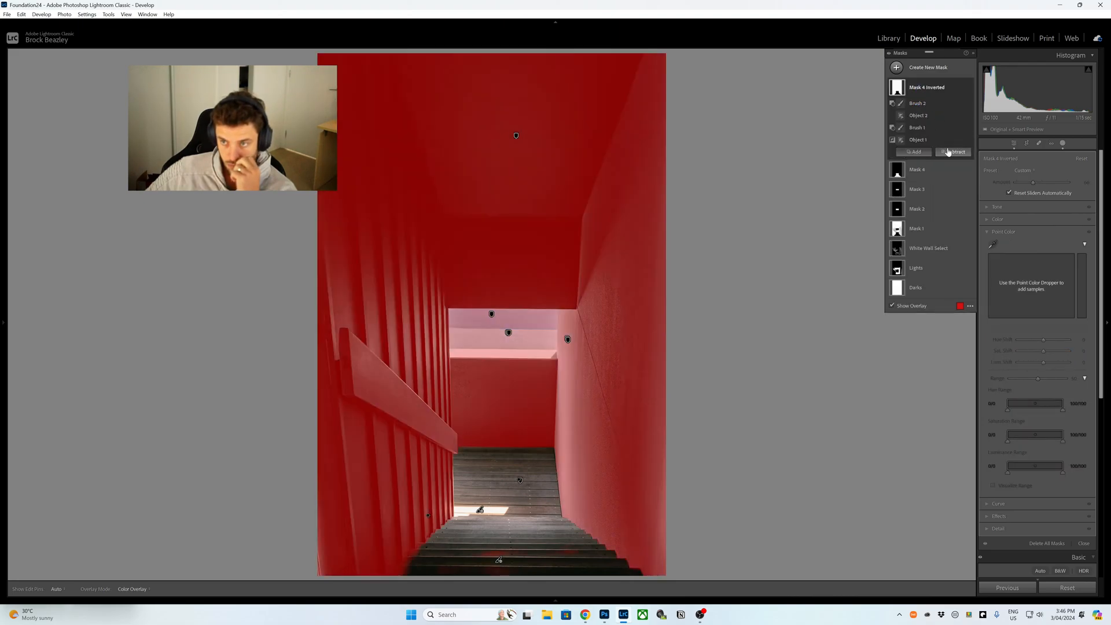
Subtract an object selection of the sky opening from the inverted mask and add back the wall edge beside it
left_click(948, 151)
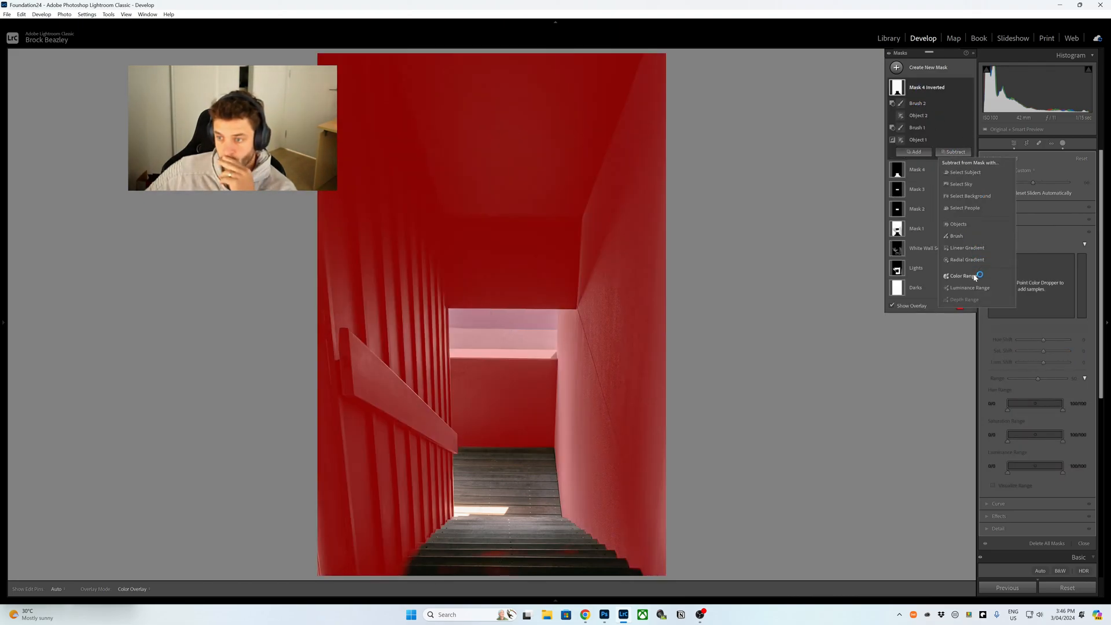
left_click(967, 224)
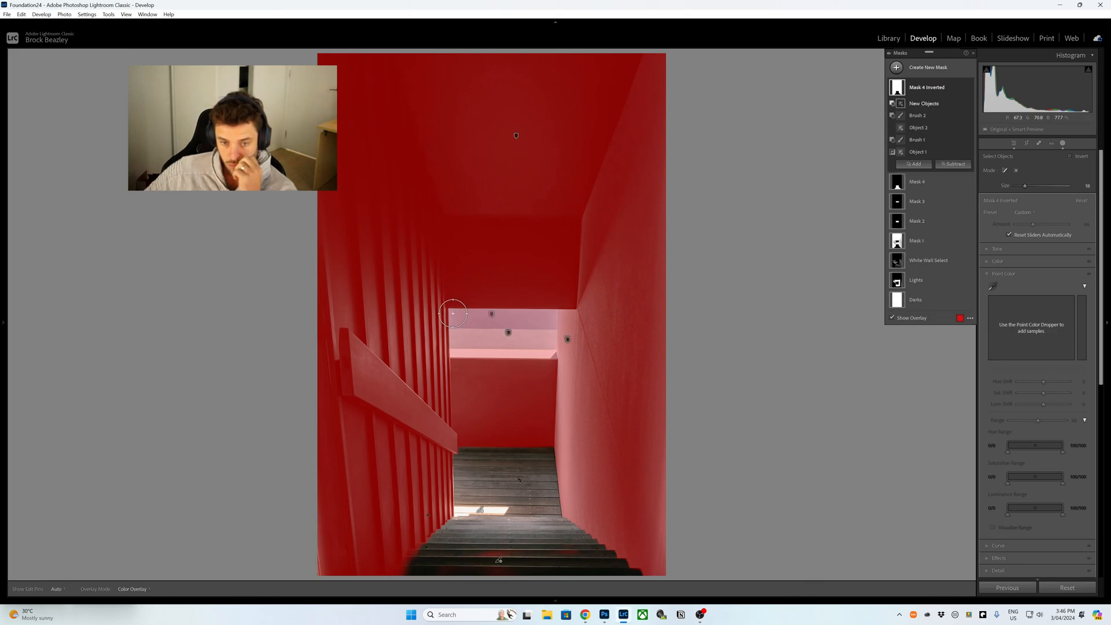
mouse_move(452, 313)
left_mouse_down()
mouse_move(553, 317)
mouse_move(553, 340)
mouse_move(457, 336)
left_mouse_up()
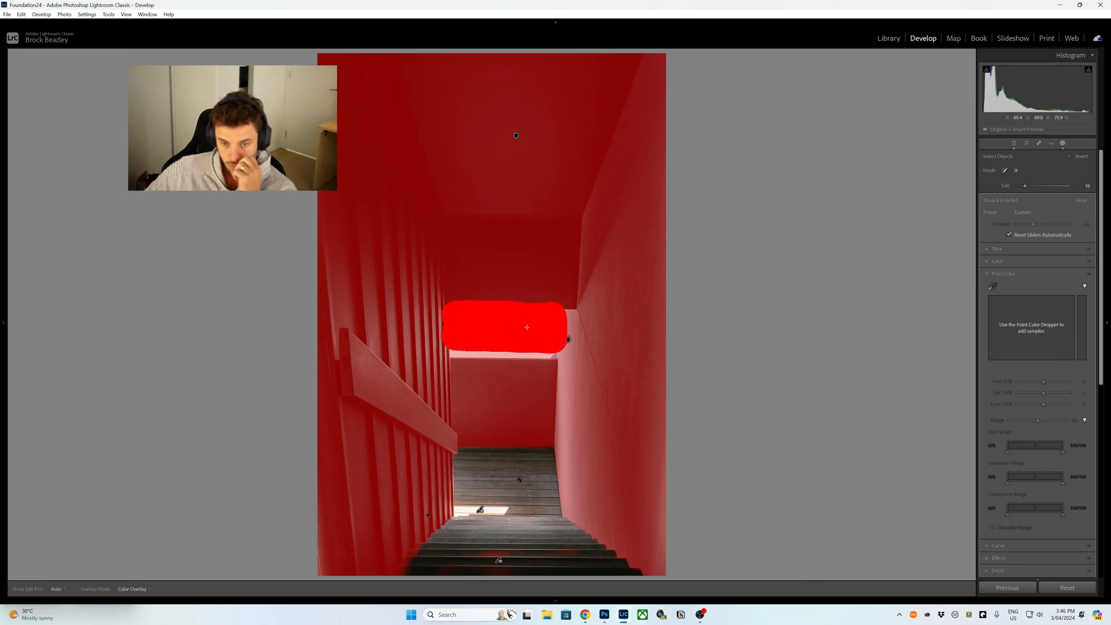
left_click_drag(527, 327, 528, 327)
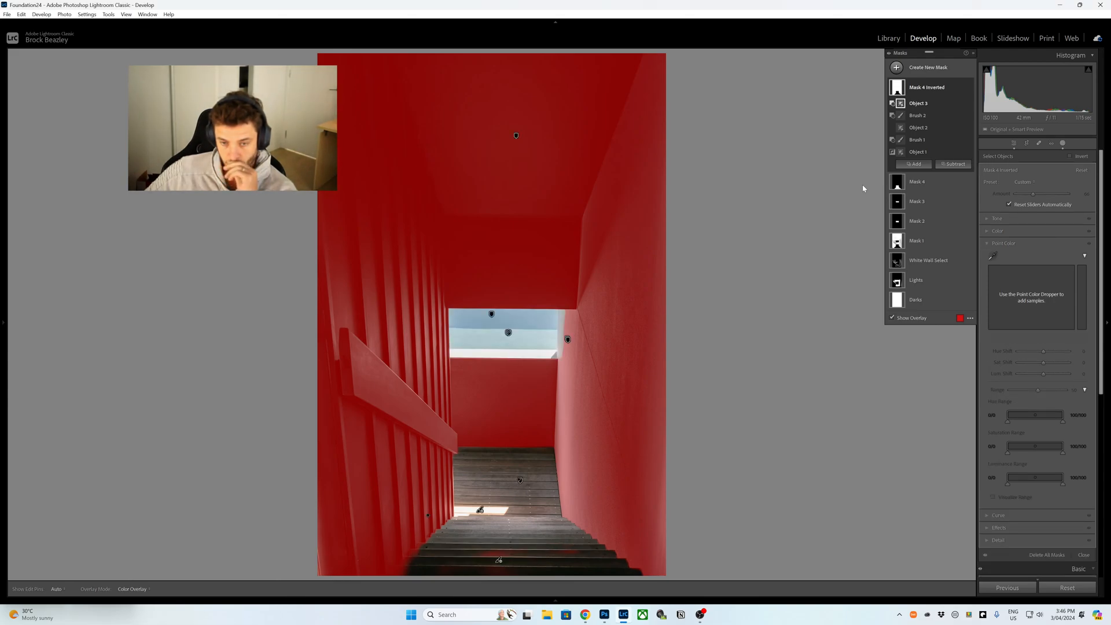
left_click(914, 164)
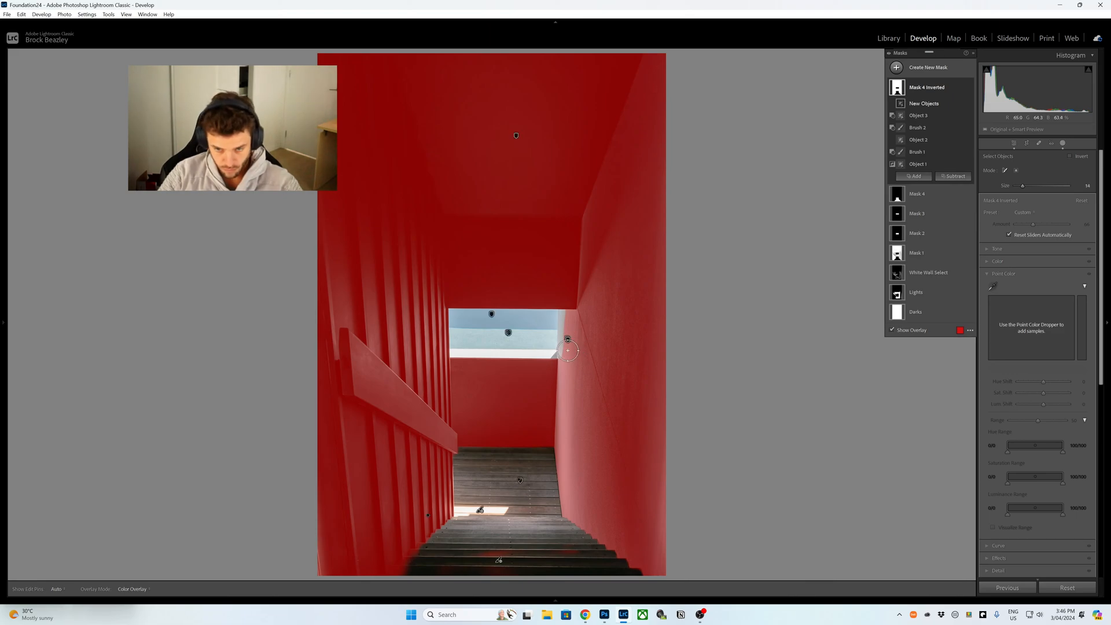
left_click_drag(563, 357, 565, 306)
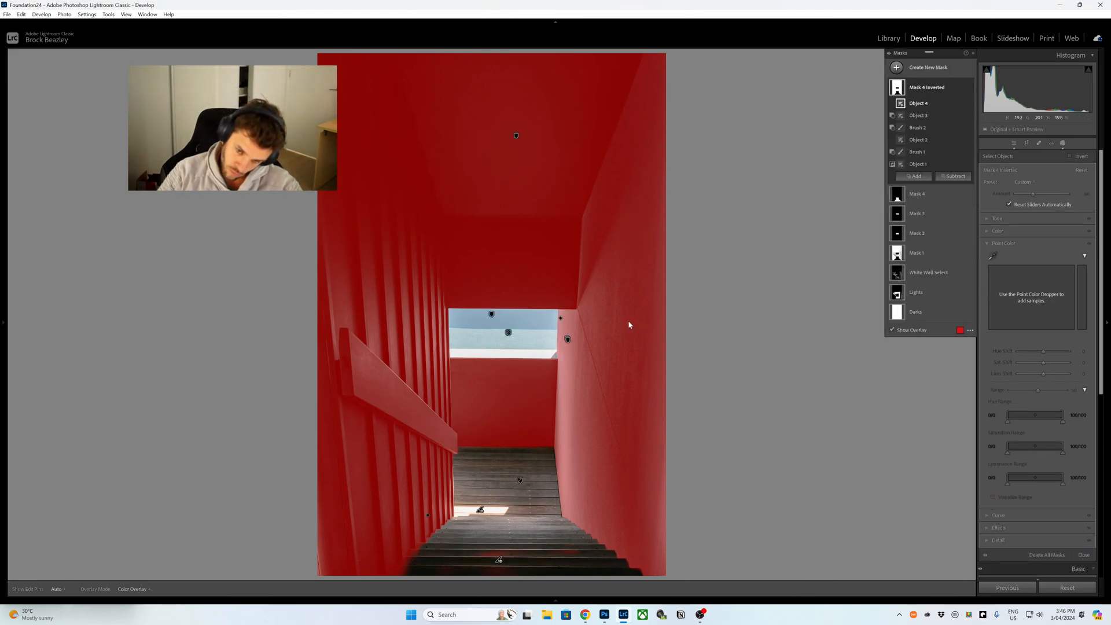
Sample the greenish rendered wall with Point Color in the inverted mask and set its saturation shift to -24
left_click(992, 256)
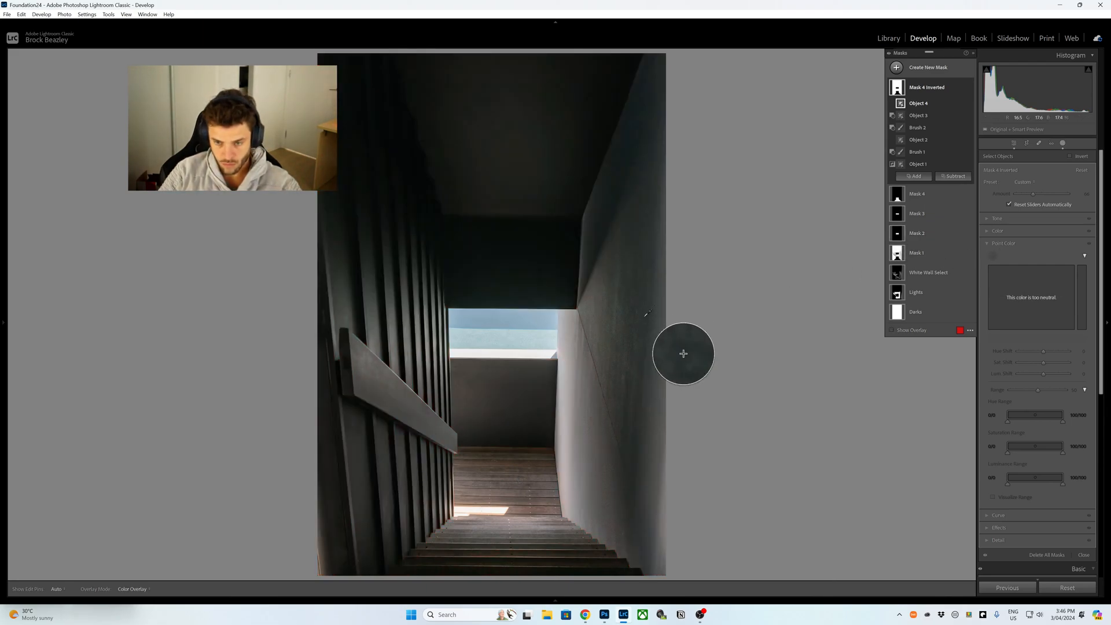
left_click(675, 322)
left_click(1037, 362)
Add a second Point Color sample from the dark vertical cladding after trying to sample the ceiling
left_click(994, 254)
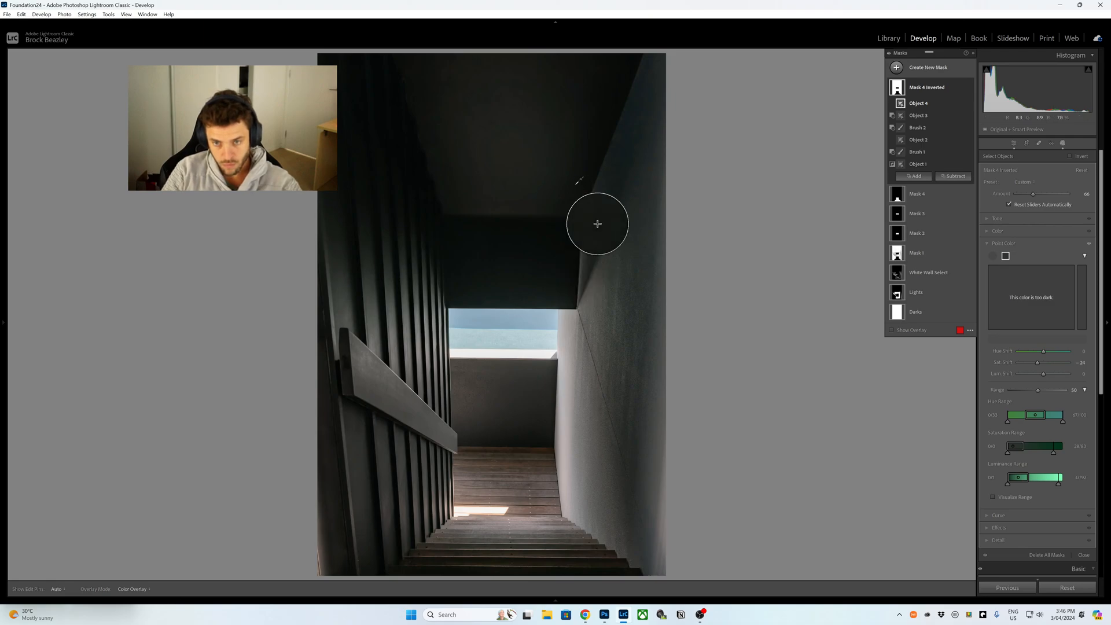
left_click(560, 223)
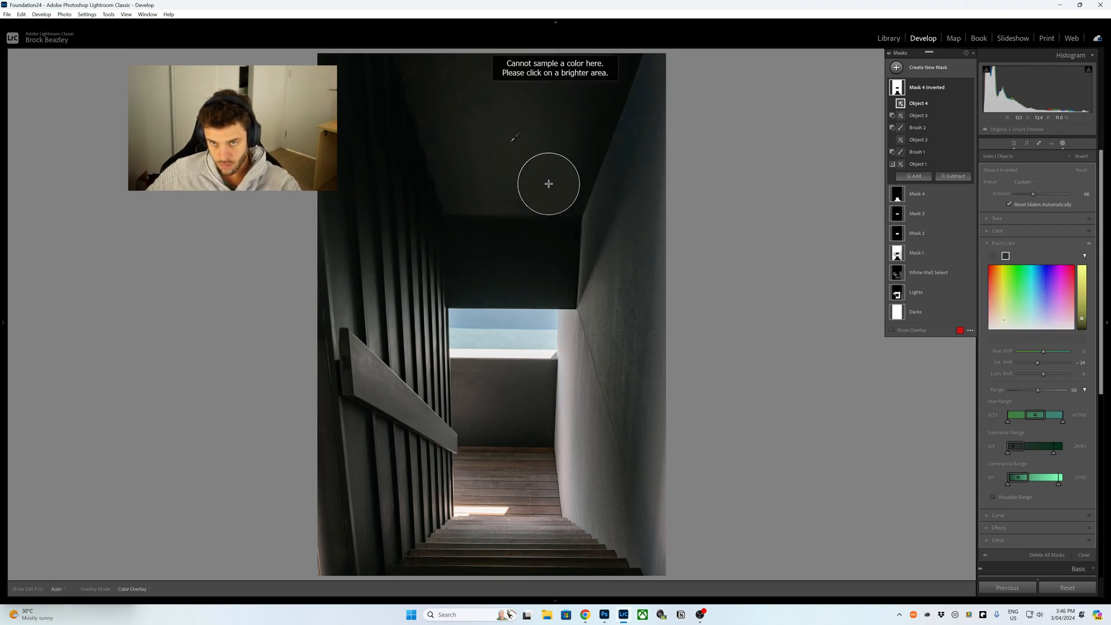
left_click(426, 320)
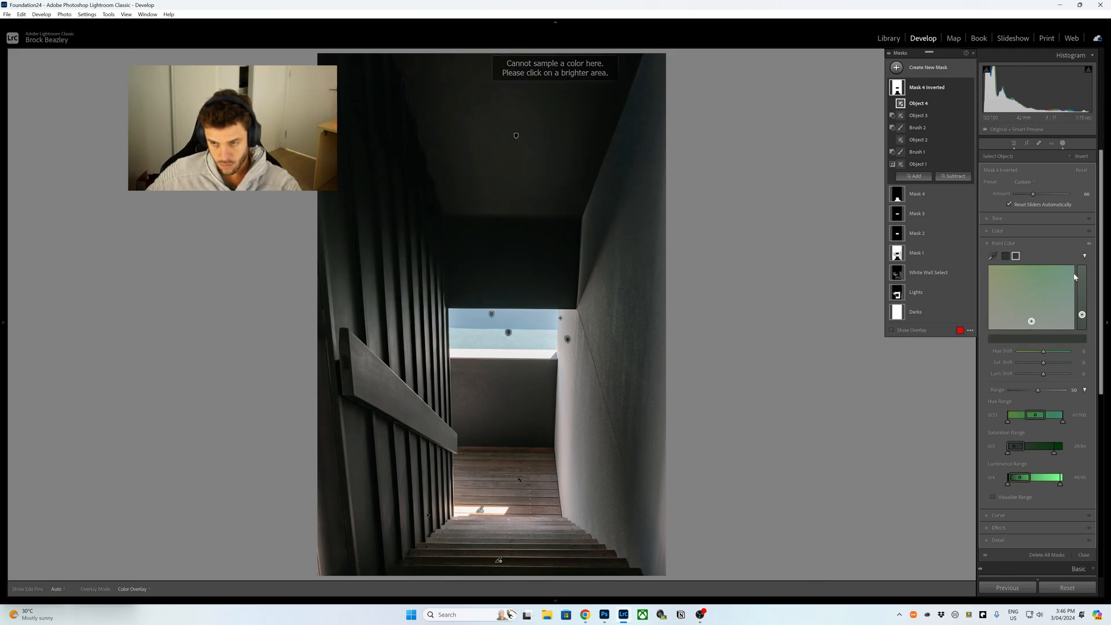
Add a third Point Color sample from the handrail and lower the saturation shift of the handrail and cladding samples
left_click(991, 256)
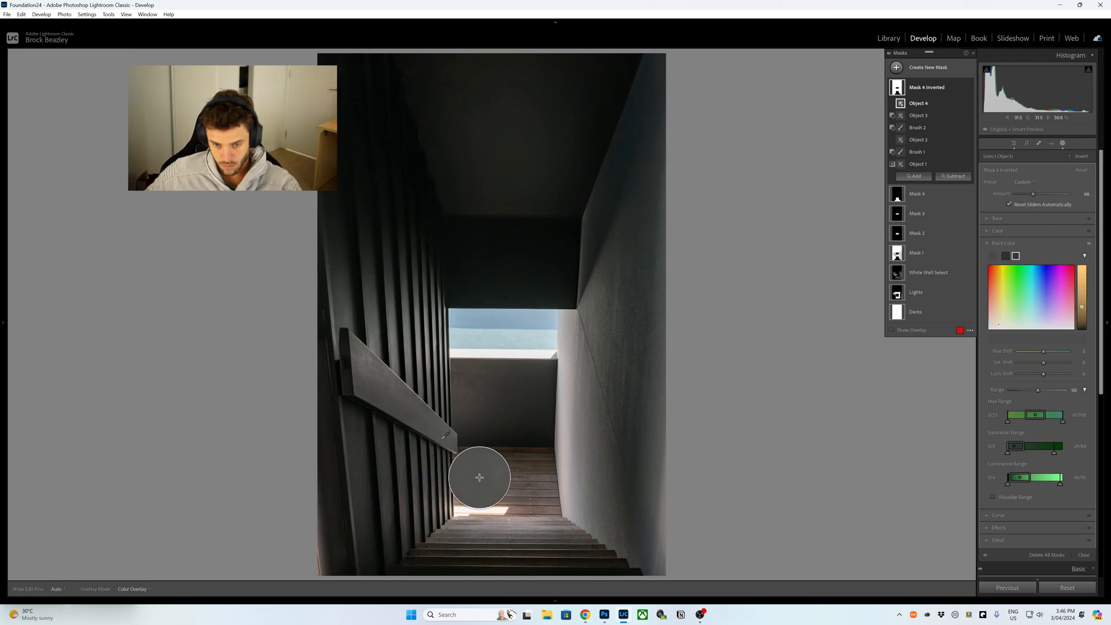
left_click(442, 444)
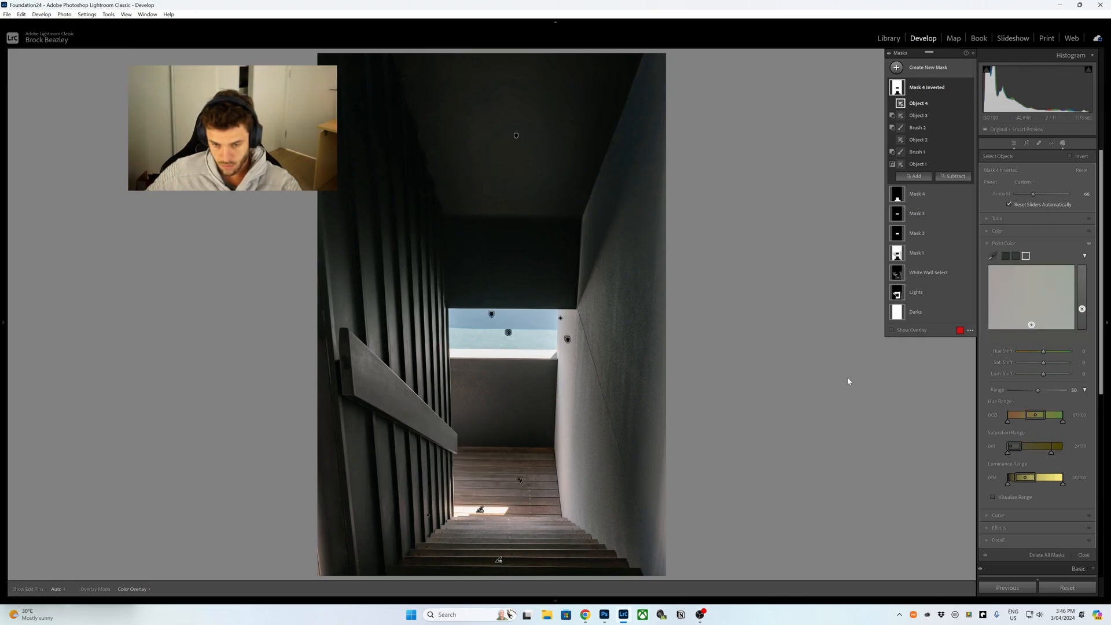
mouse_move(1042, 363)
left_mouse_down()
mouse_move(1023, 332)
mouse_move(1031, 363)
left_mouse_up()
left_click(1015, 256)
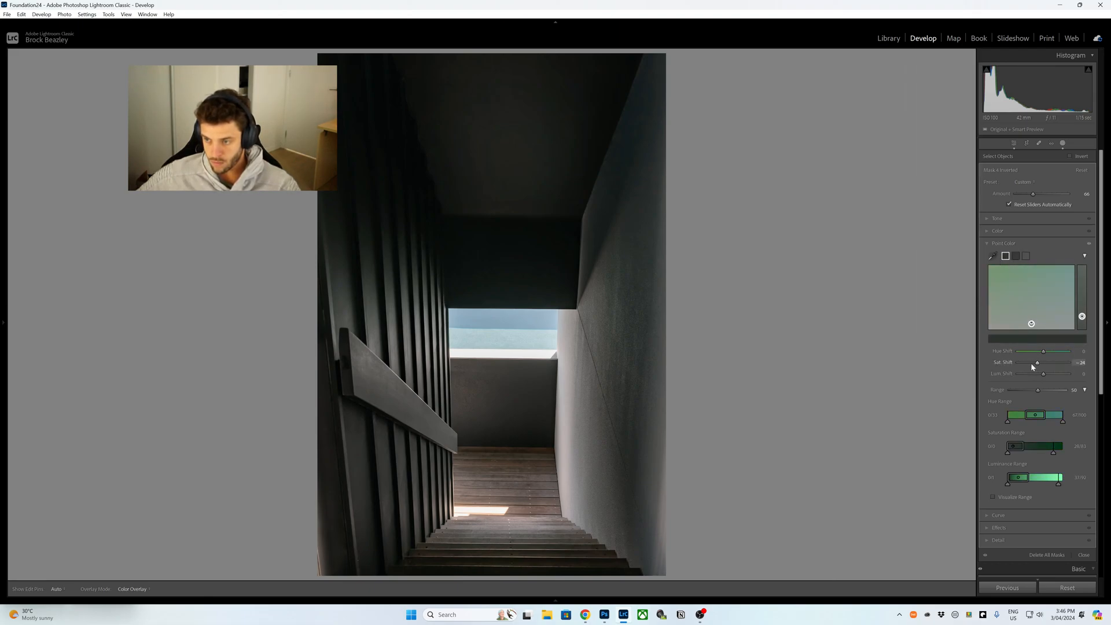
left_click(1014, 256)
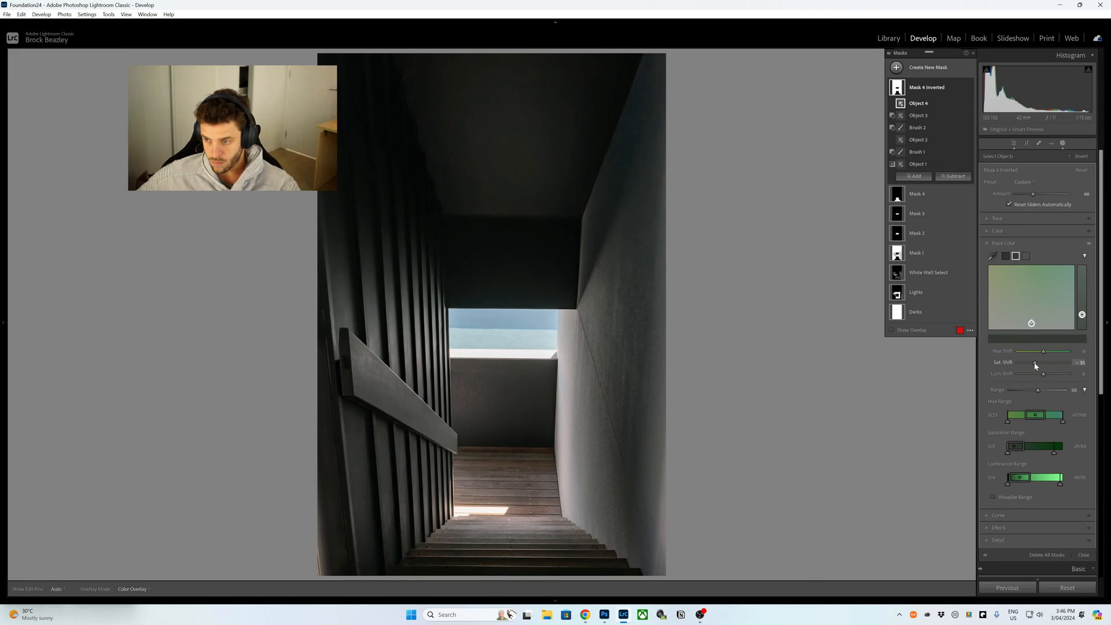
left_click(1026, 256)
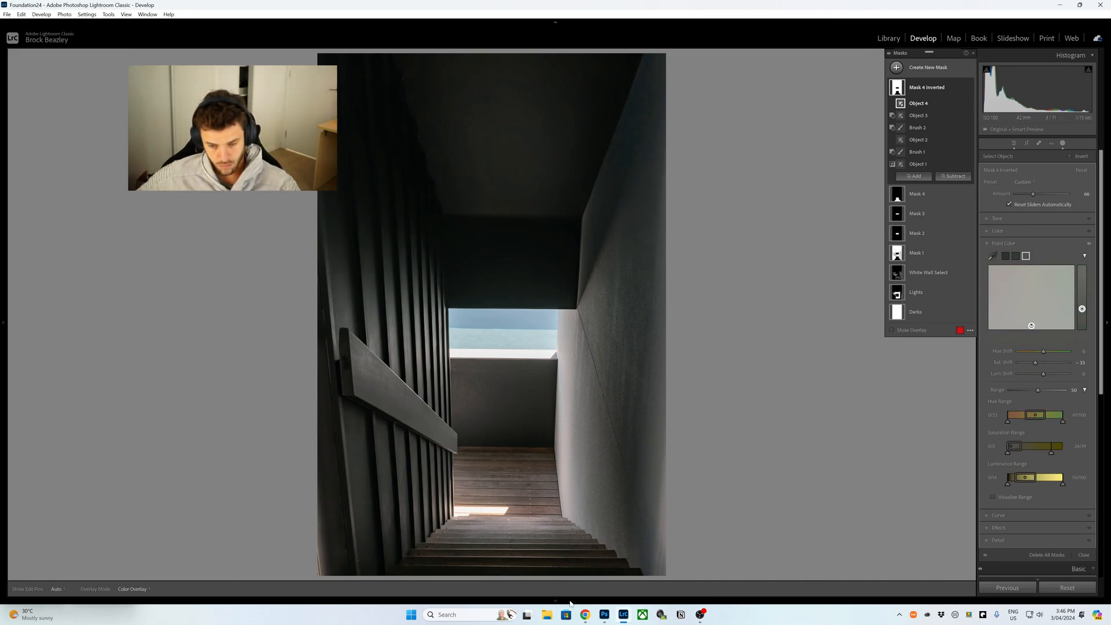
Open the photo of the pool and timber deck from the filmstrip
mouse_move(572, 600)
left_click(796, 557)
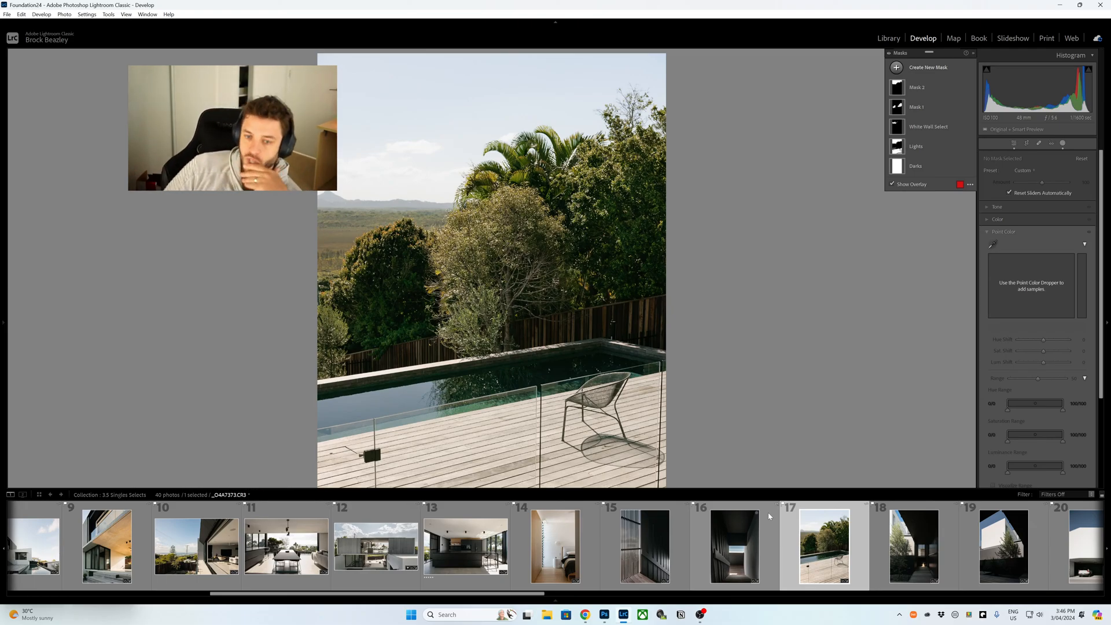
left_click(739, 484)
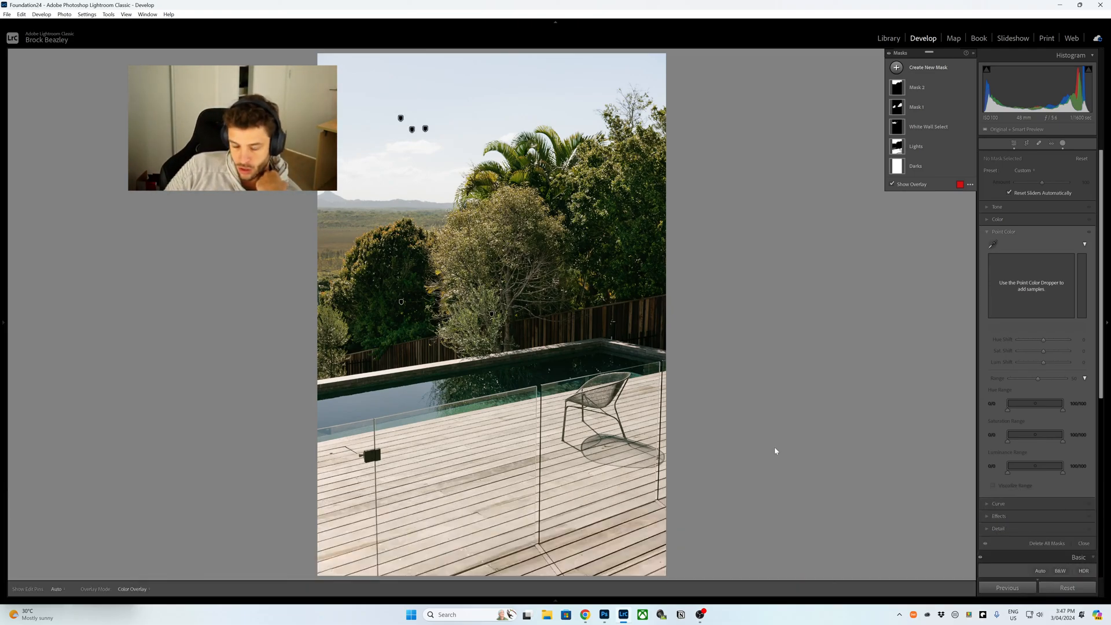
Create a new object mask covering the pool water
left_click(898, 67)
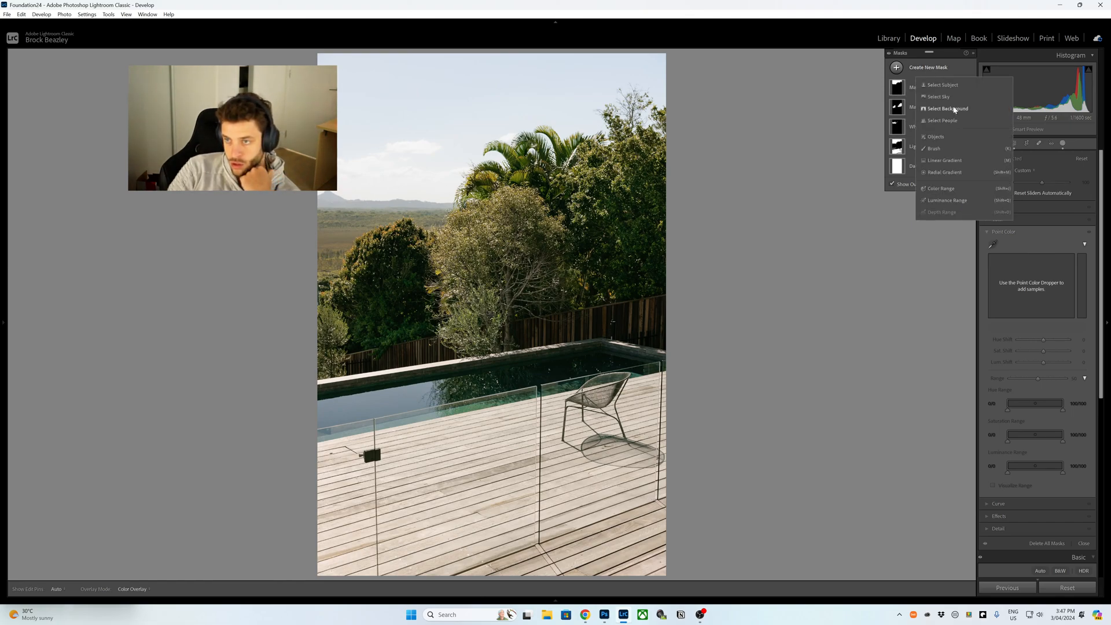
left_click(935, 140)
scroll(343, 407, "up", 3)
mouse_move(332, 420)
left_mouse_down()
mouse_move(651, 362)
mouse_move(565, 363)
mouse_move(310, 410)
mouse_move(336, 415)
left_mouse_up()
scroll(565, 363, "down", 4)
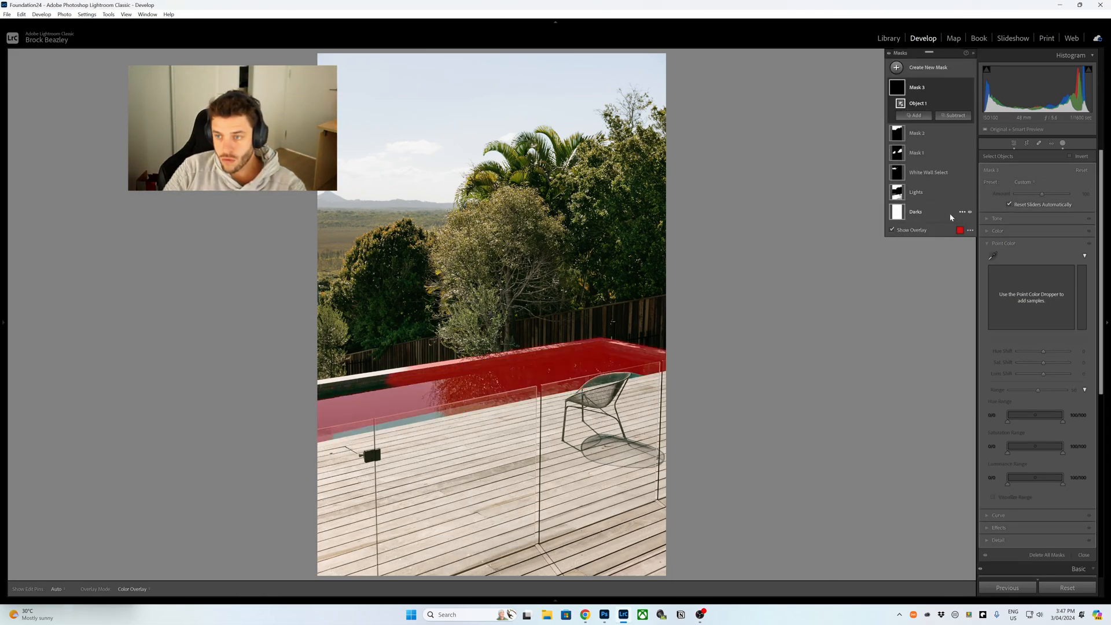
Sample the pool's green with Point Color, shift its hue strongly towards blue, and reduce the mask's amount
left_click(994, 256)
left_click(513, 445)
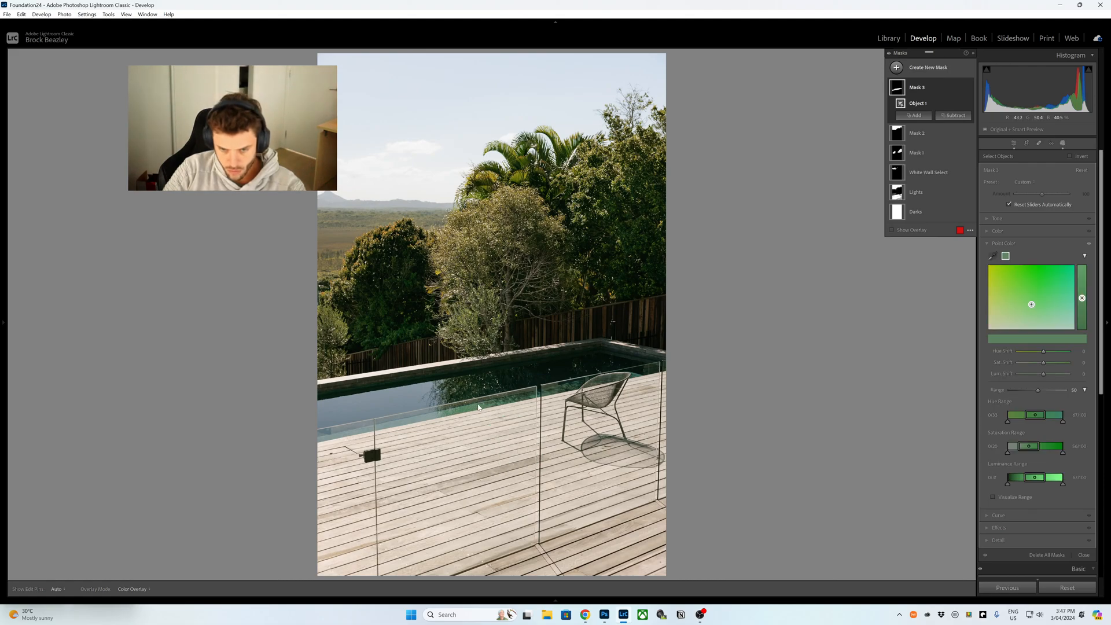
left_click_drag(1044, 354, 1071, 350)
left_click_drag(1042, 194, 1030, 198)
key("d")
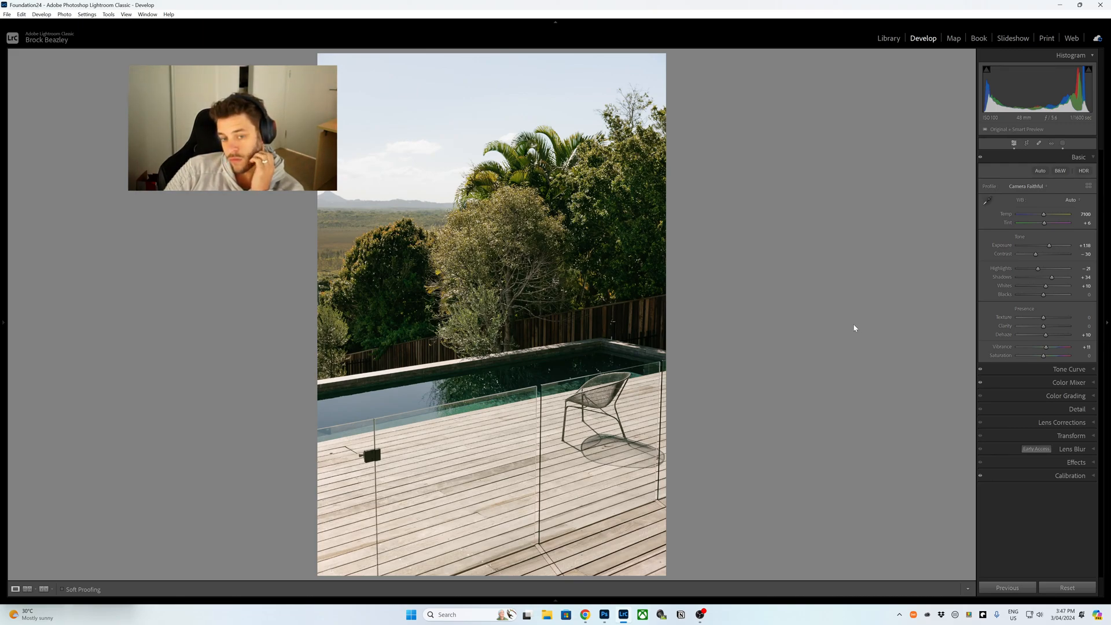
left_click(1063, 143)
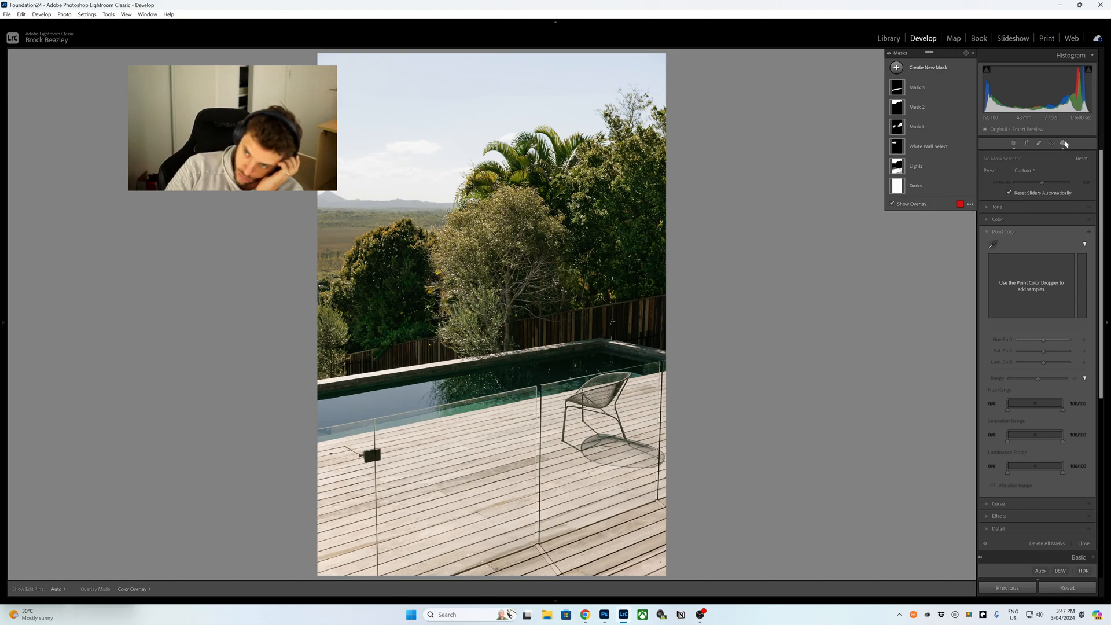
left_click(1064, 143)
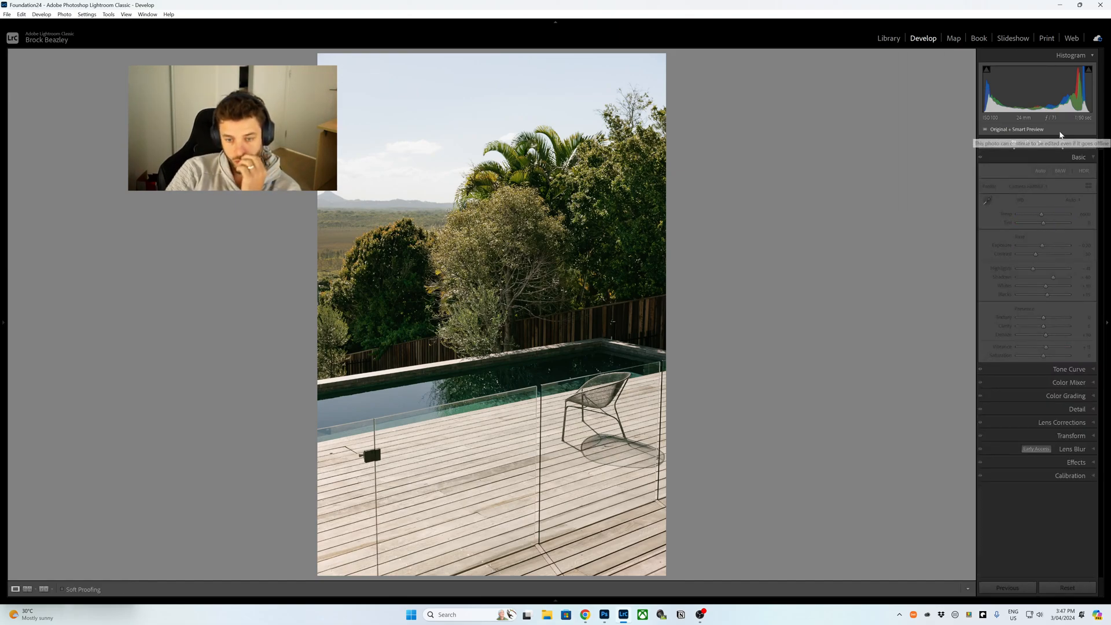
Open the next photo, the shaded walkway with the olive tree, and lower its exposure to -0.40
key("Right")
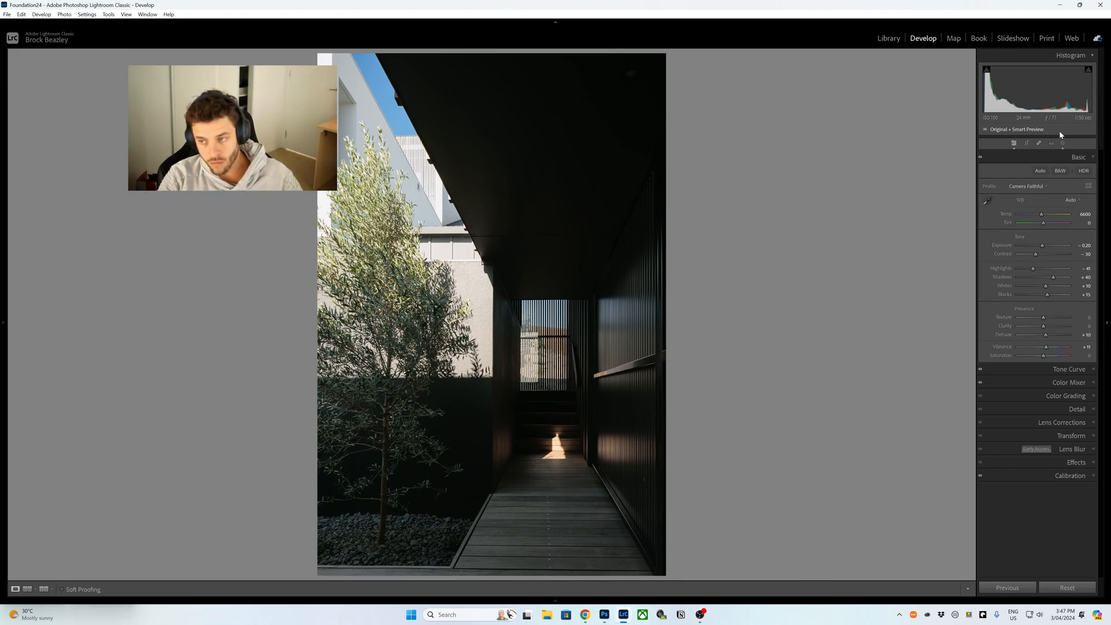
key("minus")
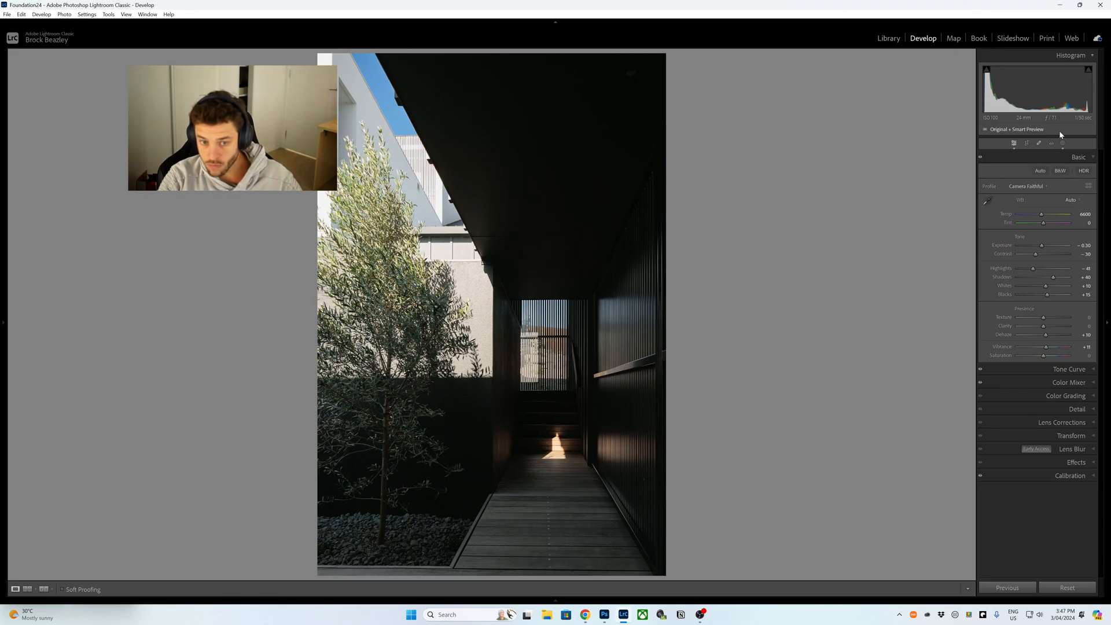
key("minus")
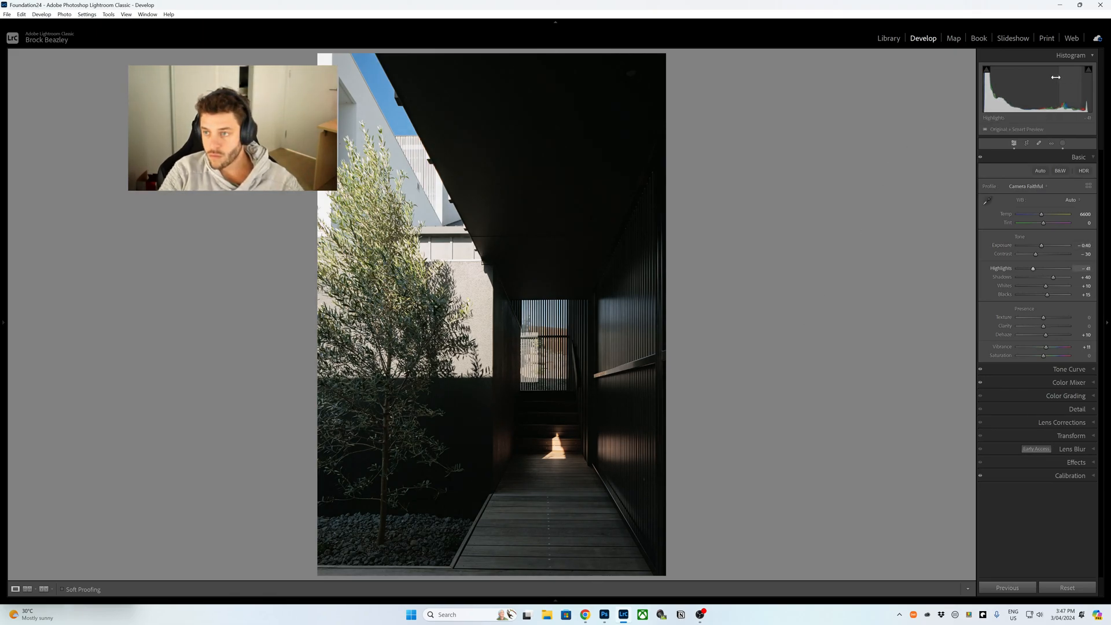
Create a linear gradient mask over the lower part of the photo and add a second gradient covering the covered walkway side
left_click(1063, 143)
left_click(928, 68)
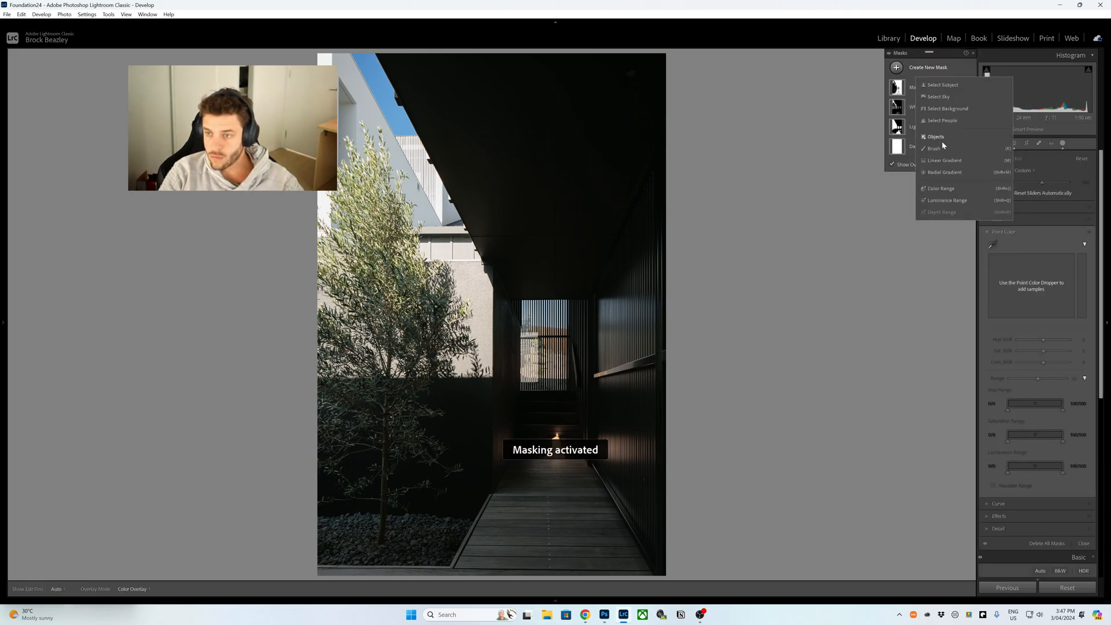
left_click(944, 161)
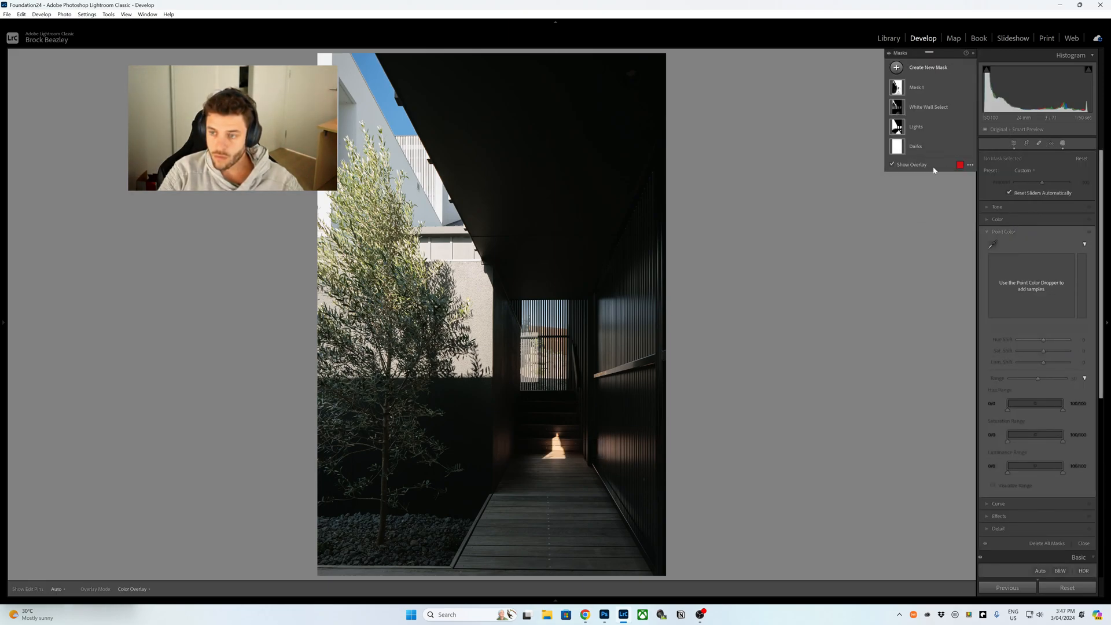
left_click_drag(505, 407, 505, 350)
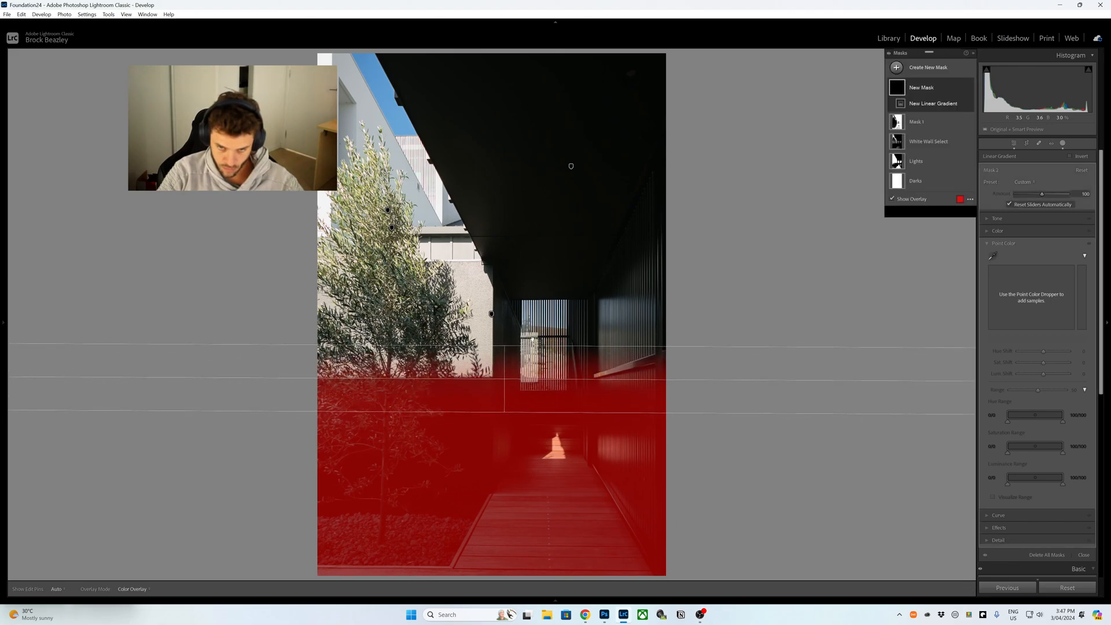
left_click(920, 116)
left_click(935, 150)
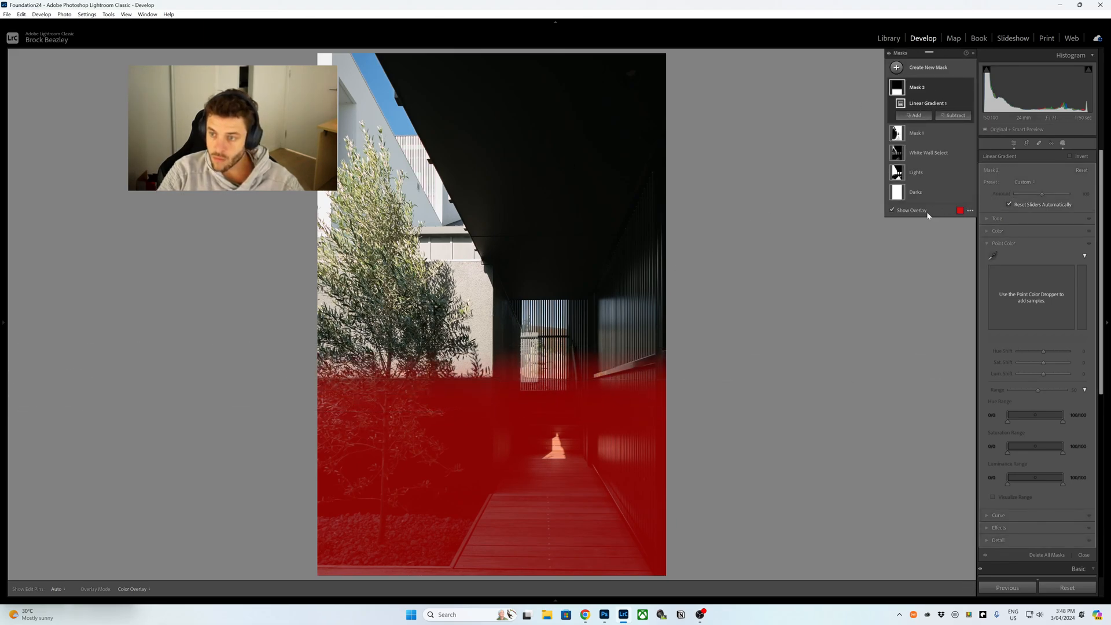
left_click_drag(529, 338, 481, 339)
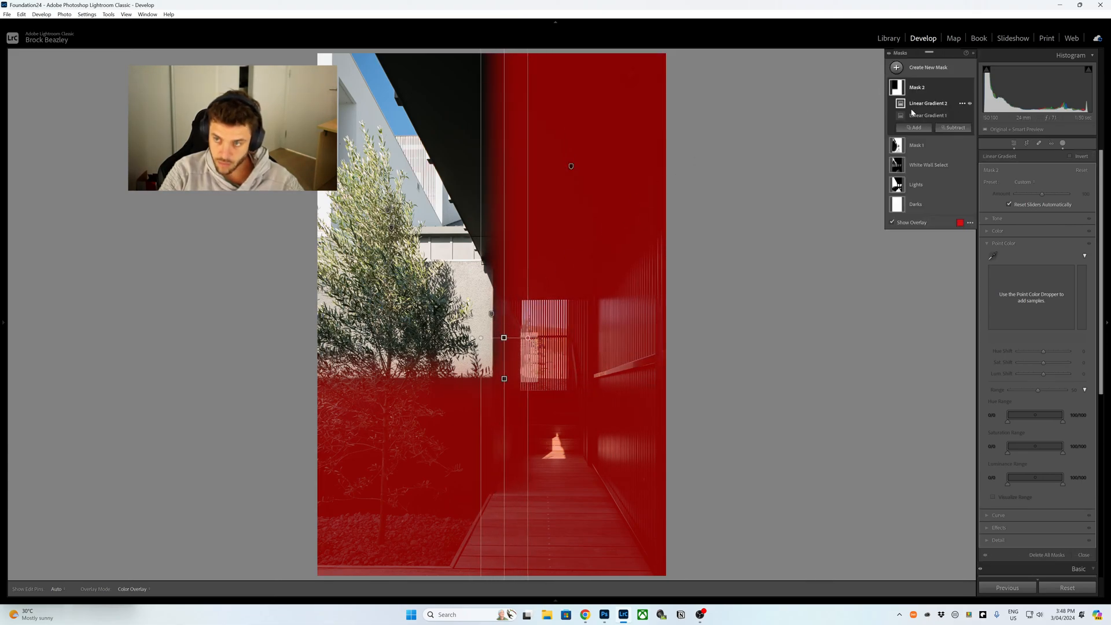
Add a third linear gradient to the mask, angled along the ceiling's diagonal edge
left_click(915, 127)
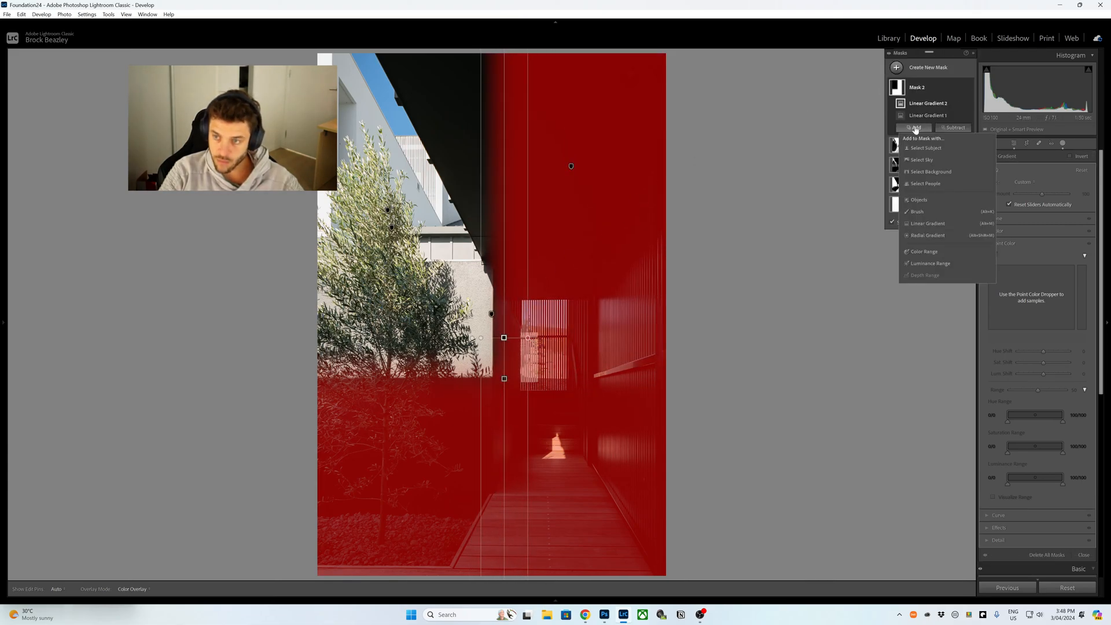
left_click(926, 224)
left_click_drag(480, 153, 470, 173)
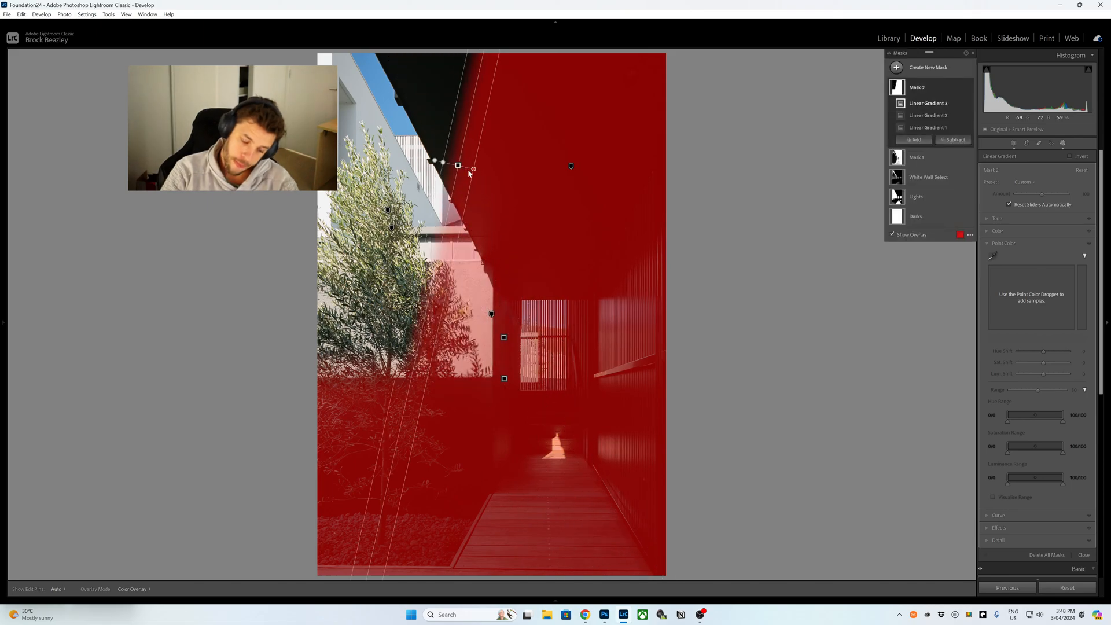
key("ctrl+z")
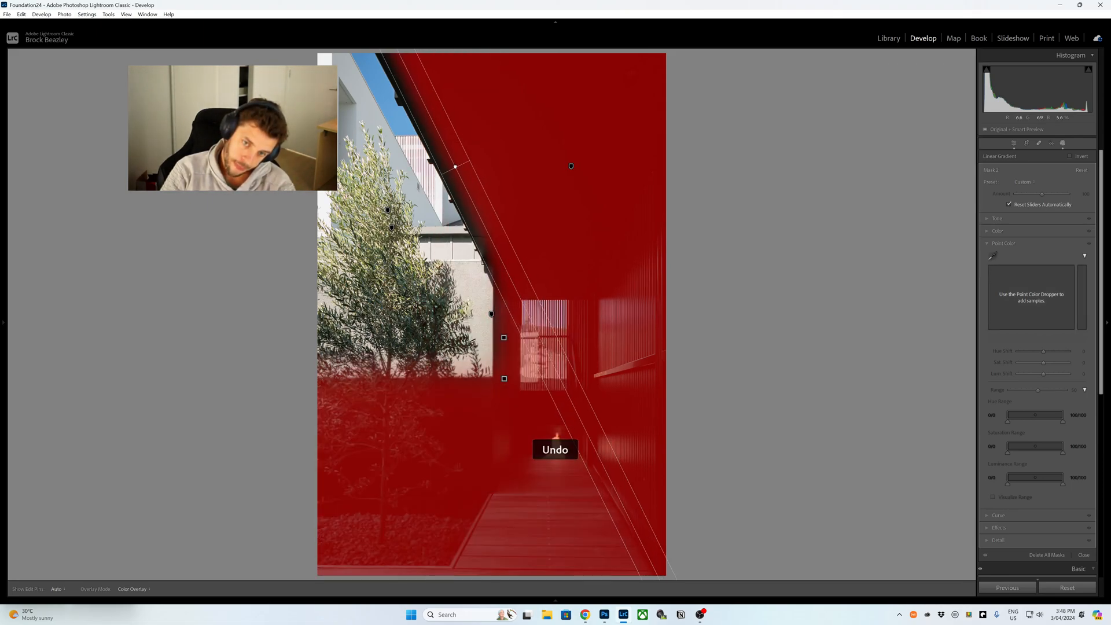
mouse_move(449, 170)
left_mouse_down()
mouse_move(463, 166)
mouse_move(445, 172)
left_mouse_up()
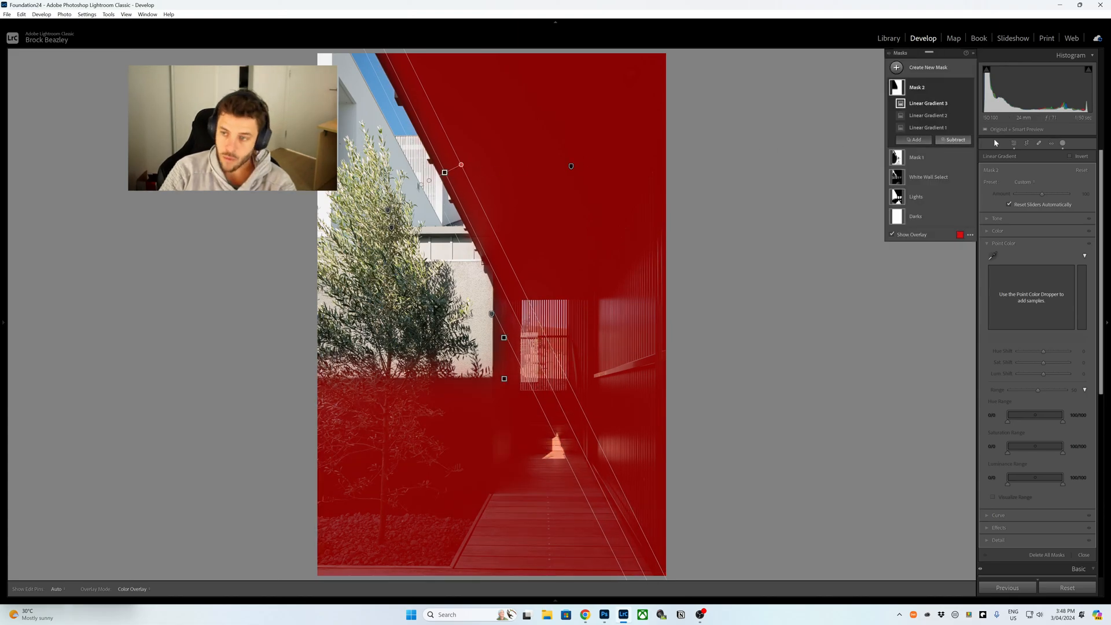
Intersect the mask with a luminance range sampled from the dark ceiling and adjust the range
right_click(953, 89)
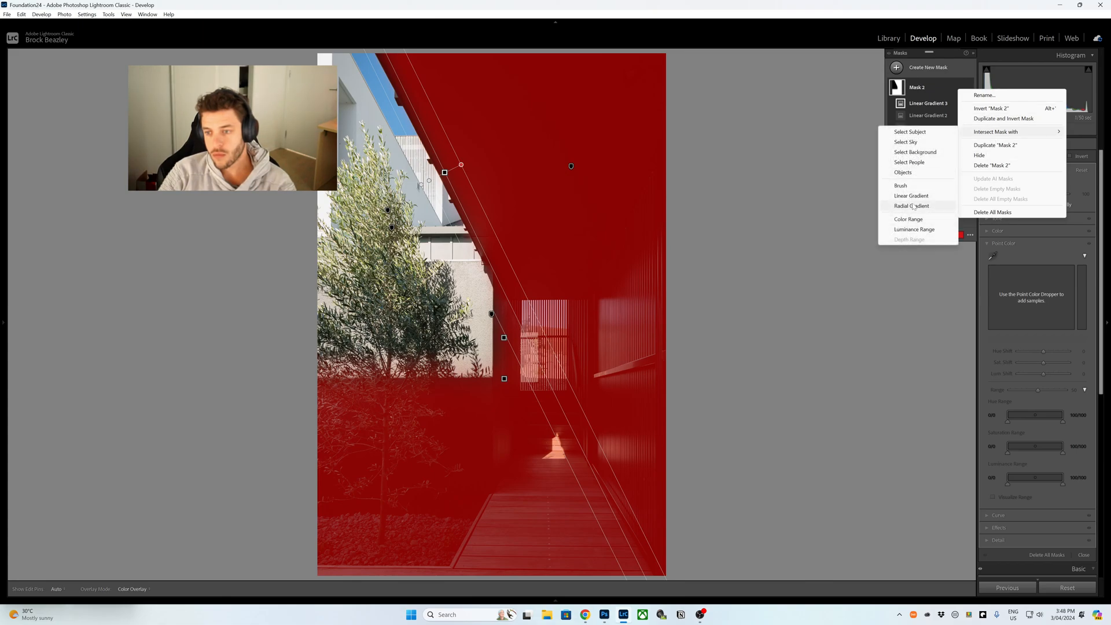
left_click(549, 143)
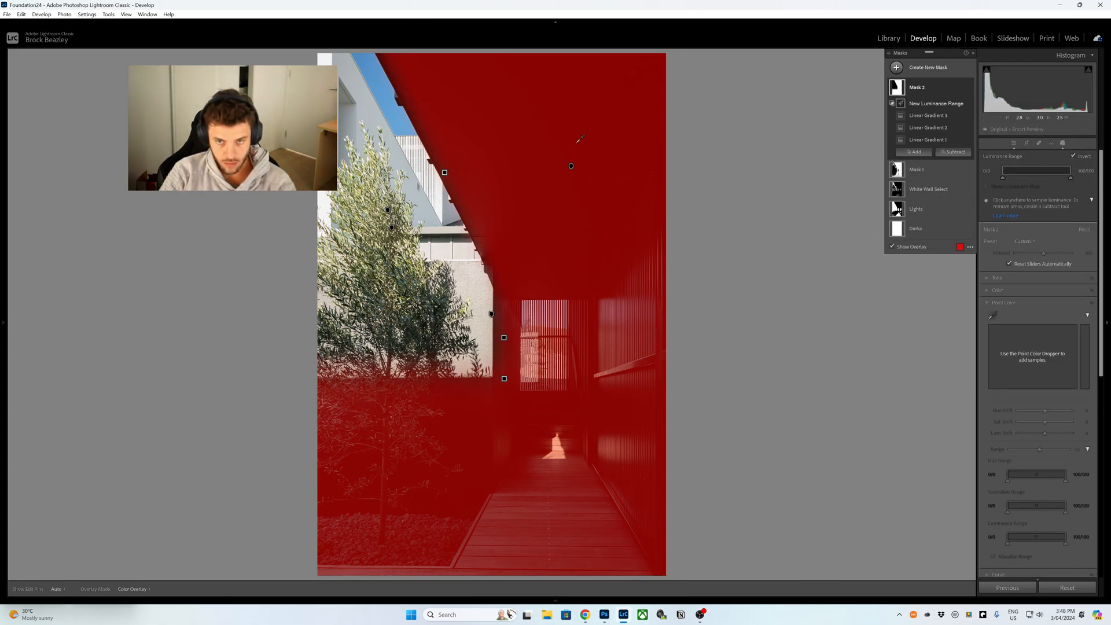
left_click(560, 134)
mouse_move(1026, 177)
left_mouse_down()
mouse_move(1066, 182)
mouse_move(1027, 172)
left_mouse_up()
Refine the third gradient's position and feather along the ceiling edge, and raise the mask's shadows to 24 with slightly more exposure
left_click(902, 116)
left_click_drag(444, 172, 438, 175)
left_click_drag(421, 184, 439, 176)
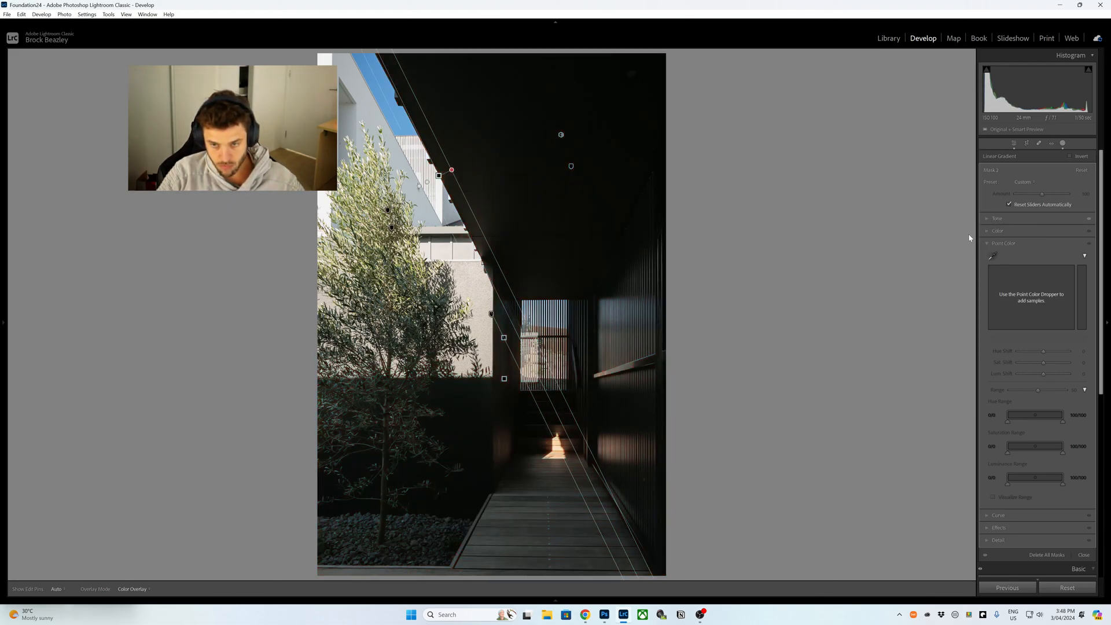
left_click(997, 219)
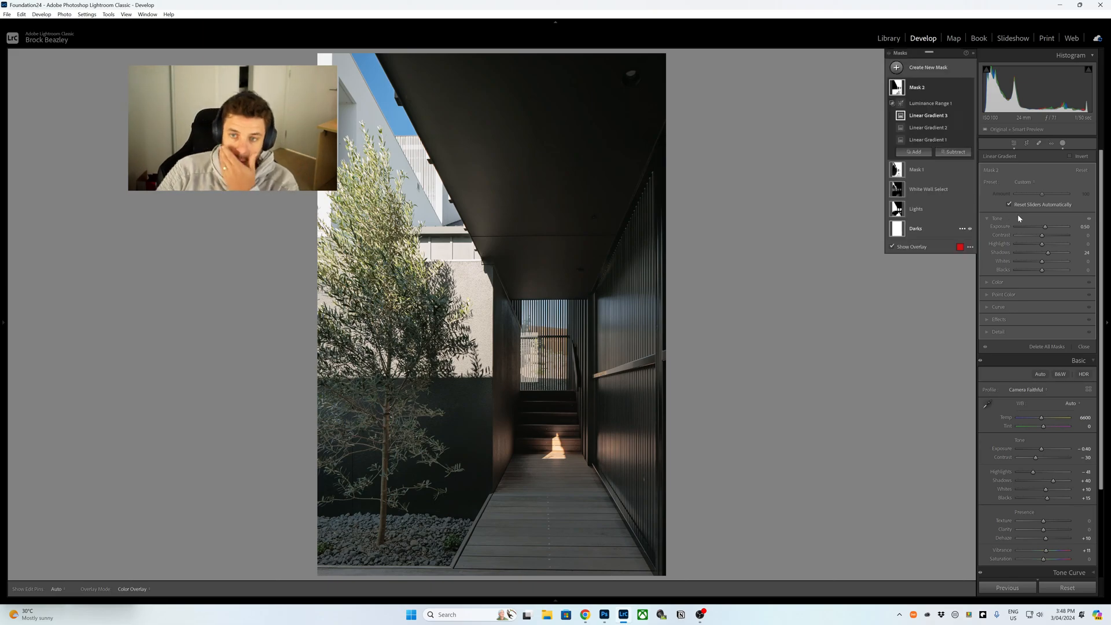
Sample two dark ceiling tones with Point Color and lower their saturation, with a shift of -24 for the first
left_click(997, 283)
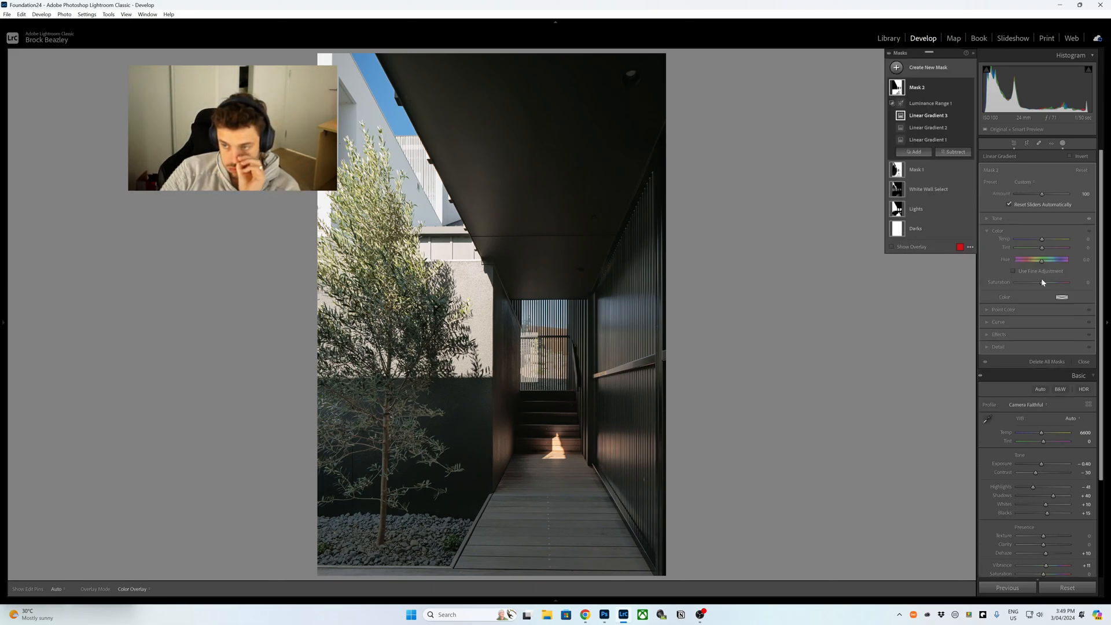
left_click(998, 311)
left_click(992, 256)
left_click(508, 230)
left_click_drag(1042, 364, 1028, 361)
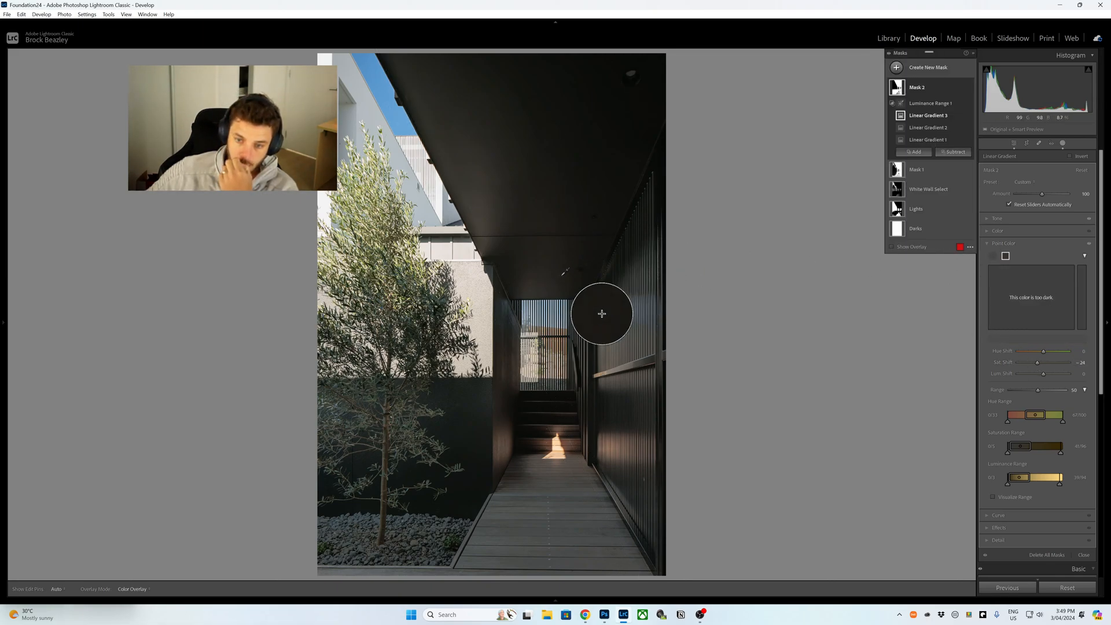
key("Escape")
left_click(547, 282)
left_click(992, 256)
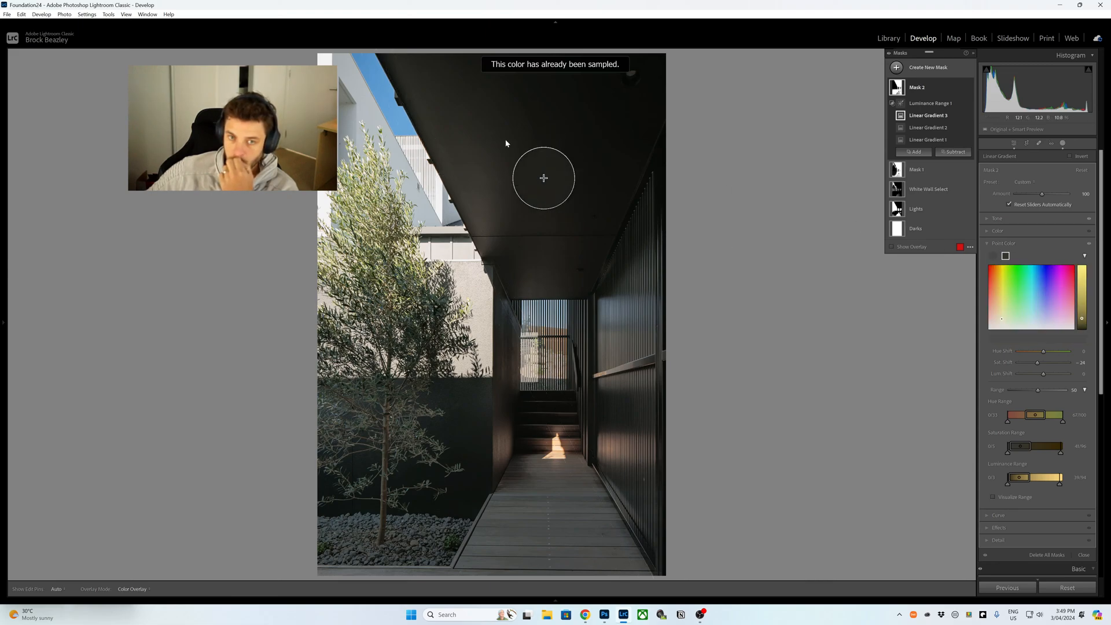
left_click(449, 126)
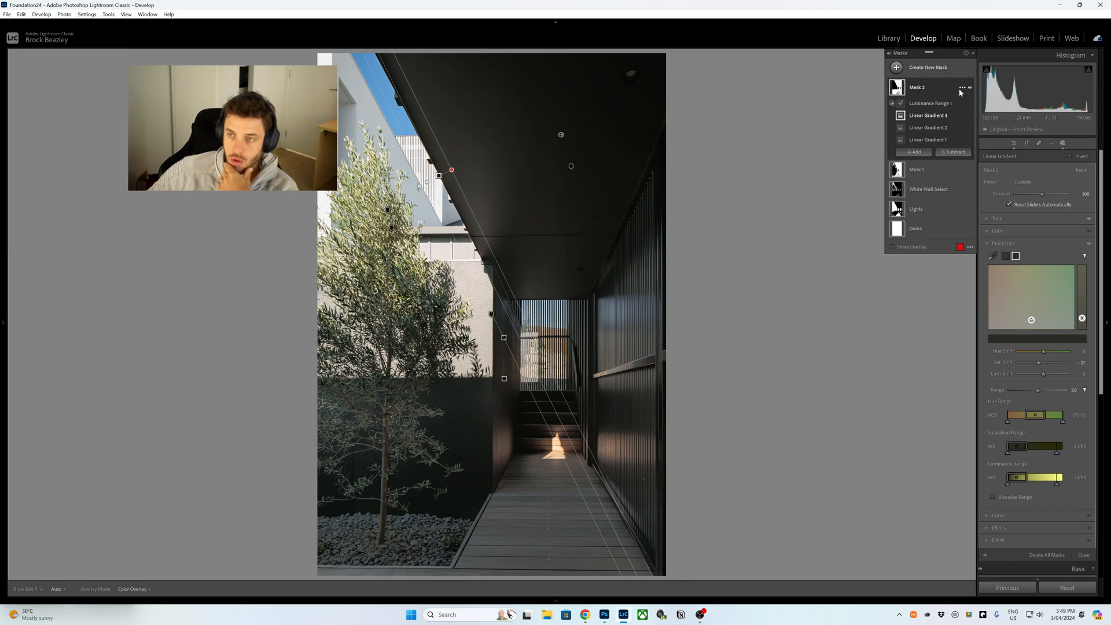
Duplicate and invert the walkway mask, set its highlights to -10 and its amount to 35
right_click(962, 89)
left_click(1007, 116)
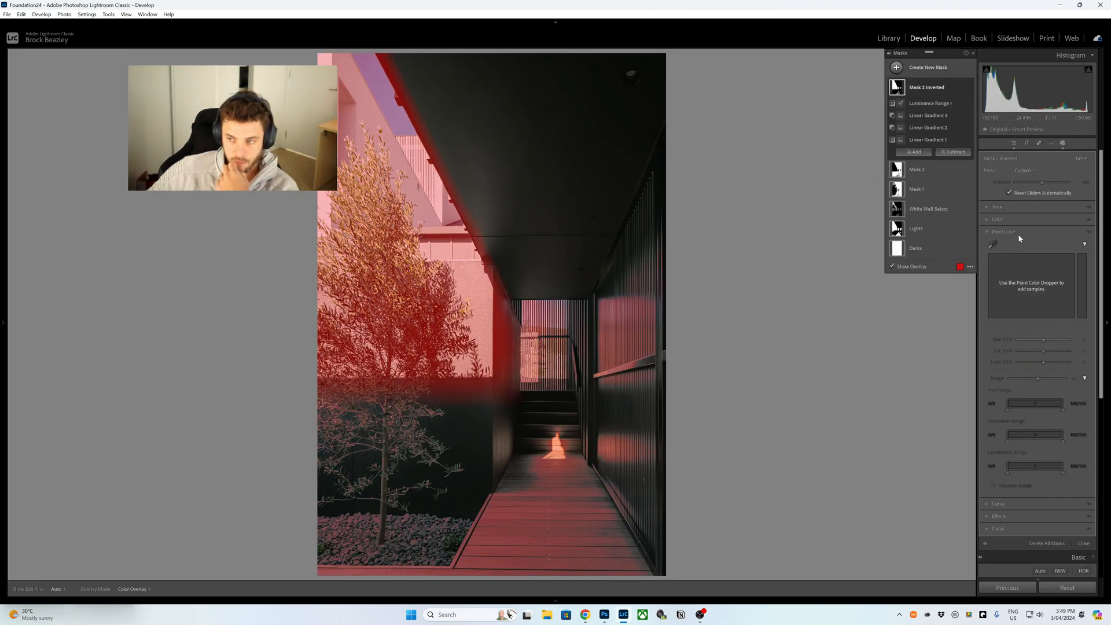
left_click(996, 207)
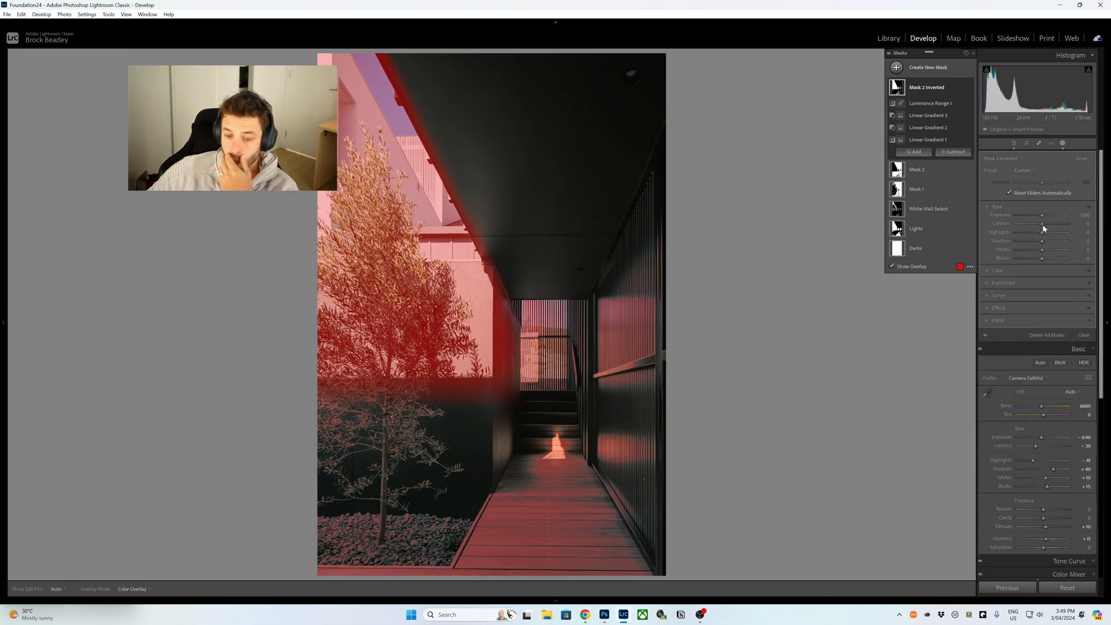
left_click_drag(1042, 236, 1039, 232)
mouse_move(1043, 184)
left_mouse_down()
mouse_move(1012, 182)
mouse_move(1023, 183)
left_mouse_up()
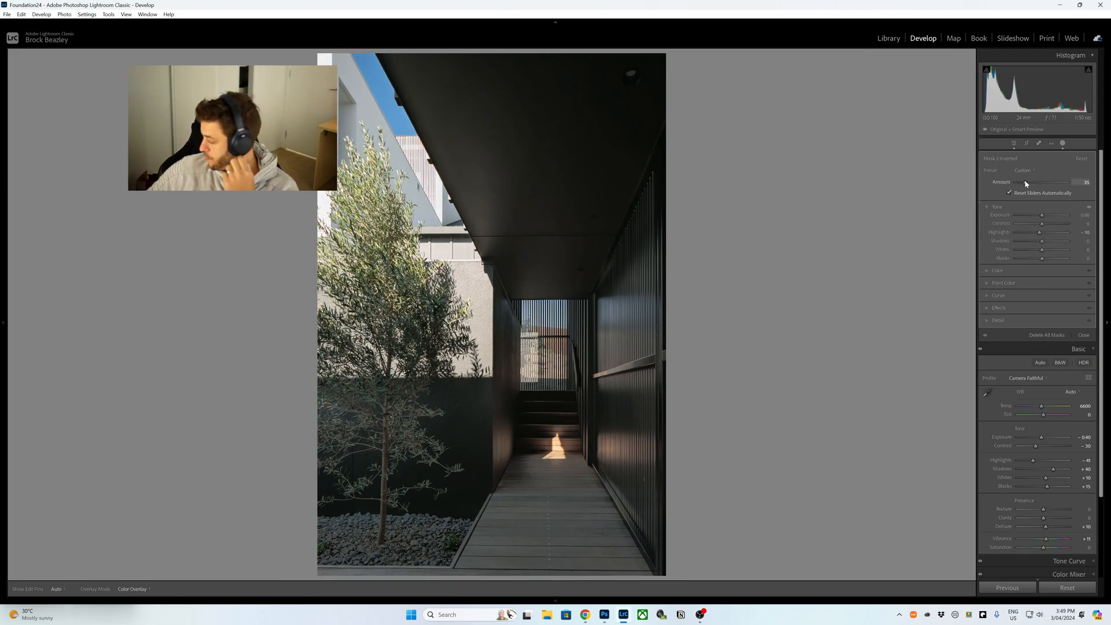
left_click_drag(1026, 184, 1026, 183)
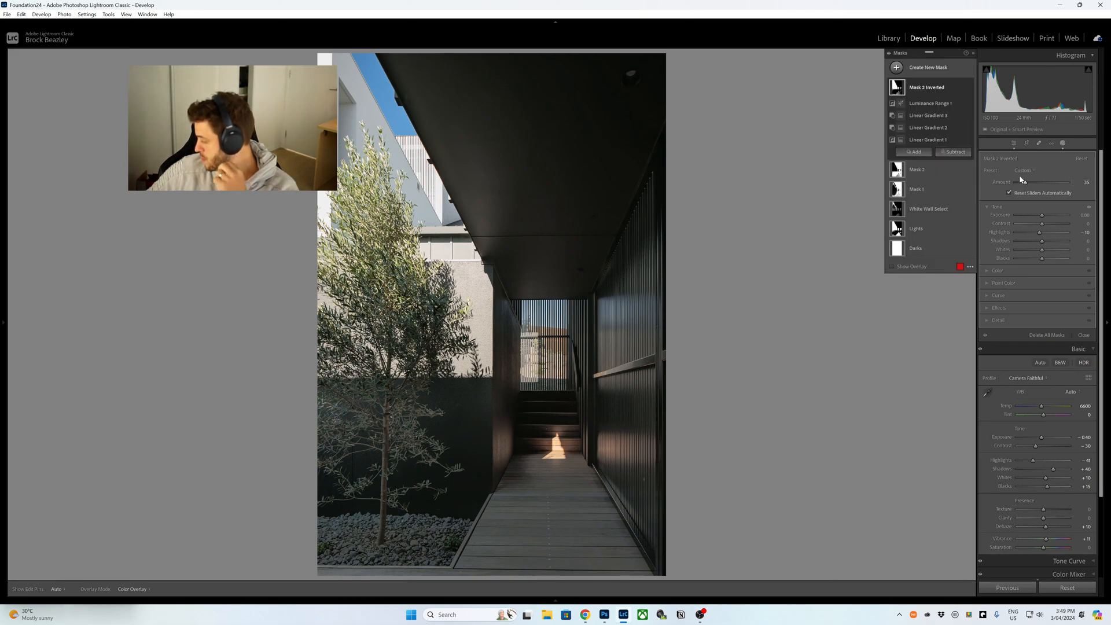
mouse_move(966, 167)
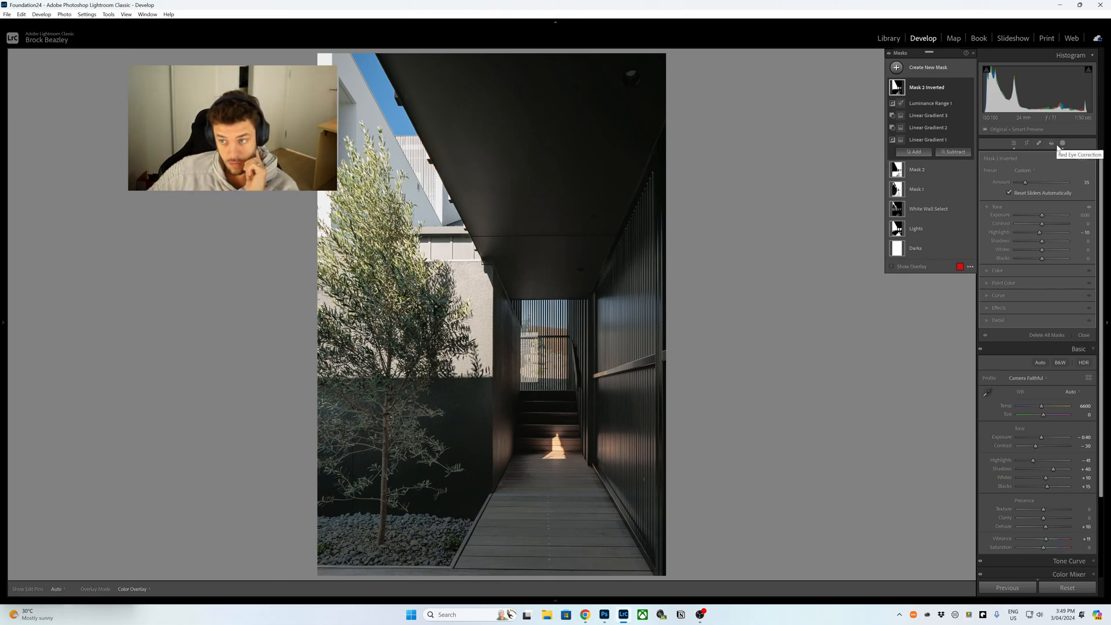
key("d")
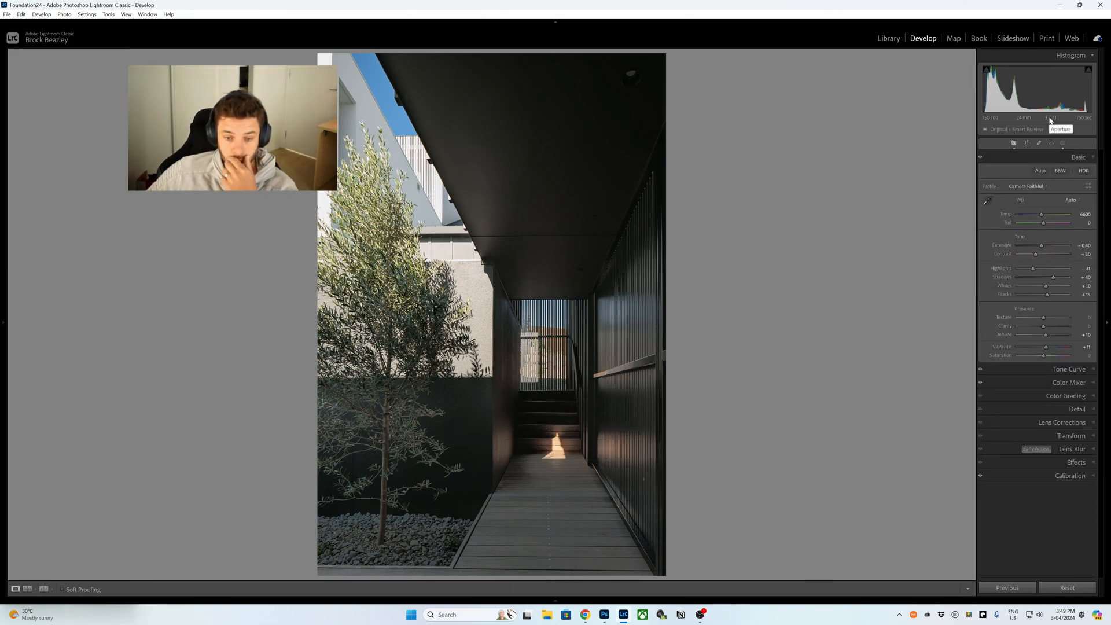
Reposition and widen the third gradient of the inverted mask away from the ceiling edge, comparing the result with the mask hidden
left_click(1062, 143)
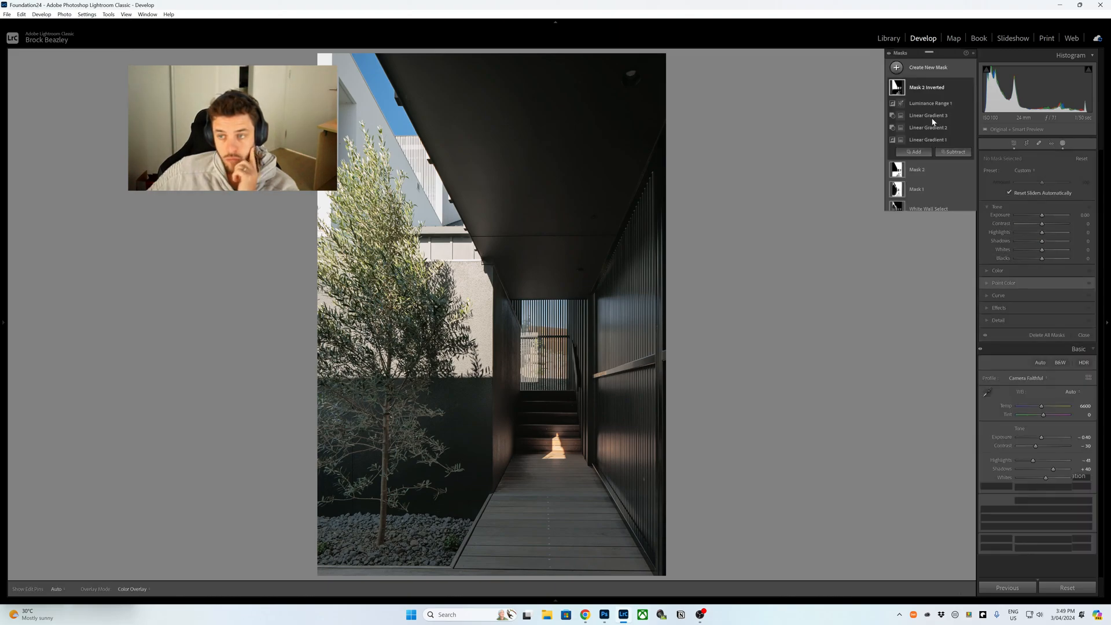
left_click(902, 117)
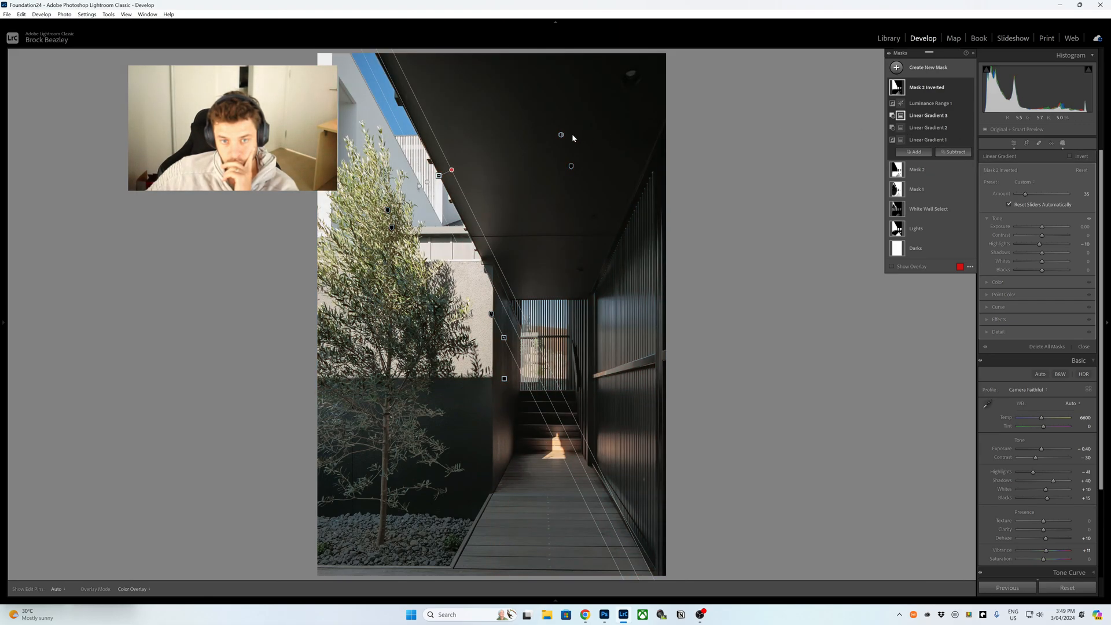
left_click_drag(451, 170, 430, 181)
left_click(437, 177)
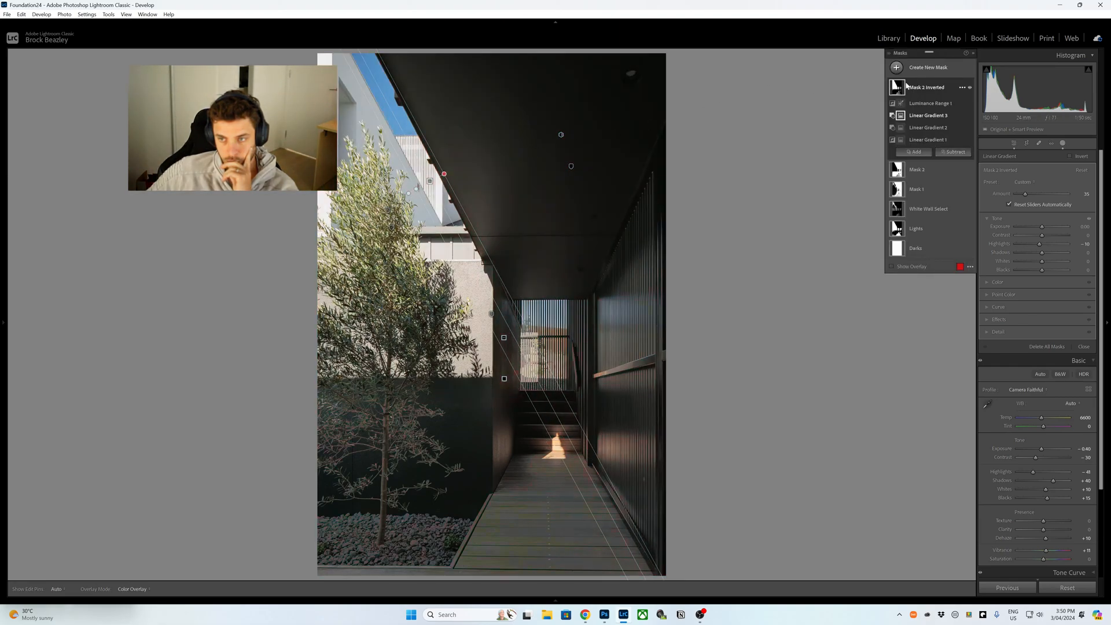
mouse_move(905, 88)
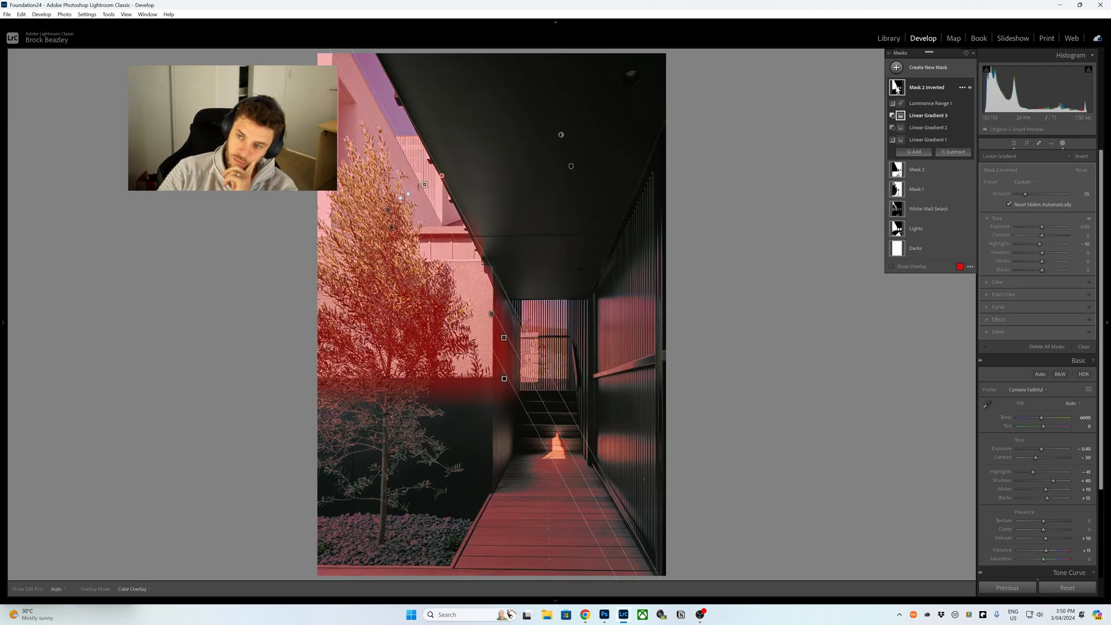
left_click(971, 87)
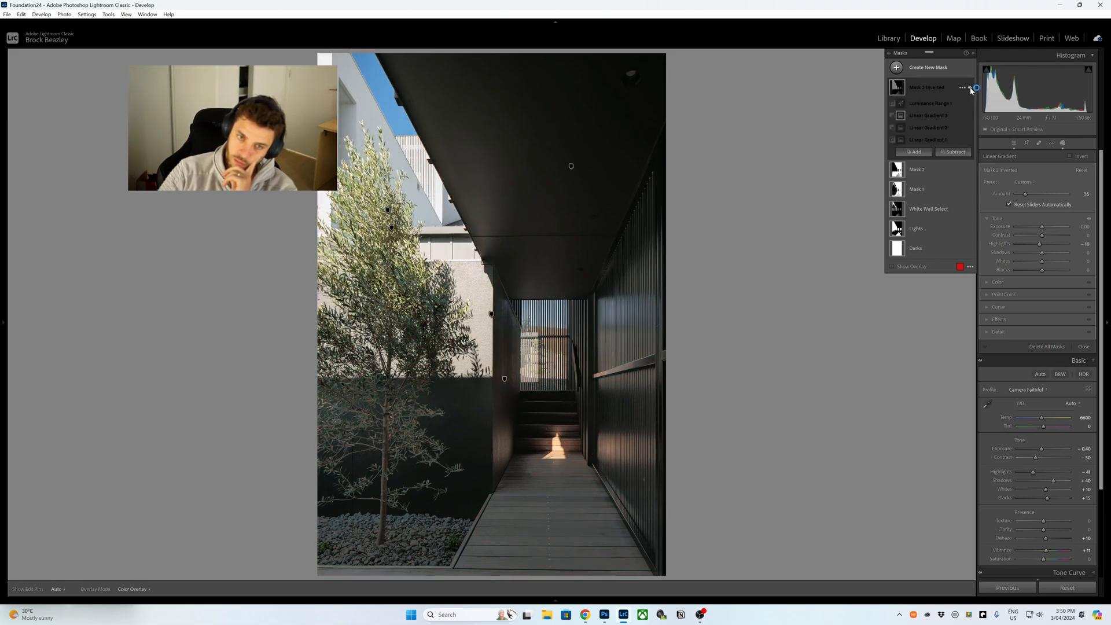
left_click(970, 88)
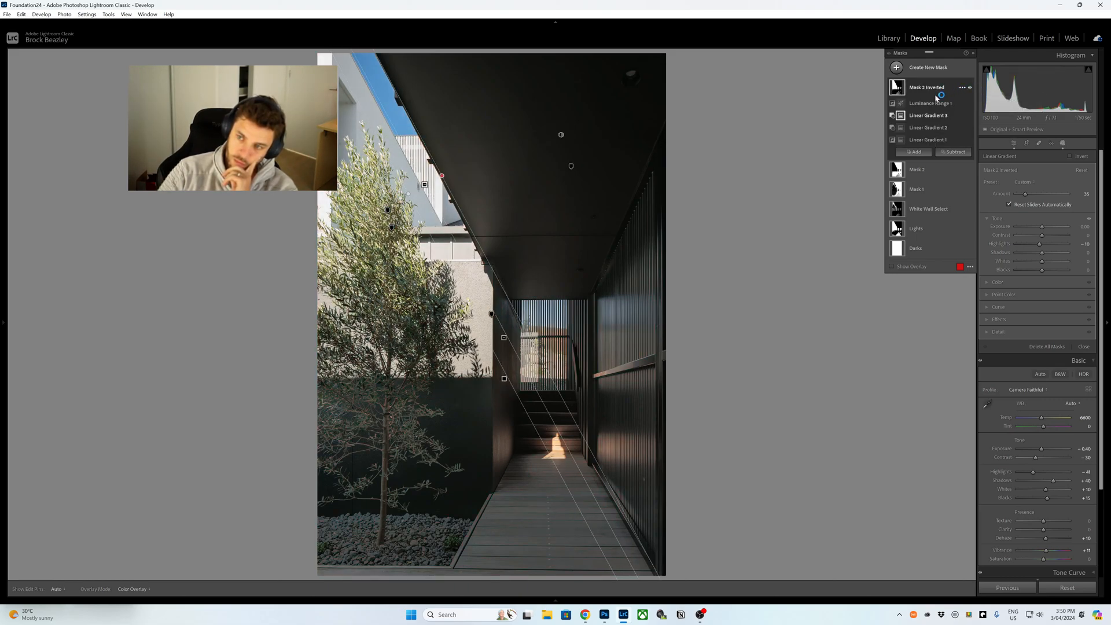
left_click_drag(428, 186, 425, 188)
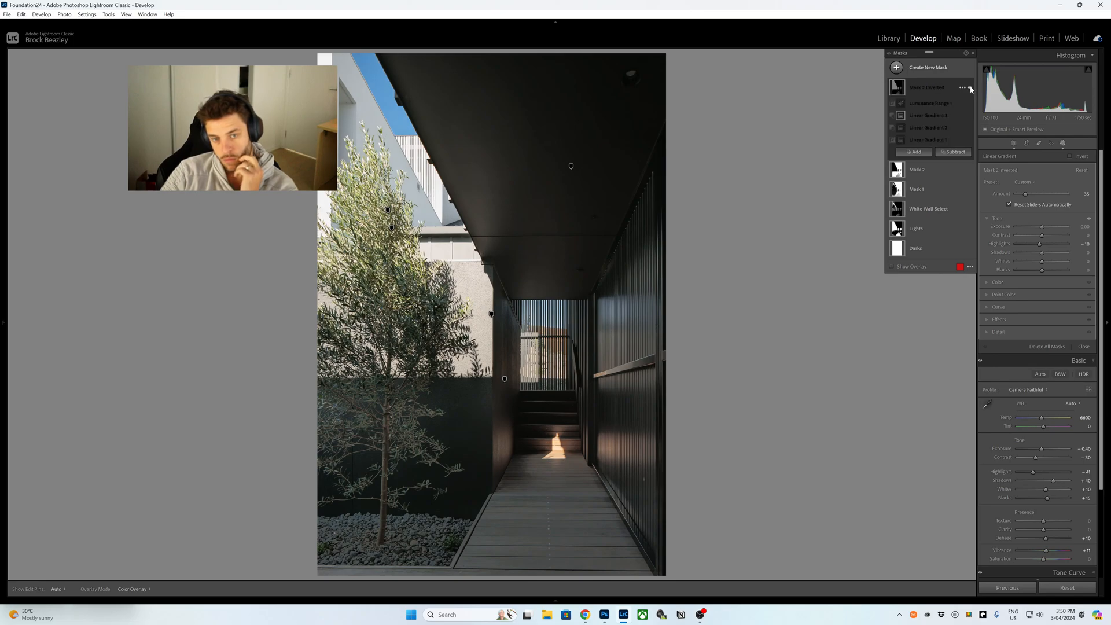
Compare the photo without the inverted mask and lower the photo's overall exposure to -0.45
right_click(967, 88)
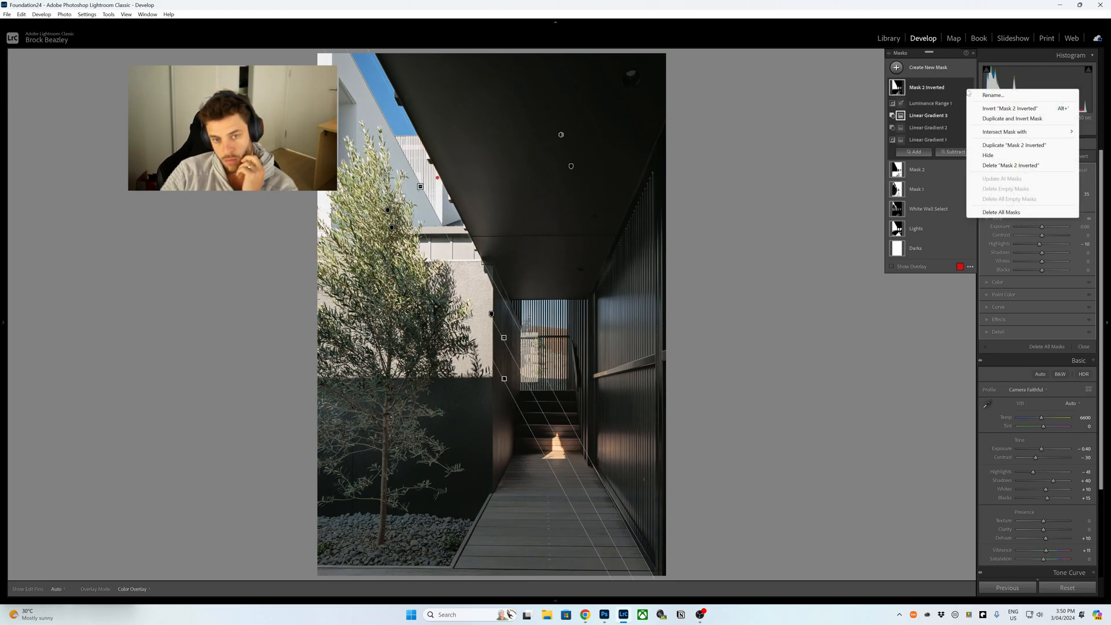
left_click(947, 85)
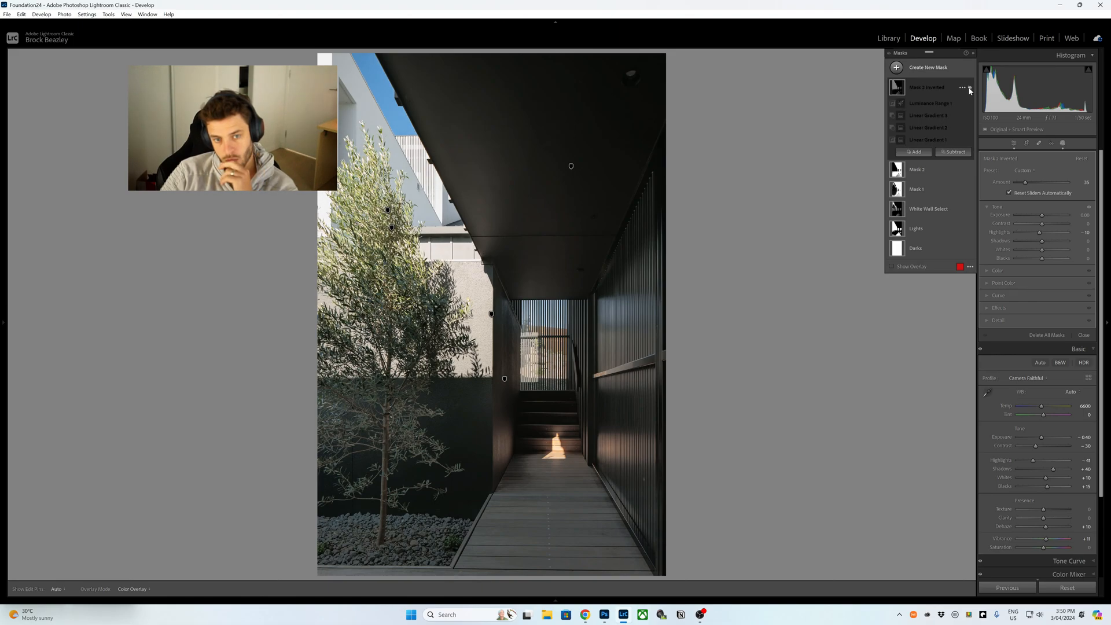
left_click(1063, 143)
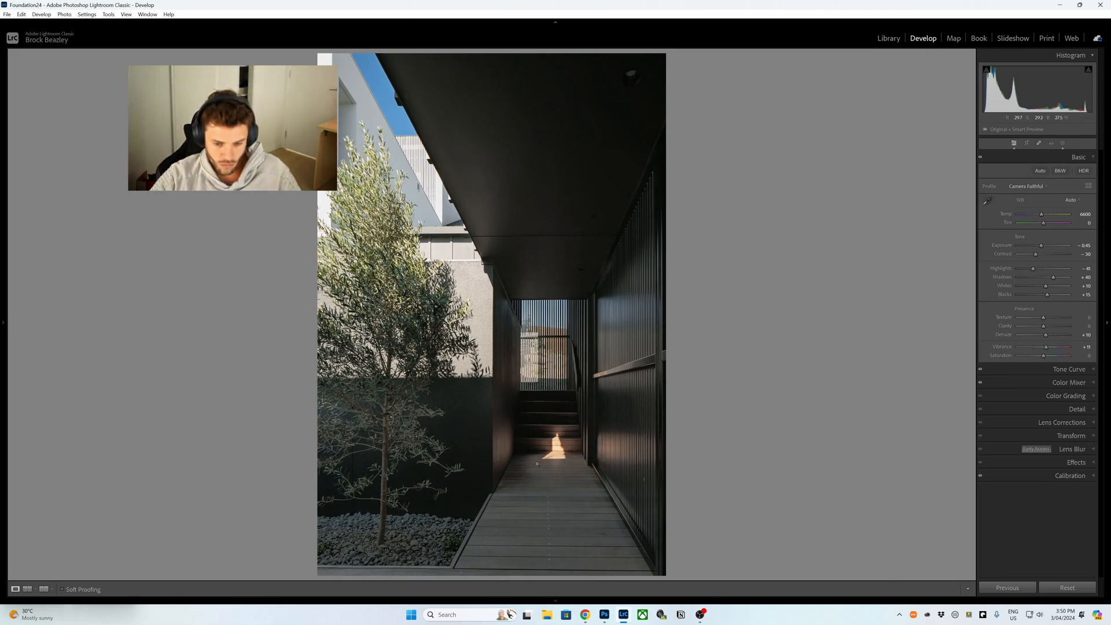
Toggle the visibility of Mask 2 to compare the walkway with and without its adjustments
left_click(1062, 143)
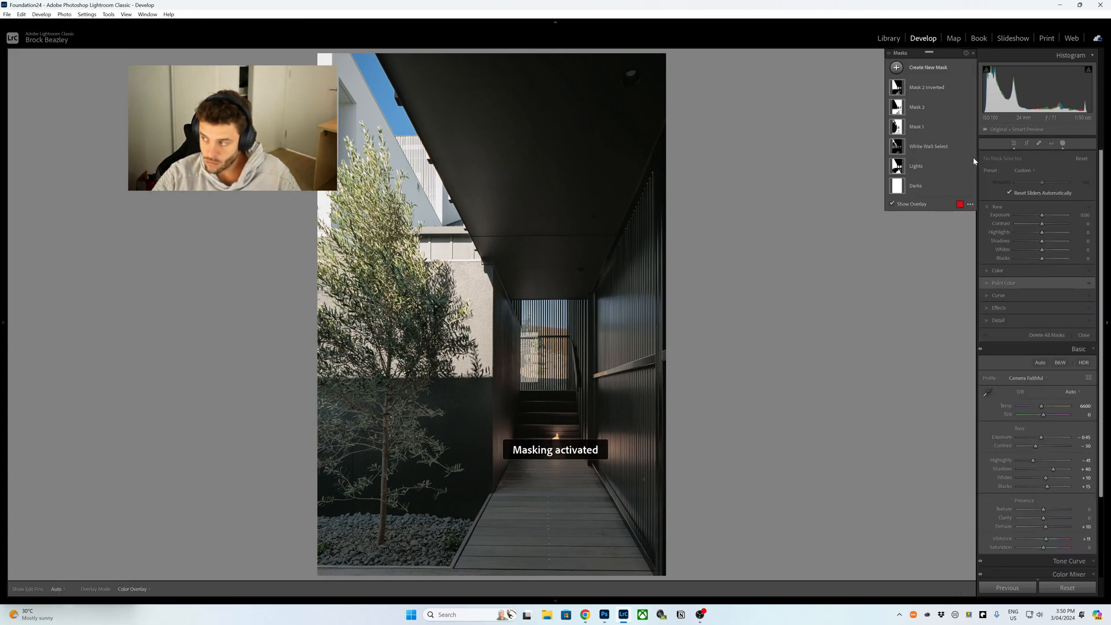
left_click(969, 109)
left_click(969, 109)
left_click(969, 110)
left_click(969, 110)
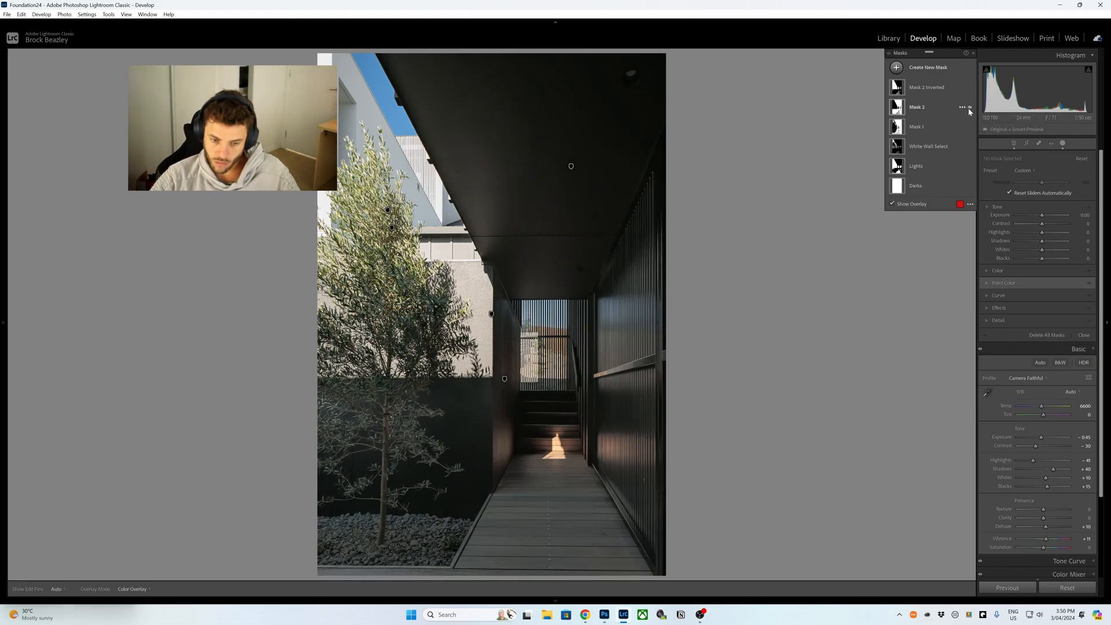
Extend Mask 2's luminance range to include brighter tones of the walkway and set the mask's exposure to 0.55
left_click(926, 108)
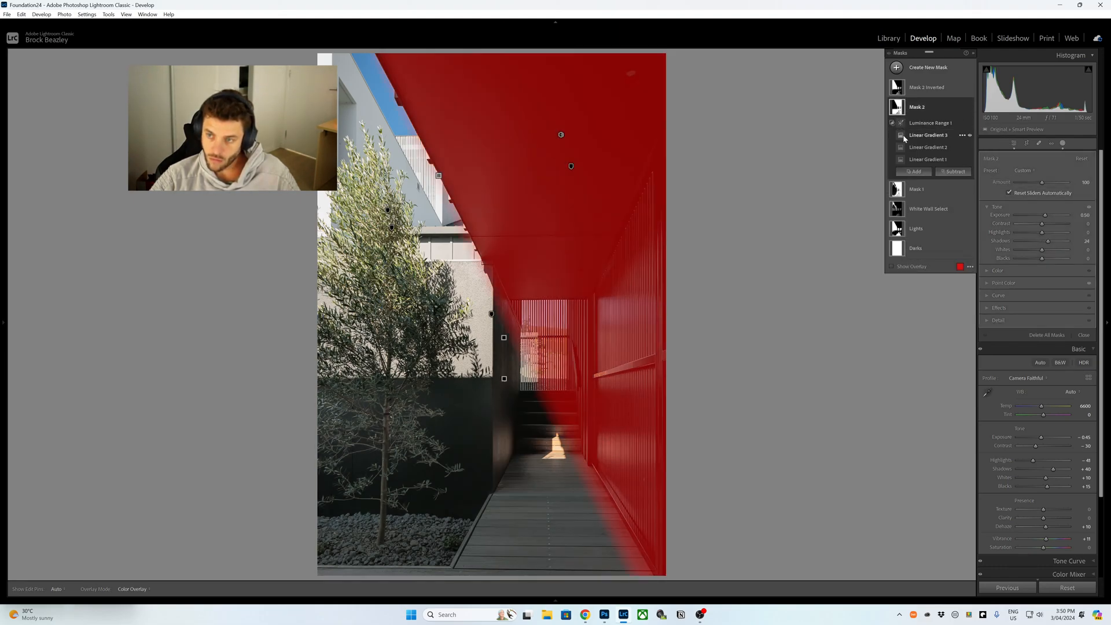
left_click(902, 123)
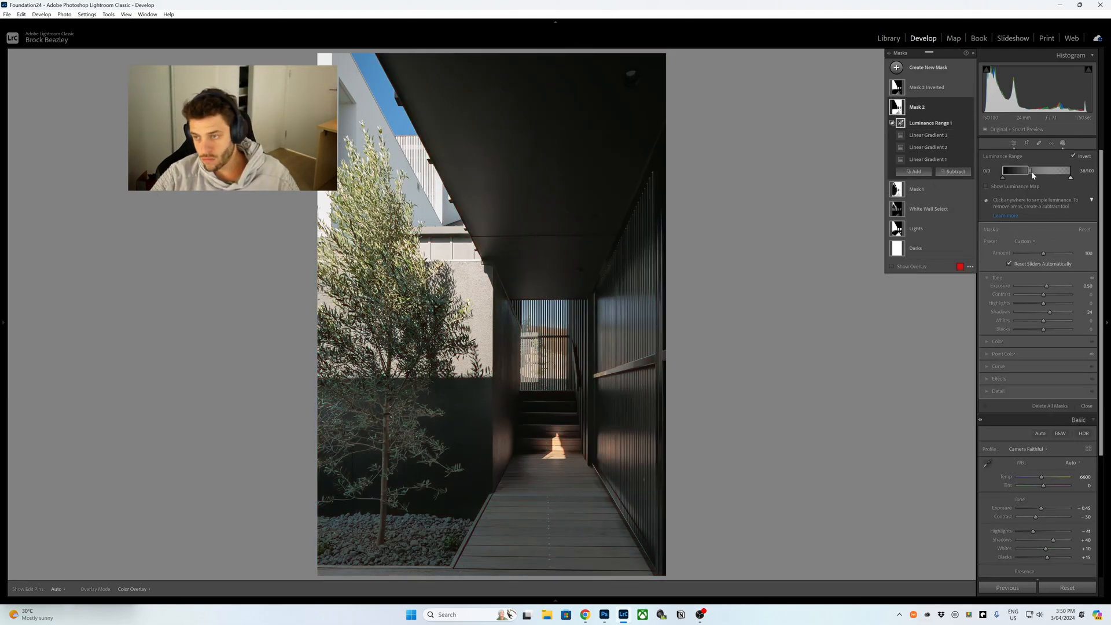
left_click_drag(1035, 173, 1043, 173)
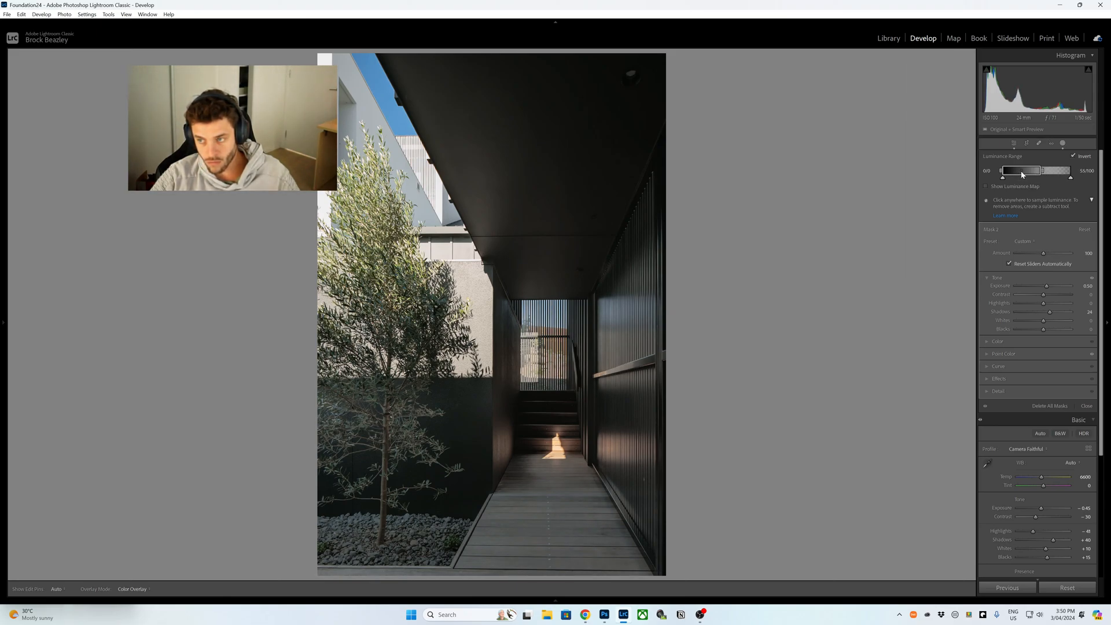
left_click_drag(1042, 174, 1042, 174)
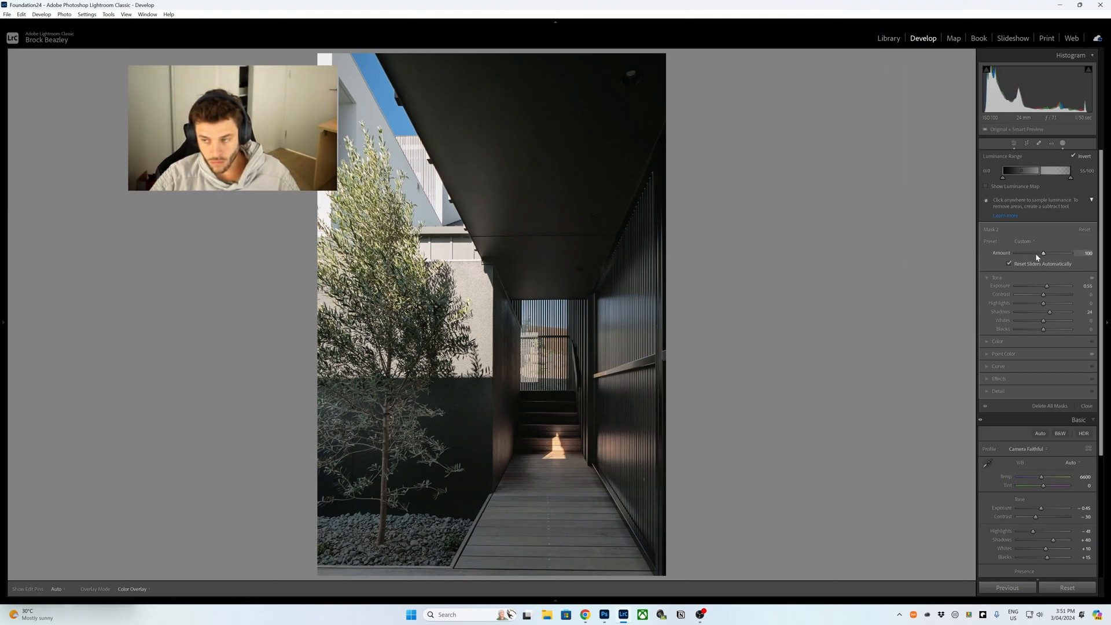
Raise Mask 2's dehaze slightly to deepen the walkway, and close masking for this photo
left_click(1024, 377)
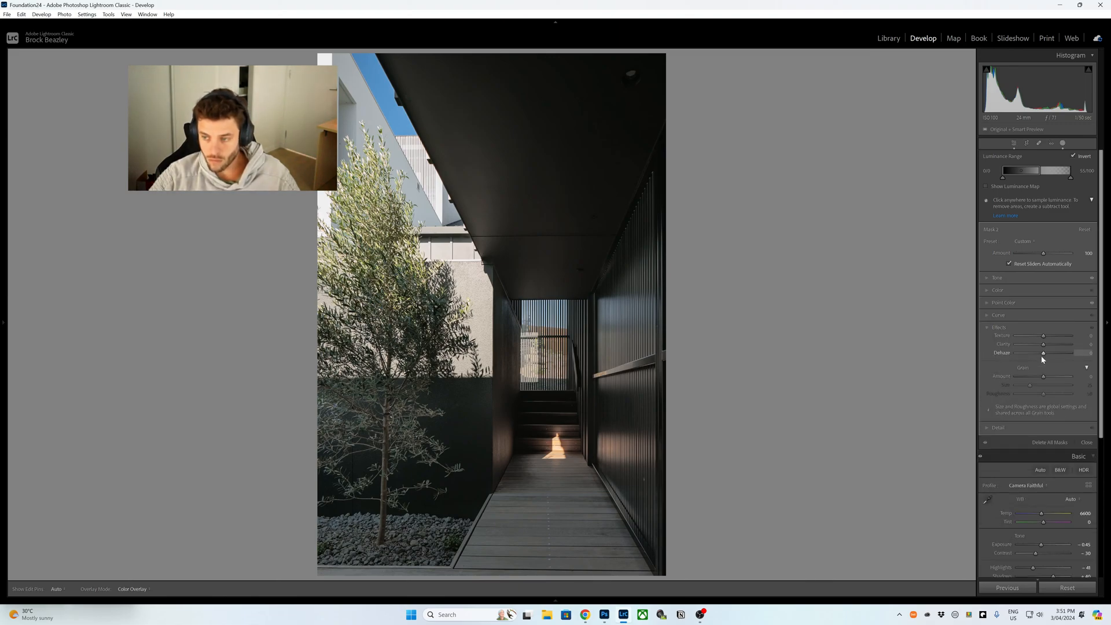
left_click(1086, 352)
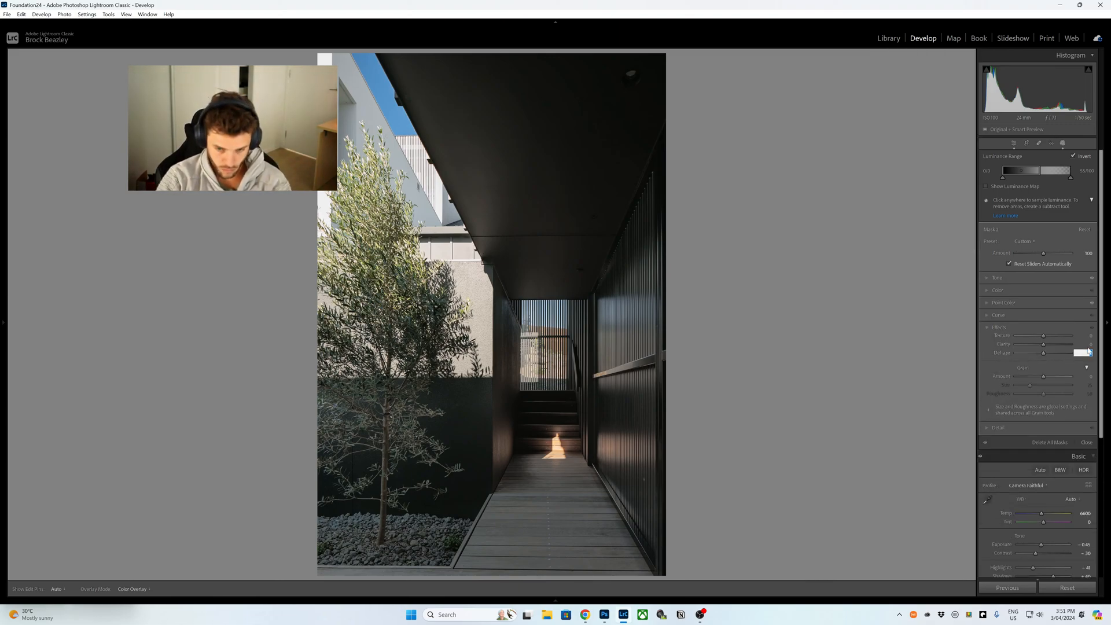
key("Up")
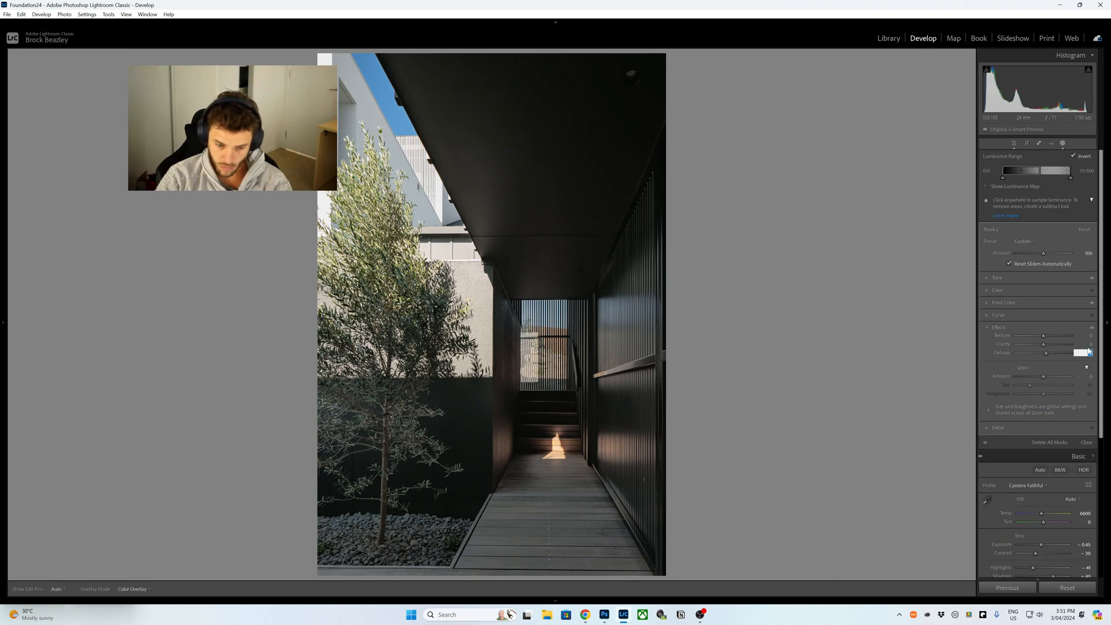
left_click(1062, 143)
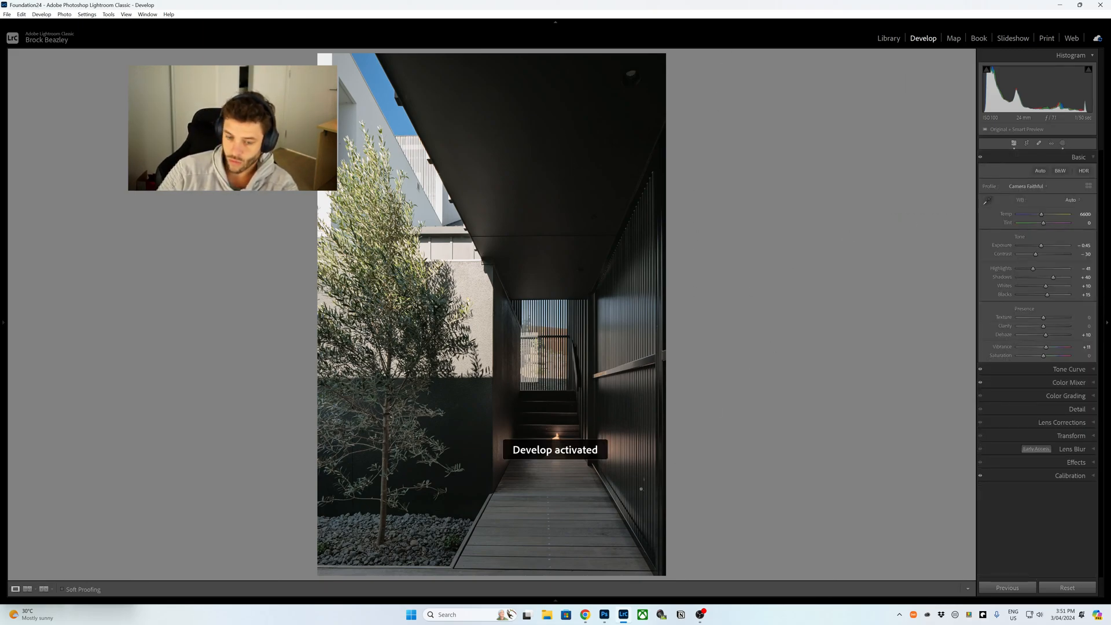
Open the photo of the white building and olive tree, add a luminance range mask limited to dark tones, and brighten the masked area
mouse_move(567, 603)
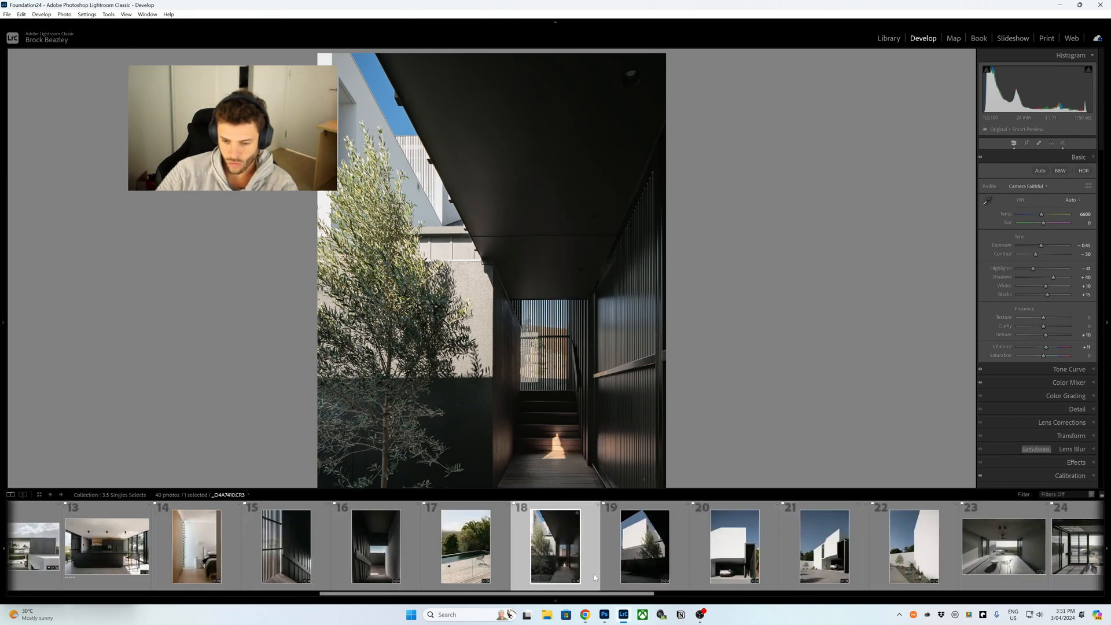
left_click(626, 564)
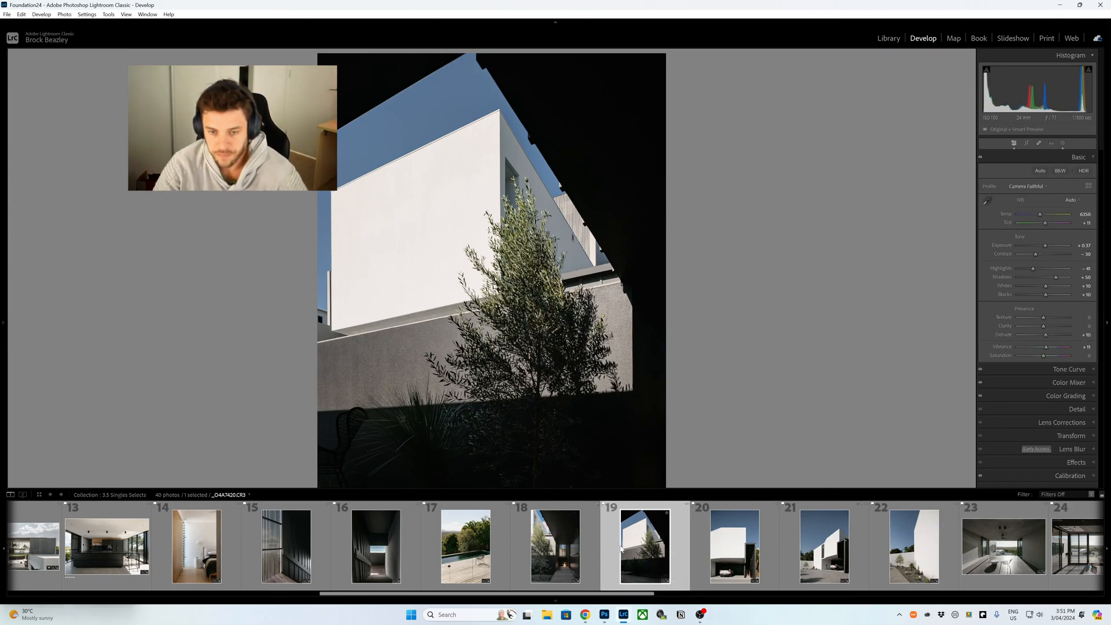
left_click(1062, 143)
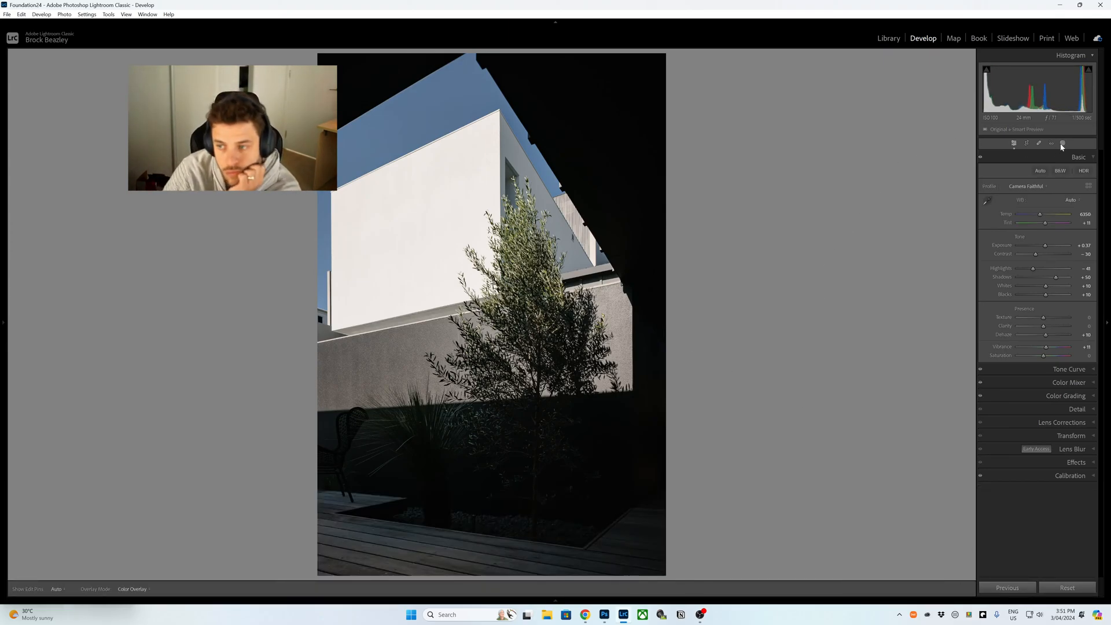
left_click(923, 69)
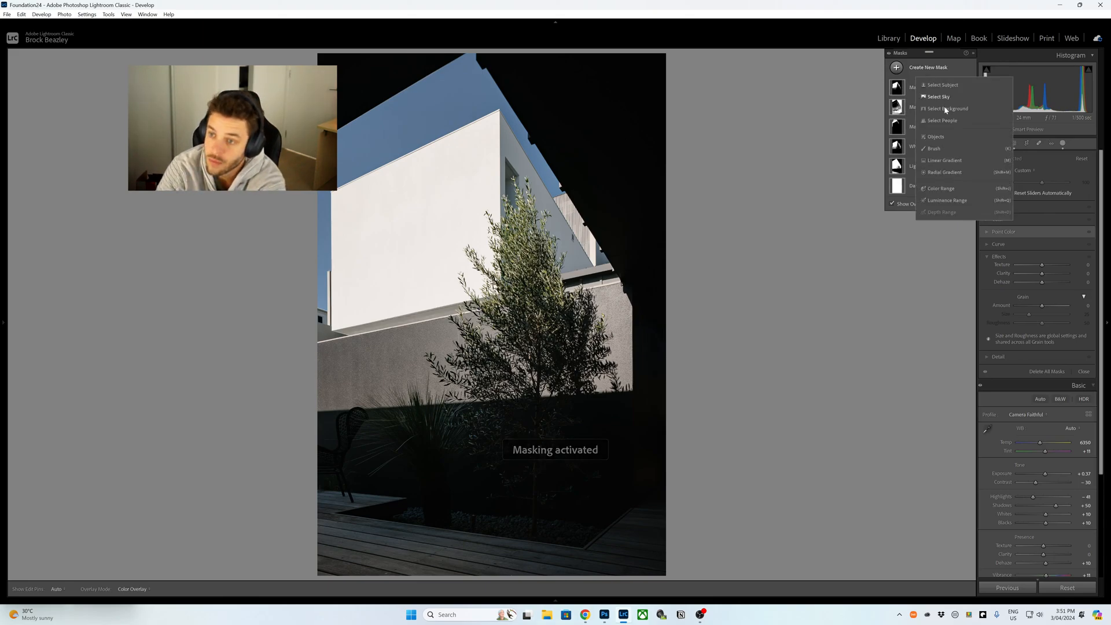
left_click(928, 189)
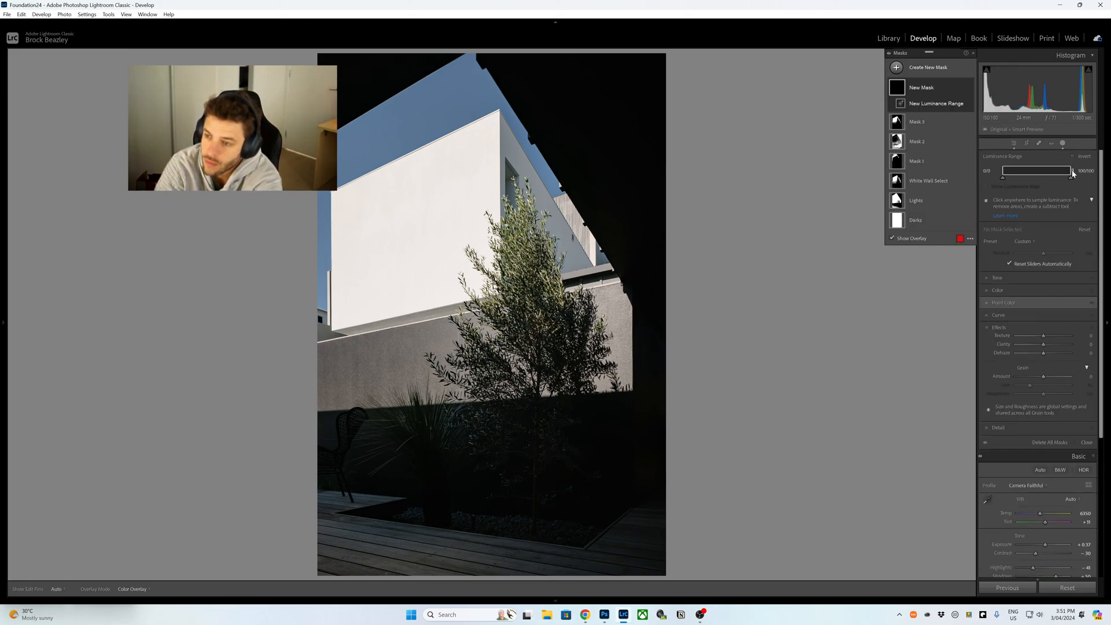
left_click_drag(1071, 177, 1036, 172)
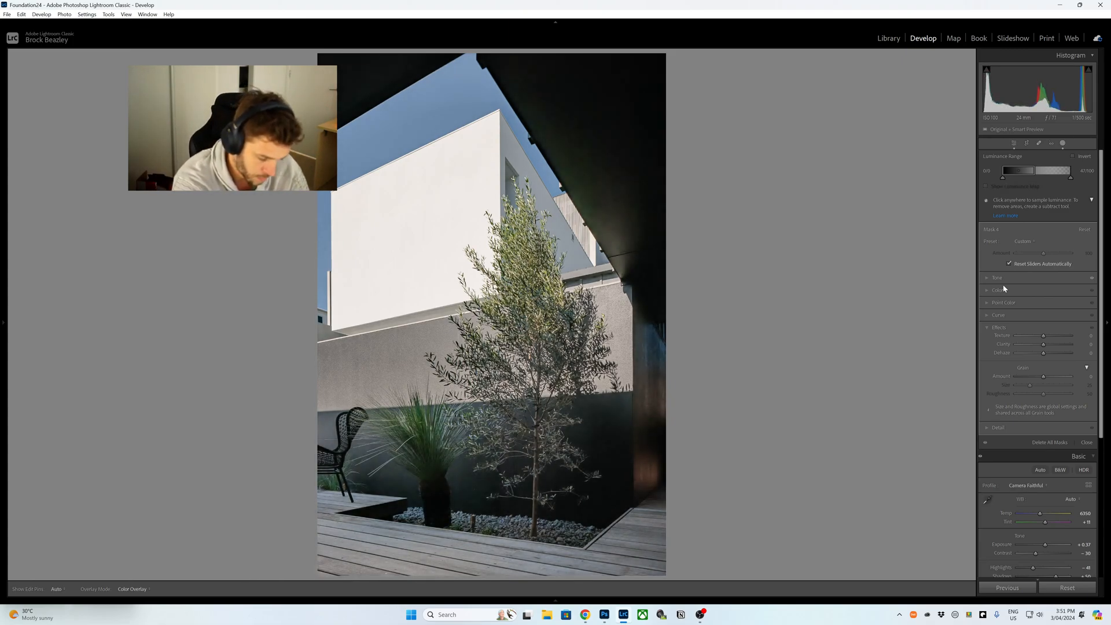
Restrict Mask 4 with an inverted subtract brush, painting its brightening back over the side wall, dark garden wall, plants and deck
key("k")
scroll(474, 465, "up", 3)
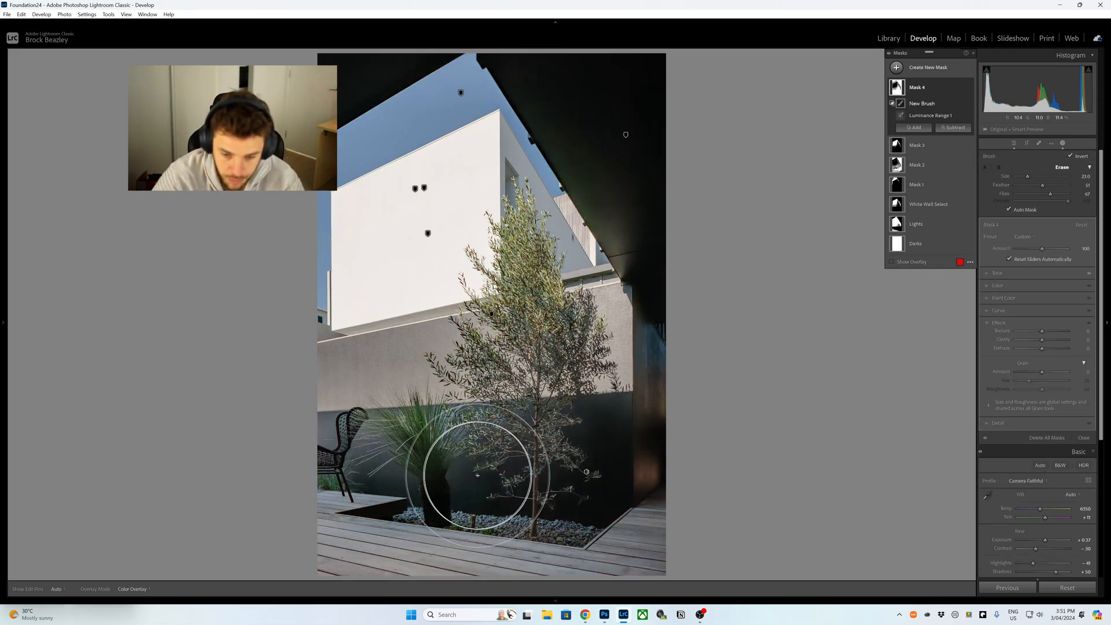
key("h")
scroll(591, 466, "down", 1)
scroll(638, 279, "up", 1)
left_click_drag(640, 280, 608, 466)
left_click_drag(446, 484, 339, 463)
scroll(460, 487, "up", 3)
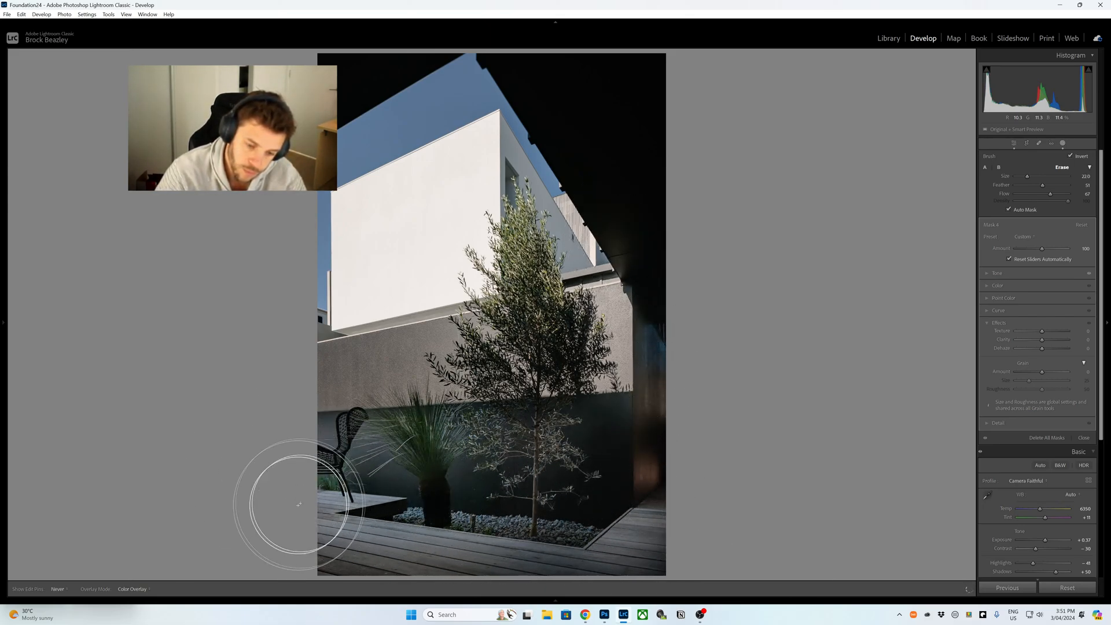
scroll(280, 519, "down", 3)
scroll(323, 434, "down", 6)
scroll(461, 412, "up", 6)
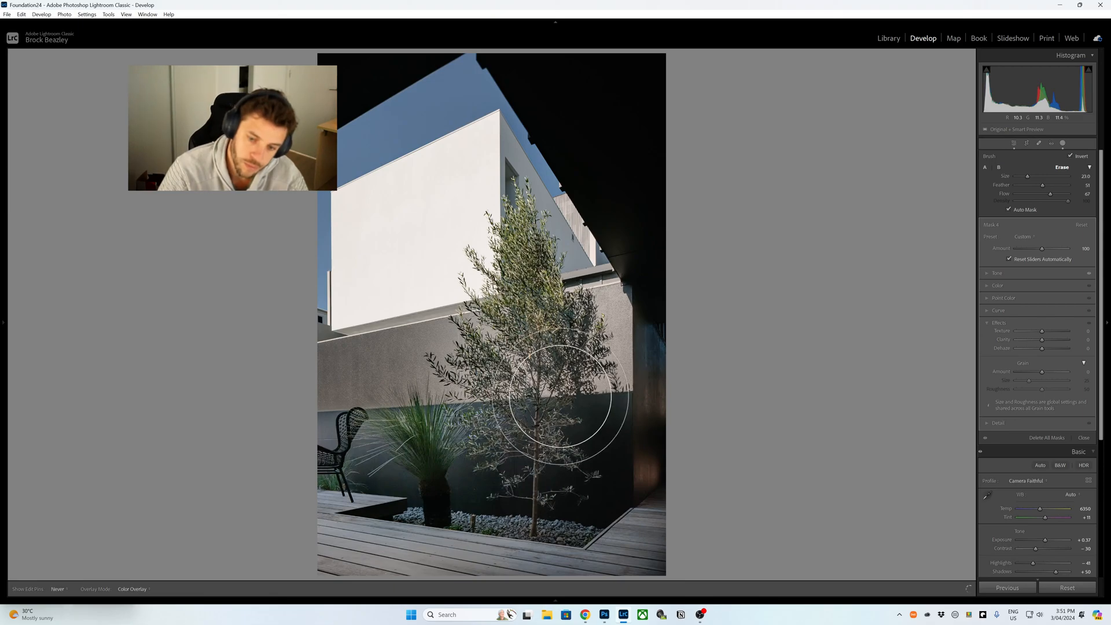
Resize the brush and paint Mask 4's brightening back over the rest of the shaded courtyard and the dark ceiling overhang
key("h")
scroll(508, 478, "up", 1)
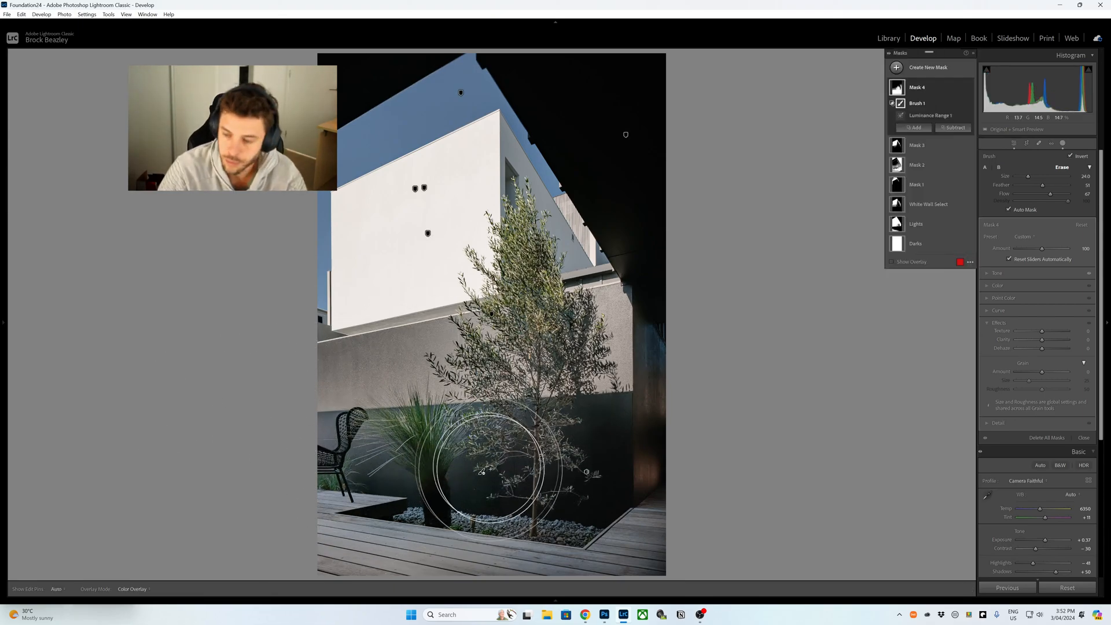
key("h")
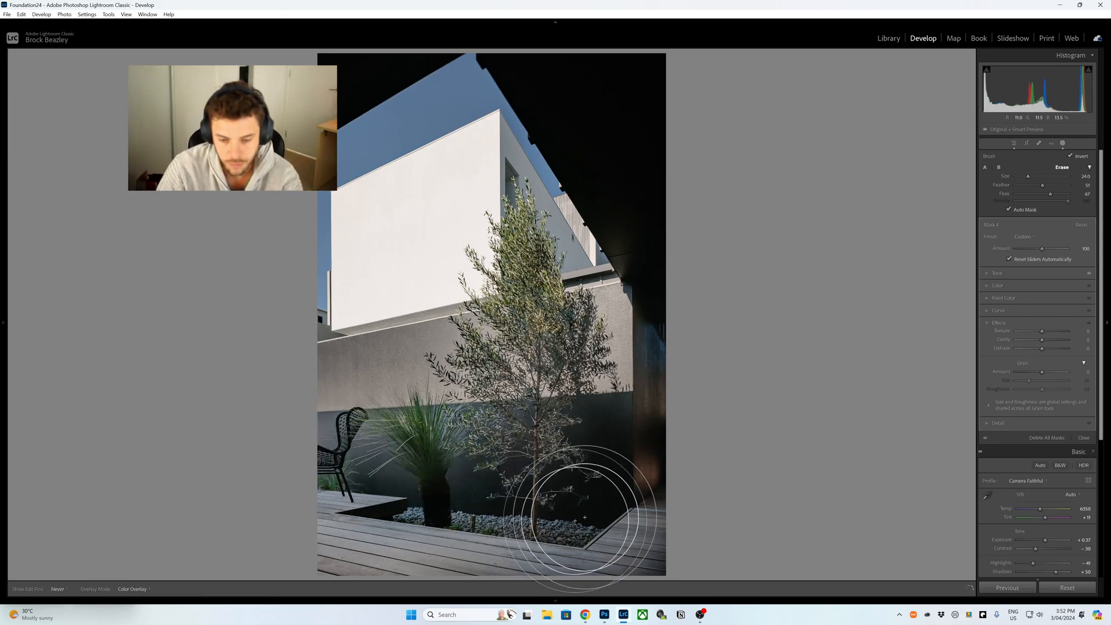
key("h")
scroll(607, 177, "up", 1)
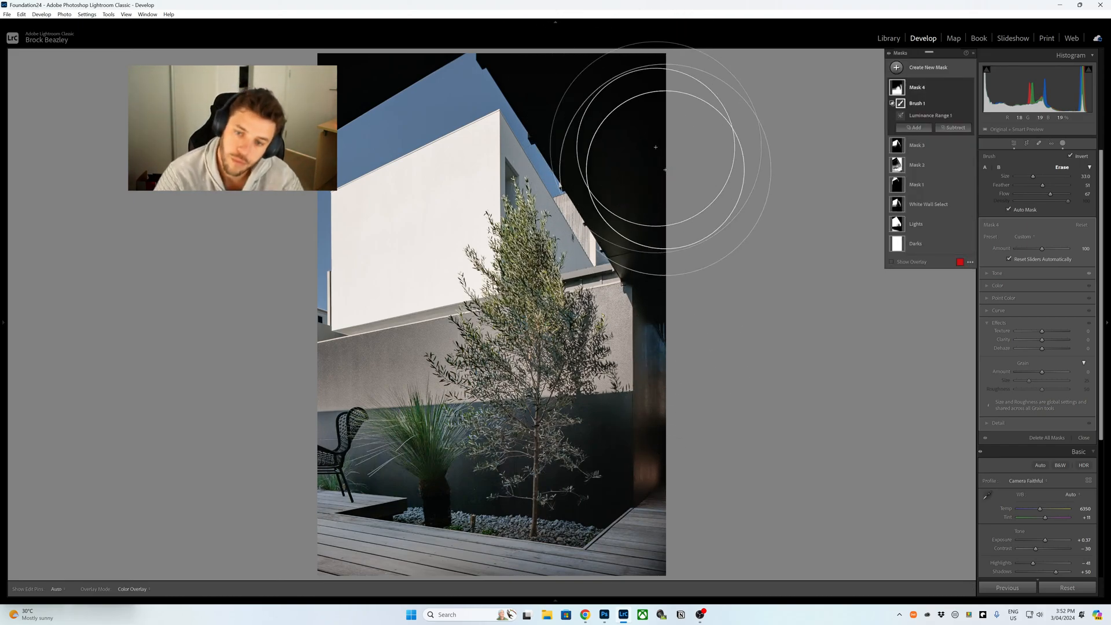
key("h")
scroll(565, 101, "up", 2)
scroll(637, 174, "down", 3)
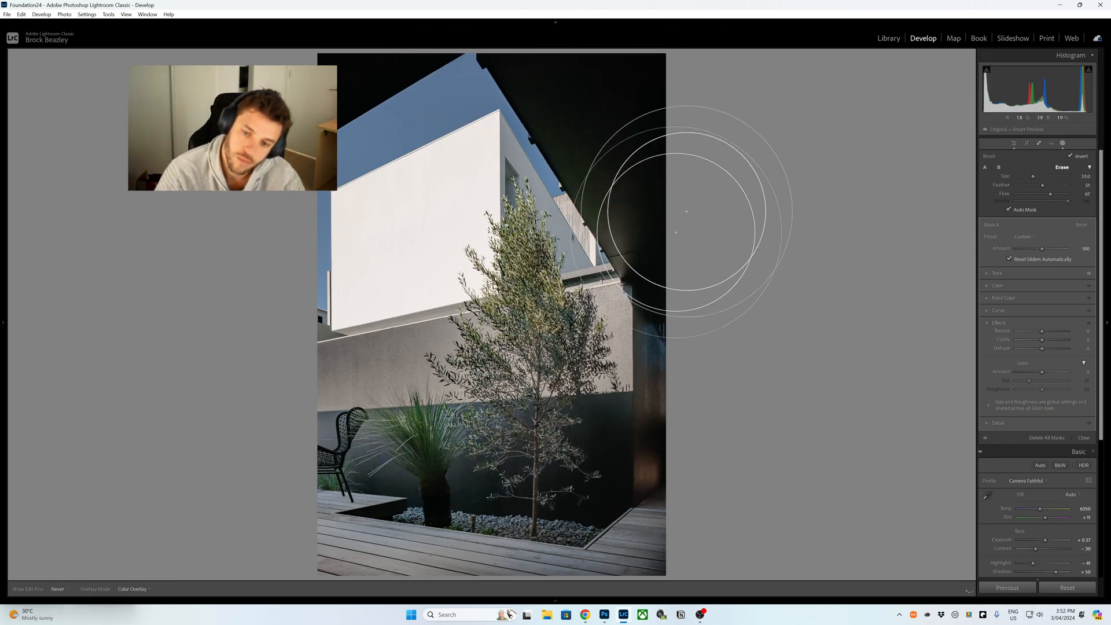
key("h")
key("h")
key("h")
key("h")
key("h")
key("h")
key("h")
scroll(553, 360, "down", 2)
right_click(533, 307)
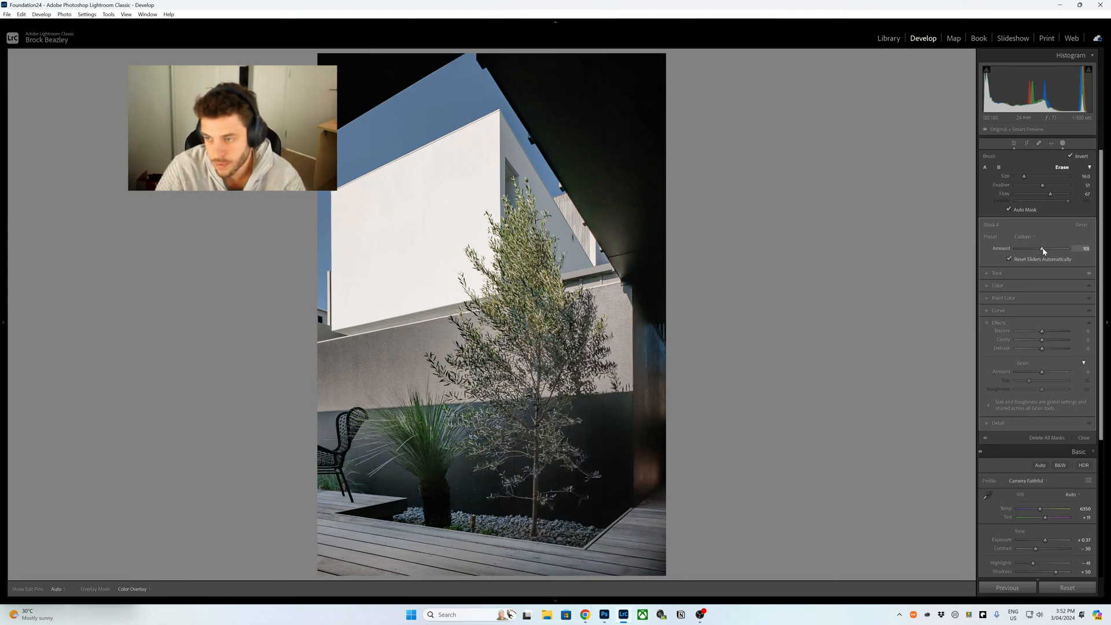
Reduce Mask 4's amount to 27 and close masking for the courtyard photo
left_click_drag(1039, 252, 1022, 258)
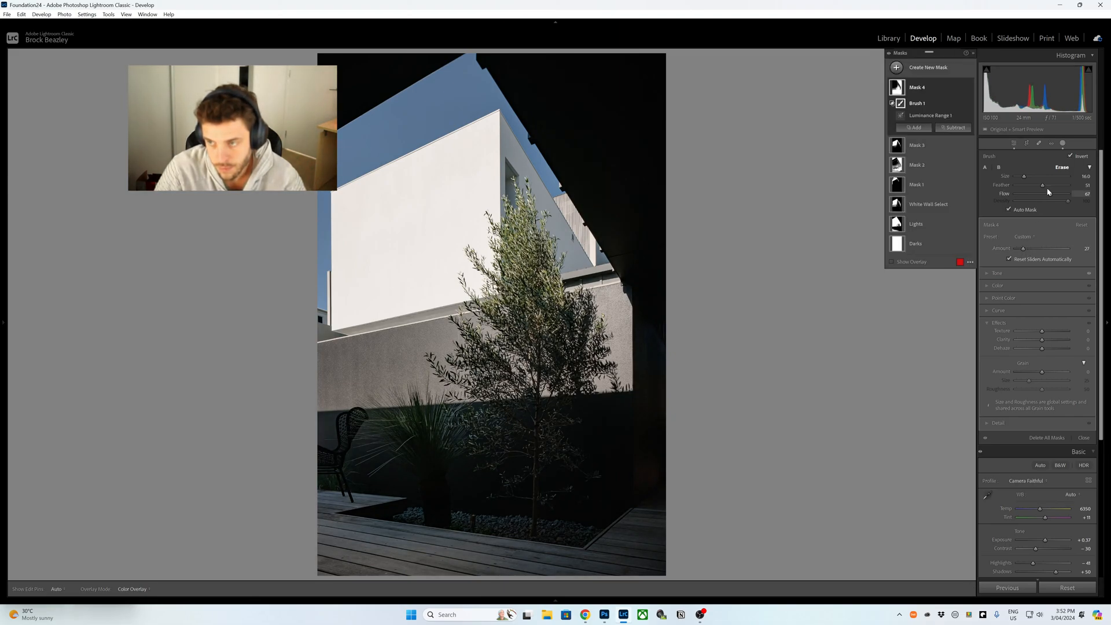
left_click(1013, 143)
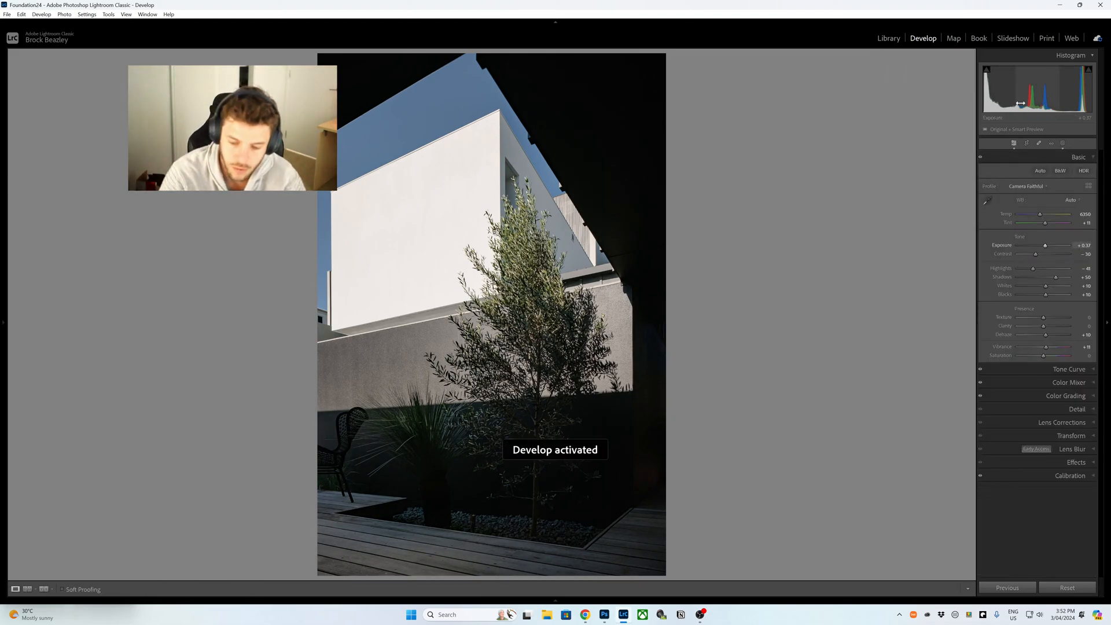
In the next photo, lower exposure to +0.95 and add a brightening luminance range mask sampled from the dark garage wall, extending its upper limit
key("Right")
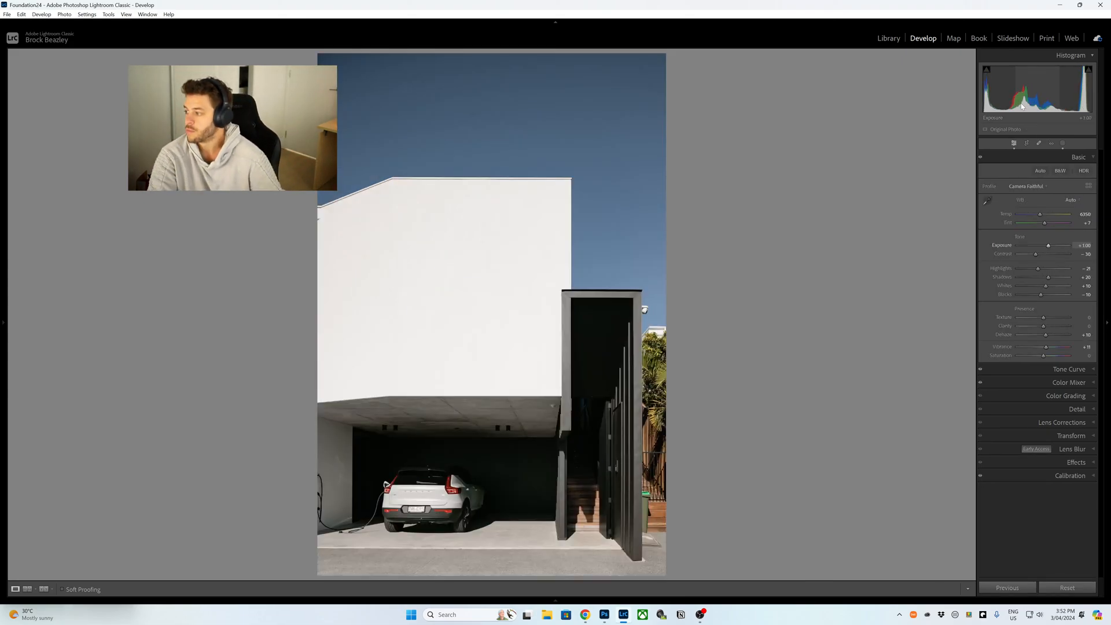
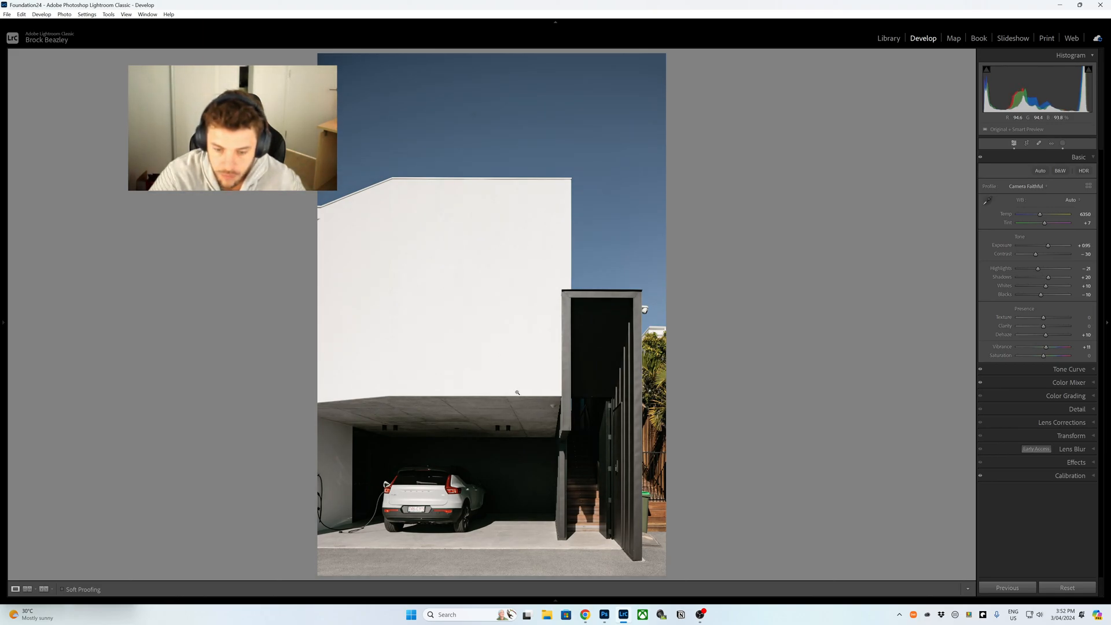
left_click(1062, 143)
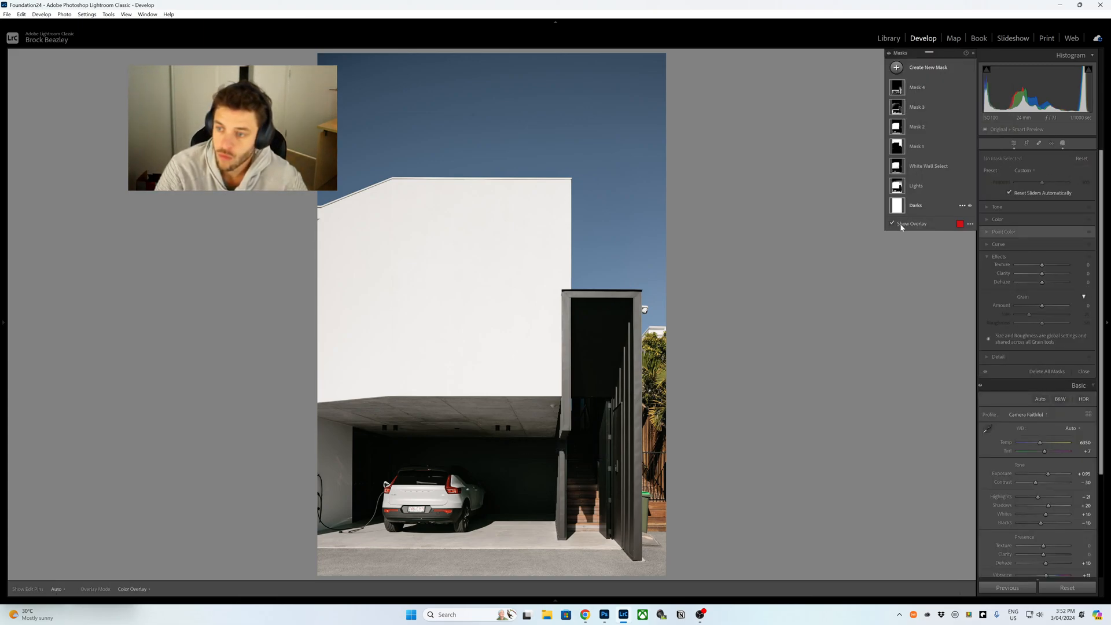
key("shift+q")
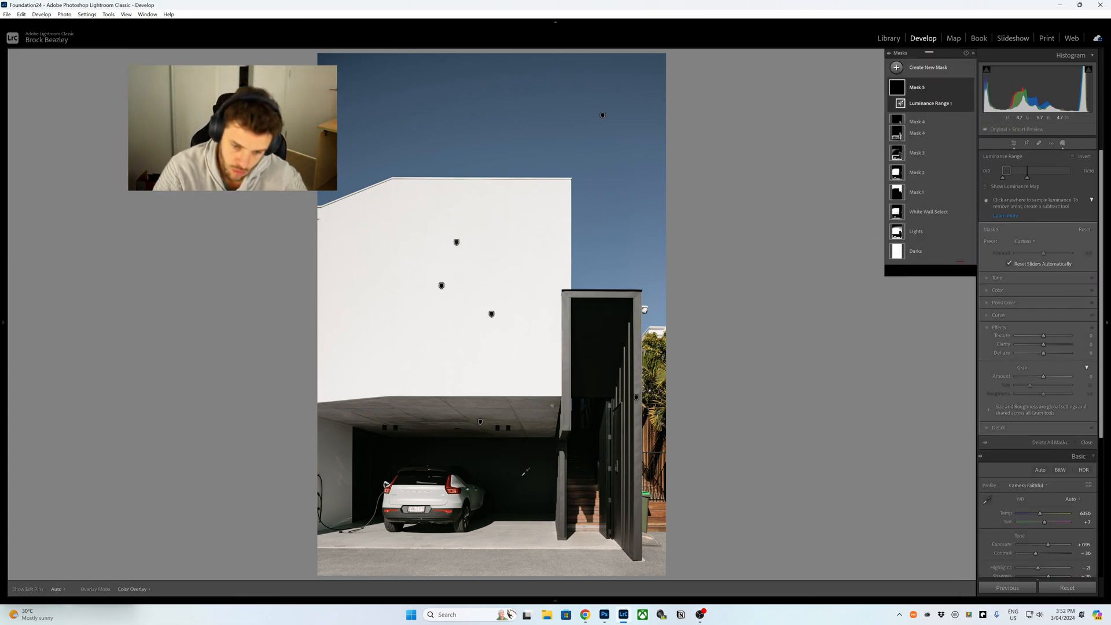
left_click(523, 474)
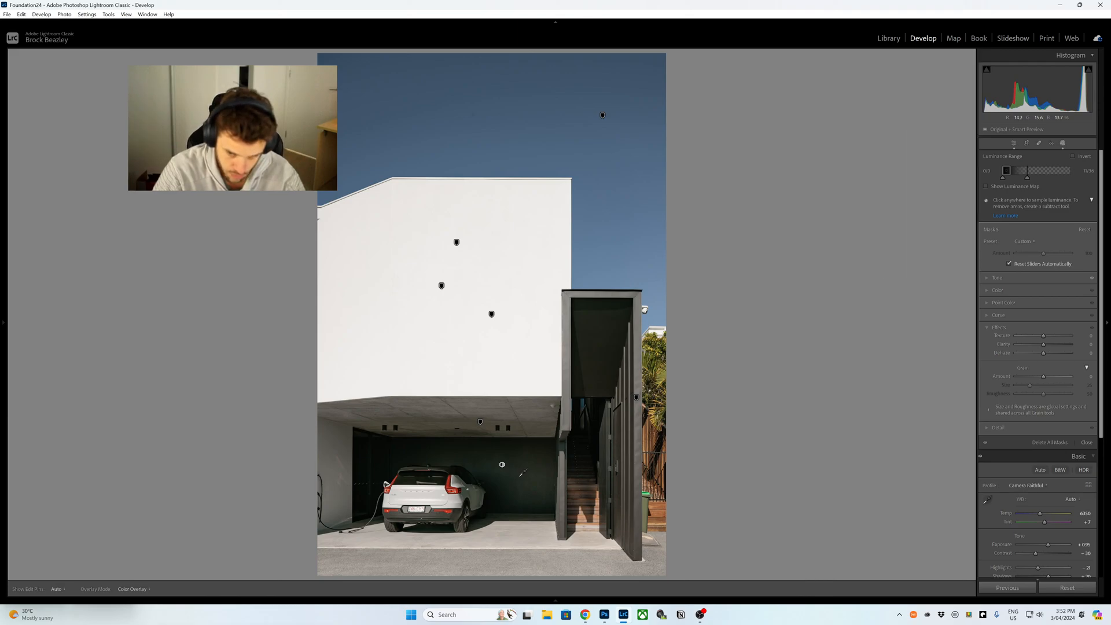
left_click_drag(1027, 178, 1041, 181)
Restrict Mask 5 with an inverted subtract brush at flow 16, painting its brightening back over the entry overhang, stairwell and dark battens
key("shift+k")
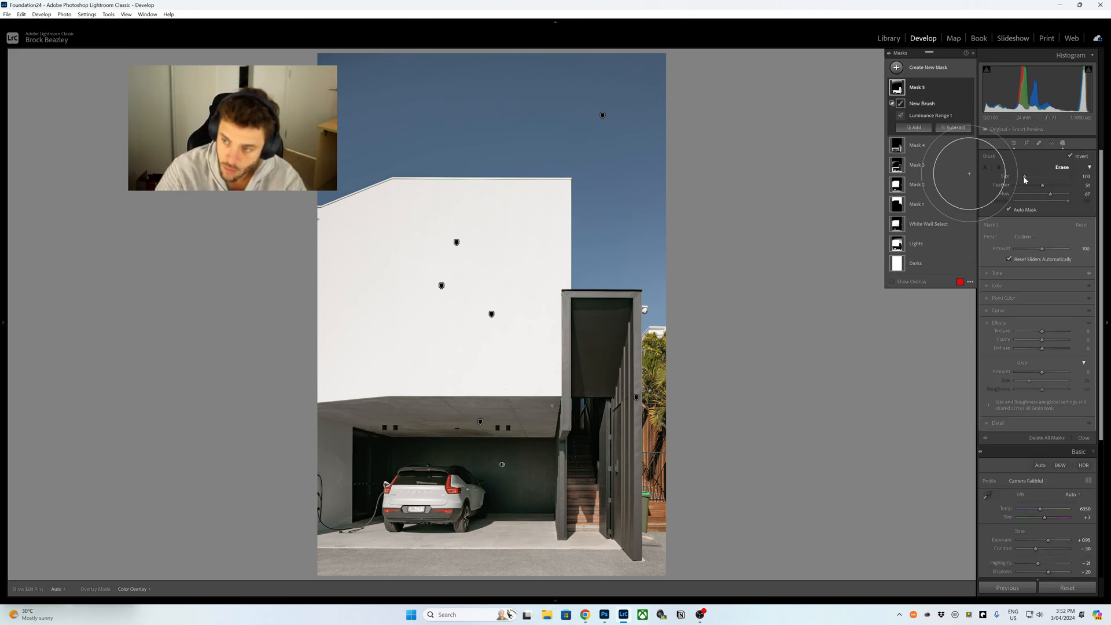
left_click(1023, 193)
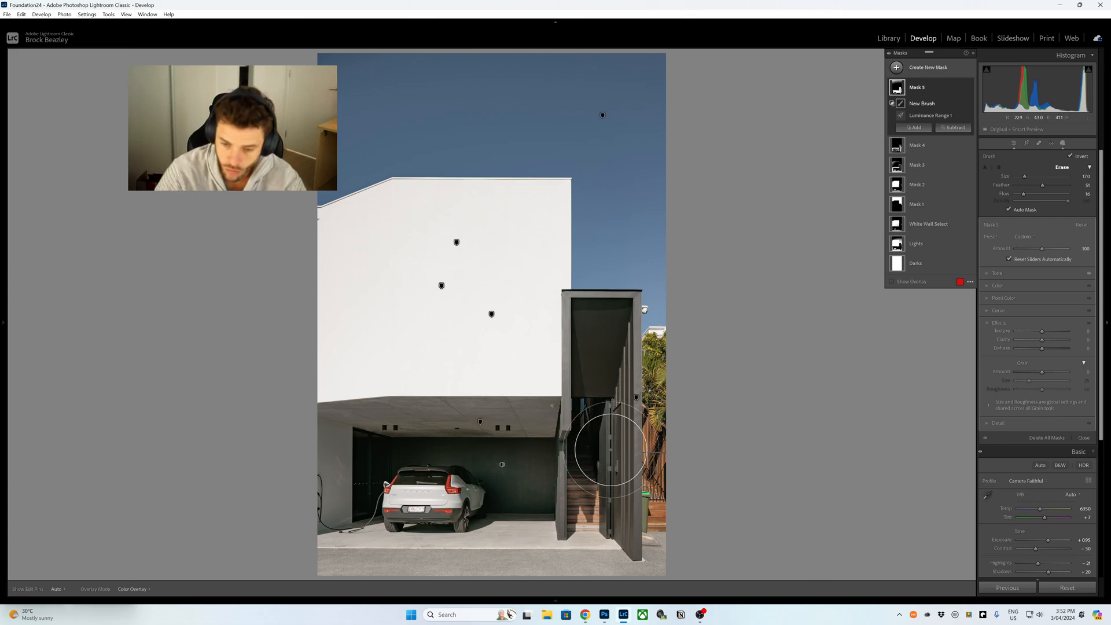
key("h")
scroll(602, 440, "down", 3)
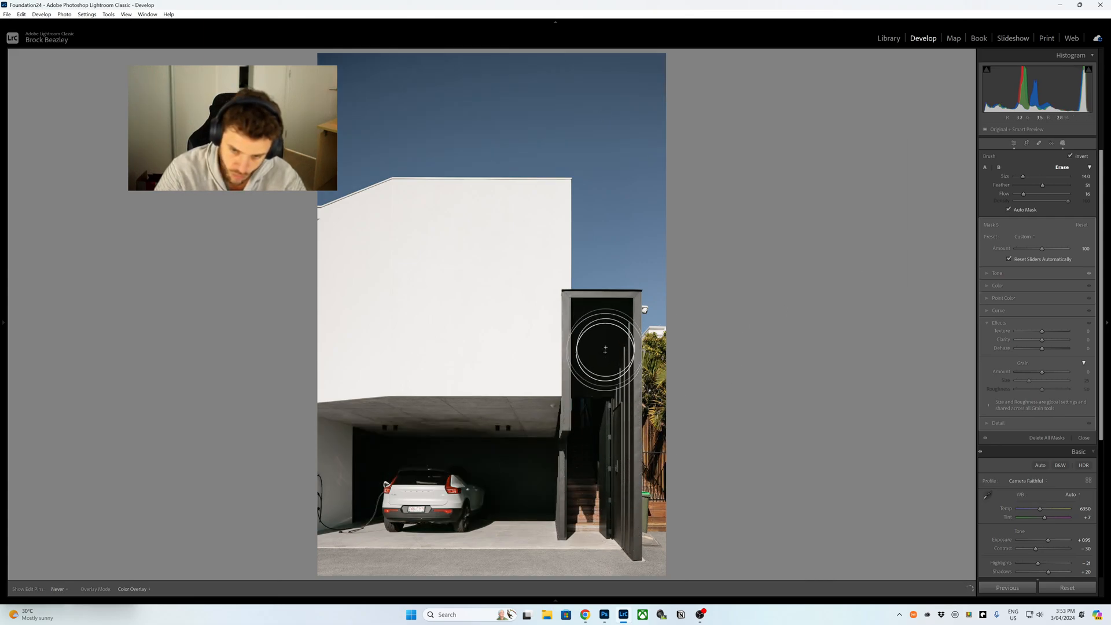
scroll(585, 449, "down", 3)
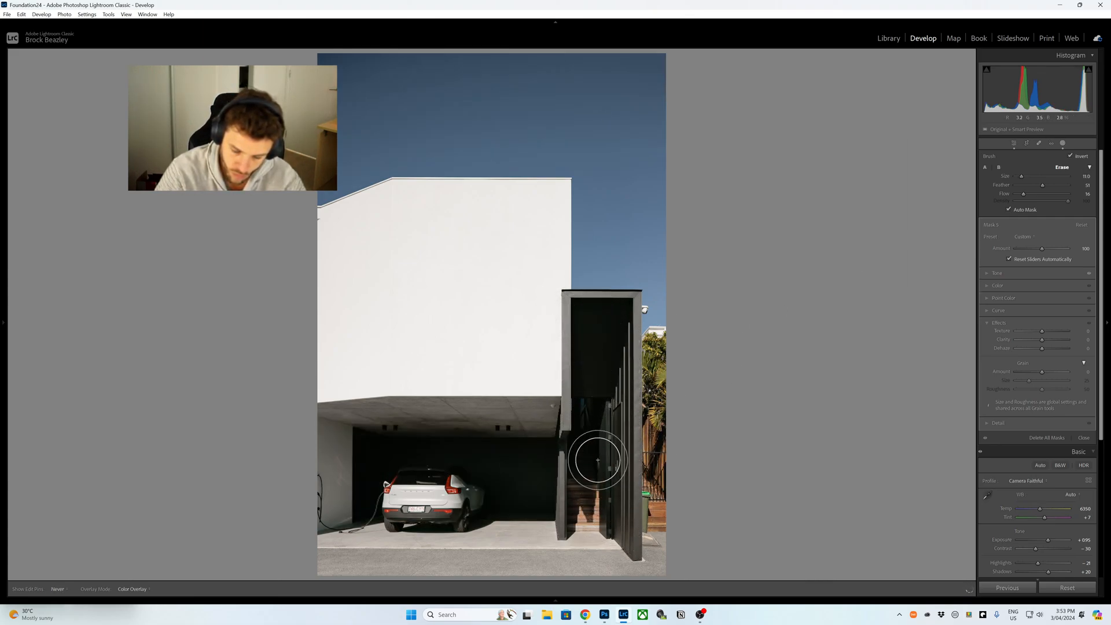
scroll(595, 376, "up", 5)
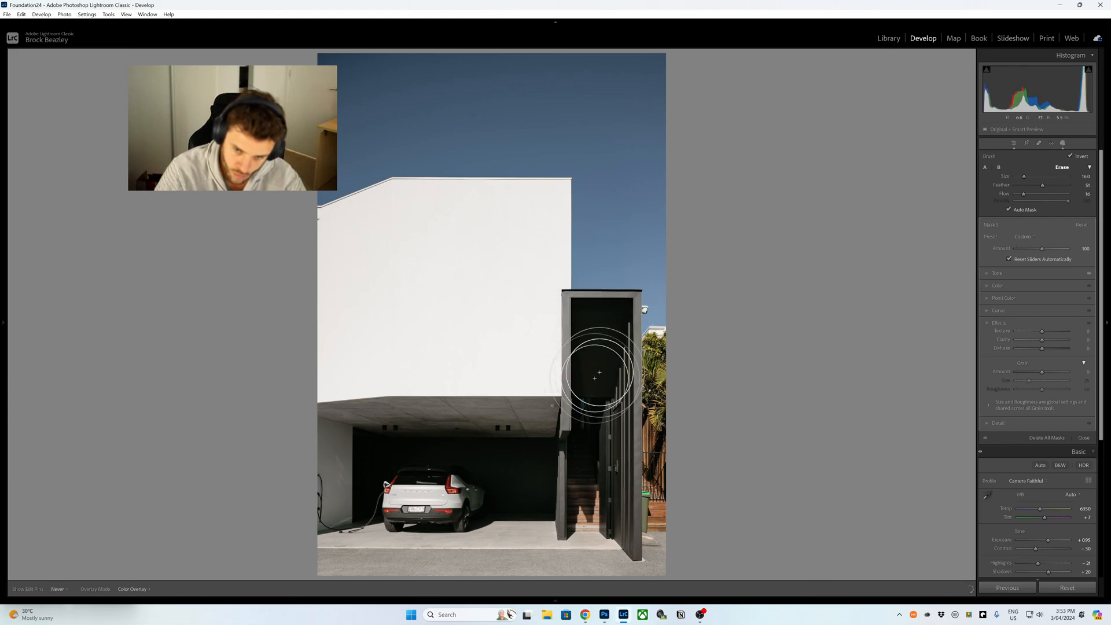
scroll(609, 499, "down", 2)
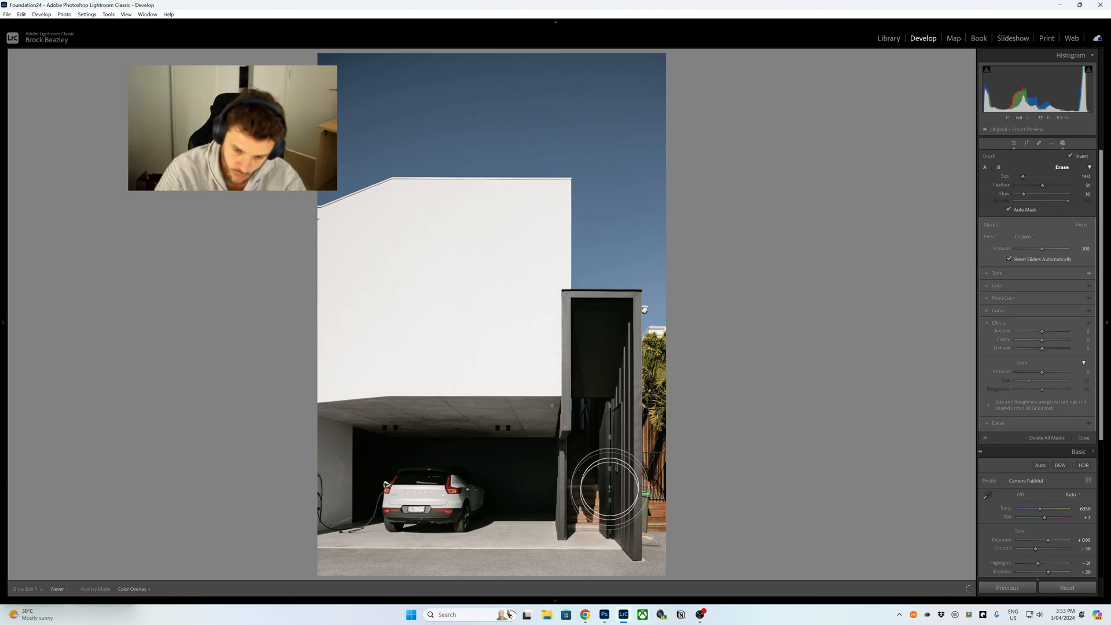
Resize the brush and paint Mask 5's brightening back over the garage's walls, the area around the car and the stairwell
scroll(529, 484, "up", 6)
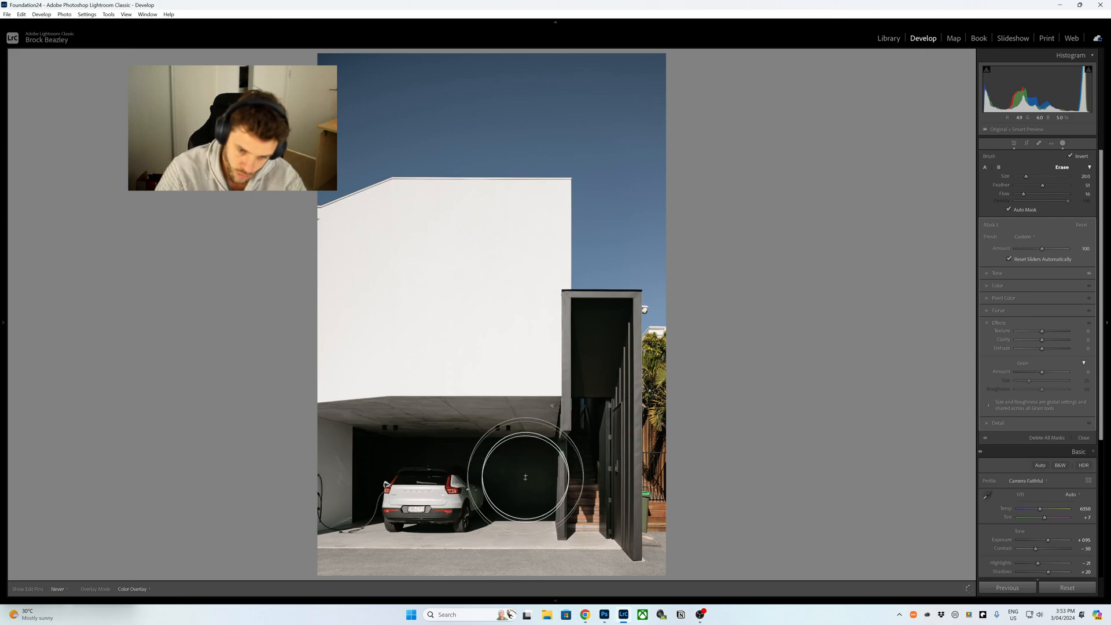
scroll(323, 446, "up", 4)
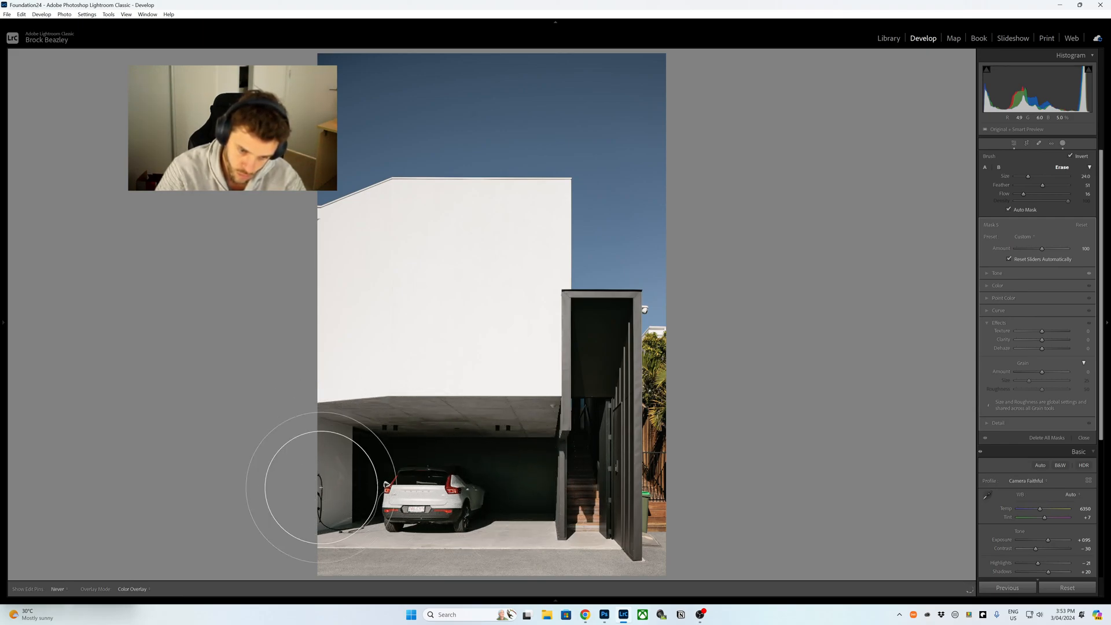
scroll(399, 481, "down", 6)
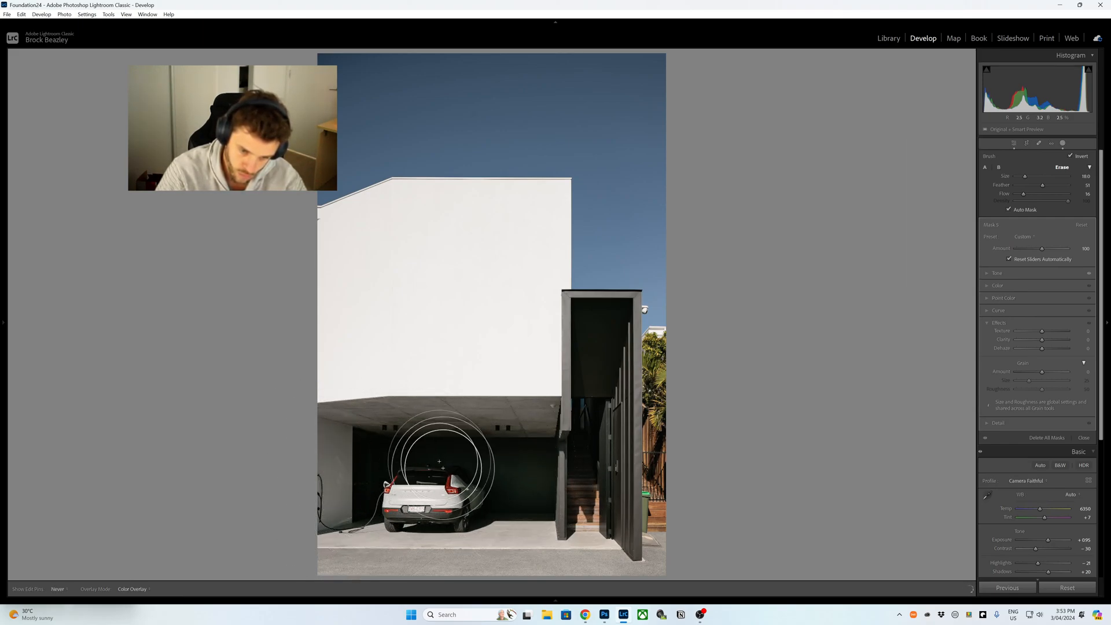
scroll(428, 450, "up", 1)
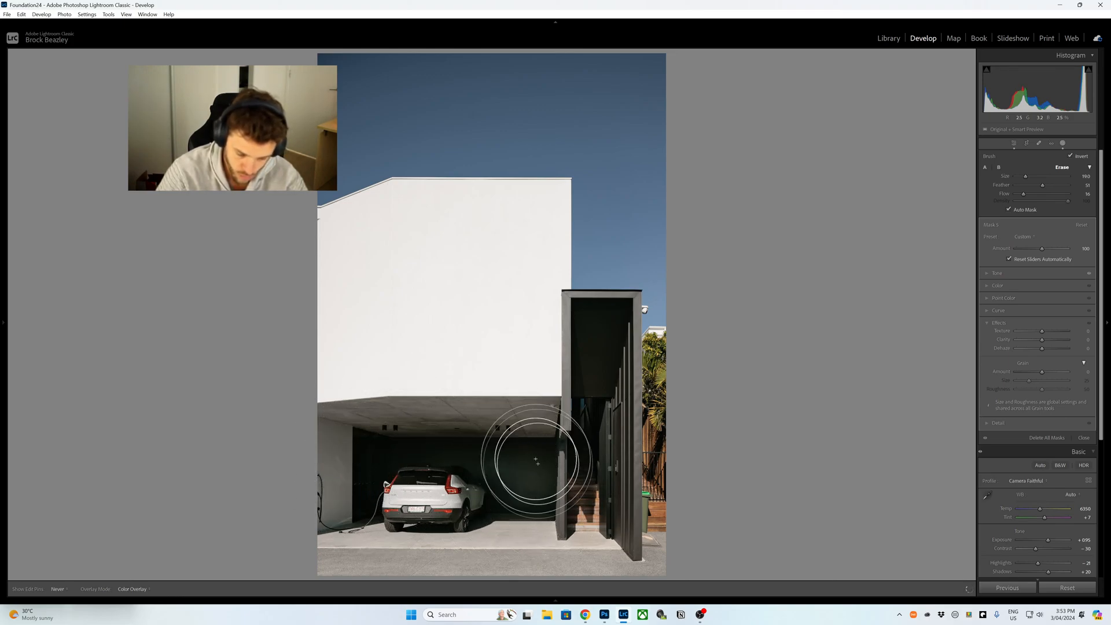
scroll(539, 467, "down", 3)
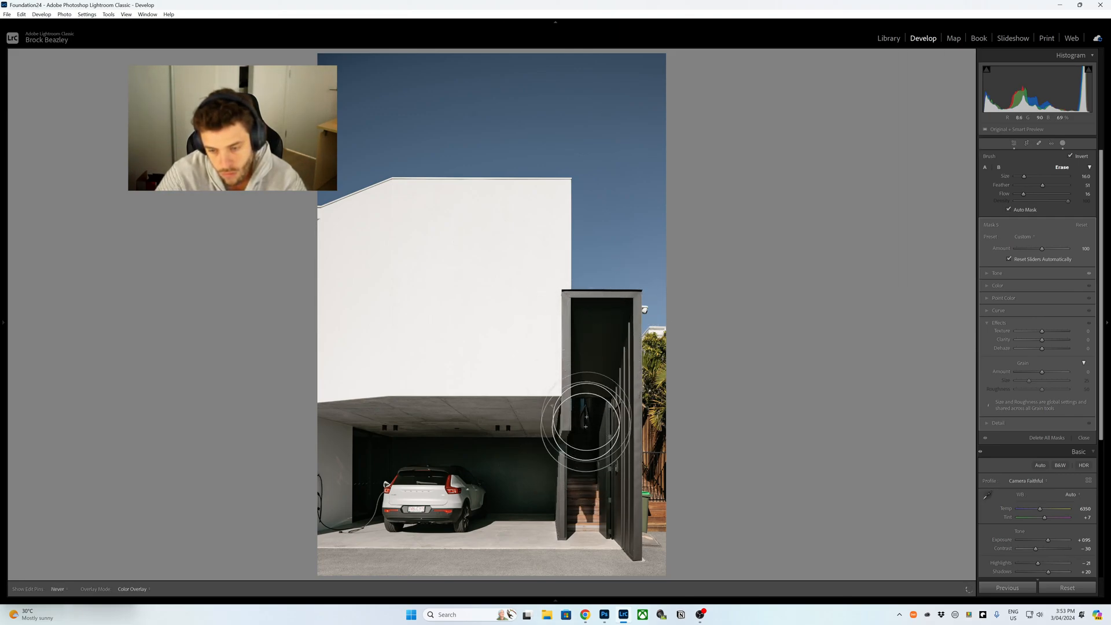
scroll(596, 431, "down", 2)
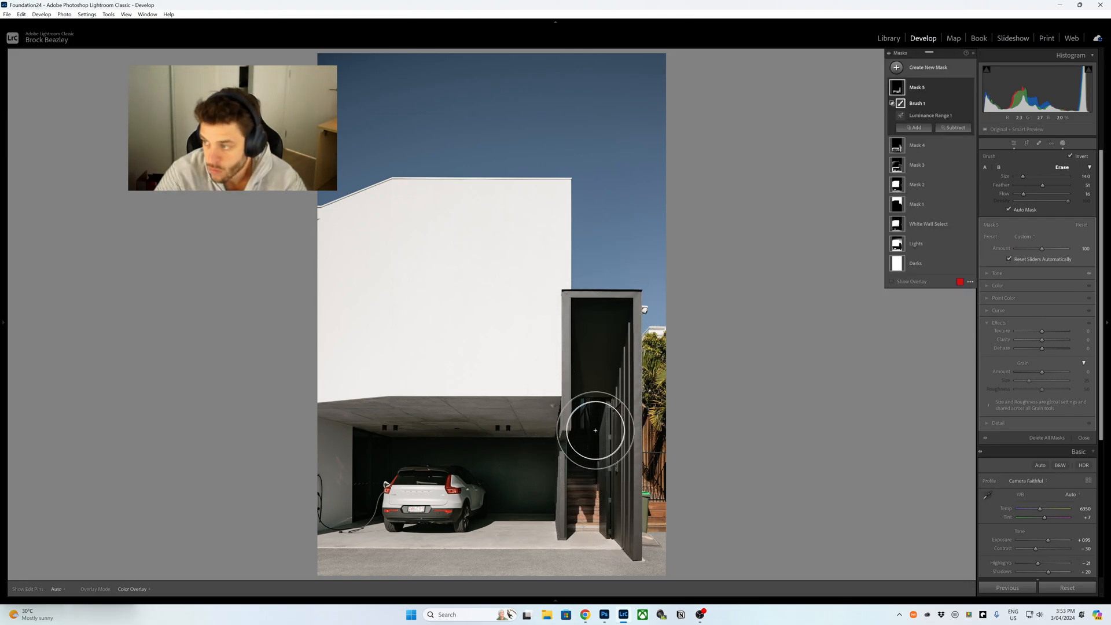
scroll(578, 399, "up", 2)
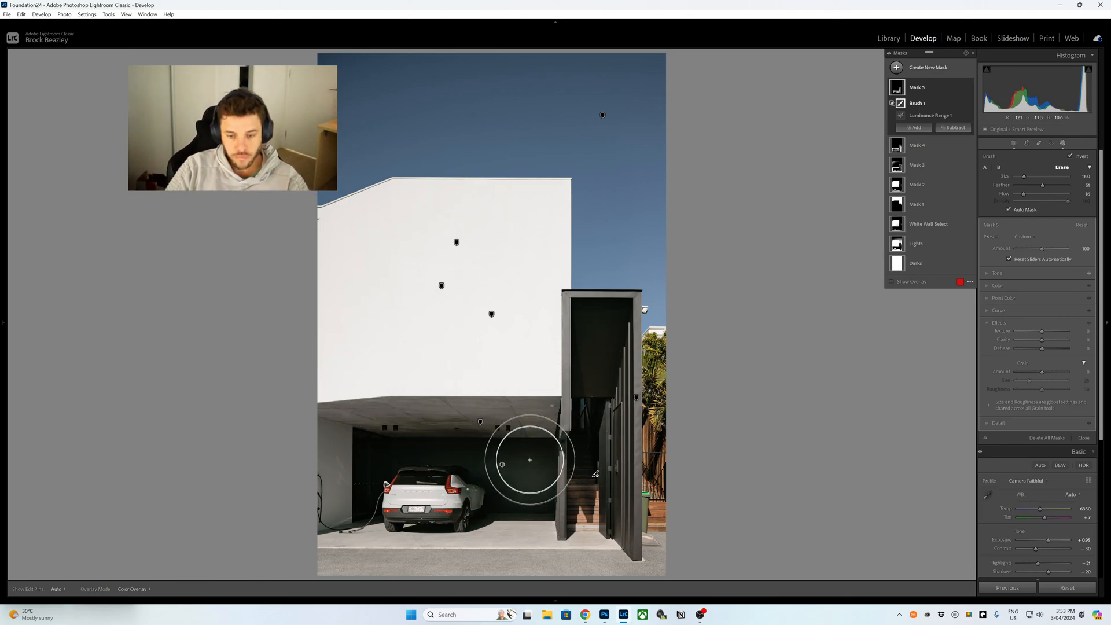
Even out Mask 5's brightening with more brush strokes over the garage's dark rear wall, side wall and entry overhang
key("h")
scroll(346, 442, "down", 2)
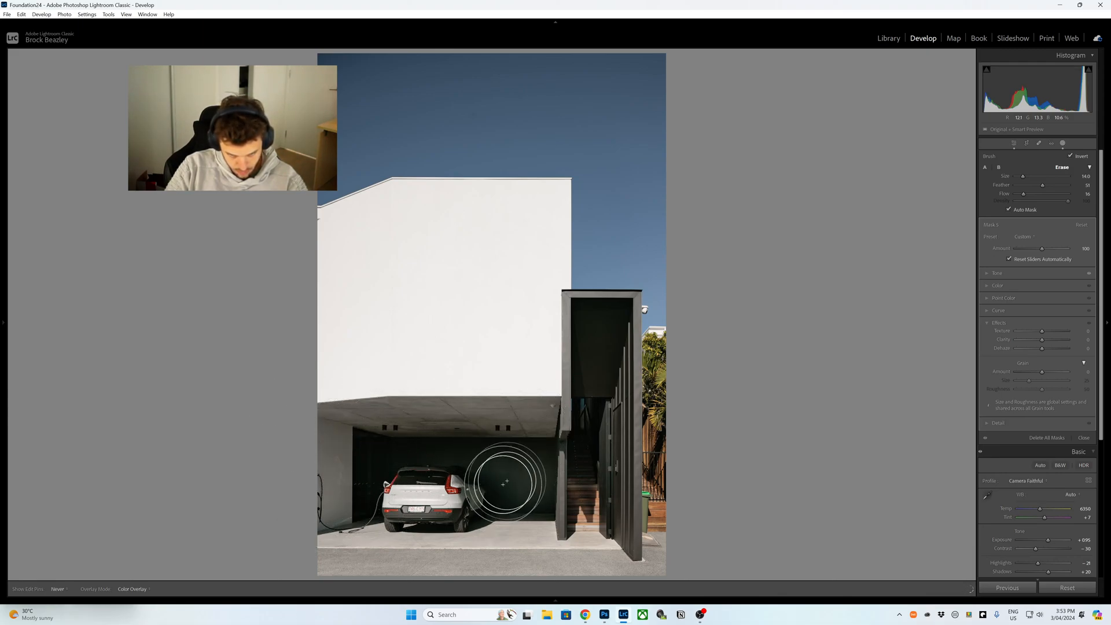
key("h")
scroll(486, 446, "up", 5)
key("h")
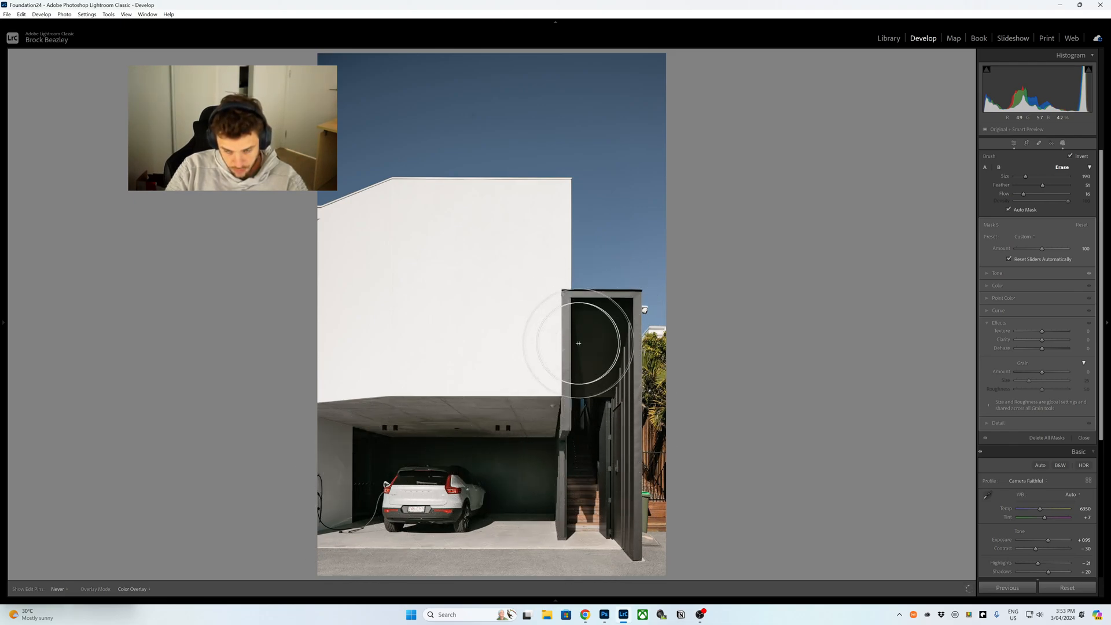
scroll(535, 477, "down", 5)
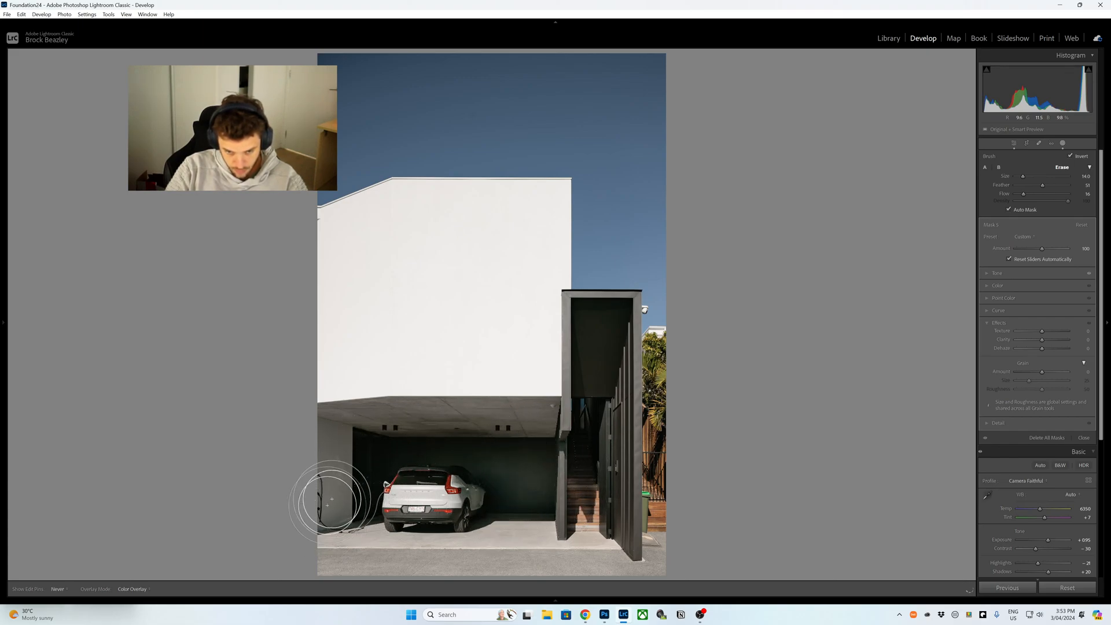
key("h")
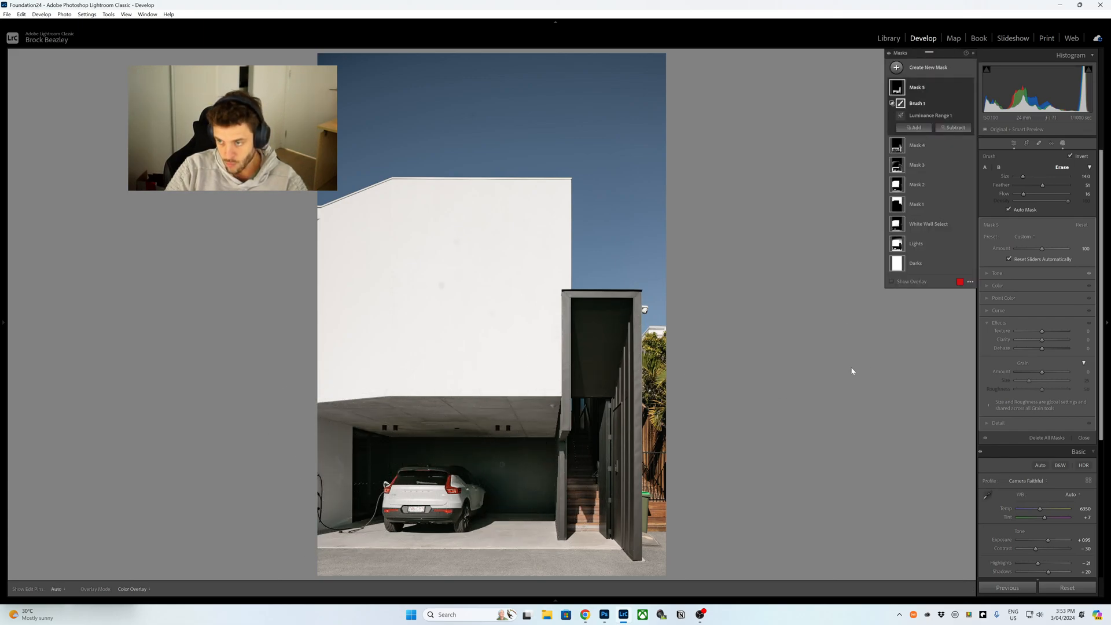
Sample the garage wall's dark green in Mask 5's Point Color and lower its saturation shift to -36
left_click(1000, 325)
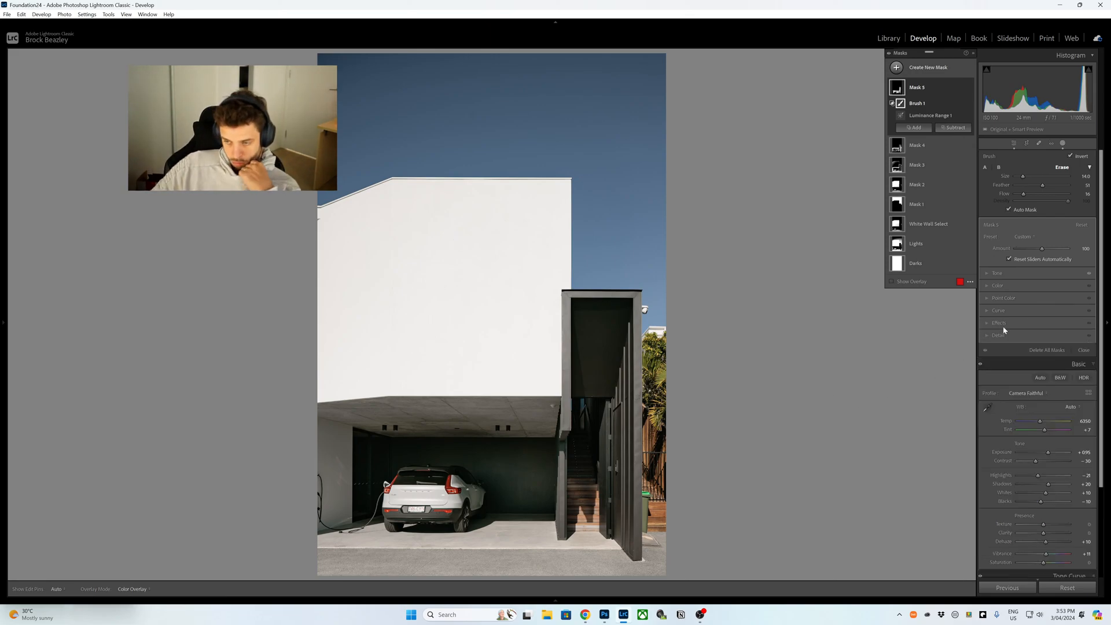
left_click(1006, 298)
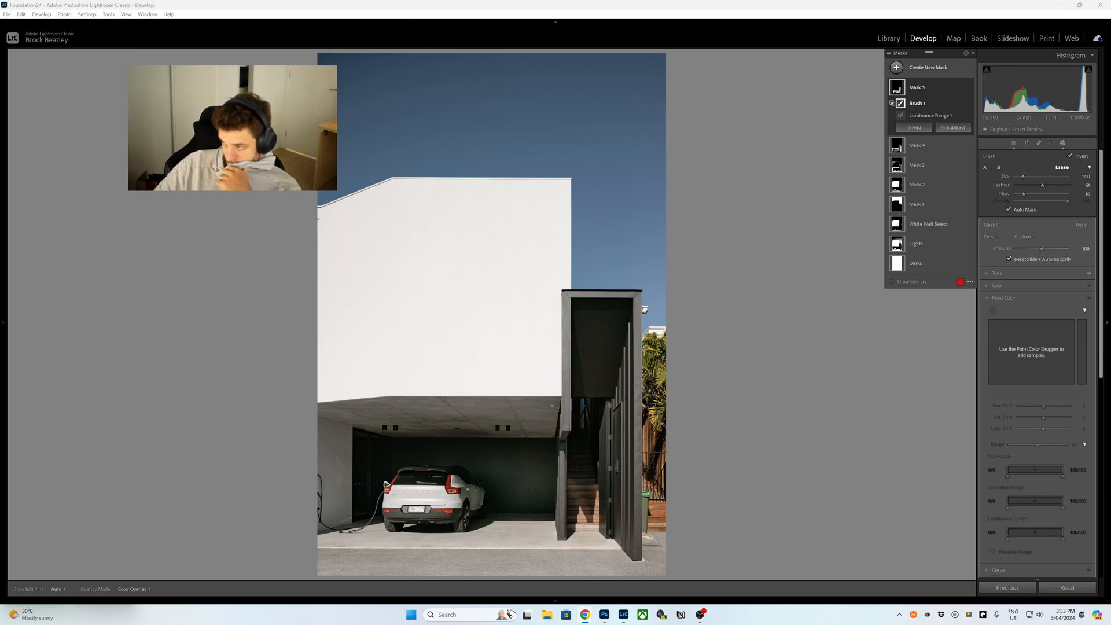
left_click(993, 311)
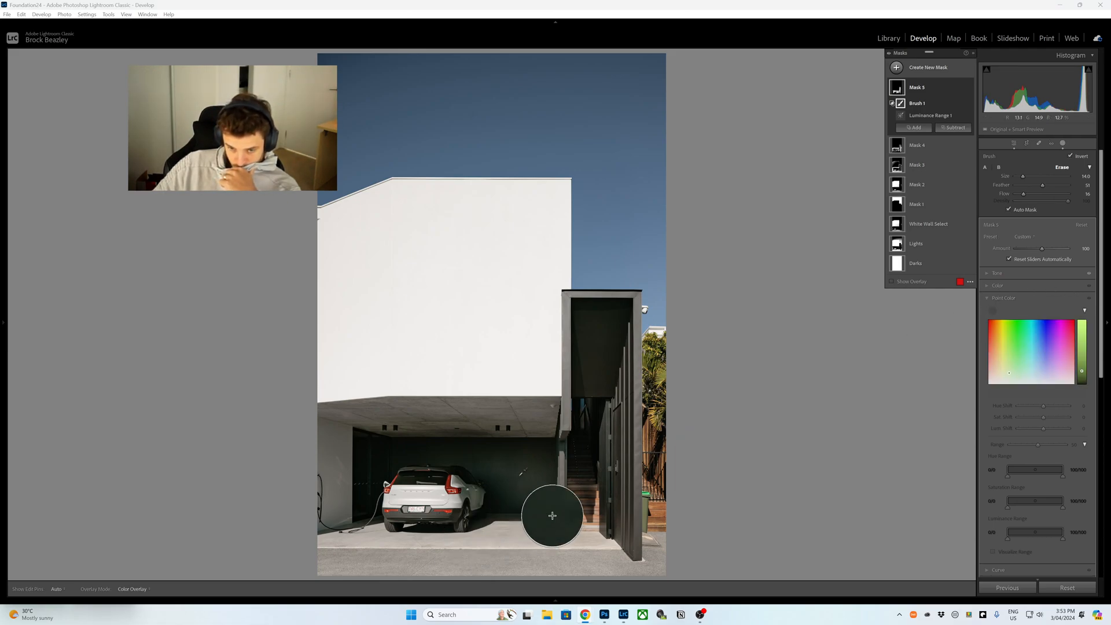
left_click(570, 511)
left_click_drag(1045, 420, 1036, 420)
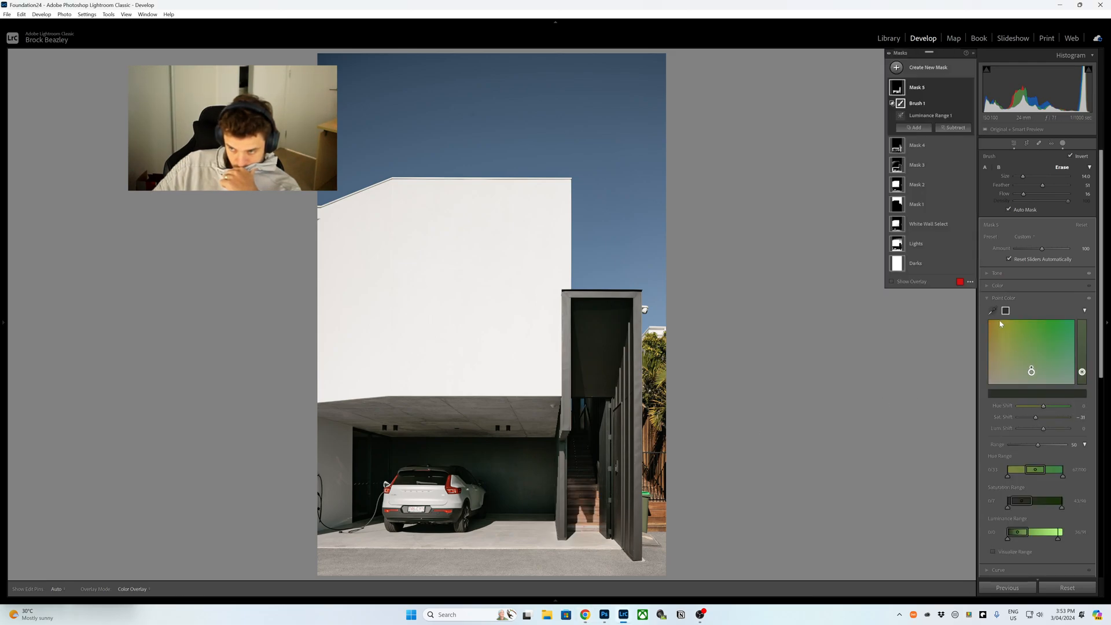
left_click(633, 403)
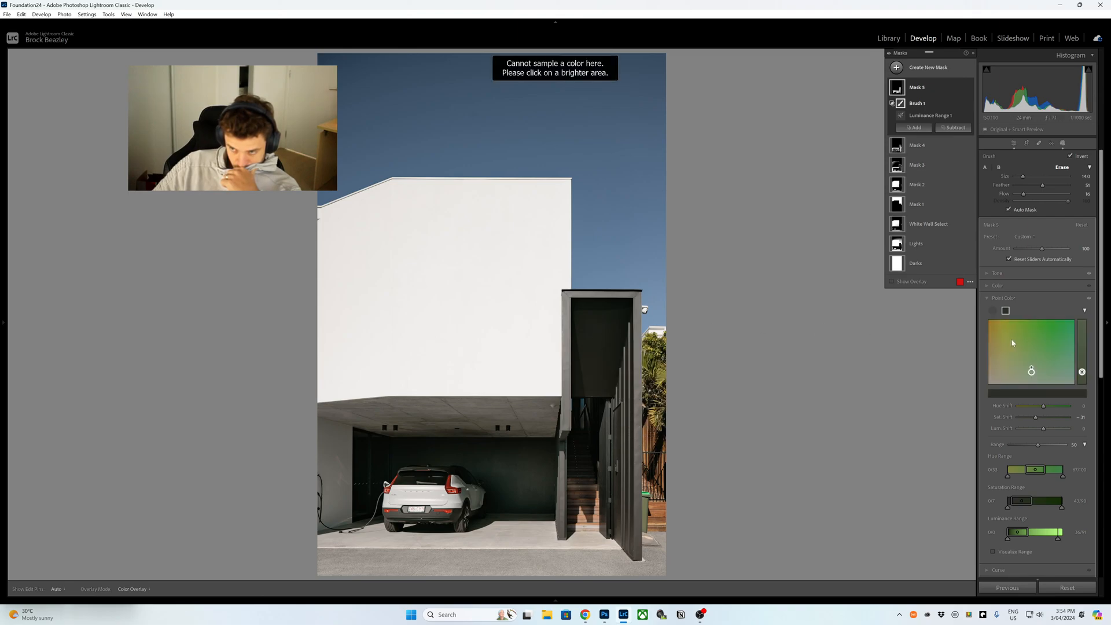
left_click_drag(1043, 425, 1039, 425)
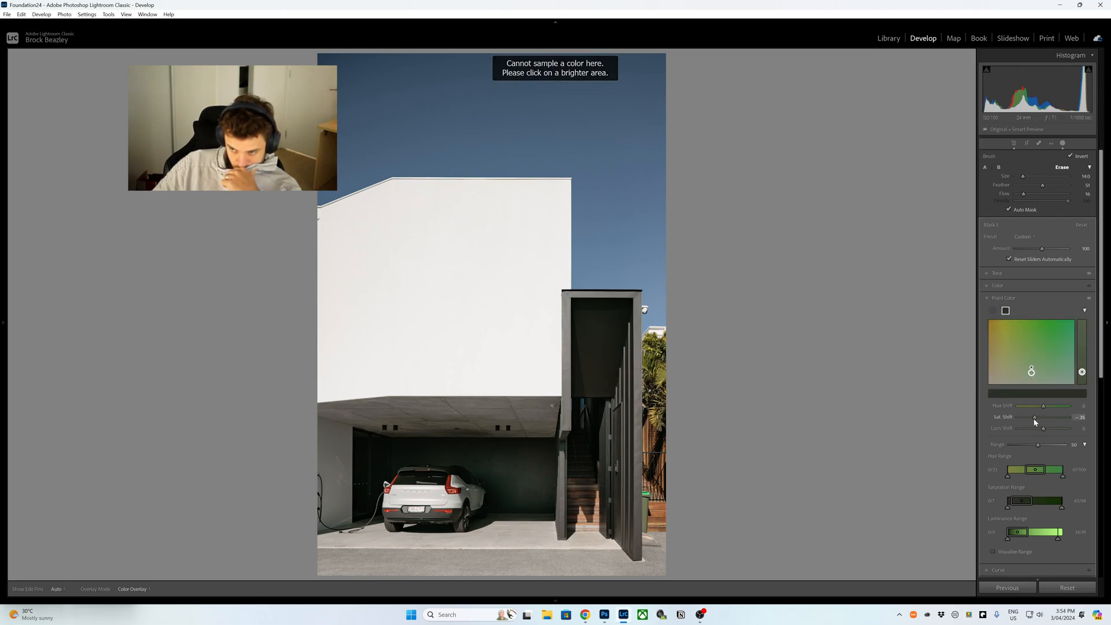
Sample a second Point Color from the dark garage area beside the car and lower its saturation shift to -26
left_click(992, 312)
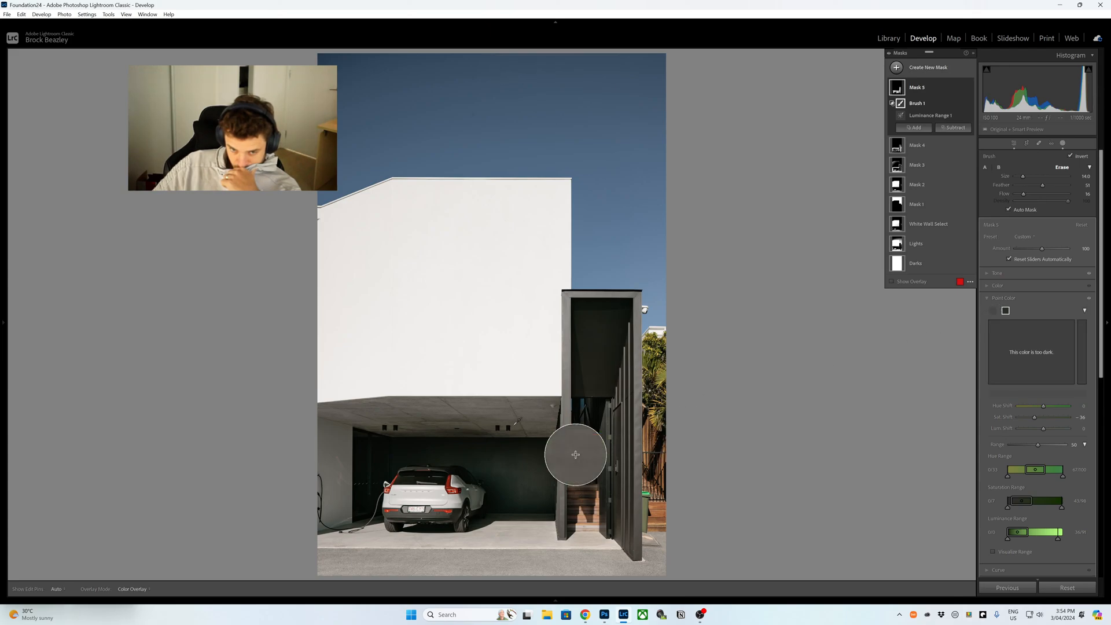
left_click(468, 467)
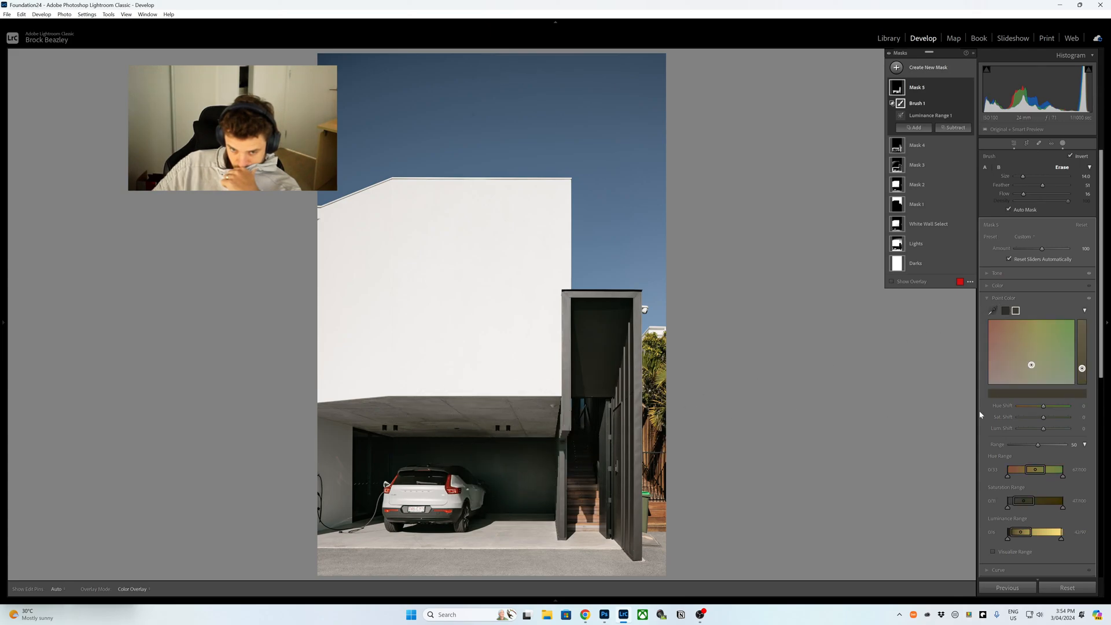
scroll(1039, 424, "down", 5)
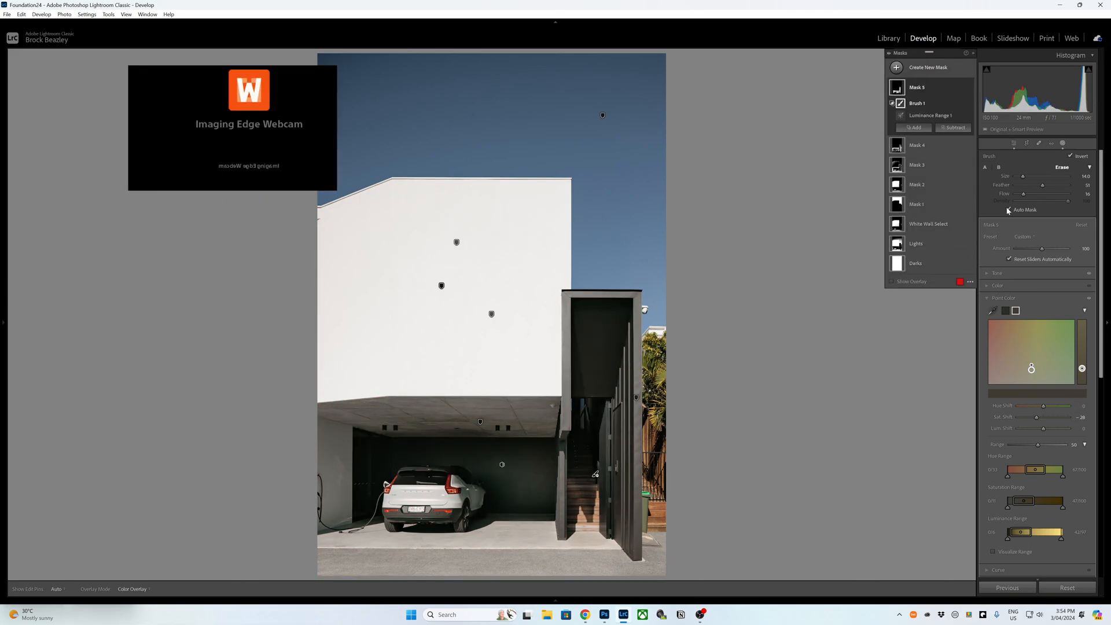
Reduce Mask 5's amount to 67 and close masking for the garage photo
mouse_move(1043, 251)
left_mouse_down()
mouse_move(1019, 249)
mouse_move(1027, 252)
left_mouse_up()
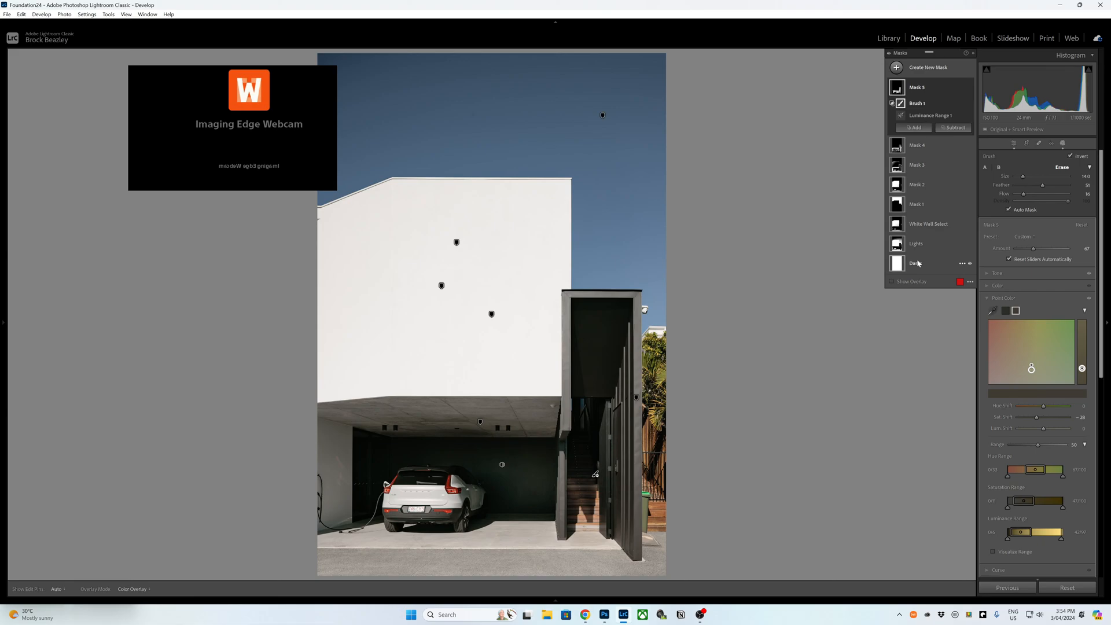
key("Up")
left_click(1063, 144)
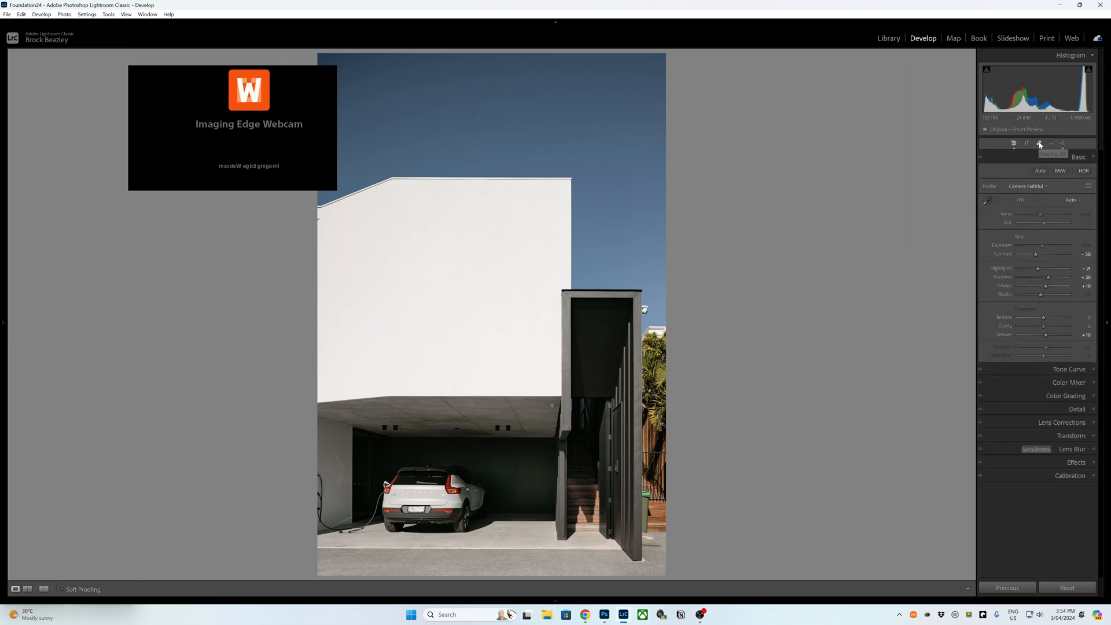
In the next photo, create a brush mask and paint it over the dark garage interior and the black entry structure
key("Right")
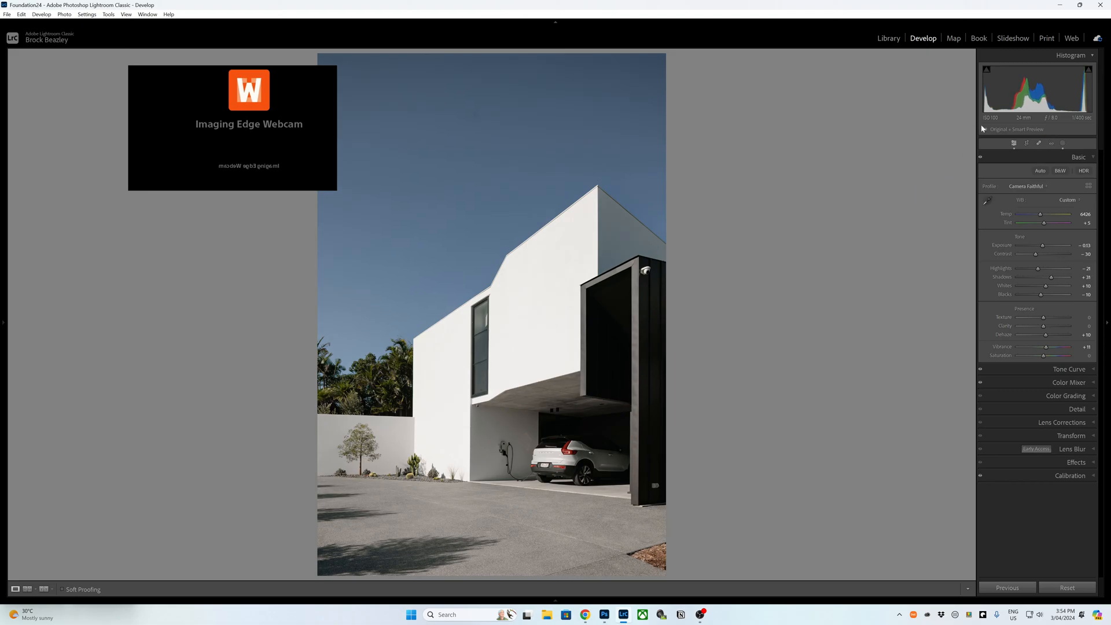
key("shift+w")
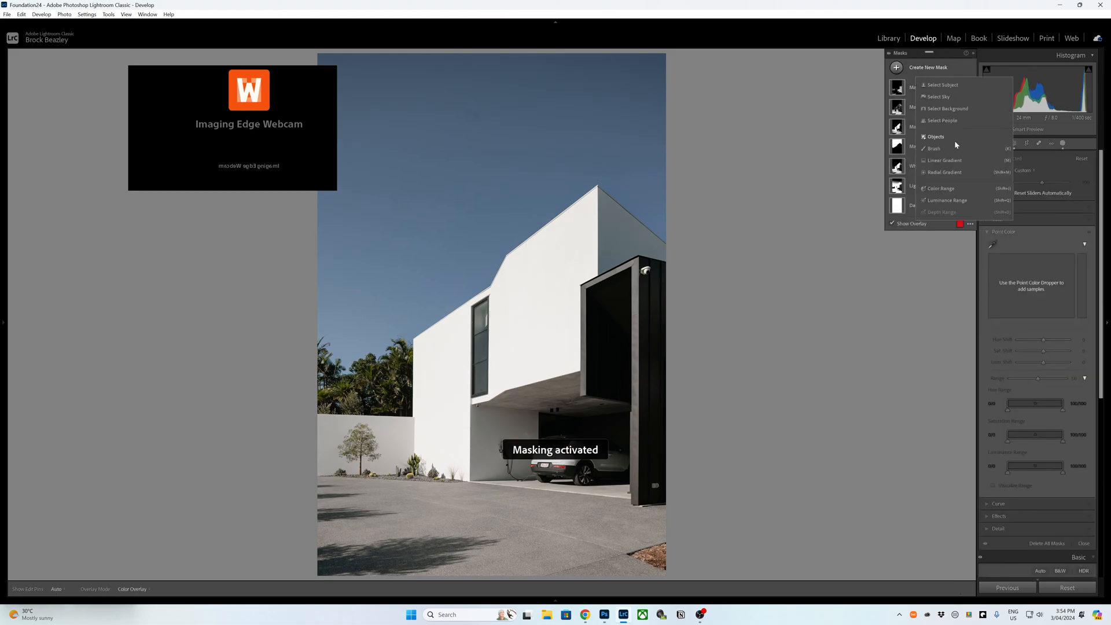
left_click(934, 149)
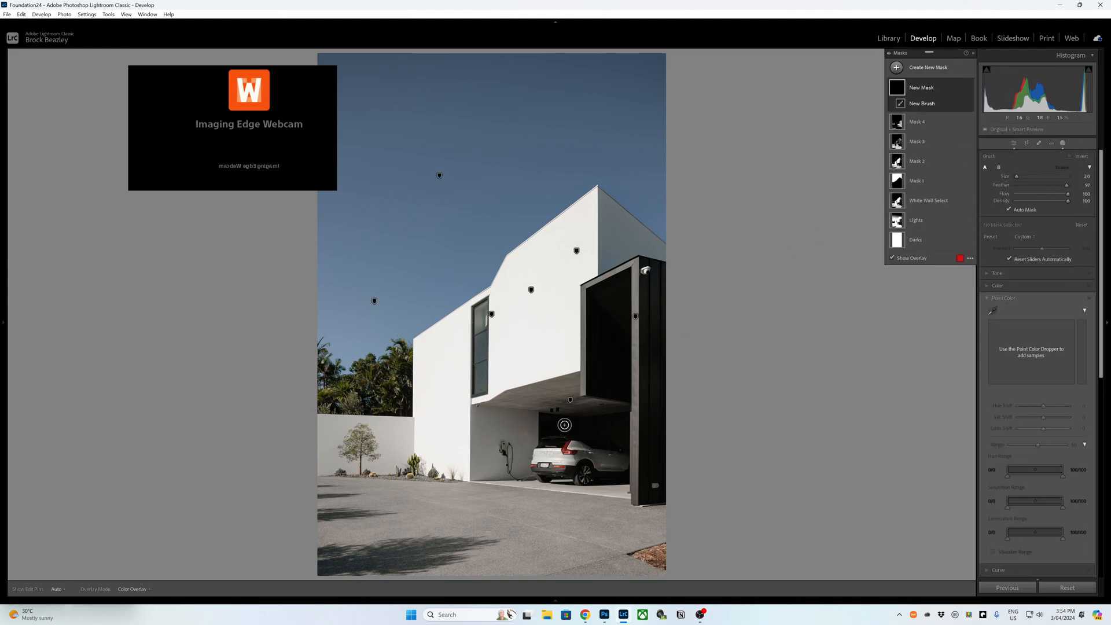
key("h")
mouse_move(560, 428)
left_mouse_down()
mouse_move(547, 423)
mouse_move(605, 422)
mouse_move(607, 459)
mouse_move(619, 395)
mouse_move(606, 384)
mouse_move(602, 342)
mouse_move(621, 283)
left_mouse_up()
key("h")
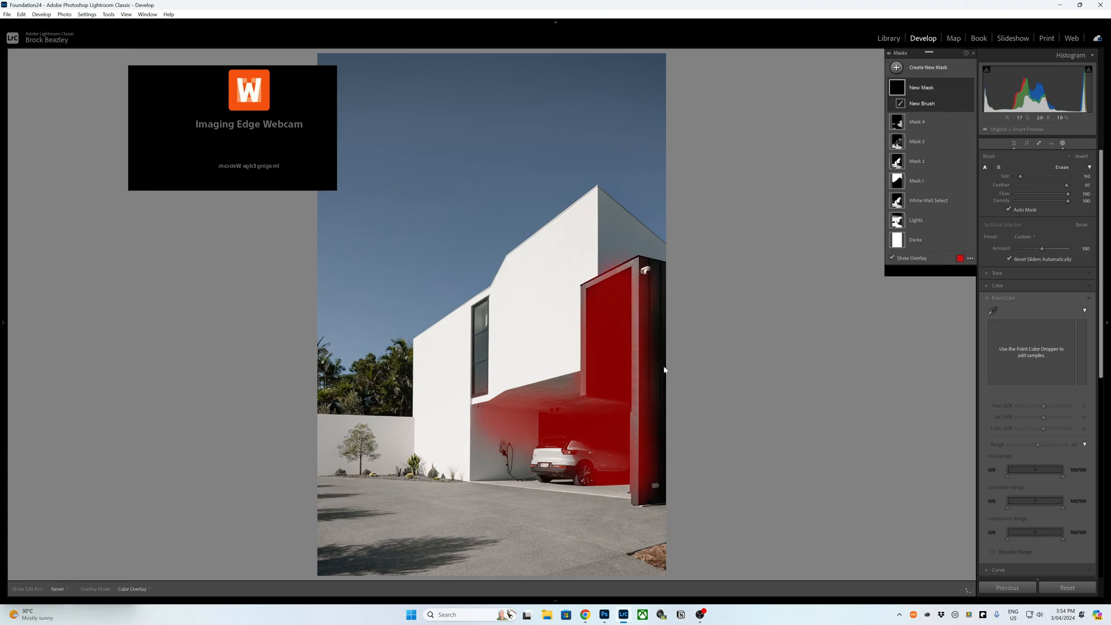
Intersect the brightening brush mask with a luminance range sampled from the dark entry recess, extending its upper falloff to 69
right_click(962, 90)
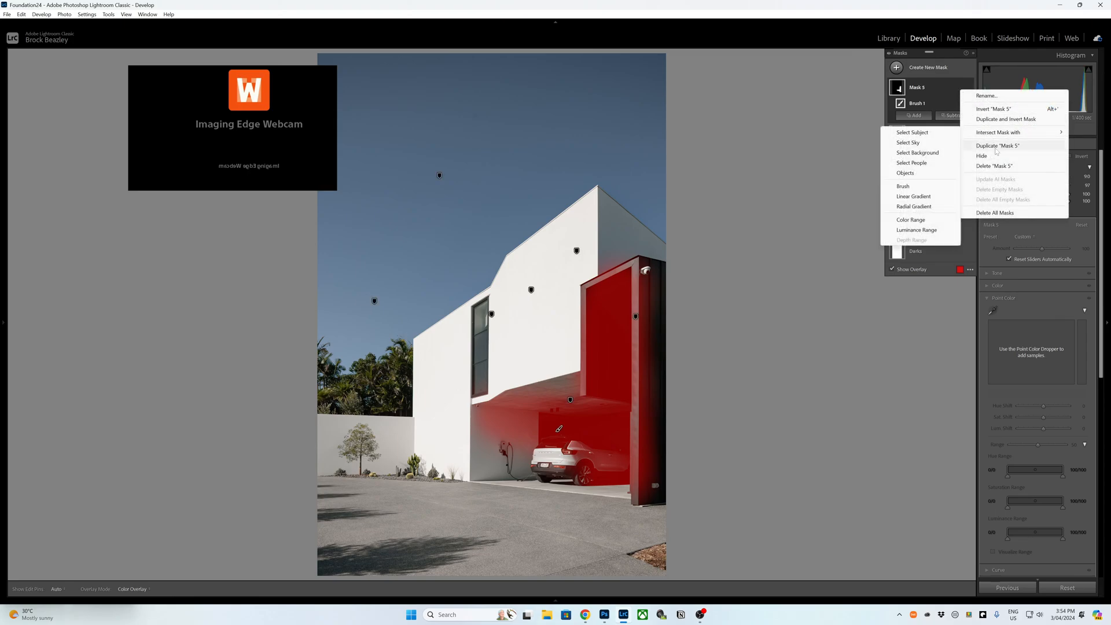
left_click(929, 230)
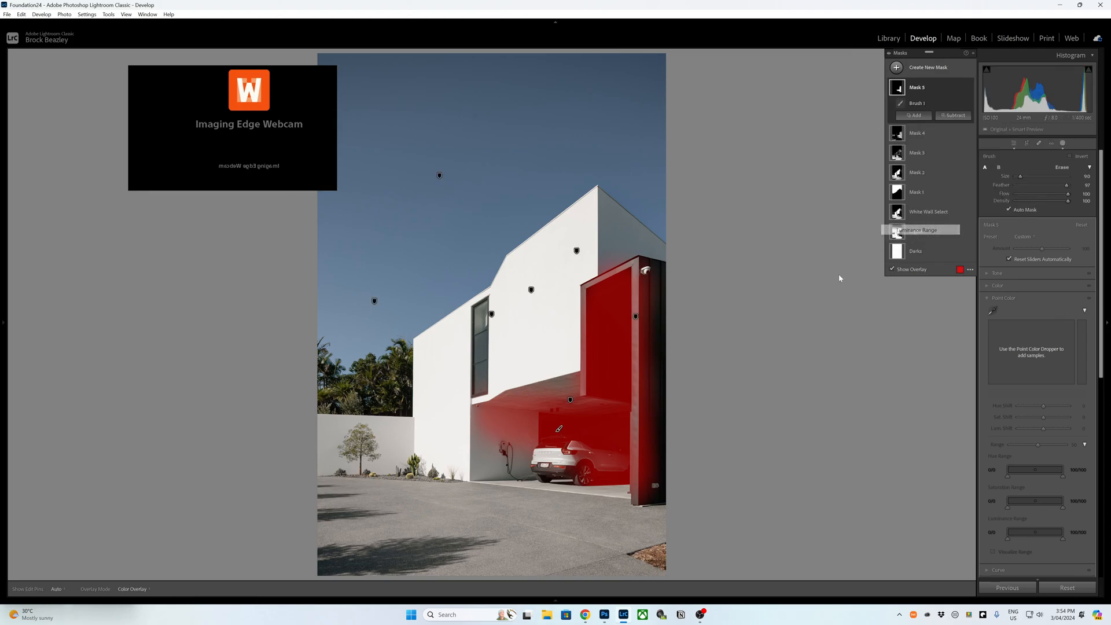
left_click(610, 372)
left_click_drag(1021, 177, 1049, 181)
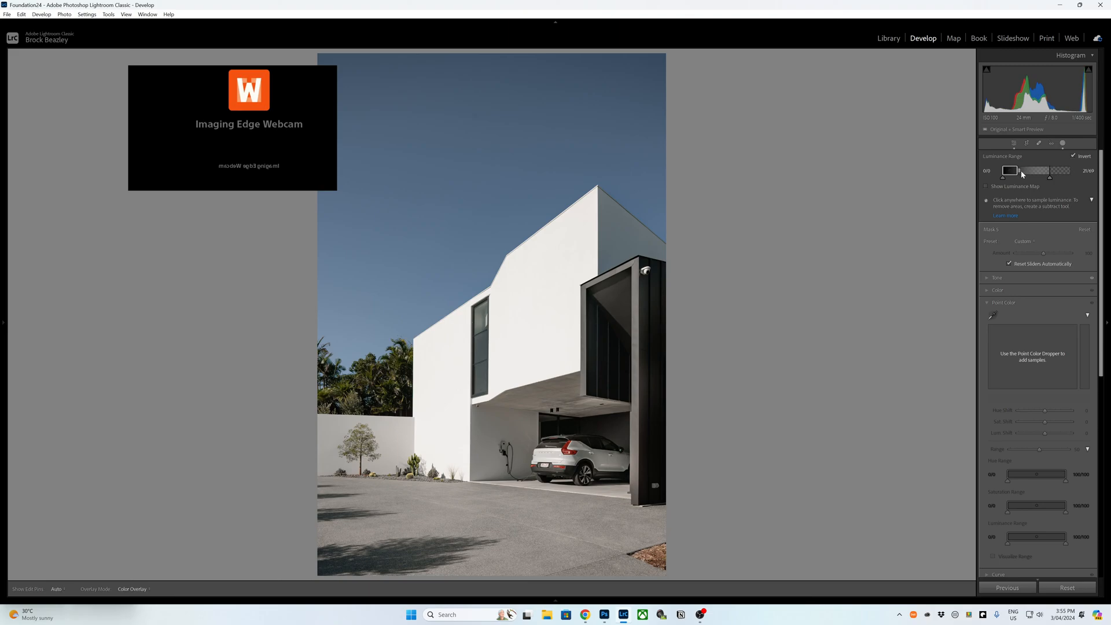
Tighten the luminance range's upper falloff in Mask 5 and subtract a brush with flow 12 from the mask
left_click_drag(1025, 174, 1044, 181)
left_click(954, 128)
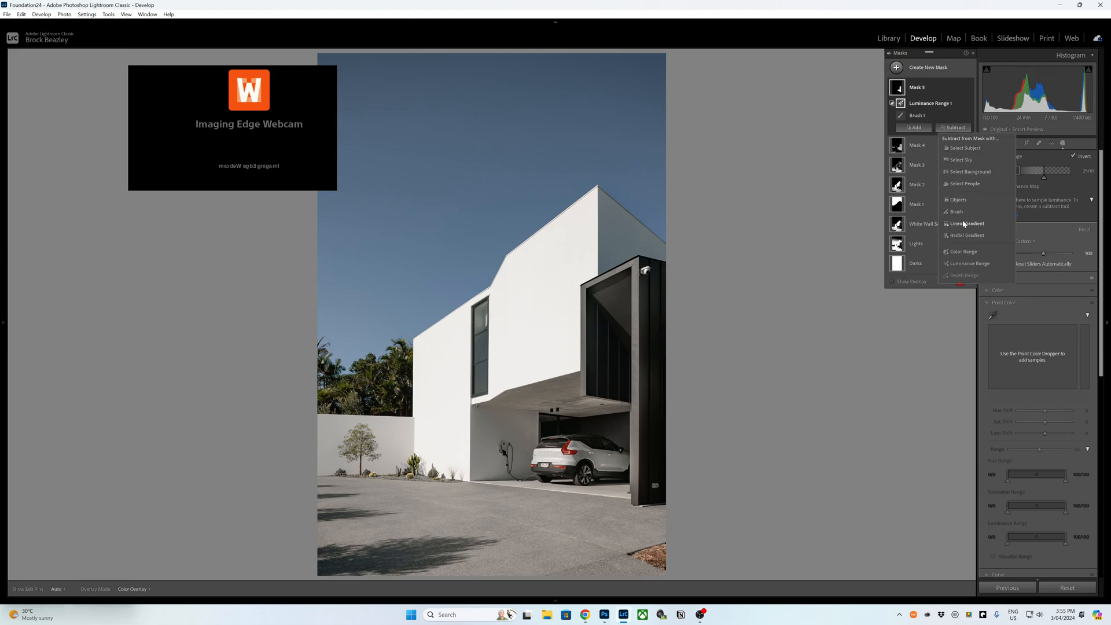
left_click(965, 236)
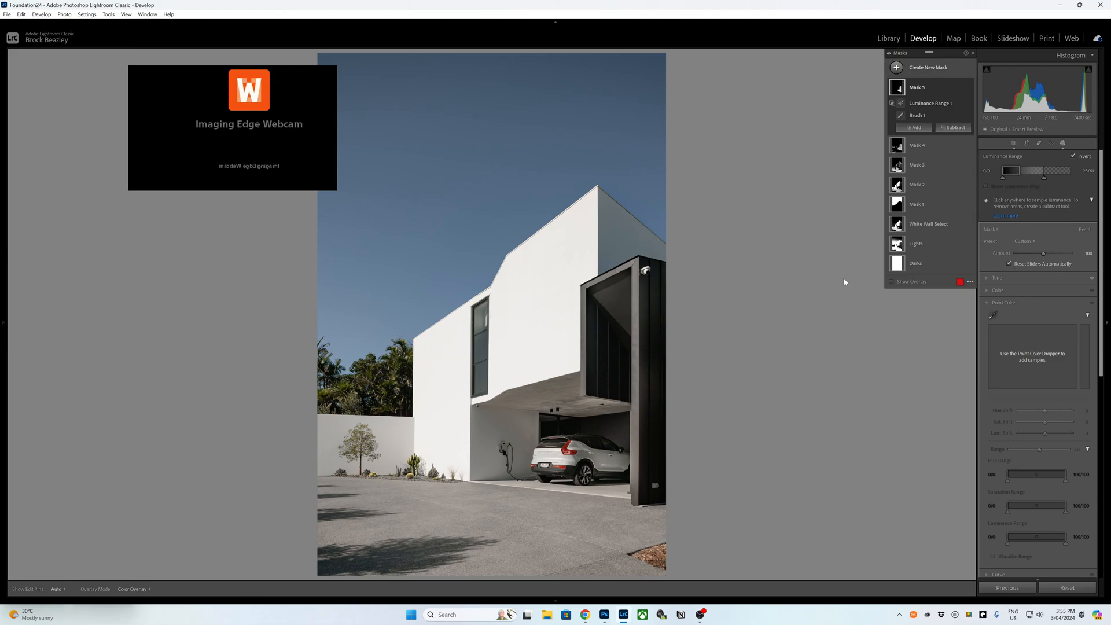
left_click(953, 139)
left_click(964, 217)
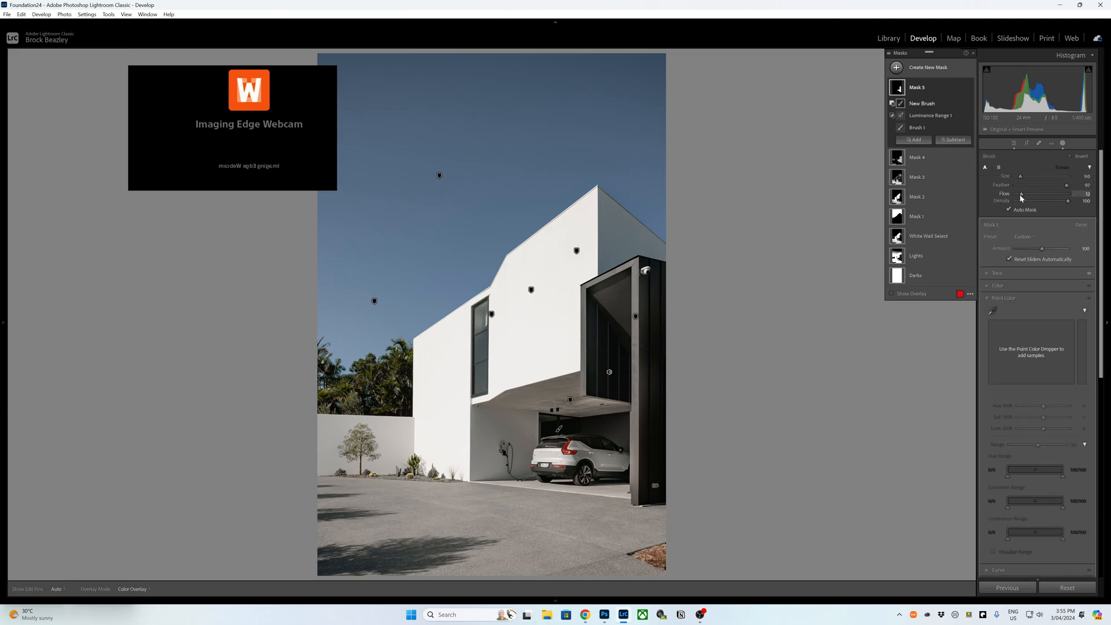
scroll(560, 394, "down", 3)
Paint the subtracting brush over the pale garage soffit and its edges to remove them from Mask 5, varying the brush size
key("h")
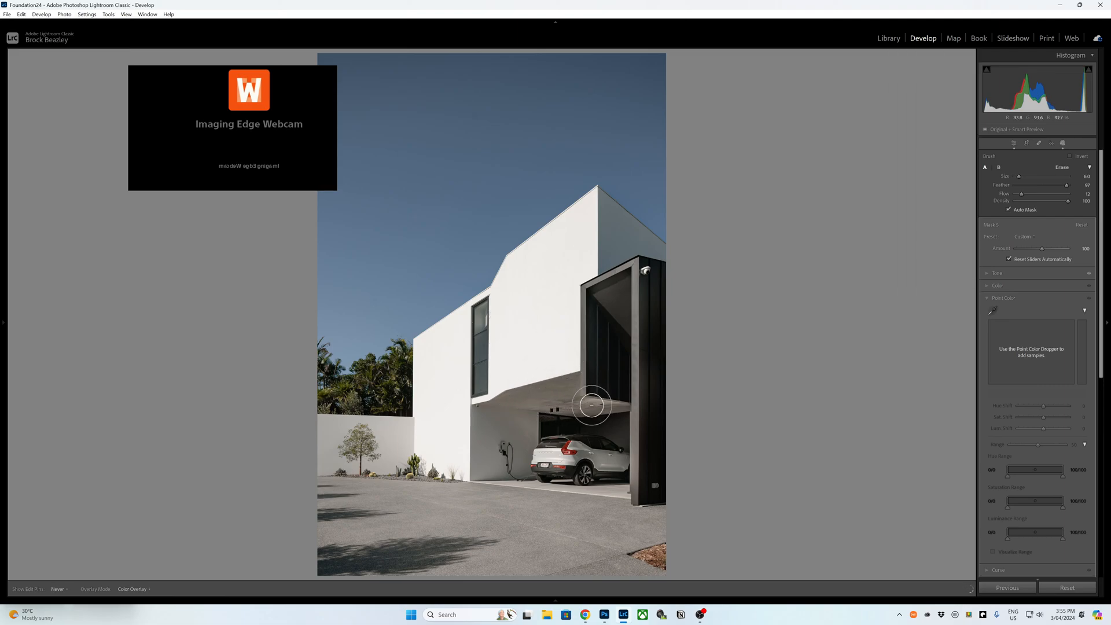
key("h")
scroll(494, 424, "up", 5)
scroll(494, 424, "down", 10)
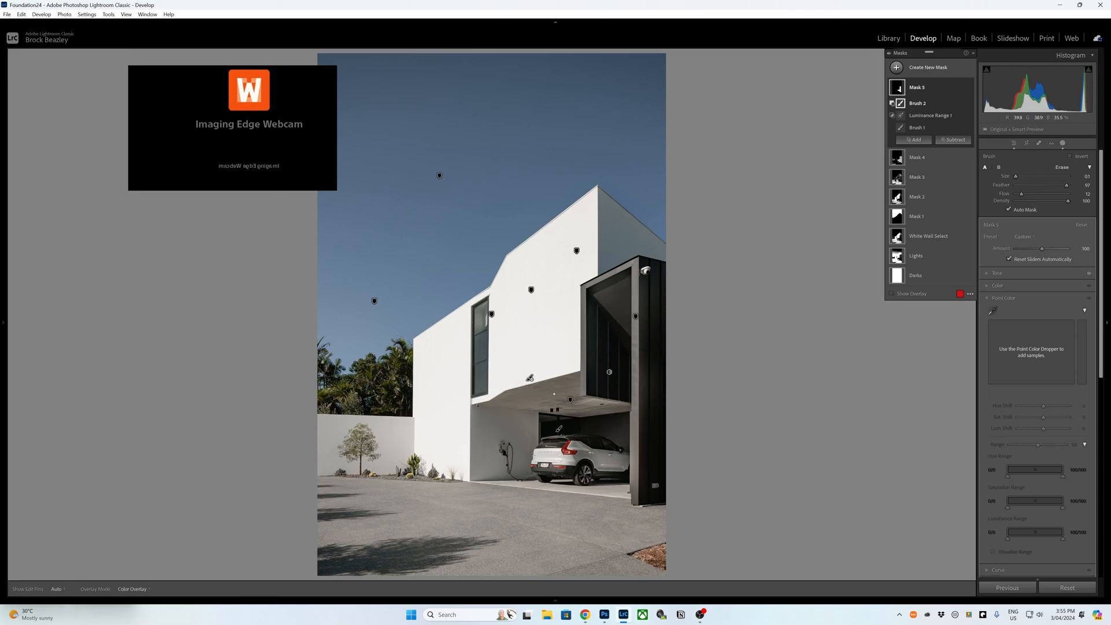
key("h")
scroll(558, 391, "up", 1)
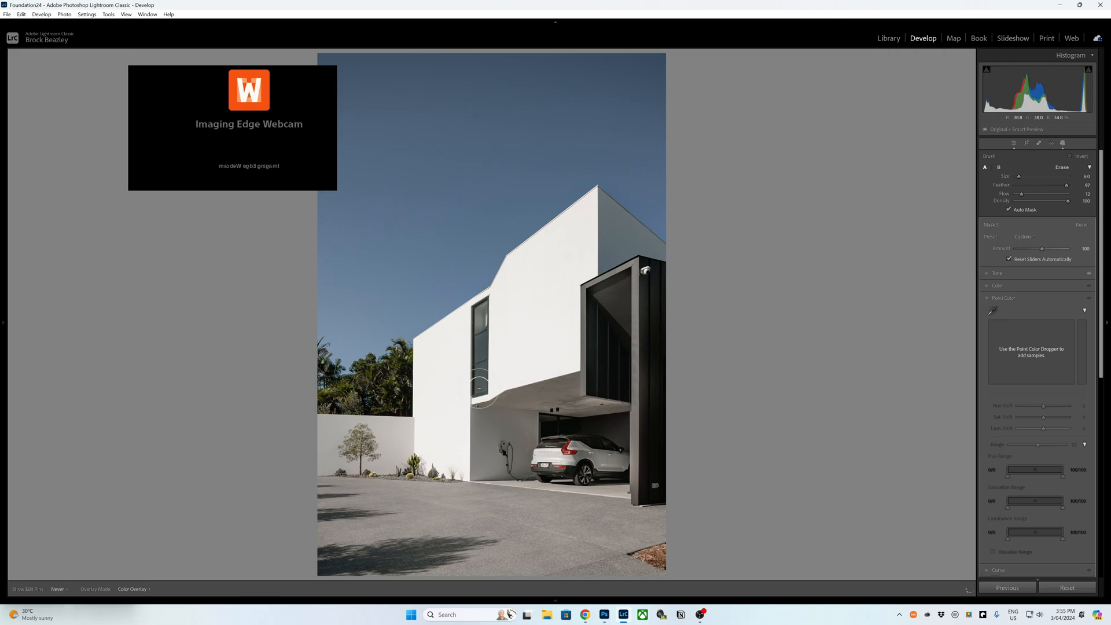
scroll(556, 396, "down", 4)
key("h")
key("h")
key("h")
scroll(590, 397, "up", 3)
key("h")
scroll(578, 402, "up", 3)
key("h")
key("h")
scroll(508, 446, "up", 12)
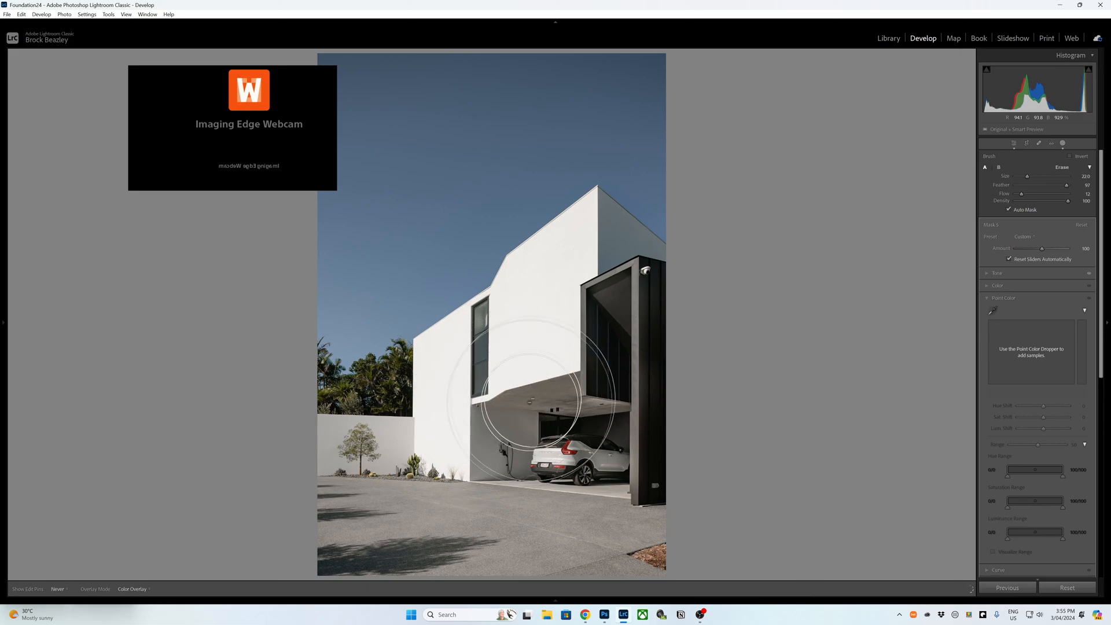
key("h")
scroll(553, 392, "down", 10)
mouse_move(576, 405)
left_mouse_down()
mouse_move(558, 397)
mouse_move(603, 385)
mouse_move(572, 407)
left_mouse_up()
key("h")
key("h")
scroll(502, 449, "up", 5)
key("h")
key("h")
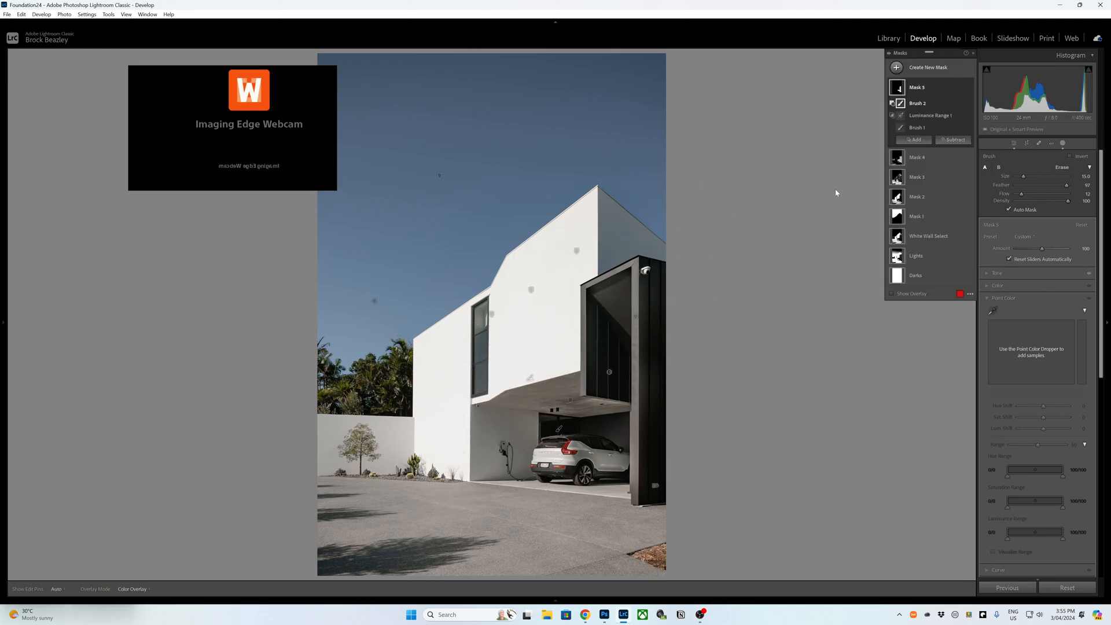
Intersect Mask 5 with a new brush and set the brush flow to 13
left_click(962, 87)
mouse_move(1000, 131)
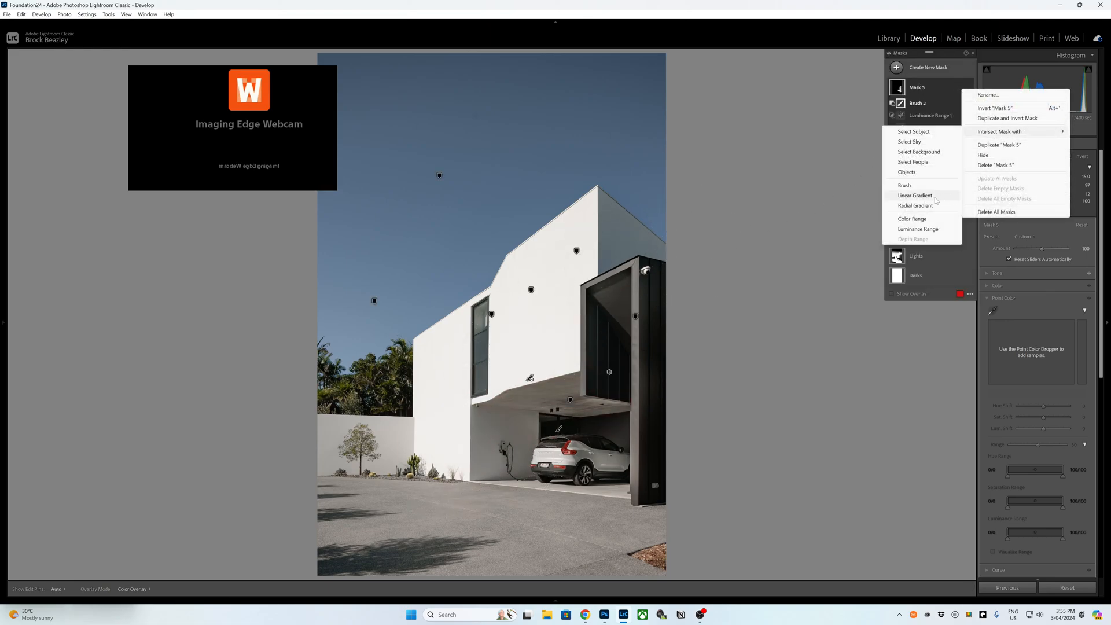
left_click(921, 186)
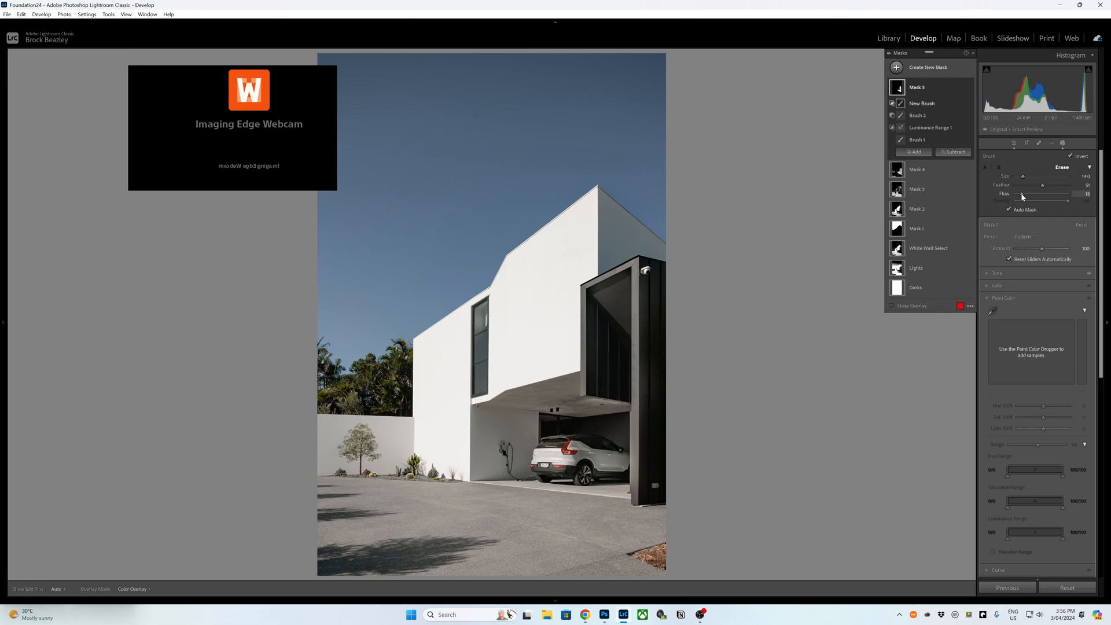
scroll(636, 405, "down", 5)
Paint the intersecting brush over the dark garage interior around the car to bring back the brightening there
key("h")
scroll(605, 449, "up", 1)
key("h")
key("h")
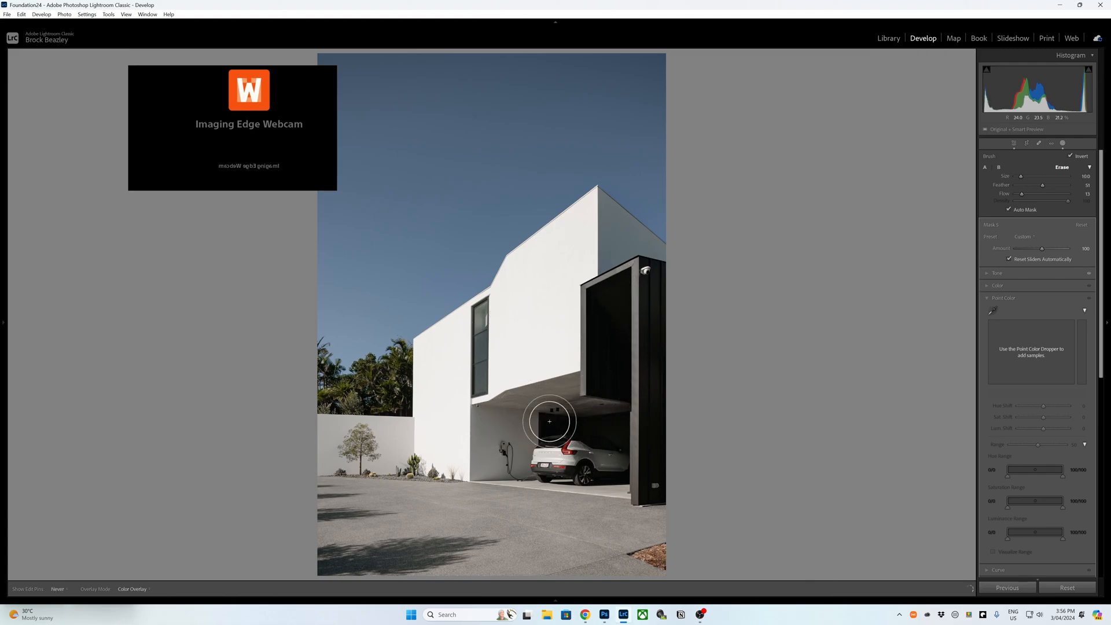
key("h")
scroll(532, 457, "up", 3)
key("h")
scroll(597, 435, "down", 3)
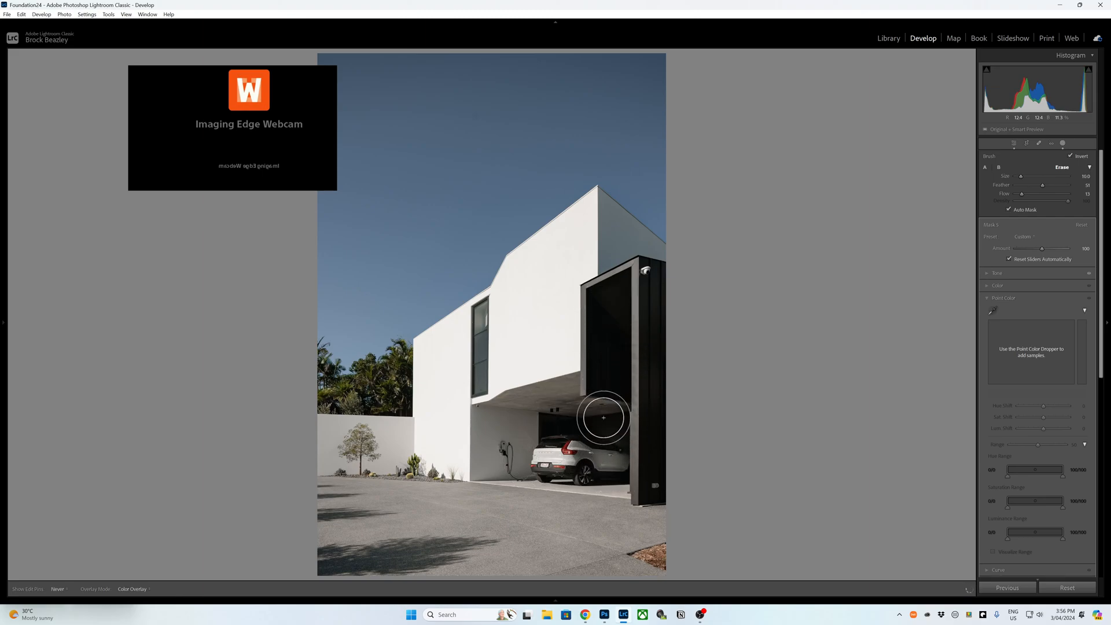
key("h")
scroll(657, 377, "up", 15)
key("h")
key("h")
scroll(579, 458, "down", 15)
key("h")
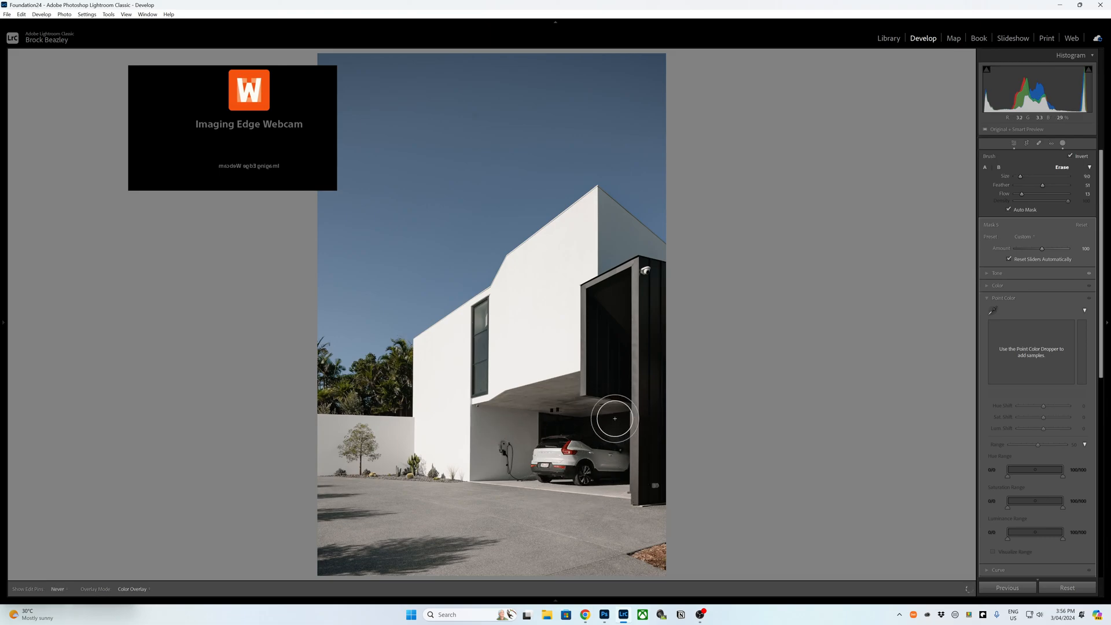
Paint the intersecting brush over the black entry recess and the area behind the car, and close masking
scroll(602, 422, "up", 1)
key("h")
scroll(608, 310, "up", 1)
key("h")
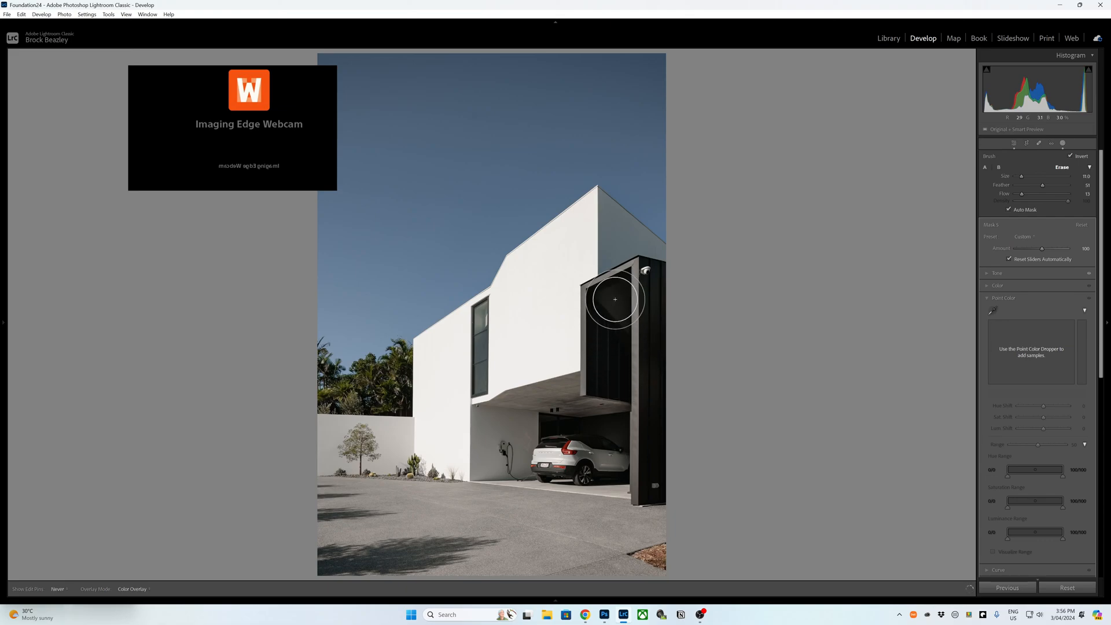
scroll(624, 405, "down", 2)
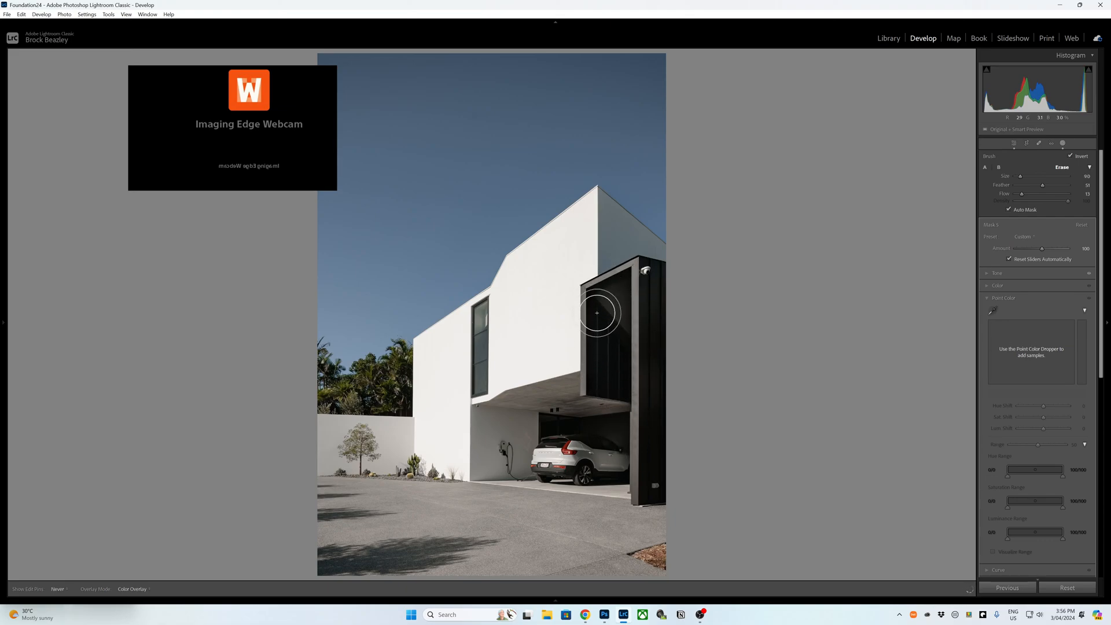
scroll(604, 370, "up", 4)
key("h")
key("h")
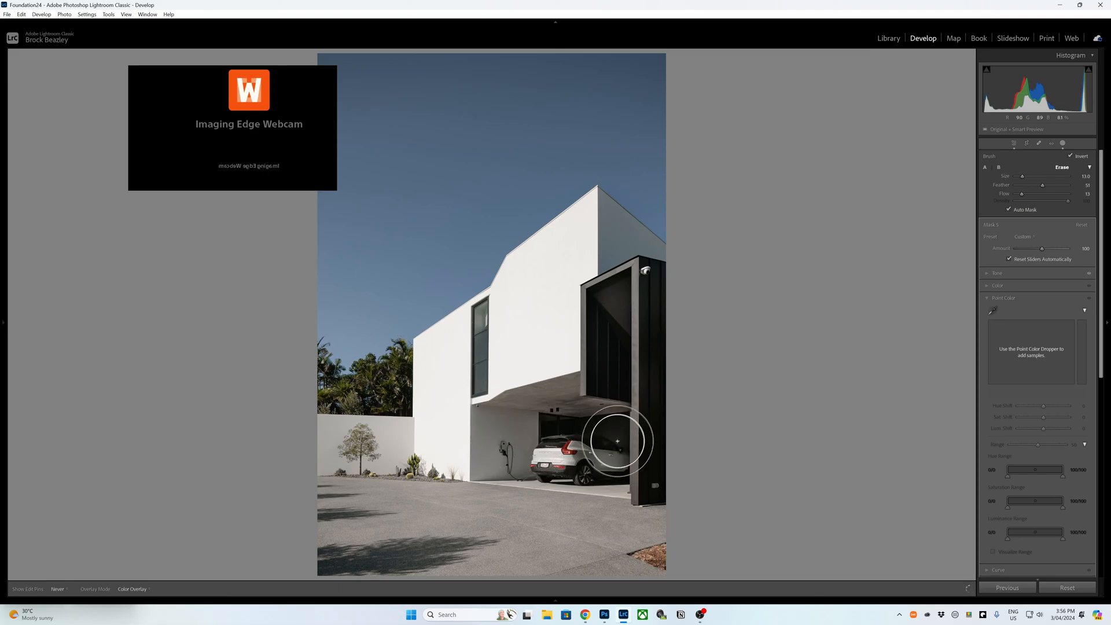
key("h")
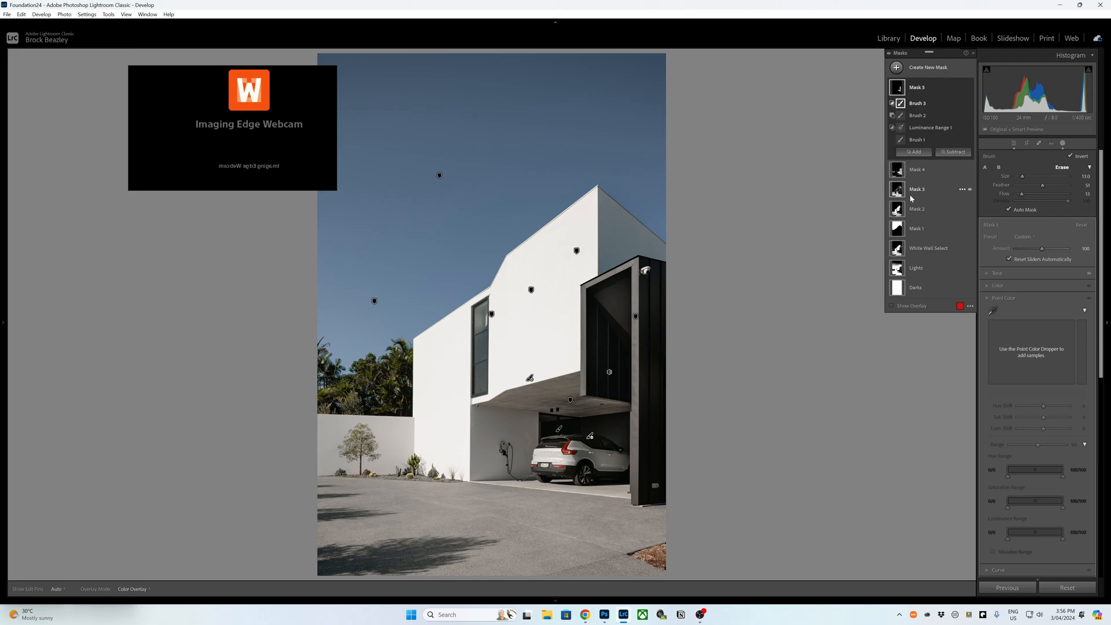
key("shift+w")
key("shift+w")
key("d")
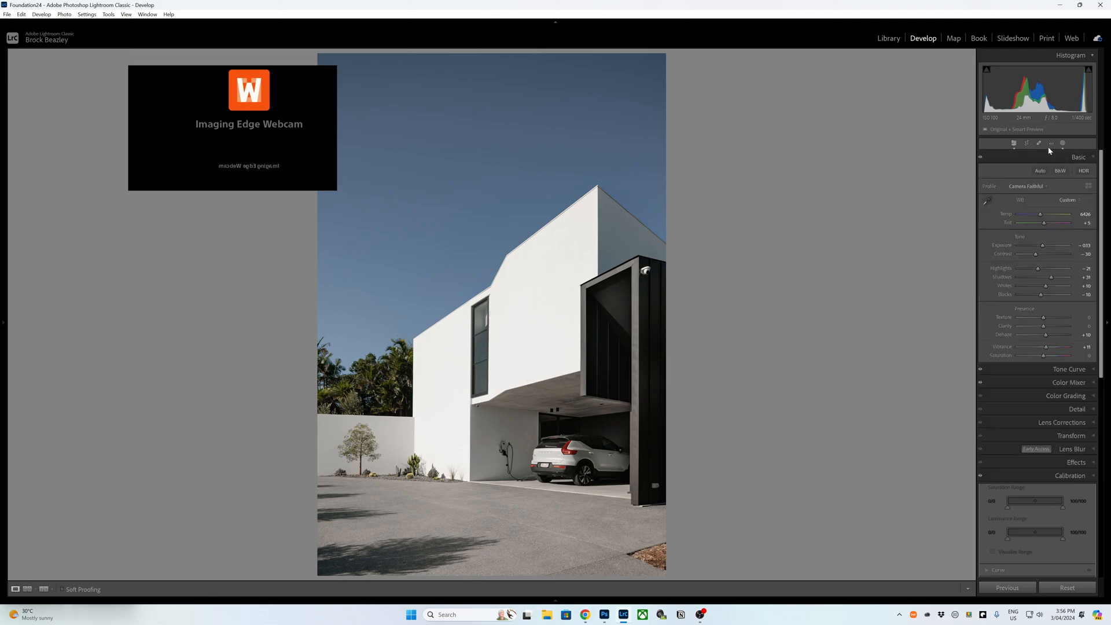
Go two photos ahead to the concrete terrace shot and set its exposure to +0.32 and contrast to -21
key("Right")
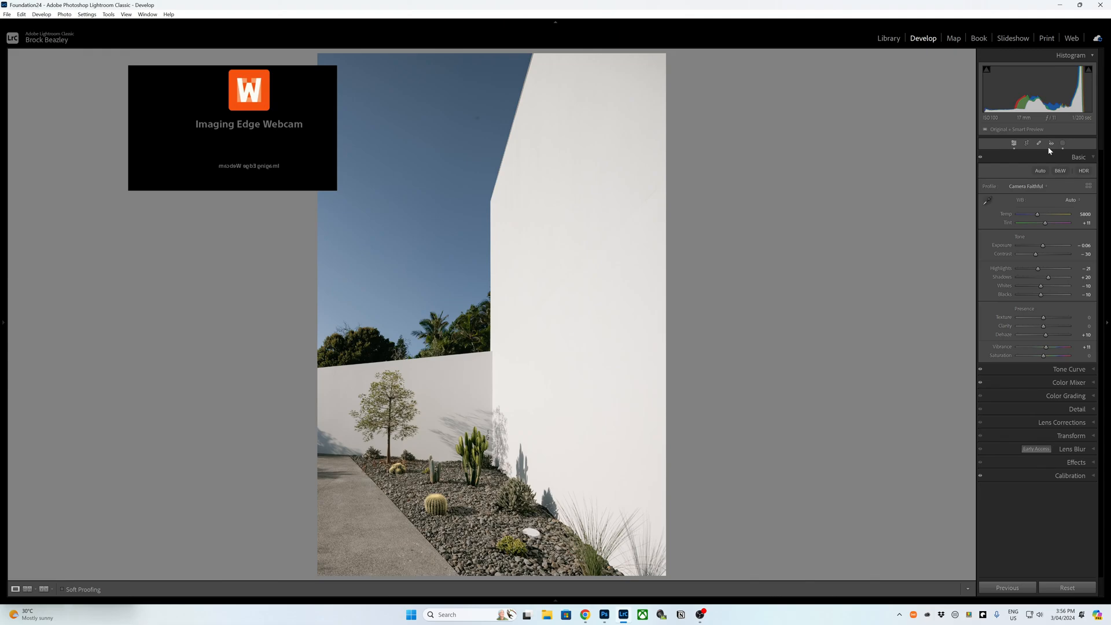
key("Right")
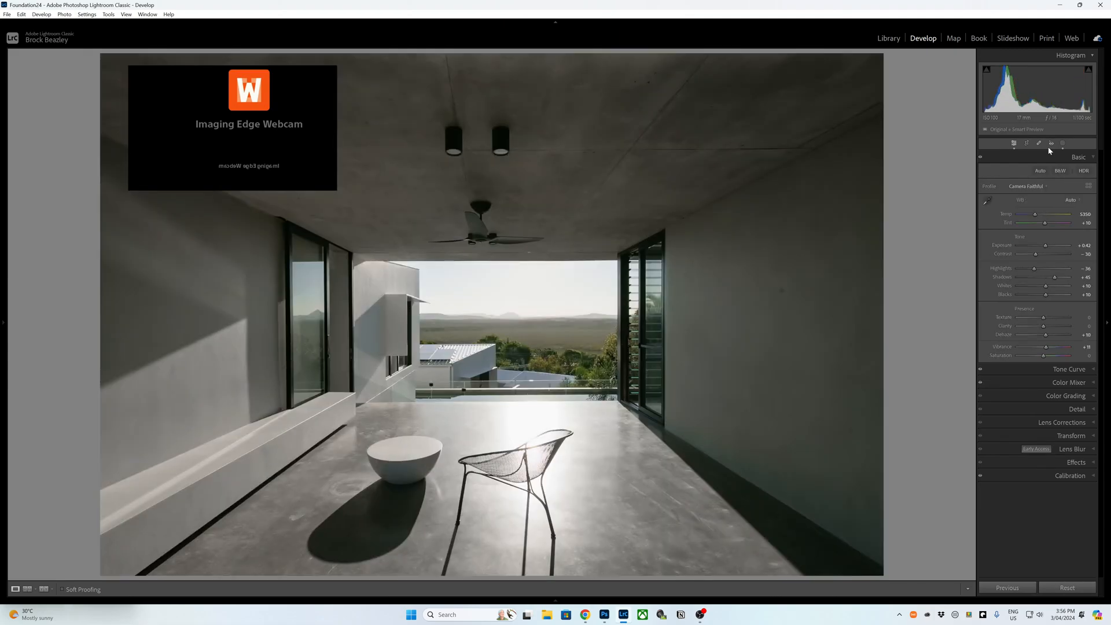
key("minus")
key("minus")
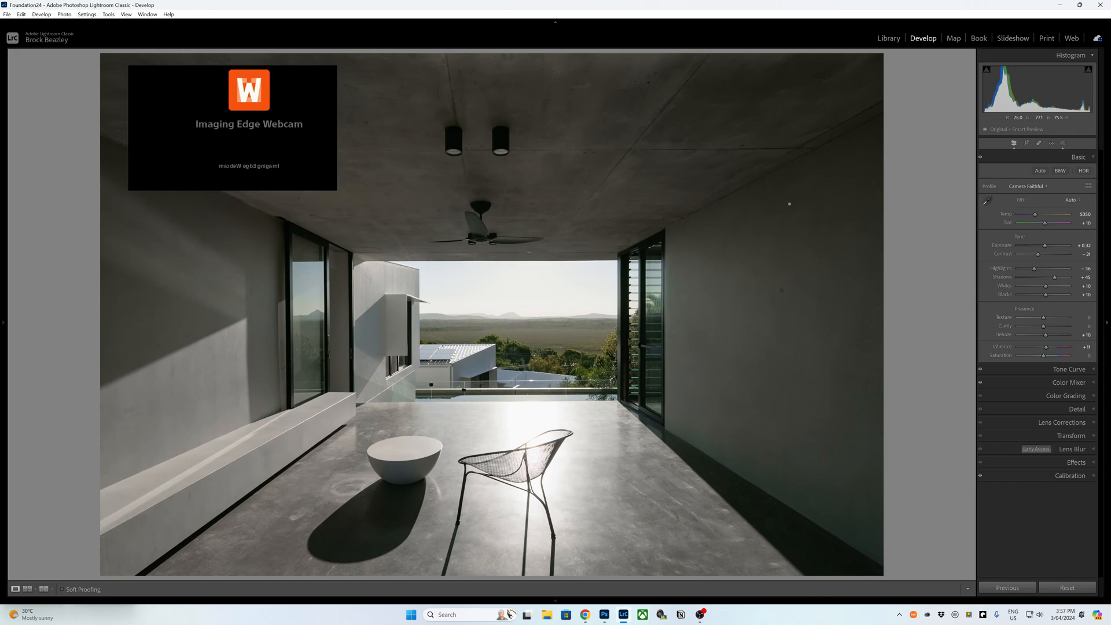
Create a color range mask sampled from the terrace's concrete ceiling and set its refine amount to 25
left_click(1062, 143)
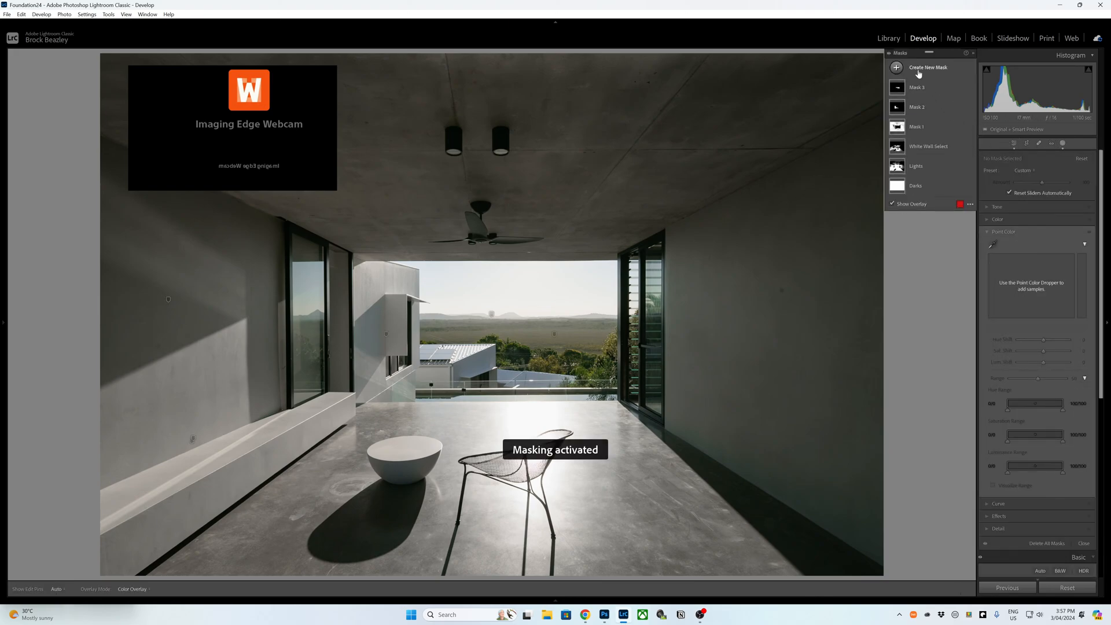
left_click(913, 74)
left_click(931, 189)
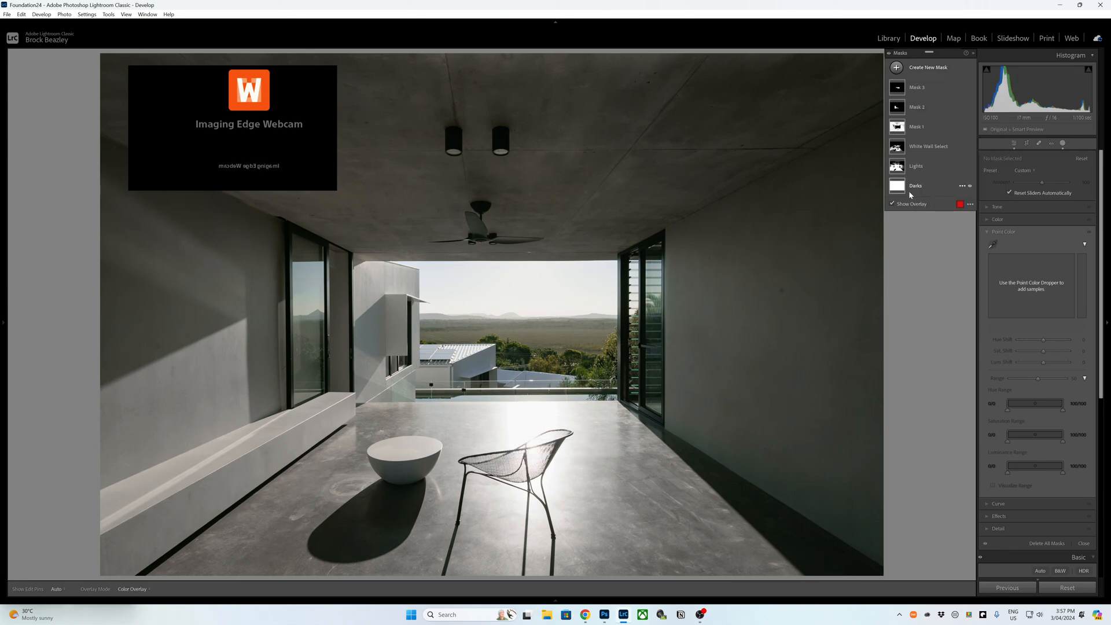
left_click(559, 185)
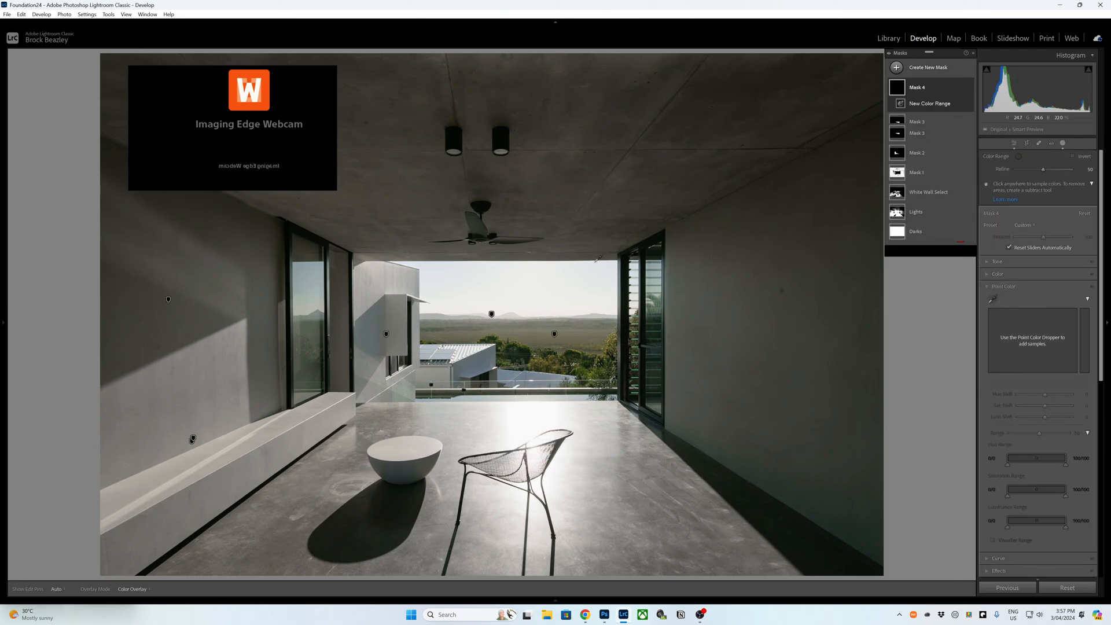
left_click_drag(1043, 169, 1029, 169)
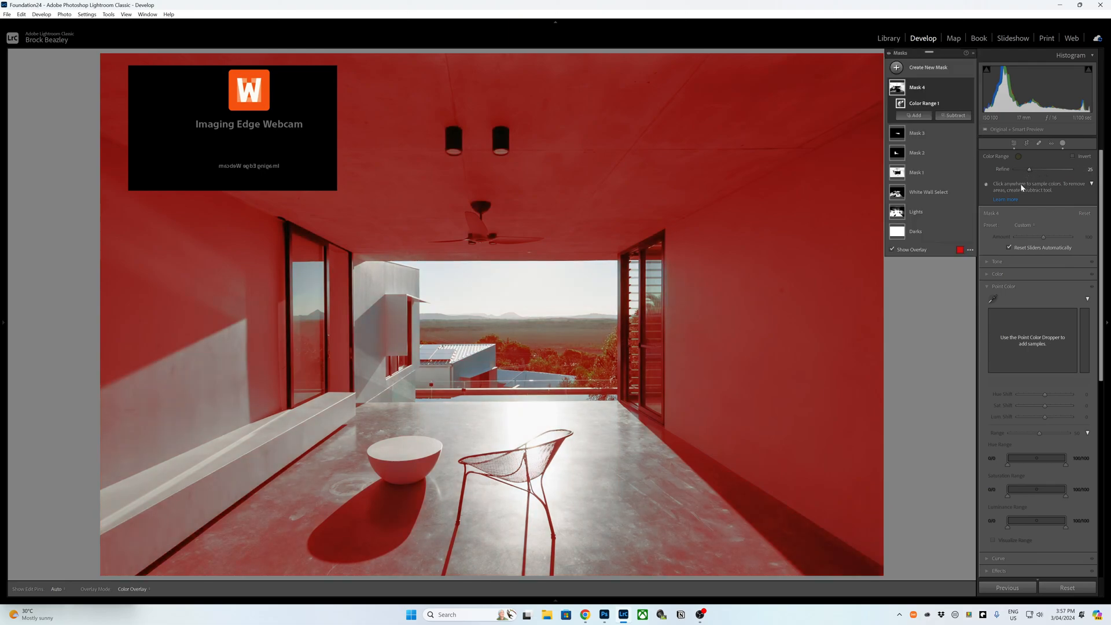
Subtract an object selection drawn around the central opening with the outdoor view from Mask 4
left_click(970, 189)
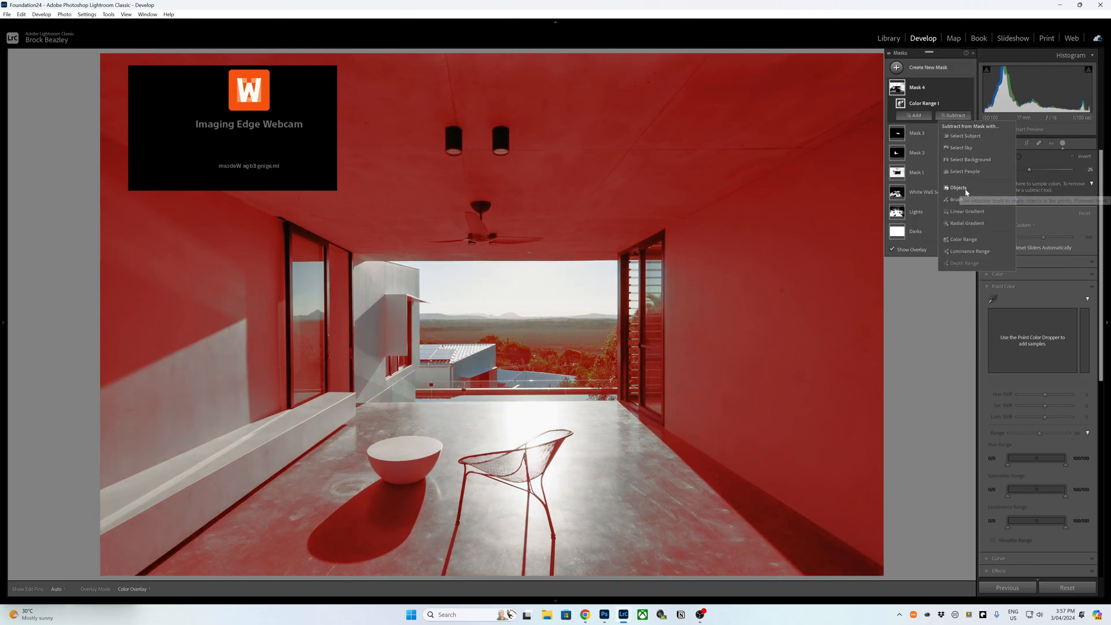
left_click(1016, 171)
left_click_drag(619, 257, 342, 408)
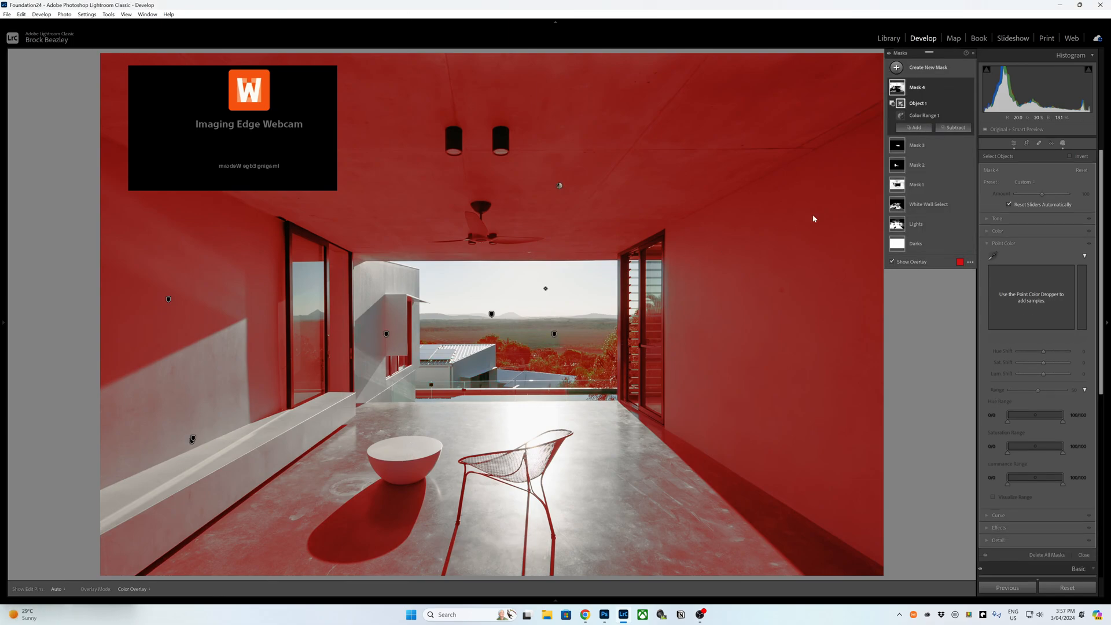
Subtract a brush from Mask 4 and paint over the neighbouring roofs, trees and landscape seen through the opening
left_click(954, 128)
left_click(963, 213)
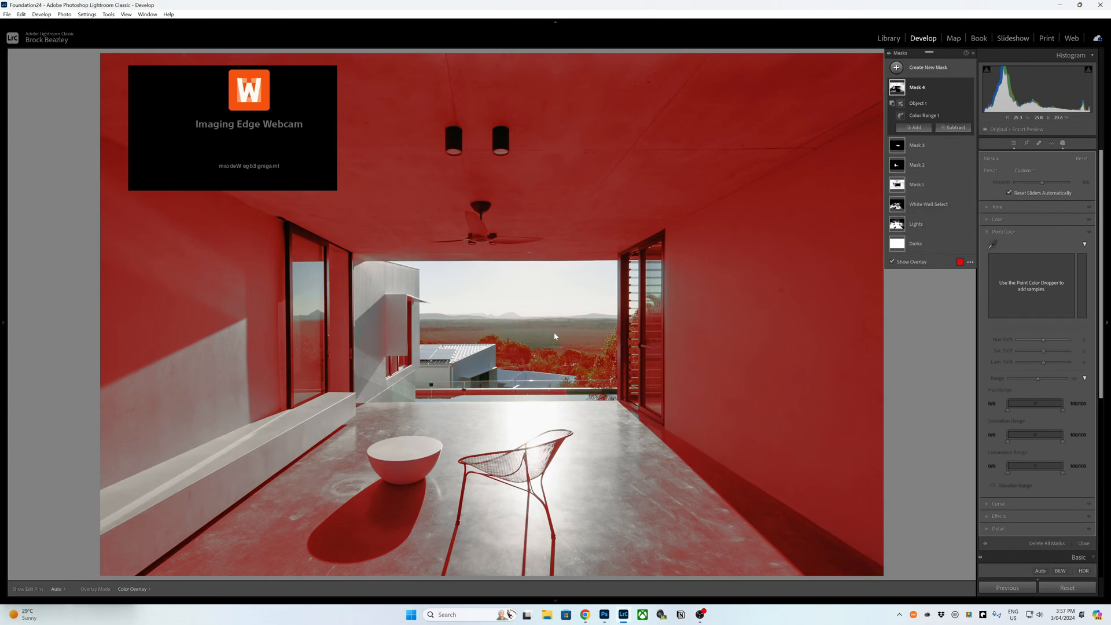
left_click_drag(1021, 194, 1057, 193)
key("h")
mouse_move(400, 382)
left_mouse_down()
mouse_move(388, 304)
mouse_move(428, 302)
mouse_move(432, 332)
mouse_move(487, 371)
mouse_move(436, 395)
mouse_move(496, 379)
mouse_move(462, 375)
mouse_move(467, 390)
mouse_move(573, 379)
mouse_move(584, 313)
mouse_move(607, 311)
mouse_move(610, 386)
mouse_move(580, 392)
mouse_move(610, 385)
mouse_move(585, 330)
left_mouse_up()
scroll(501, 375, "down", 2)
scroll(582, 324, "down", 2)
mouse_move(413, 321)
left_mouse_down()
mouse_move(501, 325)
mouse_move(399, 341)
mouse_move(367, 377)
mouse_move(597, 372)
mouse_move(483, 354)
mouse_move(434, 322)
mouse_move(397, 318)
mouse_move(571, 349)
mouse_move(482, 358)
mouse_move(596, 364)
left_mouse_up()
scroll(391, 370, "up", 2)
scroll(391, 371, "down", 1)
scroll(434, 322, "up", 2)
Sample a Point Color from the concrete ceiling, shift its hue range slightly and lower its saturation shift
left_click(992, 310)
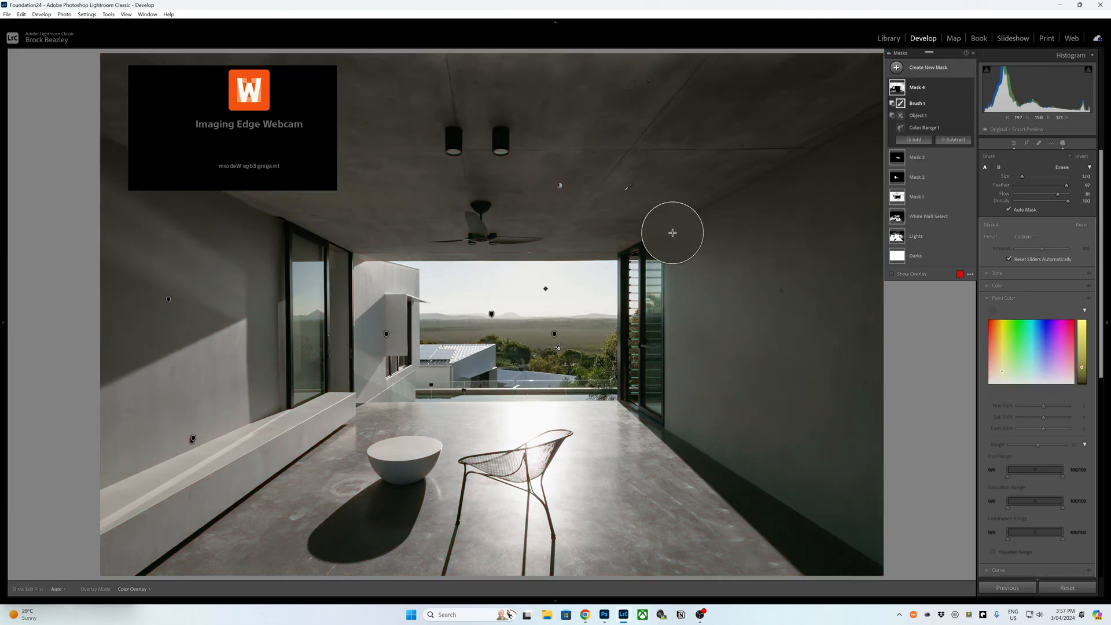
left_click(615, 191)
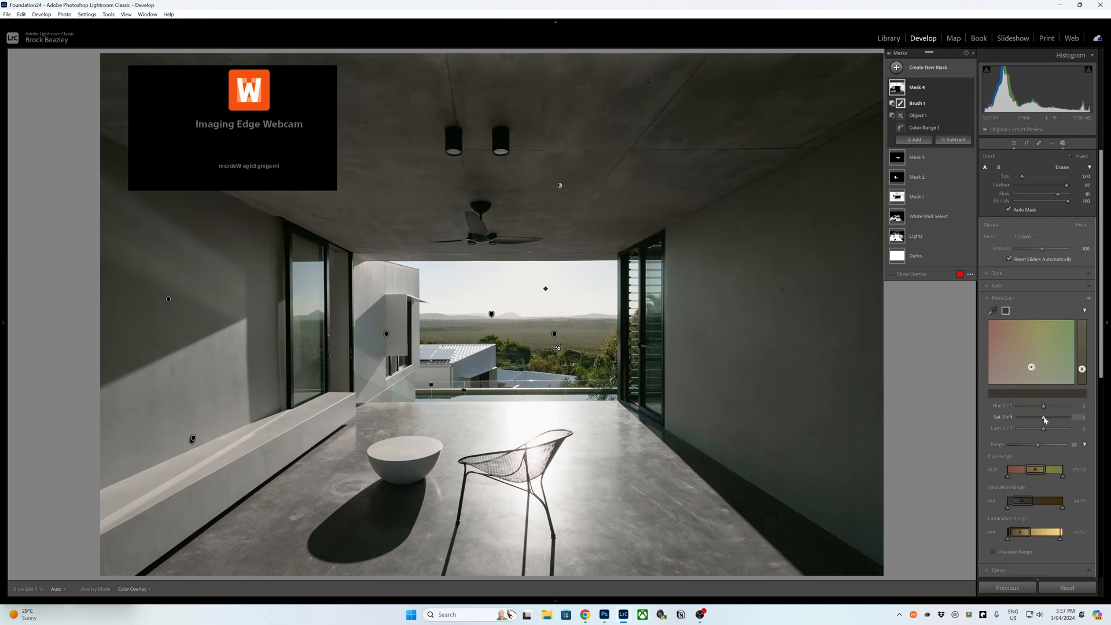
left_click_drag(1036, 469, 1042, 469)
left_click_drag(1044, 418, 1036, 421)
Sample a second Point Color from the right-hand wall, set its saturation shift to -16 with a nudged hue range, and close masking
left_click(804, 324)
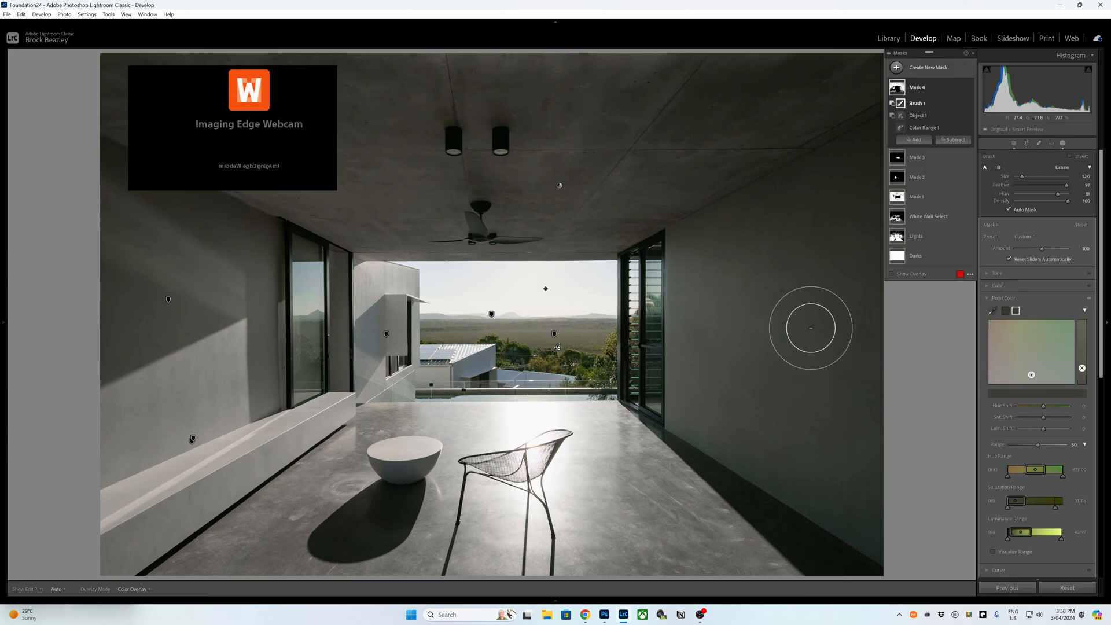
left_click_drag(1043, 417, 1043, 424)
left_click_drag(1035, 470, 1037, 472)
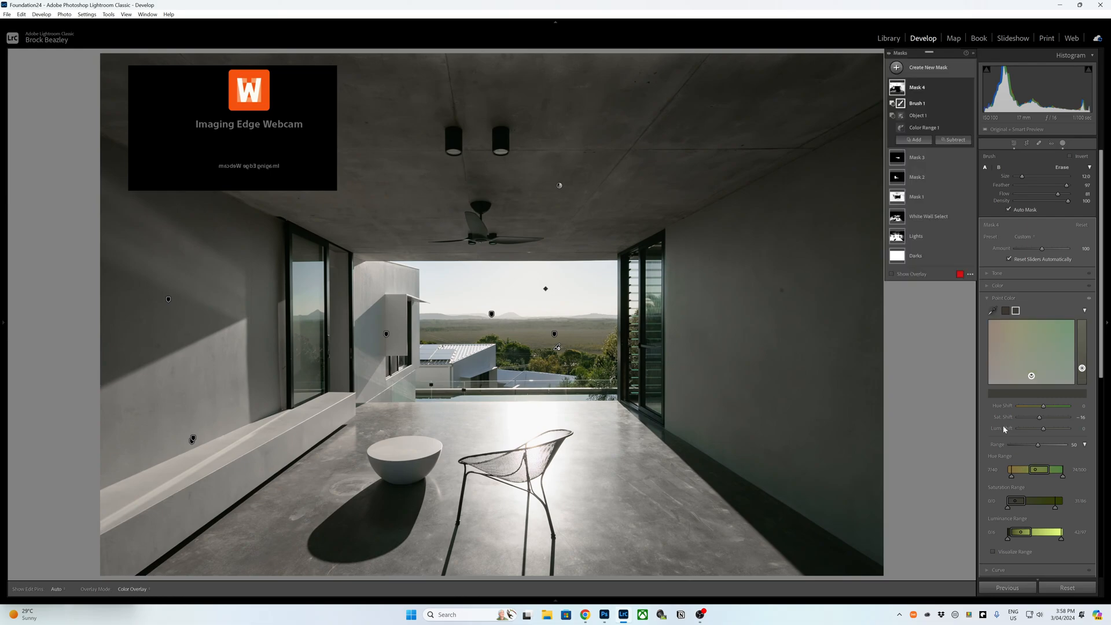
left_click(1065, 142)
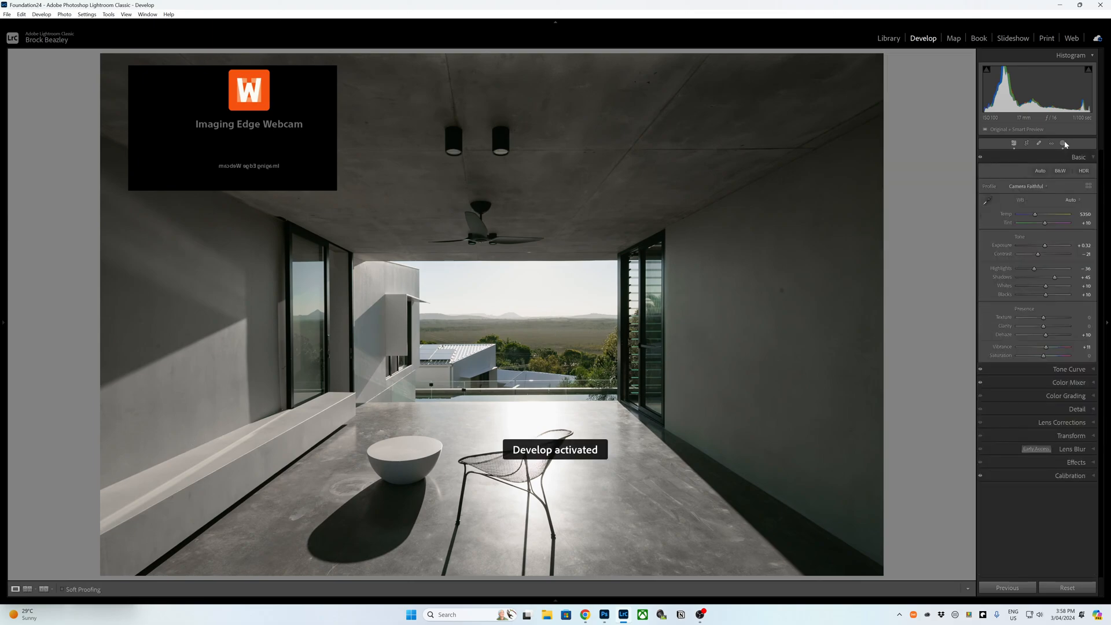
Raise the terrace photo's exposure to +0.42 and go to the next photo, the home gym
key("equal")
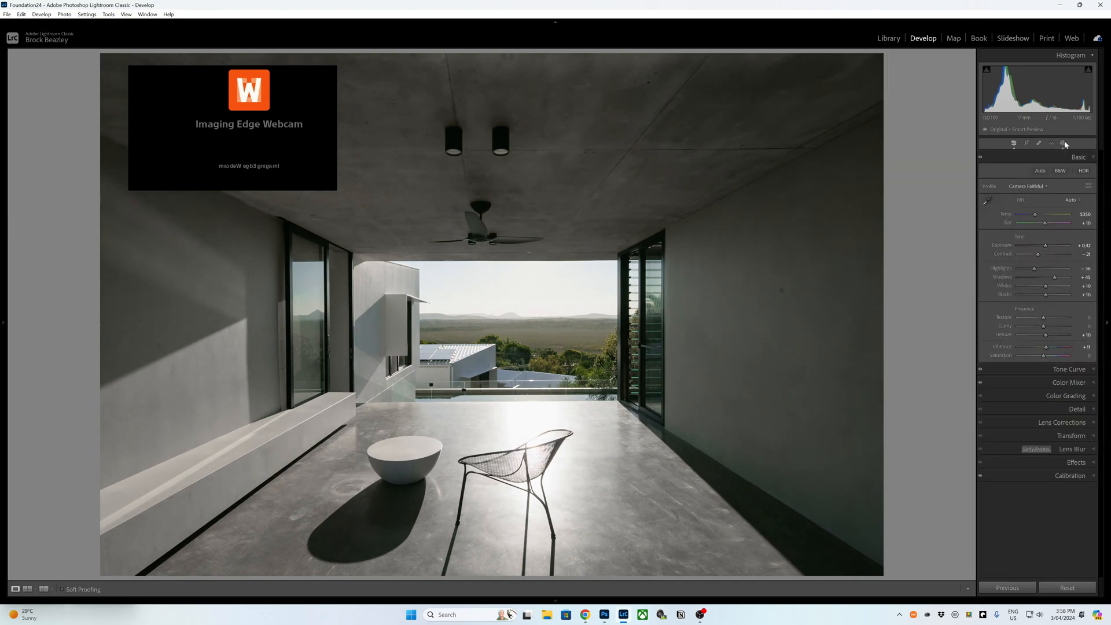
key("equal")
key("minus")
key("Right")
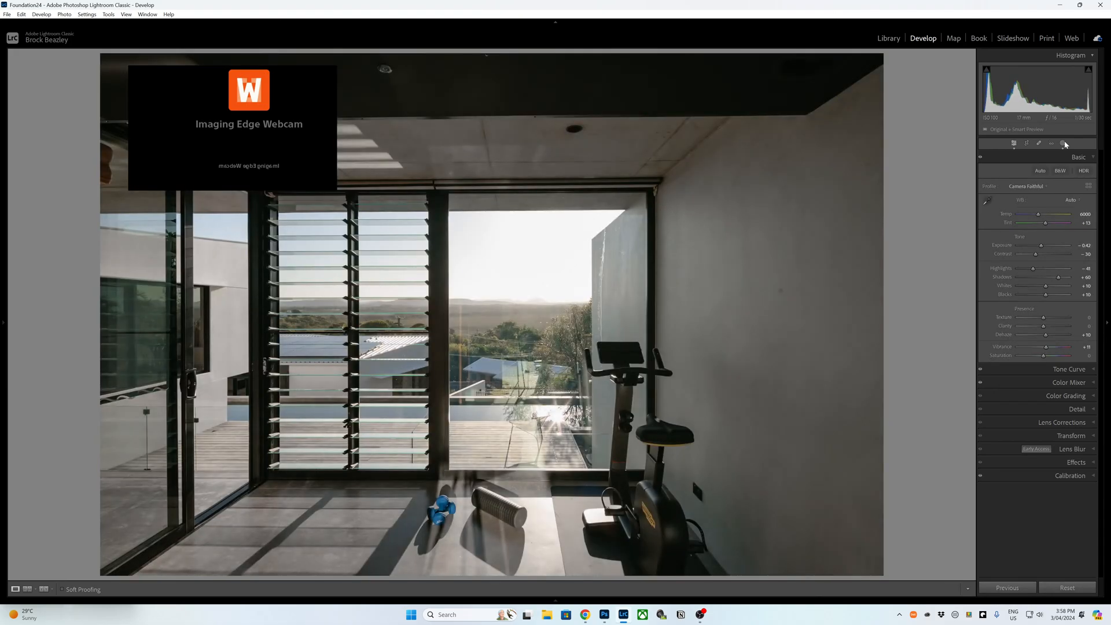
Move on past the pool exterior photo to the dining and kitchen interior photo
key("Right")
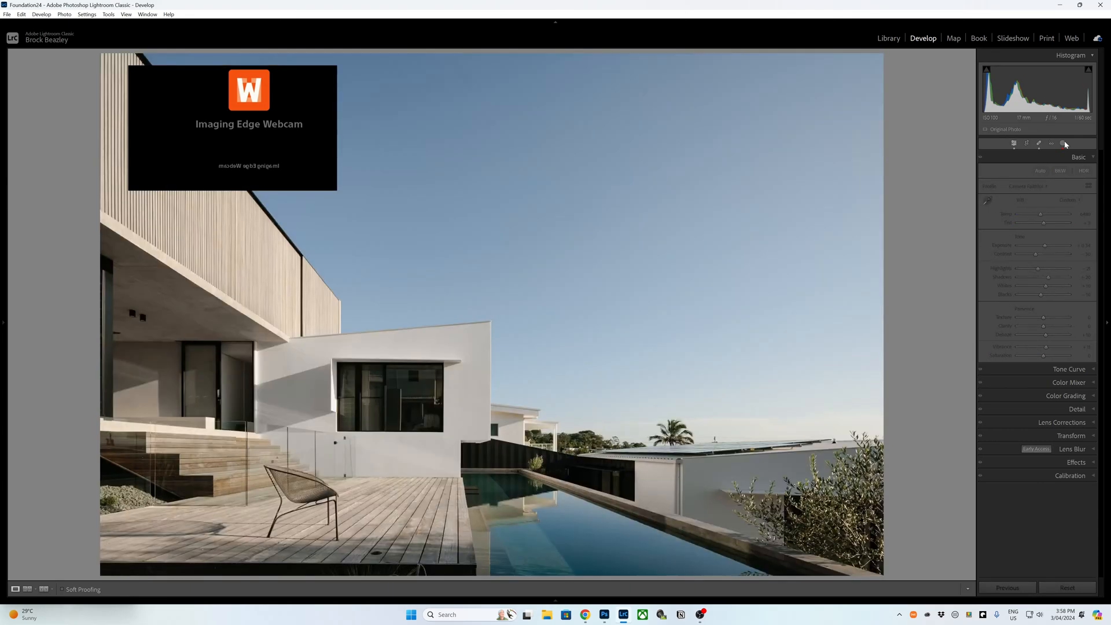
key("minus")
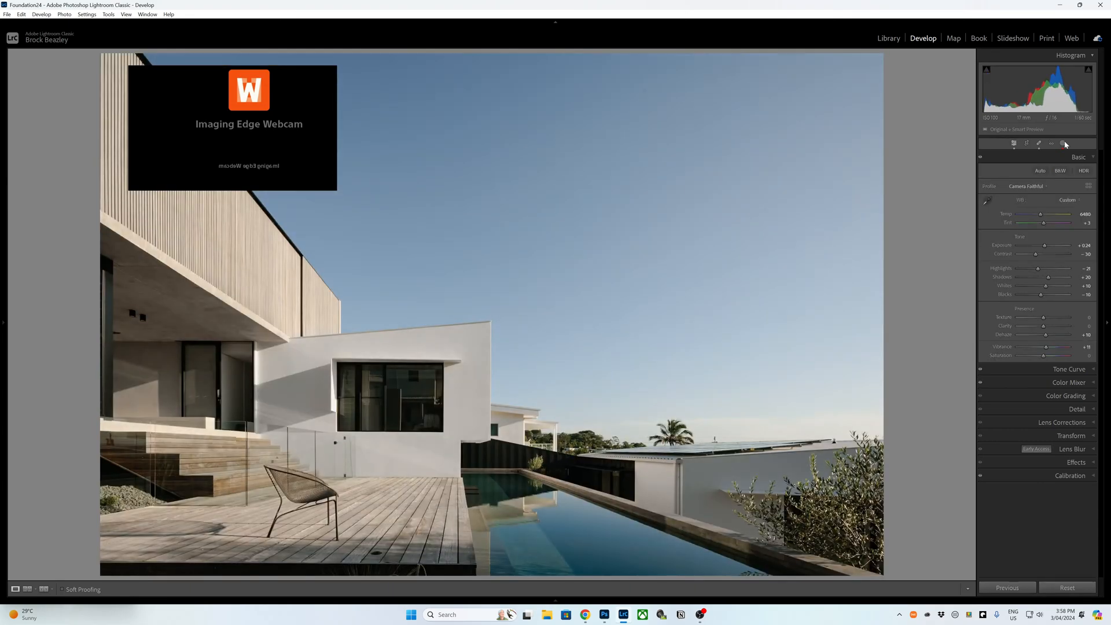
key("equal")
key("Right")
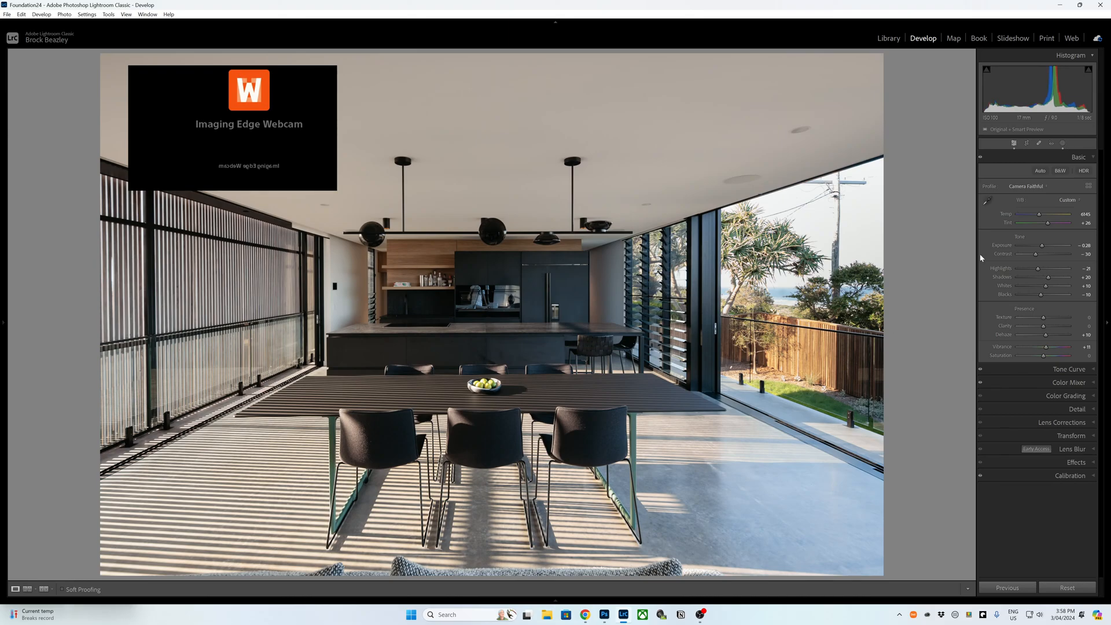
Create a Color Range mask sampled from the ceiling and set its Refine amount to 47
left_click(944, 91)
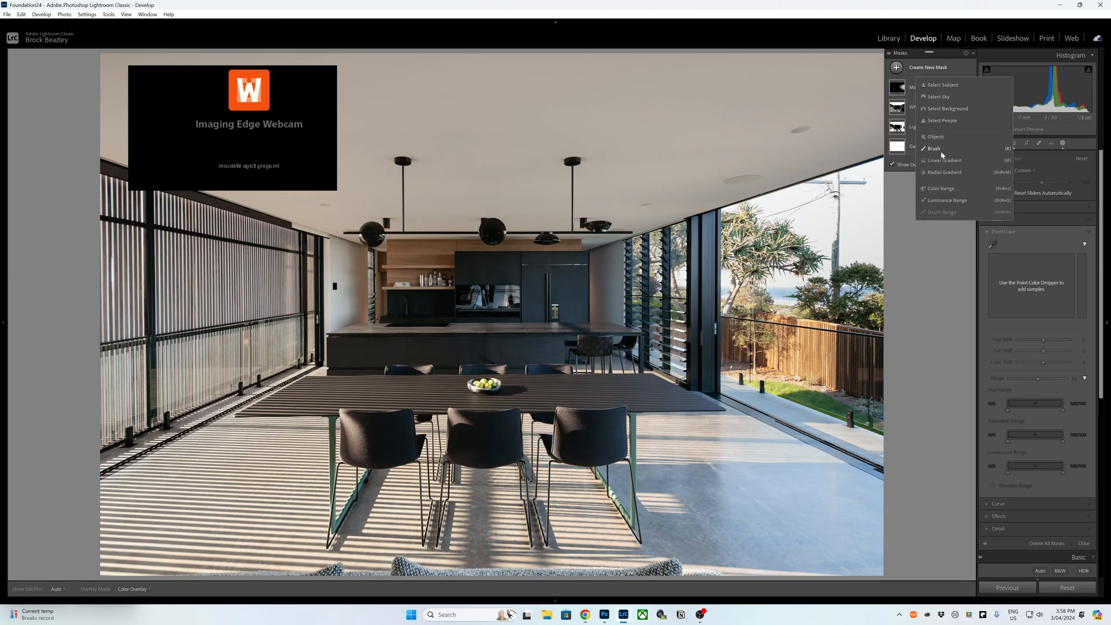
left_click(941, 189)
left_click_drag(510, 170, 531, 172)
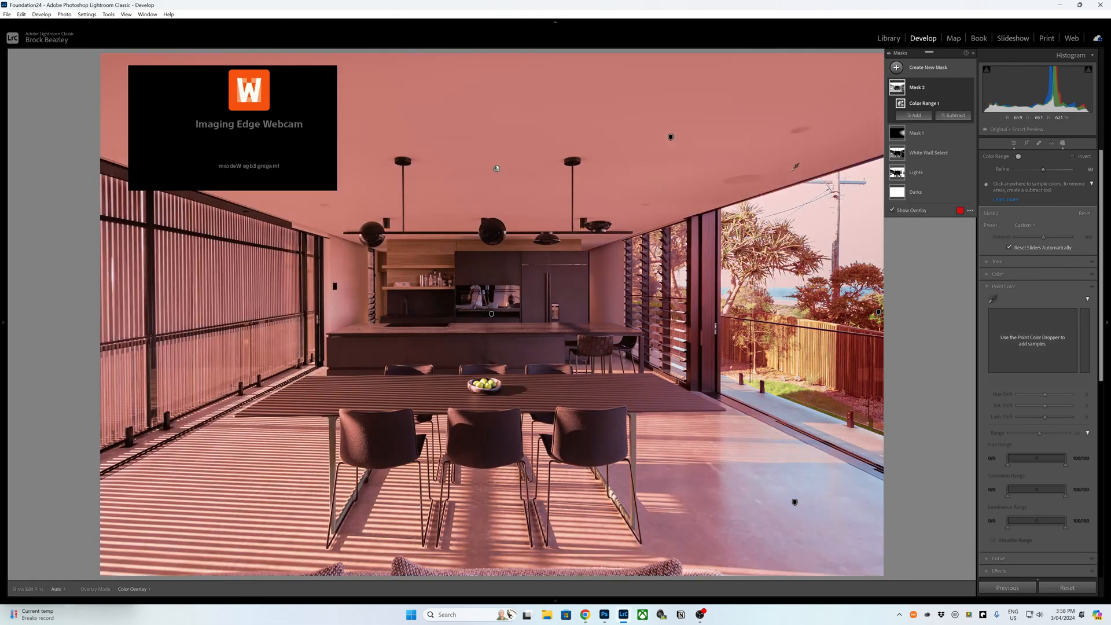
mouse_move(1043, 169)
left_mouse_down()
mouse_move(1028, 173)
mouse_move(1039, 169)
left_mouse_up()
Sample Point Colors from the ceiling and the wall beside the kitchen, setting their saturation shifts to -22 and -25 respectively
left_click(992, 299)
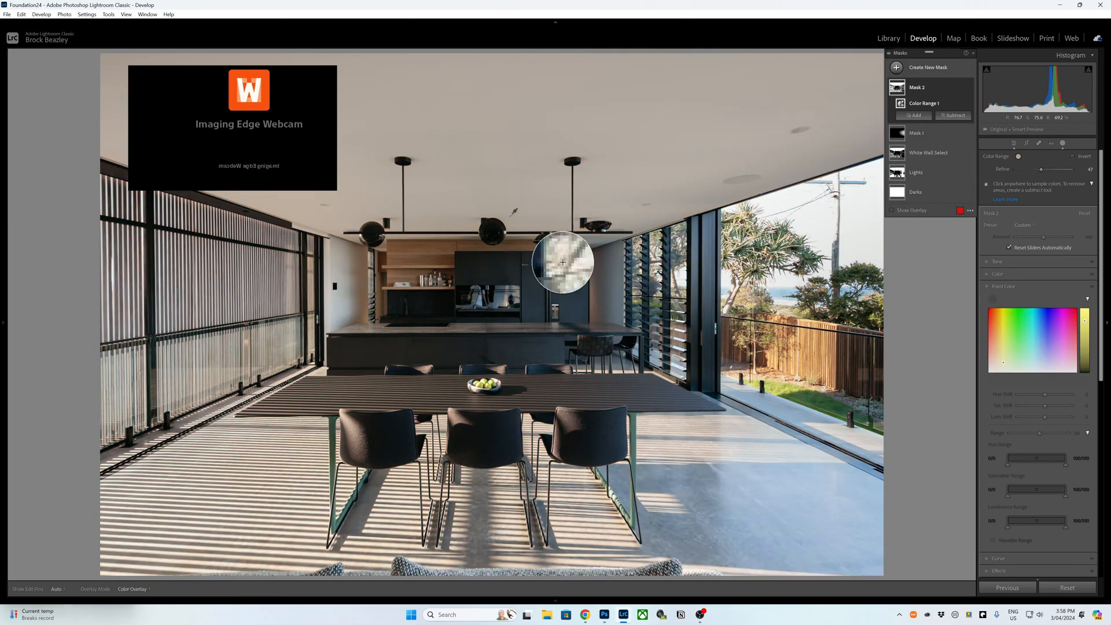
left_click(543, 215)
left_click_drag(1047, 408, 1038, 408)
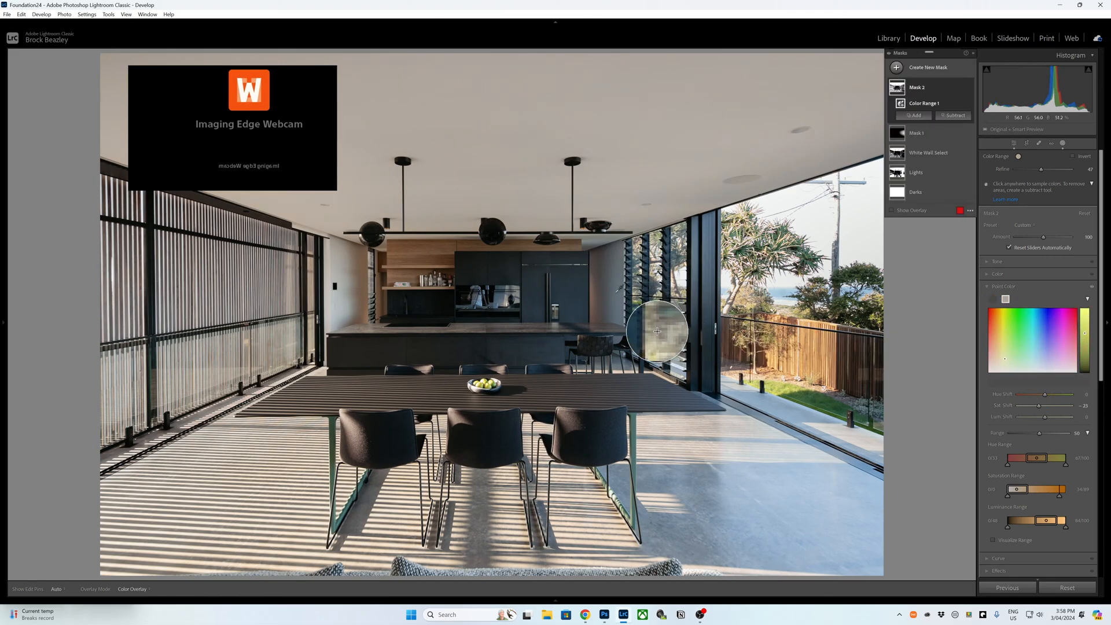
left_click(371, 304)
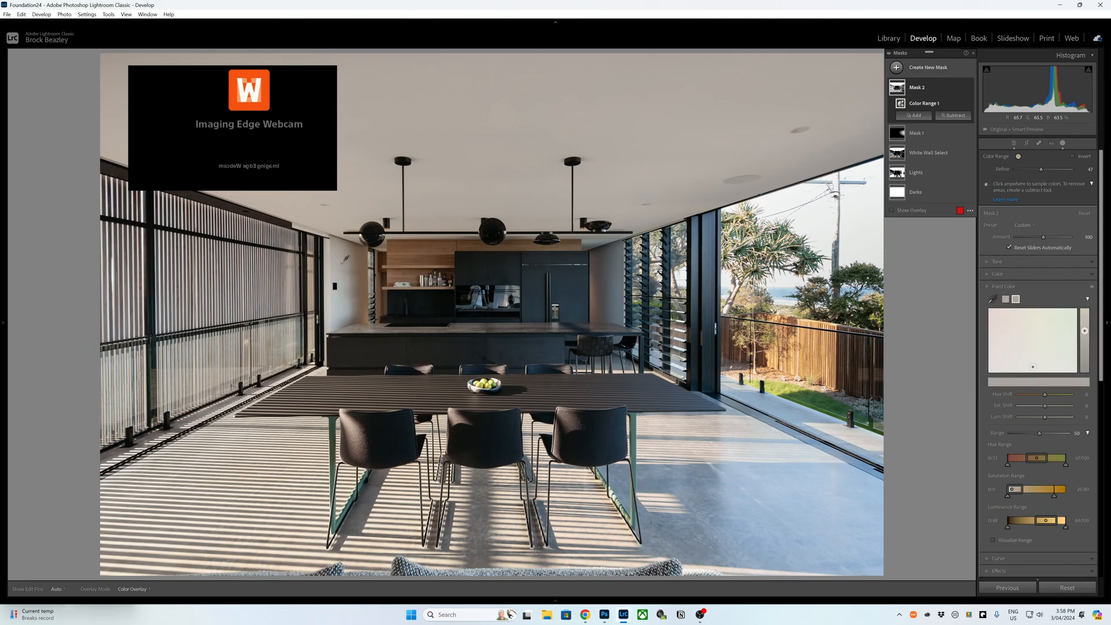
left_click_drag(1046, 408, 1038, 403)
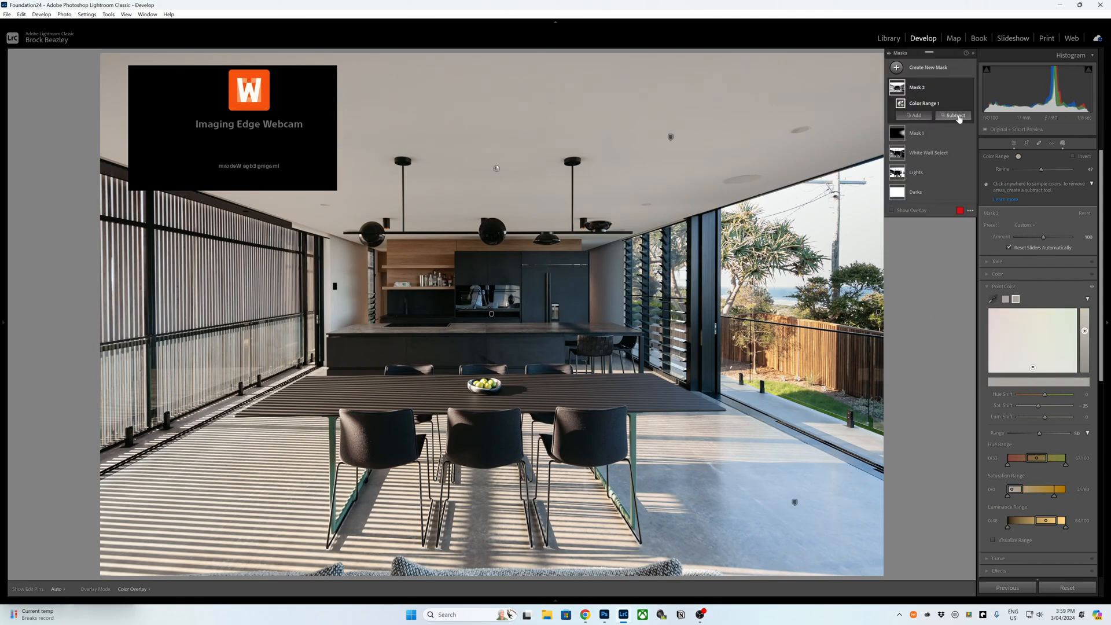
Subtract an object selection around the kitchen shelving and cabinetry from Mask 2, and show the mask overlay
left_click(970, 210)
left_click(955, 195)
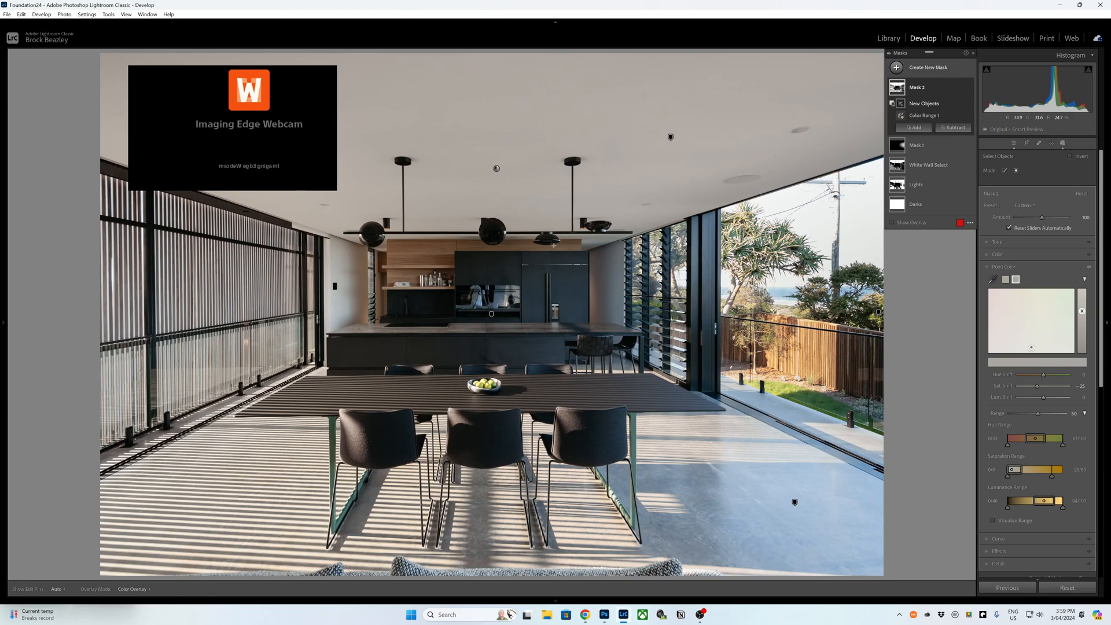
left_click_drag(583, 239, 379, 295)
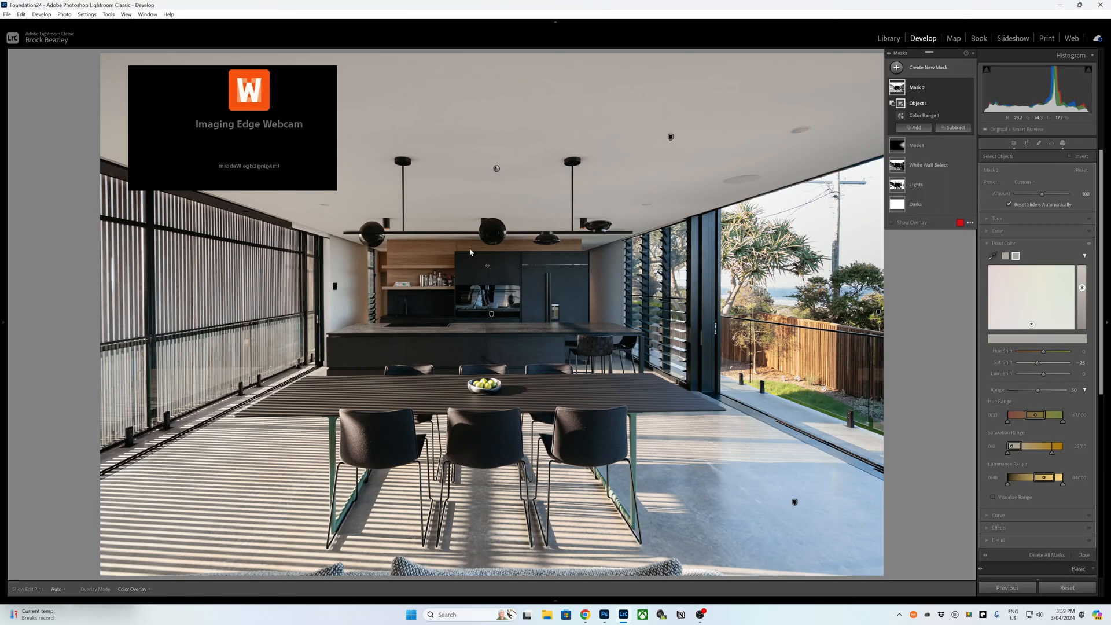
key("o")
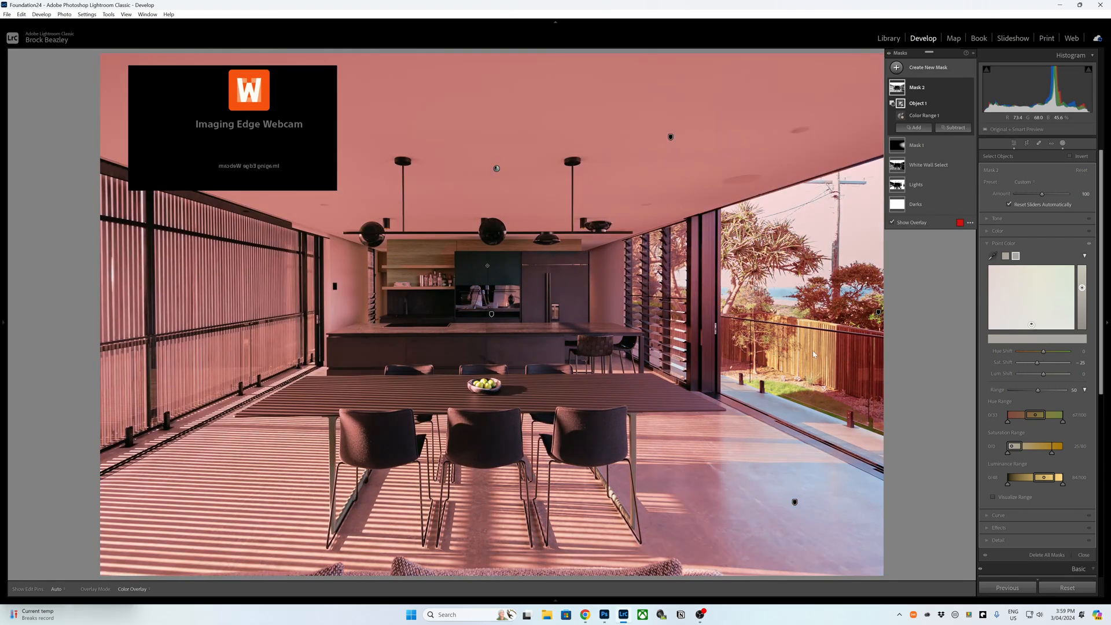
Subtract a brush from Mask 2, painting over the timber shelving, dark cabinets and fridge with the brush resized as needed
left_click(953, 127)
left_click(955, 214)
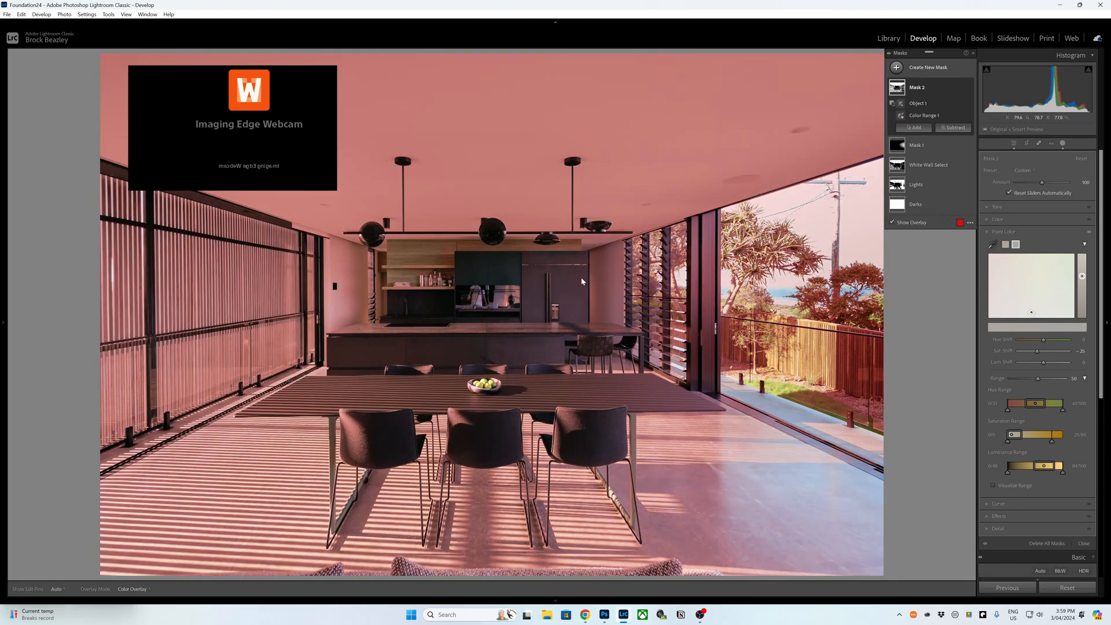
mouse_move(454, 280)
left_mouse_down()
mouse_move(422, 283)
mouse_move(445, 270)
left_mouse_up()
scroll(454, 260, "down", 3)
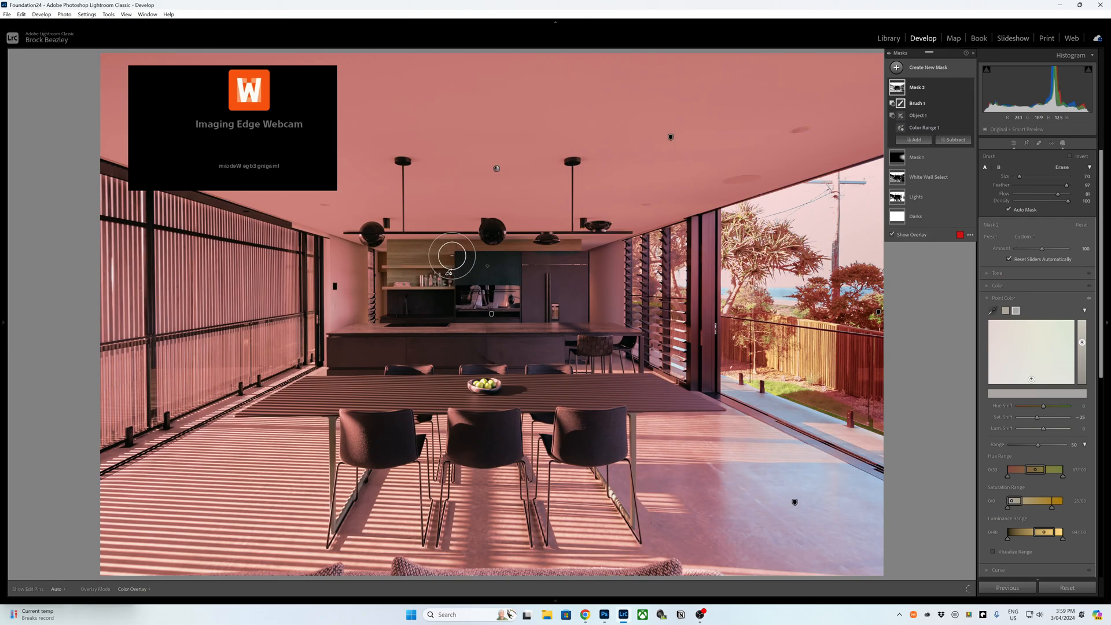
key("h")
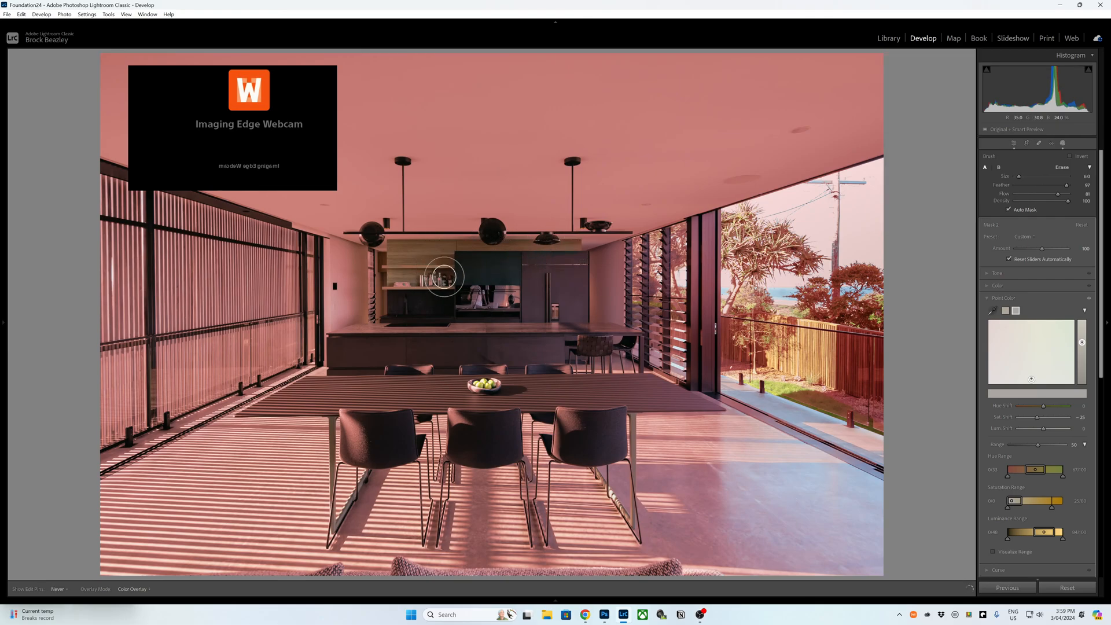
scroll(556, 249, "down", 2)
scroll(526, 280, "up", 5)
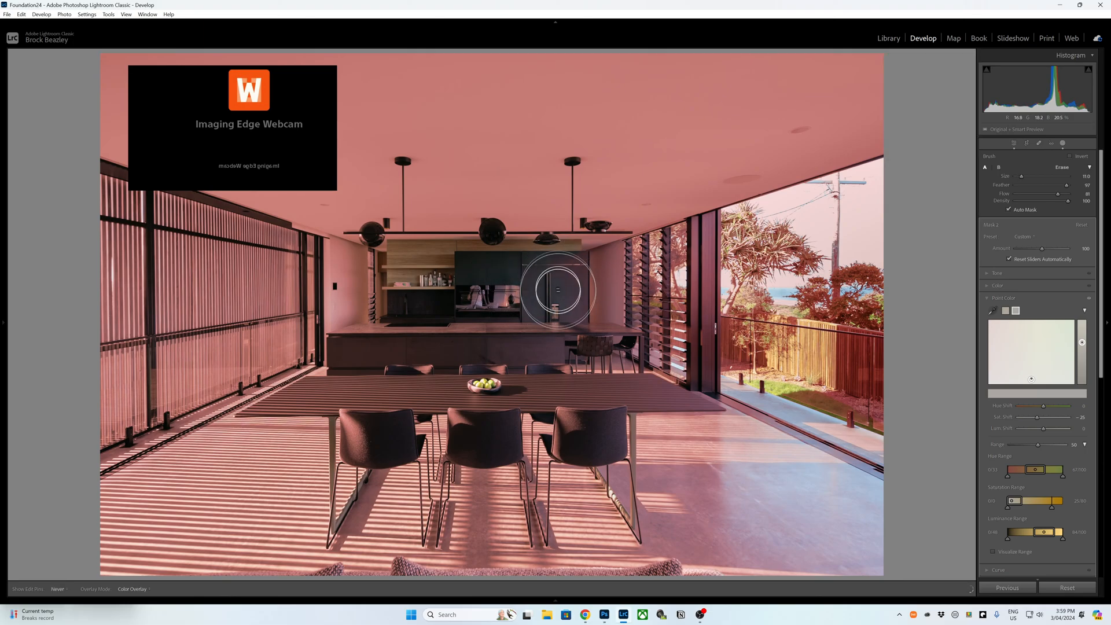
scroll(538, 269, "down", 2)
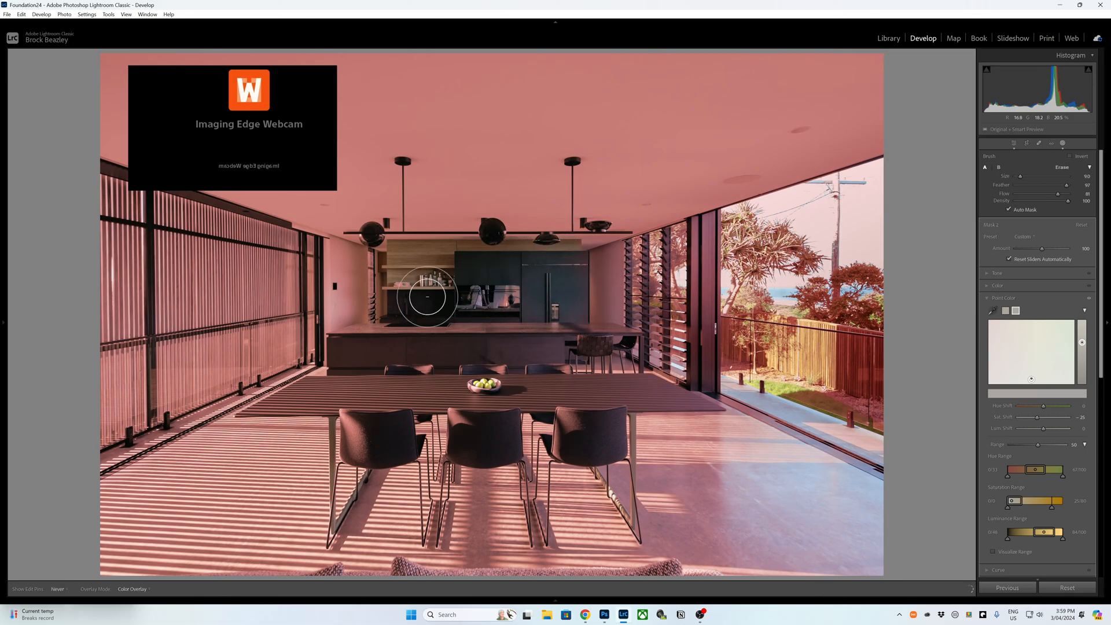
key("h")
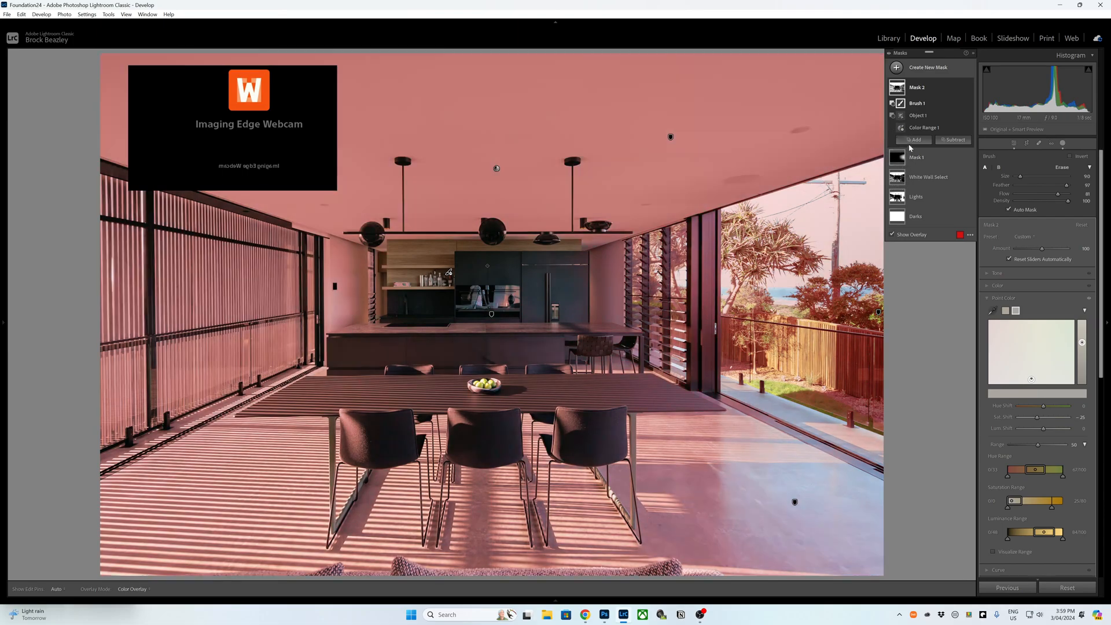
Add object selections to Mask 2 for the white walls on both sides of the kitchen
left_click(914, 140)
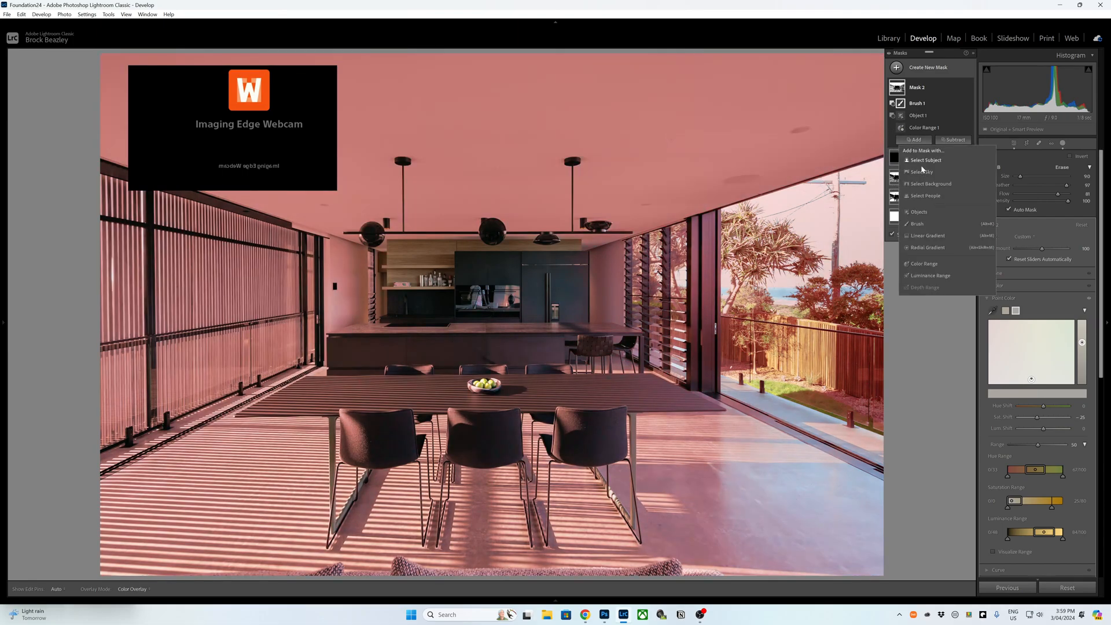
left_click(919, 212)
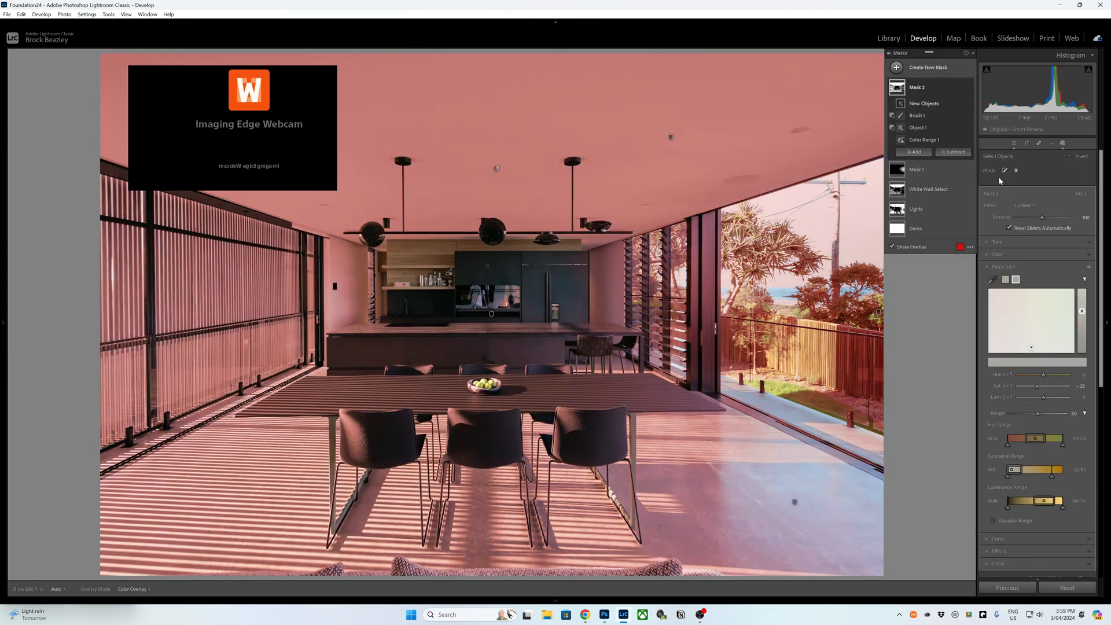
left_click_drag(625, 240, 590, 325)
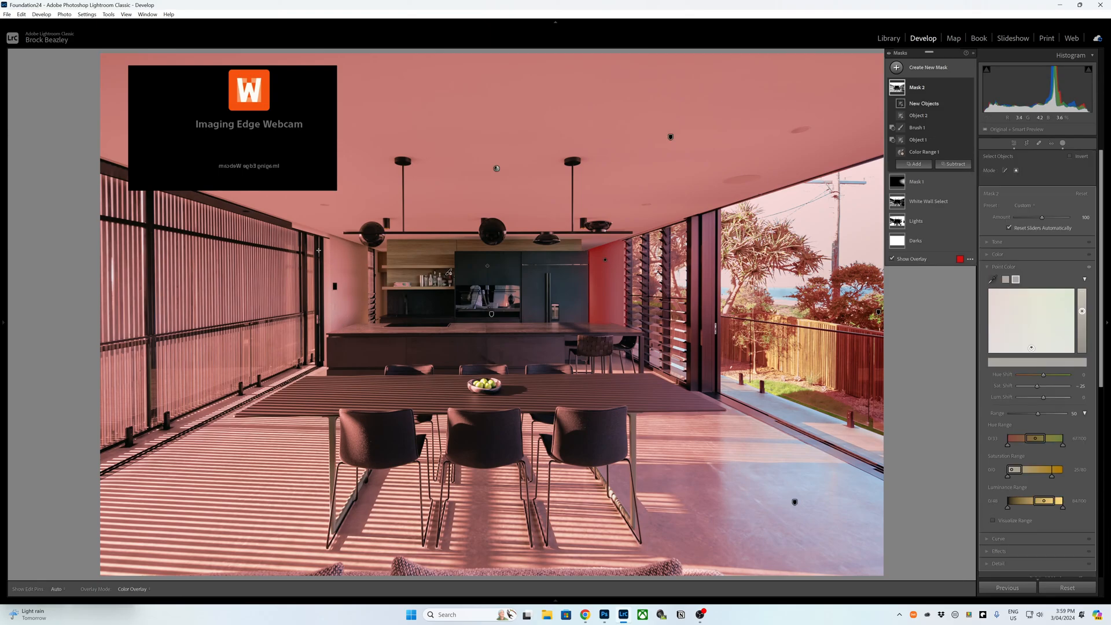
left_click_drag(323, 238, 374, 327)
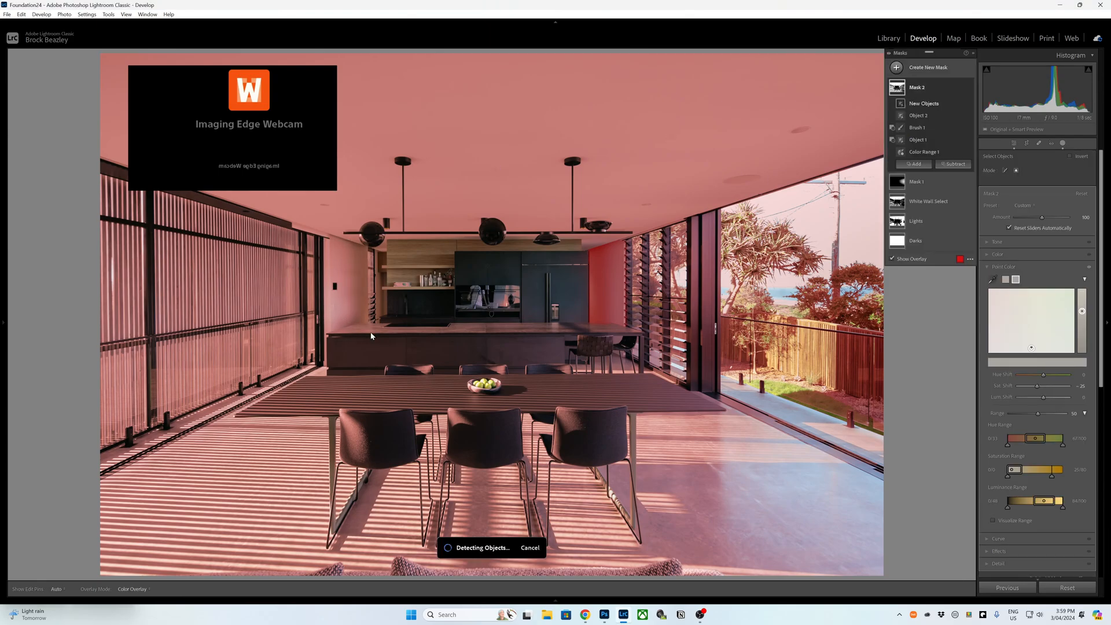
Add a brush to Mask 2 and paint over the wall to the left of the kitchen shelving
left_click(914, 165)
left_click(914, 244)
left_click_drag(385, 292, 343, 298)
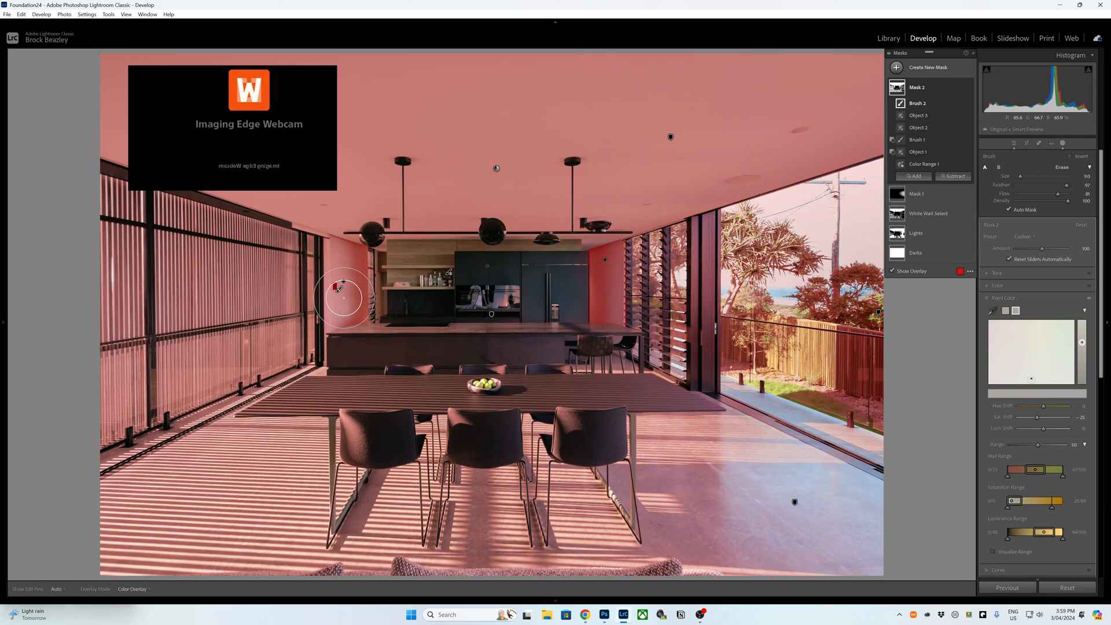
left_click(511, 613)
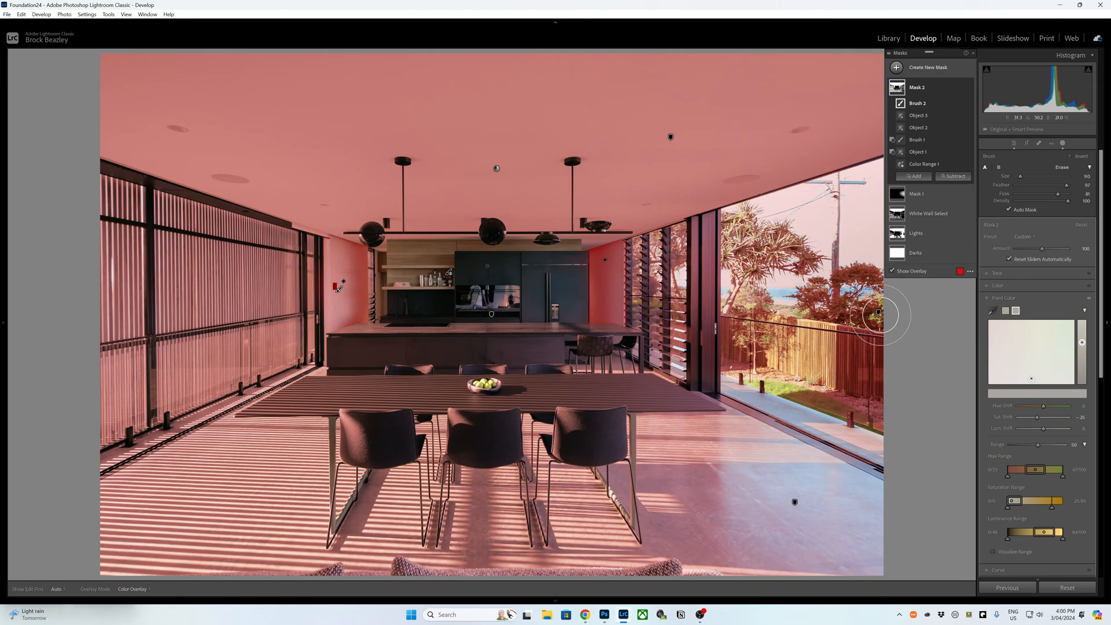
Subtract a sky selection from Mask 2
left_click(956, 177)
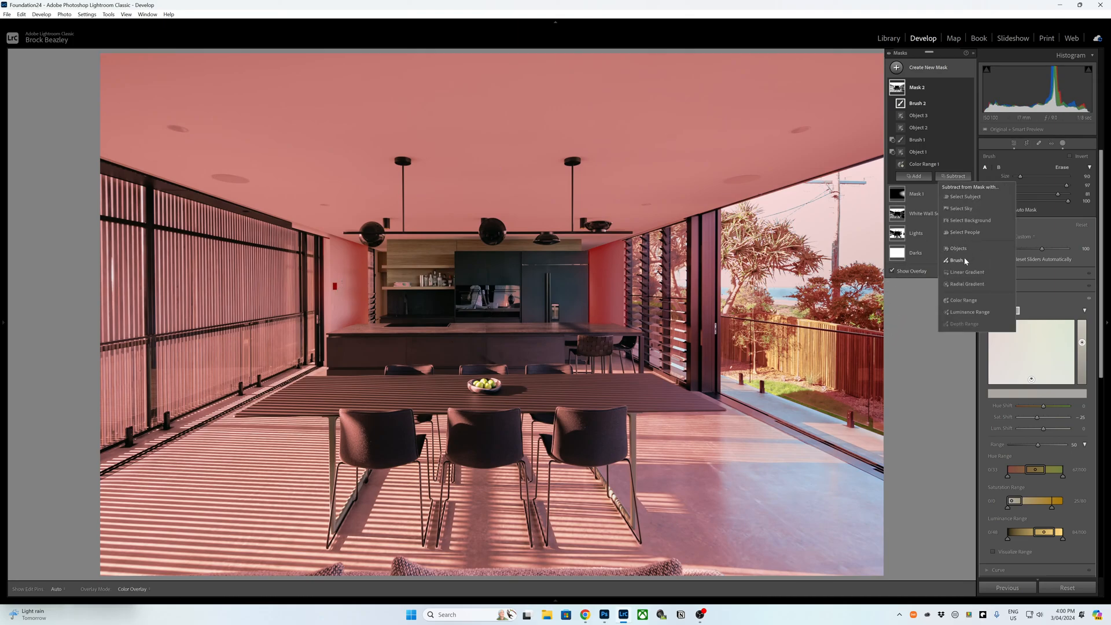
left_click(960, 208)
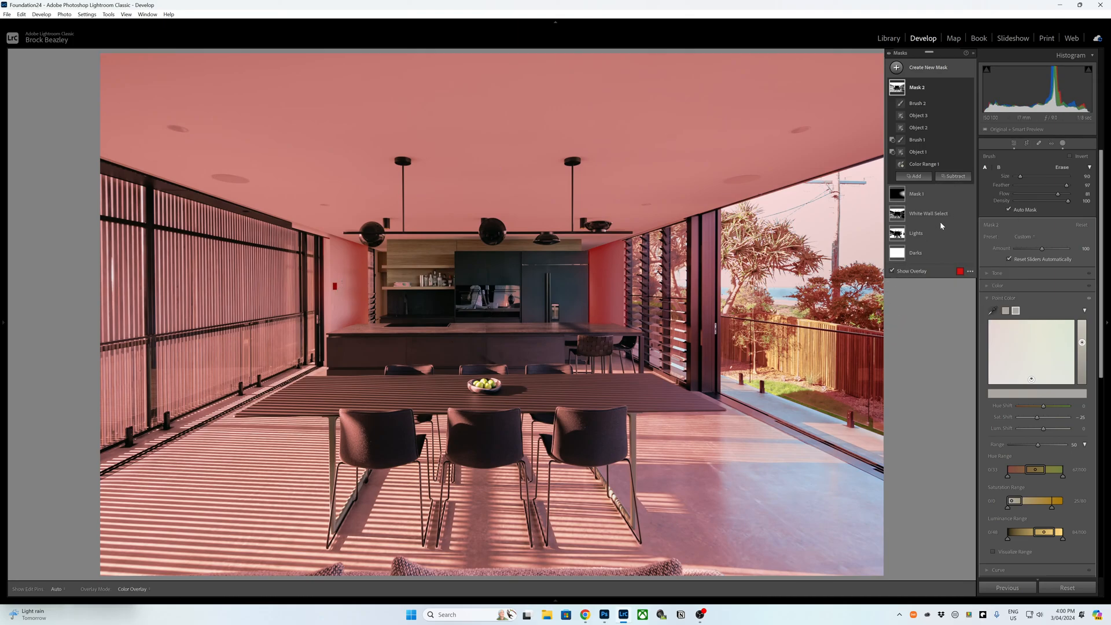